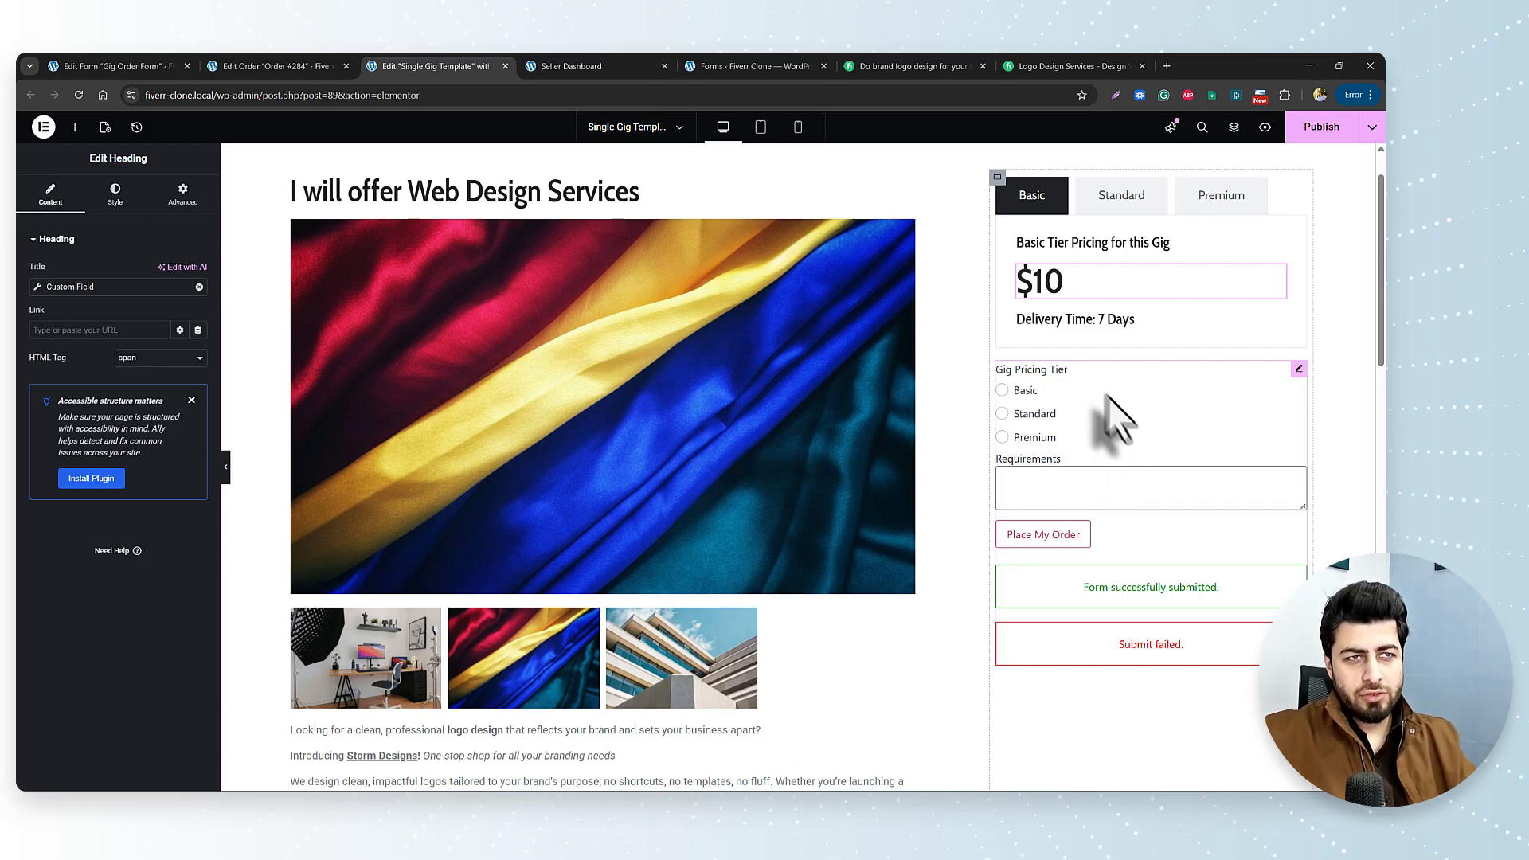
Leave the Elementor template editor for the Seller Dashboard page listing three gigs.
{"action": "scroll", "coordinate": [637, 374], "scroll_direction": "up", "scroll_amount": 1}
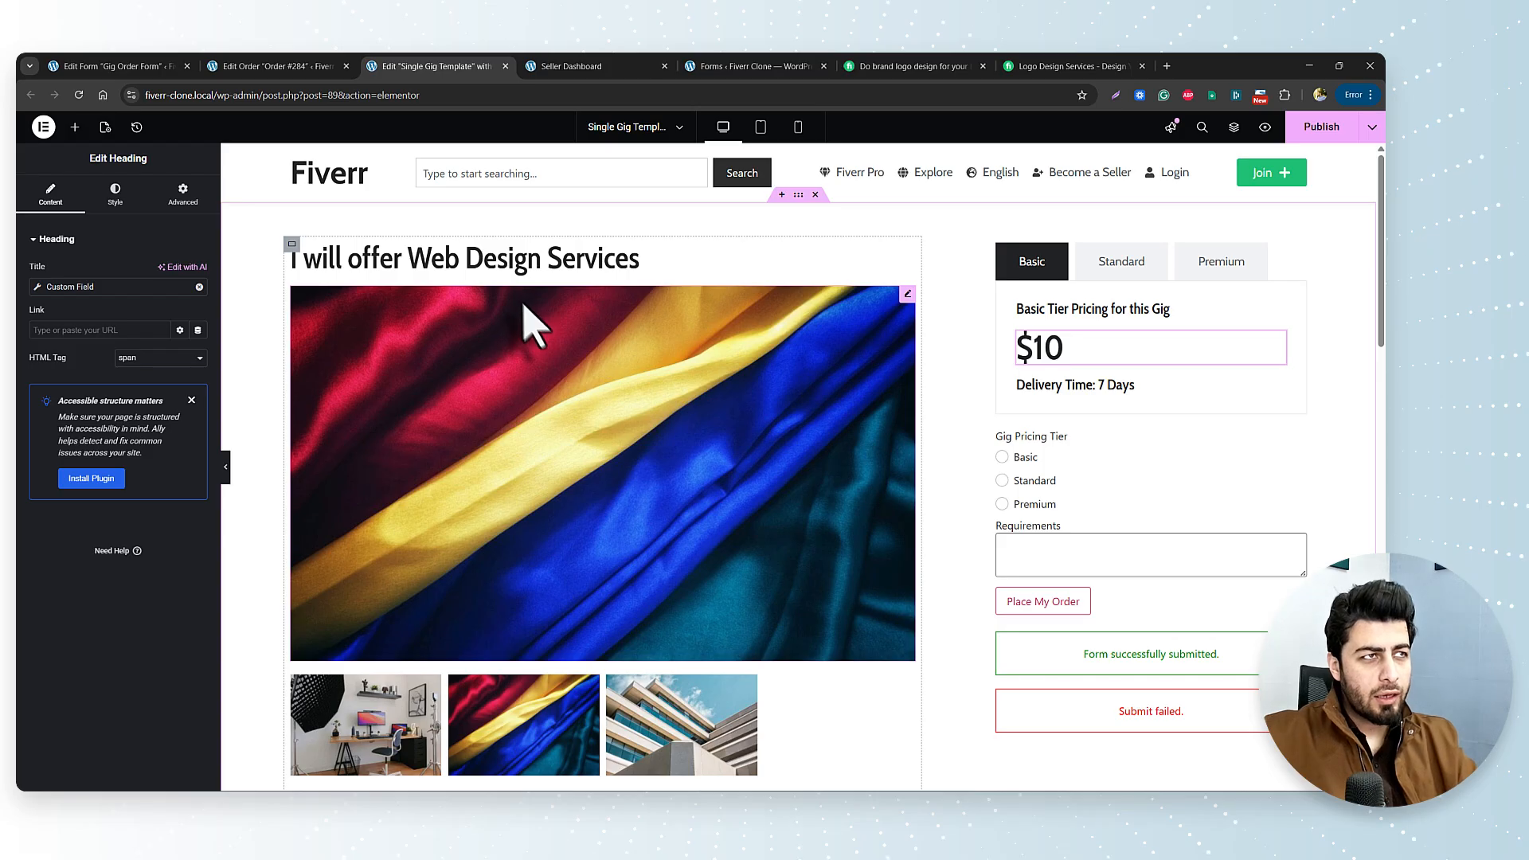
{"action": "left_click", "coordinate": [558, 66]}
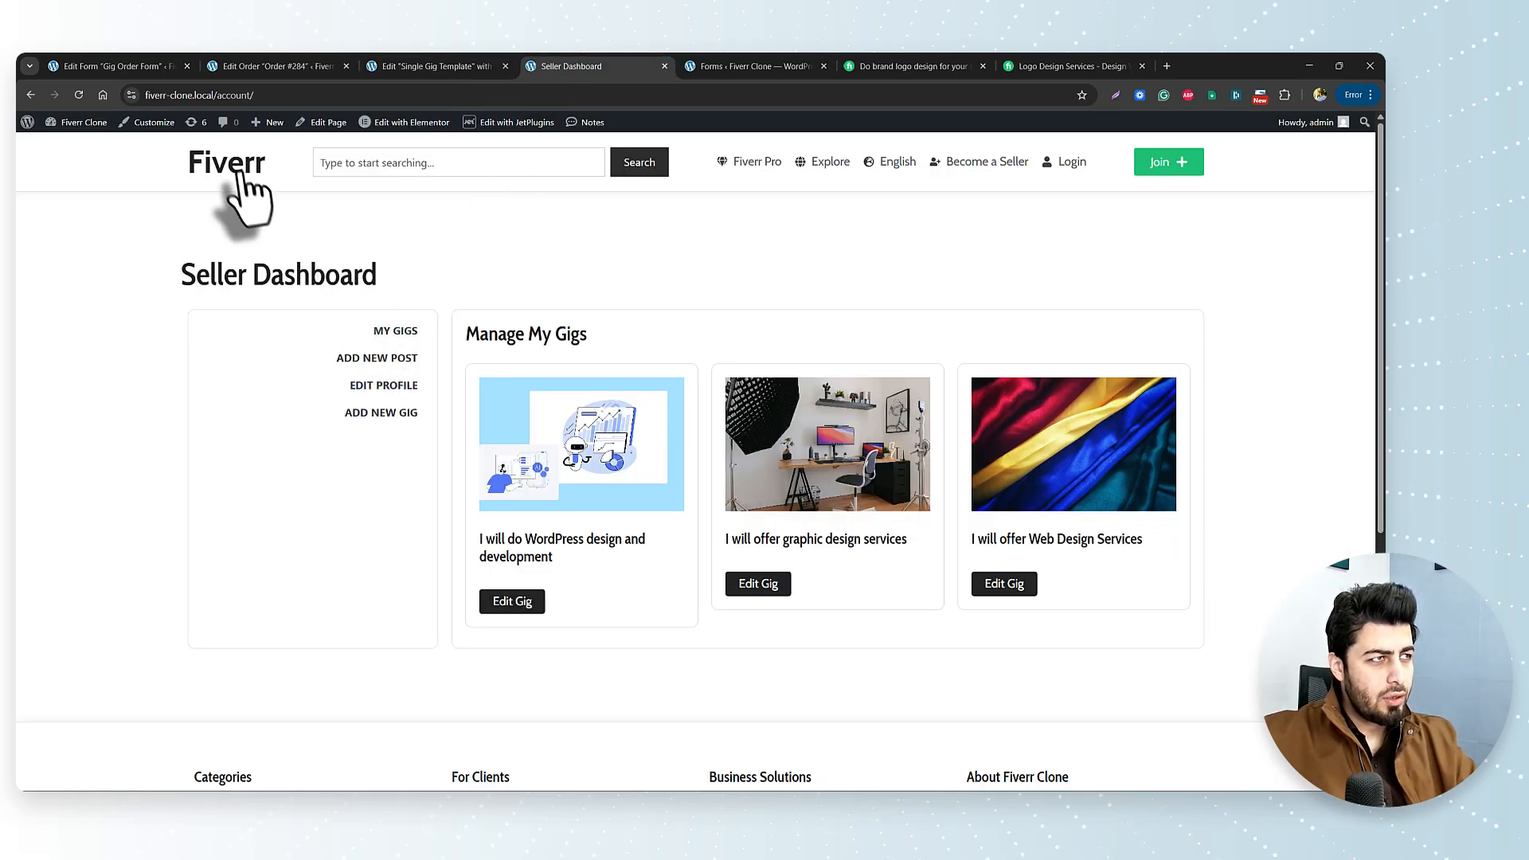
Open the 'I will do WordPress design and development' gig and review its $100 pricing and order form.
{"action": "left_click", "coordinate": [428, 357]}
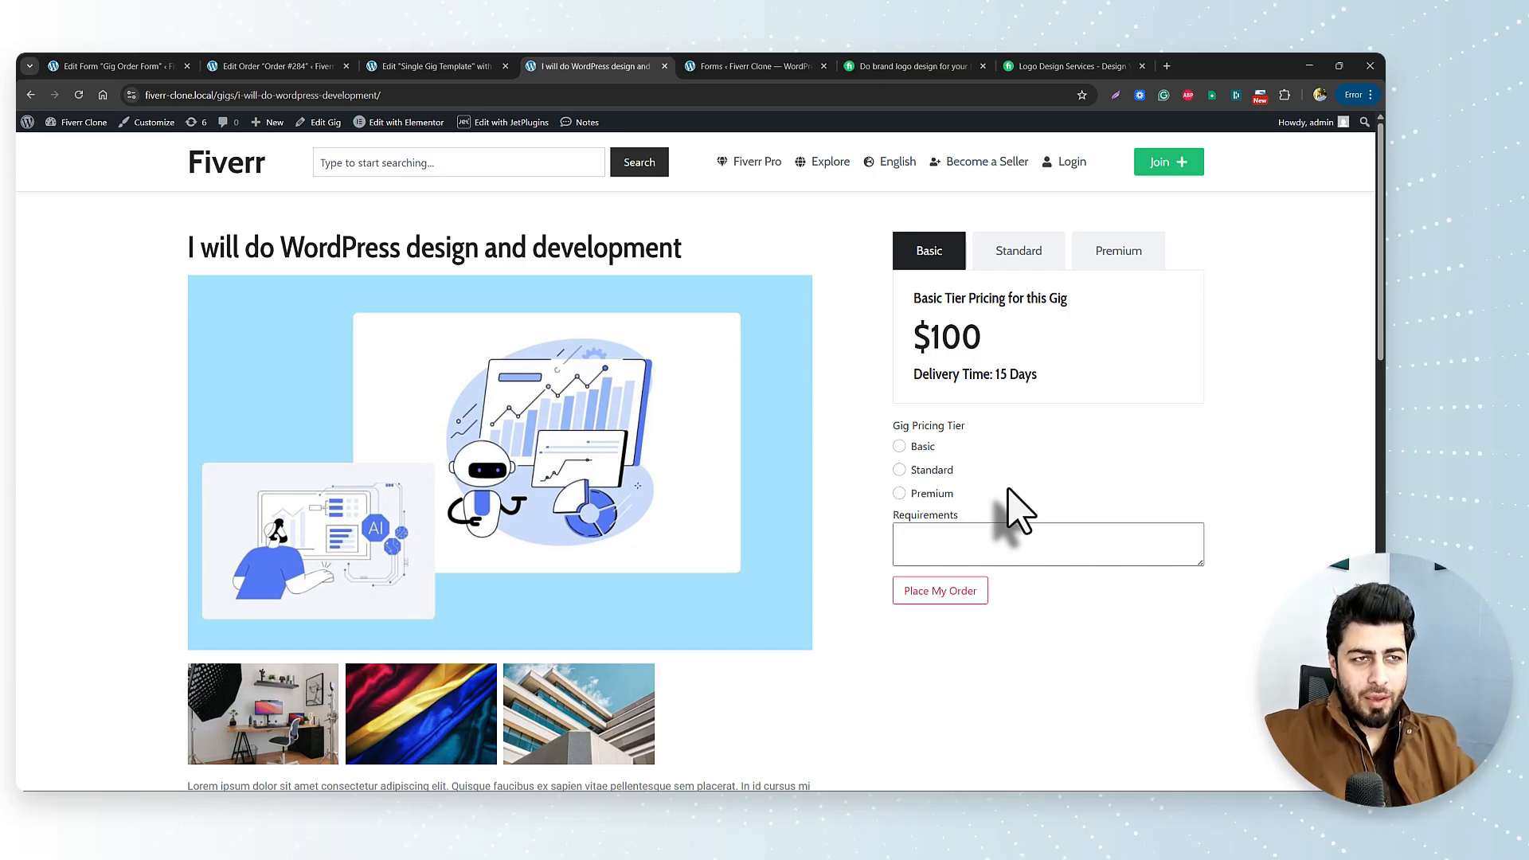
{"action": "scroll", "coordinate": [1007, 485], "scroll_direction": "down", "scroll_amount": 3}
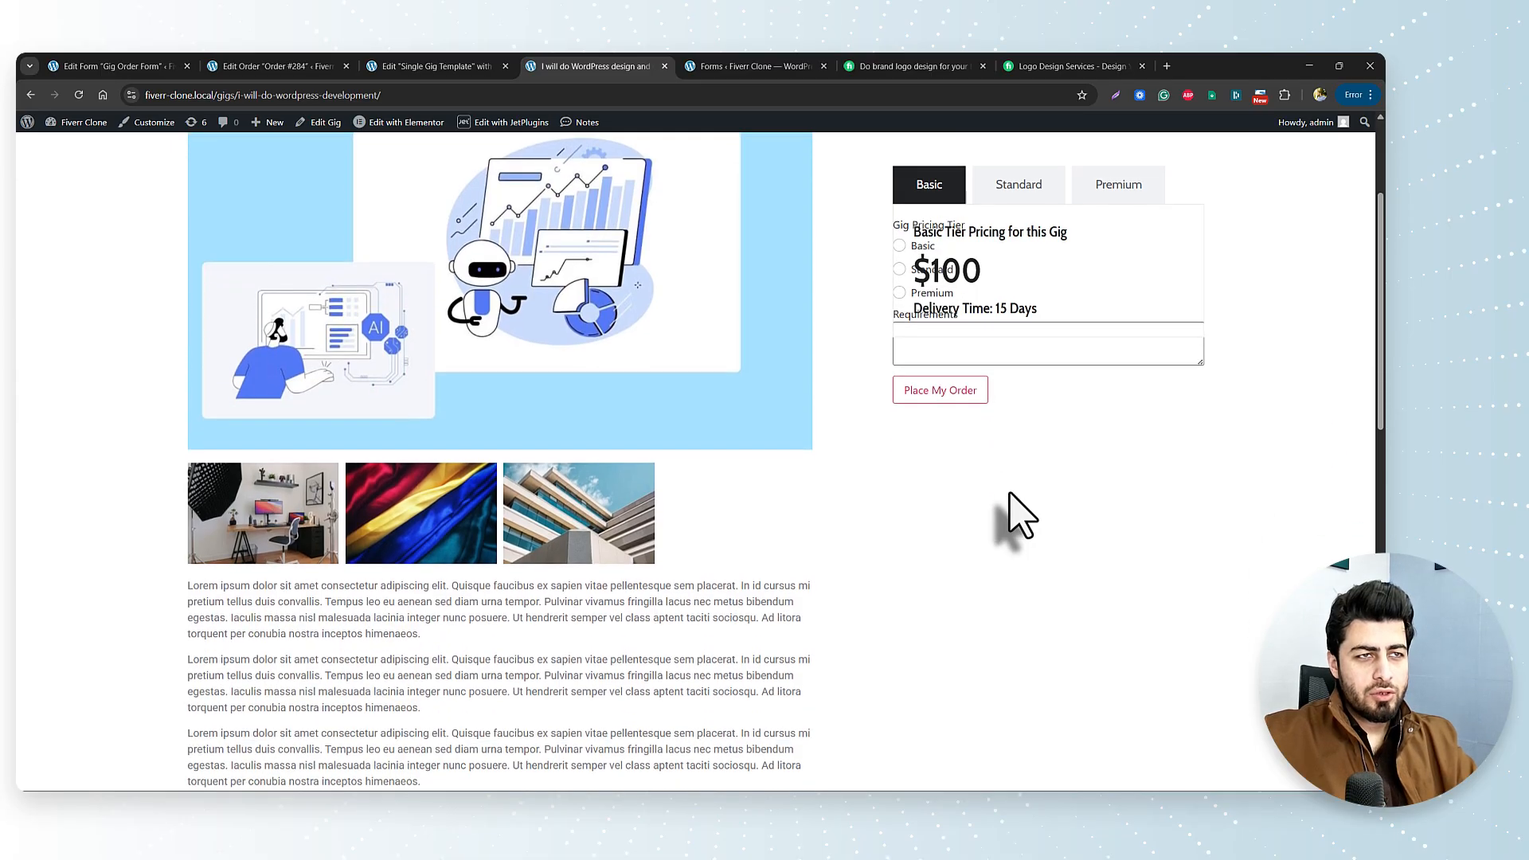
{"action": "scroll", "coordinate": [1008, 489], "scroll_direction": "up", "scroll_amount": 3}
{"action": "scroll", "coordinate": [1007, 486], "scroll_direction": "down", "scroll_amount": 2}
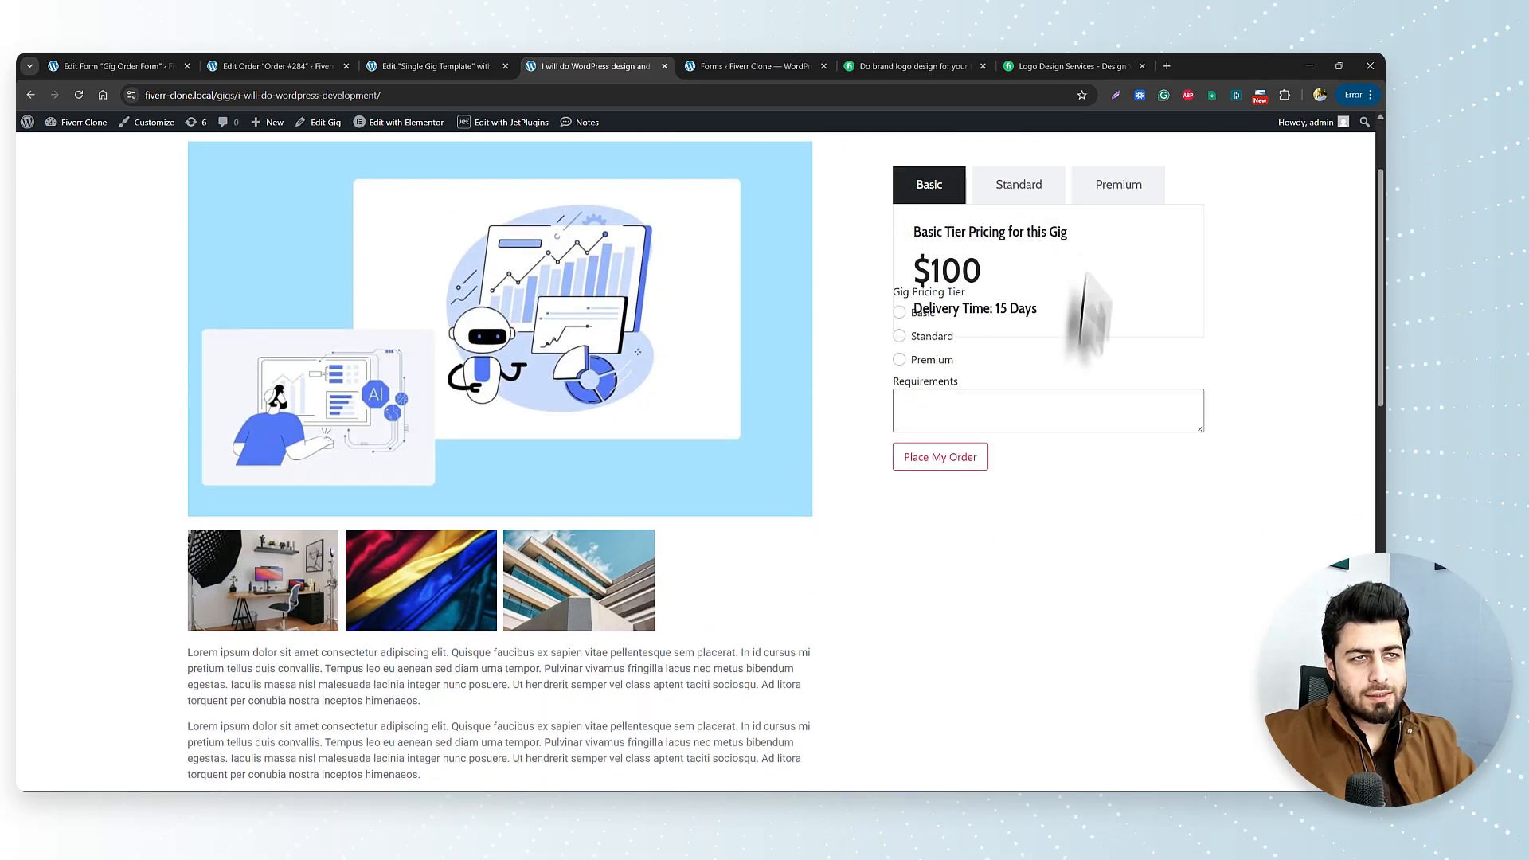
{"action": "scroll", "coordinate": [1086, 326], "scroll_direction": "up", "scroll_amount": 2}
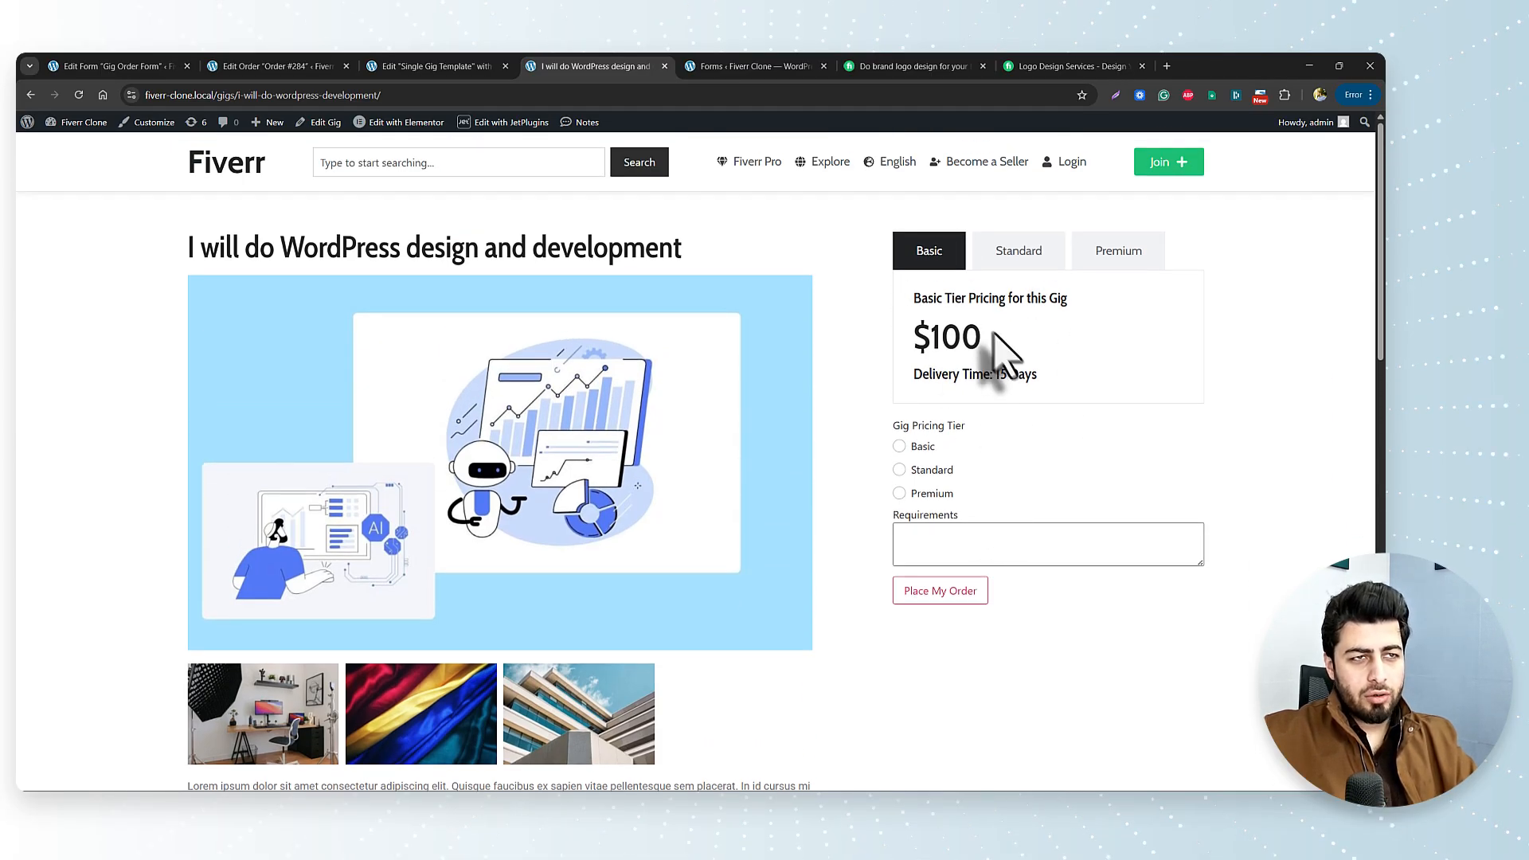
{"action": "scroll", "coordinate": [1000, 529], "scroll_direction": "down", "scroll_amount": 3}
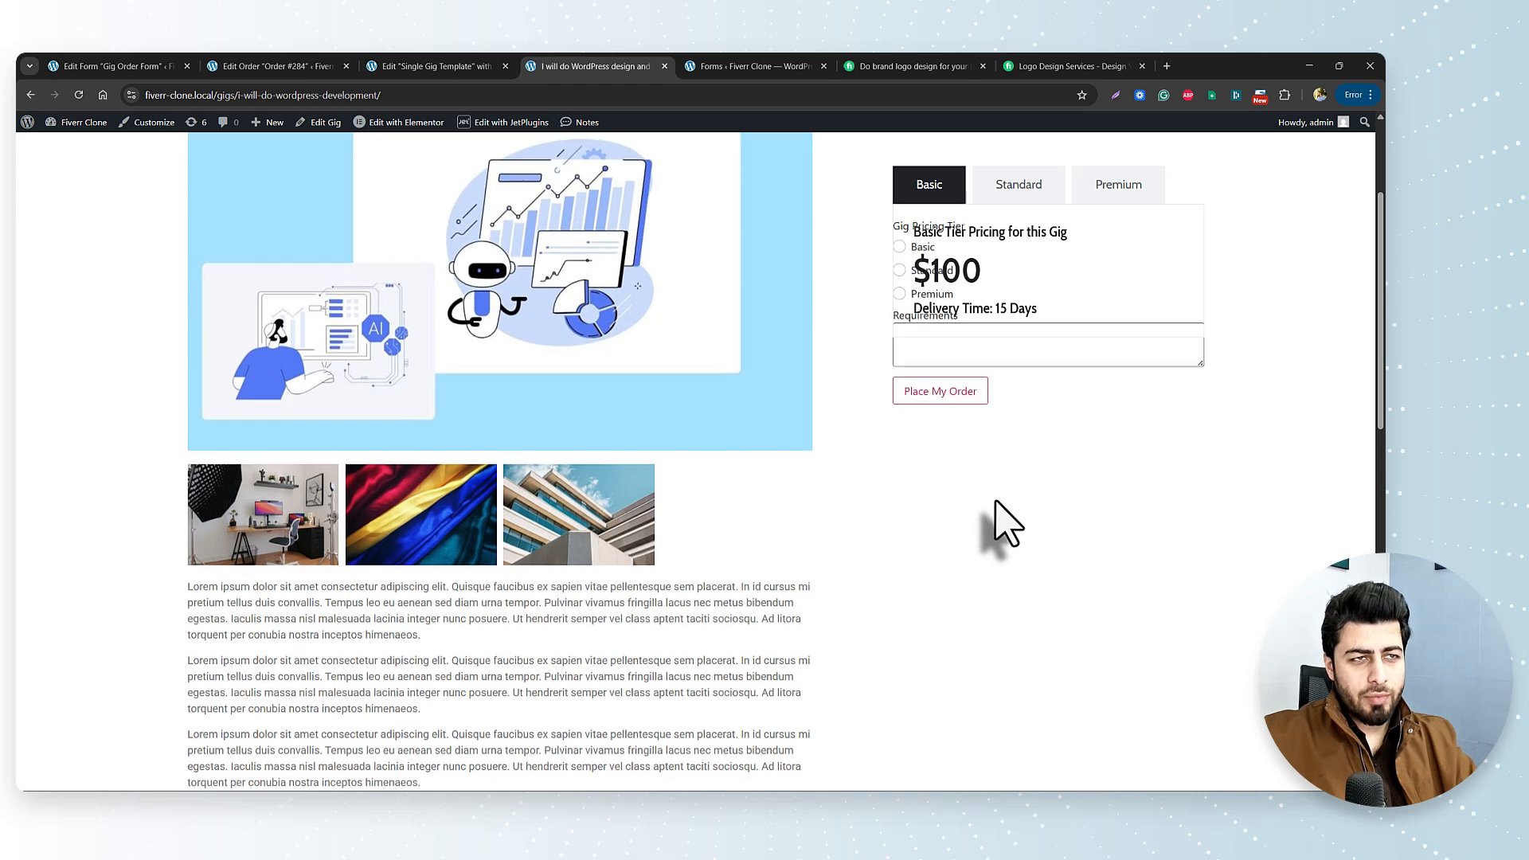
{"action": "scroll", "coordinate": [1000, 528], "scroll_direction": "up", "scroll_amount": 3}
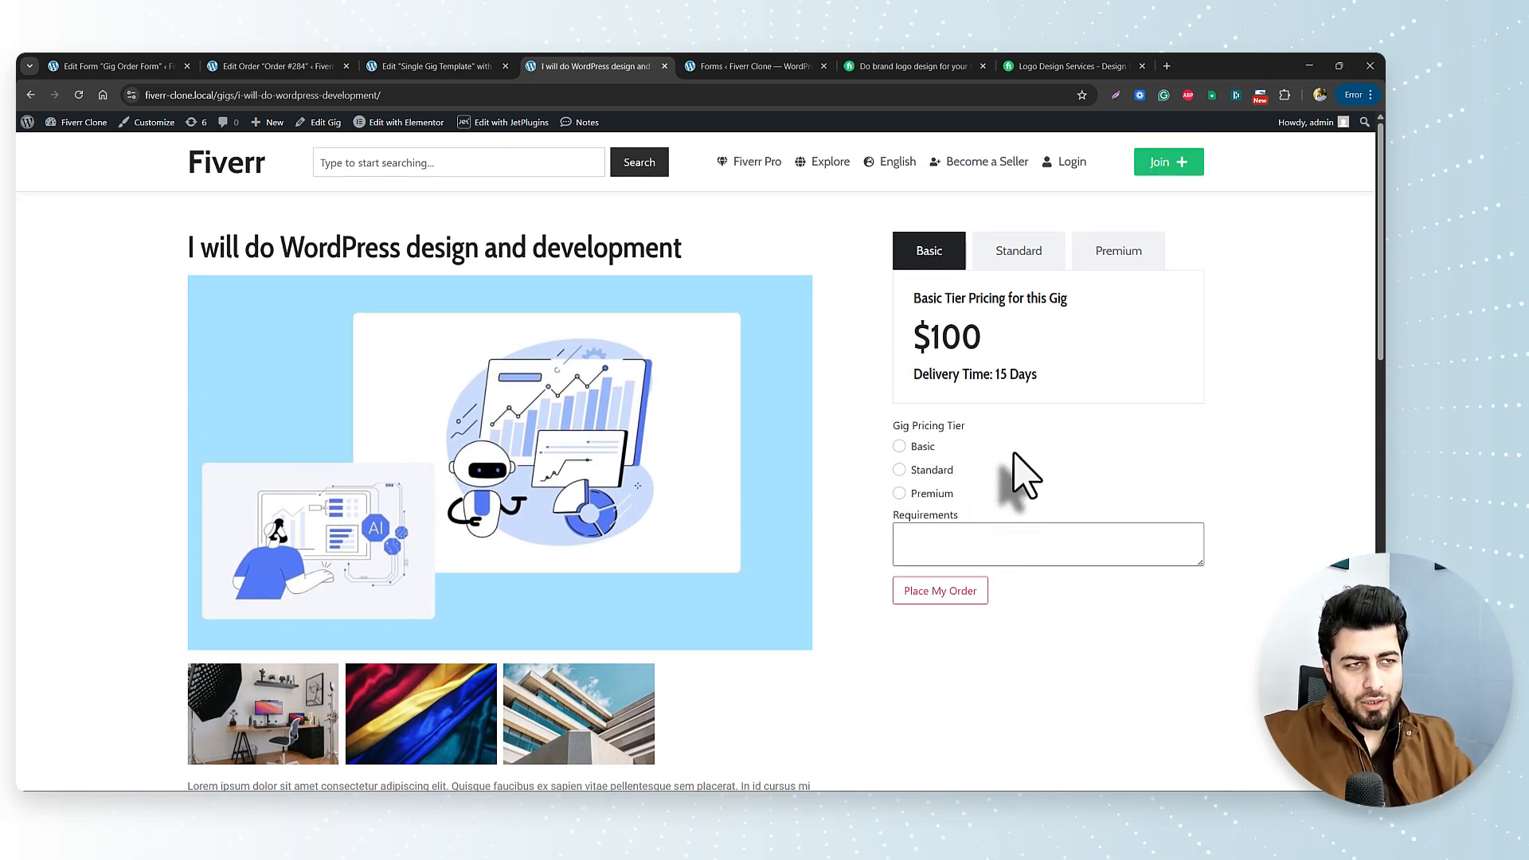
{"action": "scroll", "coordinate": [720, 617], "scroll_direction": "down", "scroll_amount": 10}
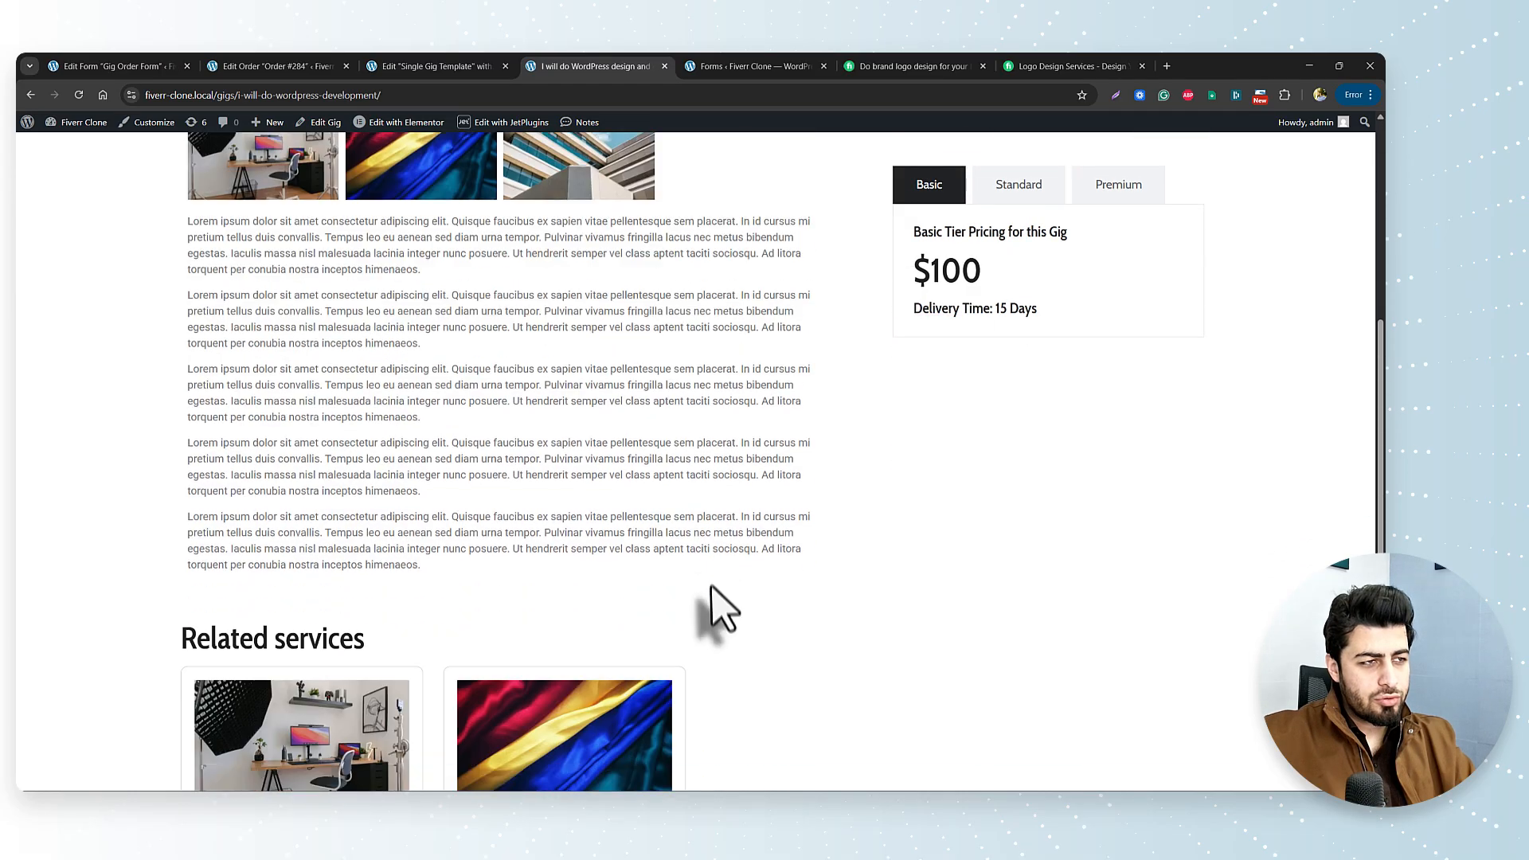
{"action": "scroll", "coordinate": [573, 546], "scroll_direction": "up", "scroll_amount": 1}
{"action": "scroll", "coordinate": [351, 486], "scroll_direction": "up", "scroll_amount": 1}
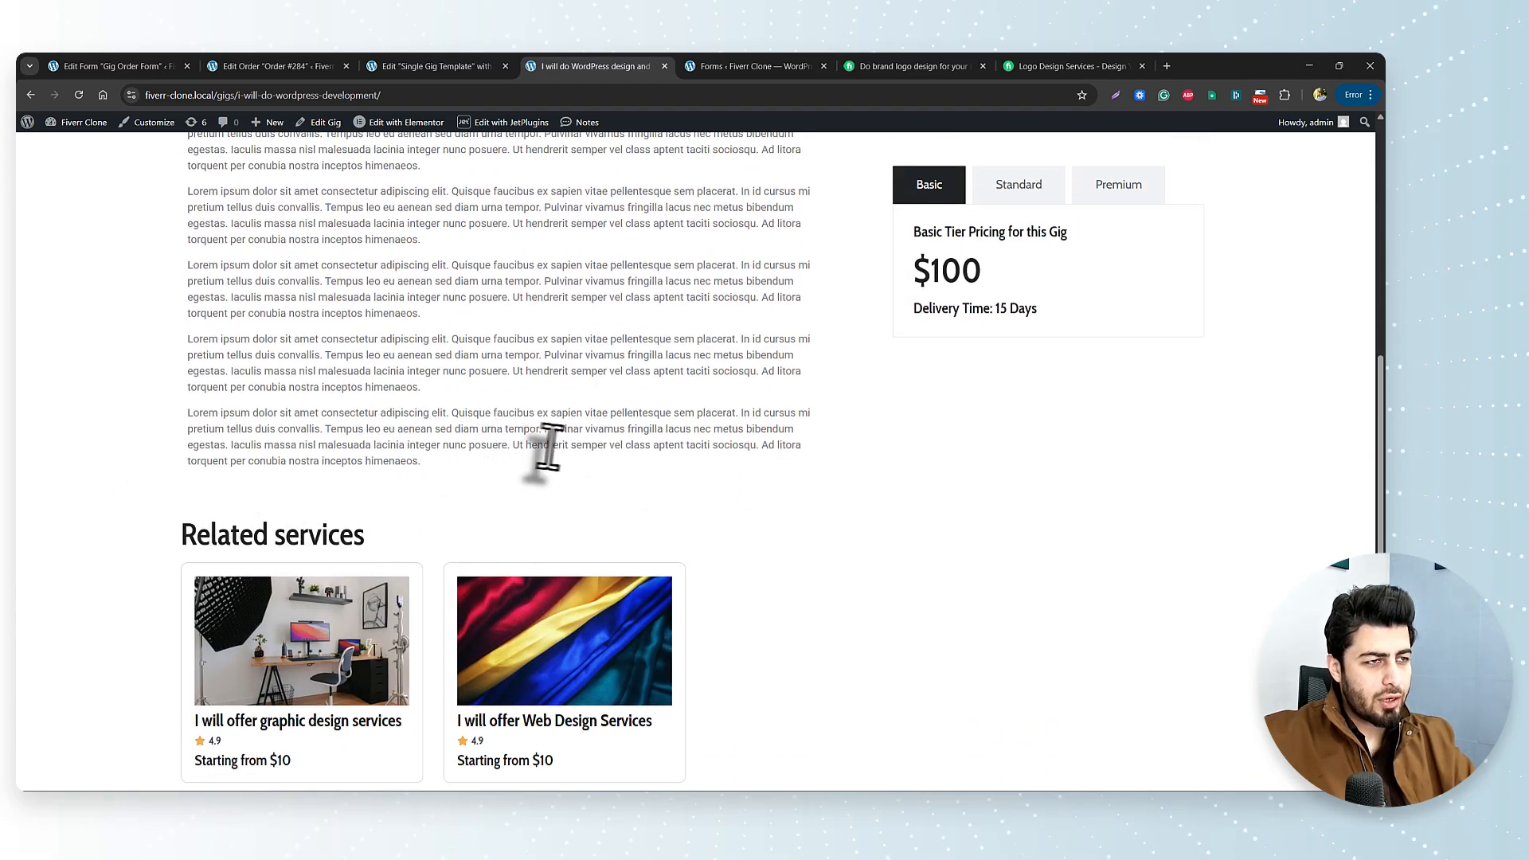
{"action": "scroll", "coordinate": [653, 519], "scroll_direction": "up", "scroll_amount": 8}
{"action": "scroll", "coordinate": [995, 462], "scroll_direction": "up", "scroll_amount": 1}
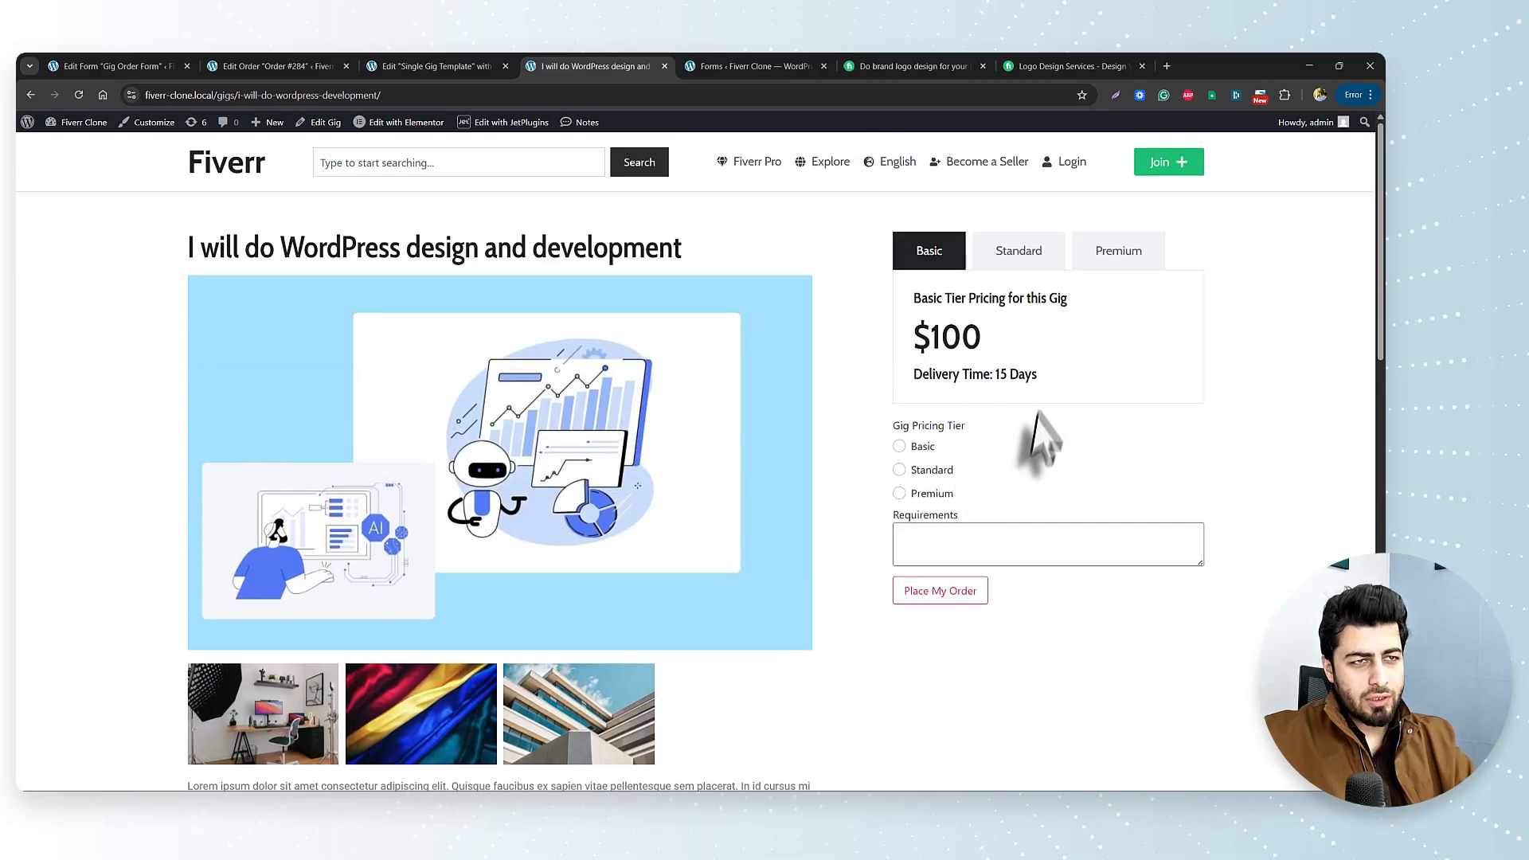
{"action": "scroll", "coordinate": [558, 549], "scroll_direction": "down", "scroll_amount": 7}
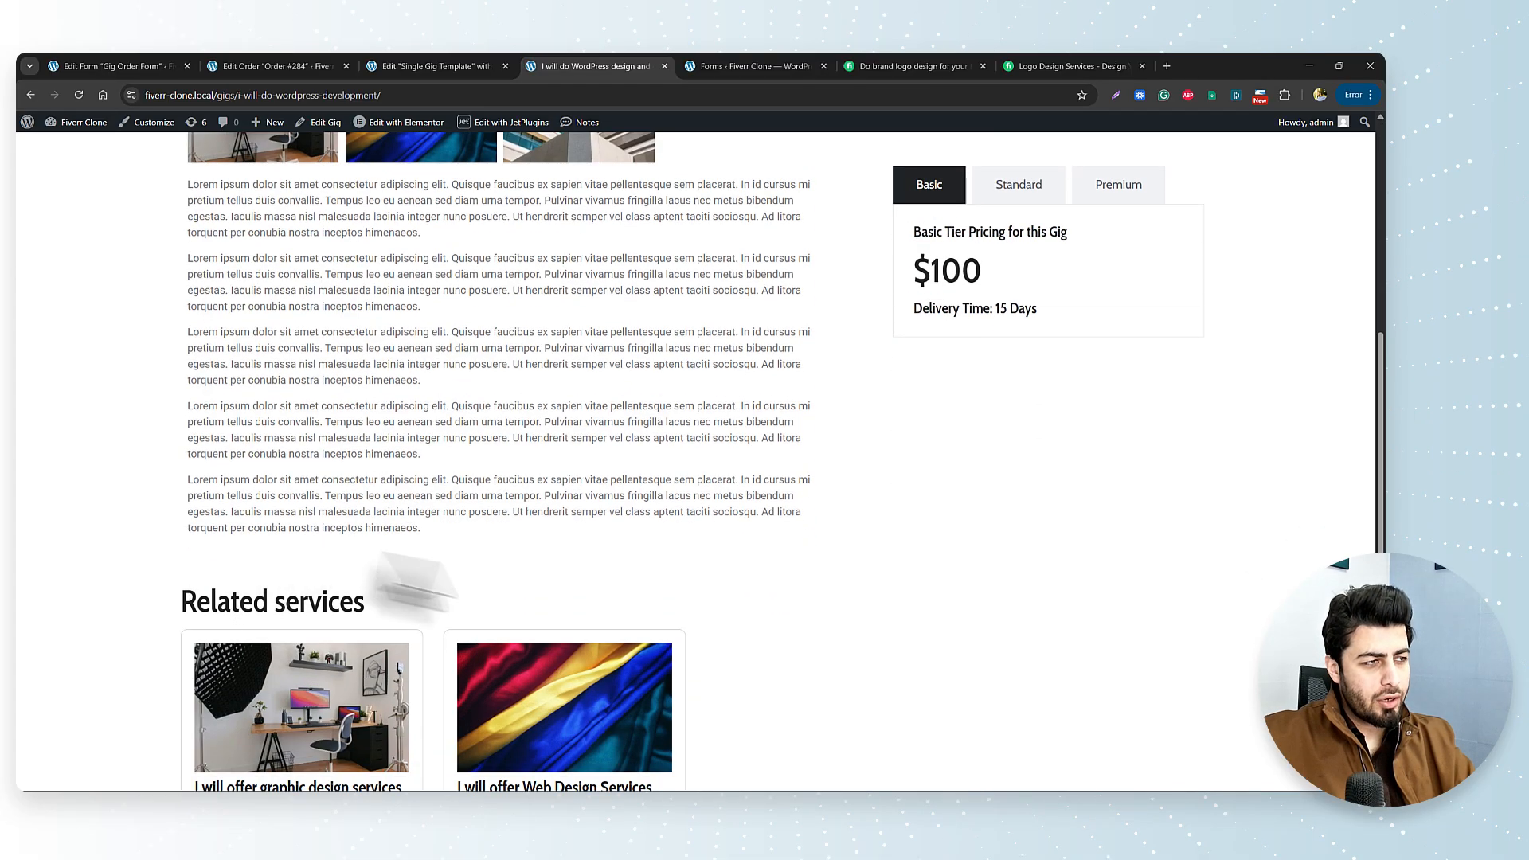
{"action": "scroll", "coordinate": [923, 565], "scroll_direction": "up", "scroll_amount": 8}
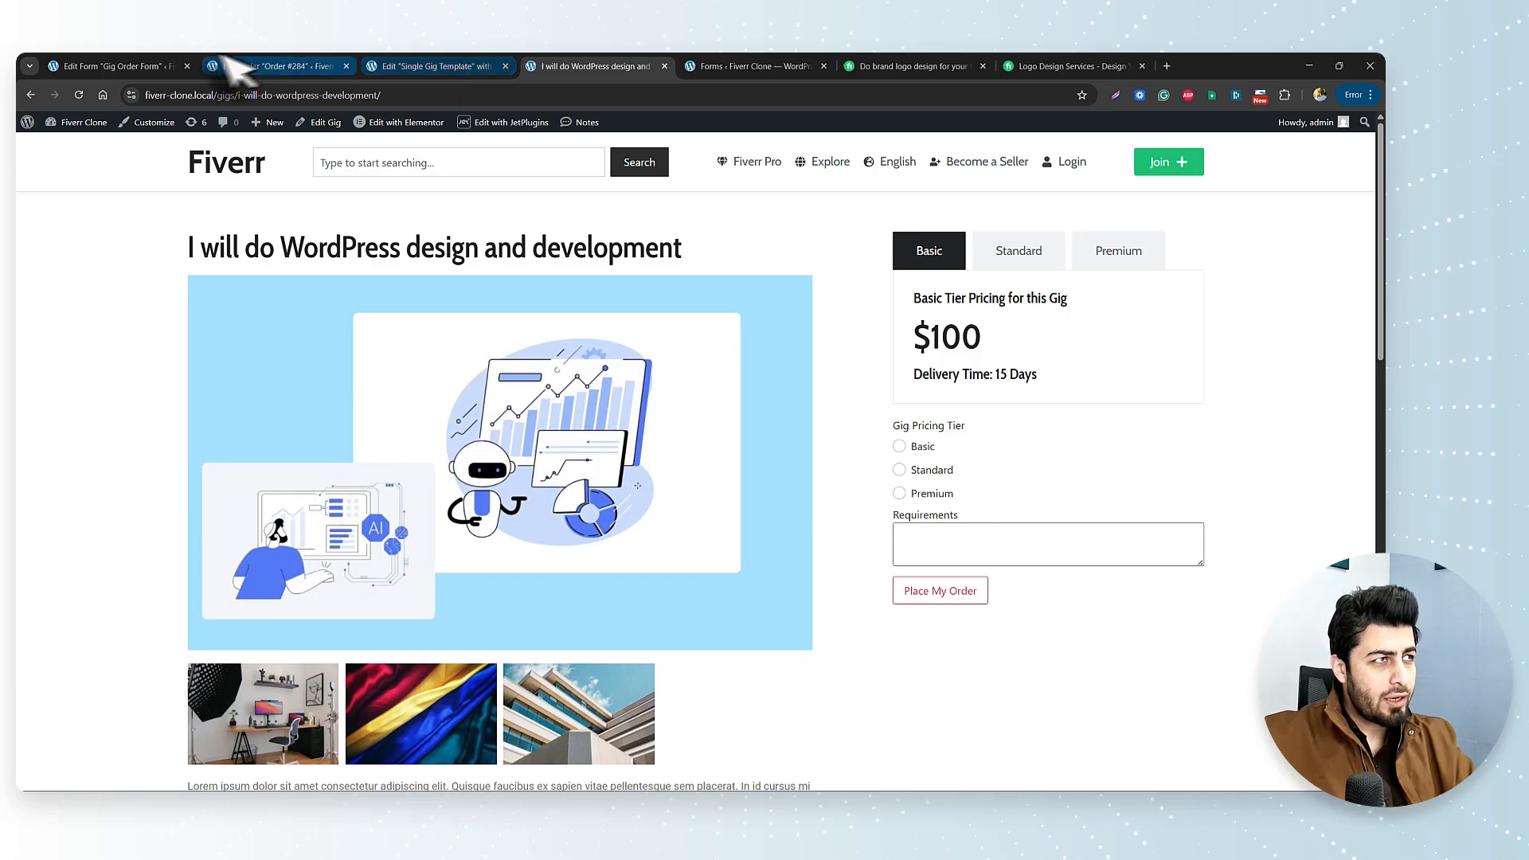
Back in the Single Gig Template, delete the JetForm order form widget.
{"action": "left_click", "coordinate": [283, 67]}
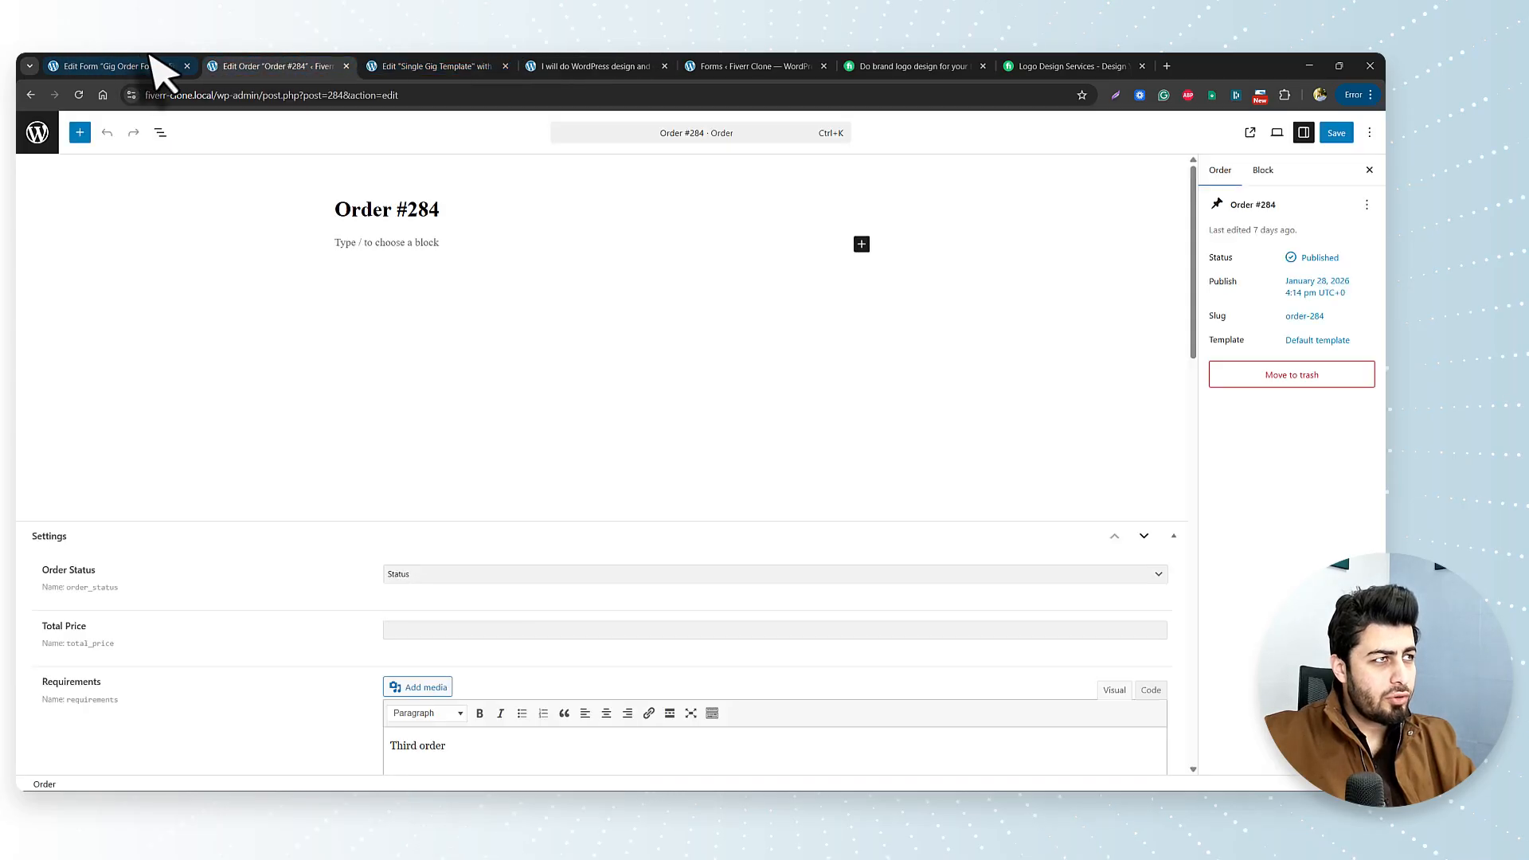
{"action": "left_click", "coordinate": [470, 66]}
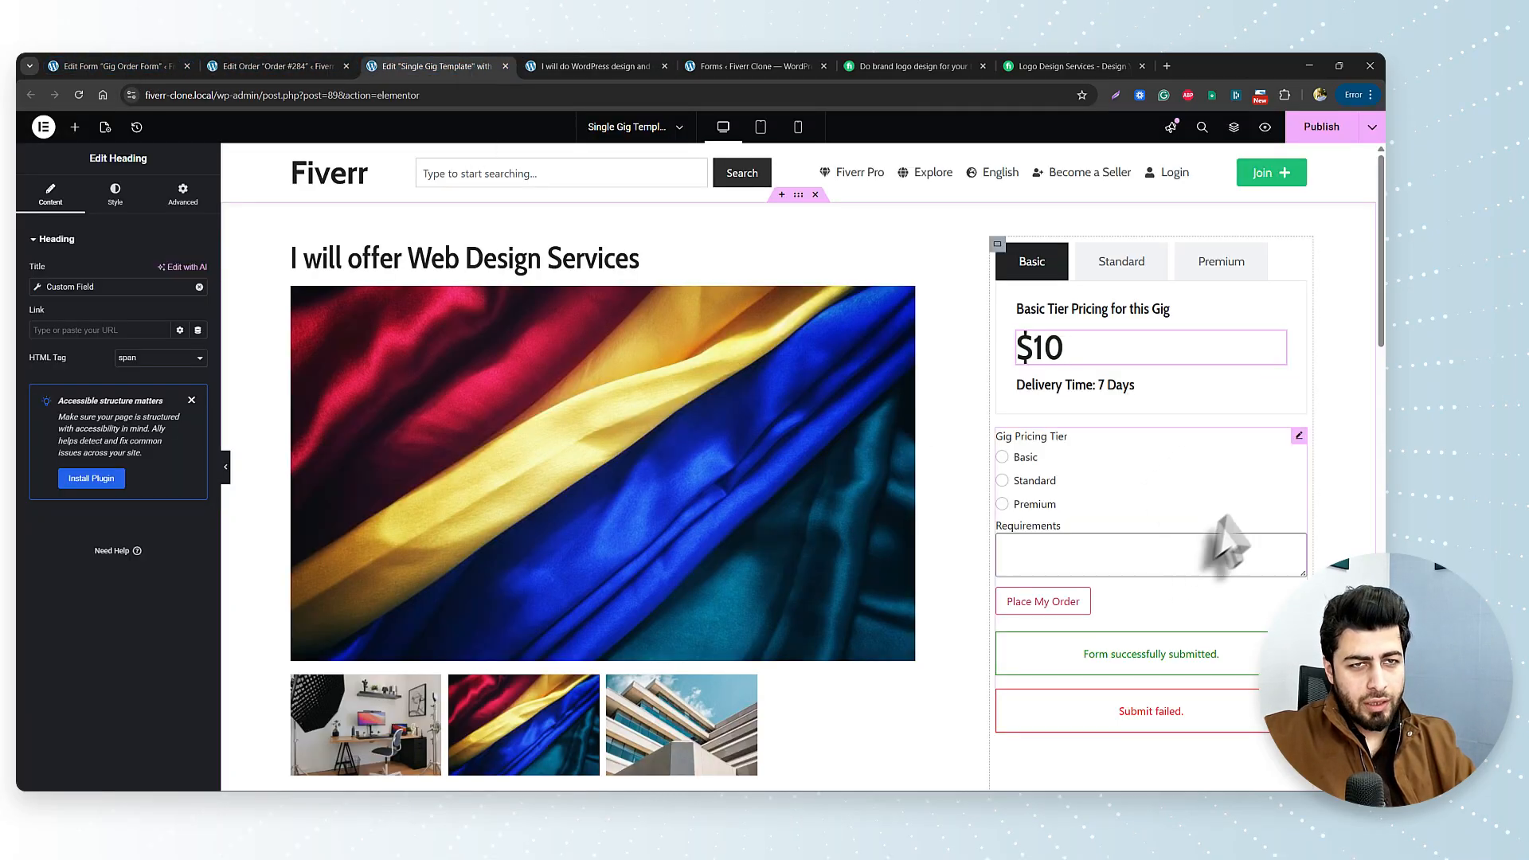
{"action": "right_click", "coordinate": [1298, 438]}
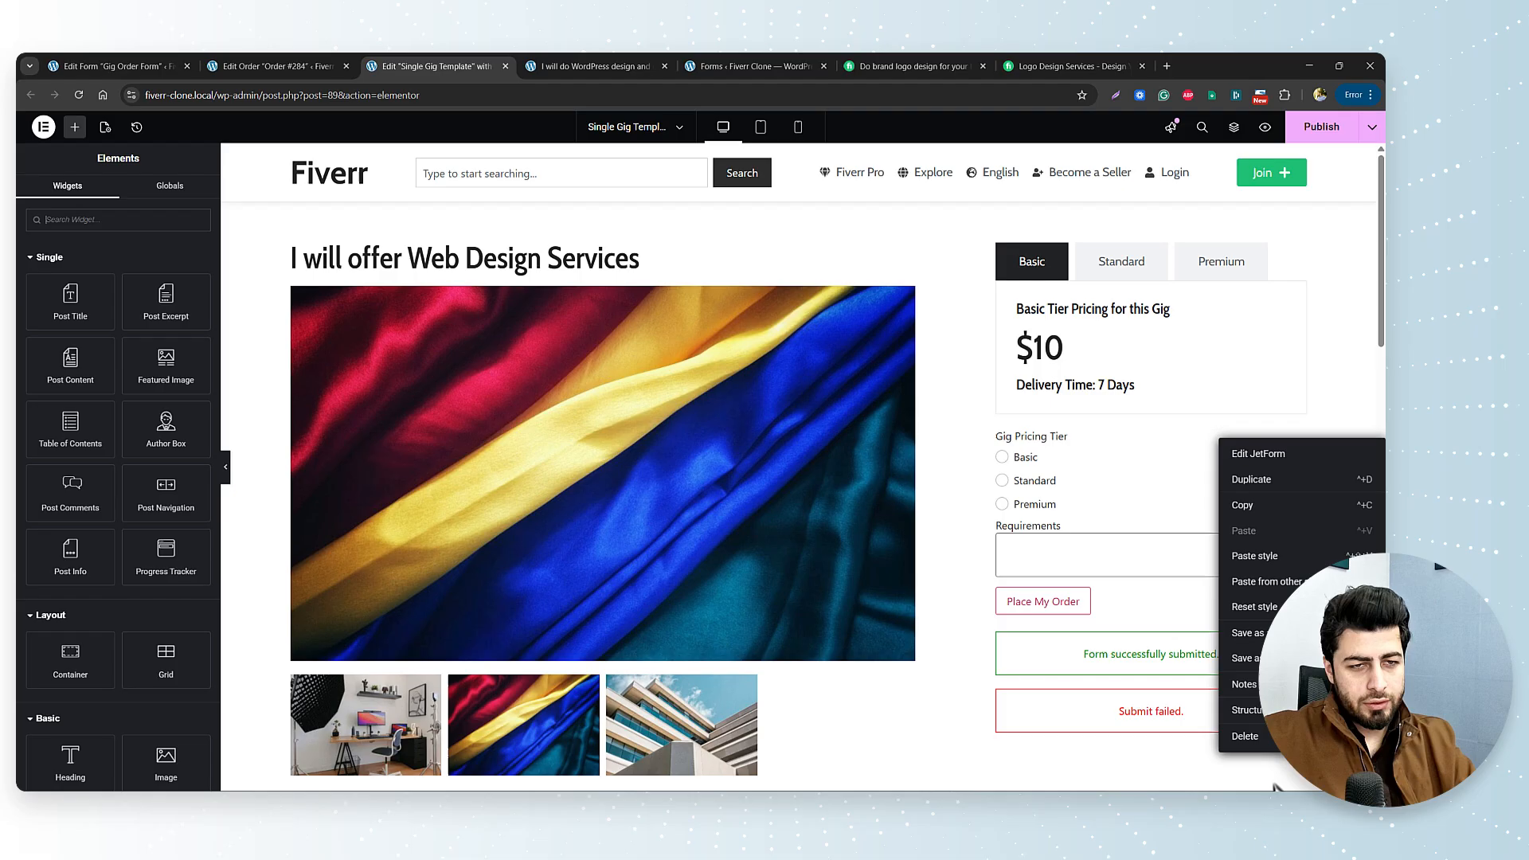
{"action": "left_click", "coordinate": [1247, 737]}
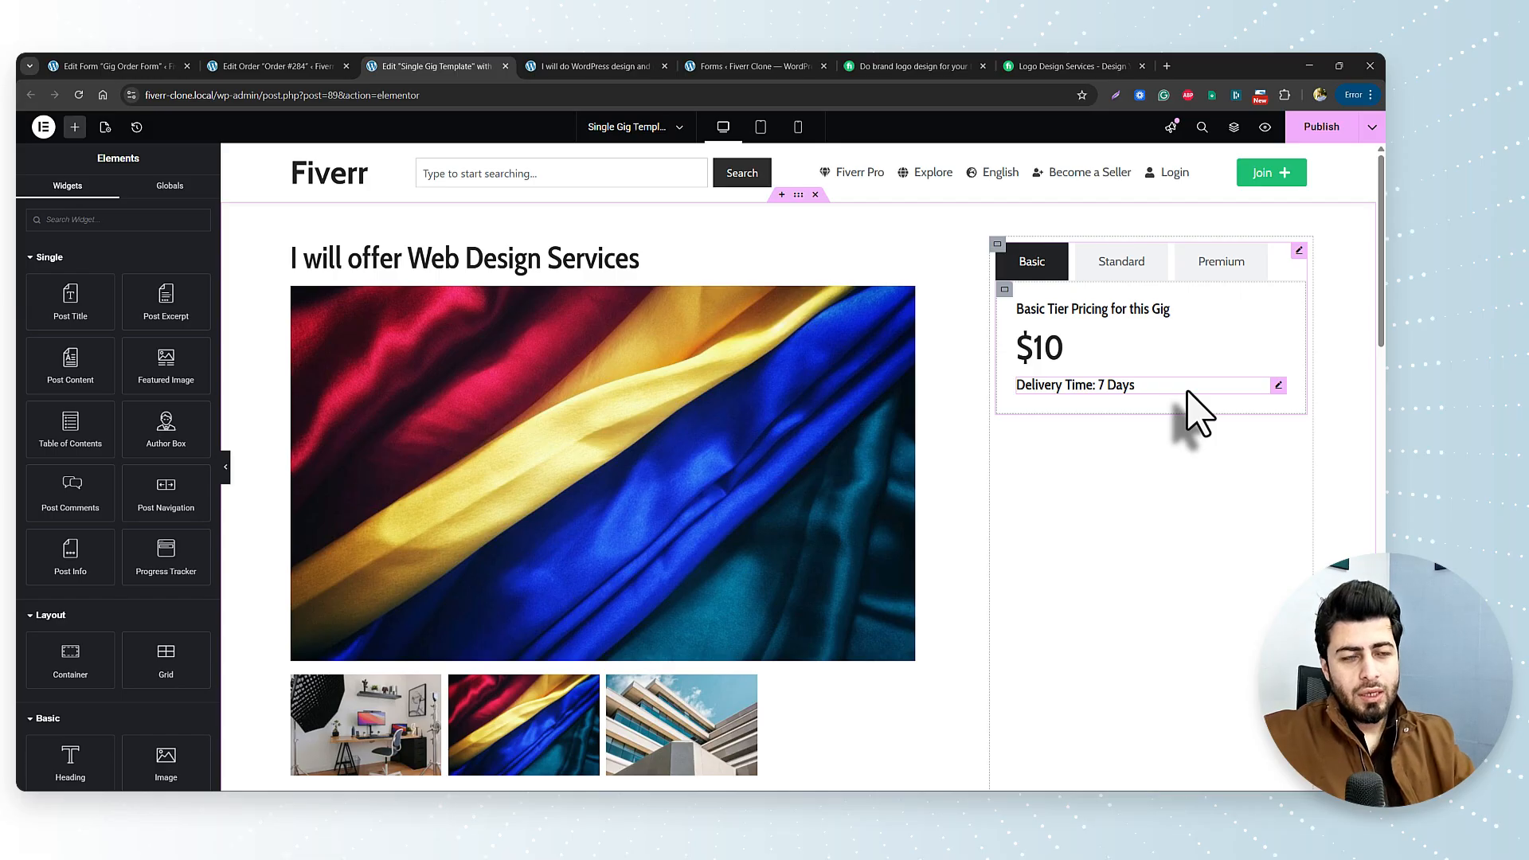
Add a Button widget below Delivery Time in the pricing box, labelled 'Order Now'.
{"action": "left_click", "coordinate": [80, 225]}
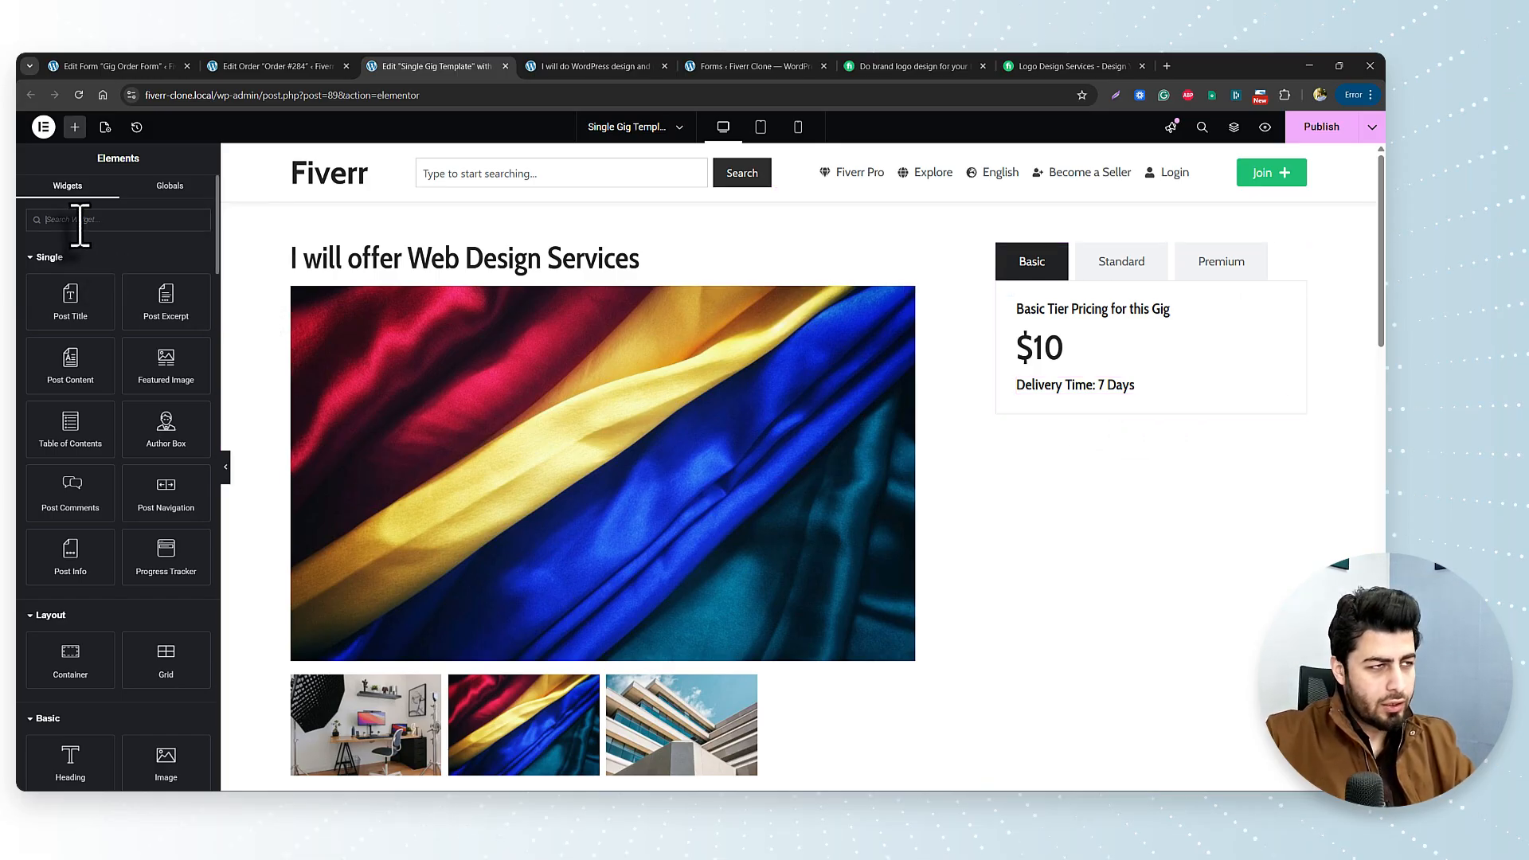
{"action": "type", "text": "but"}
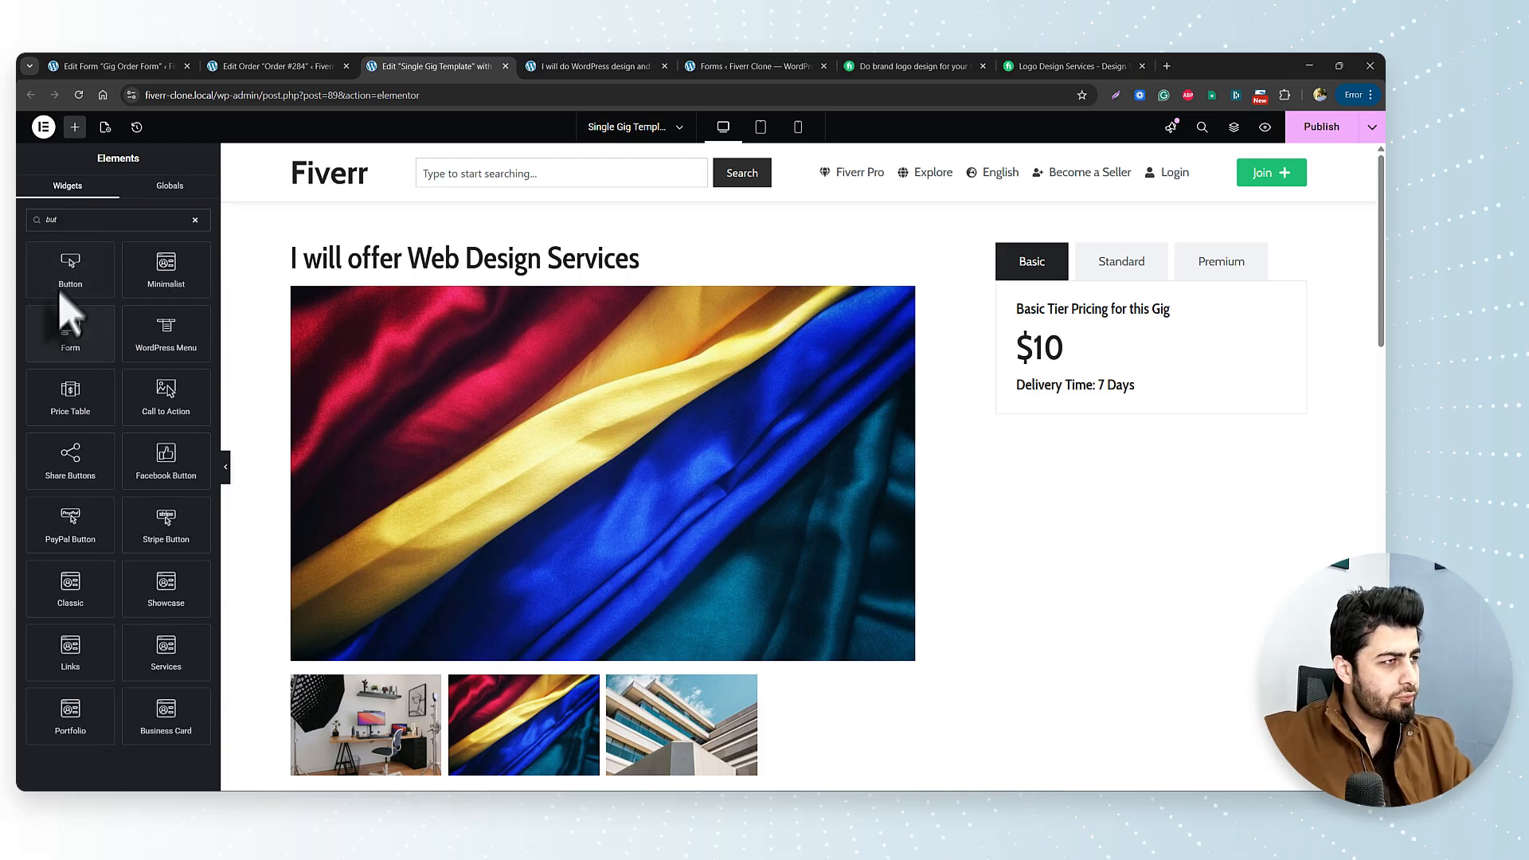
{"action": "left_click_drag", "start_coordinate": [70, 269], "coordinate": [1089, 402]}
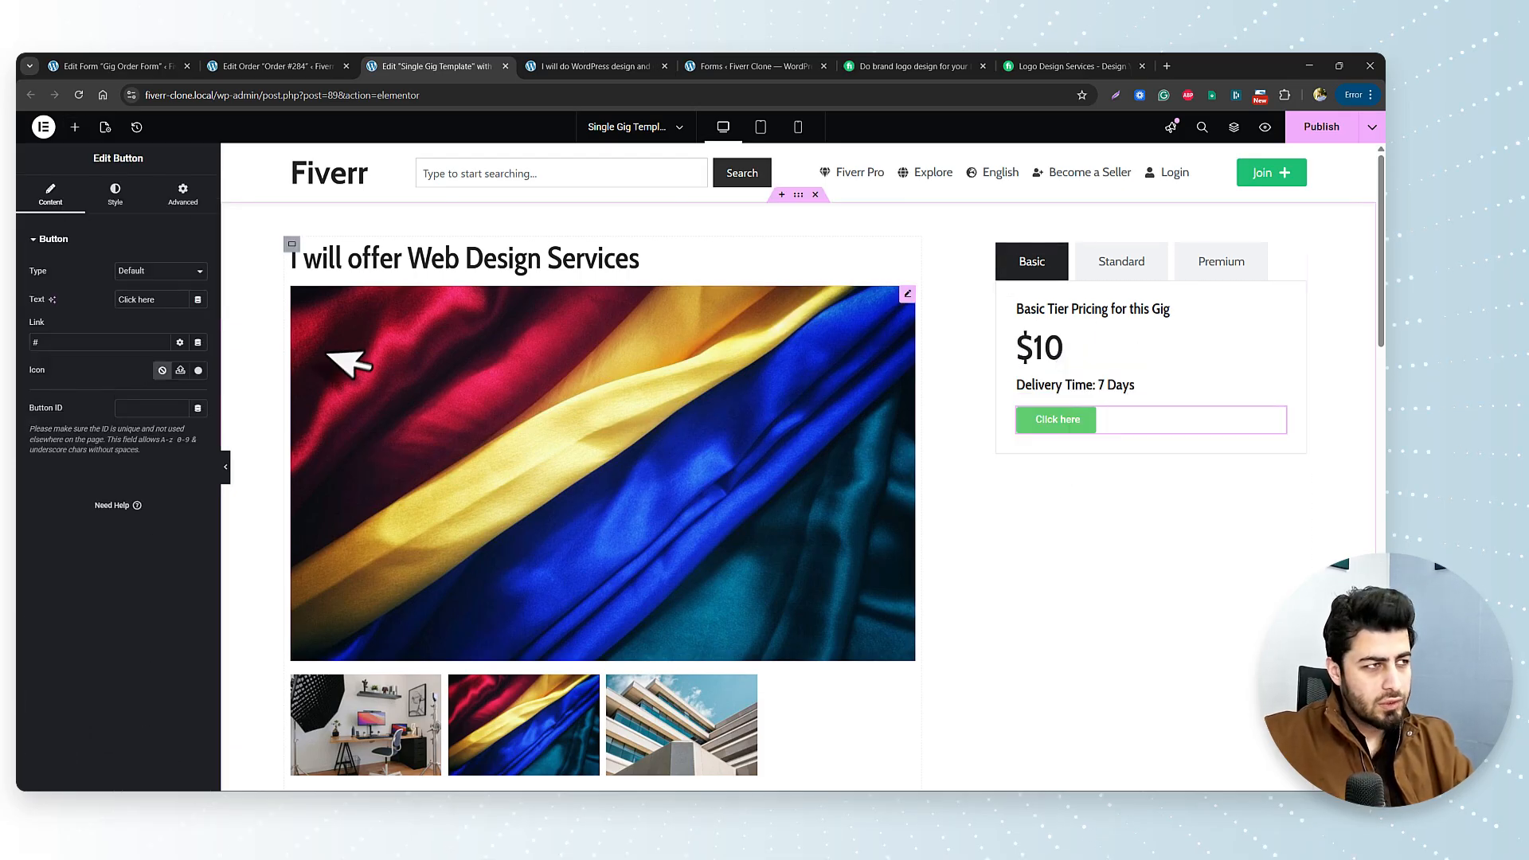
{"action": "left_click", "coordinate": [140, 301]}
{"action": "type", "text": "Order now"}
{"action": "key", "text": "BackSpace"}
{"action": "key", "text": "BackSpace"}
{"action": "key", "text": "BackSpace"}
{"action": "type", "text": "Now"}
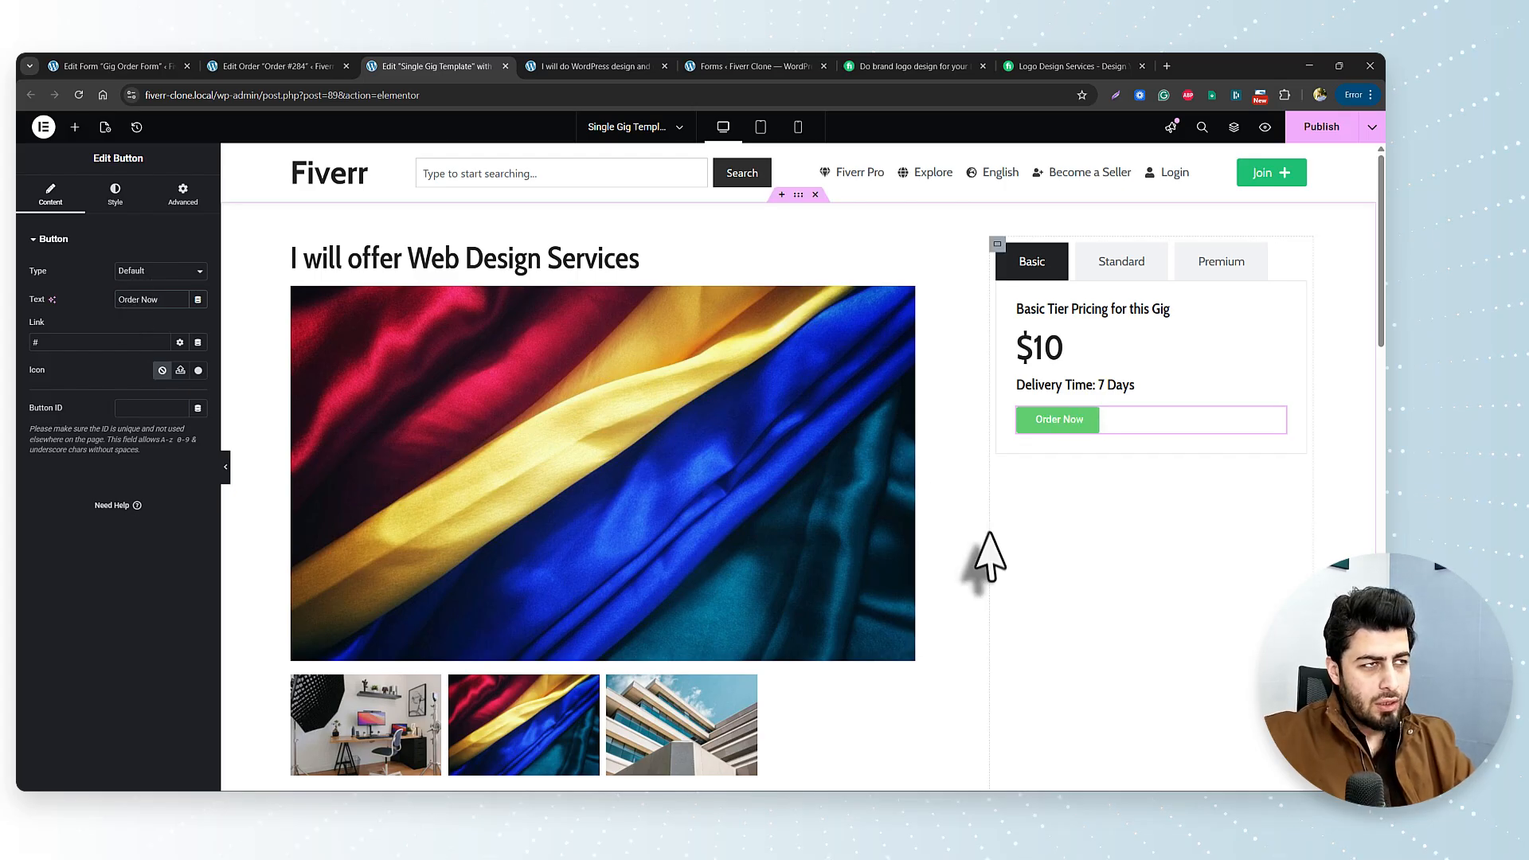
Style the button with Green background, Cabin 18px Body font, and Dark Grey hover background.
{"action": "left_click", "coordinate": [119, 201]}
{"action": "left_click", "coordinate": [180, 440]}
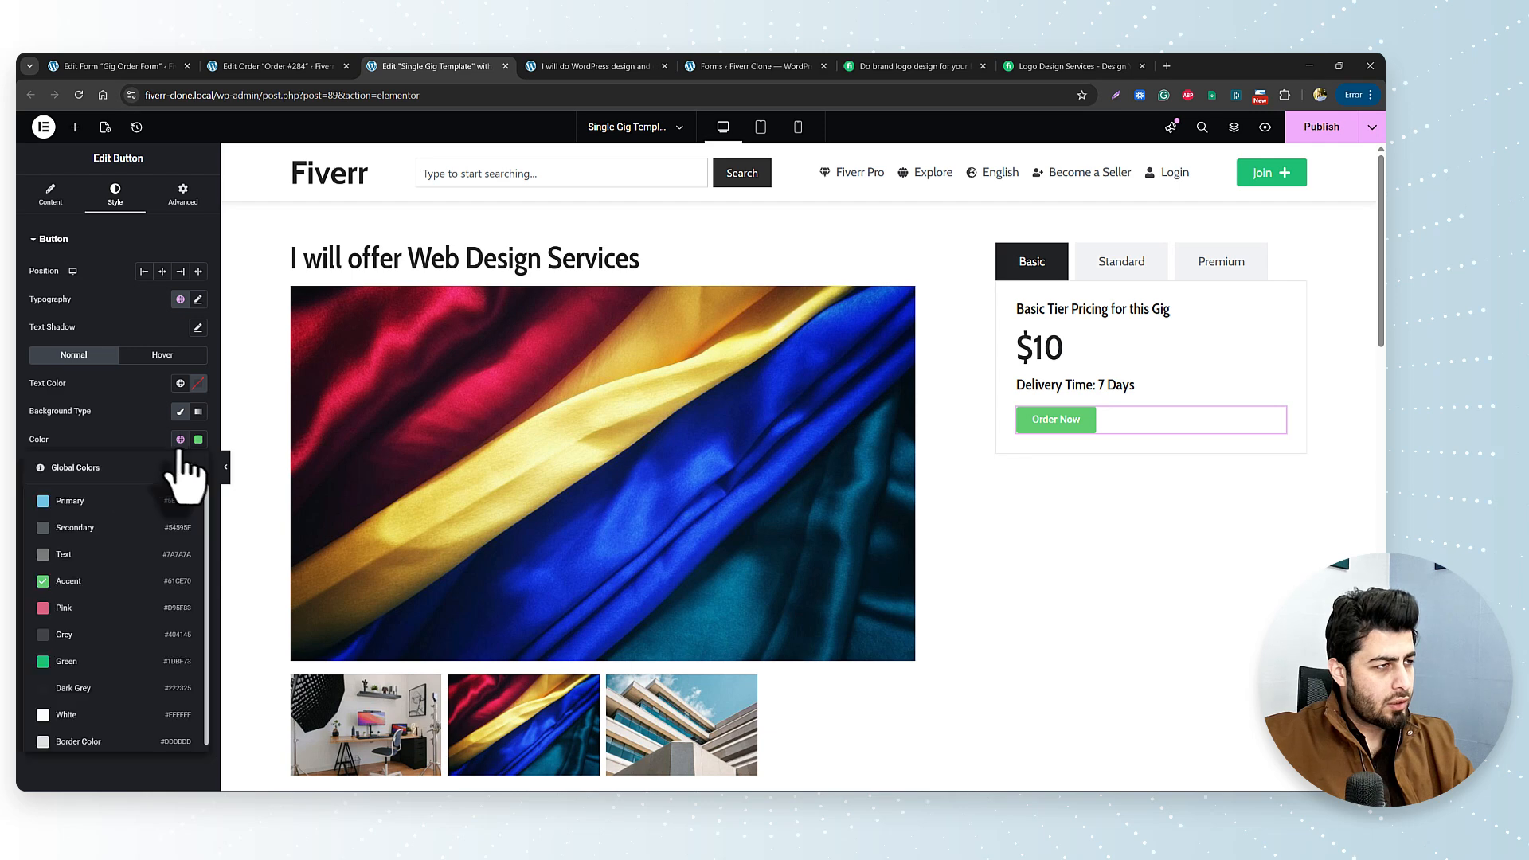
{"action": "scroll", "coordinate": [127, 665], "scroll_direction": "down", "scroll_amount": 1}
{"action": "left_click", "coordinate": [121, 657]}
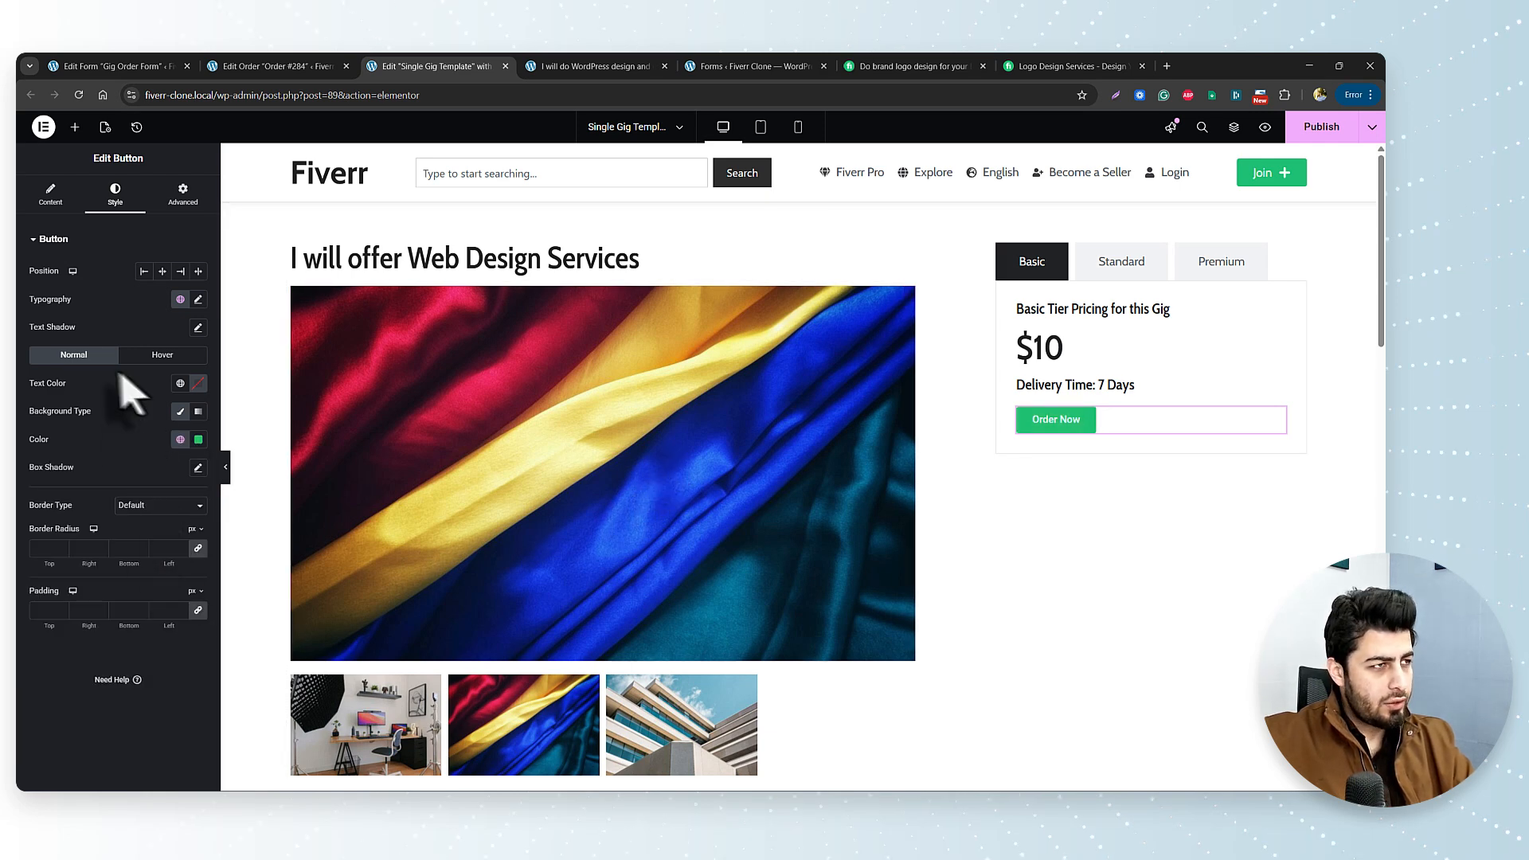
{"action": "left_click", "coordinate": [180, 299]}
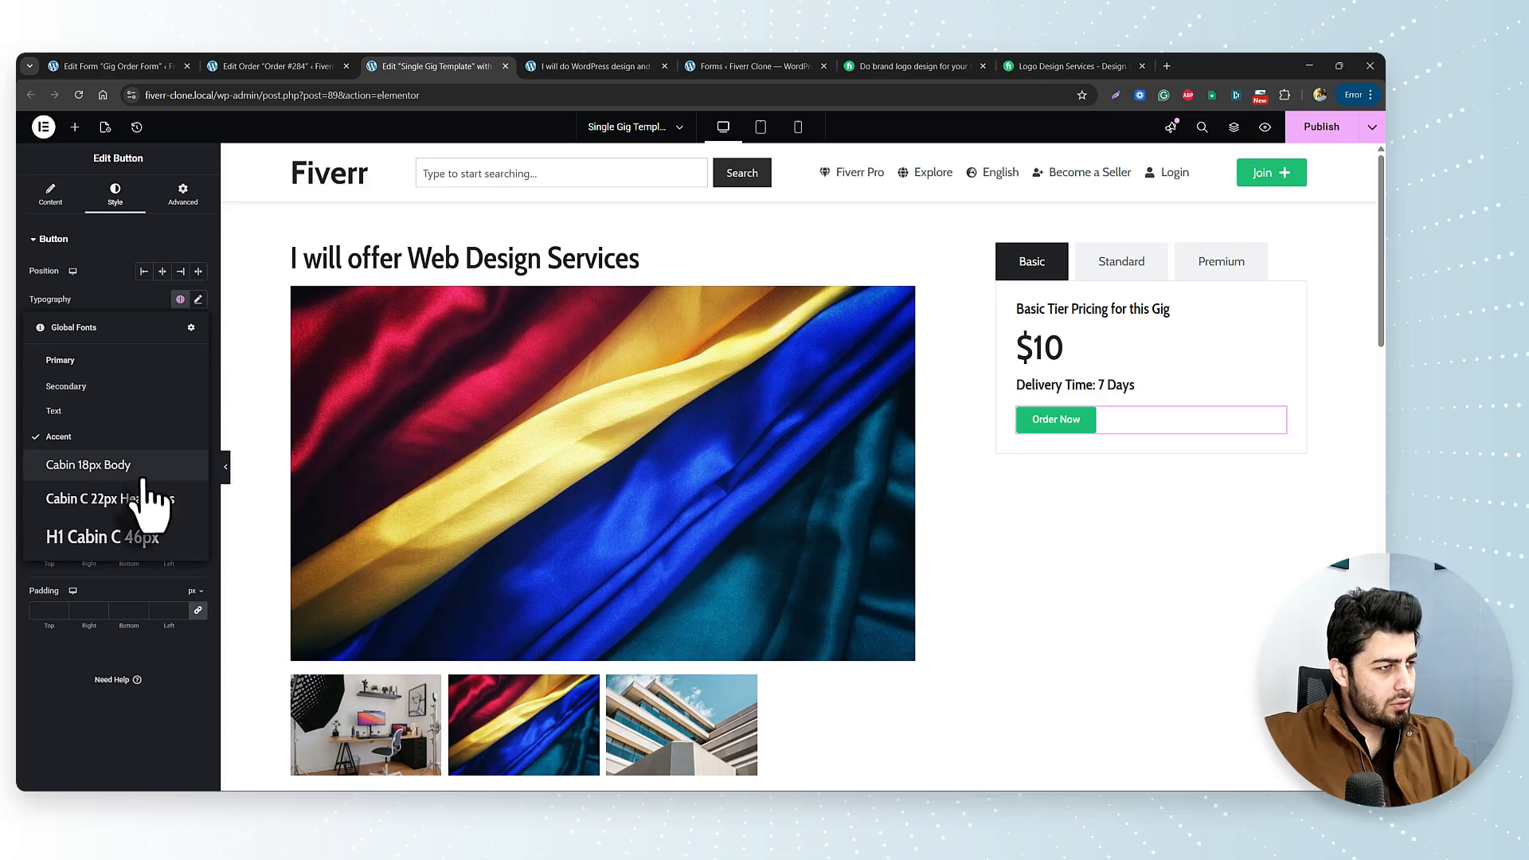
{"action": "left_click", "coordinate": [140, 469]}
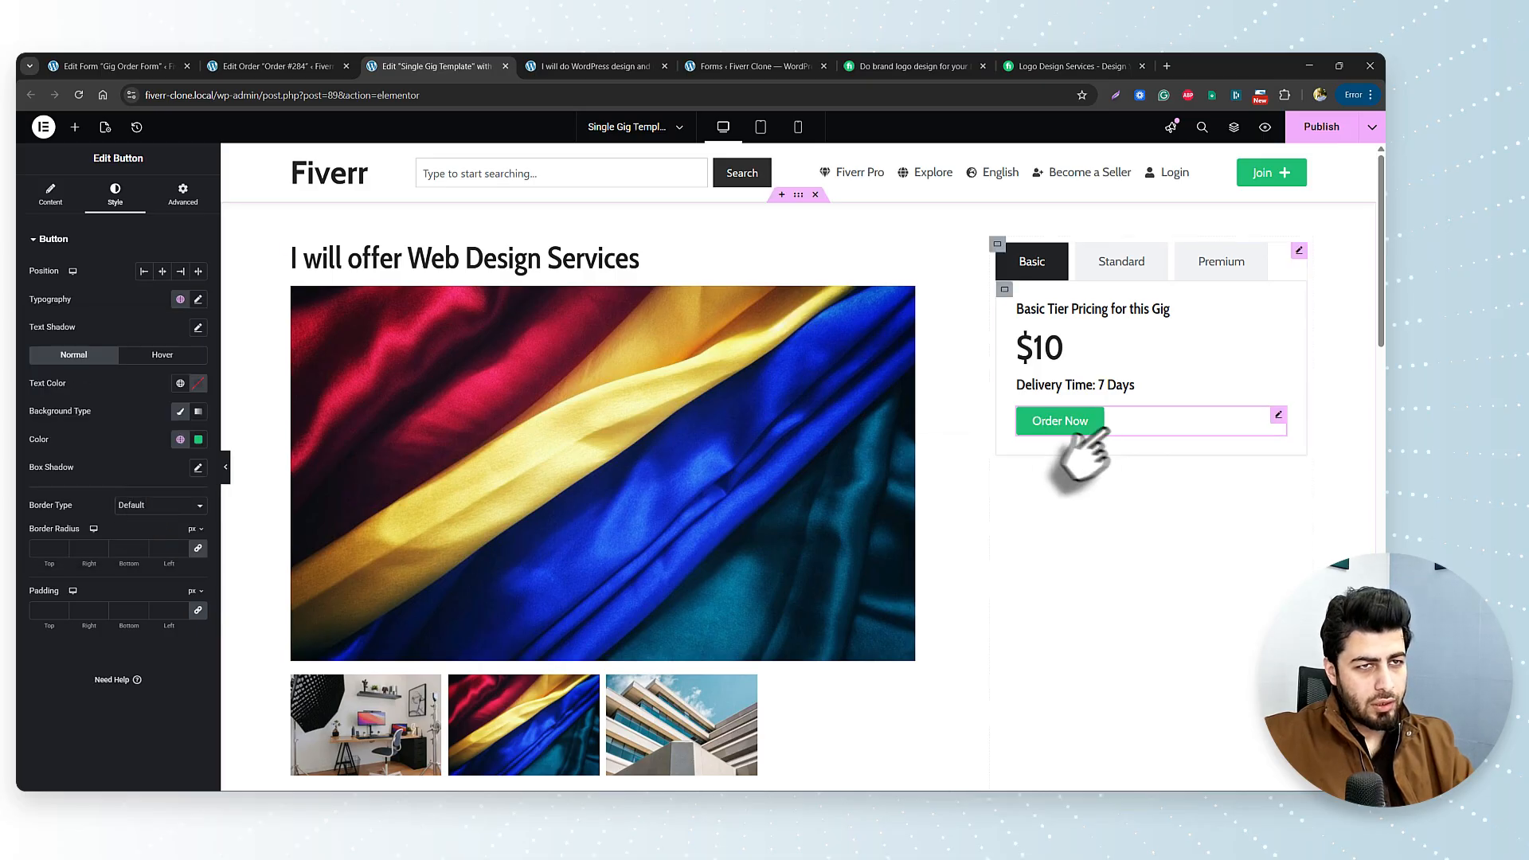
{"action": "left_click", "coordinate": [163, 354]}
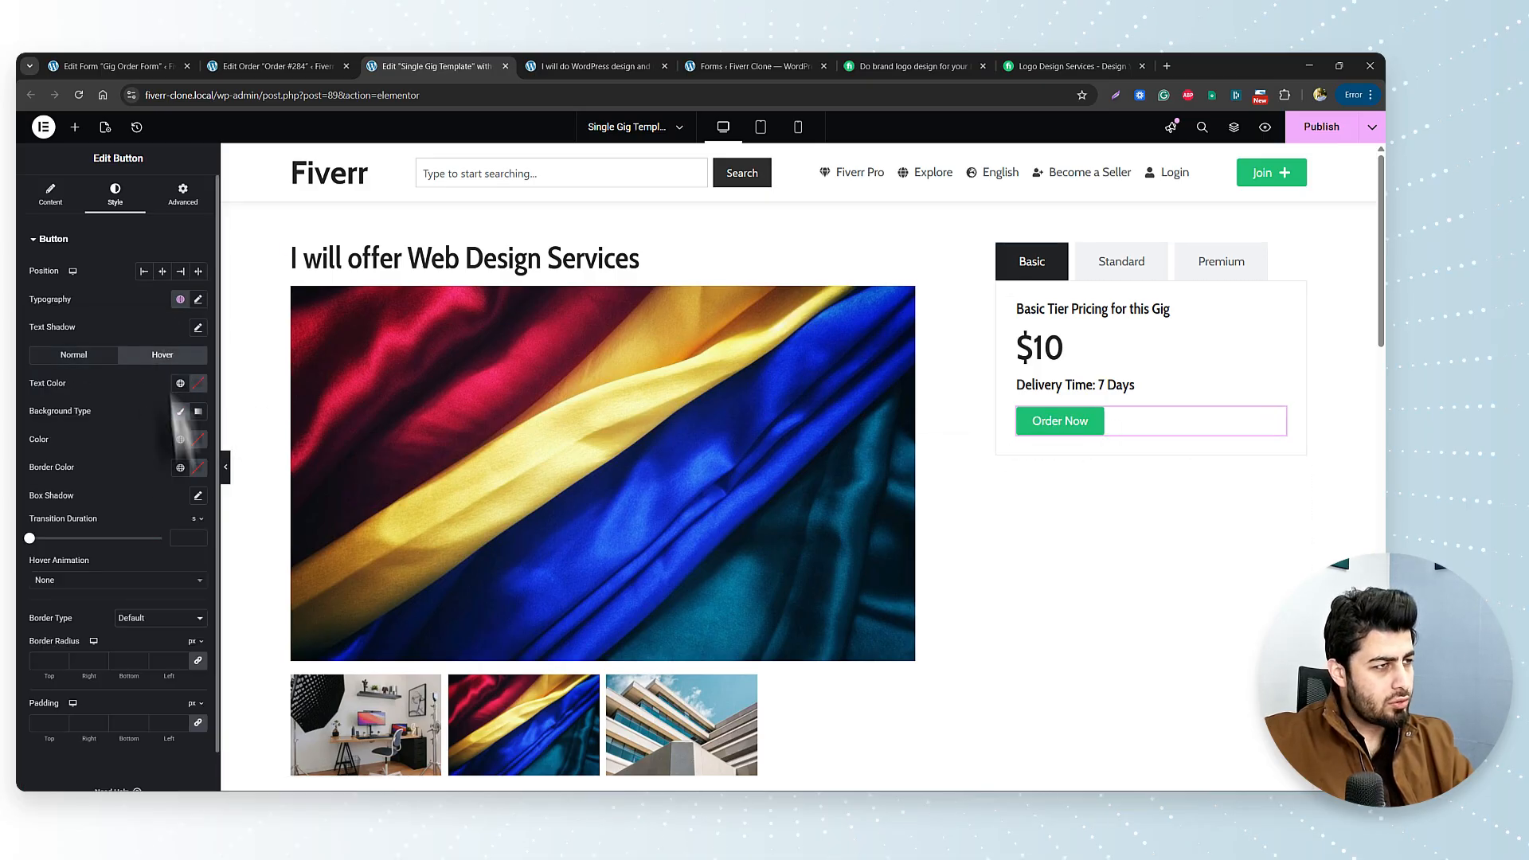
{"action": "left_click", "coordinate": [180, 440]}
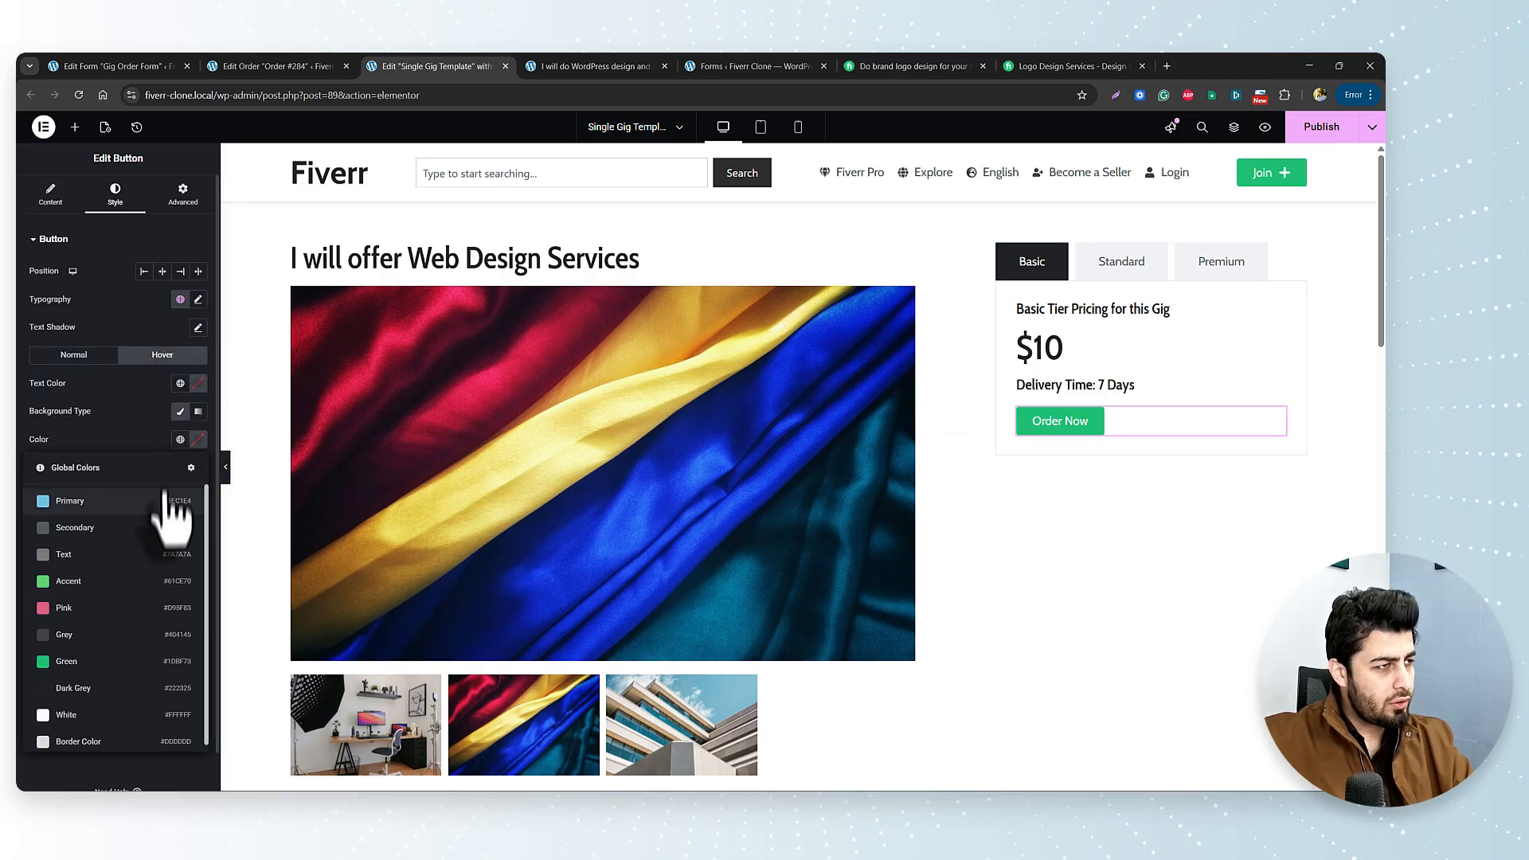
{"action": "left_click", "coordinate": [98, 690]}
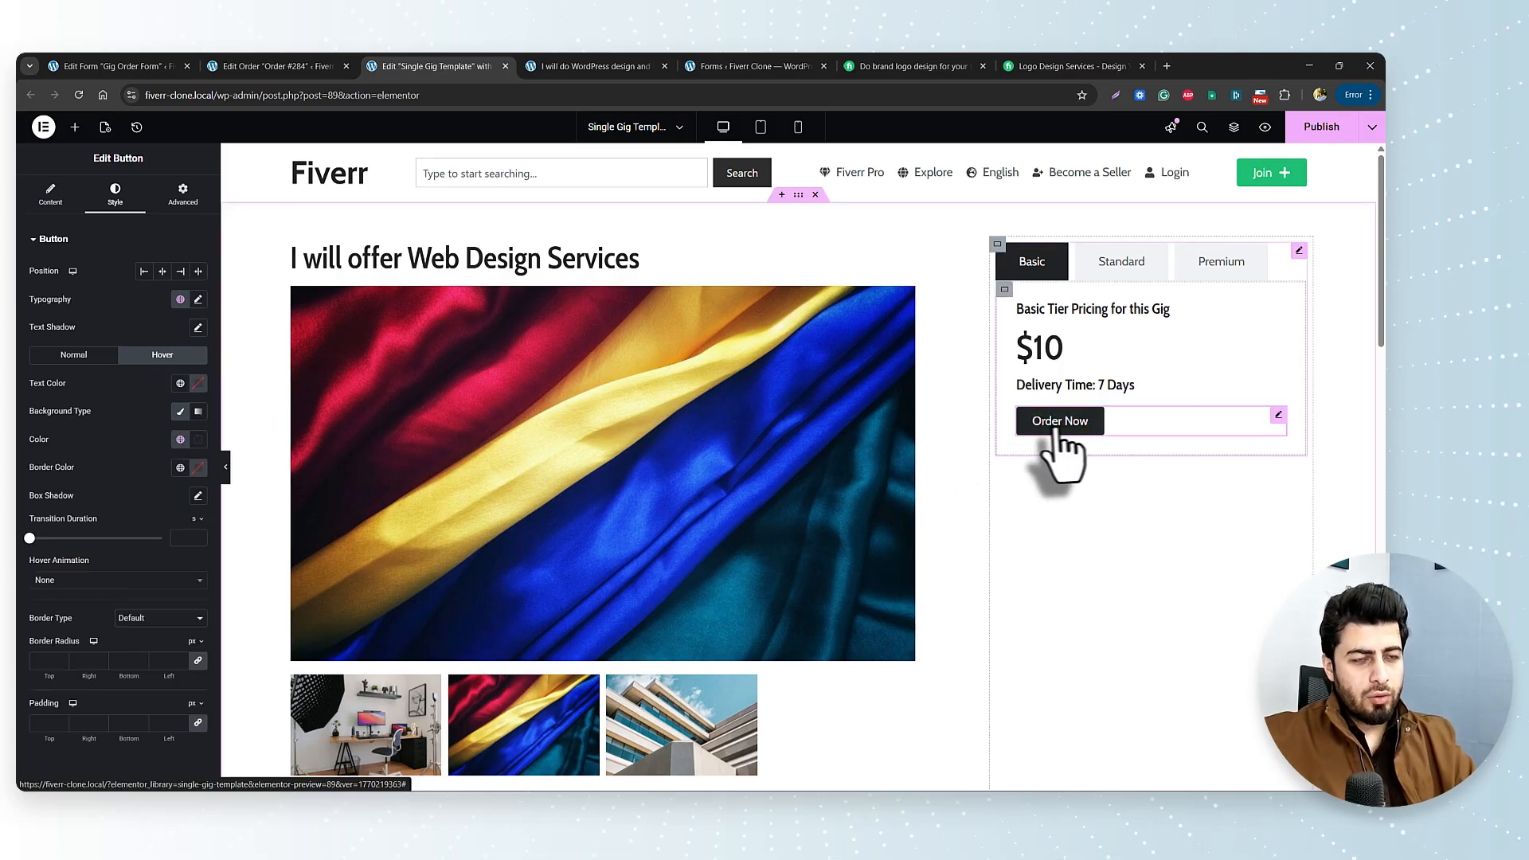
Add an empty container below the Note text with CSS ID 'order-area'.
{"action": "scroll", "coordinate": [1055, 585], "scroll_direction": "down", "scroll_amount": 10}
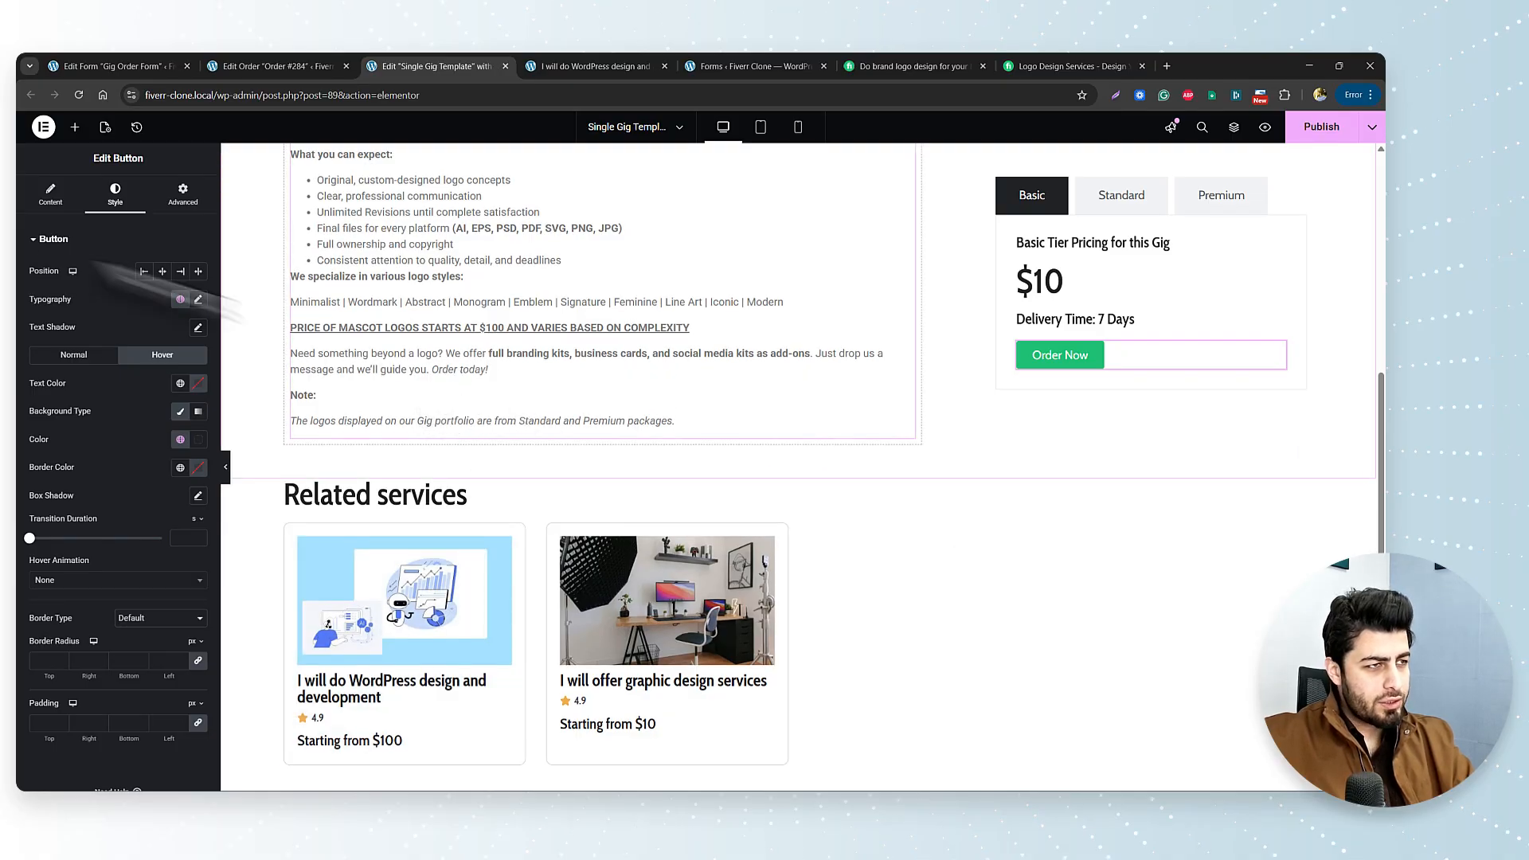
{"action": "left_click", "coordinate": [74, 127]}
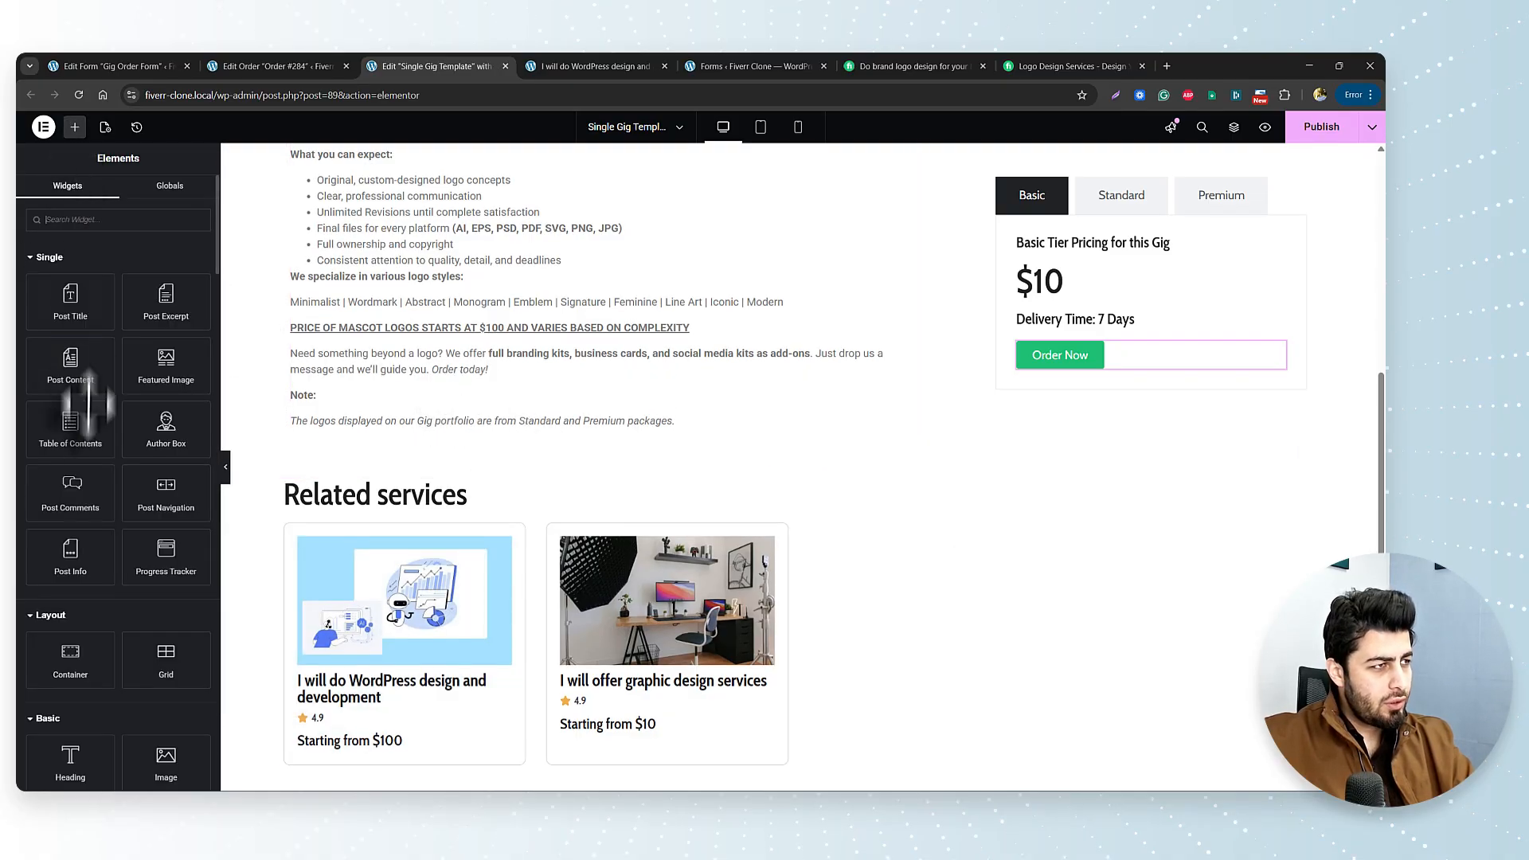
{"action": "scroll", "coordinate": [90, 432], "scroll_direction": "down", "scroll_amount": 5}
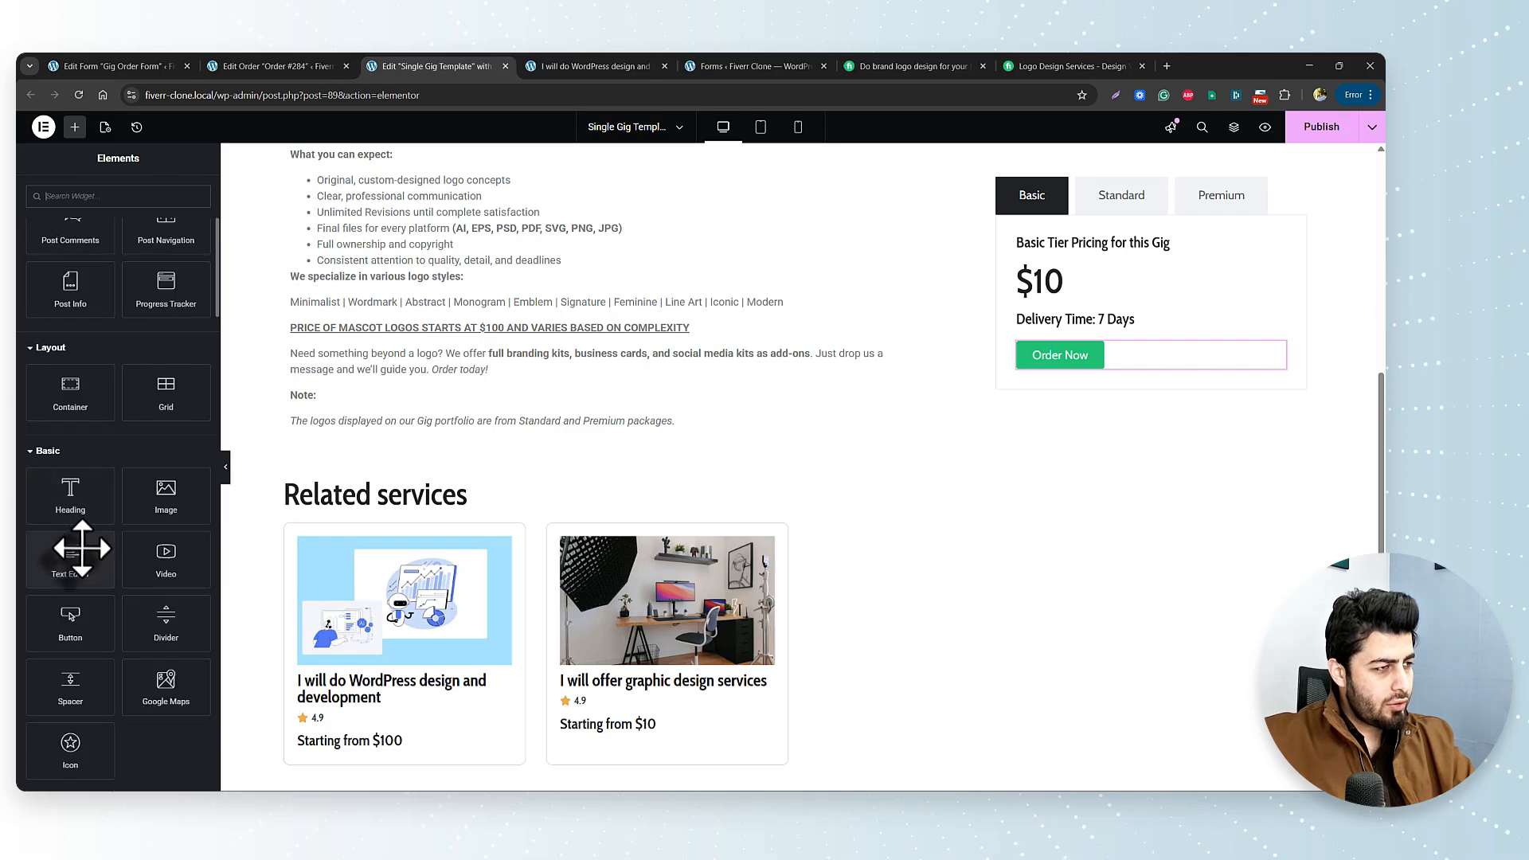
{"action": "scroll", "coordinate": [103, 478], "scroll_direction": "up", "scroll_amount": 5}
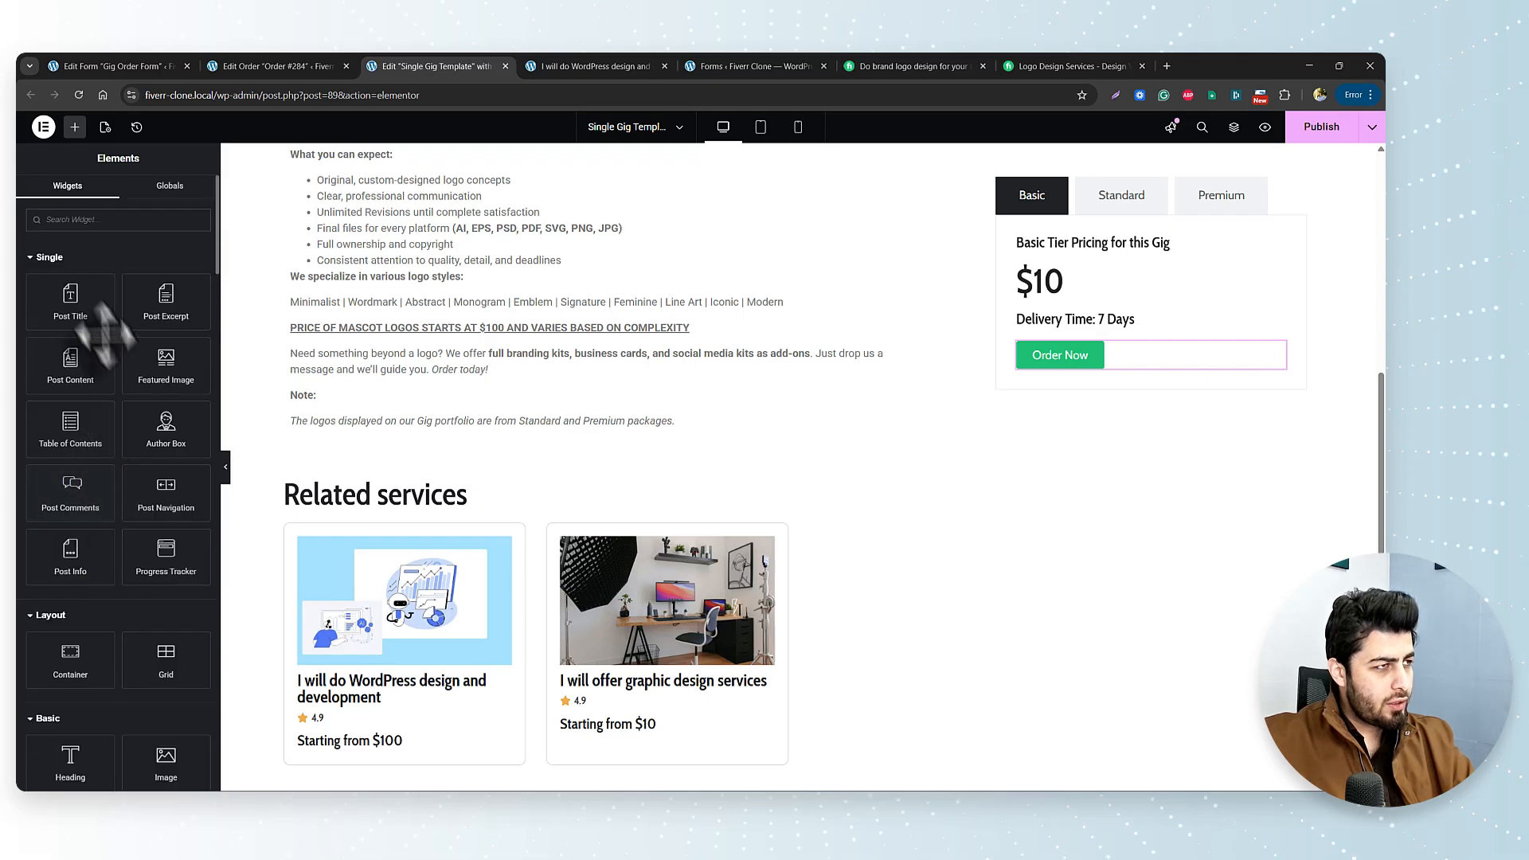
{"action": "left_click_drag", "start_coordinate": [70, 657], "coordinate": [474, 442]}
{"action": "left_click", "coordinate": [298, 461]}
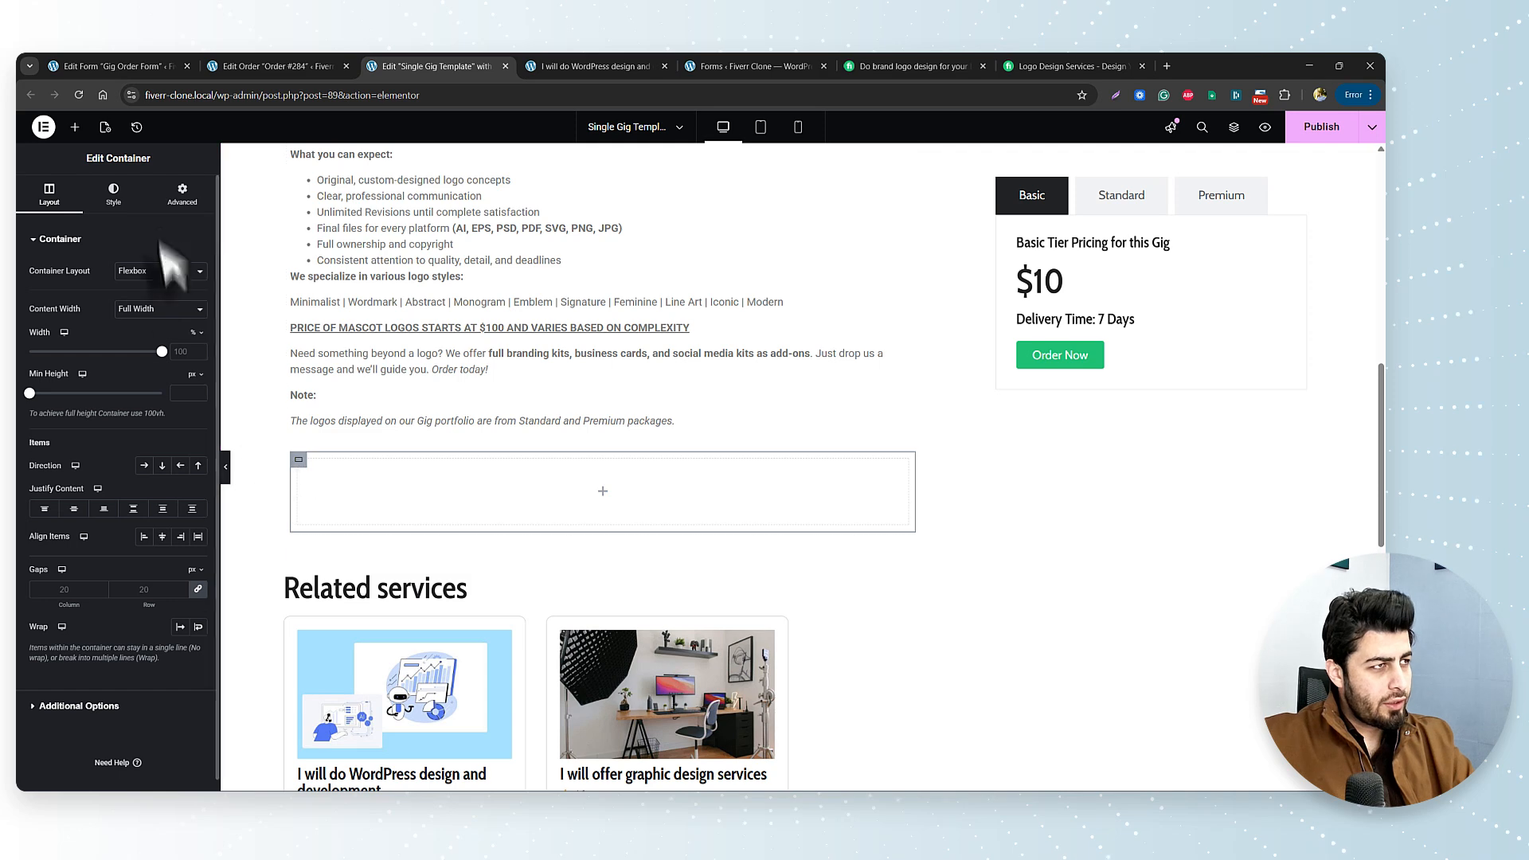
{"action": "left_click", "coordinate": [174, 204]}
{"action": "scroll", "coordinate": [151, 645], "scroll_direction": "down", "scroll_amount": 3}
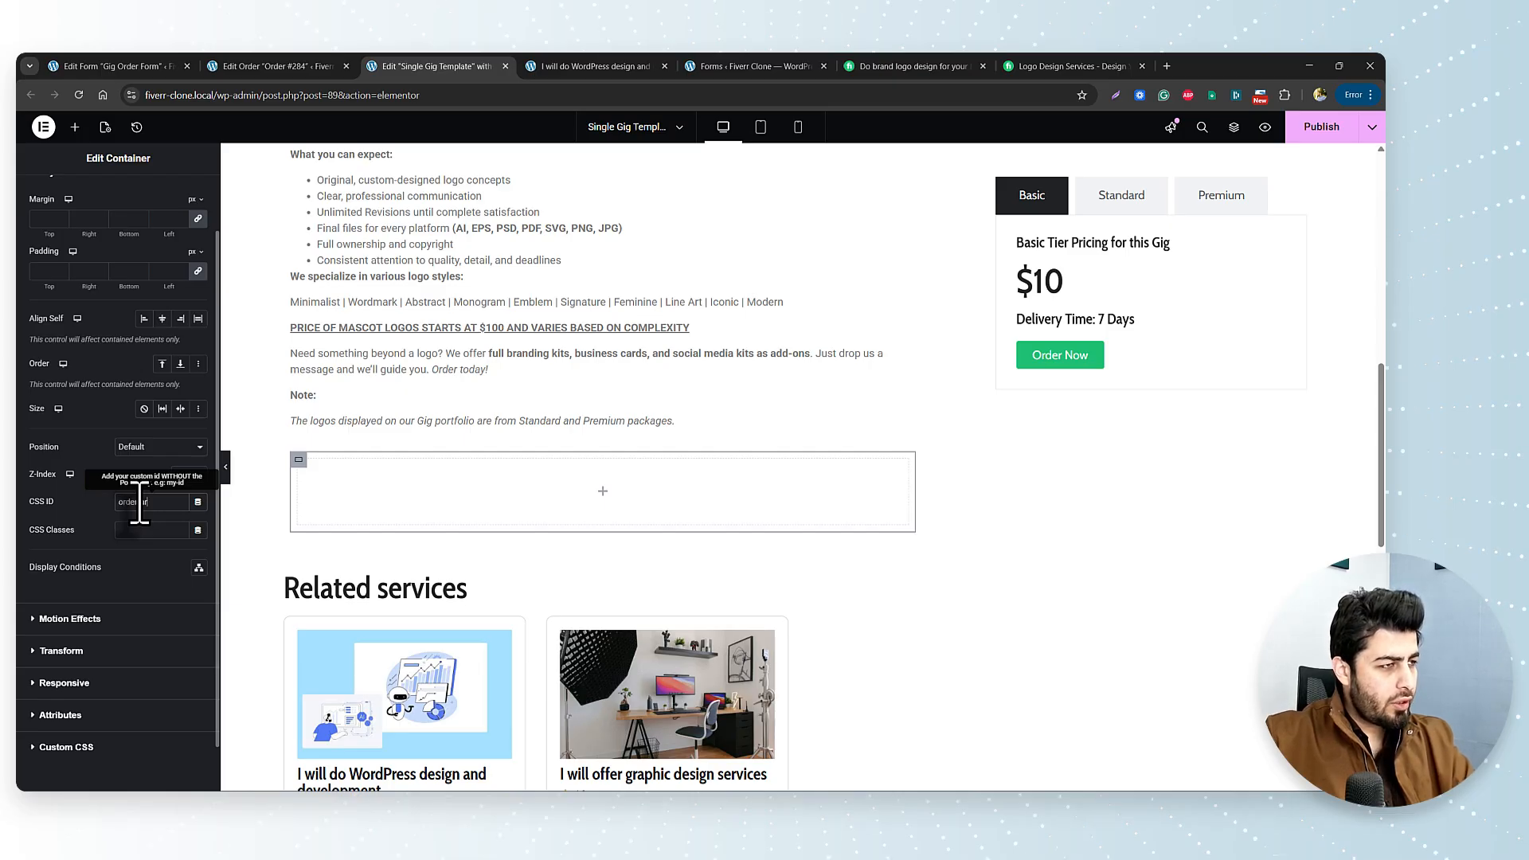
Link the Order Now button to '#order-area'.
{"action": "left_click", "coordinate": [1198, 362]}
{"action": "left_click", "coordinate": [49, 195]}
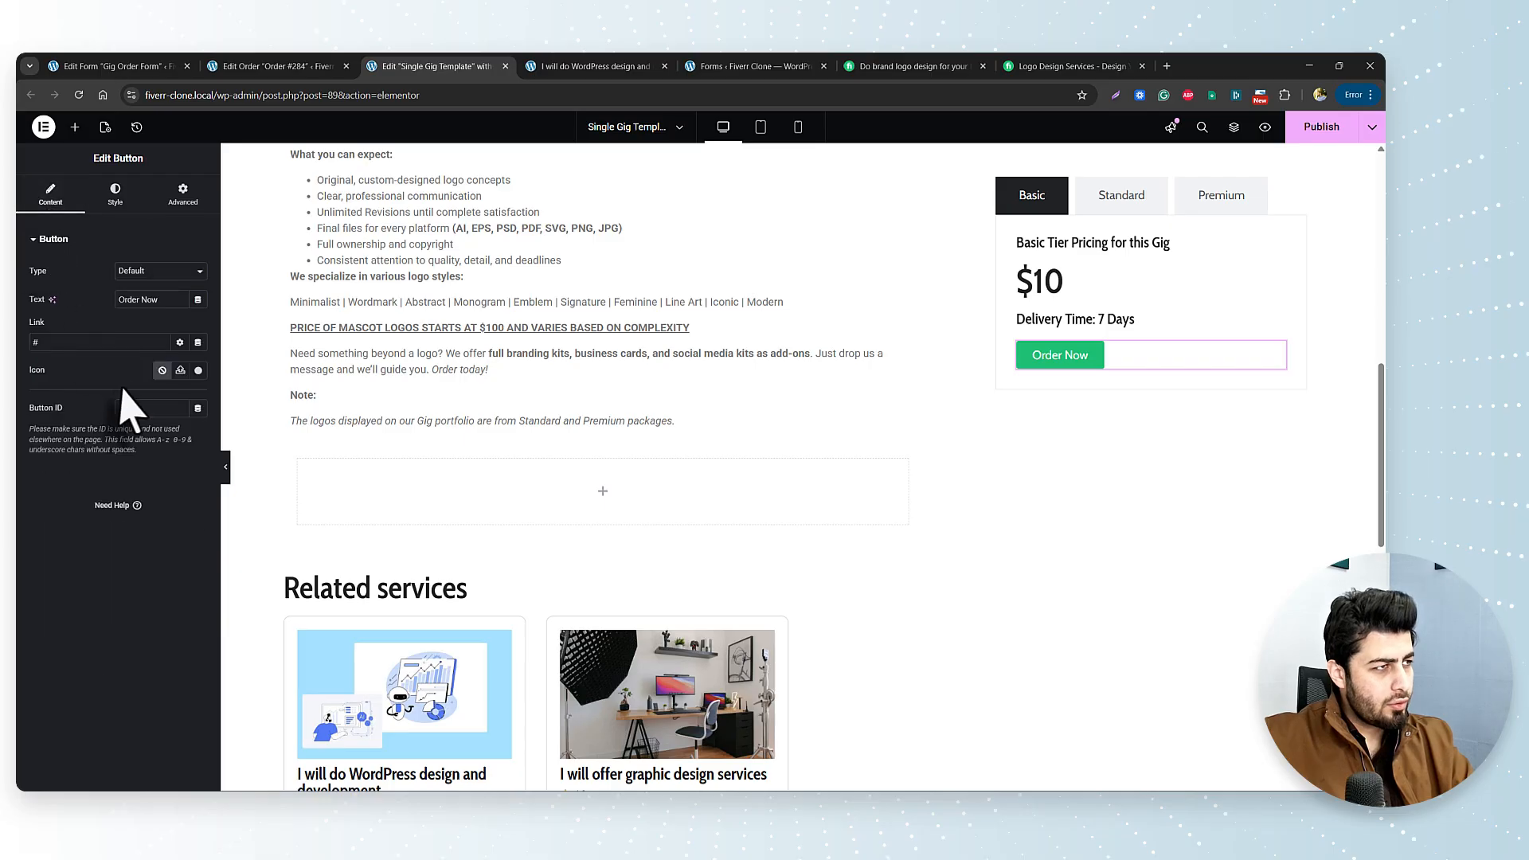
{"action": "left_click", "coordinate": [97, 342]}
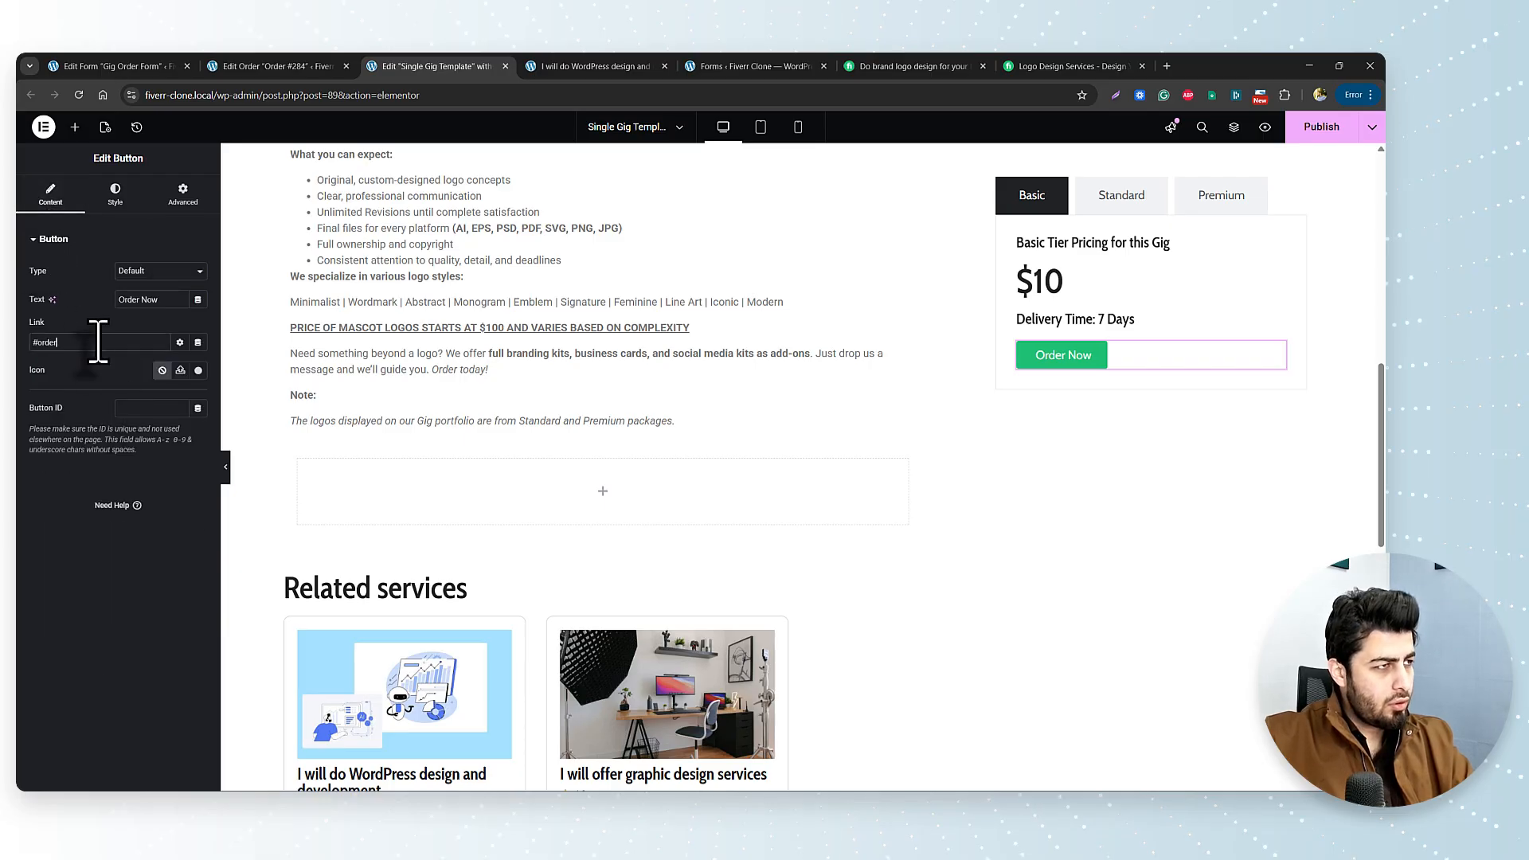
{"action": "scroll", "coordinate": [770, 341], "scroll_direction": "up", "scroll_amount": 6}
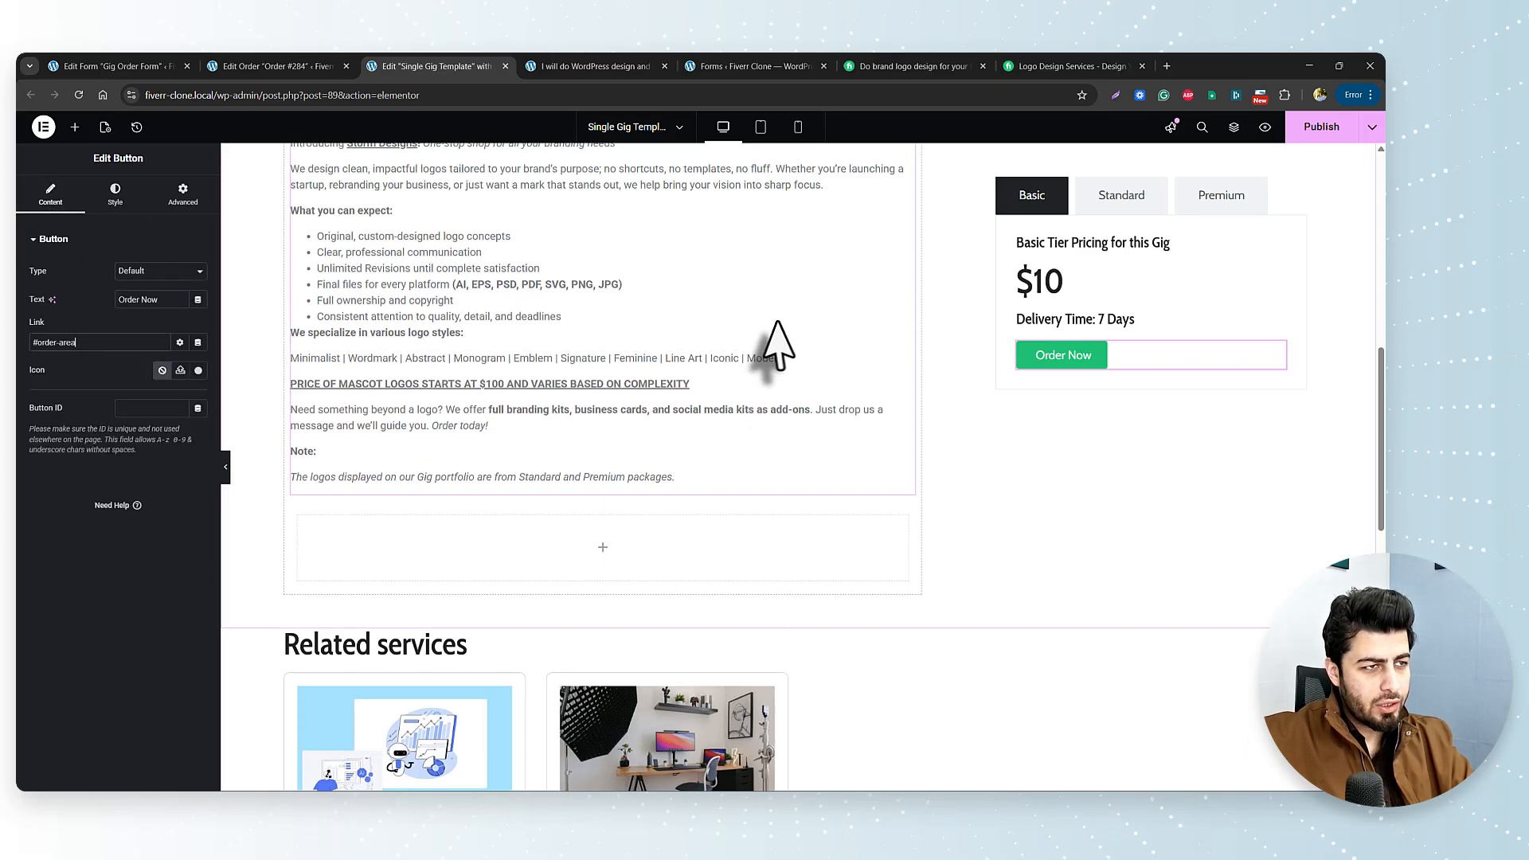
Collapse the panel to check the gig template at full width, then restore the sidebar.
{"action": "left_click", "coordinate": [227, 468]}
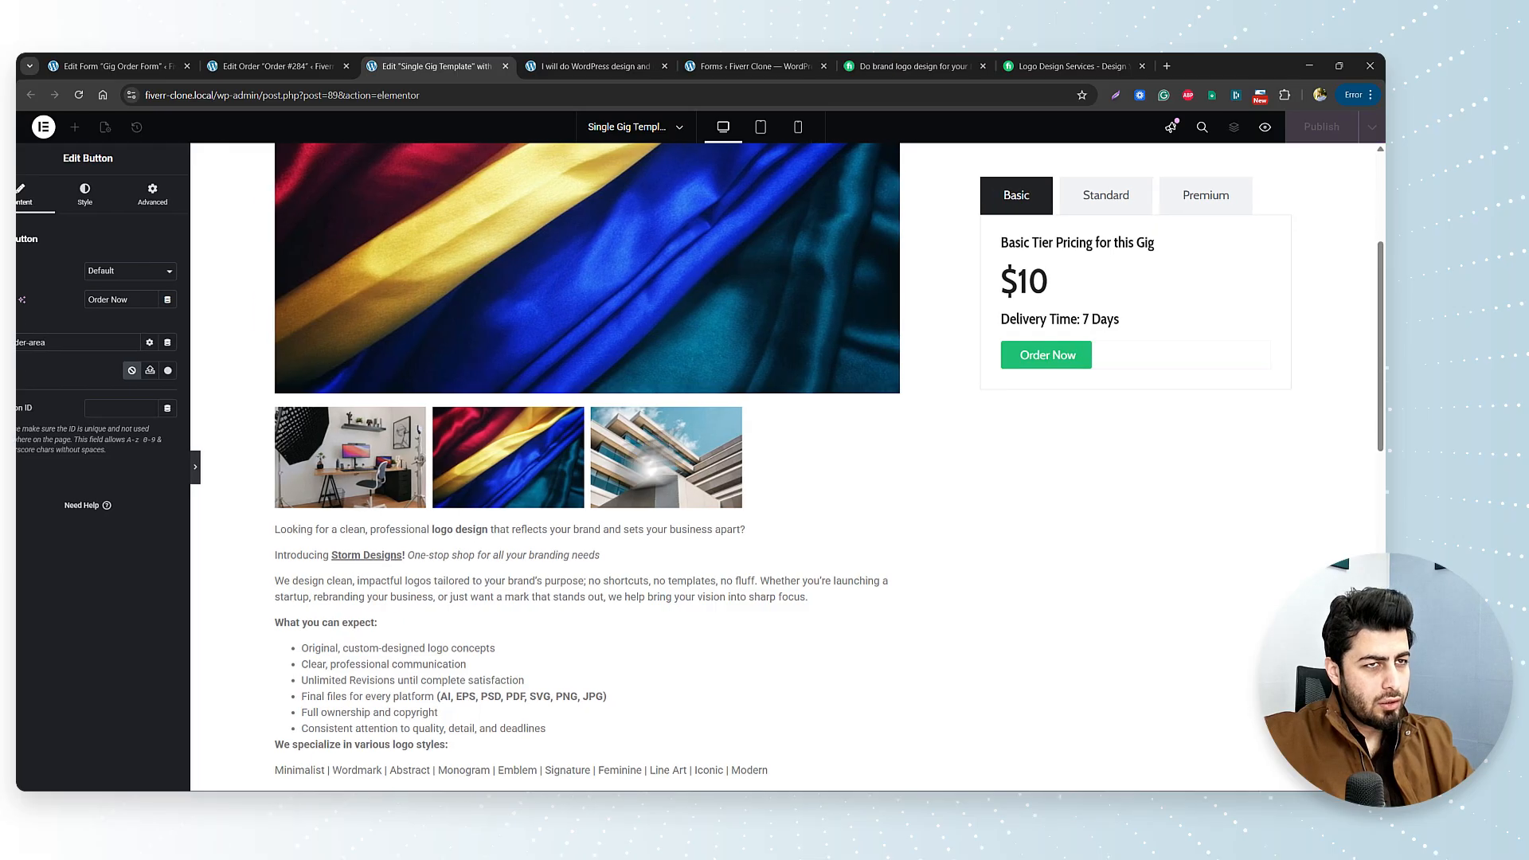
{"action": "scroll", "coordinate": [967, 442], "scroll_direction": "down", "scroll_amount": 10}
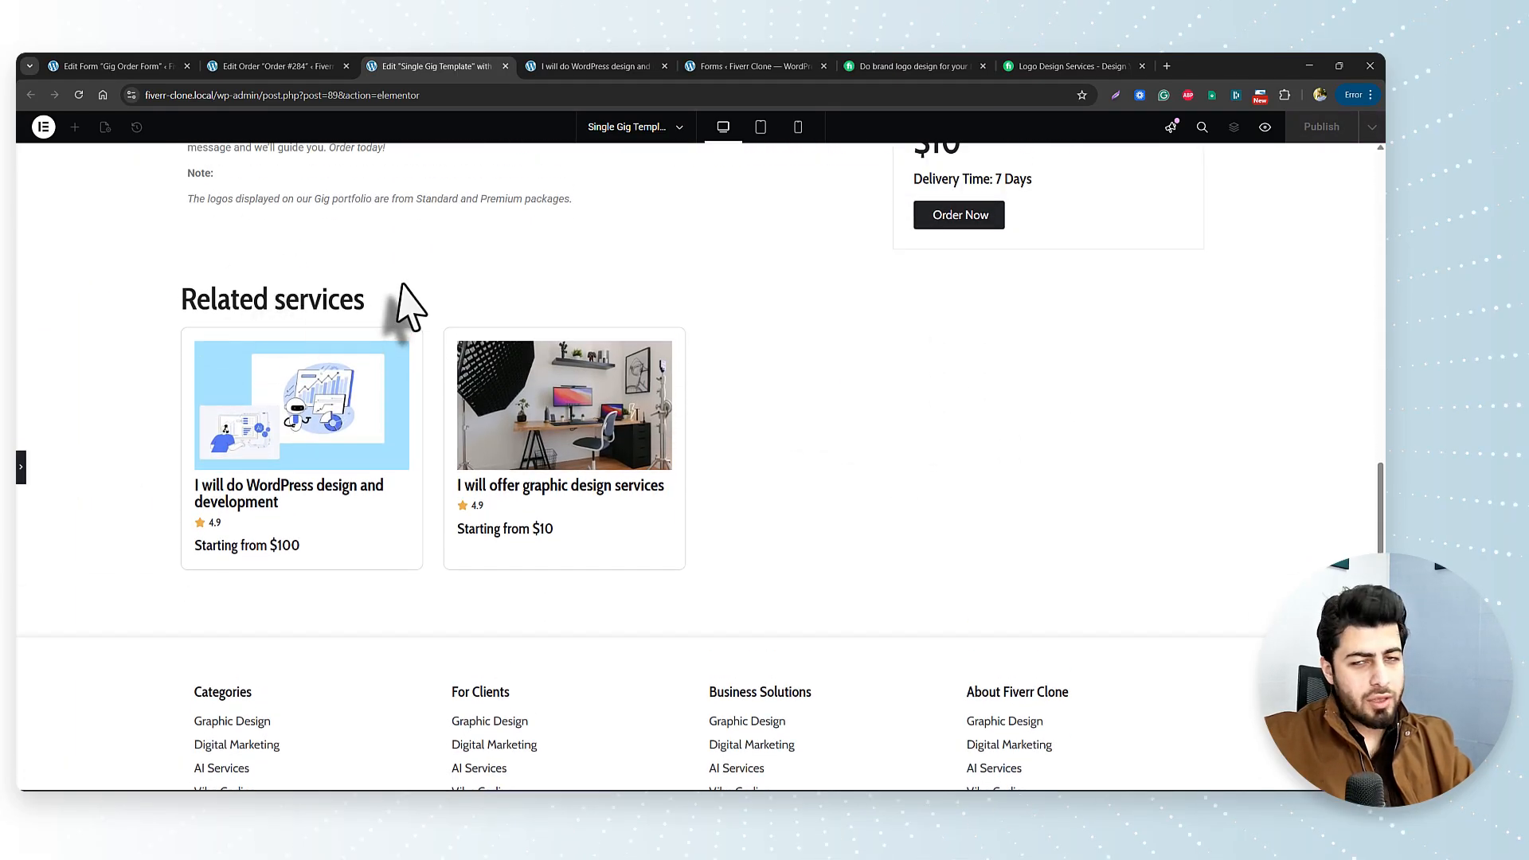
{"action": "scroll", "coordinate": [375, 311], "scroll_direction": "up", "scroll_amount": 10}
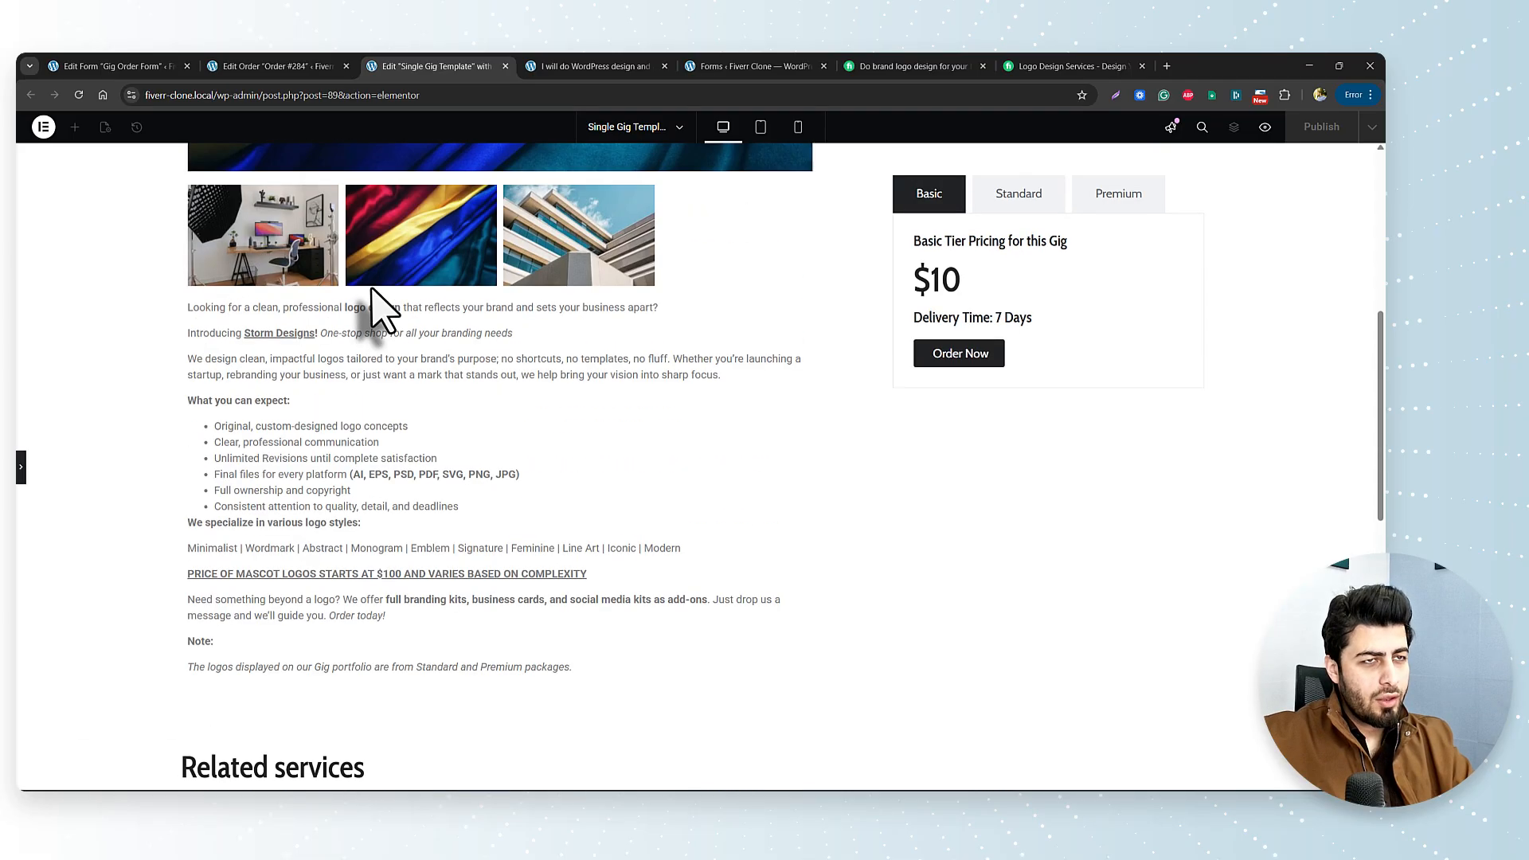
{"action": "left_click", "coordinate": [22, 468]}
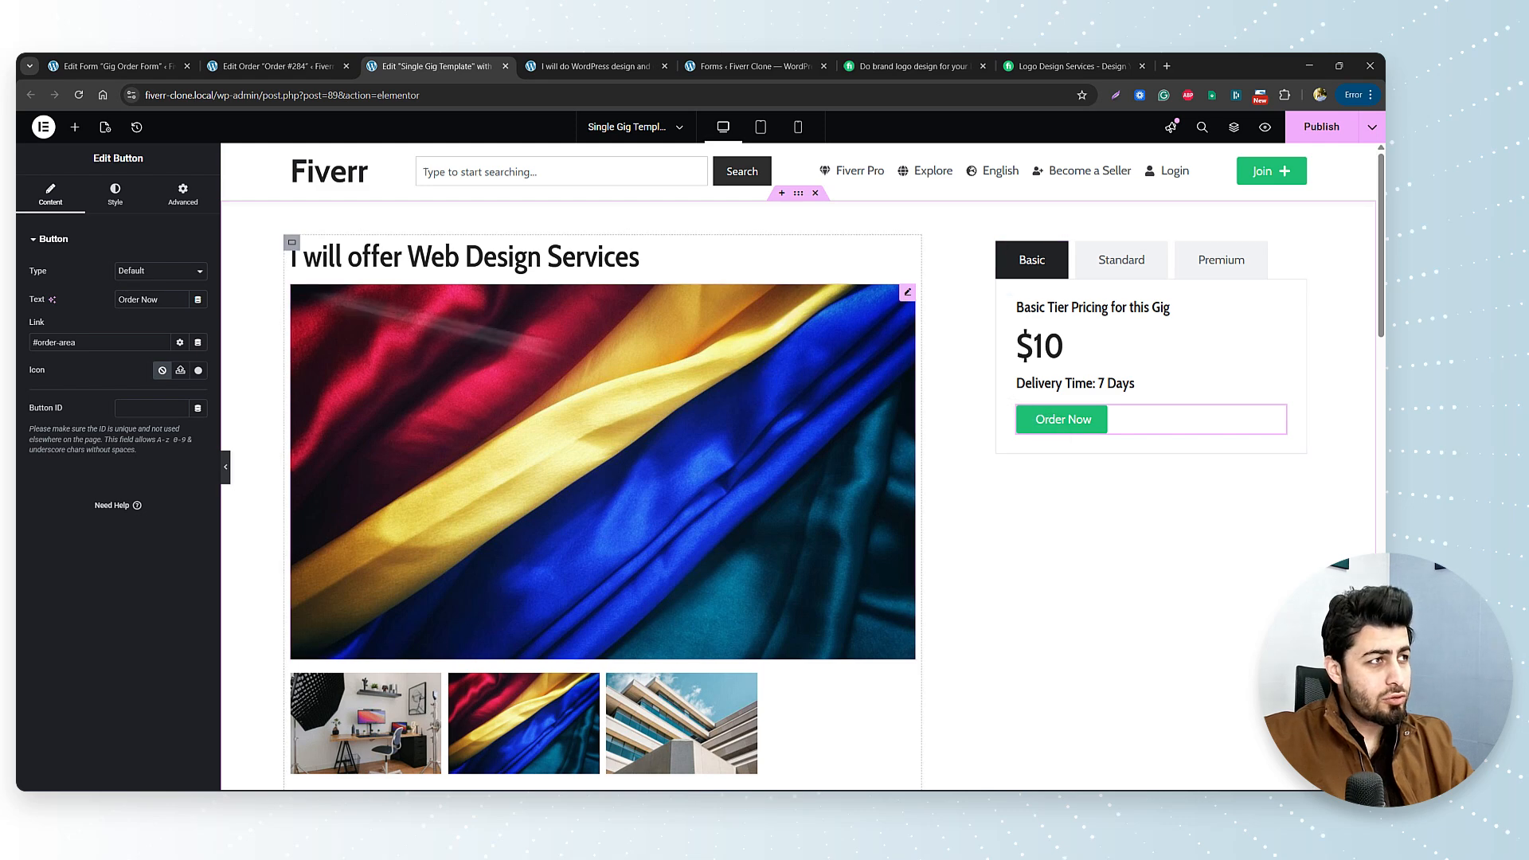
Add a Heading under Order Now reading 'In order to place order, you must sign in!'.
{"action": "left_click", "coordinate": [75, 129]}
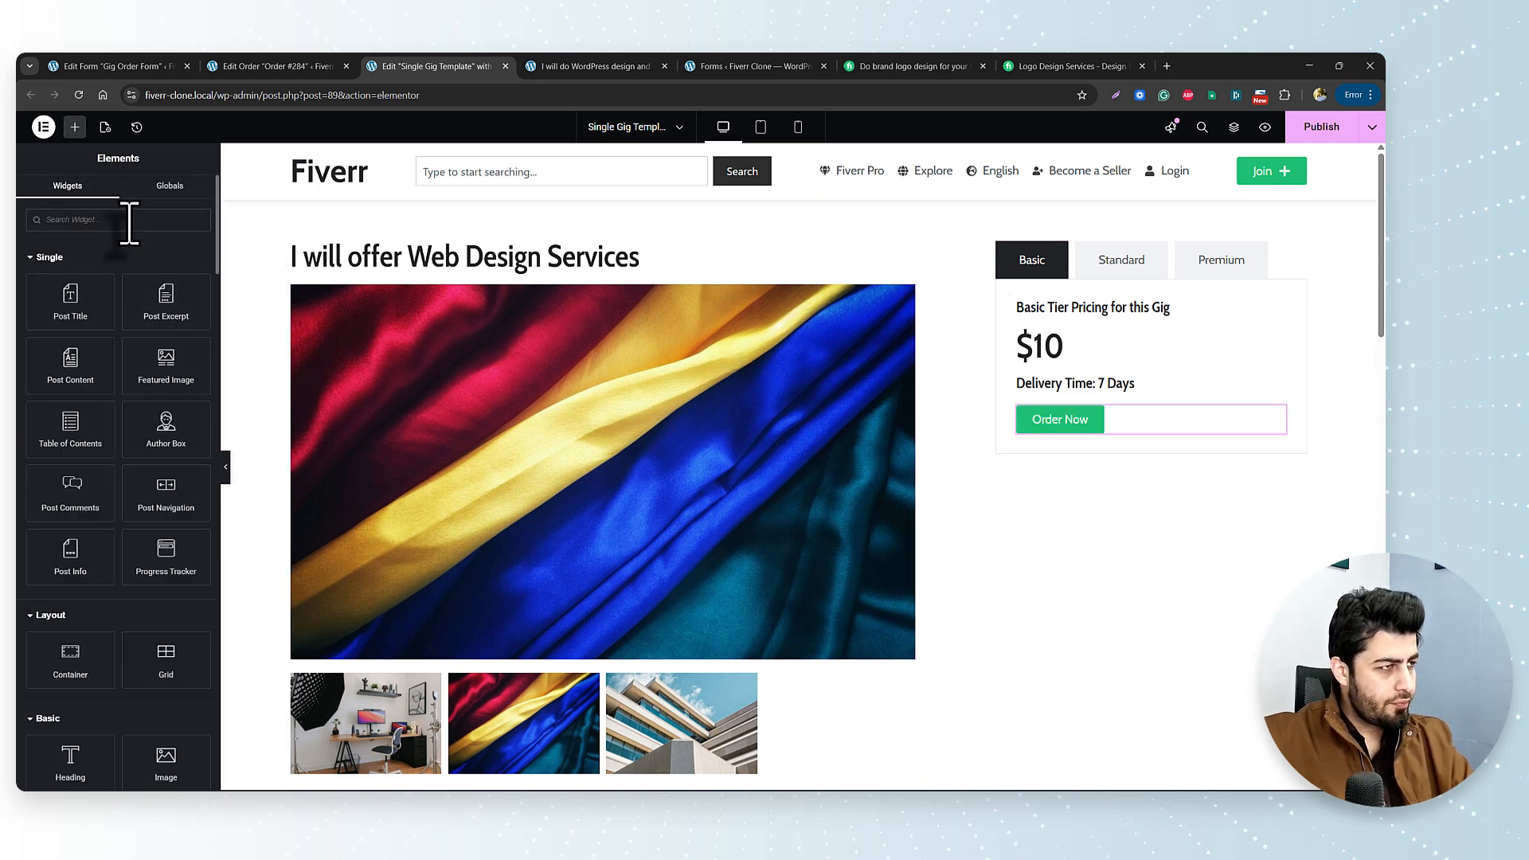
{"action": "scroll", "coordinate": [75, 557], "scroll_direction": "down", "scroll_amount": 2}
{"action": "left_click_drag", "start_coordinate": [68, 624], "coordinate": [1115, 458]}
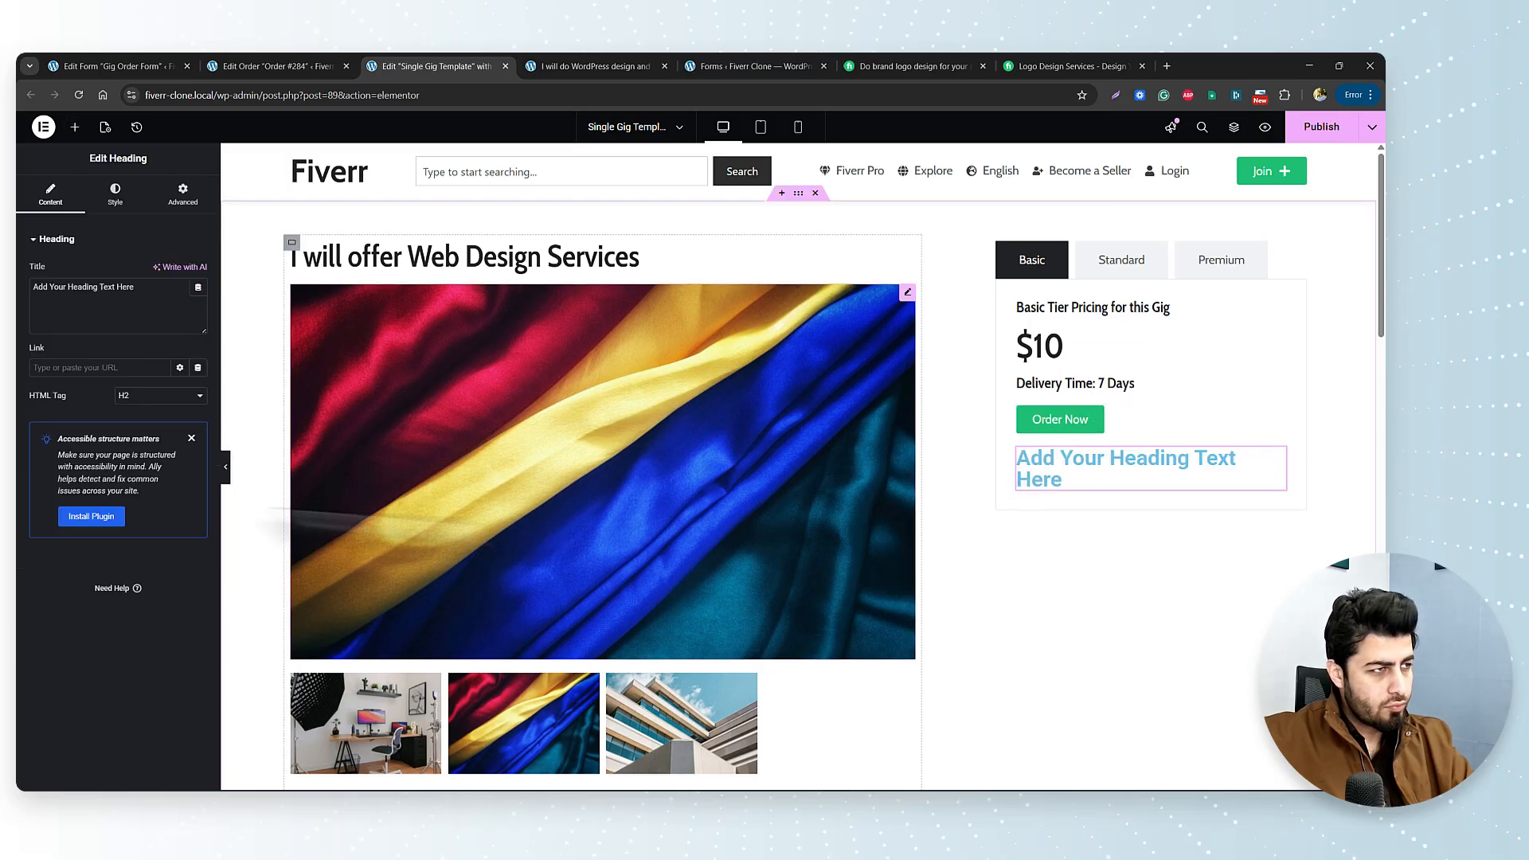
{"action": "double_click", "coordinate": [104, 305]}
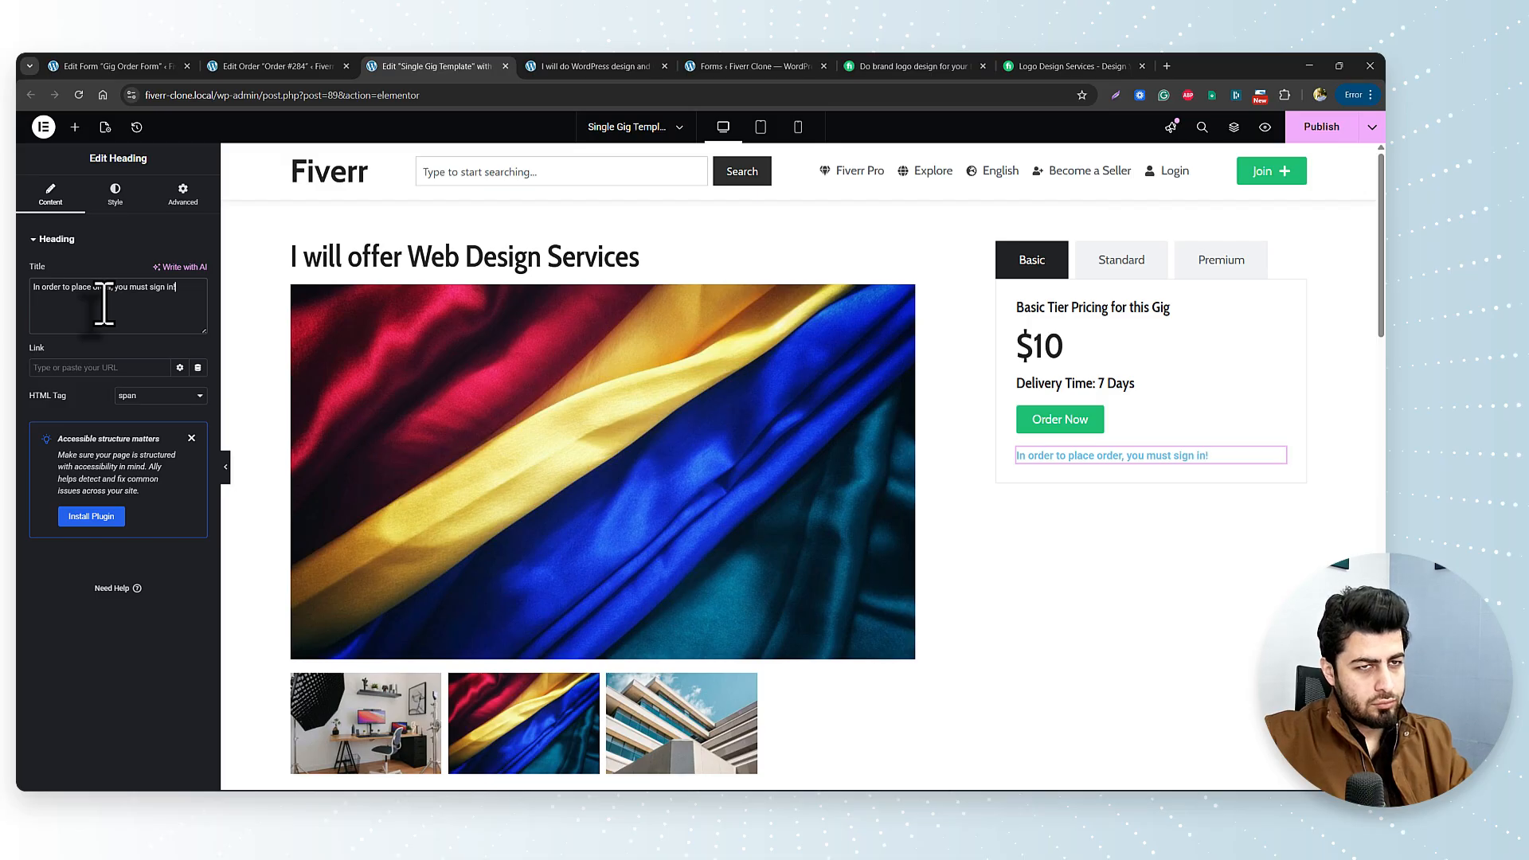
Style the sign-in message with Cabin C 22px Headlines font and a dark global colour.
{"action": "left_click", "coordinate": [111, 199]}
{"action": "left_click", "coordinate": [180, 310]}
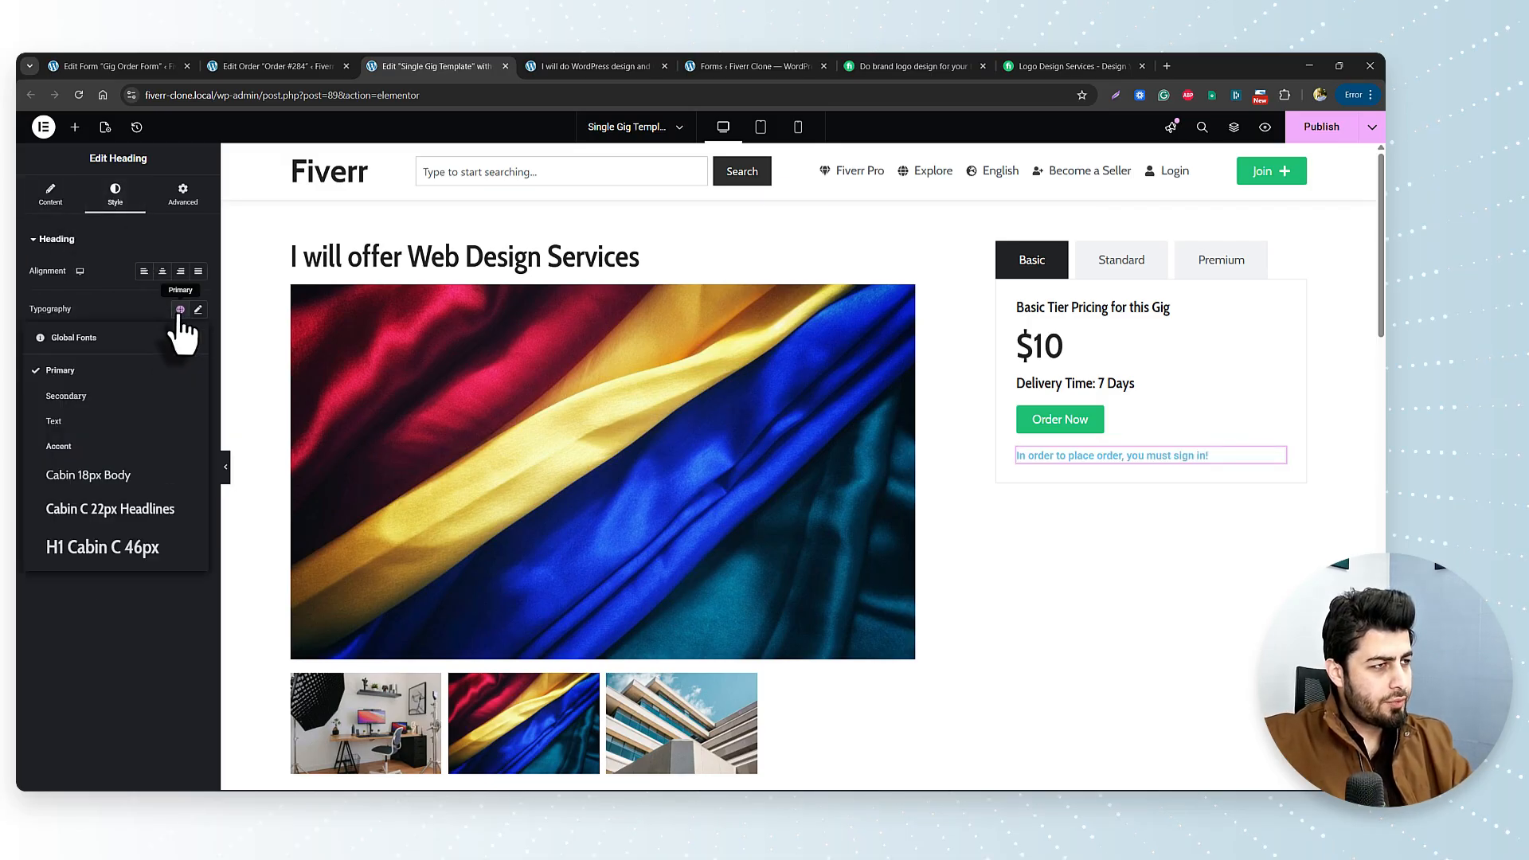
{"action": "left_click", "coordinate": [149, 514]}
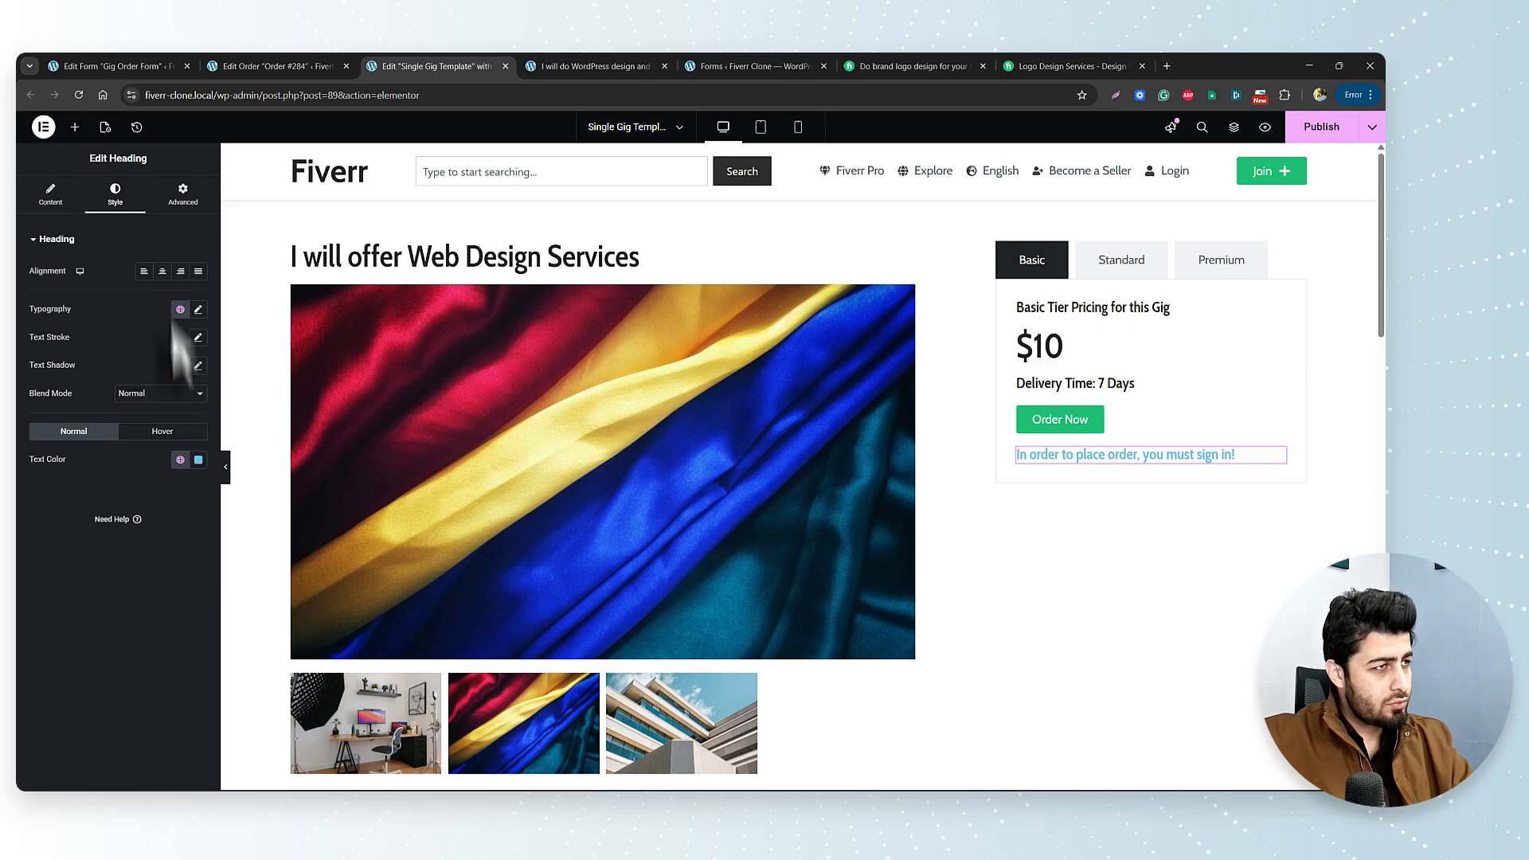
{"action": "left_click", "coordinate": [180, 461]}
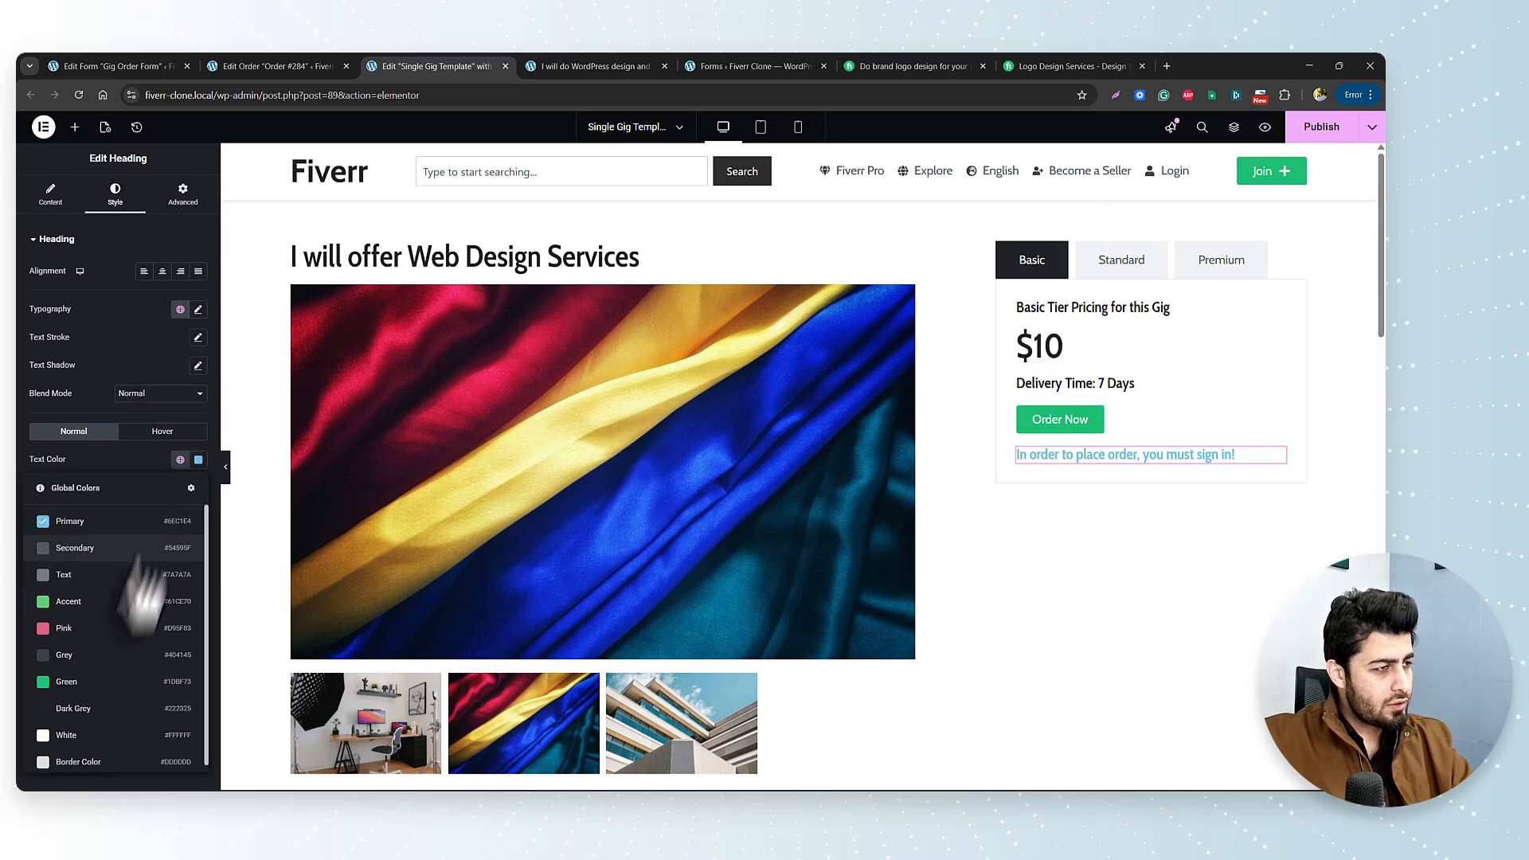
{"action": "left_click", "coordinate": [118, 723]}
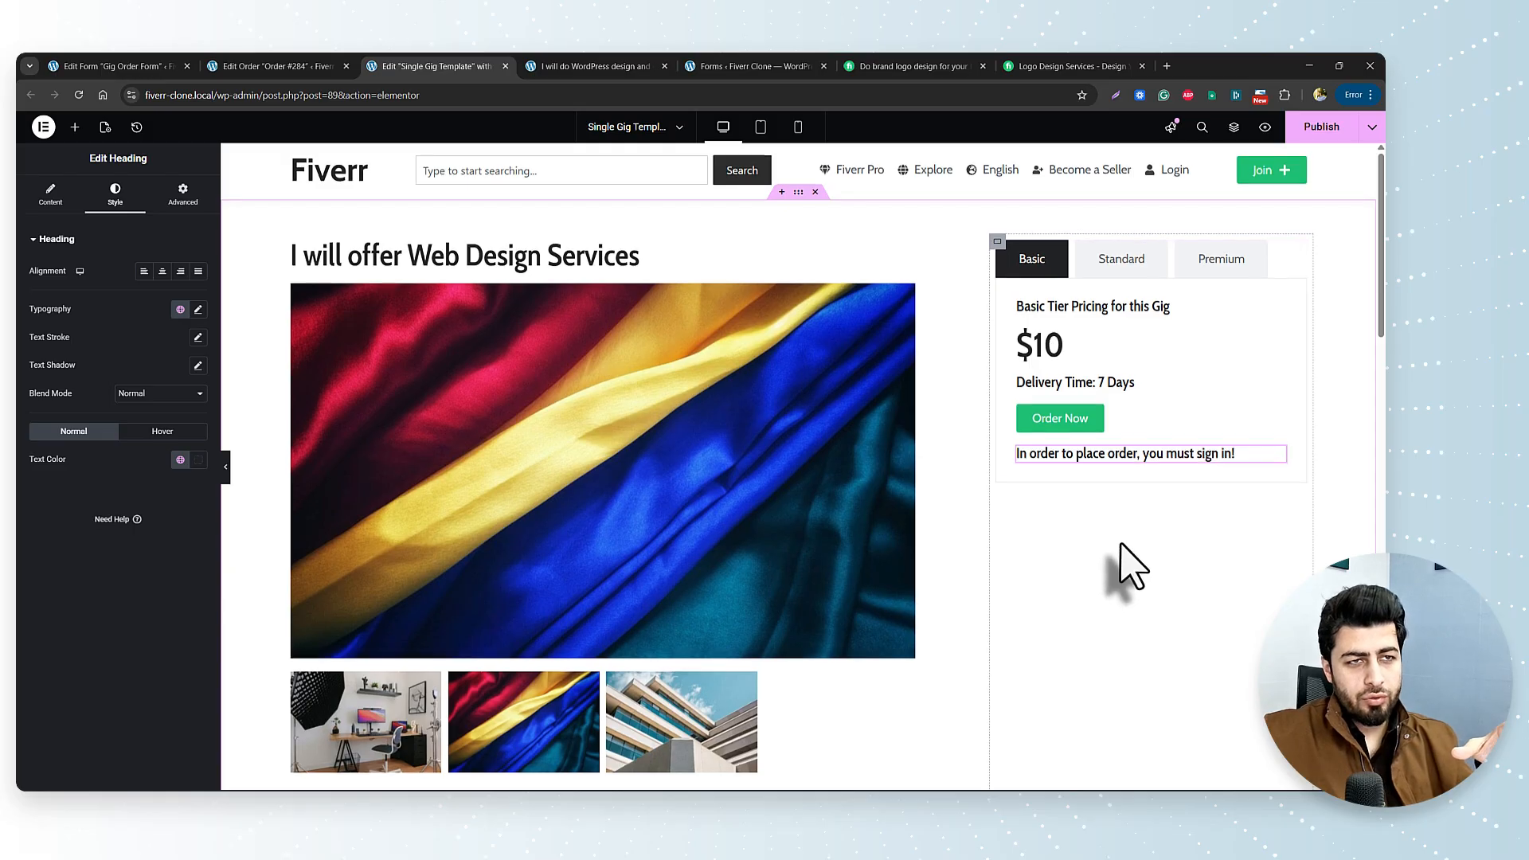
{"action": "scroll", "coordinate": [1114, 526], "scroll_direction": "down", "scroll_amount": 3}
{"action": "scroll", "coordinate": [1111, 494], "scroll_direction": "up", "scroll_amount": 3}
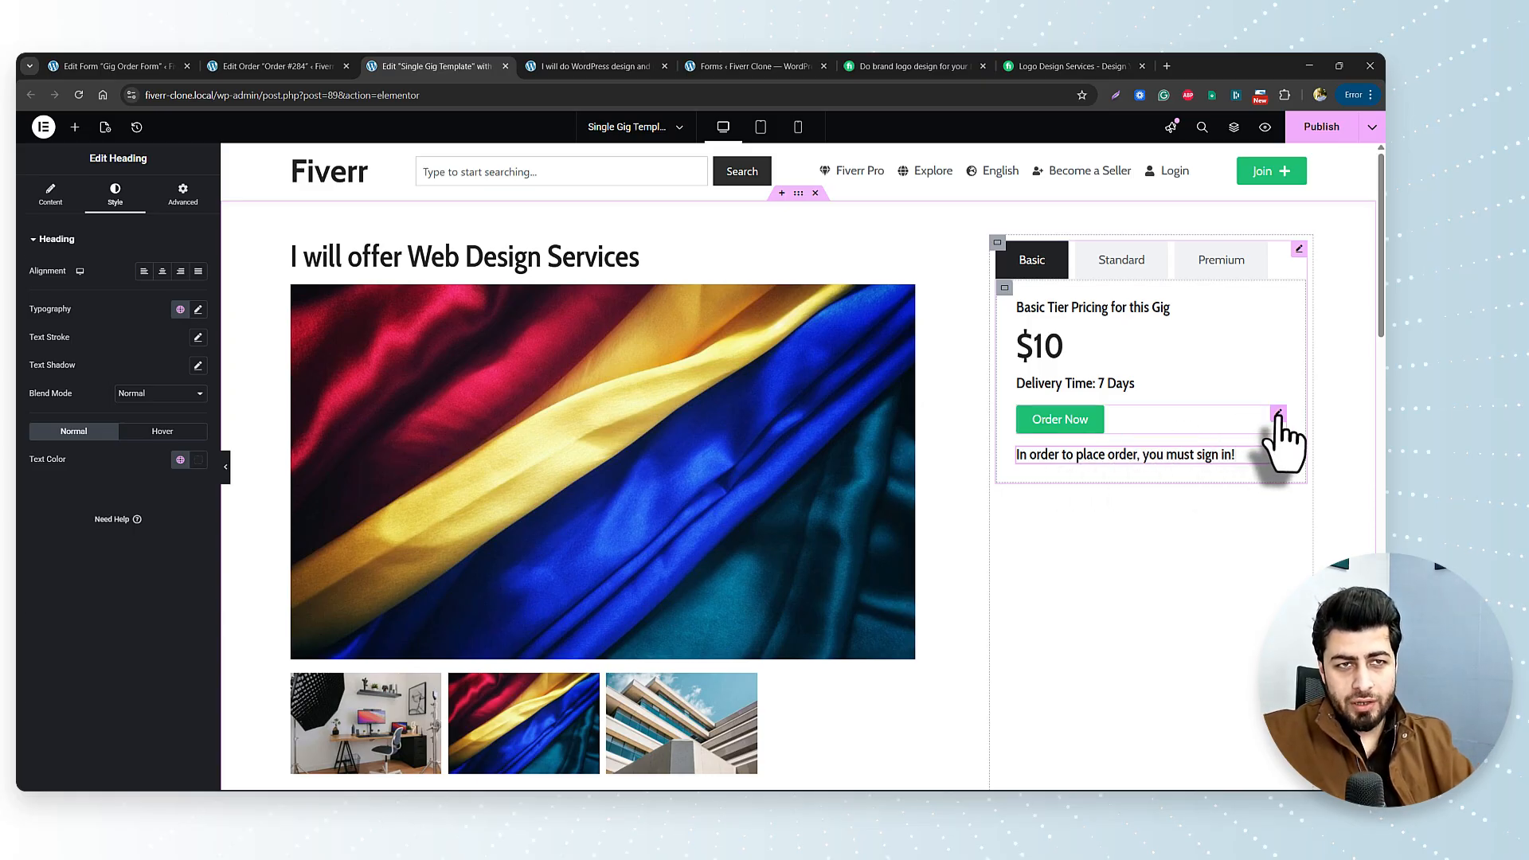
Duplicate Order Now, move the copy below the sign-in message, and relabel it 'Sign In'.
{"action": "right_click", "coordinate": [1284, 422]}
{"action": "left_click", "coordinate": [1274, 458]}
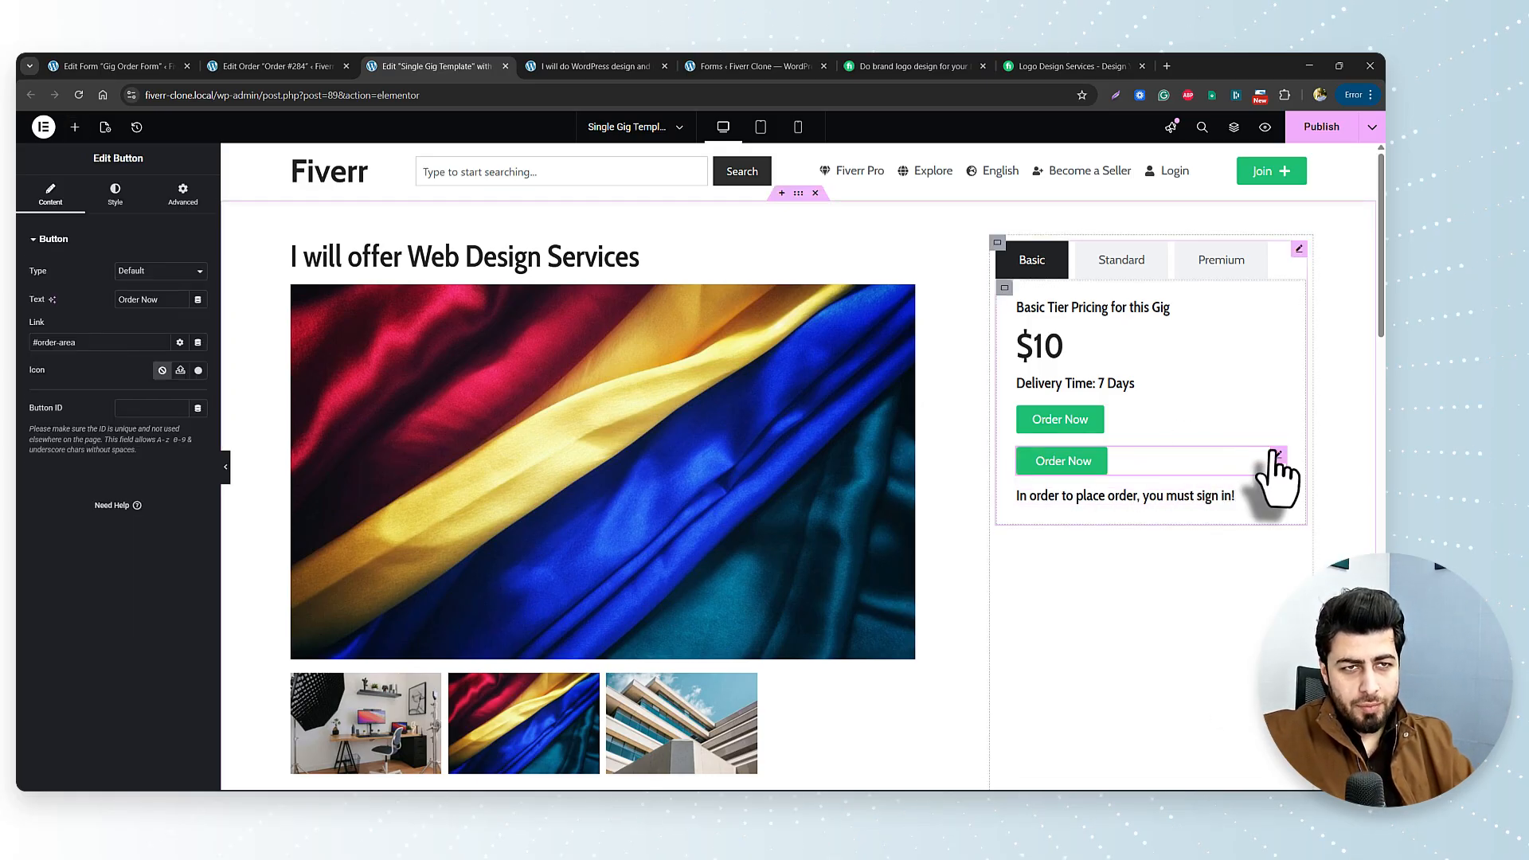
{"action": "left_click_drag", "start_coordinate": [1273, 474], "coordinate": [1113, 510]}
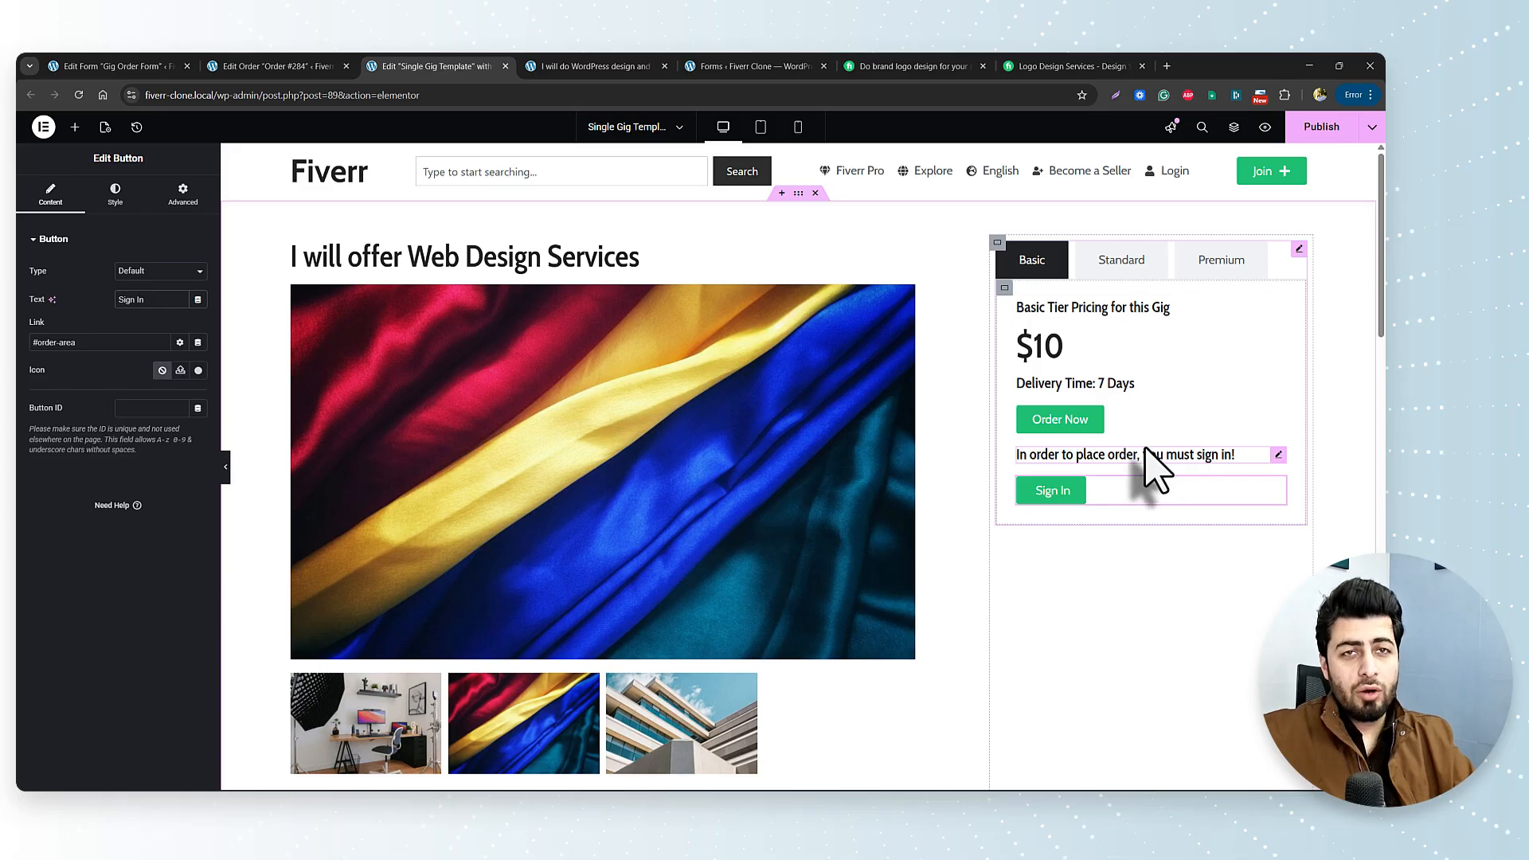
{"action": "left_click", "coordinate": [1155, 414]}
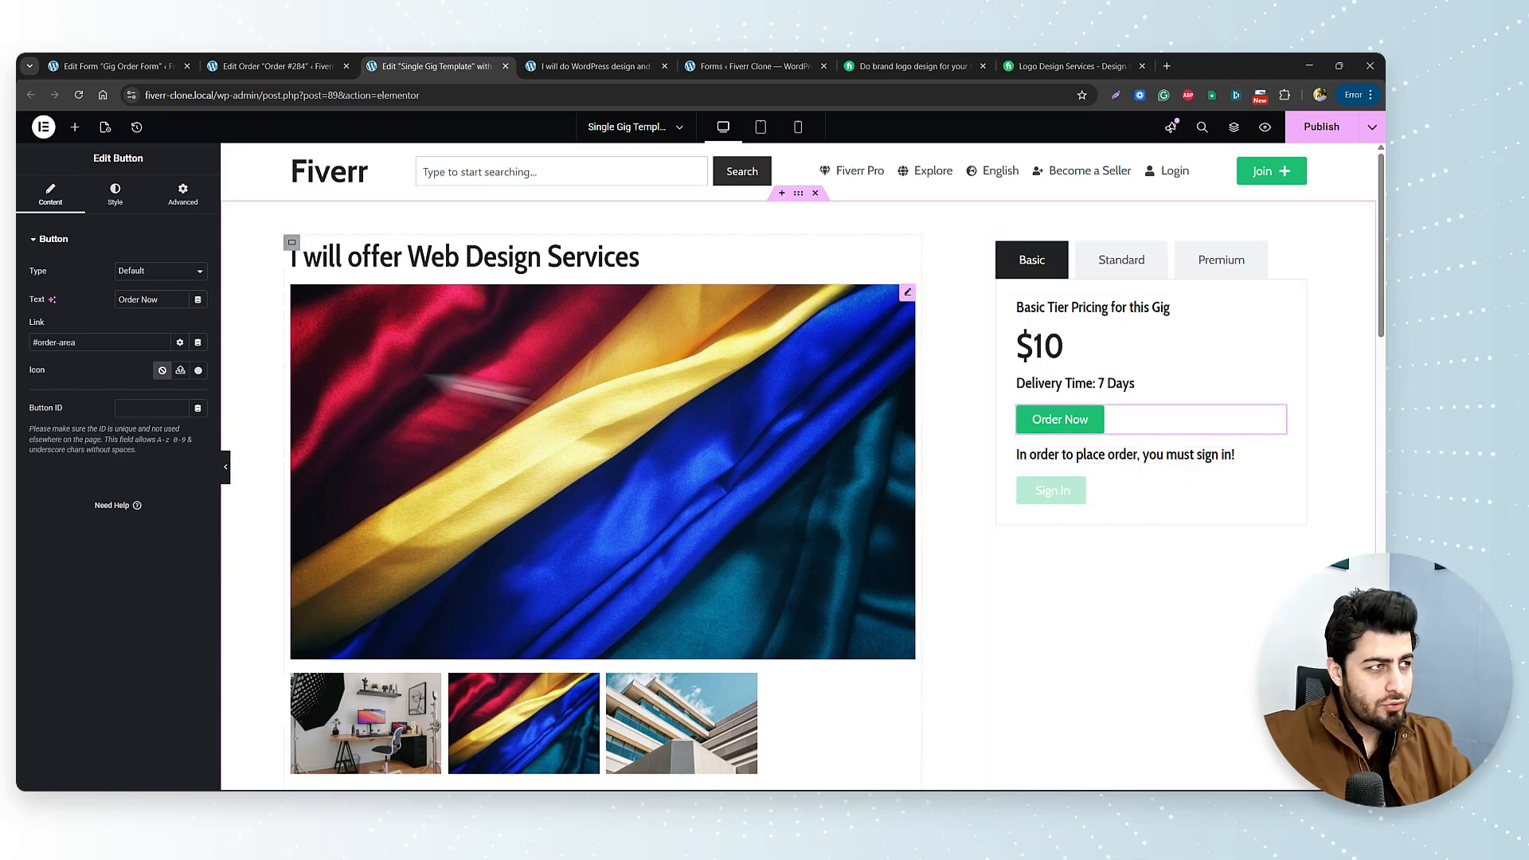
Open the Order Now button's Display Conditions and add a new condition.
{"action": "left_click", "coordinate": [184, 195]}
{"action": "scroll", "coordinate": [156, 538], "scroll_direction": "down", "scroll_amount": 2}
{"action": "scroll", "coordinate": [157, 580], "scroll_direction": "down", "scroll_amount": 3}
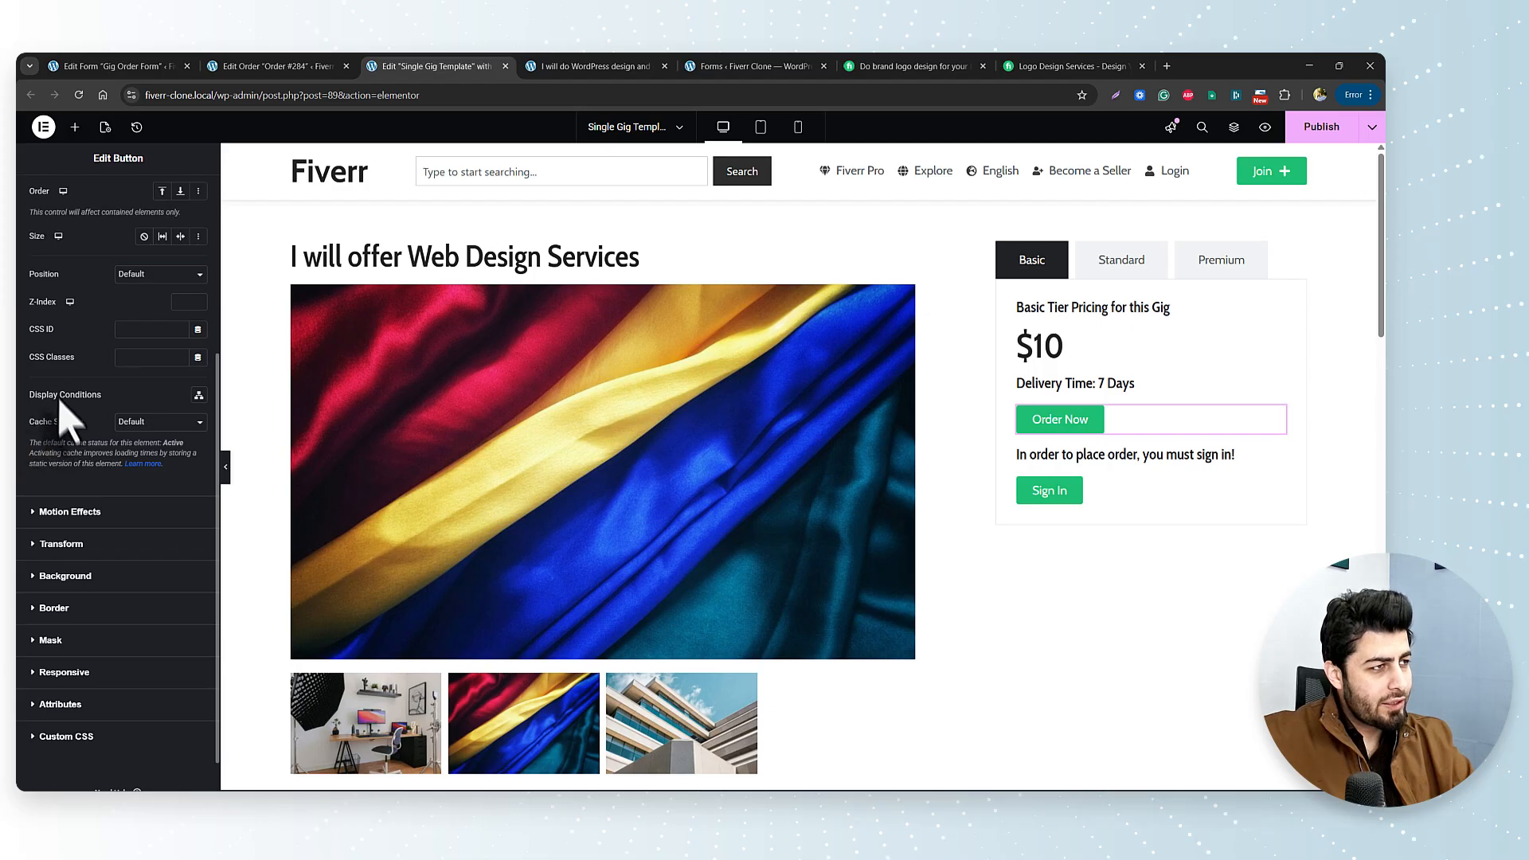
{"action": "left_click", "coordinate": [199, 395]}
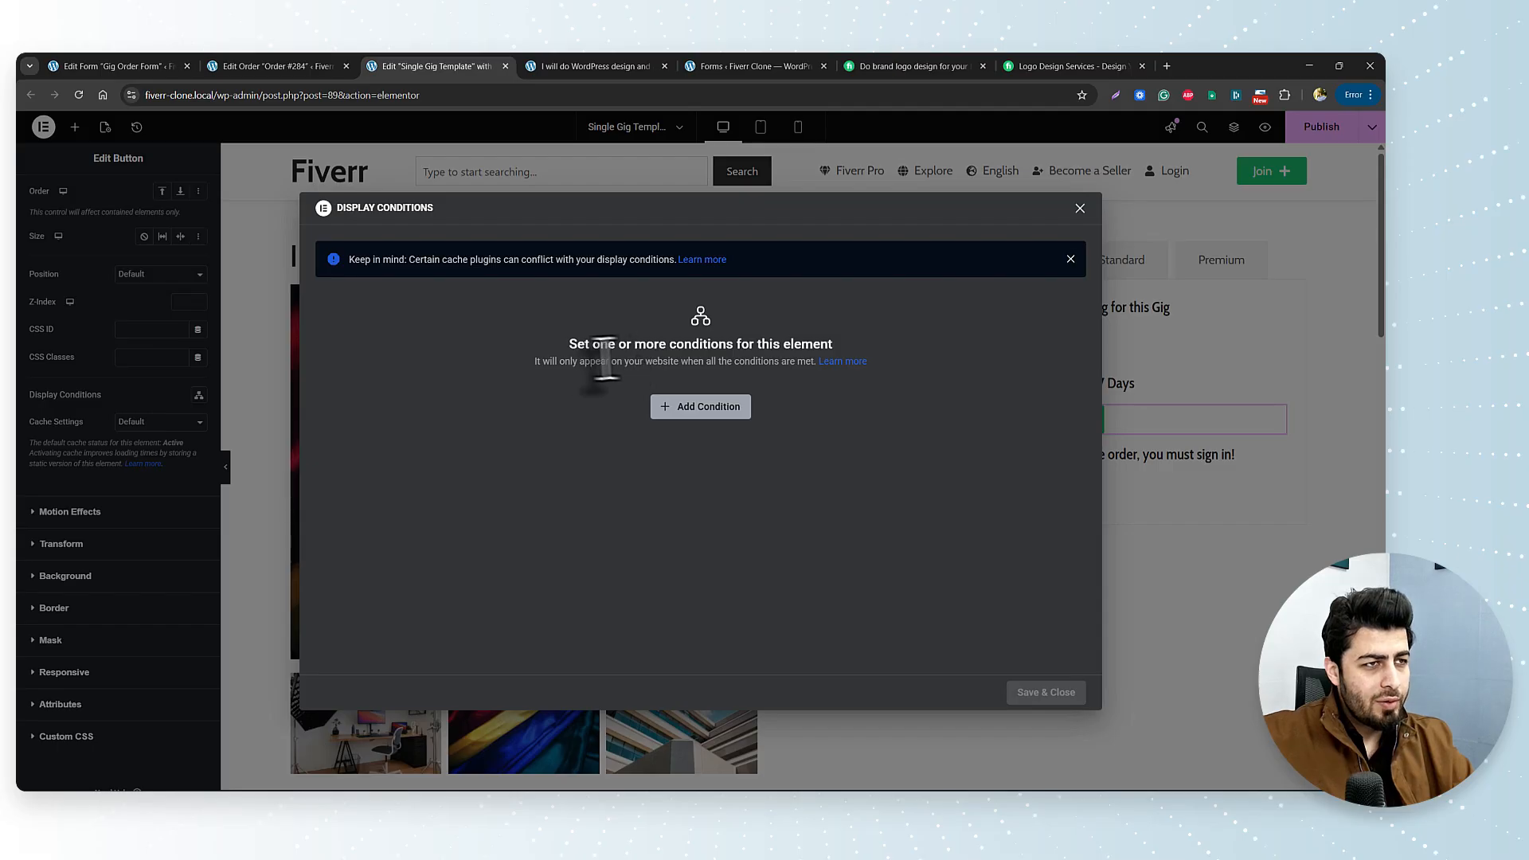
{"action": "left_click", "coordinate": [706, 408]}
{"action": "left_click", "coordinate": [505, 417]}
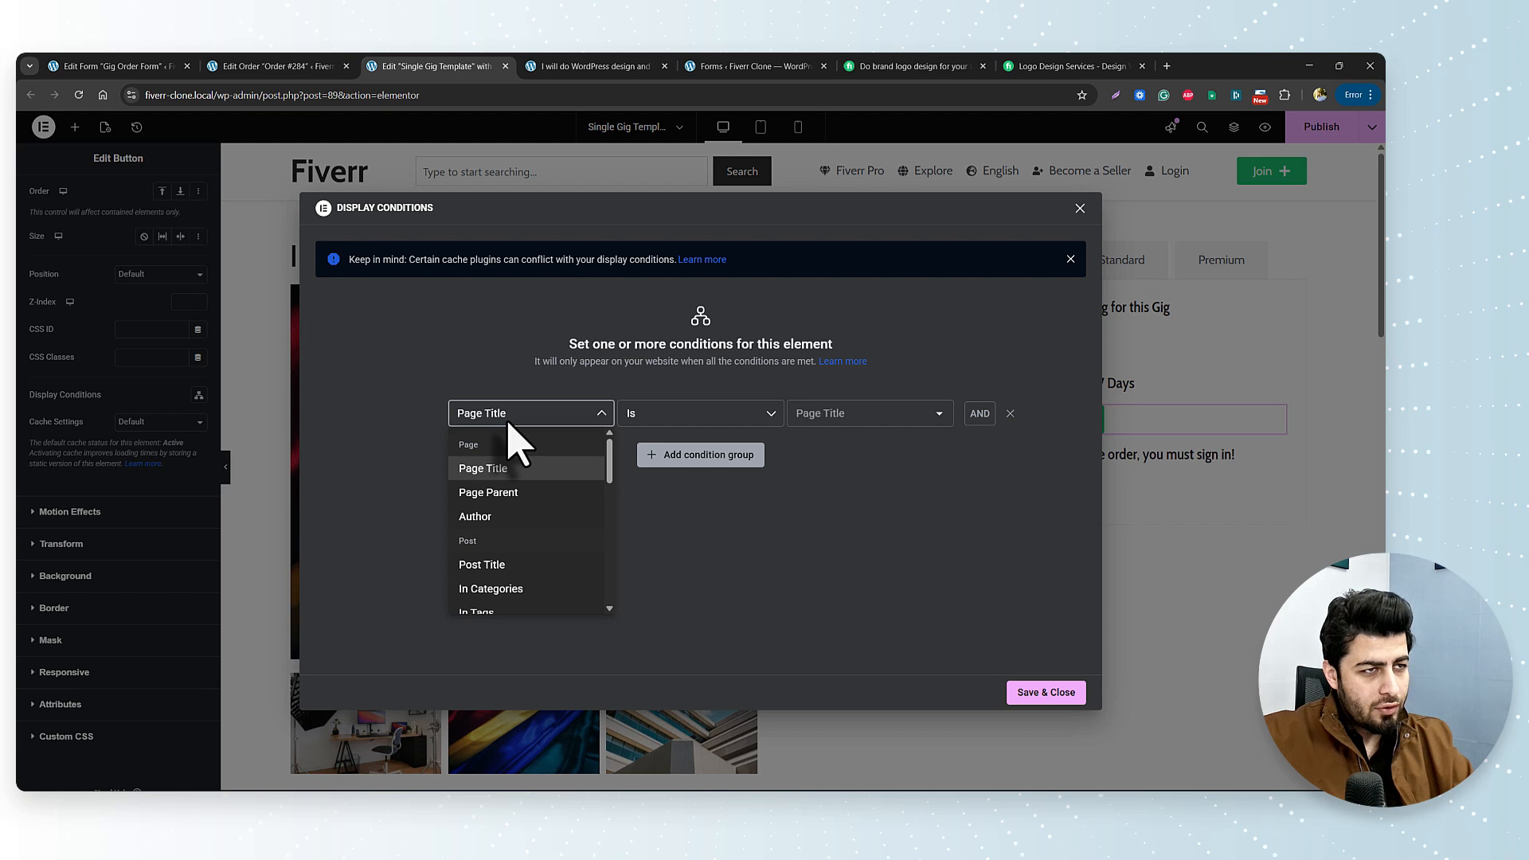
Set the condition to Login Status is Logged In and save it.
{"action": "scroll", "coordinate": [525, 569], "scroll_direction": "down", "scroll_amount": 5}
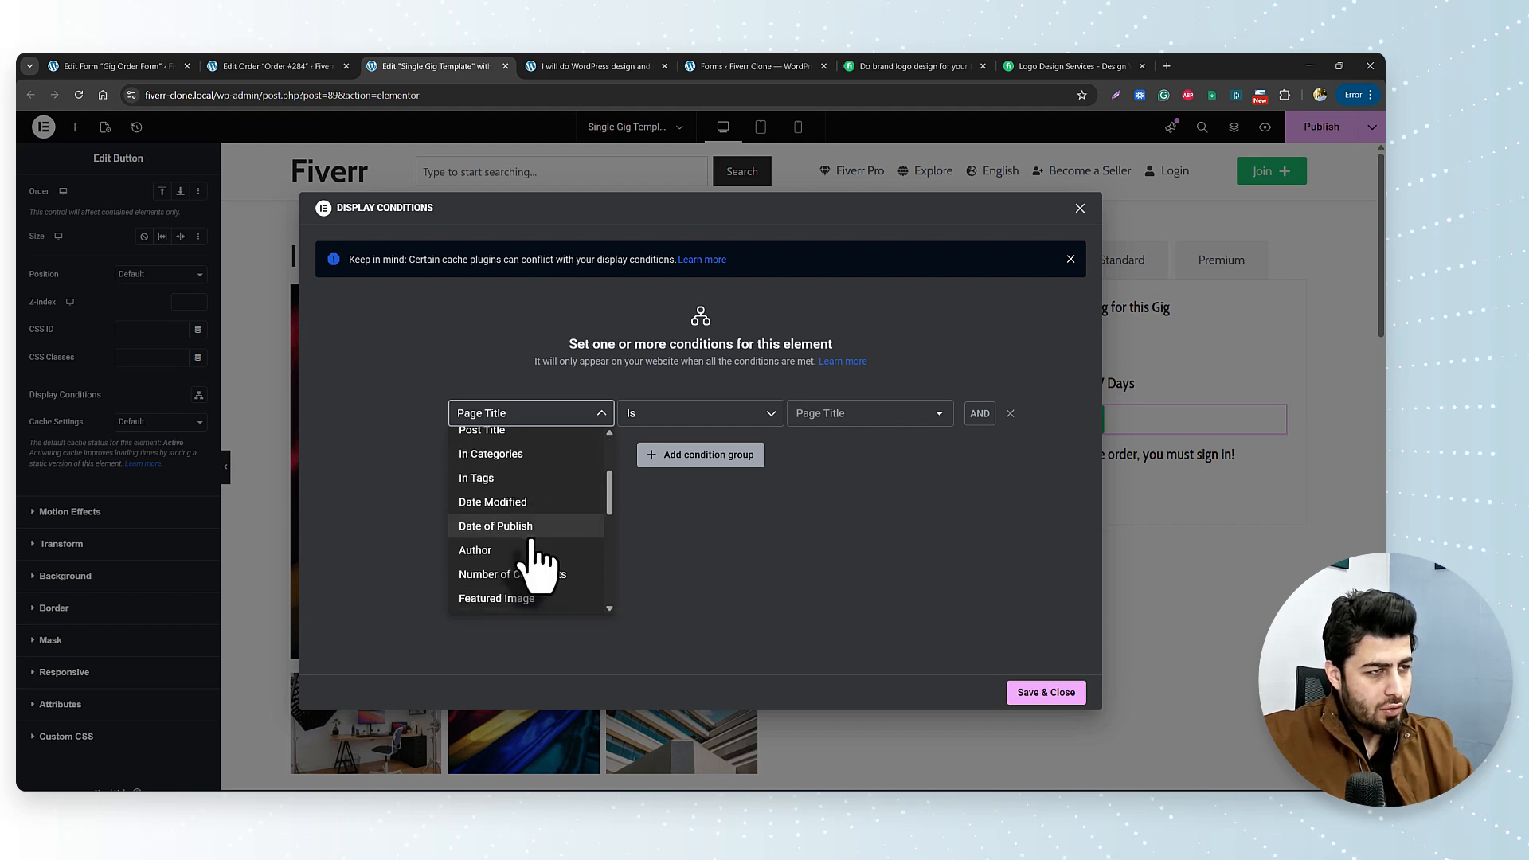
{"action": "scroll", "coordinate": [532, 562], "scroll_direction": "down", "scroll_amount": 3}
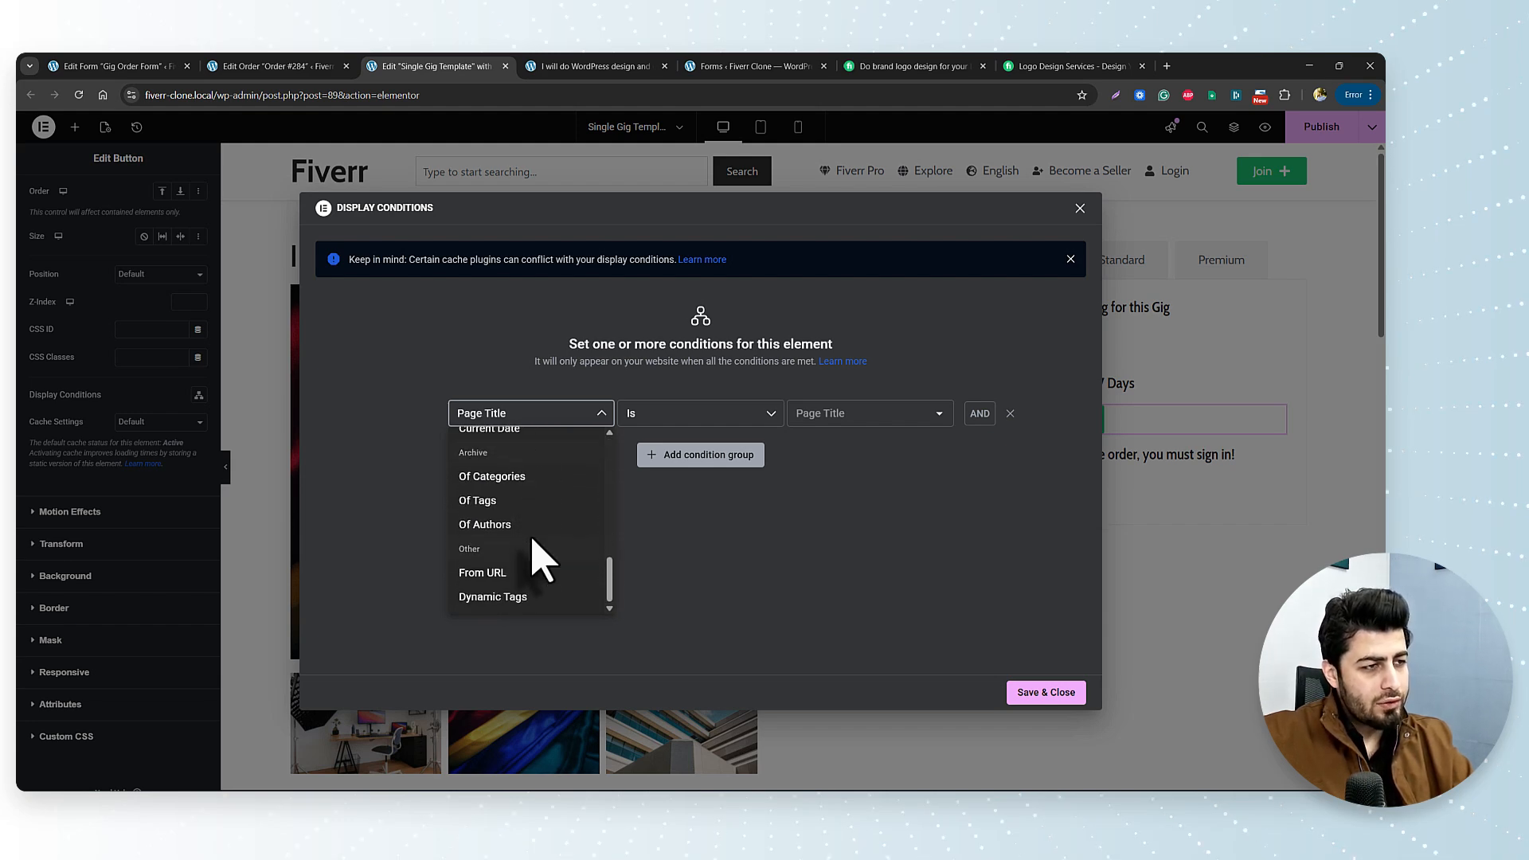
{"action": "scroll", "coordinate": [542, 581], "scroll_direction": "up", "scroll_amount": 6}
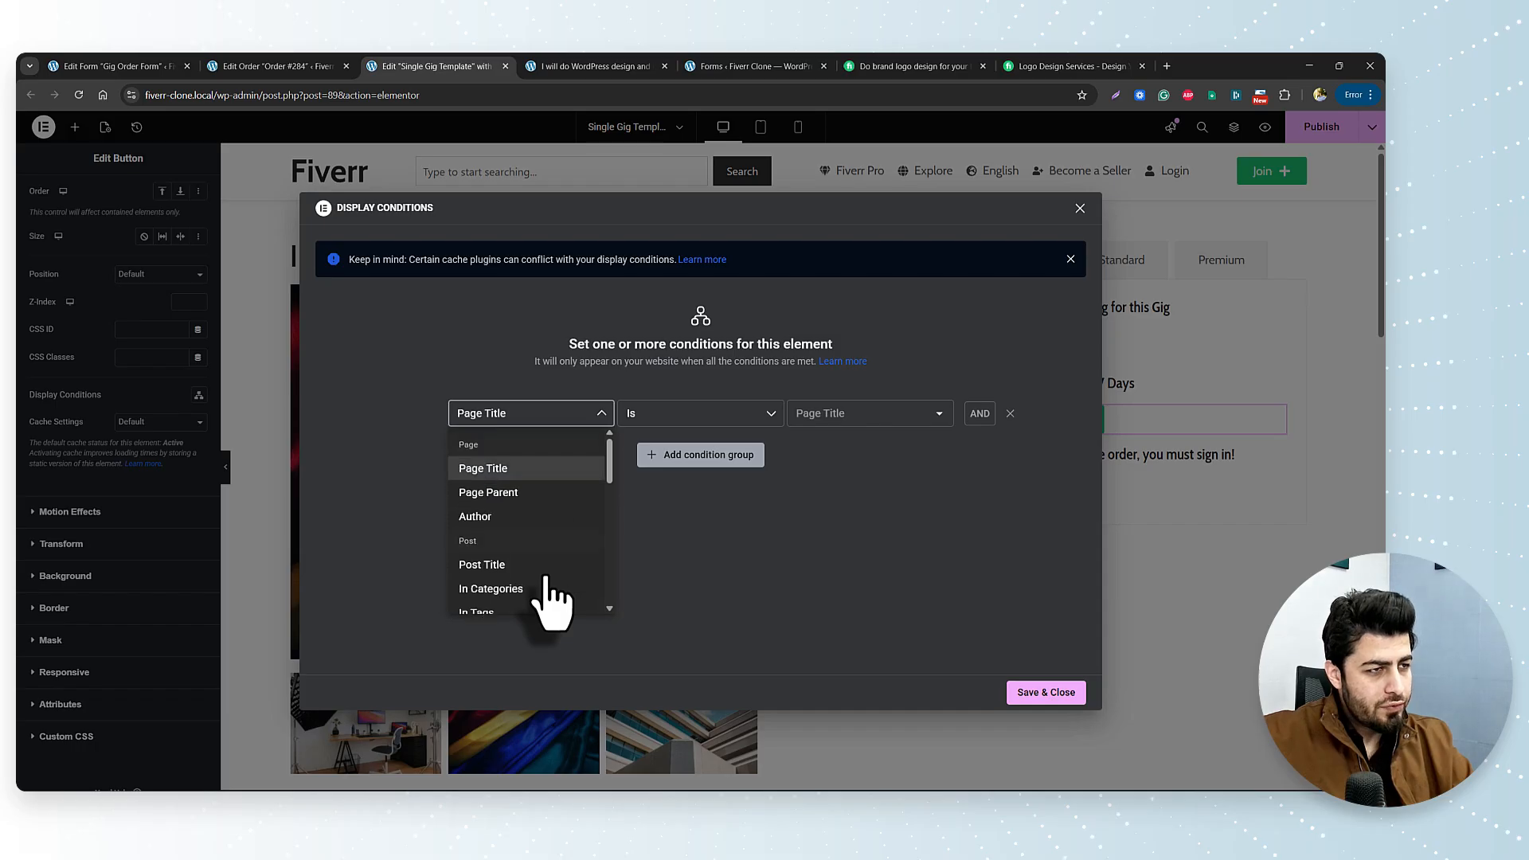
{"action": "scroll", "coordinate": [546, 577], "scroll_direction": "down", "scroll_amount": 4}
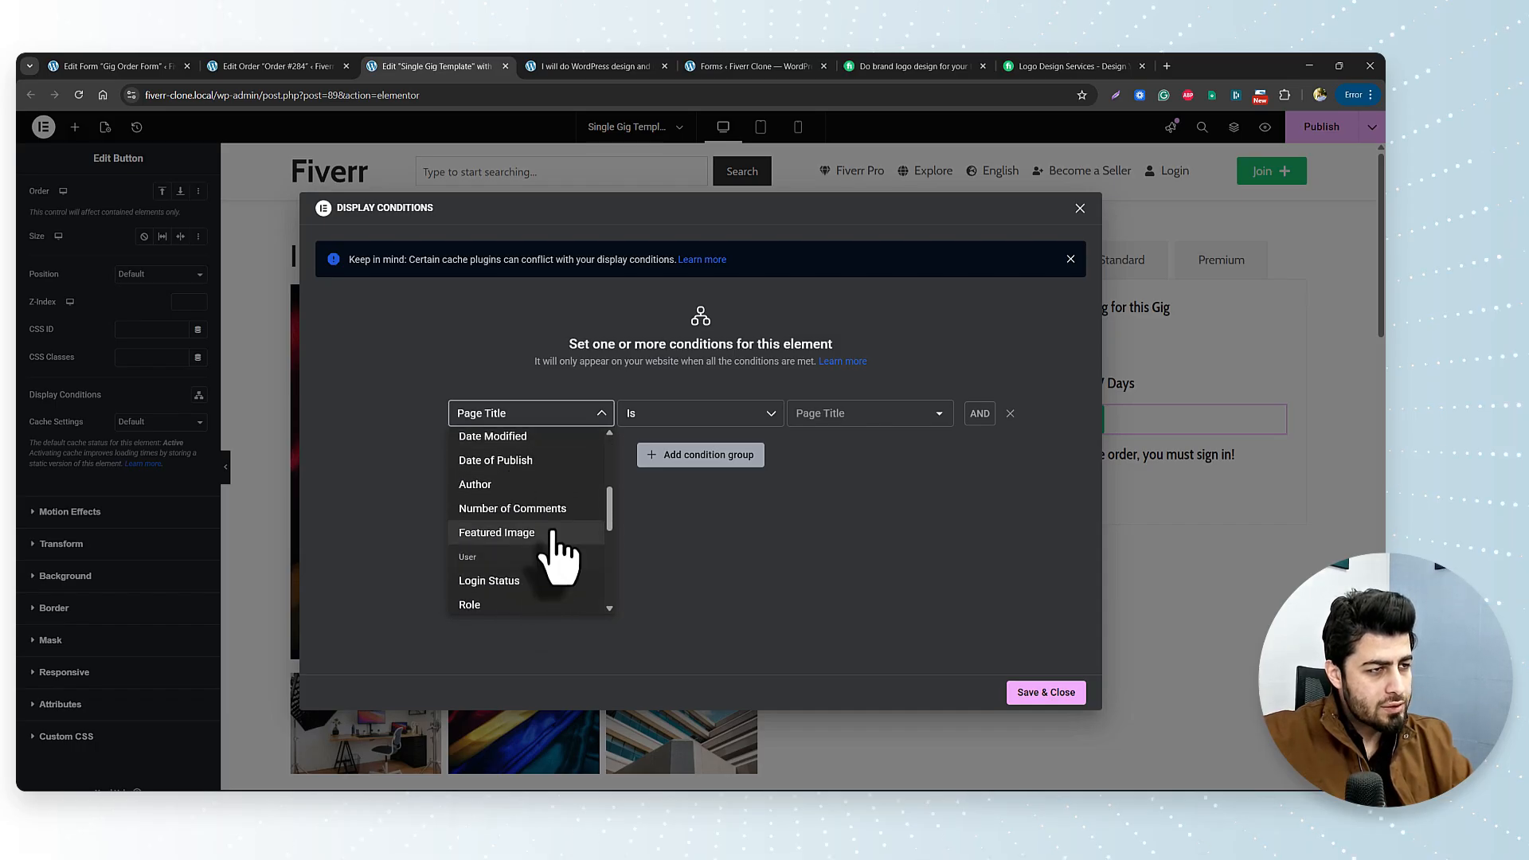
{"action": "scroll", "coordinate": [545, 521], "scroll_direction": "up", "scroll_amount": 1}
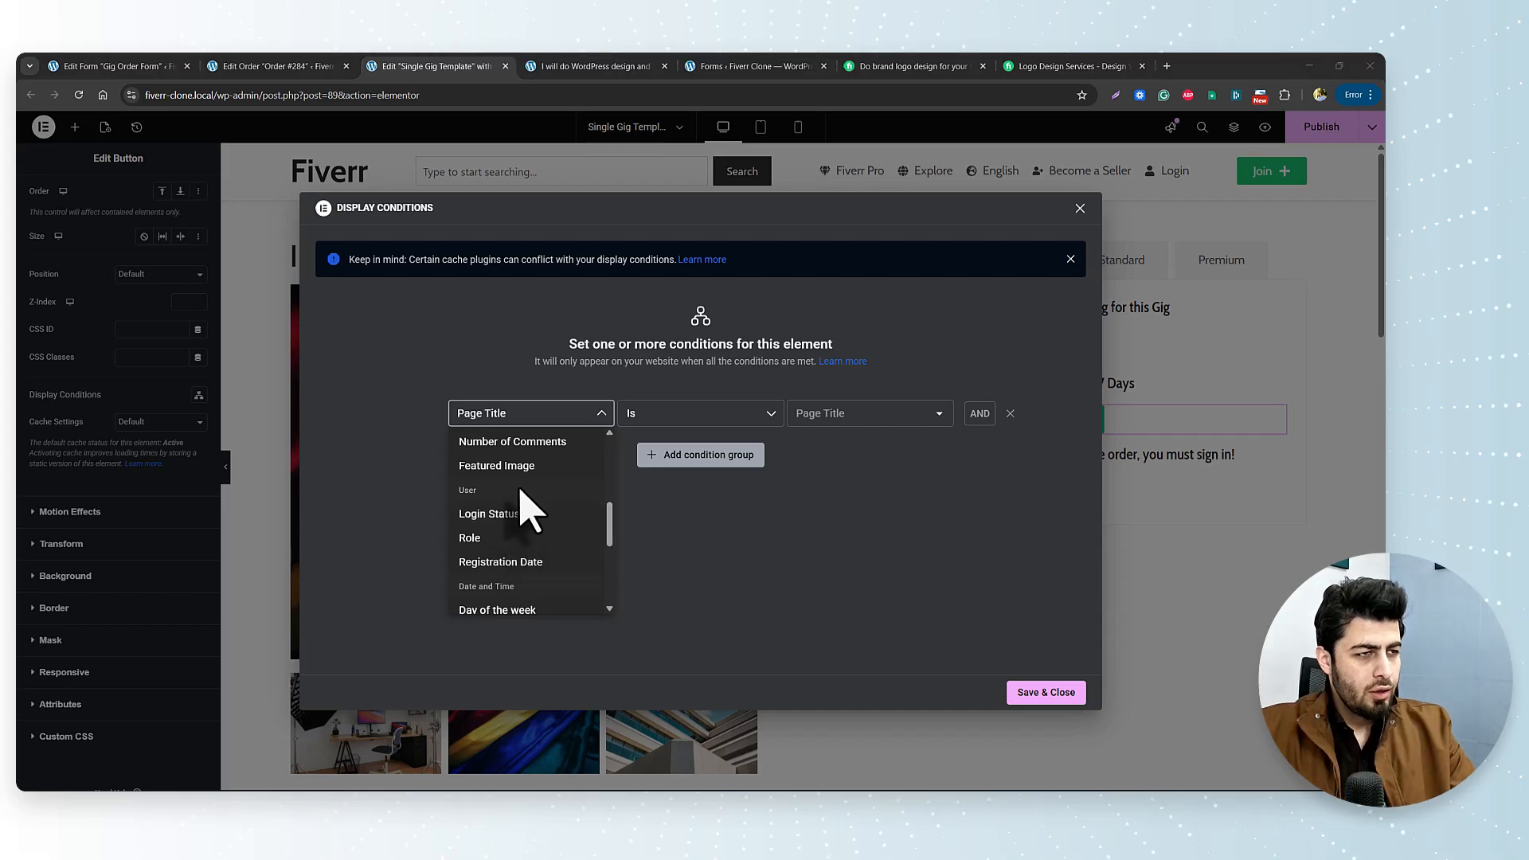
{"action": "left_click", "coordinate": [480, 516]}
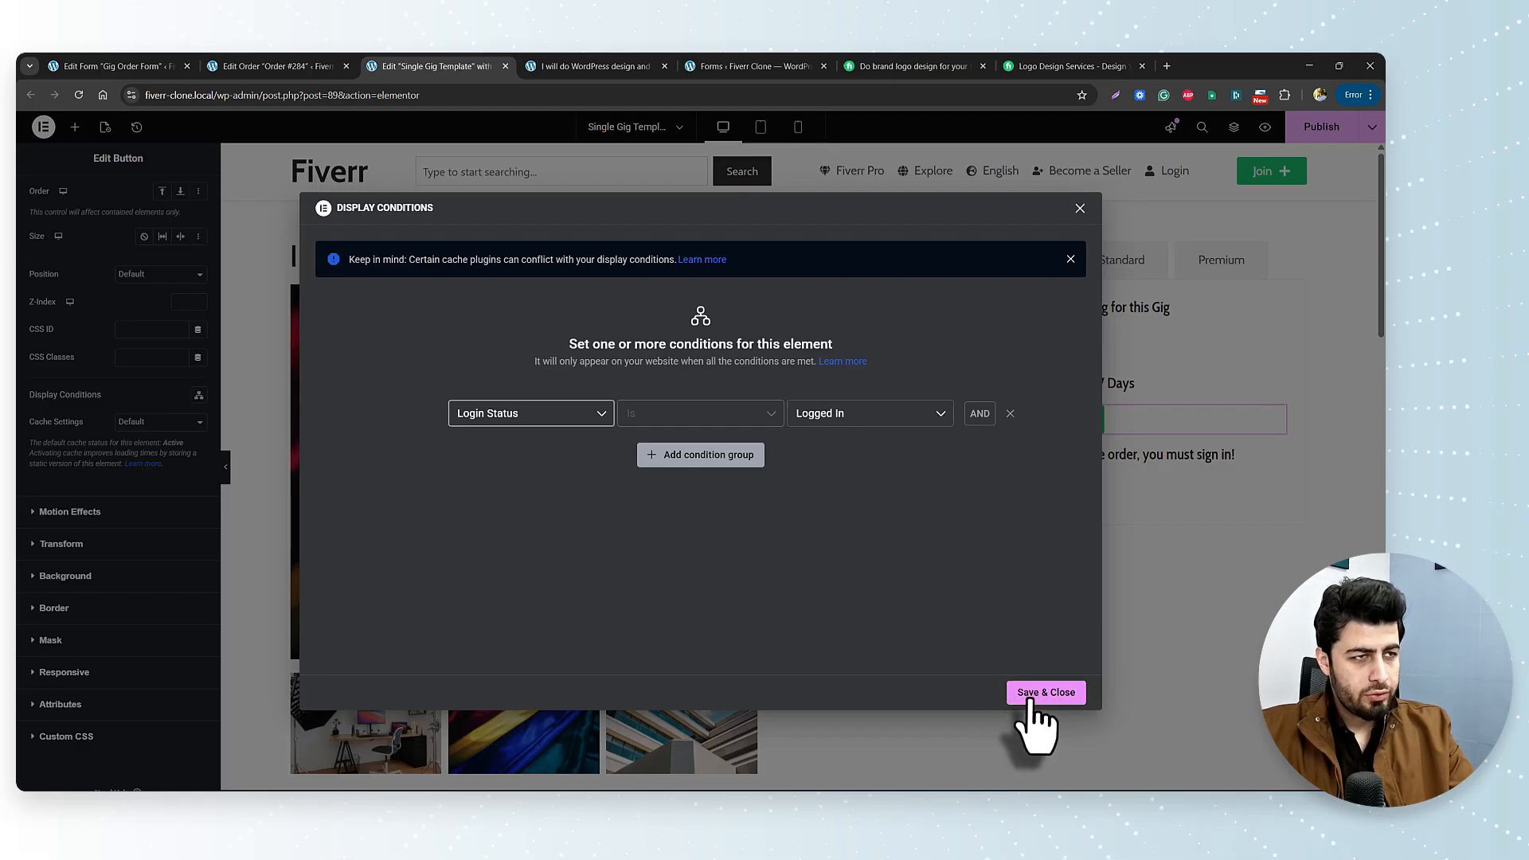
{"action": "left_click", "coordinate": [868, 416]}
{"action": "left_click", "coordinate": [876, 445]}
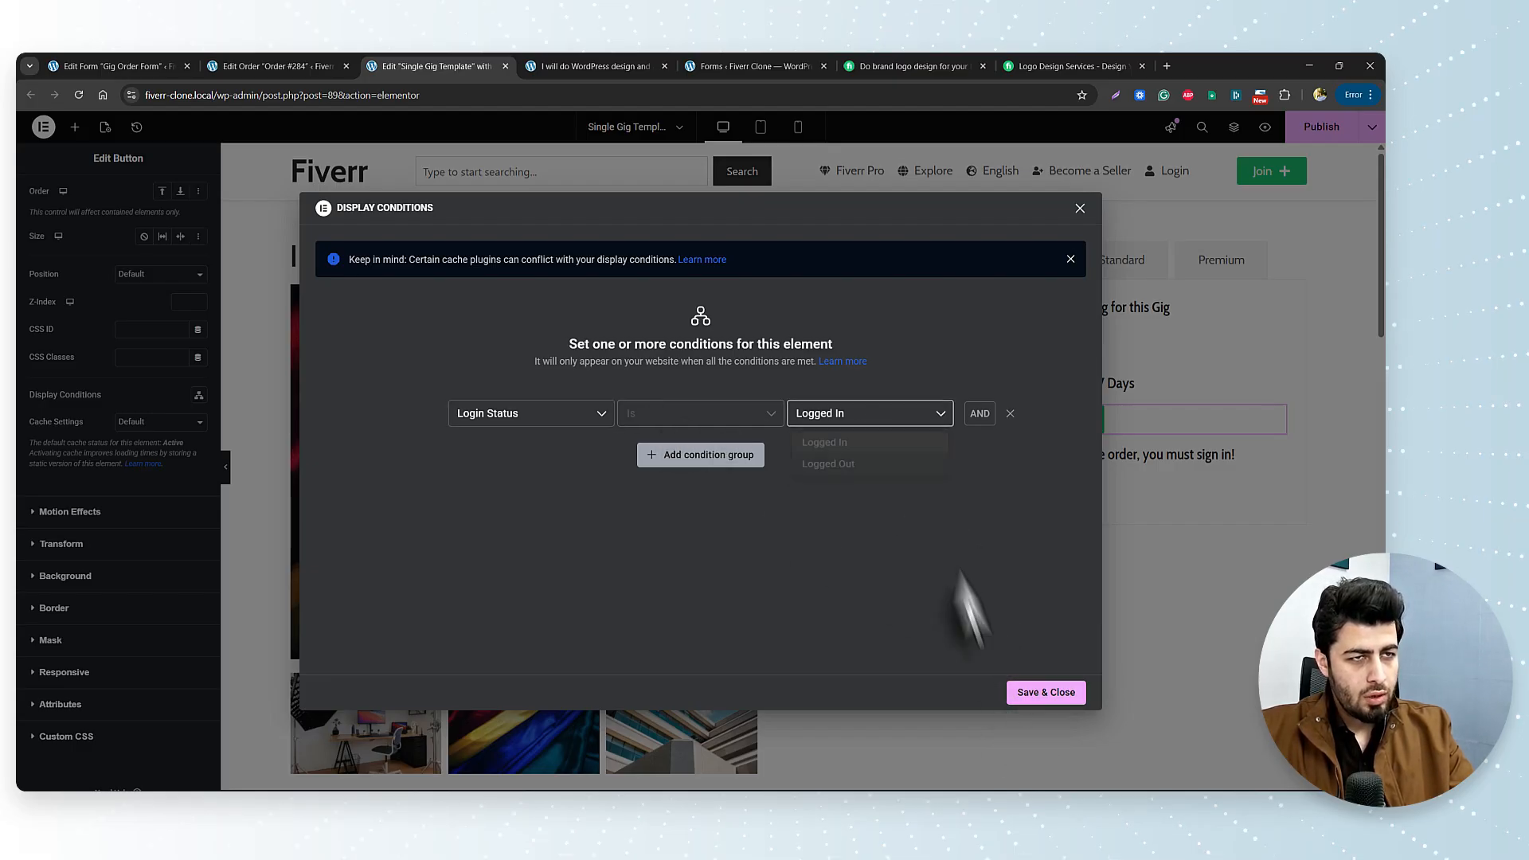
{"action": "left_click", "coordinate": [1043, 693]}
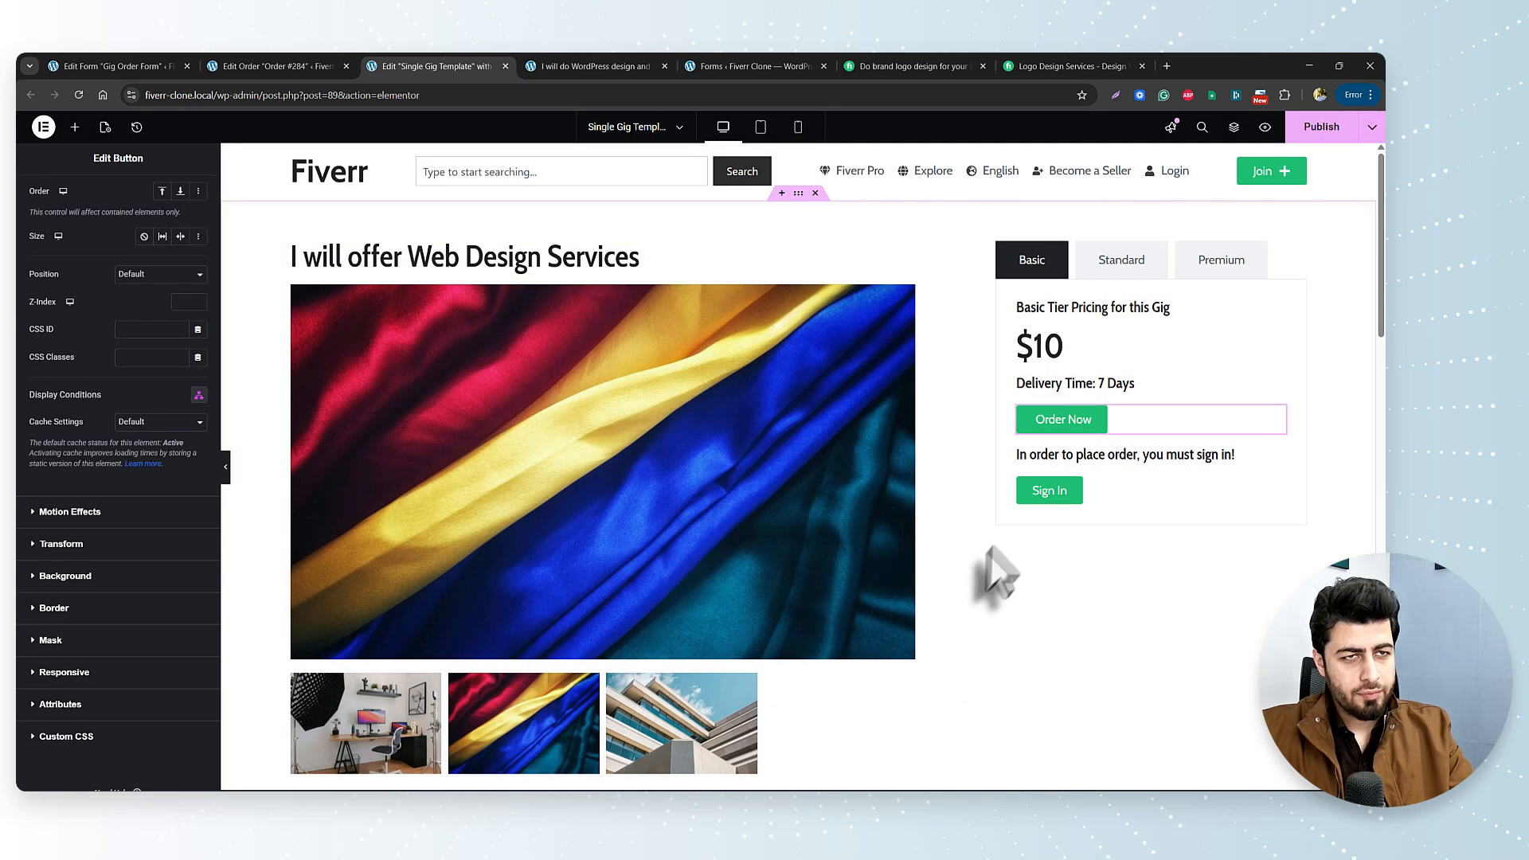
Give the sign-in message heading a Login Status = Logged Out display condition and save.
{"action": "left_click", "coordinate": [1194, 455]}
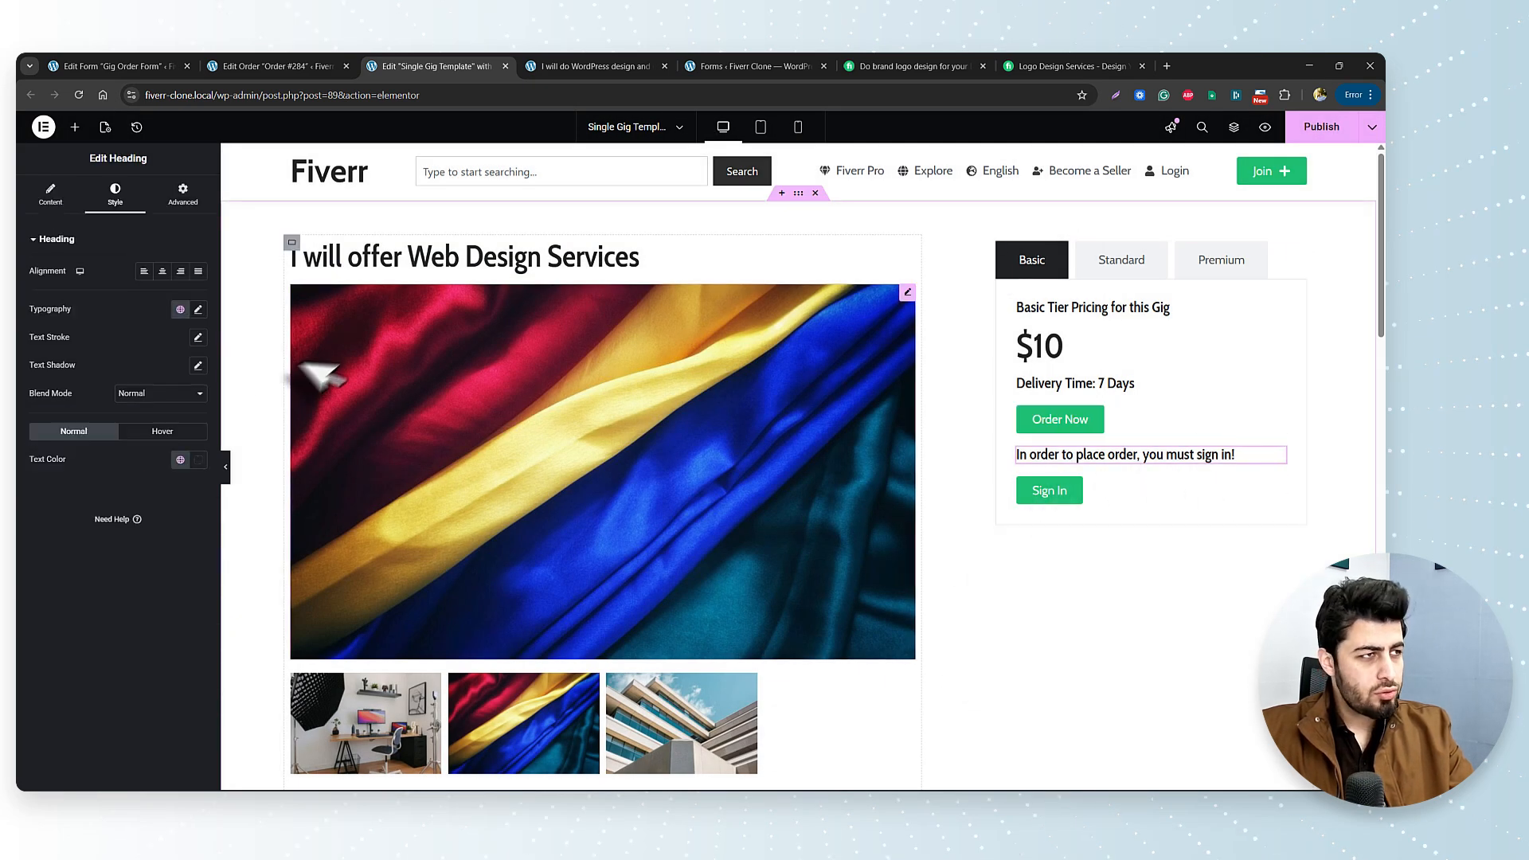
{"action": "left_click", "coordinate": [178, 193]}
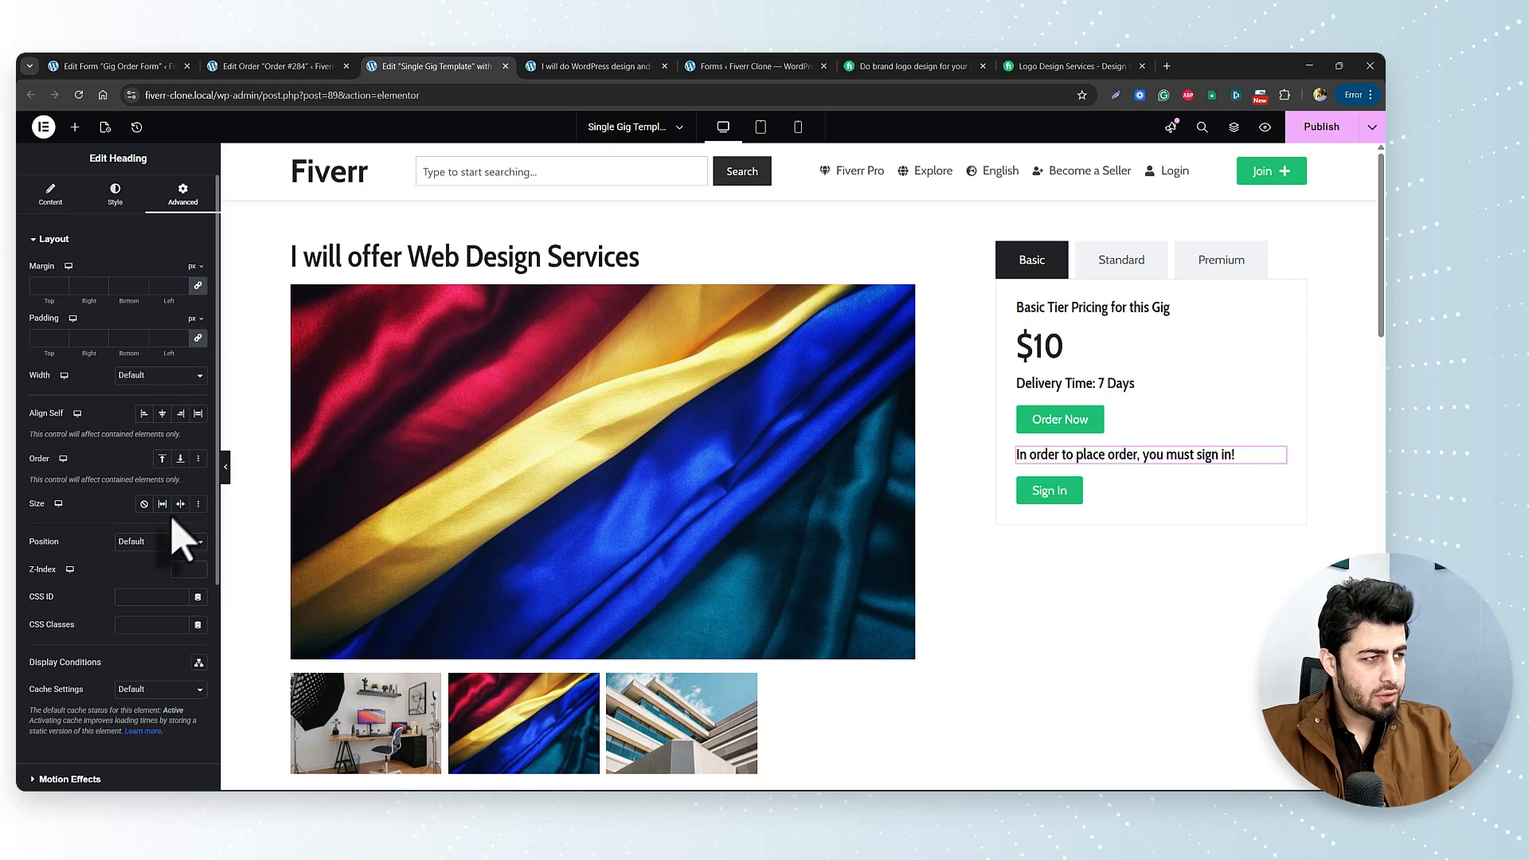
{"action": "scroll", "coordinate": [164, 572], "scroll_direction": "down", "scroll_amount": 3}
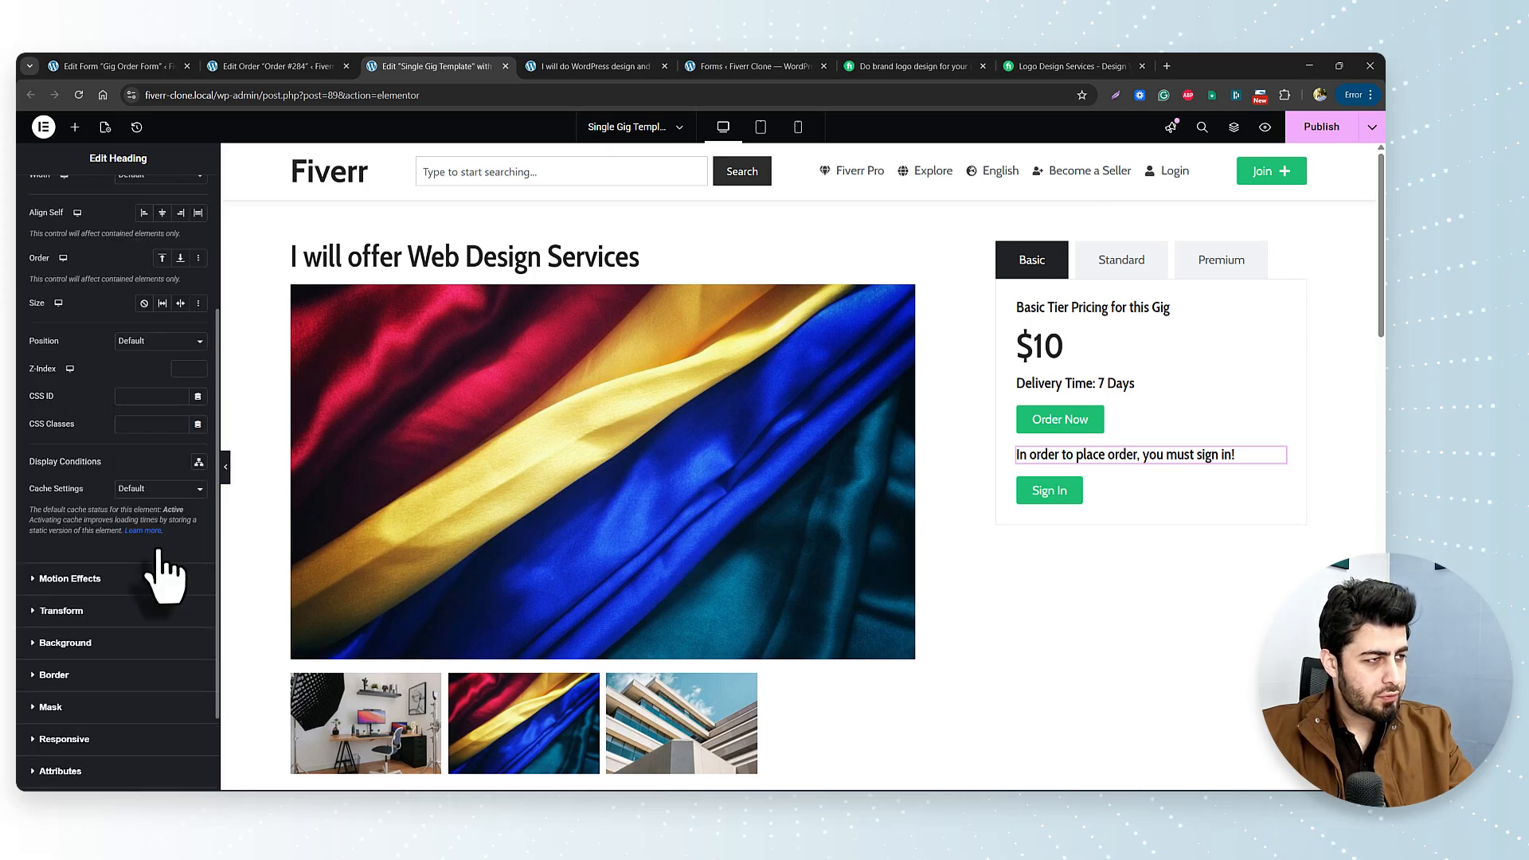
{"action": "left_click", "coordinate": [198, 463]}
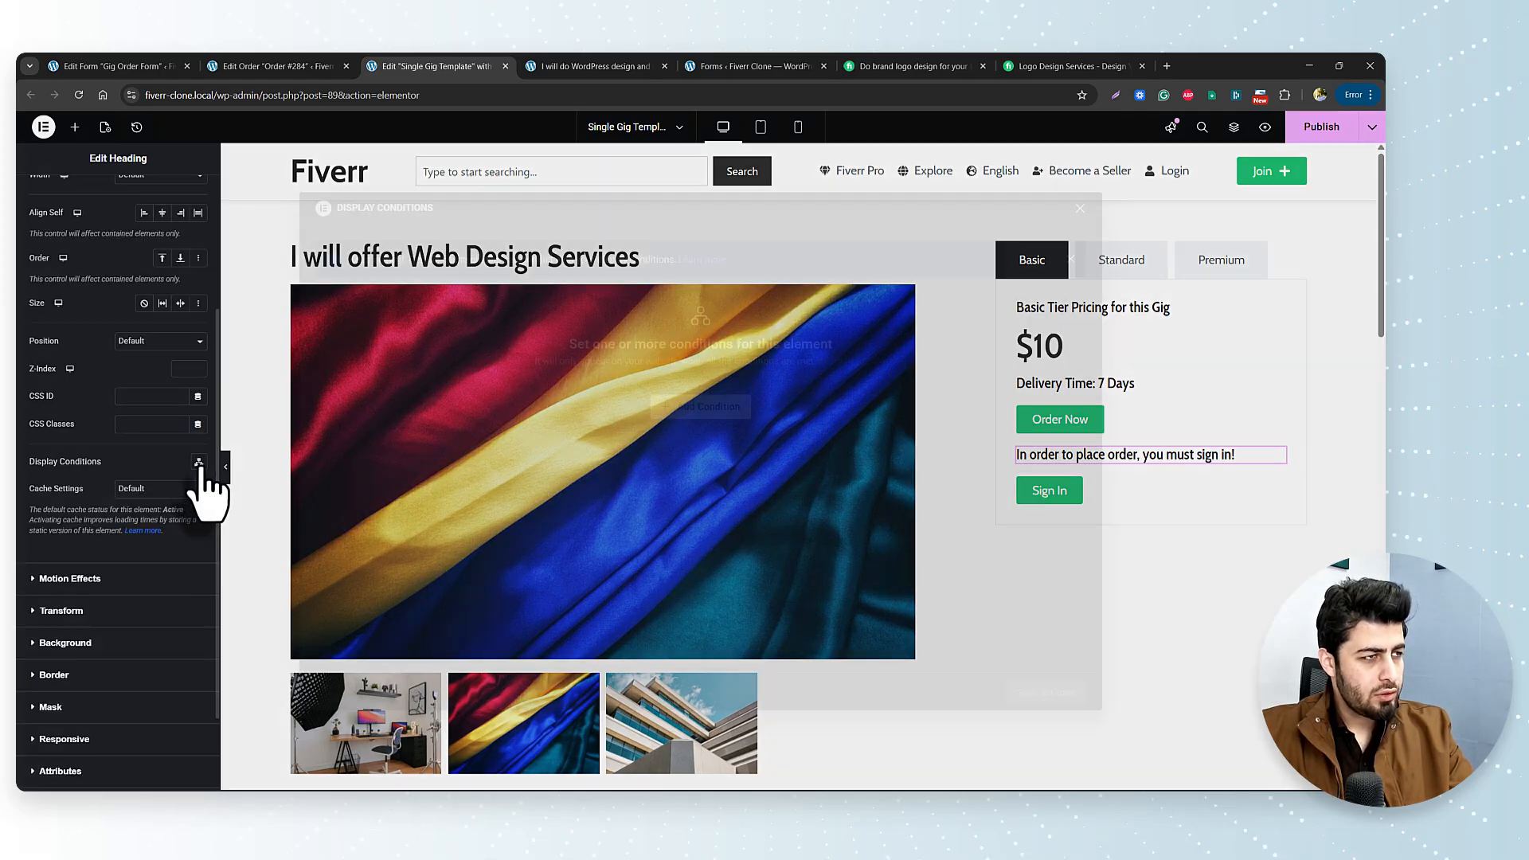
{"action": "left_click", "coordinate": [672, 411]}
{"action": "left_click", "coordinate": [500, 419]}
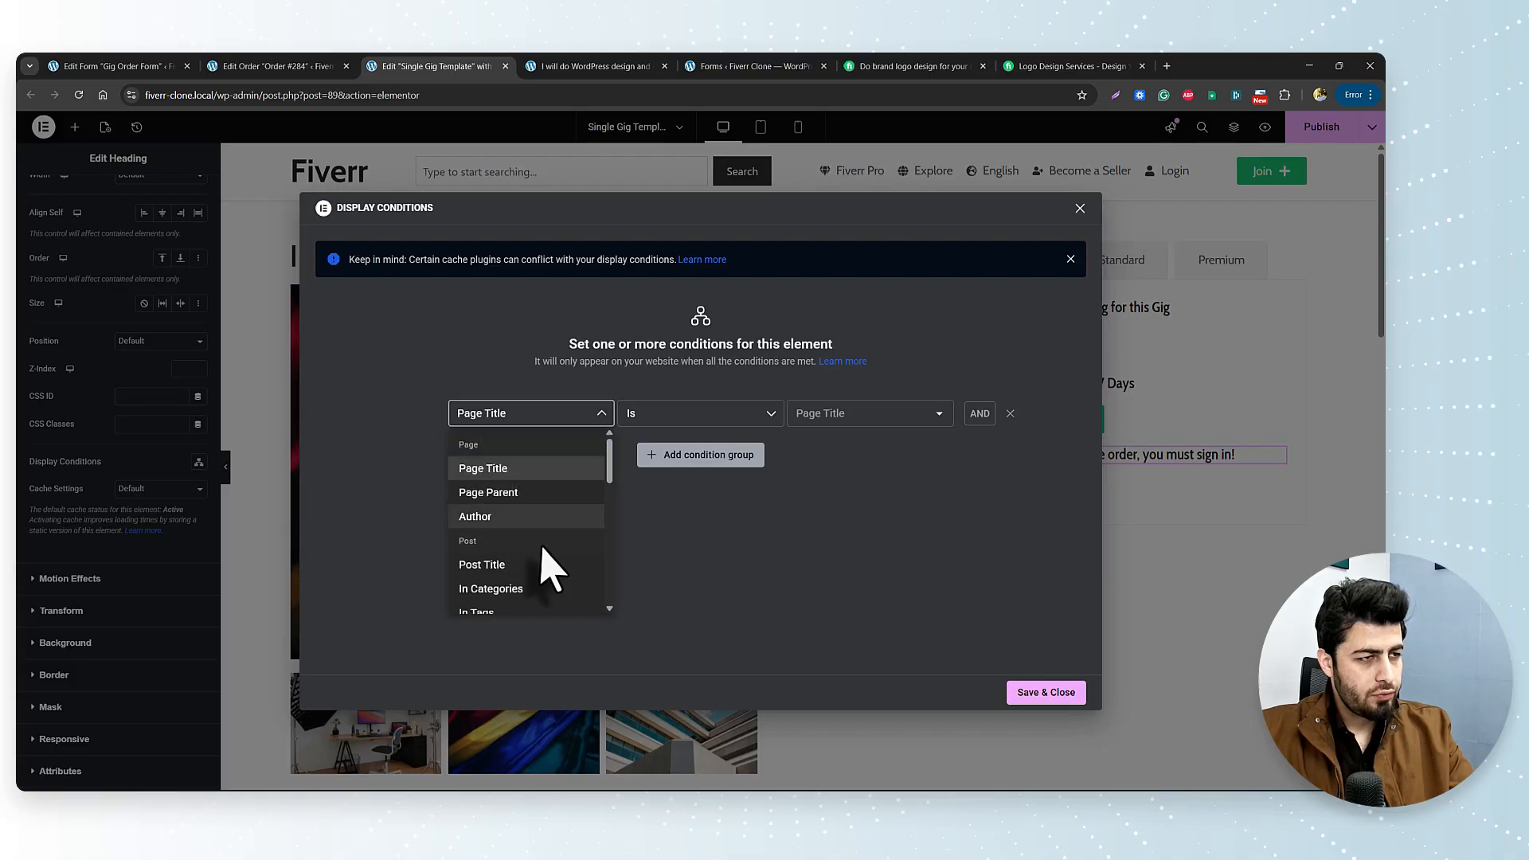
{"action": "scroll", "coordinate": [542, 558], "scroll_direction": "down", "scroll_amount": 5}
{"action": "left_click", "coordinate": [489, 515]}
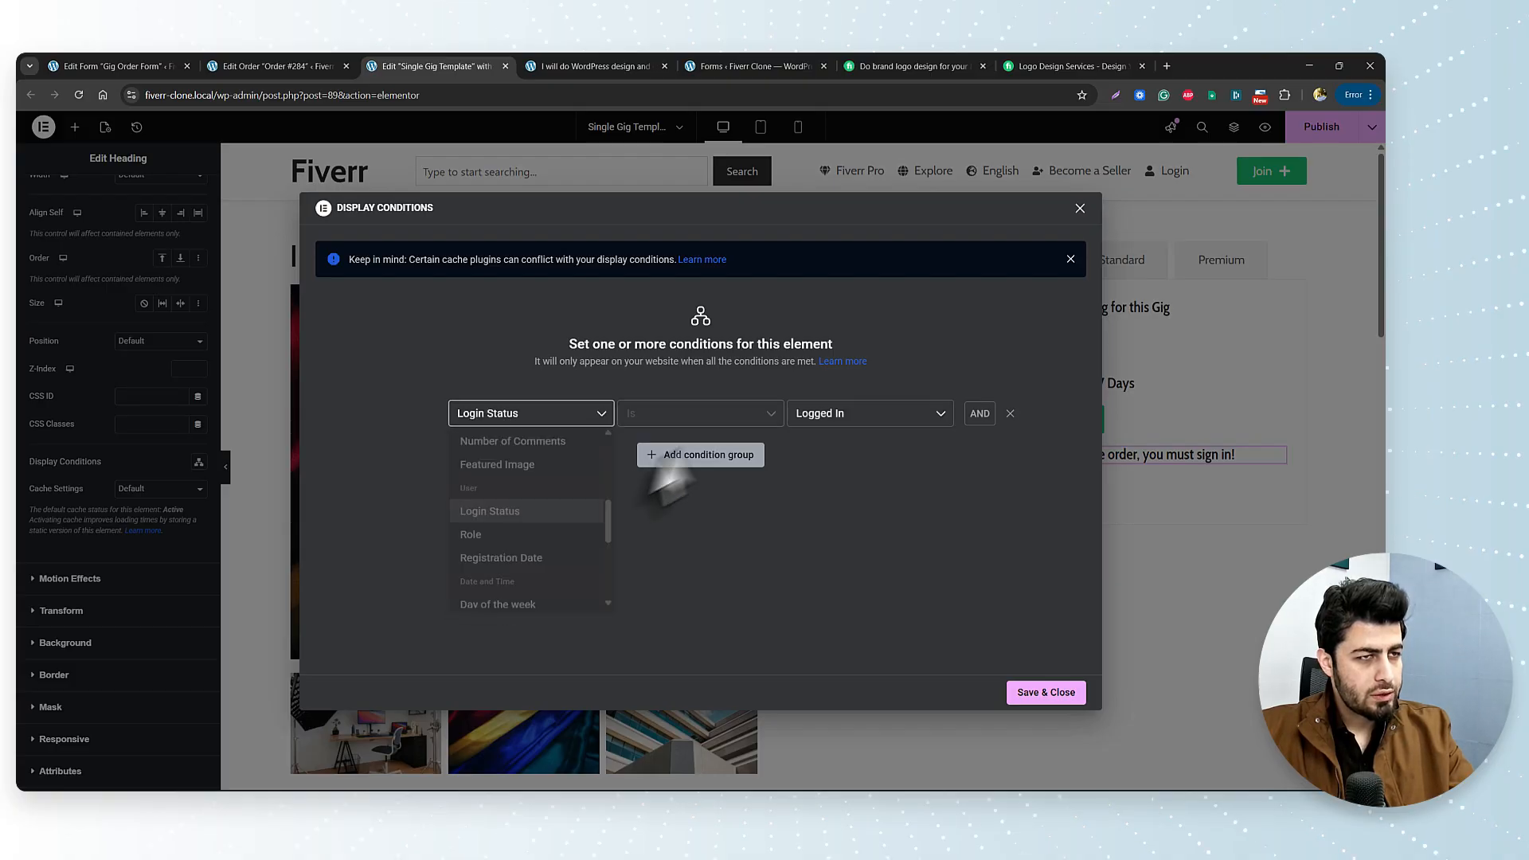
{"action": "left_click", "coordinate": [844, 414]}
{"action": "left_click", "coordinate": [835, 452]}
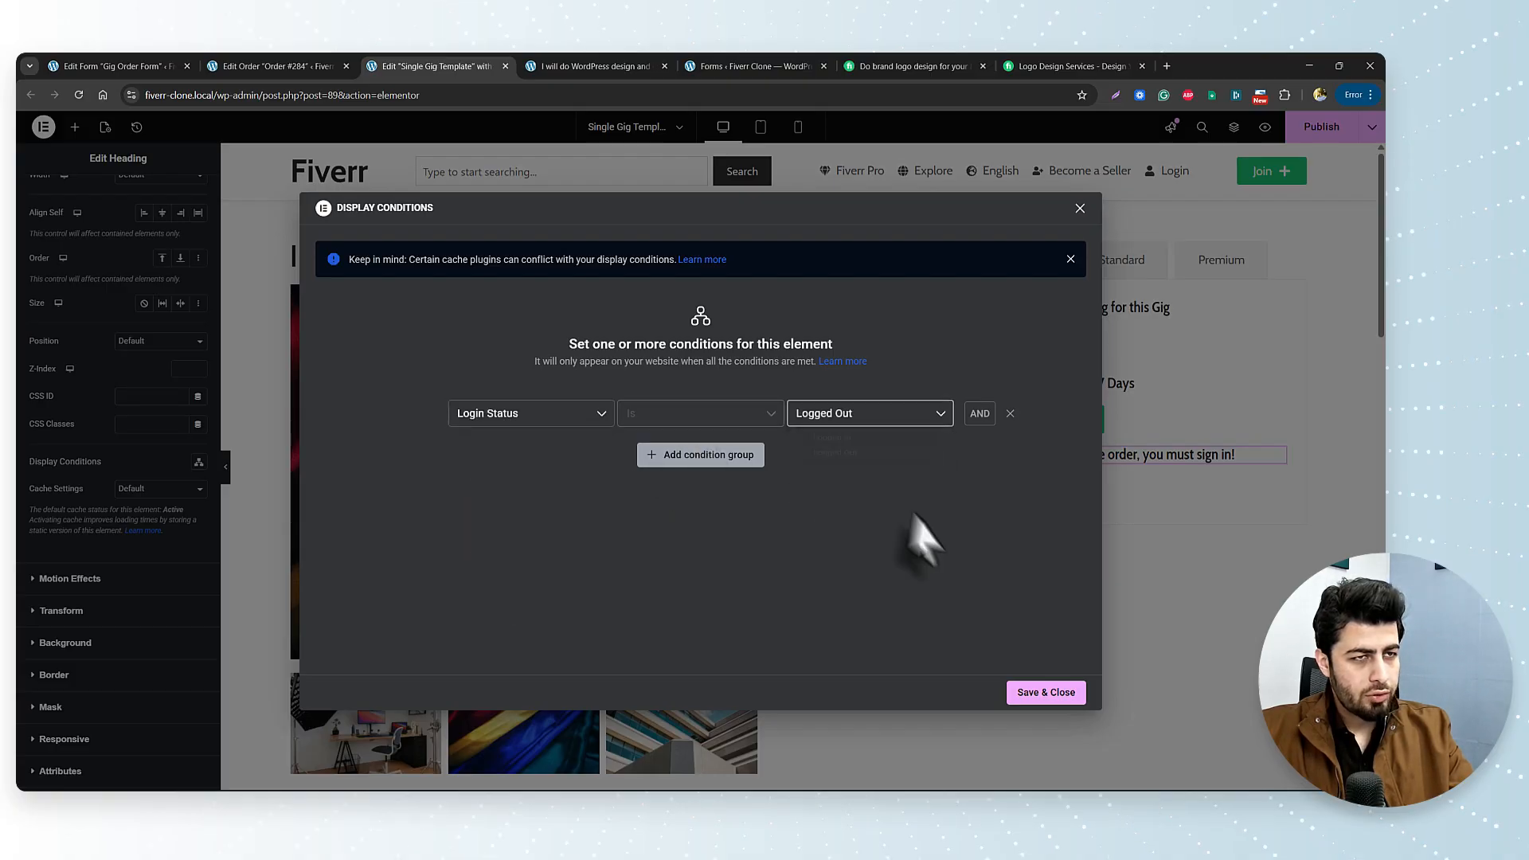
{"action": "left_click", "coordinate": [1033, 692]}
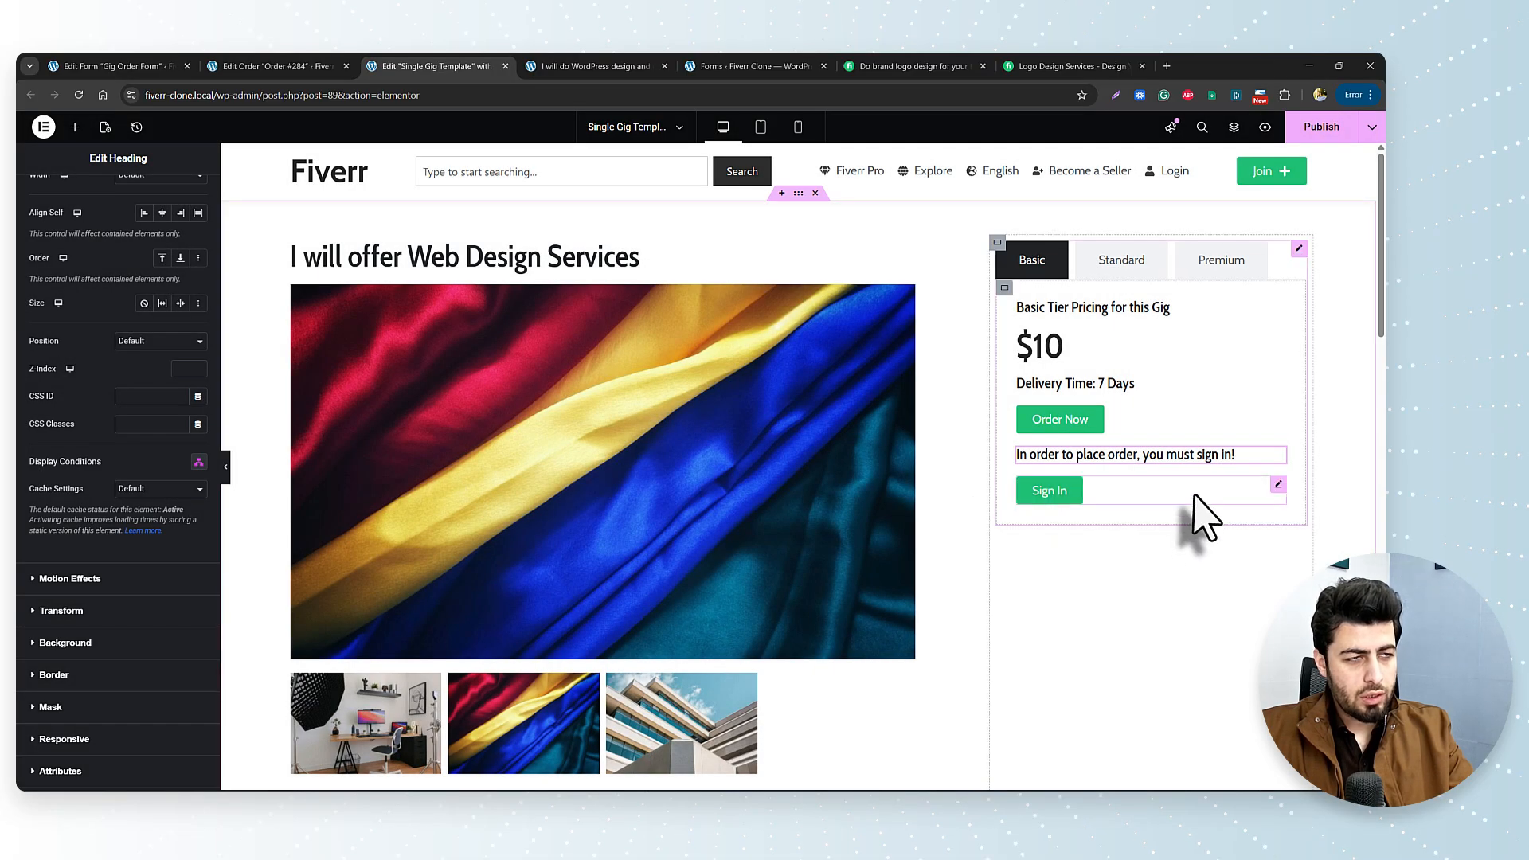
{"action": "left_click", "coordinate": [1155, 492]}
Add a Login Status = Logged Out display condition to the Sign In button and publish the template.
{"action": "left_click", "coordinate": [184, 193]}
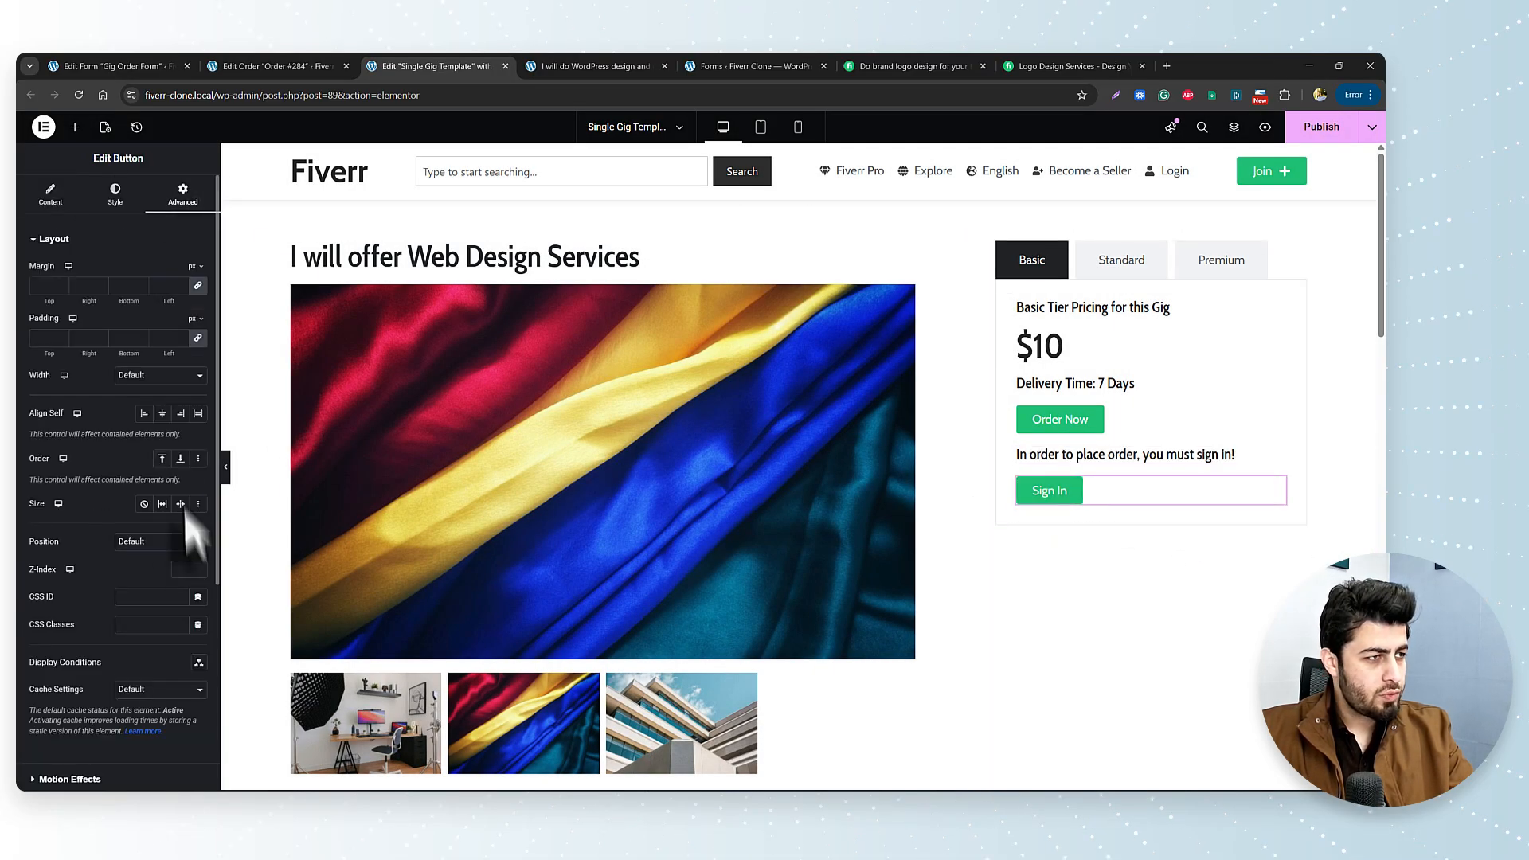
{"action": "scroll", "coordinate": [191, 525], "scroll_direction": "down", "scroll_amount": 5}
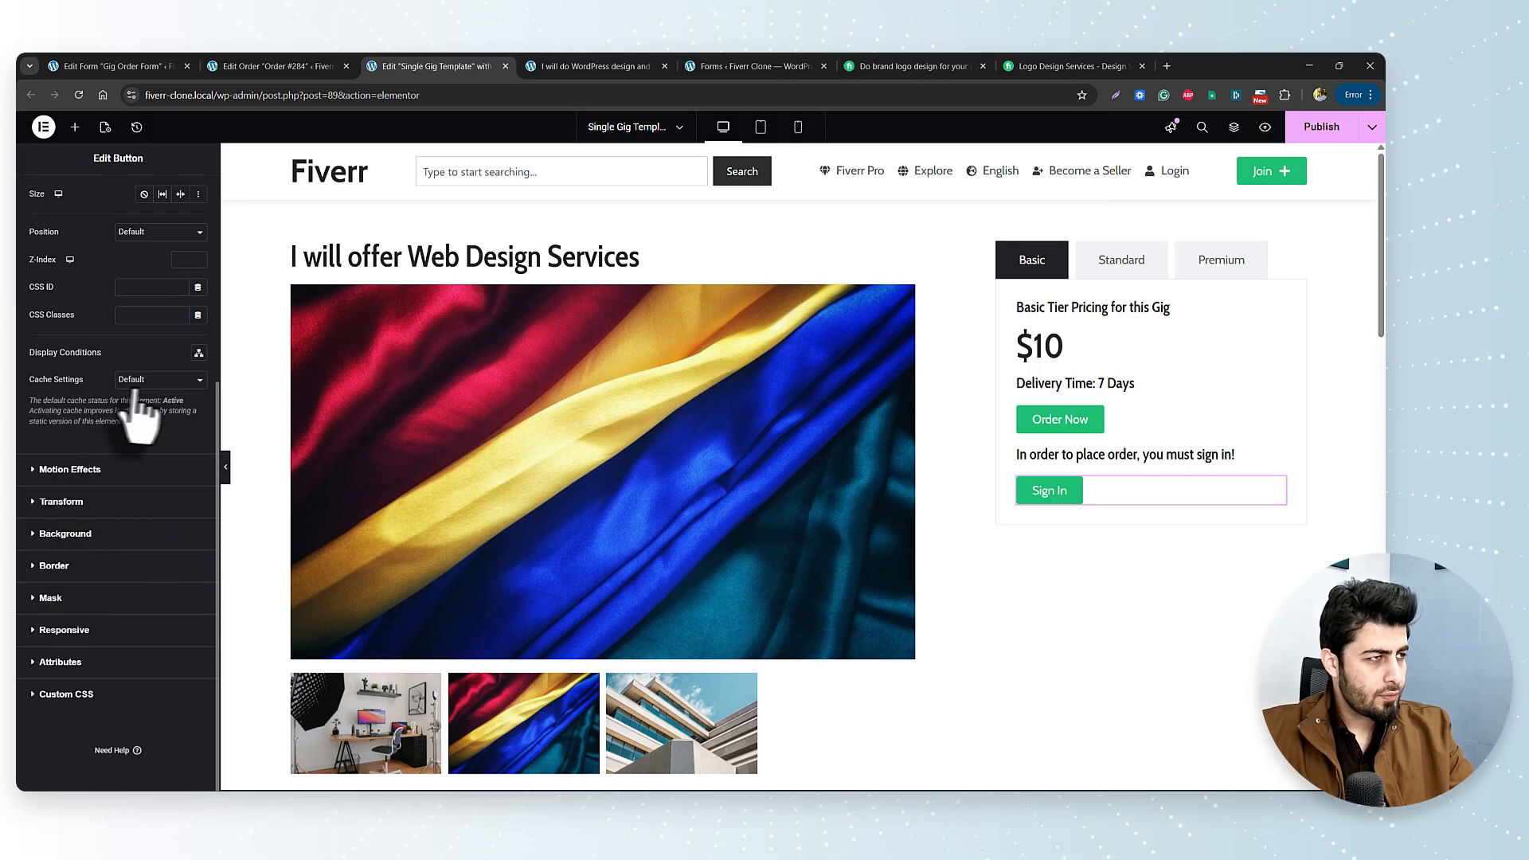
{"action": "left_click", "coordinate": [198, 352]}
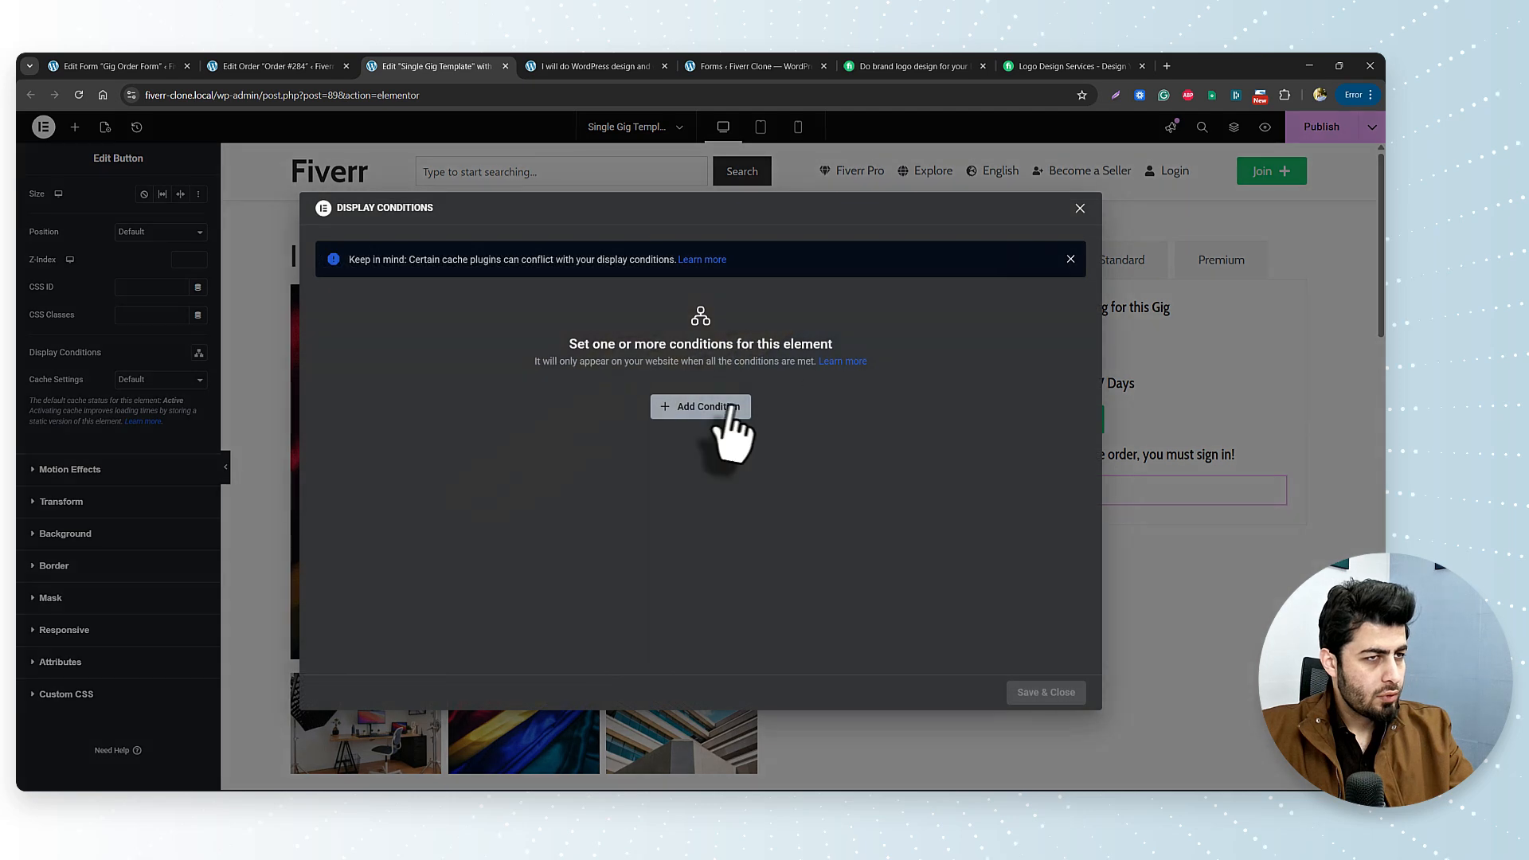
{"action": "left_click", "coordinate": [713, 410]}
{"action": "left_click", "coordinate": [593, 415]}
{"action": "scroll", "coordinate": [541, 526], "scroll_direction": "down", "scroll_amount": 5}
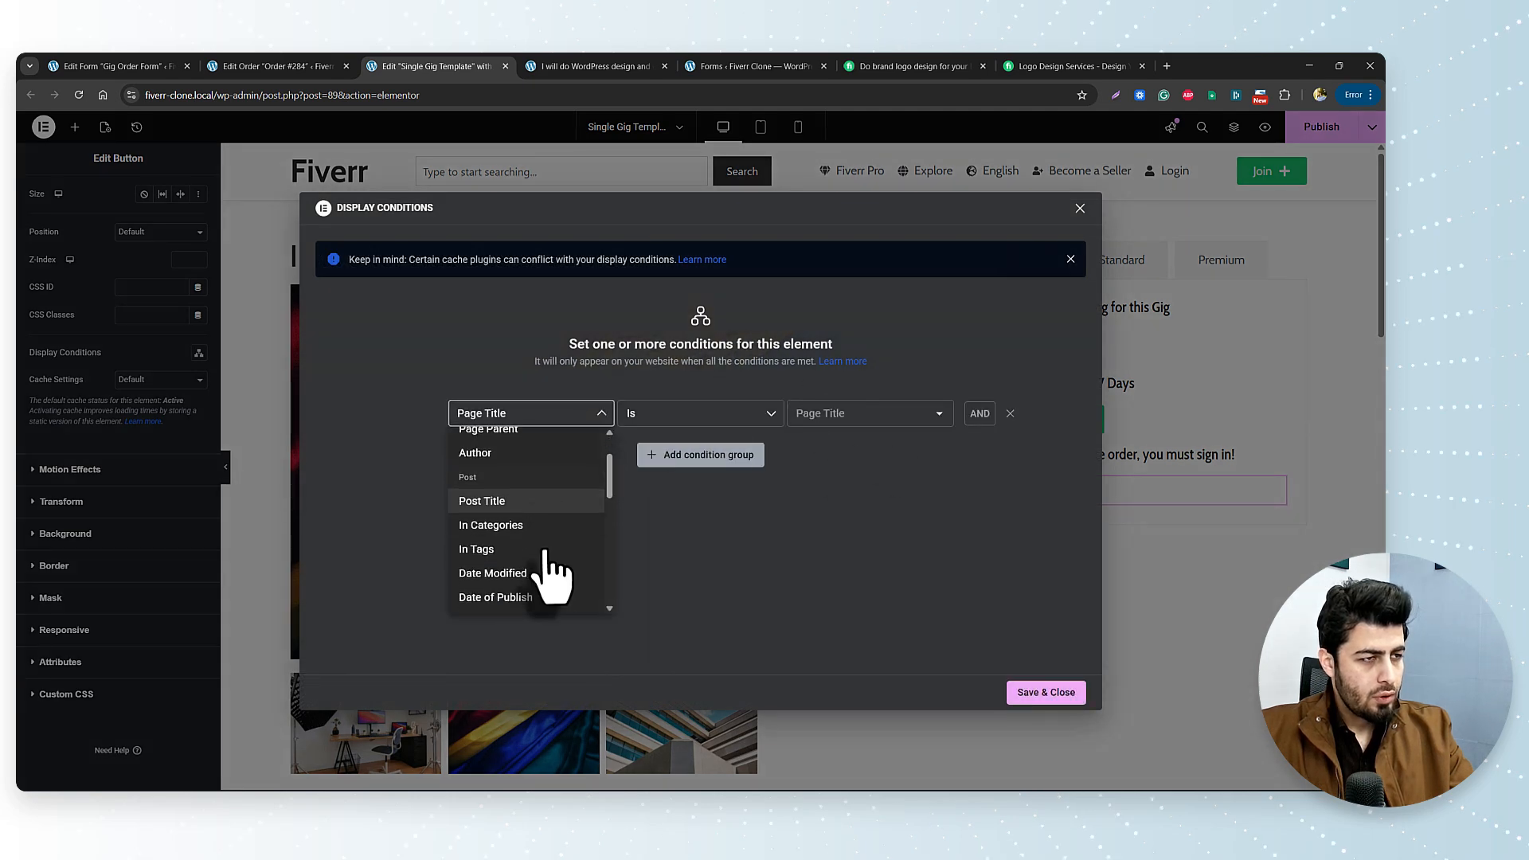
{"action": "left_click", "coordinate": [519, 513]}
{"action": "left_click", "coordinate": [880, 416]}
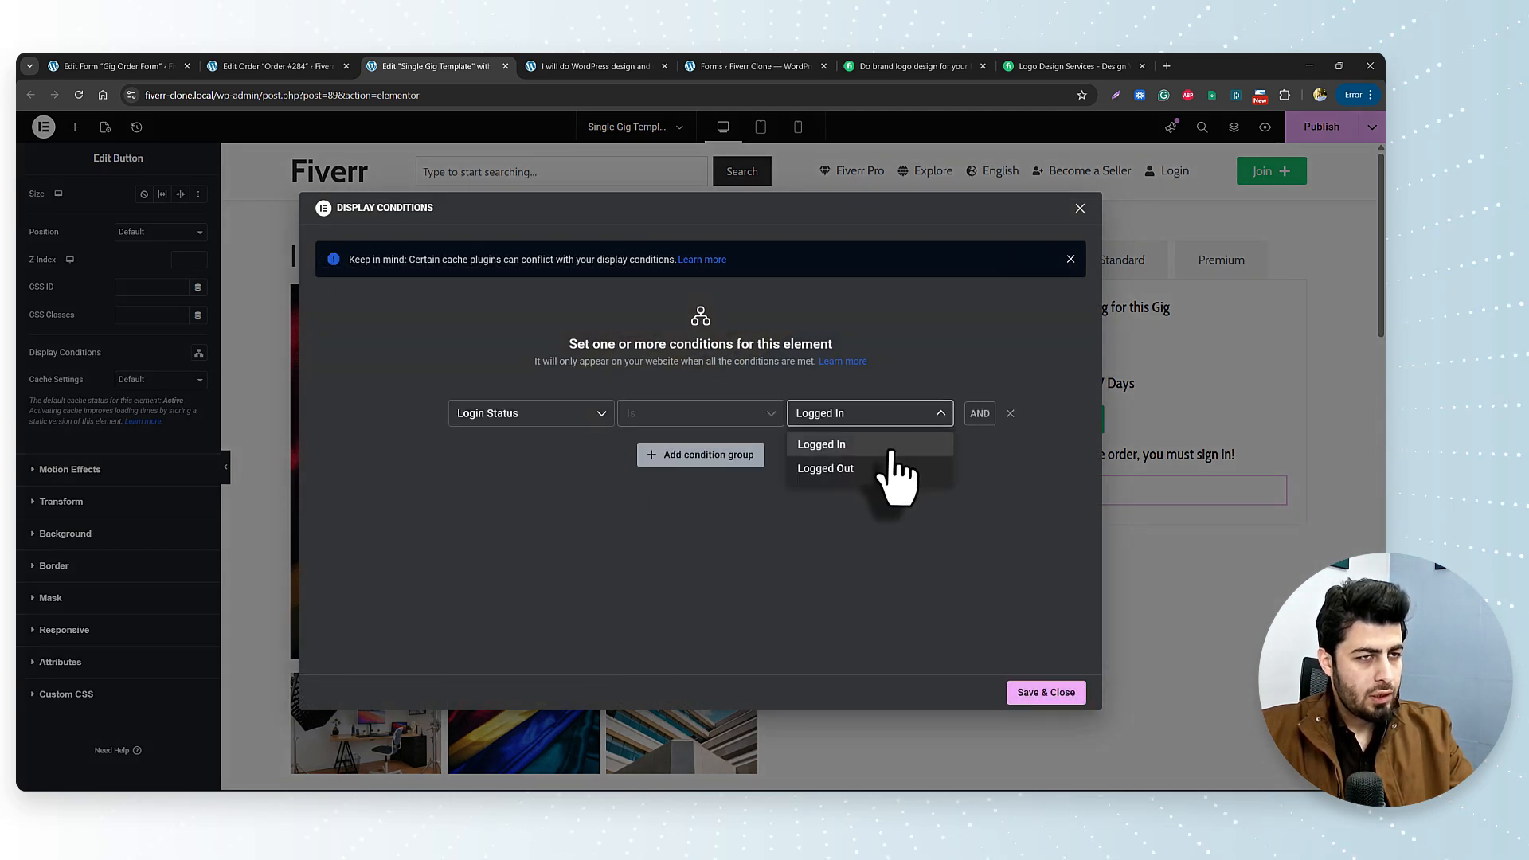
{"action": "left_click", "coordinate": [889, 470]}
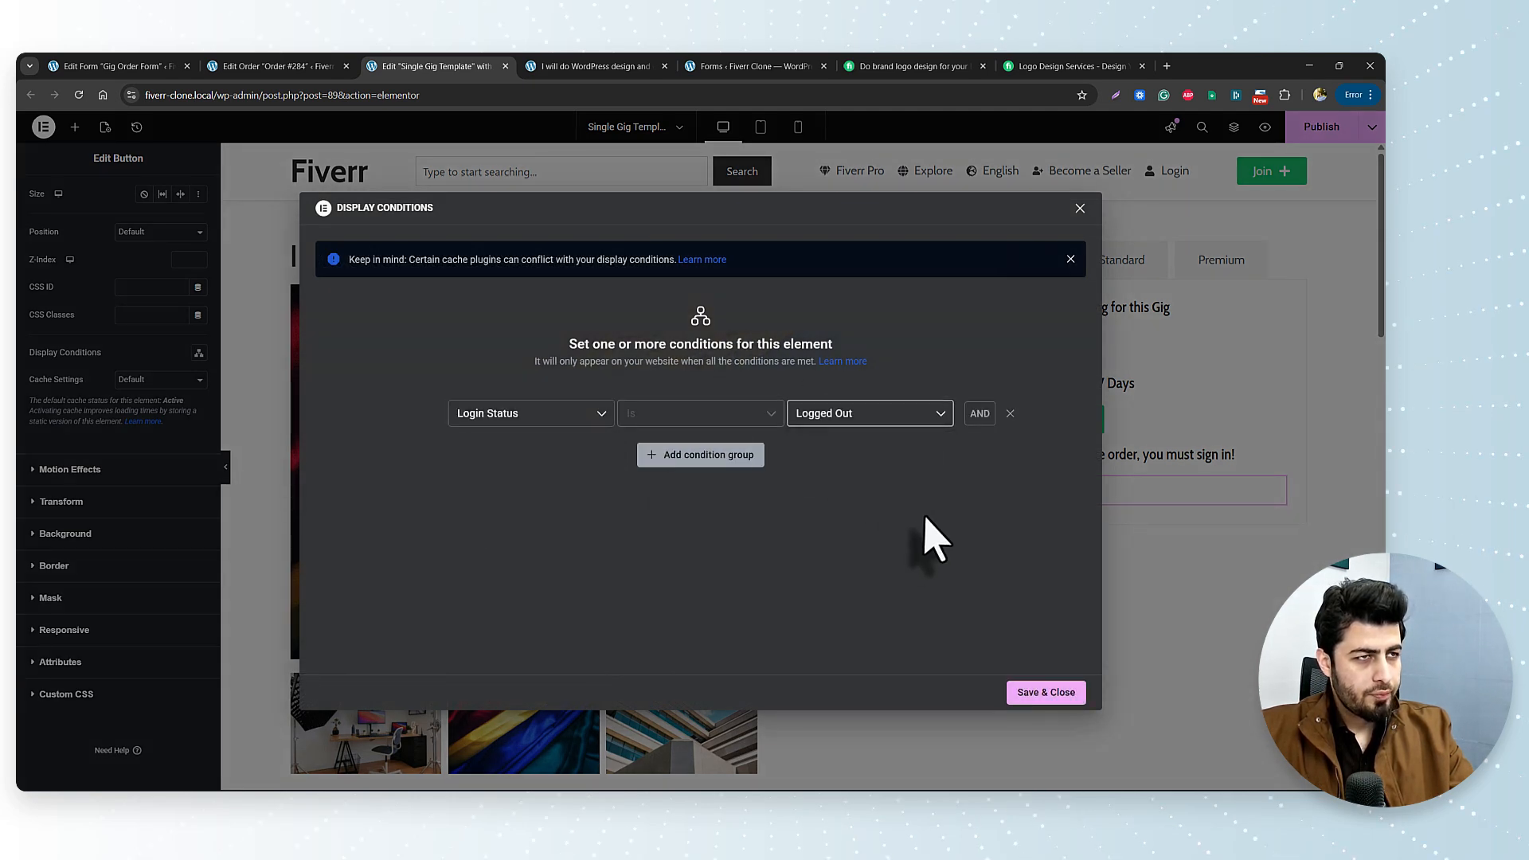
{"action": "left_click", "coordinate": [1047, 696]}
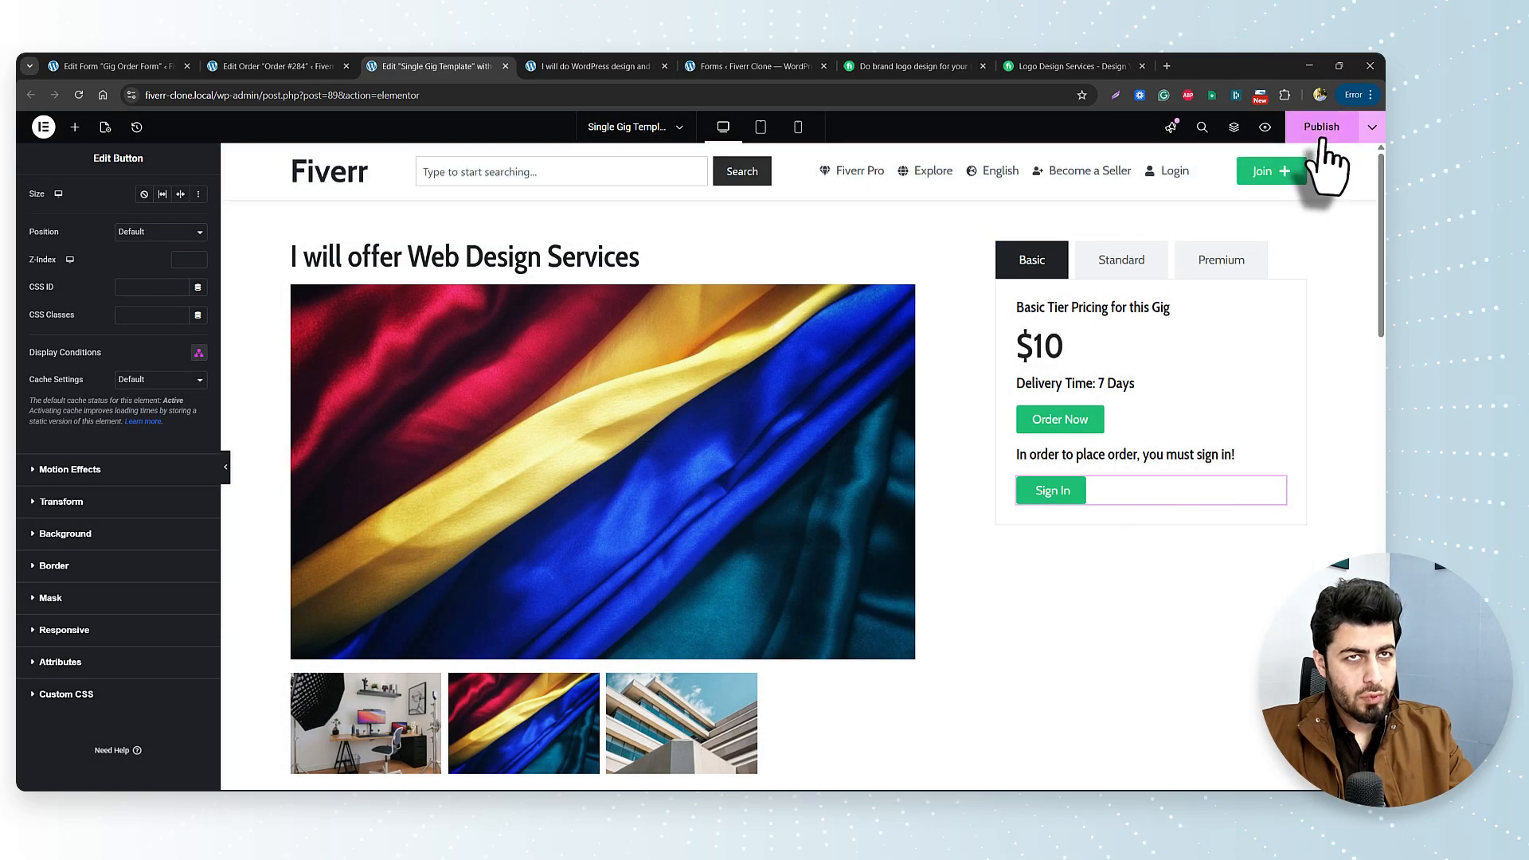
{"action": "left_click", "coordinate": [1323, 137]}
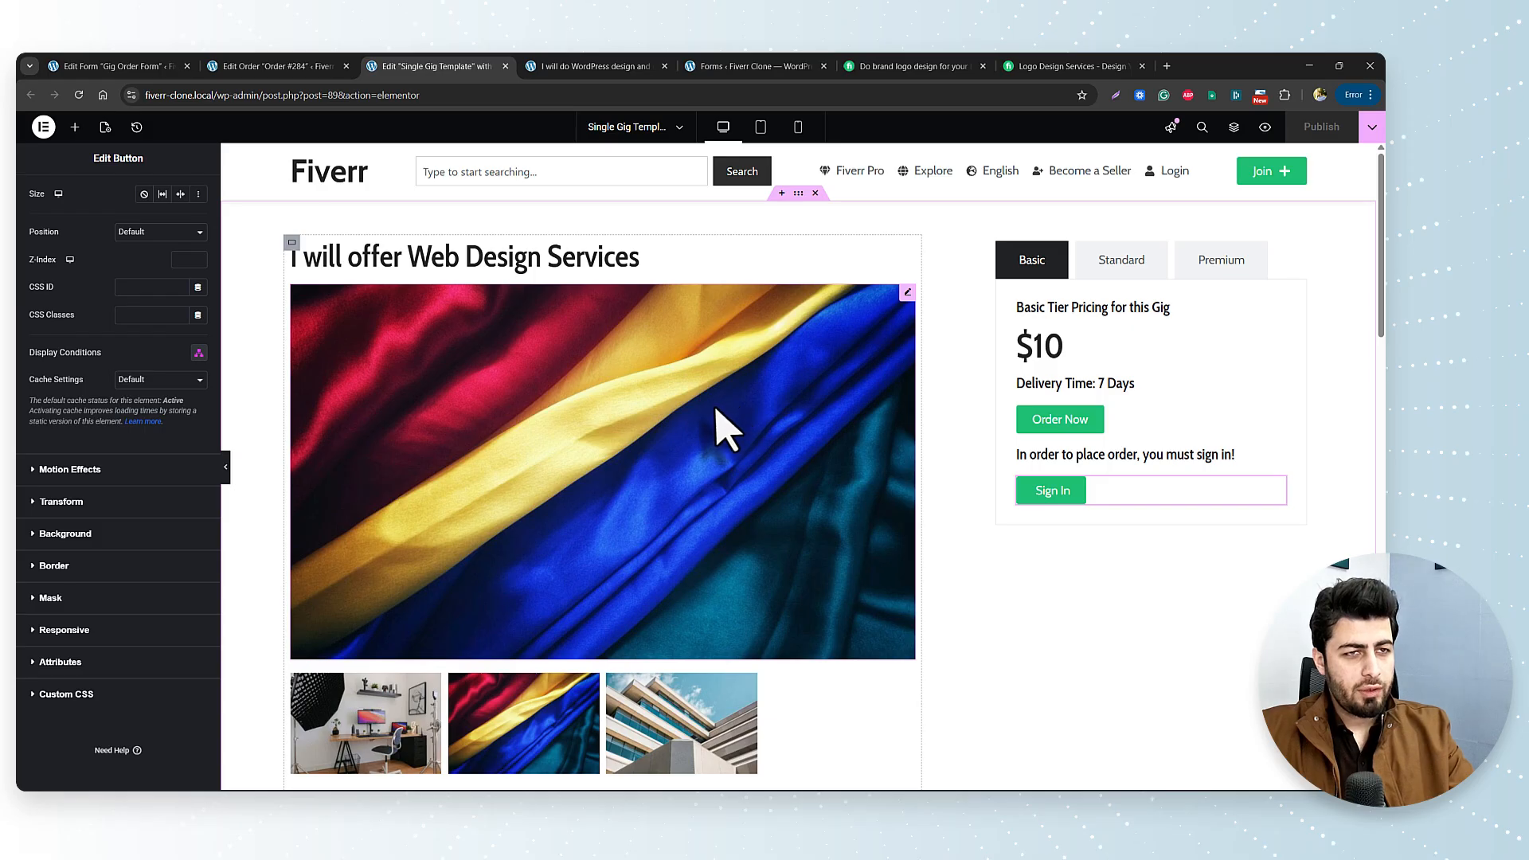
Reload the live WordPress design gig page, try its Order Now button, and select the page URL.
{"action": "left_click", "coordinate": [549, 70]}
{"action": "left_click", "coordinate": [78, 95]}
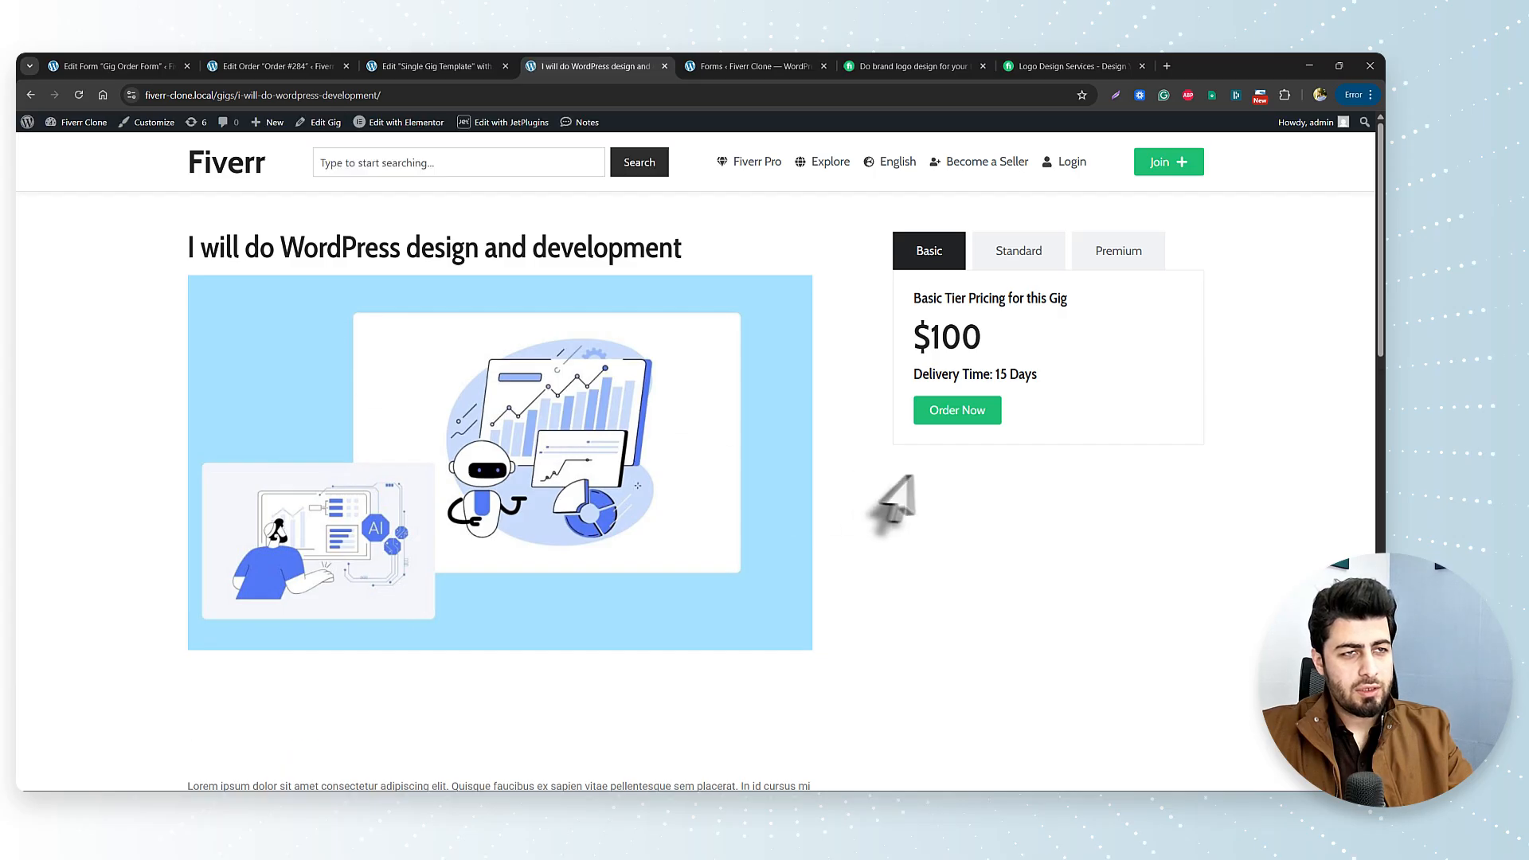
{"action": "left_click", "coordinate": [980, 422]}
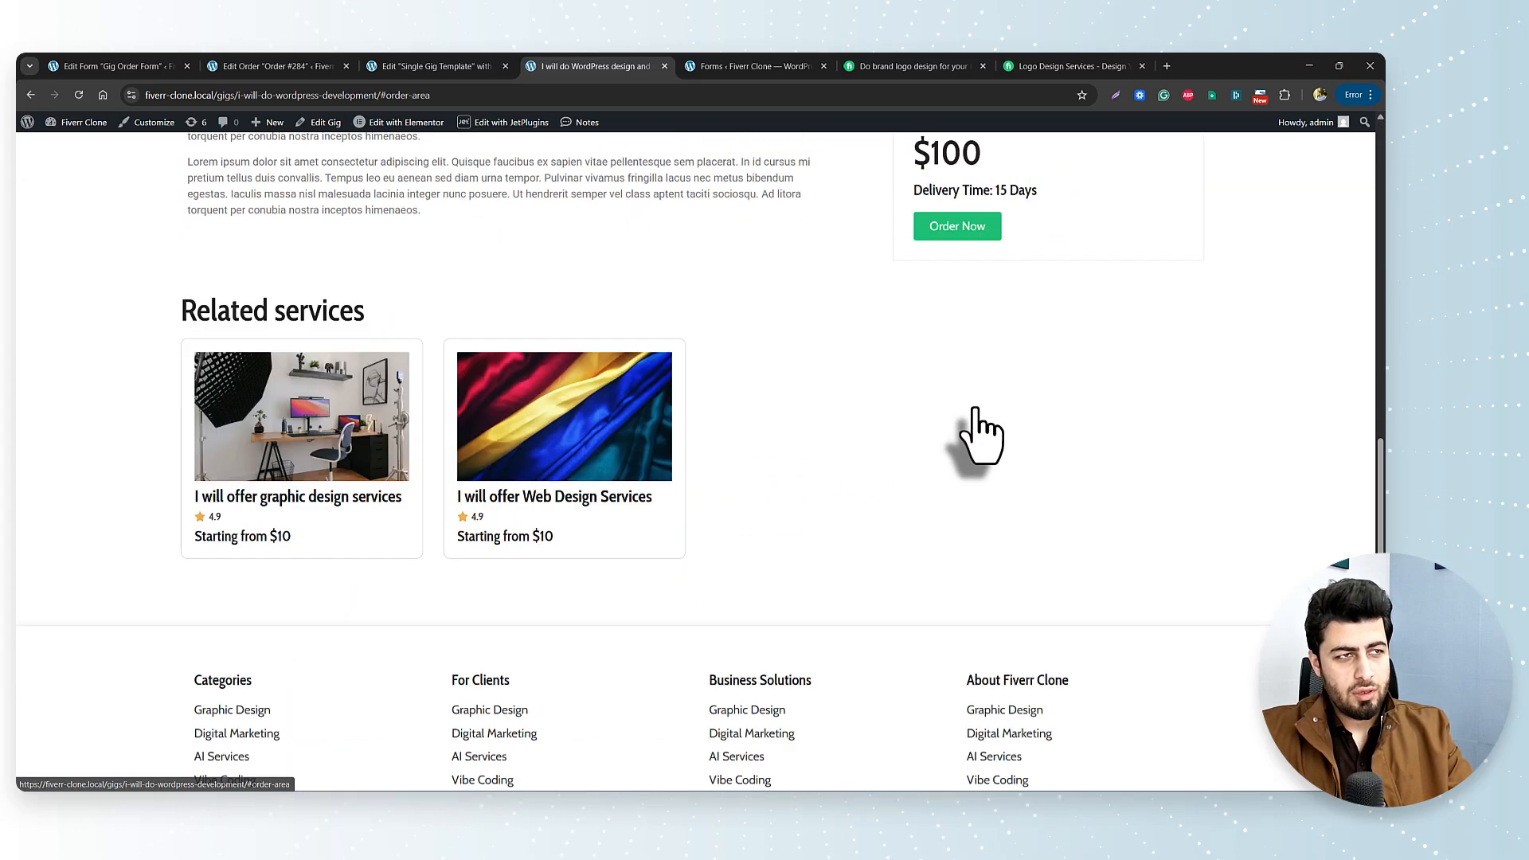
{"action": "scroll", "coordinate": [963, 445], "scroll_direction": "up", "scroll_amount": 10}
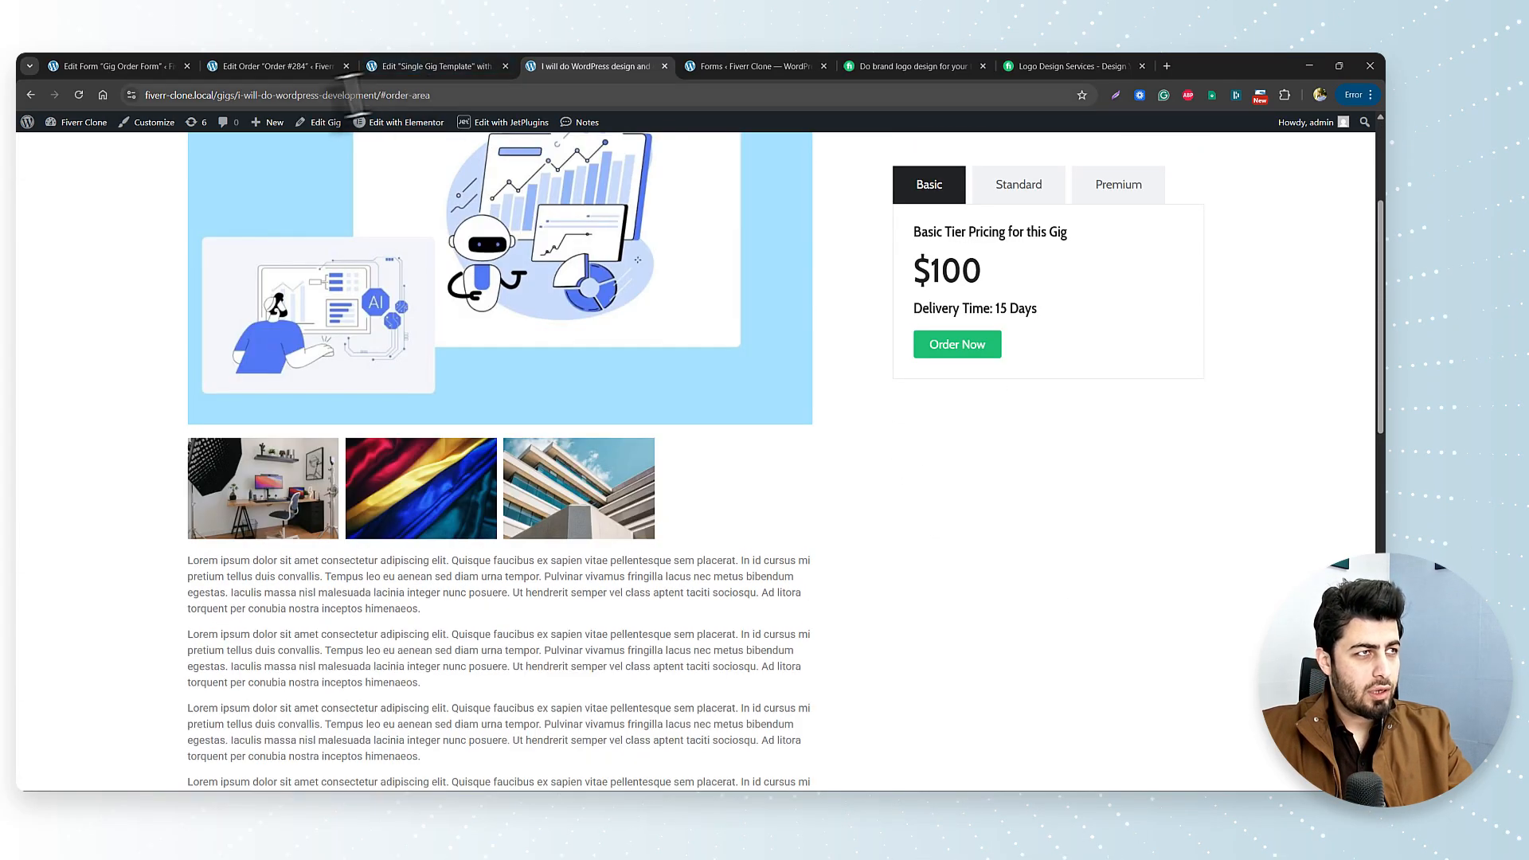
{"action": "left_click_drag", "start_coordinate": [382, 97], "coordinate": [113, 109]}
{"action": "key", "text": "ctrl+c"}
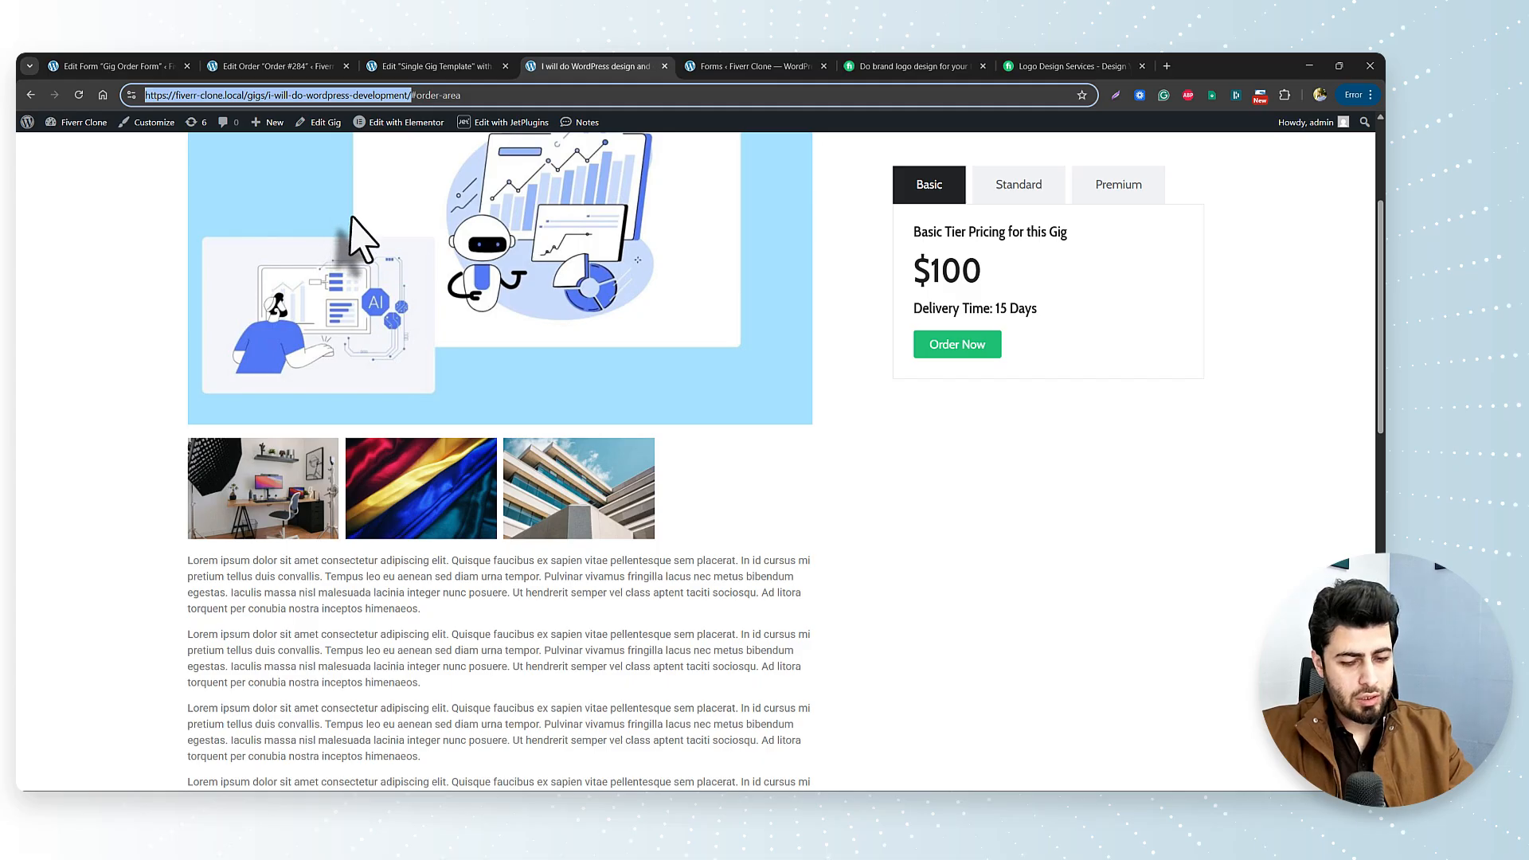
Load the copied gig page URL in a new incognito window to view it logged out.
{"action": "key", "text": "ctrl+shift+n"}
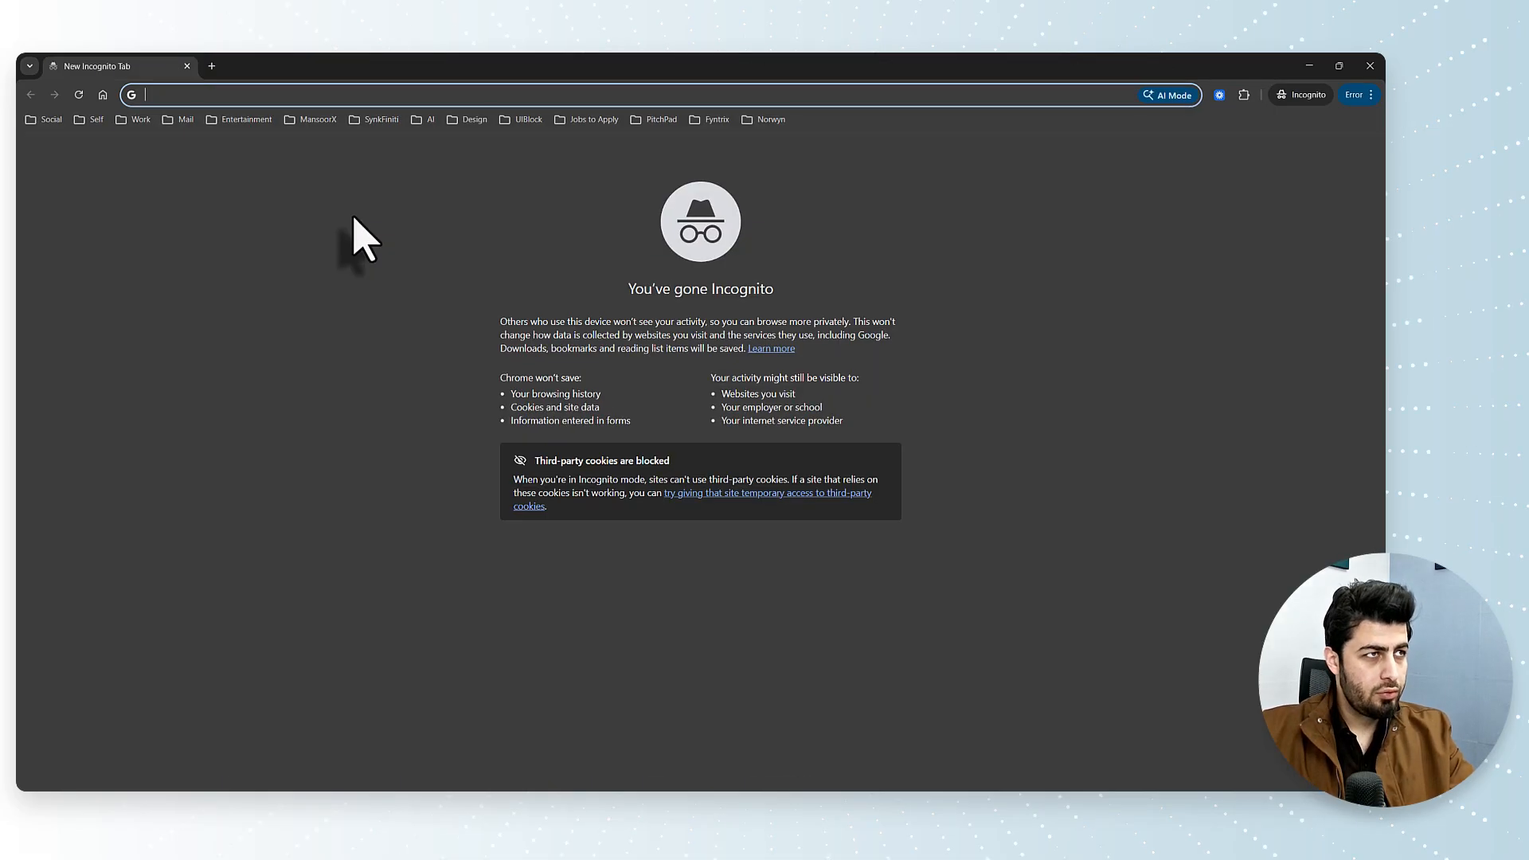
{"action": "key", "text": "ctrl+v"}
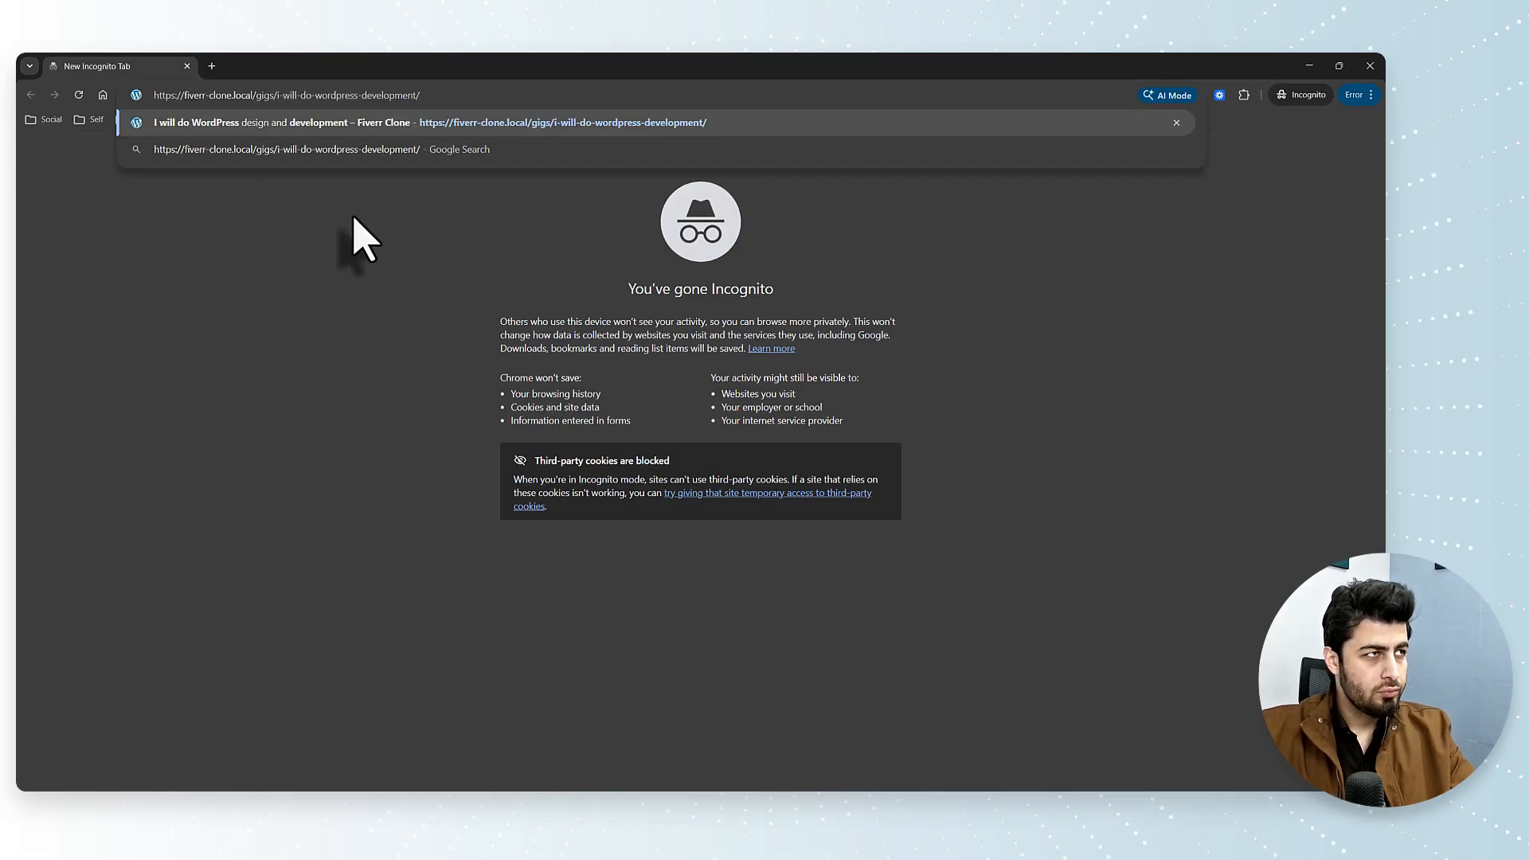
{"action": "key", "text": "Return"}
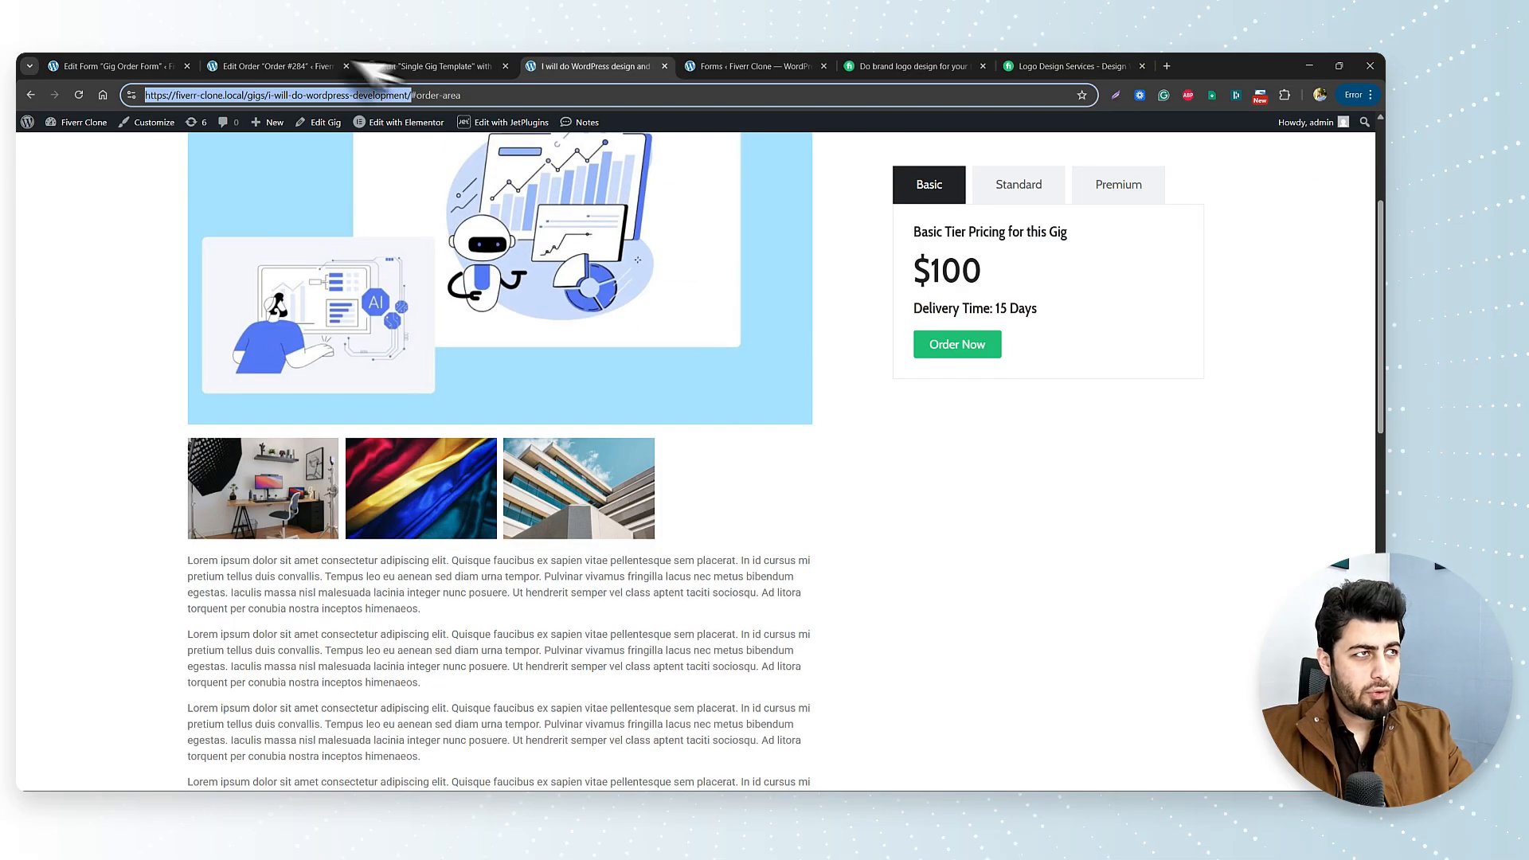
Leave Order #284 for the admin Orders list, find the Login page under Pages, then return to the gig template.
{"action": "left_click", "coordinate": [434, 66]}
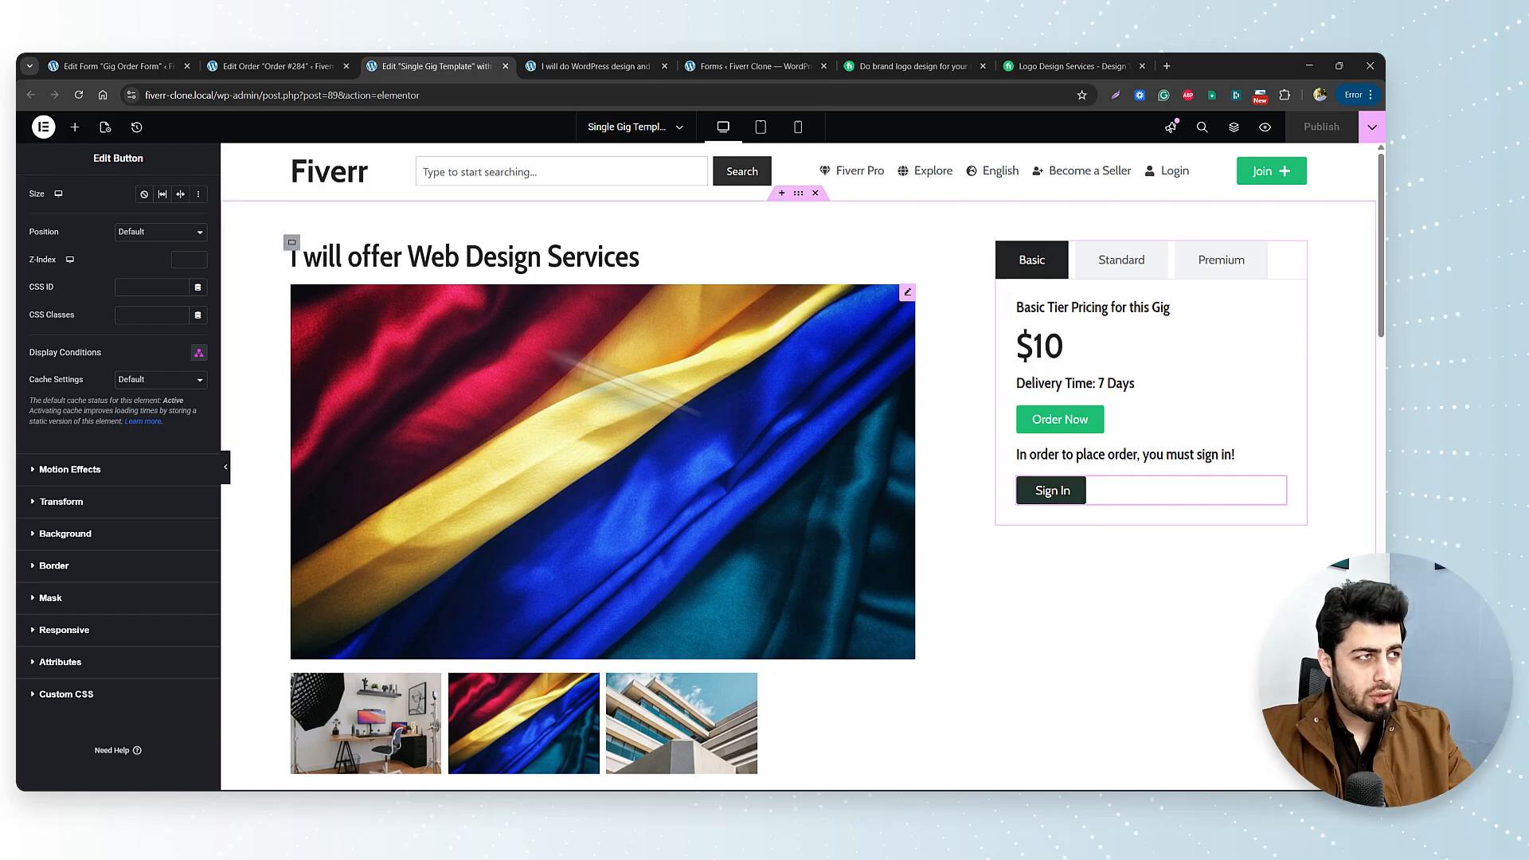
{"action": "left_click", "coordinate": [271, 66]}
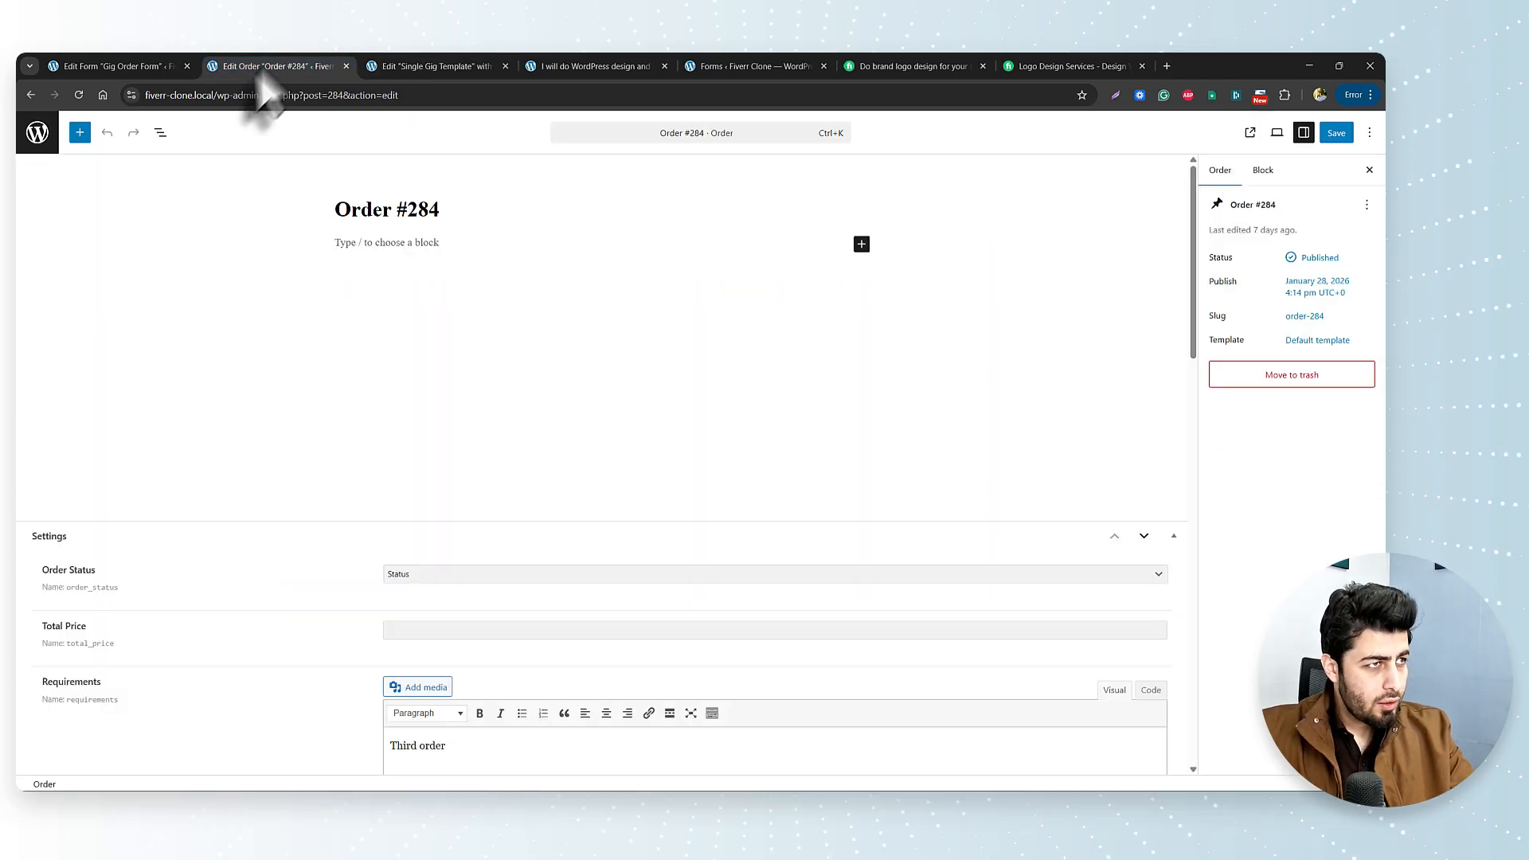
{"action": "left_click", "coordinate": [36, 133]}
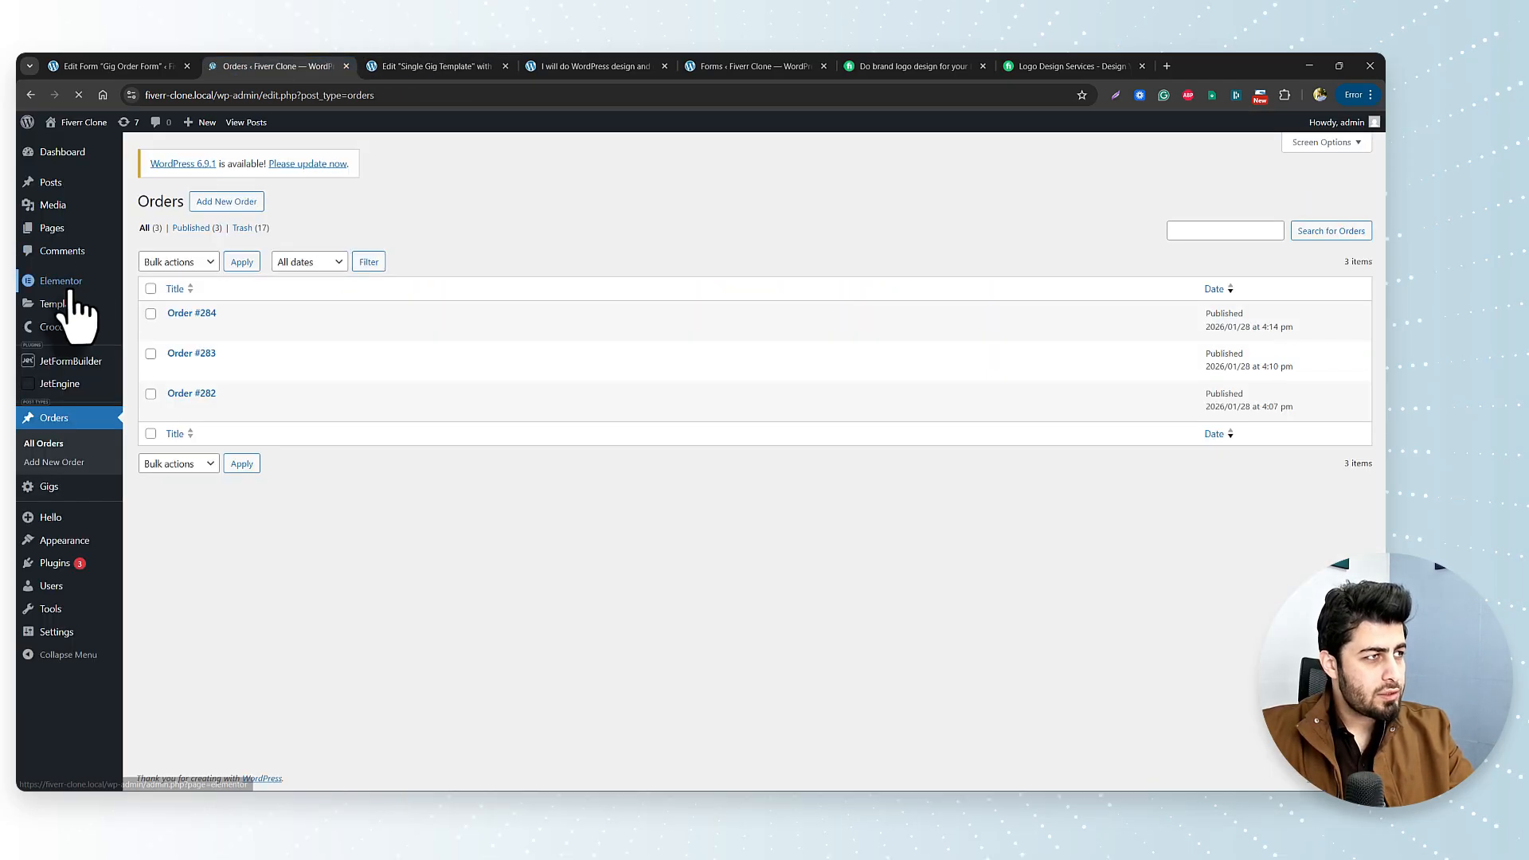
{"action": "mouse_move", "coordinate": [57, 231]}
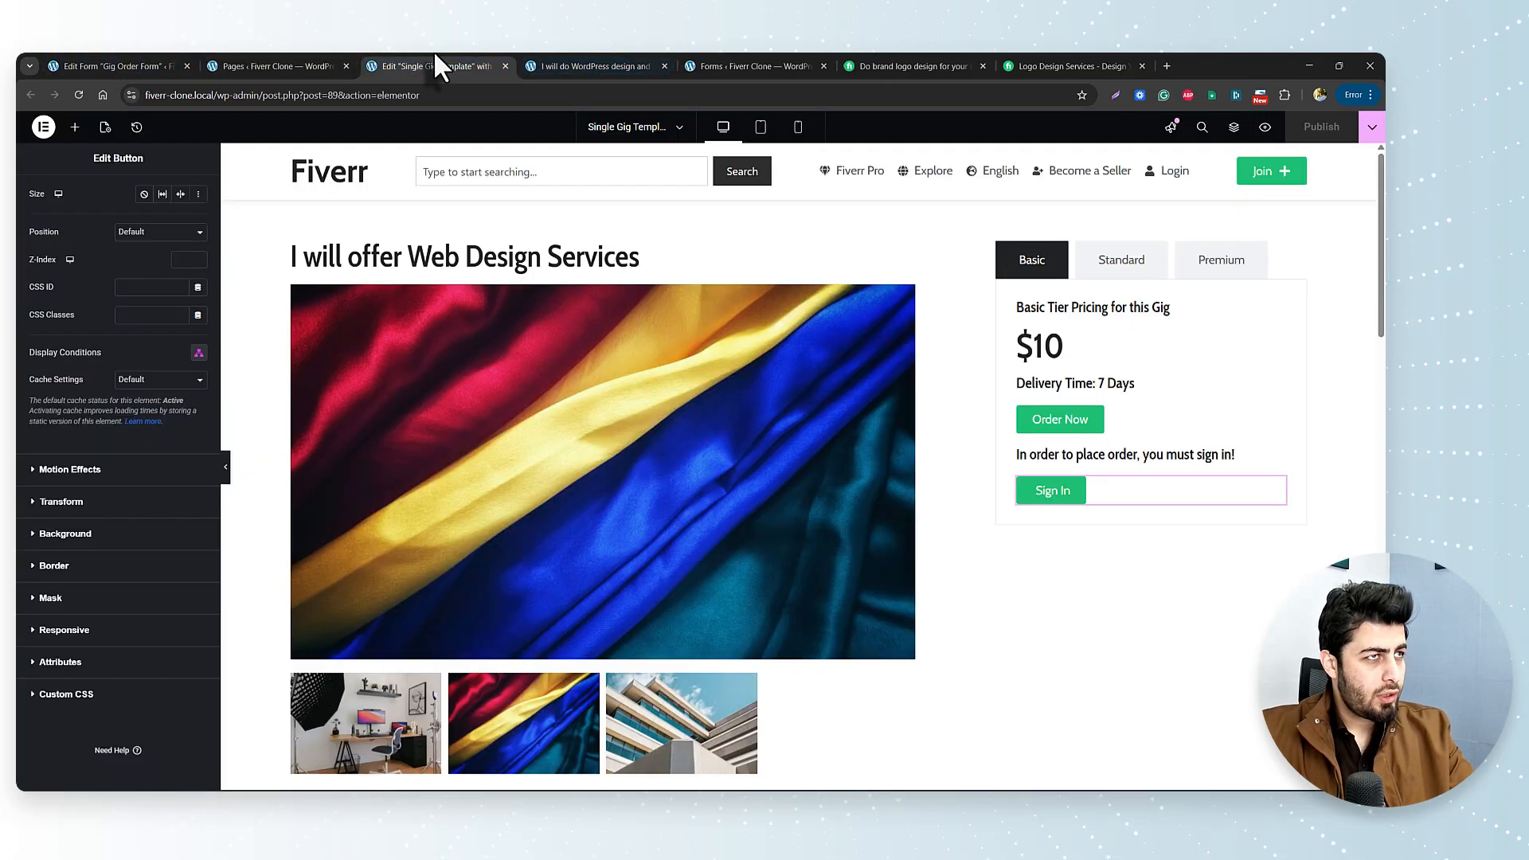
{"action": "left_click", "coordinate": [442, 66]}
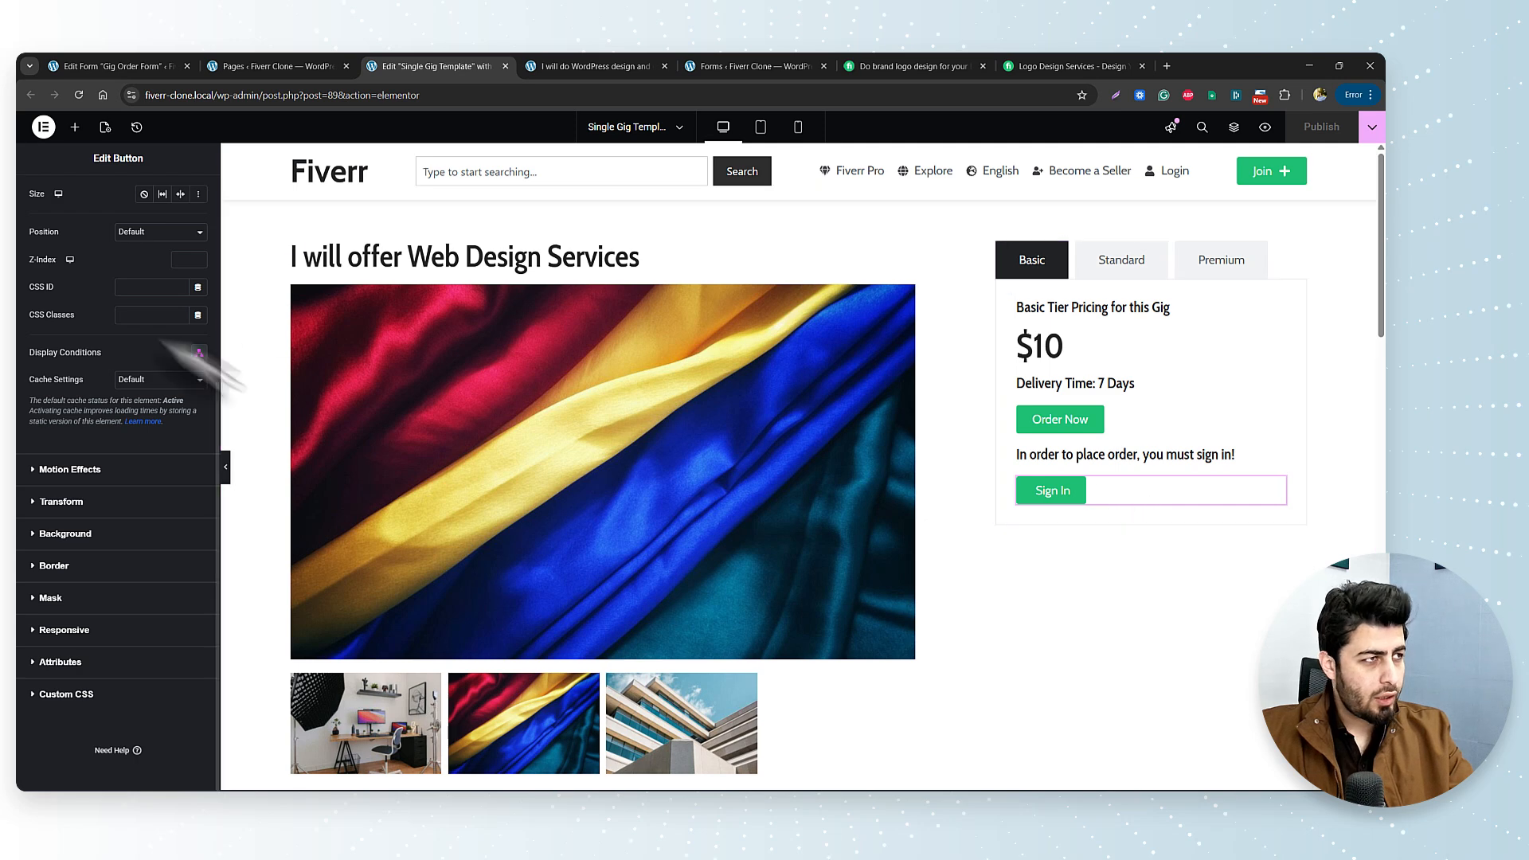
{"action": "scroll", "coordinate": [49, 238], "scroll_direction": "up", "scroll_amount": 5}
Try an Internal URL dynamic tag on the Sign In button's Link, then revert it to #order-area.
{"action": "left_click", "coordinate": [51, 199]}
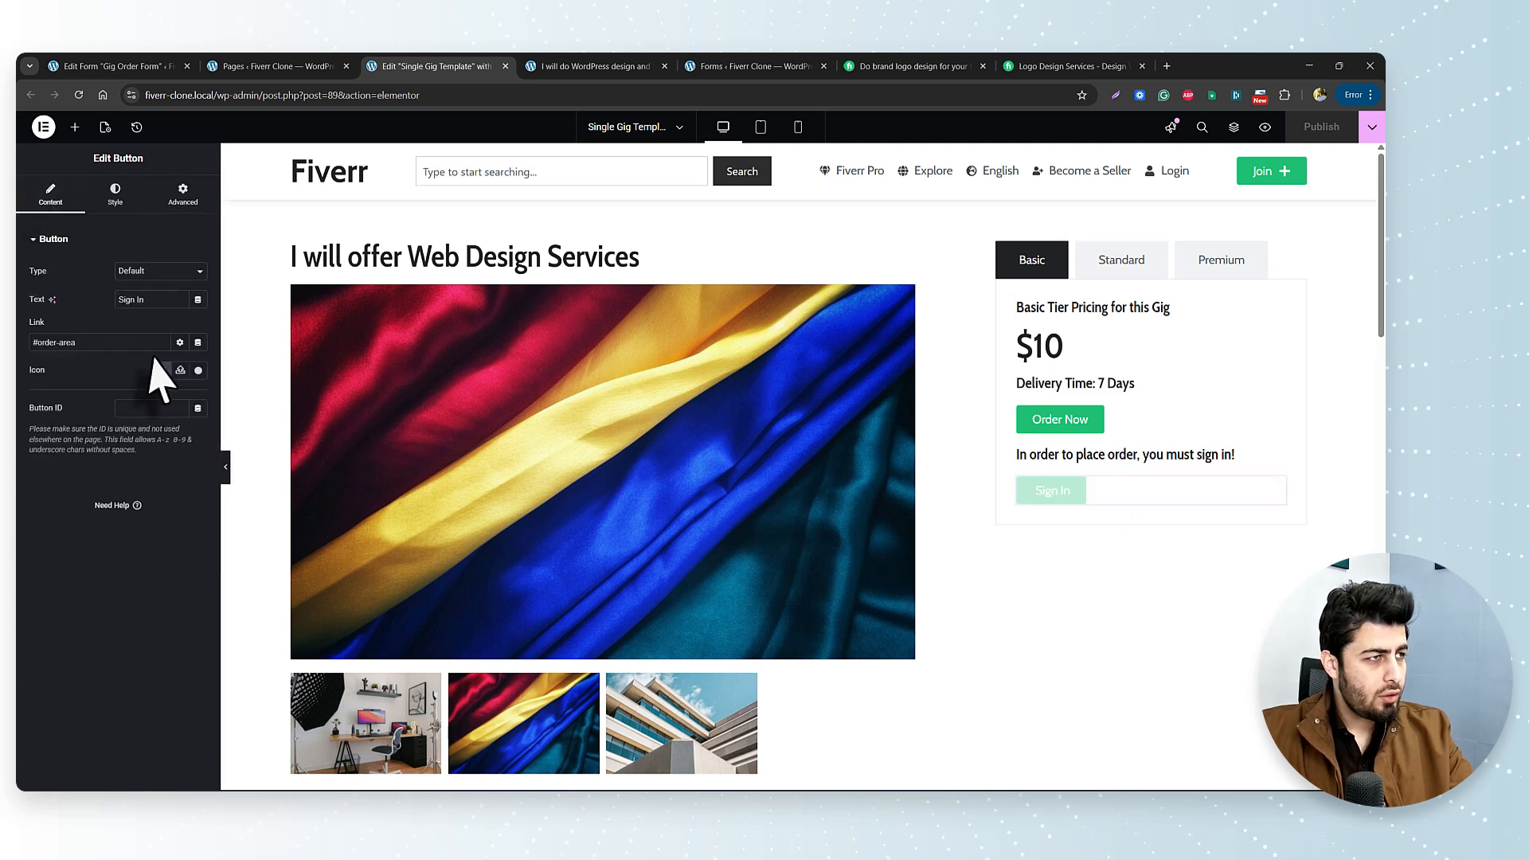
{"action": "left_click", "coordinate": [197, 343]}
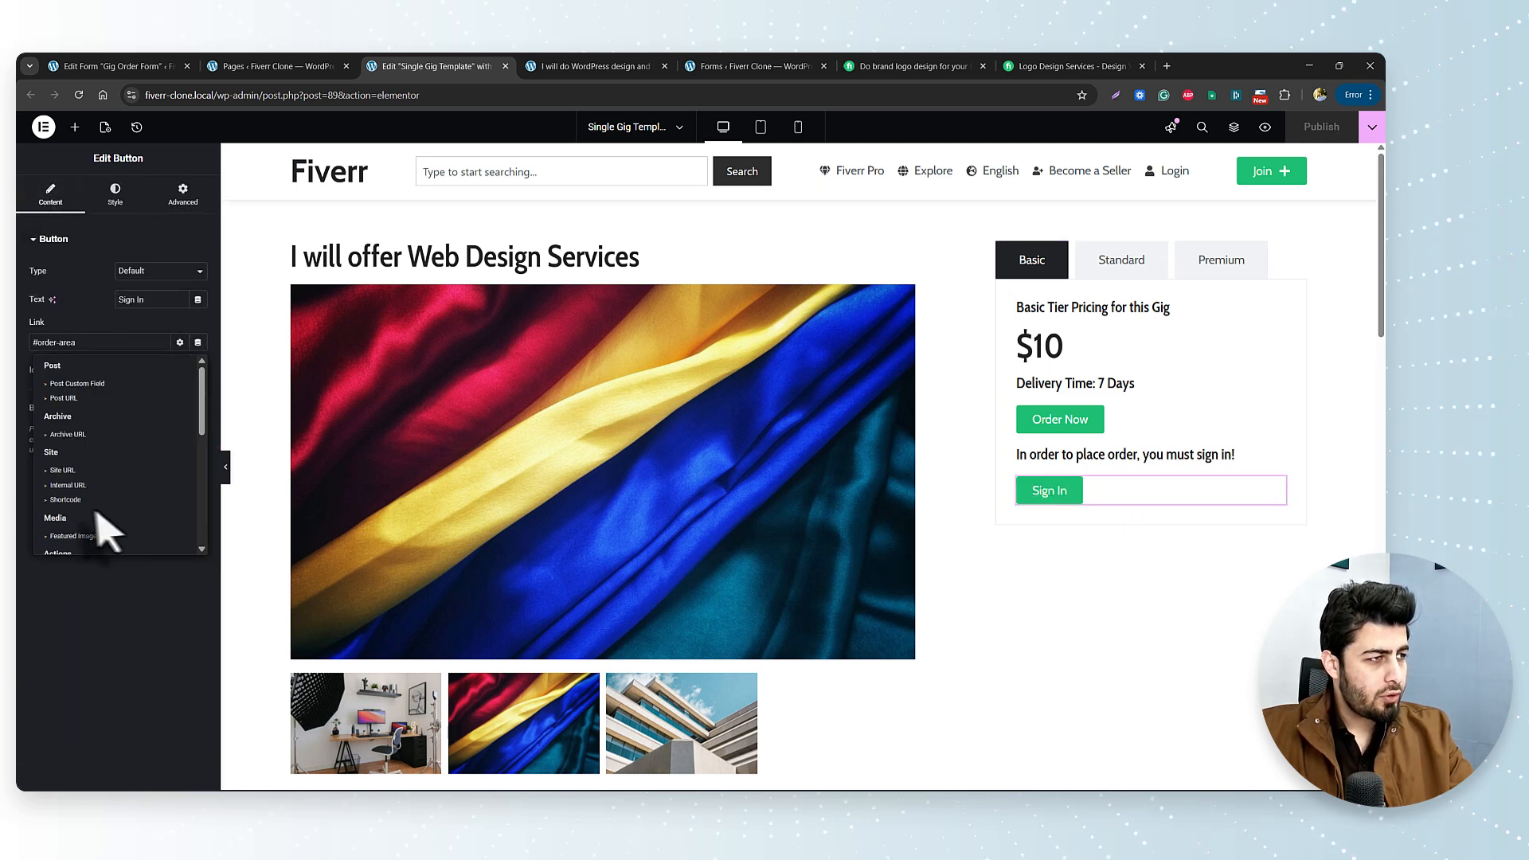
{"action": "left_click", "coordinate": [71, 503]}
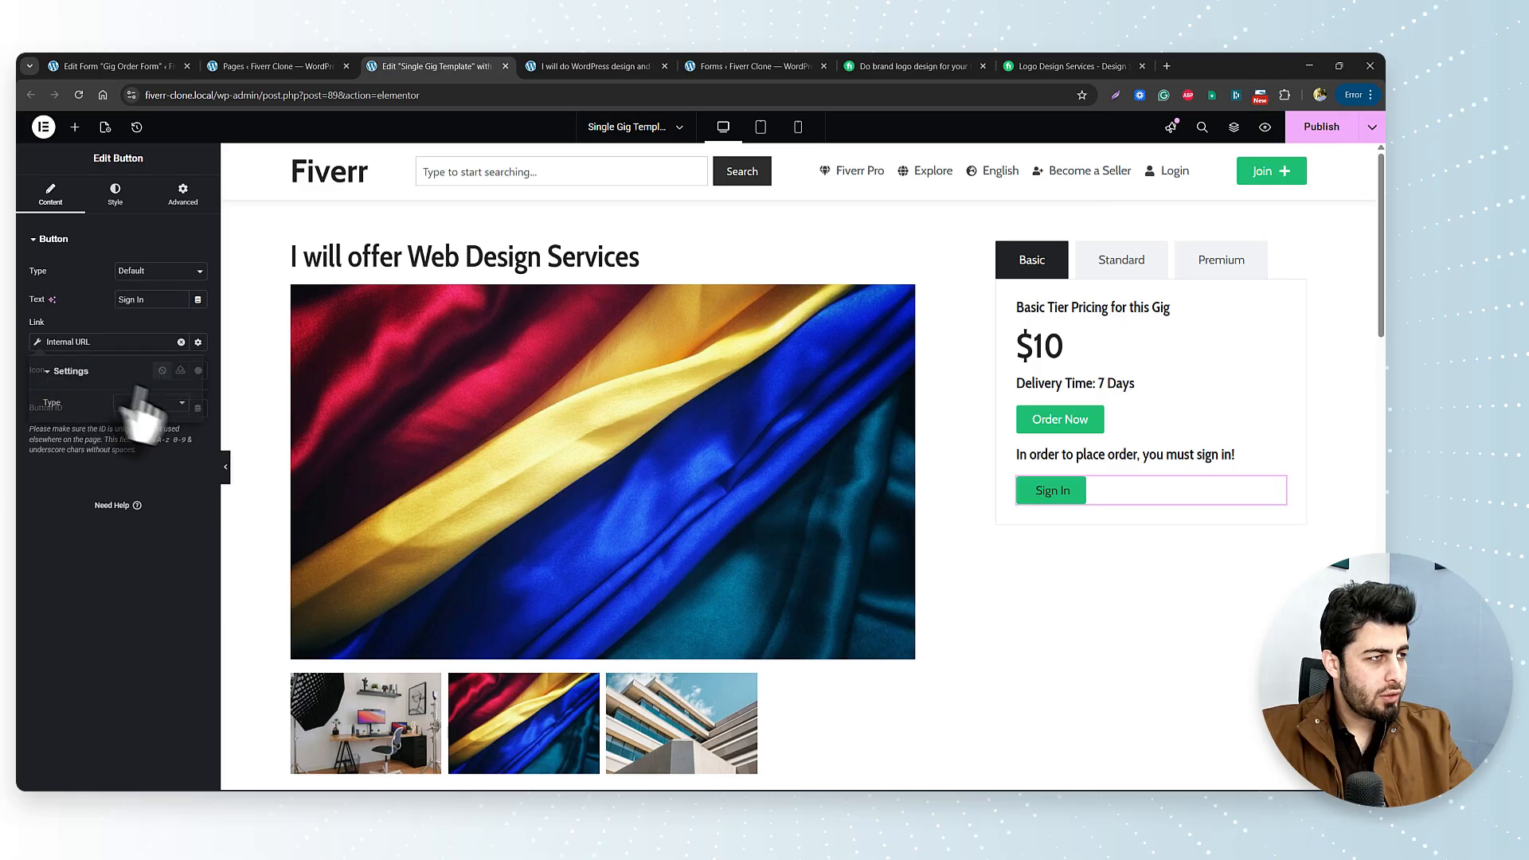
{"action": "left_click", "coordinate": [180, 342]}
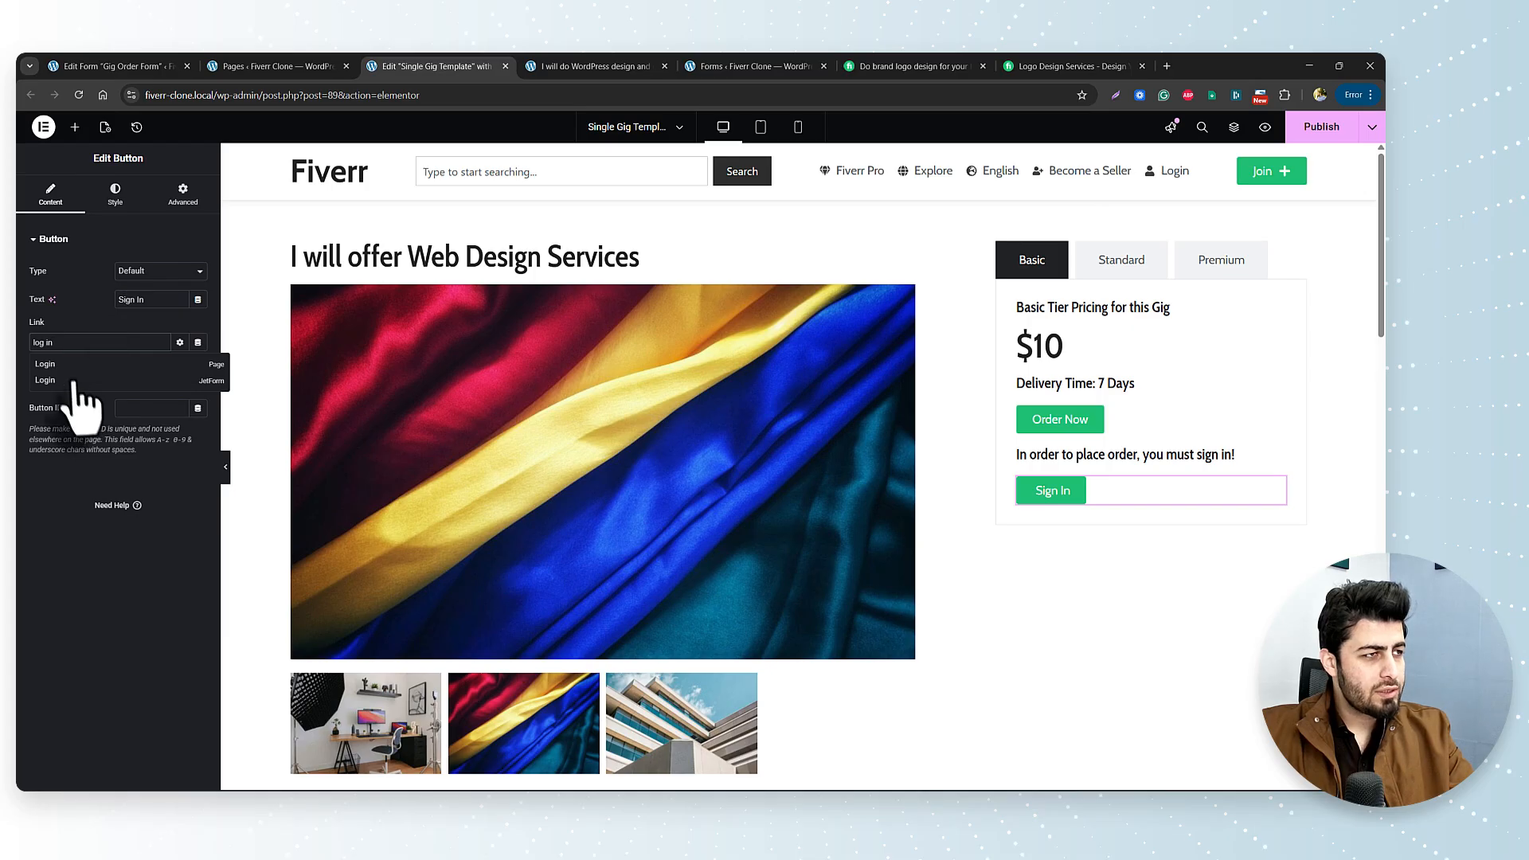
{"action": "left_click", "coordinate": [64, 367]}
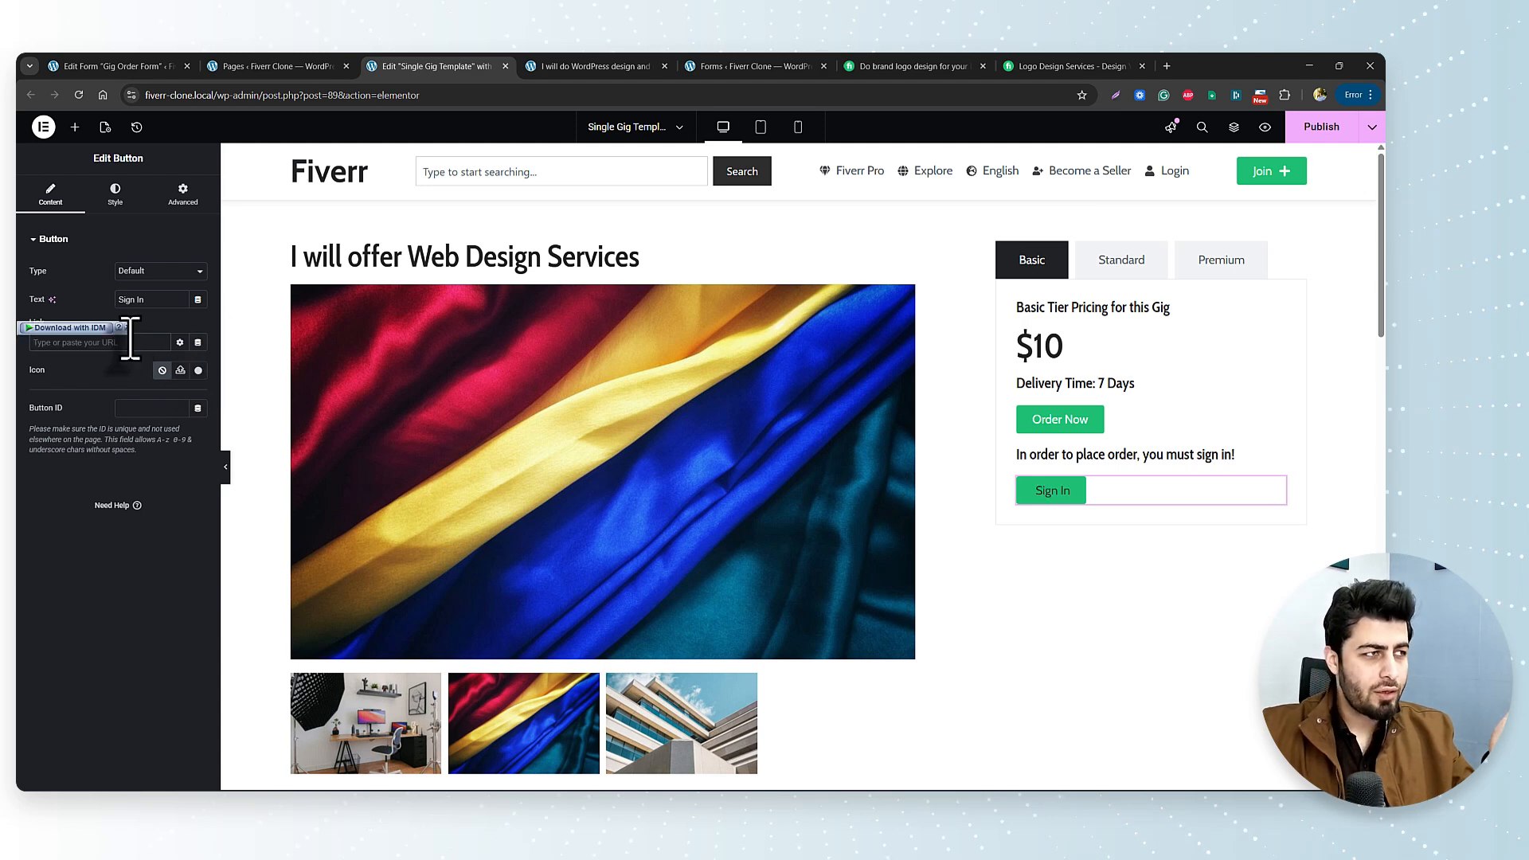
Set the Sign In link to an Internal URL of type Content, searching 'login' to pick the Login page.
{"action": "left_click", "coordinate": [197, 342]}
{"action": "left_click", "coordinate": [69, 512]}
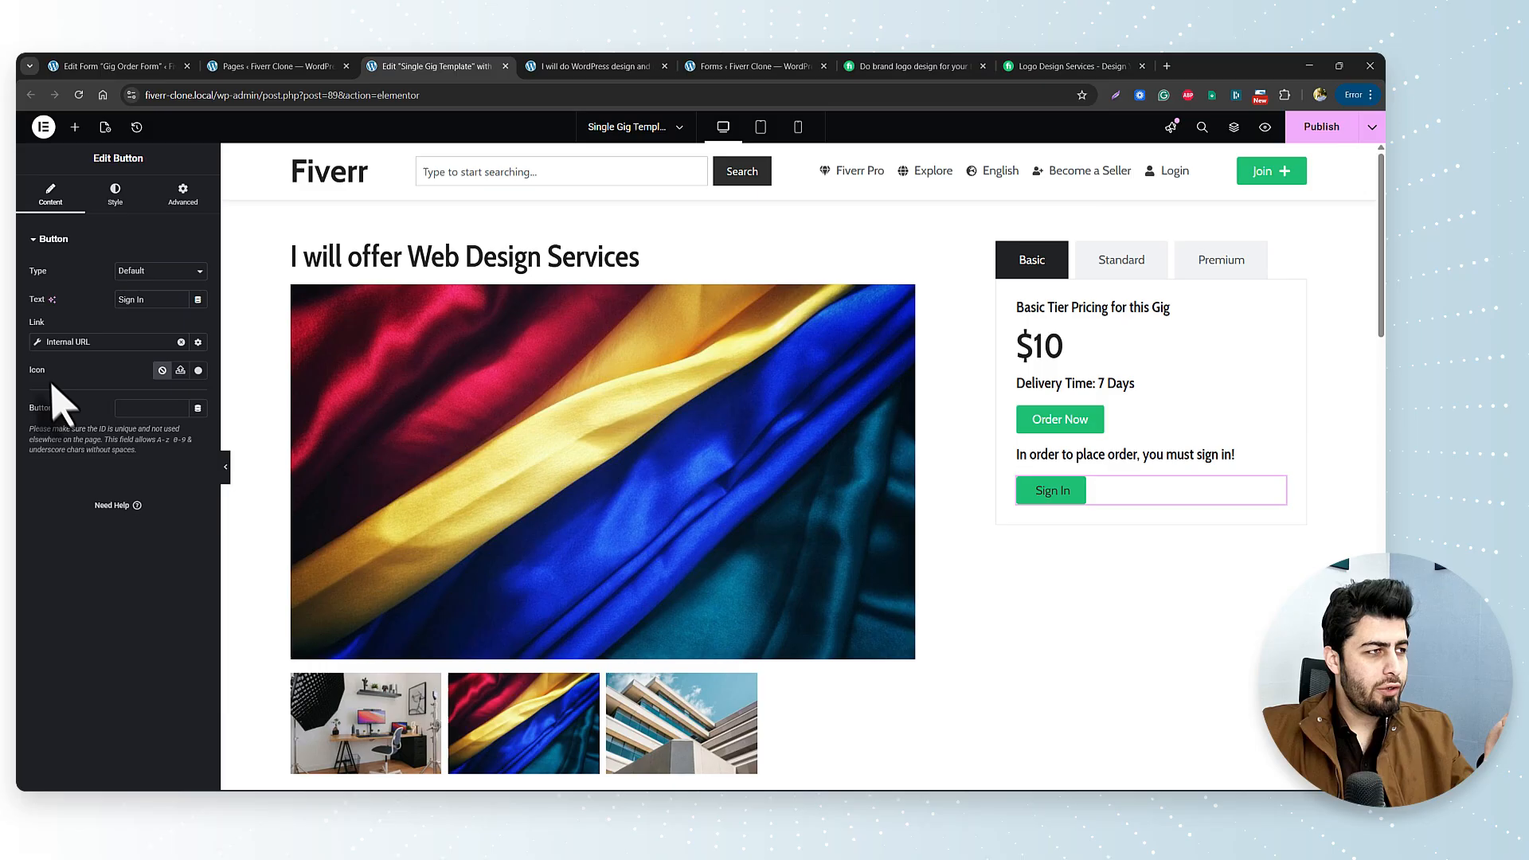
{"action": "left_click", "coordinate": [37, 343]}
{"action": "left_click", "coordinate": [134, 419]}
{"action": "left_click", "coordinate": [109, 446]}
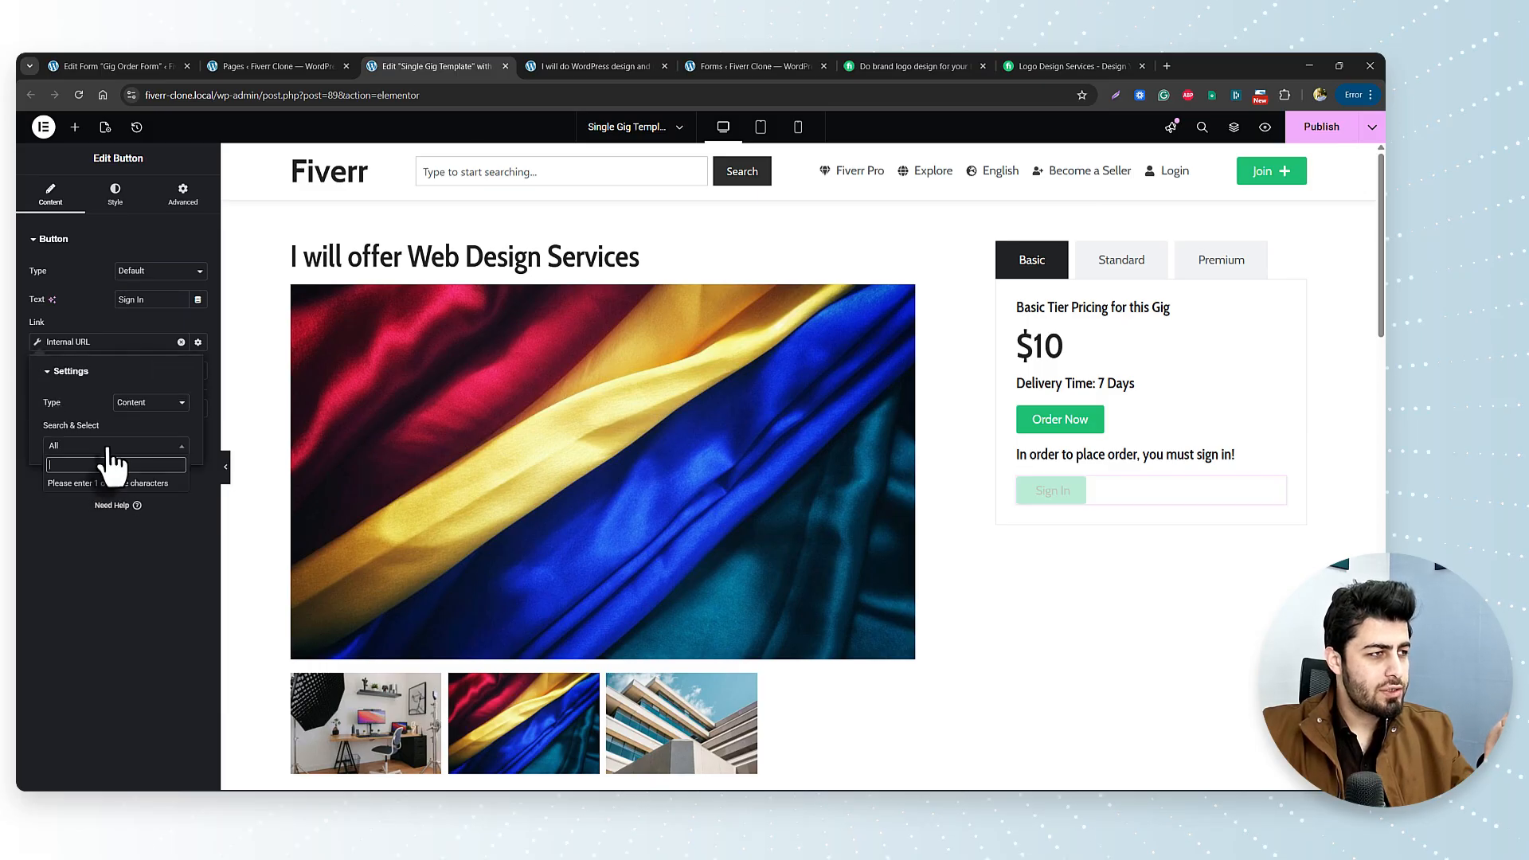
{"action": "type", "text": "lo"}
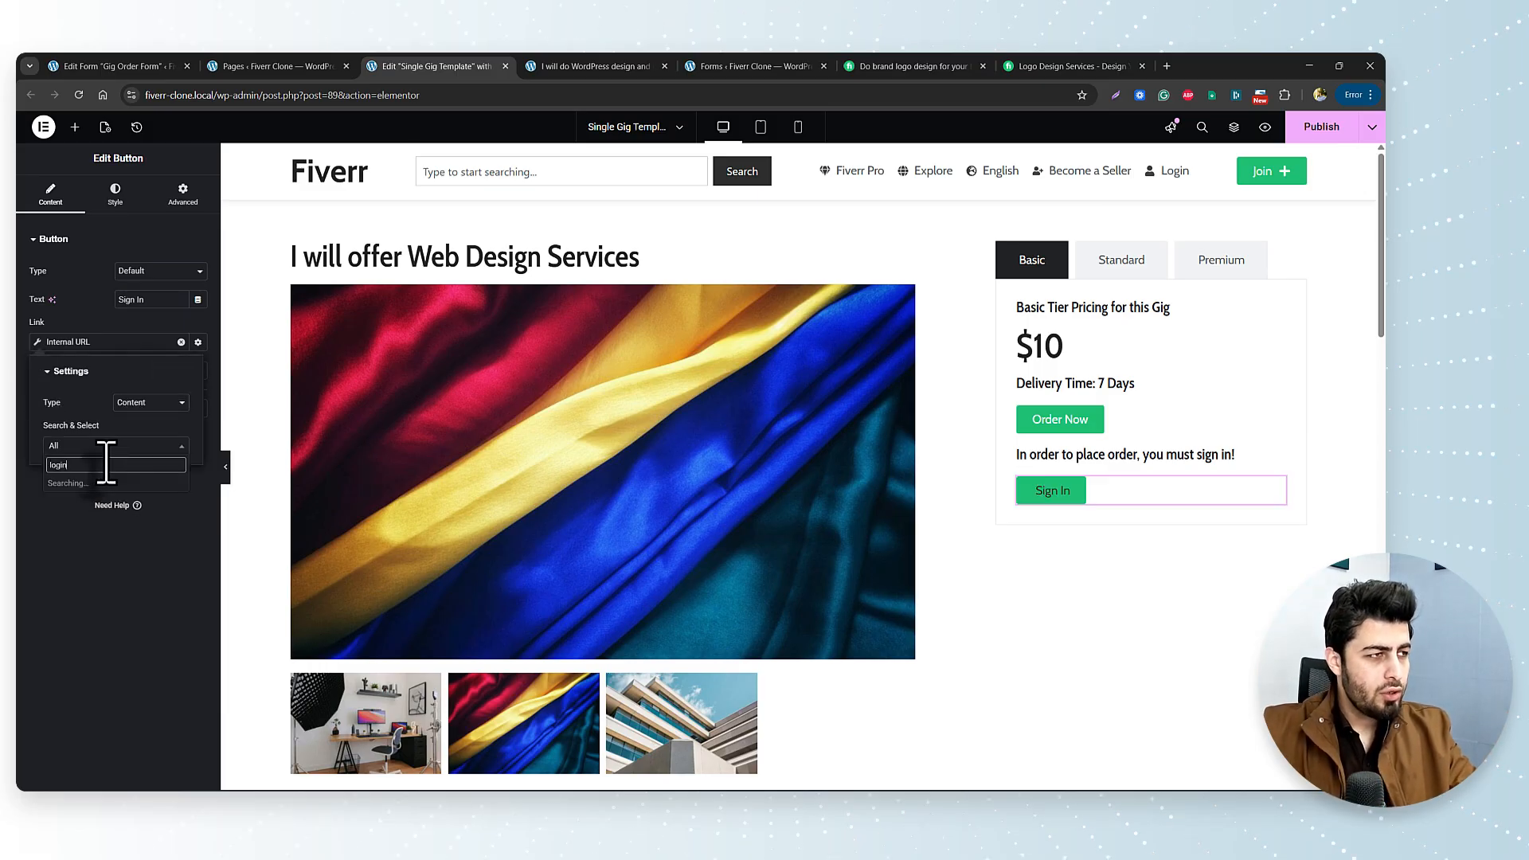
{"action": "type", "text": "gin"}
{"action": "left_click", "coordinate": [88, 503]}
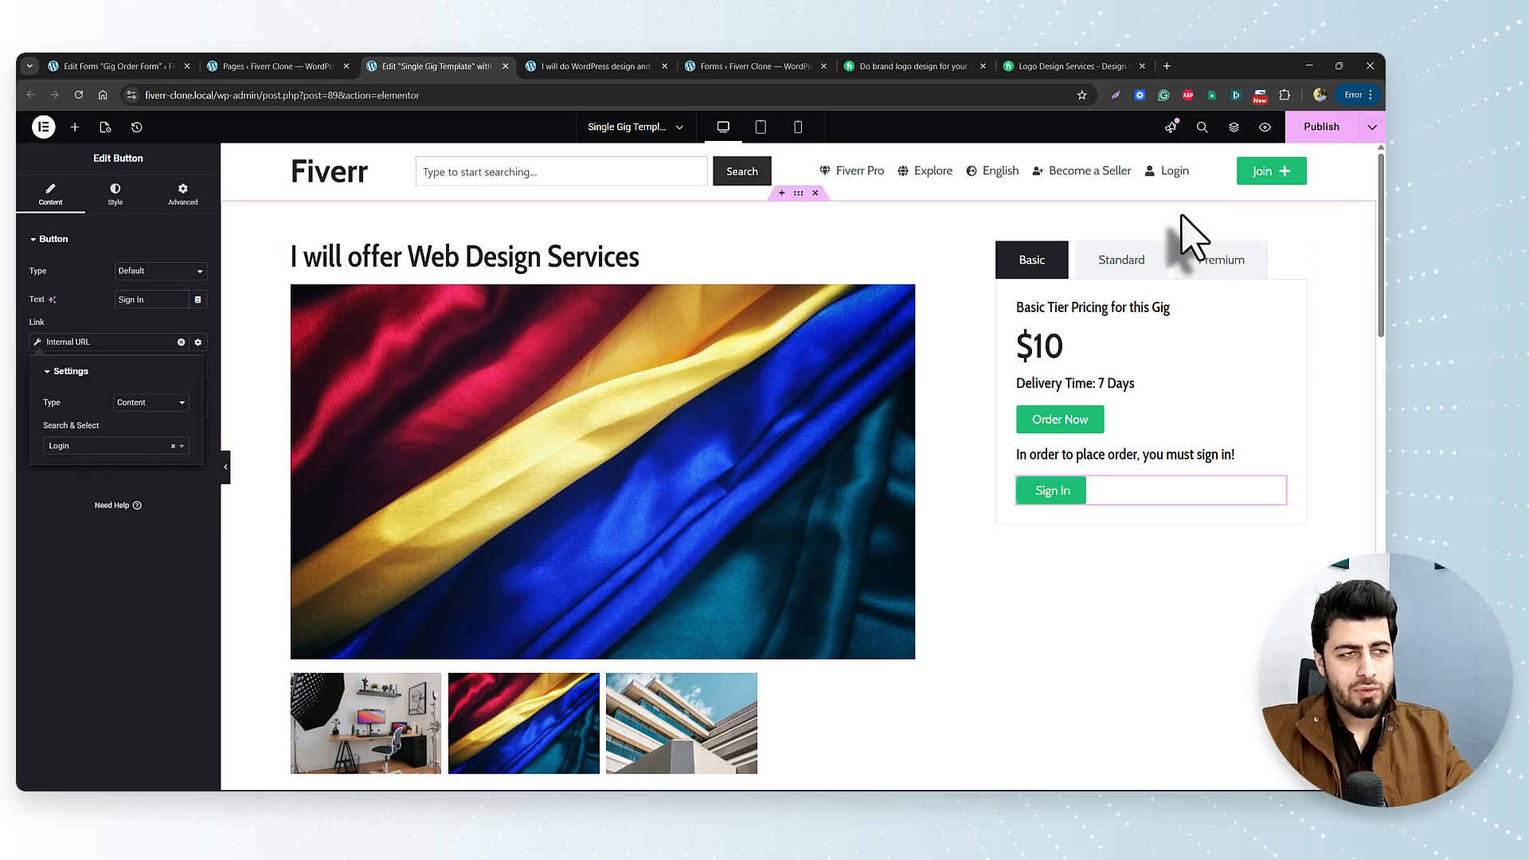
Publish the Single Gig Template changes.
{"action": "left_click", "coordinate": [1334, 132]}
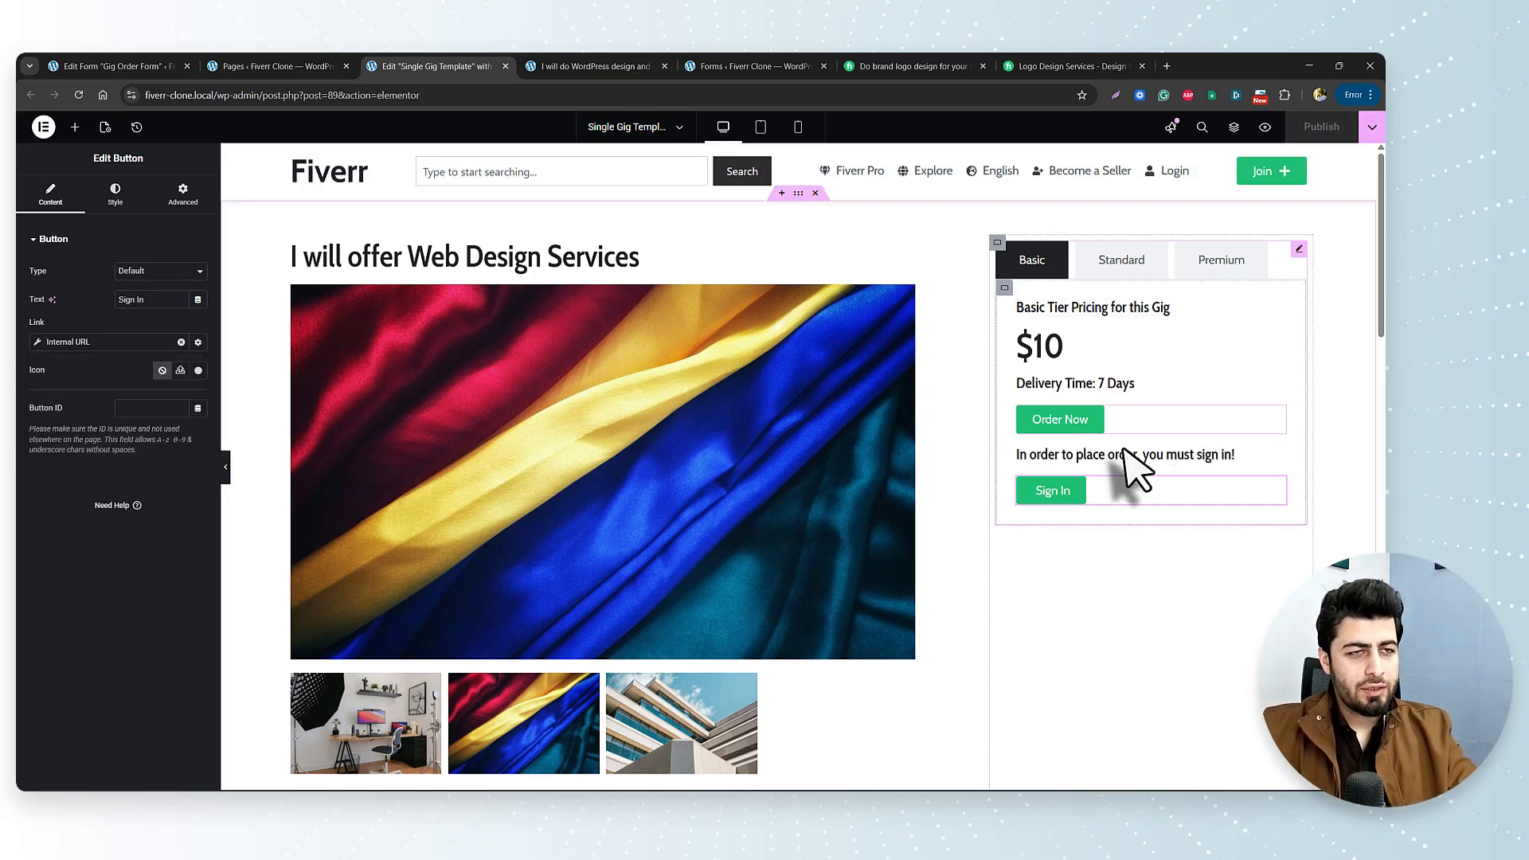
{"action": "scroll", "coordinate": [884, 549], "scroll_direction": "down", "scroll_amount": 2}
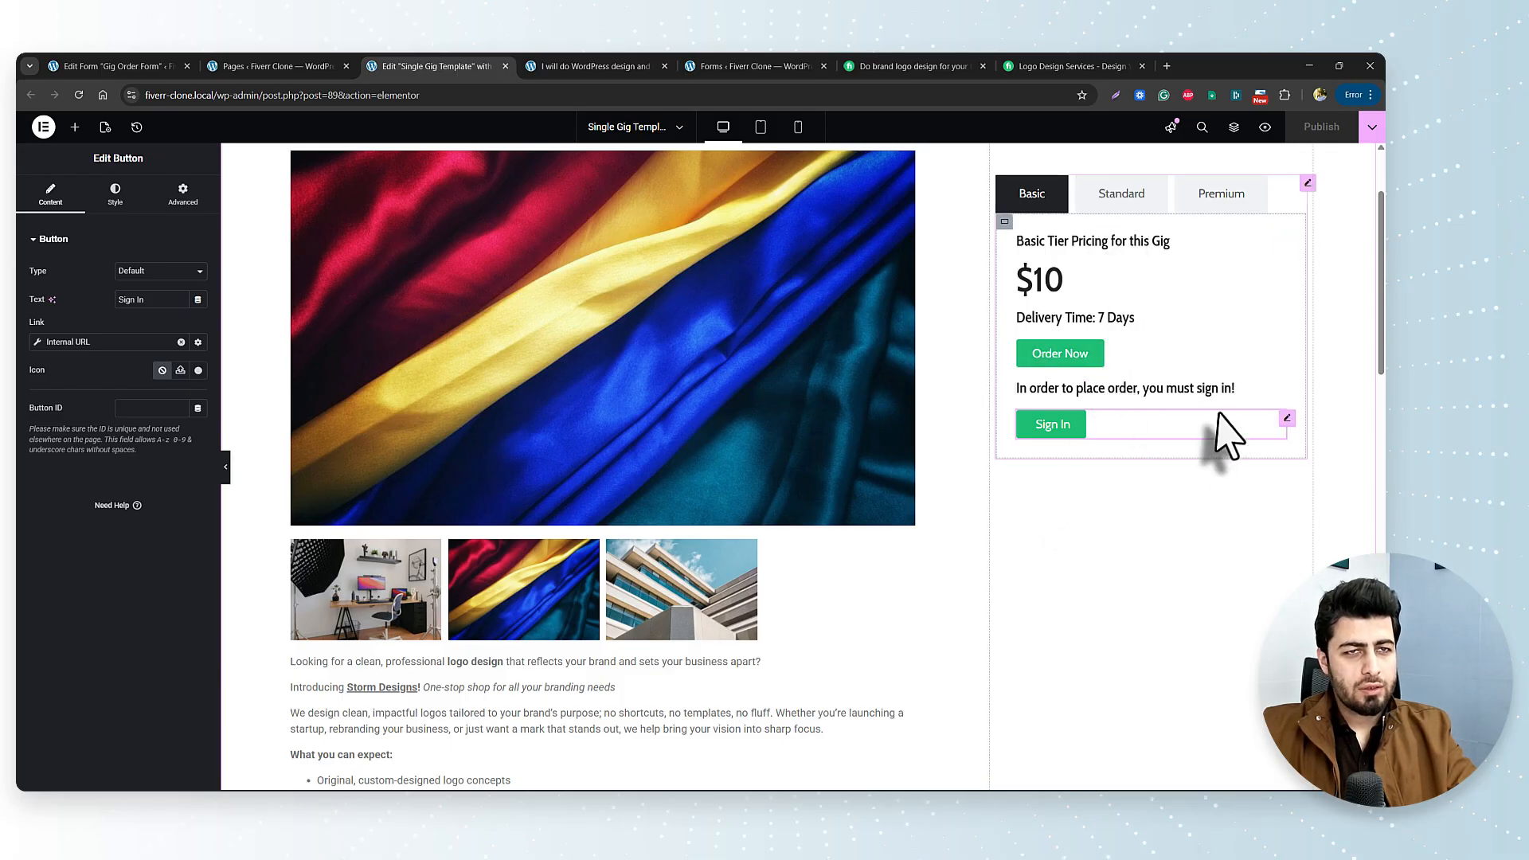
{"action": "scroll", "coordinate": [1155, 398], "scroll_direction": "up", "scroll_amount": 2}
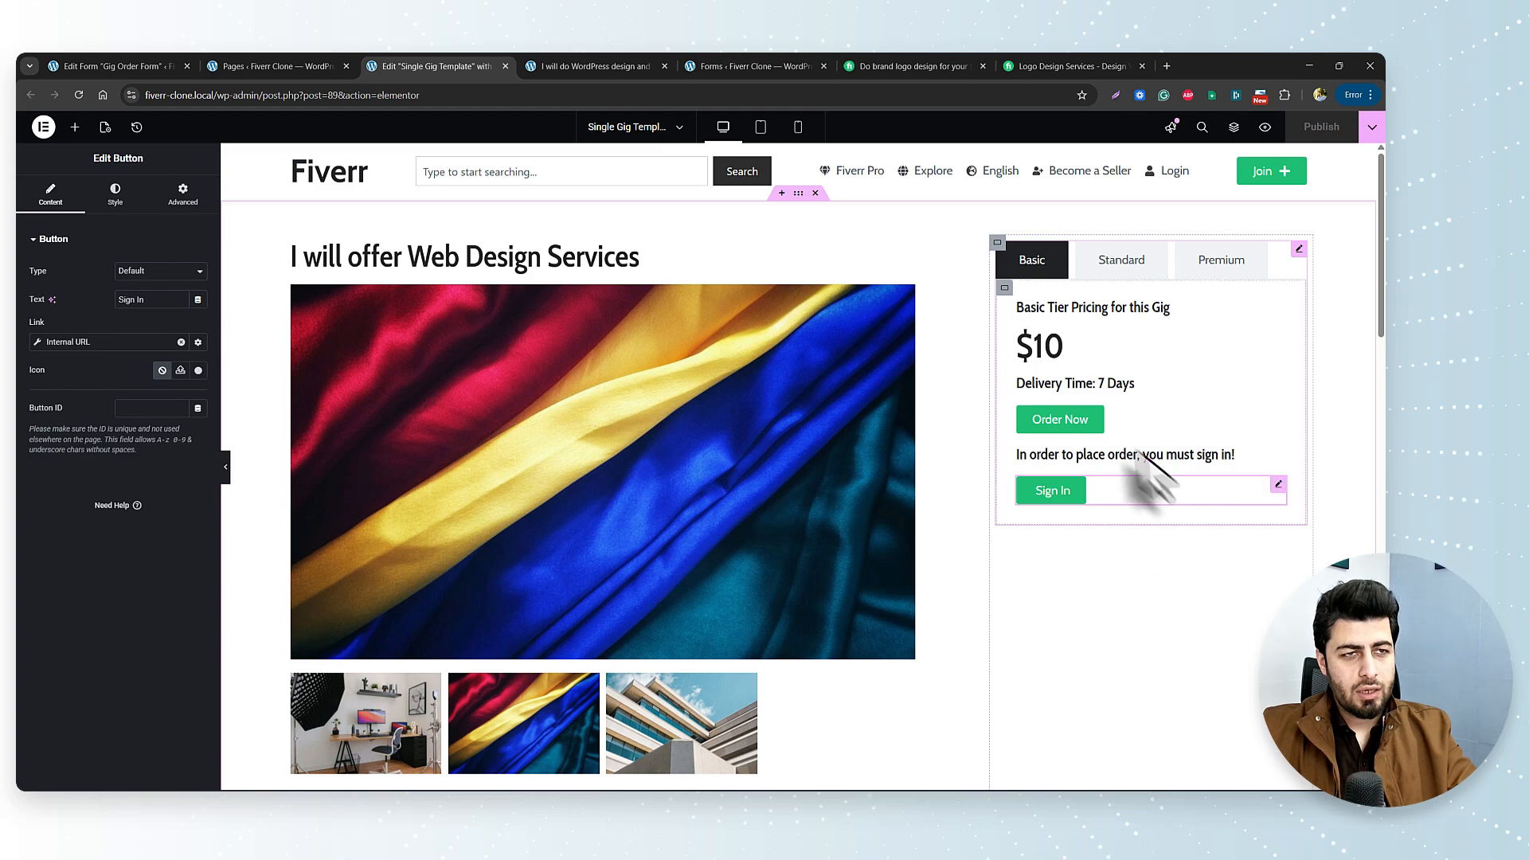
{"action": "scroll", "coordinate": [915, 536], "scroll_direction": "down", "scroll_amount": 12}
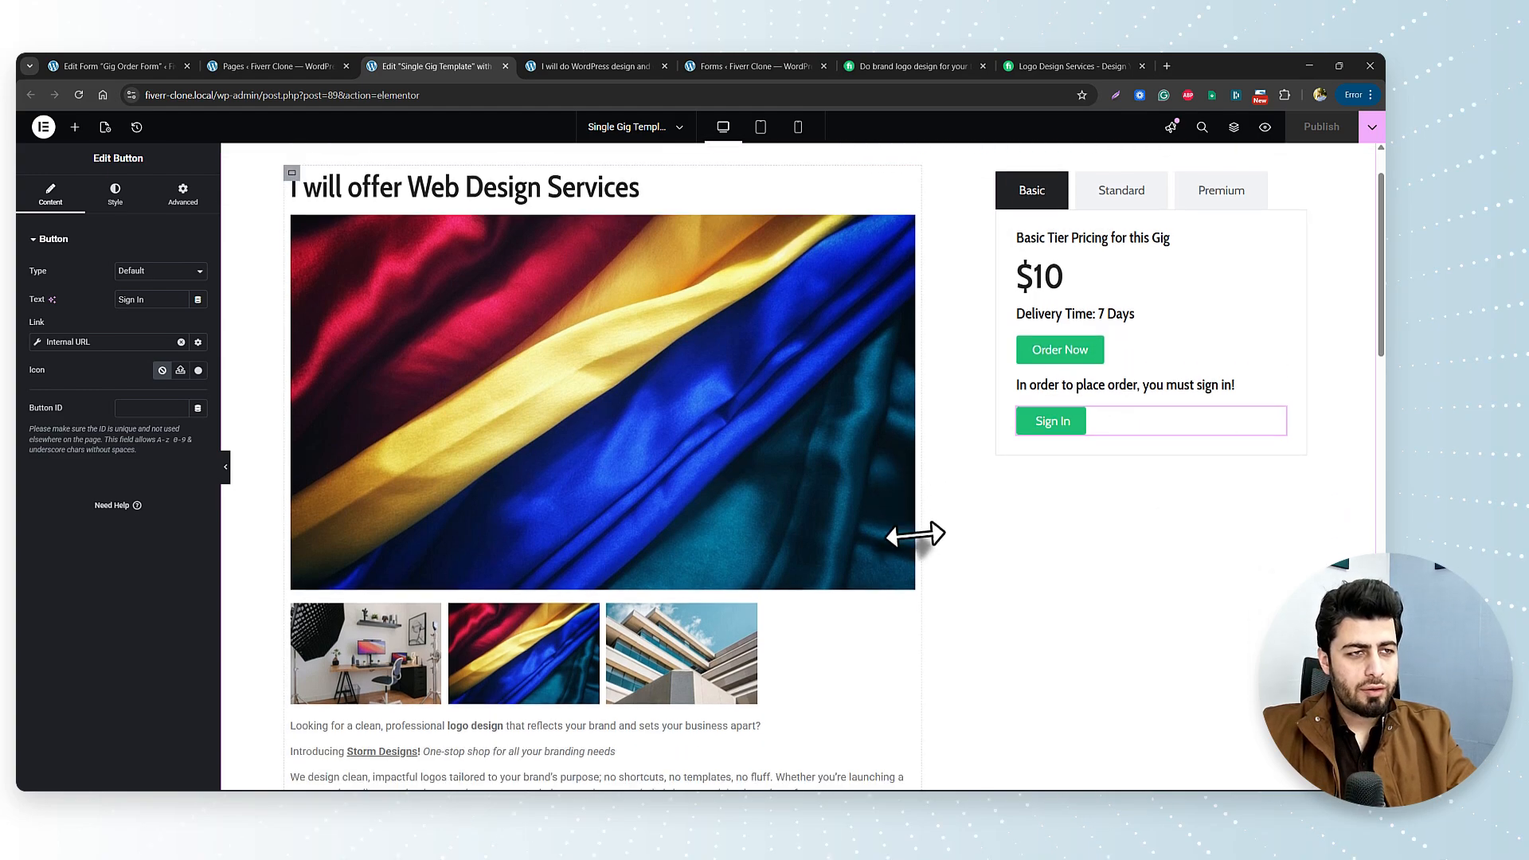
{"action": "scroll", "coordinate": [914, 535], "scroll_direction": "up", "scroll_amount": 1}
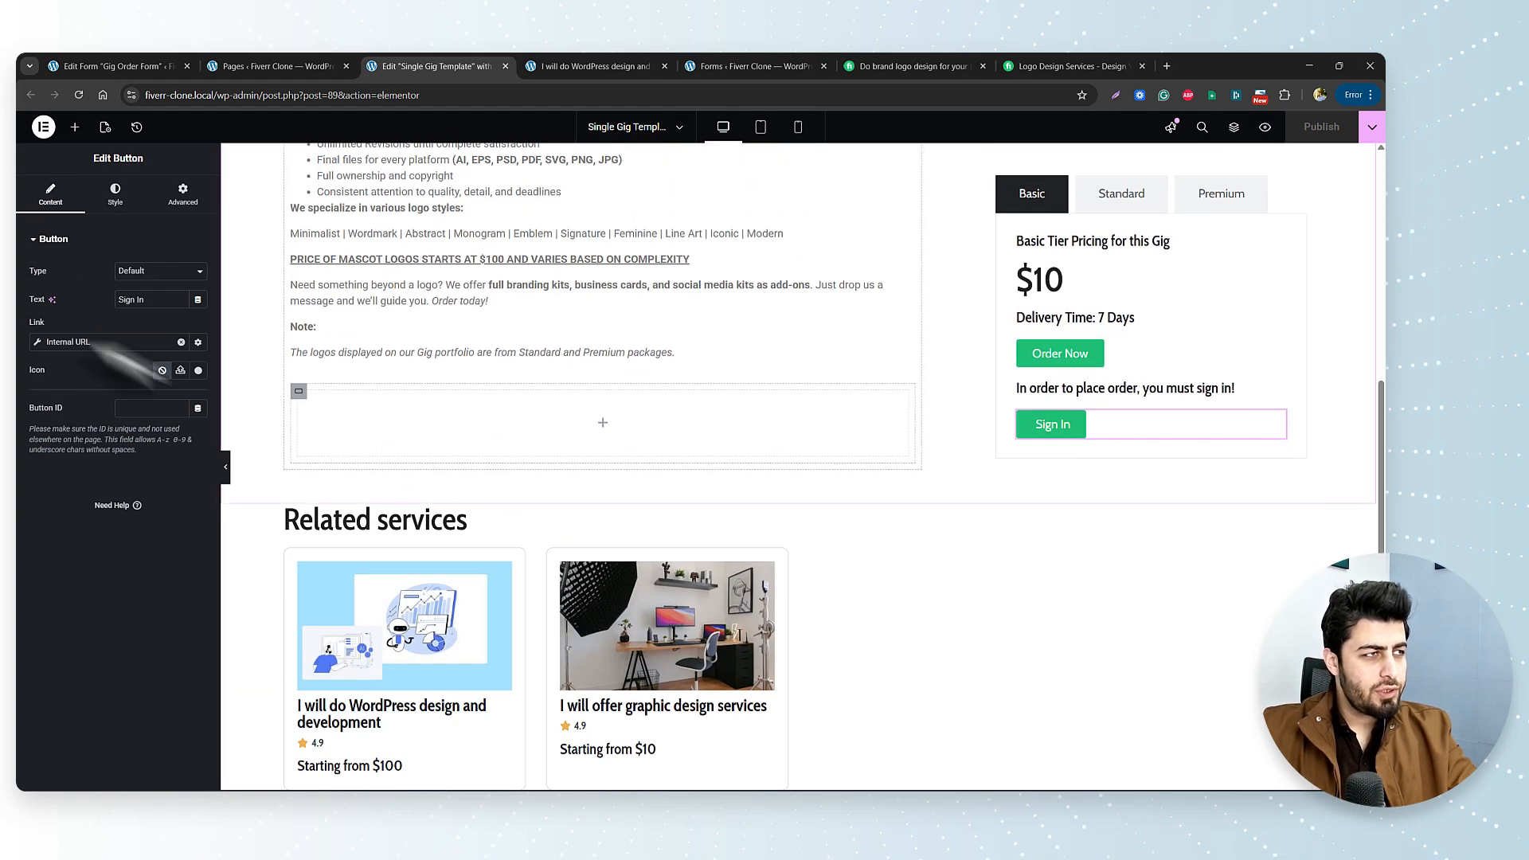
Add a Heading titled 'Order Placement Form' into the empty order-area container below the description.
{"action": "left_click", "coordinate": [76, 132]}
{"action": "scroll", "coordinate": [130, 581], "scroll_direction": "down", "scroll_amount": 3}
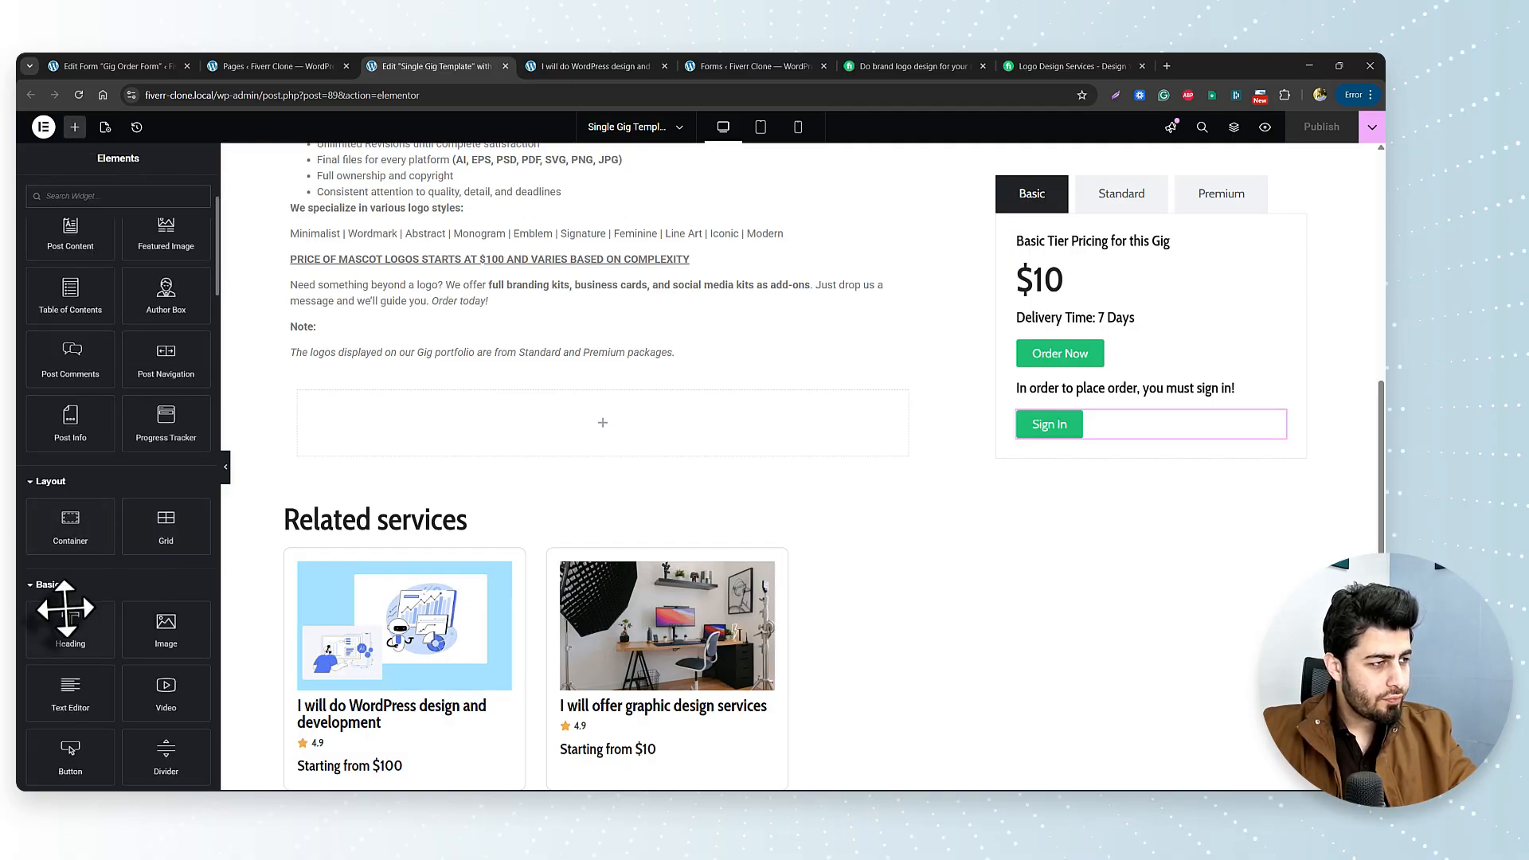
{"action": "left_click_drag", "start_coordinate": [65, 609], "coordinate": [522, 430]}
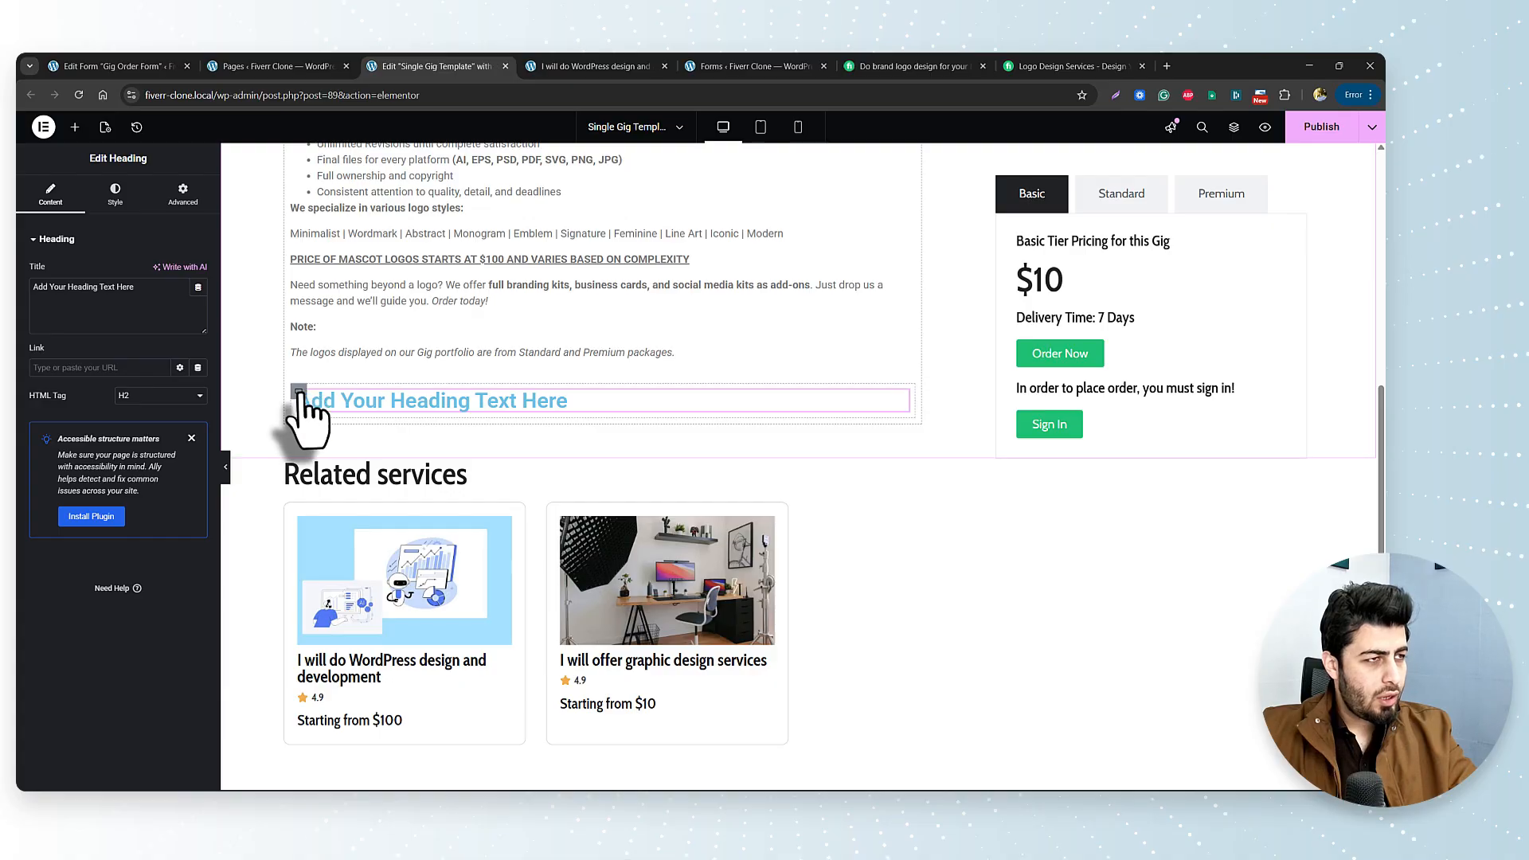
{"action": "left_click", "coordinate": [299, 391]}
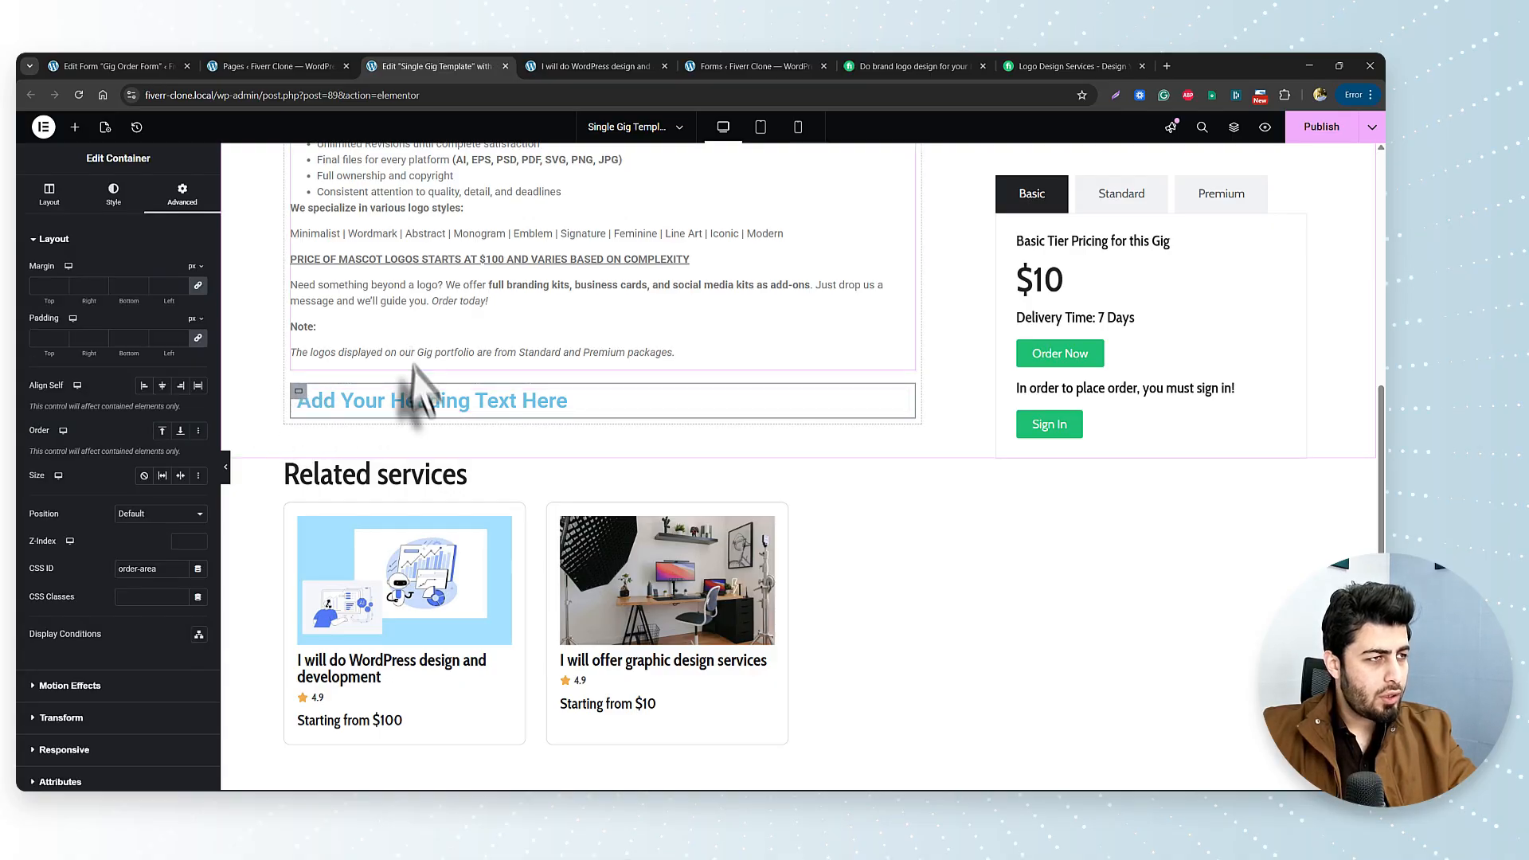
{"action": "left_click", "coordinate": [114, 193]}
{"action": "left_click", "coordinate": [182, 195]}
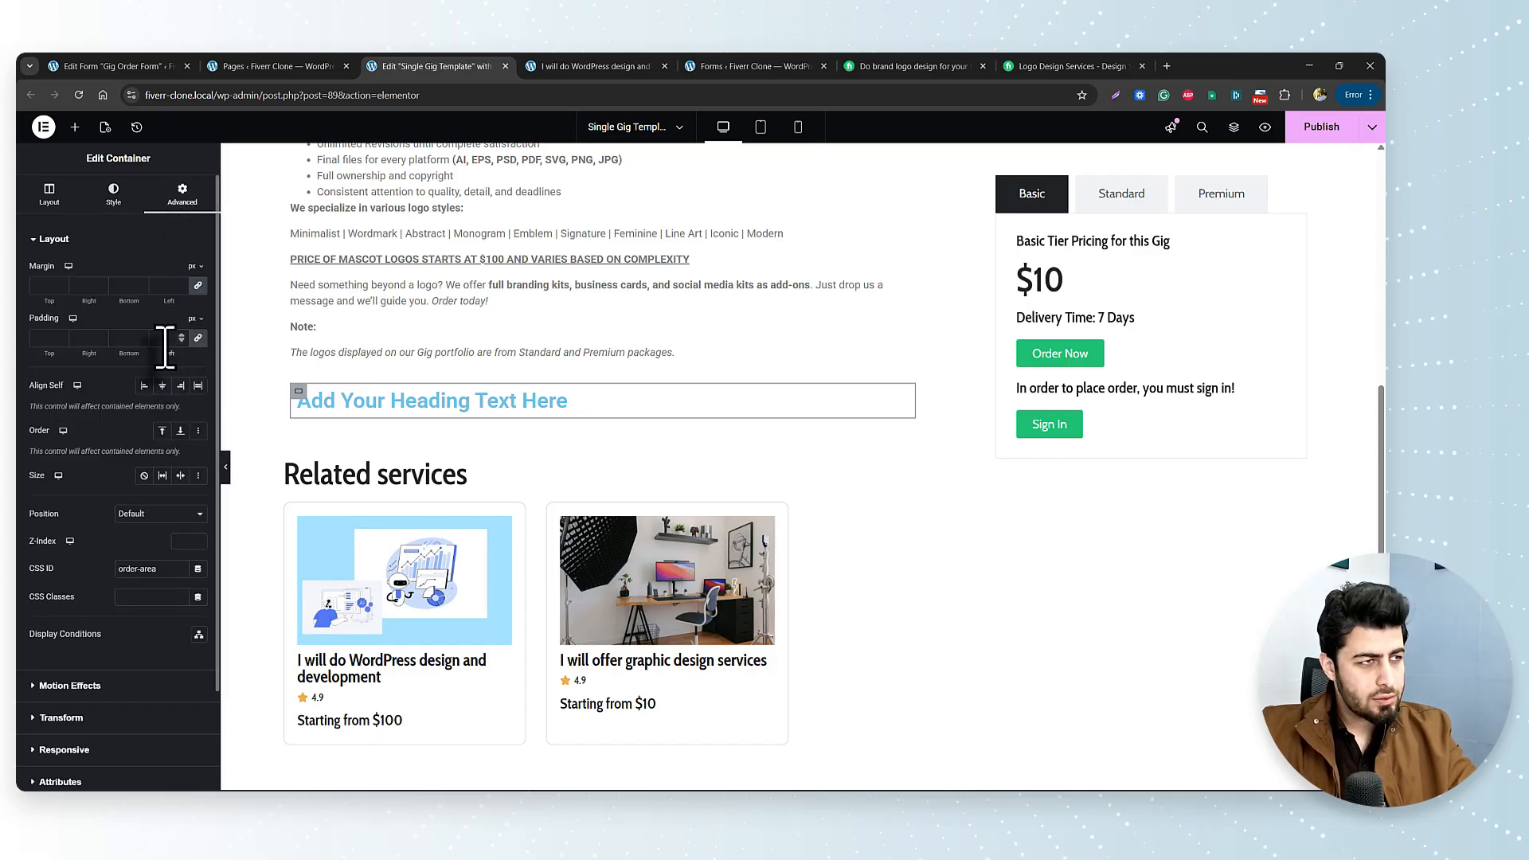
{"action": "left_click", "coordinate": [350, 414]}
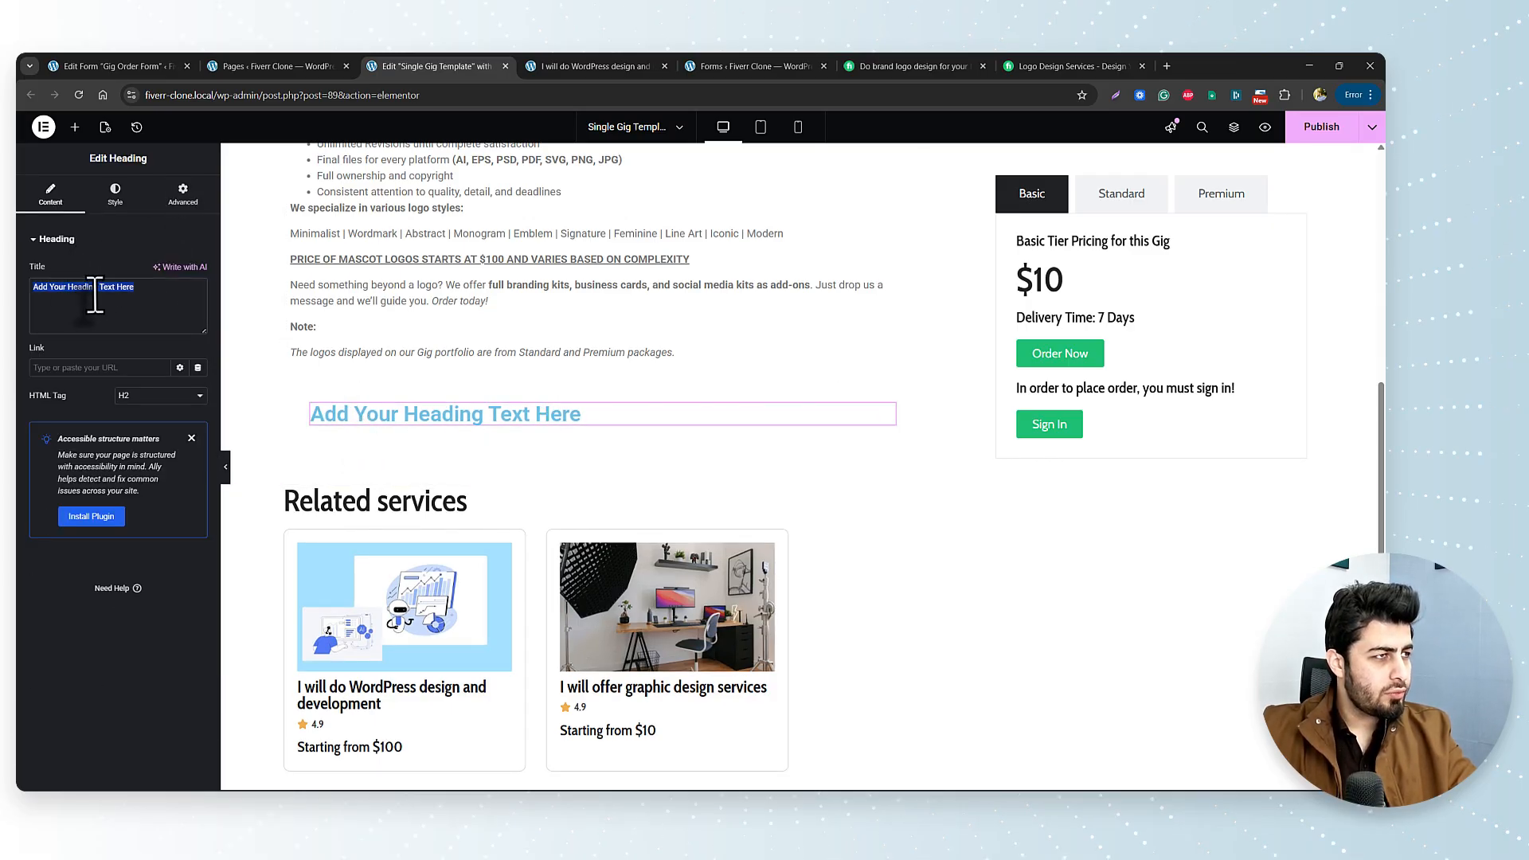
{"action": "type", "text": "Order Placement Form"}
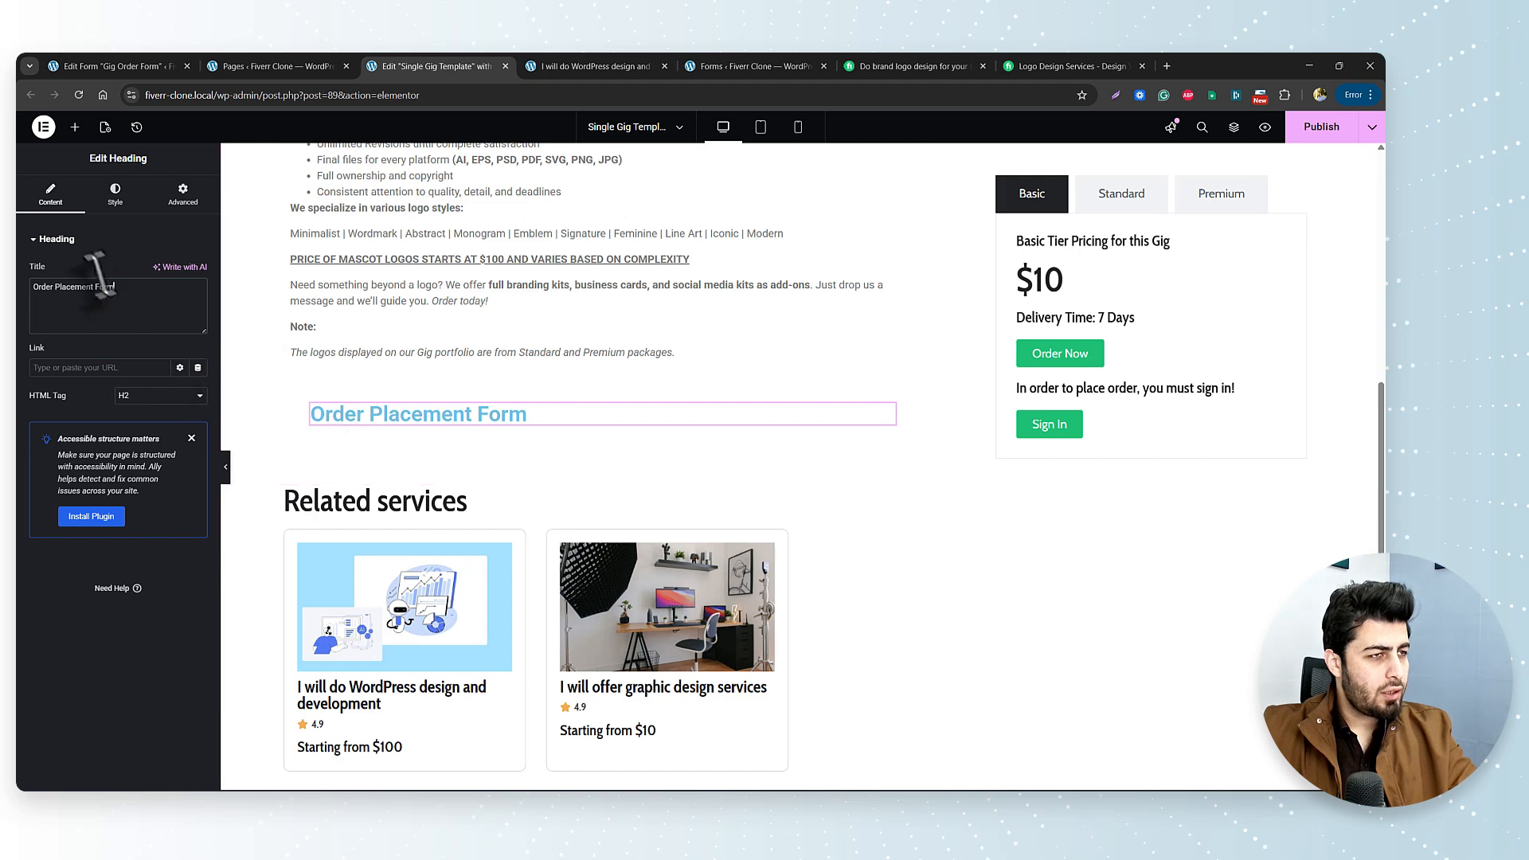
Style the heading with the H1 Cabin C 46px global font and black global text colour.
{"action": "left_click", "coordinate": [115, 194]}
{"action": "left_click", "coordinate": [180, 309]}
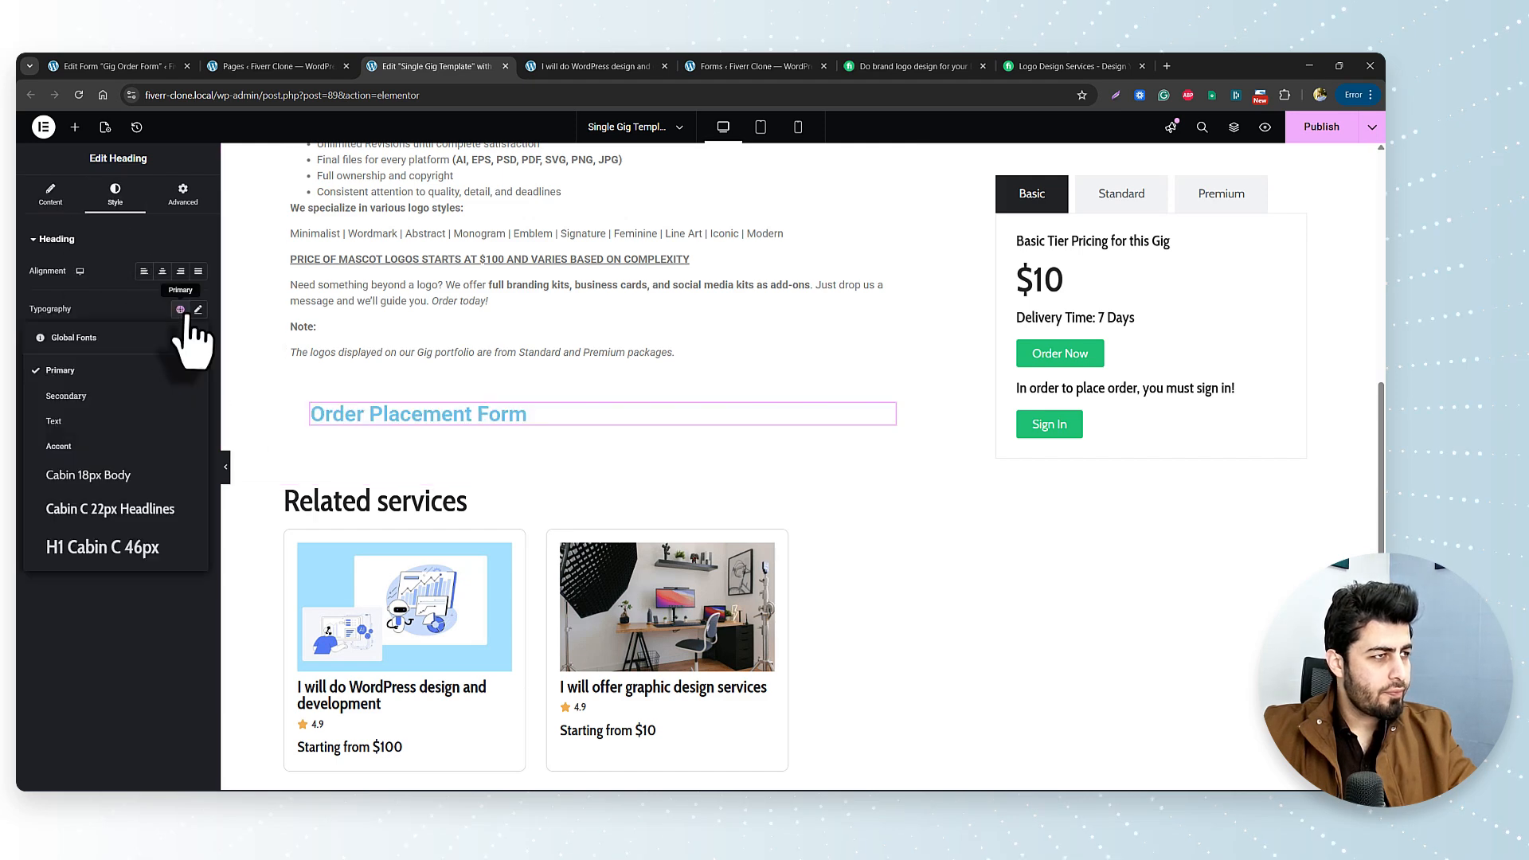
{"action": "left_click", "coordinate": [143, 549]}
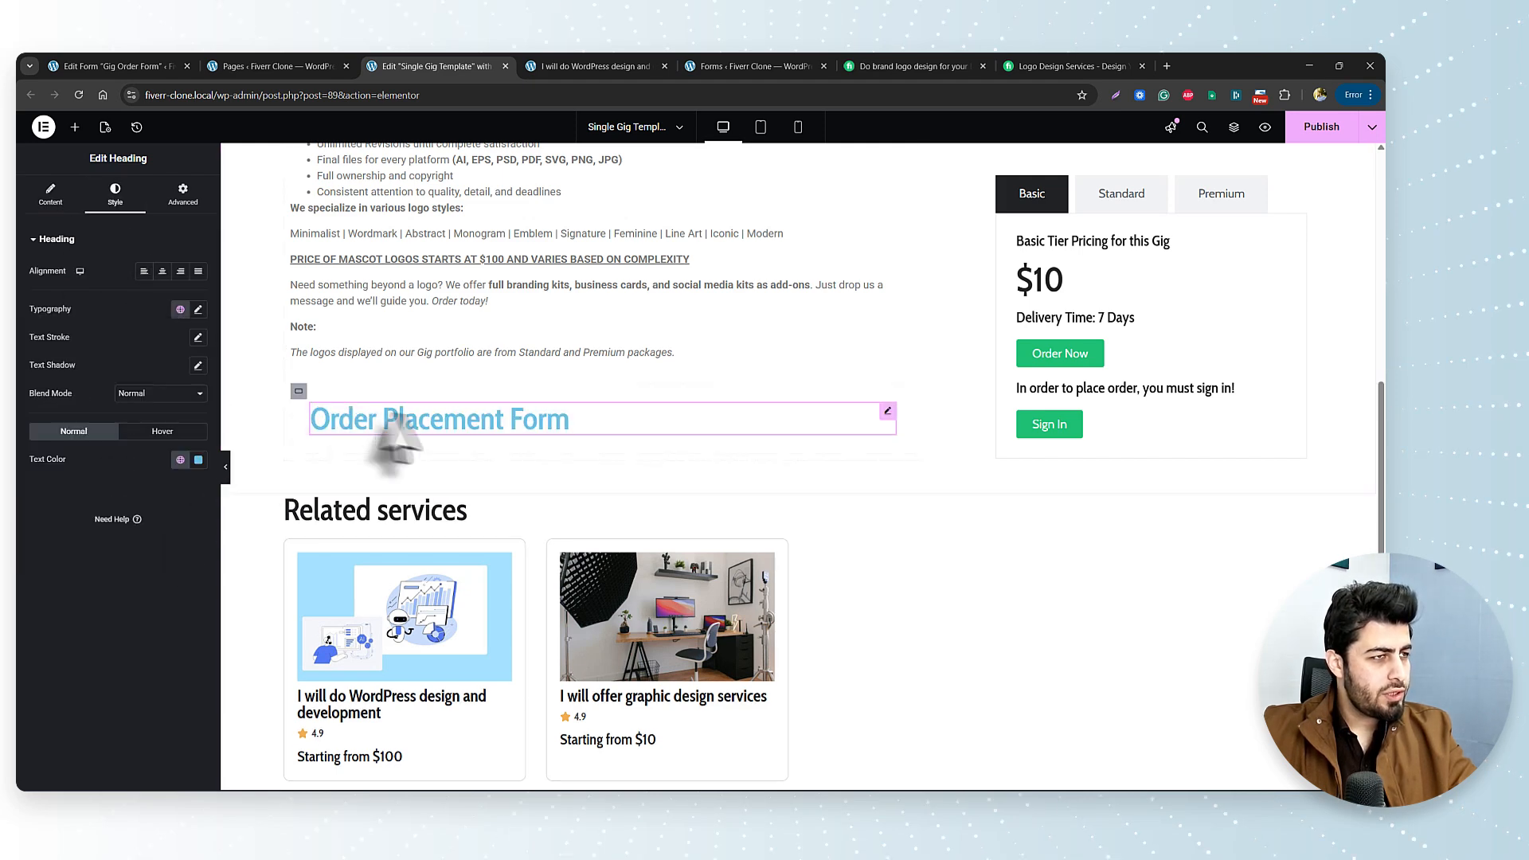
{"action": "left_click", "coordinate": [180, 310]}
{"action": "left_click", "coordinate": [180, 310]}
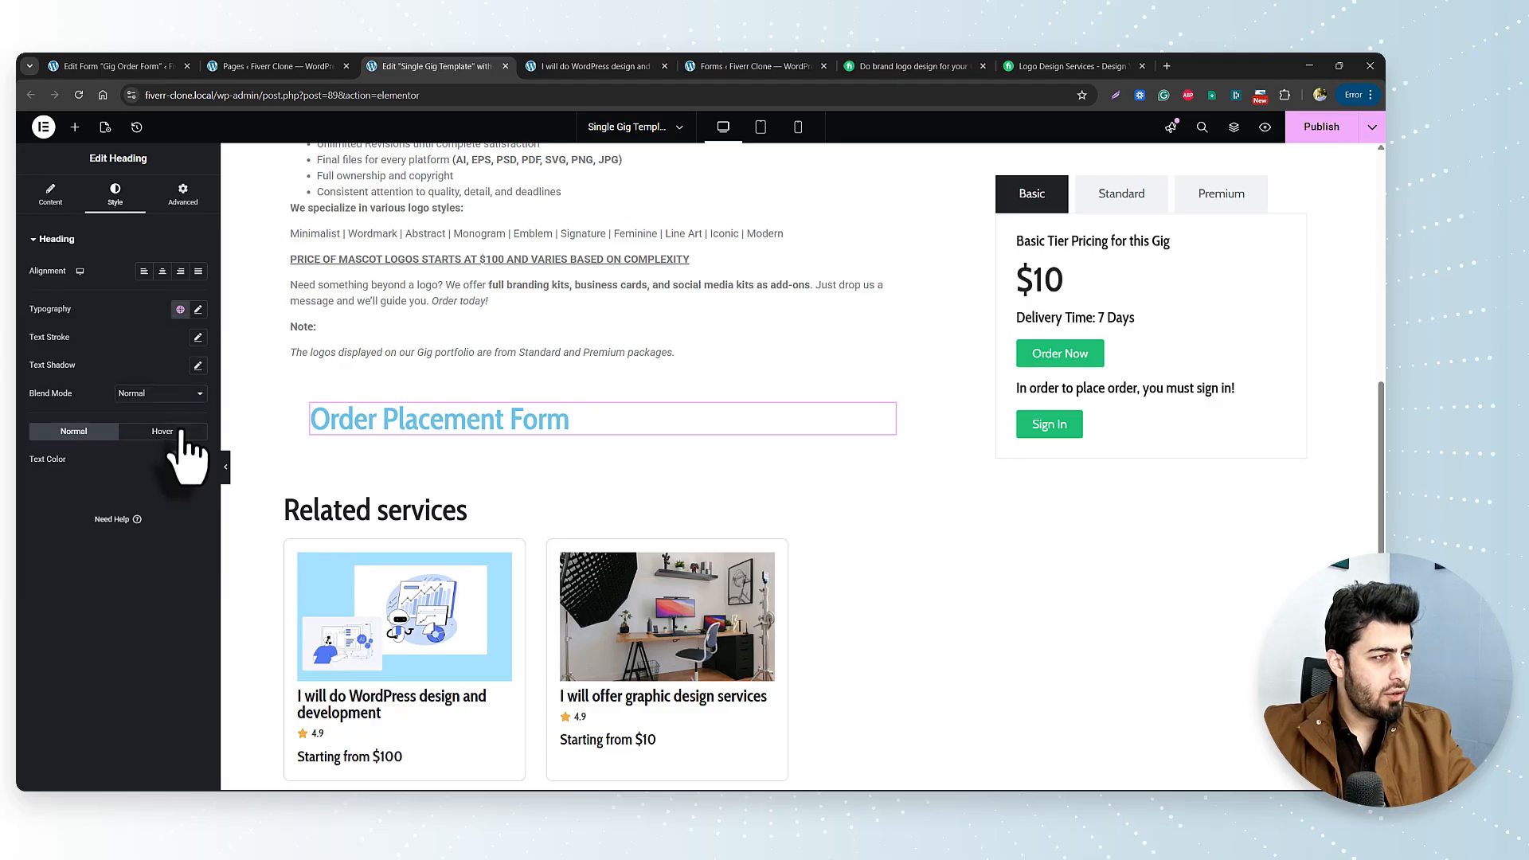
{"action": "left_click", "coordinate": [180, 459]}
{"action": "left_click", "coordinate": [112, 740]}
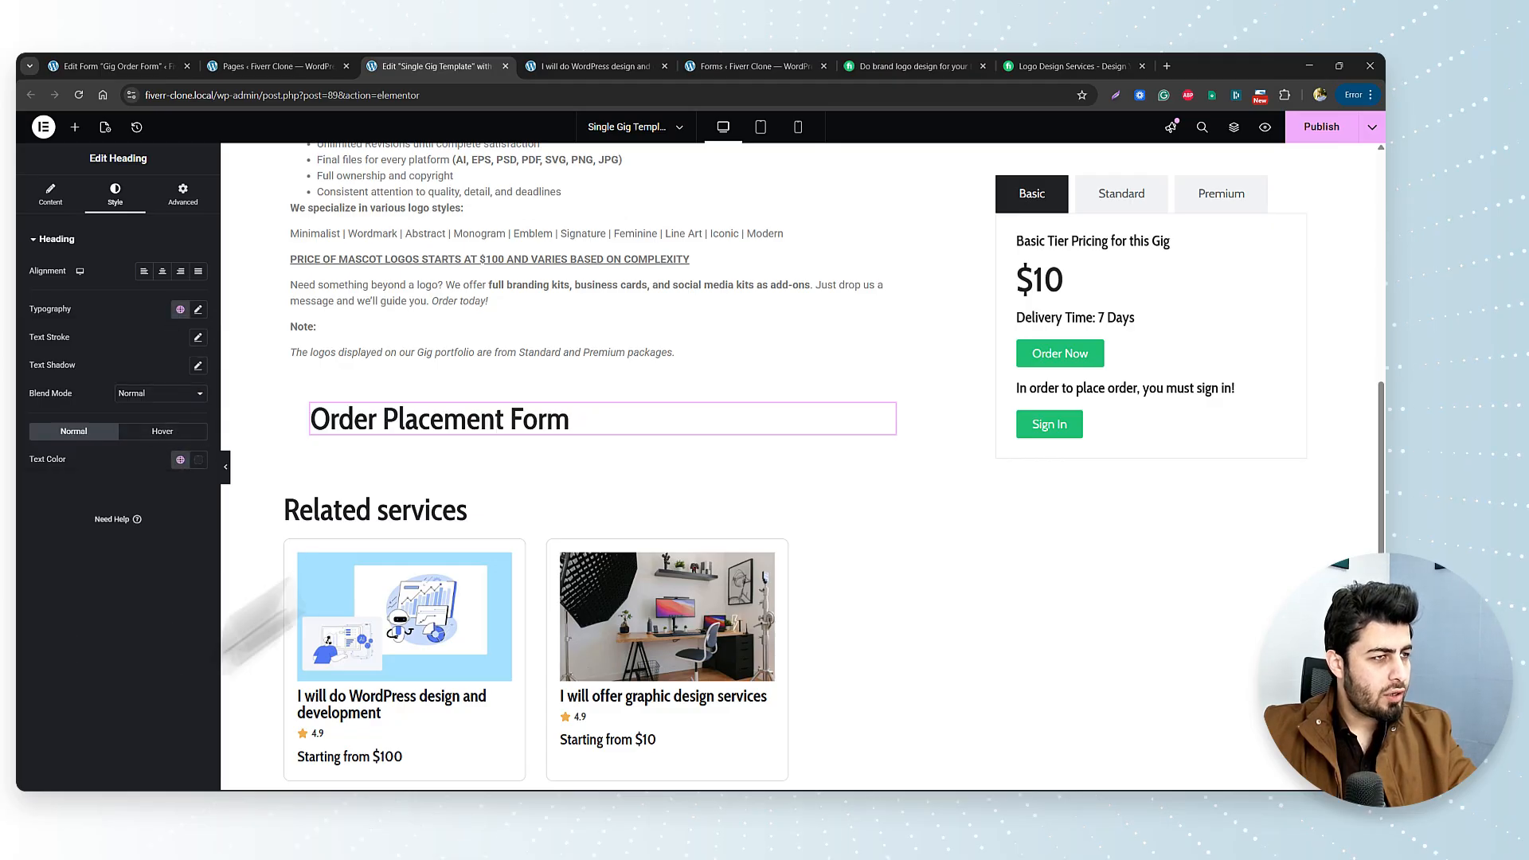
{"action": "left_click", "coordinate": [74, 127]}
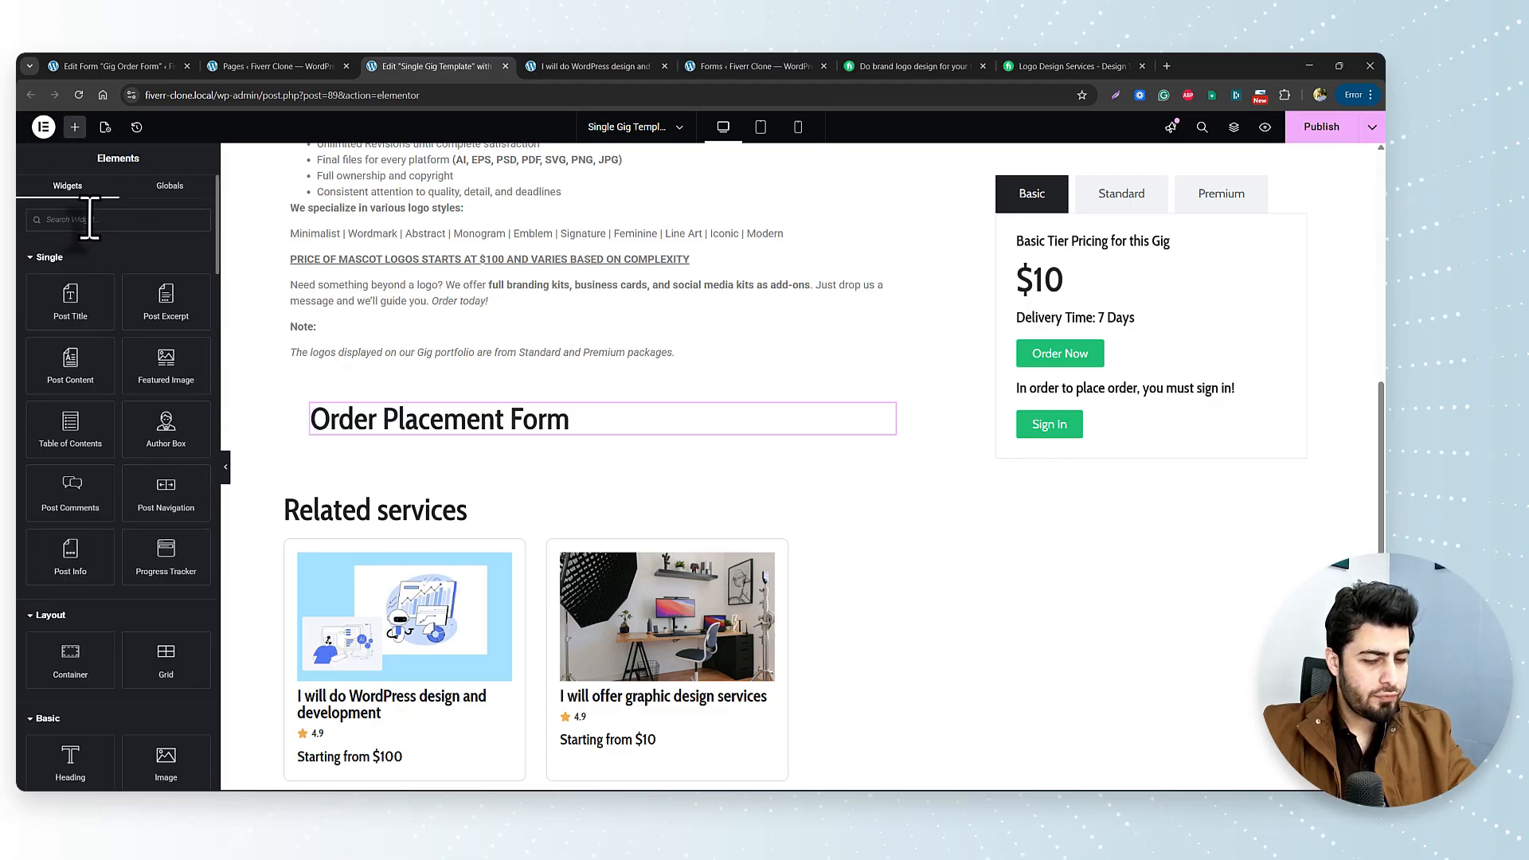
Search 'form', place a JetForm widget under the heading, and choose the Gig Order Form.
{"action": "type", "text": "form"}
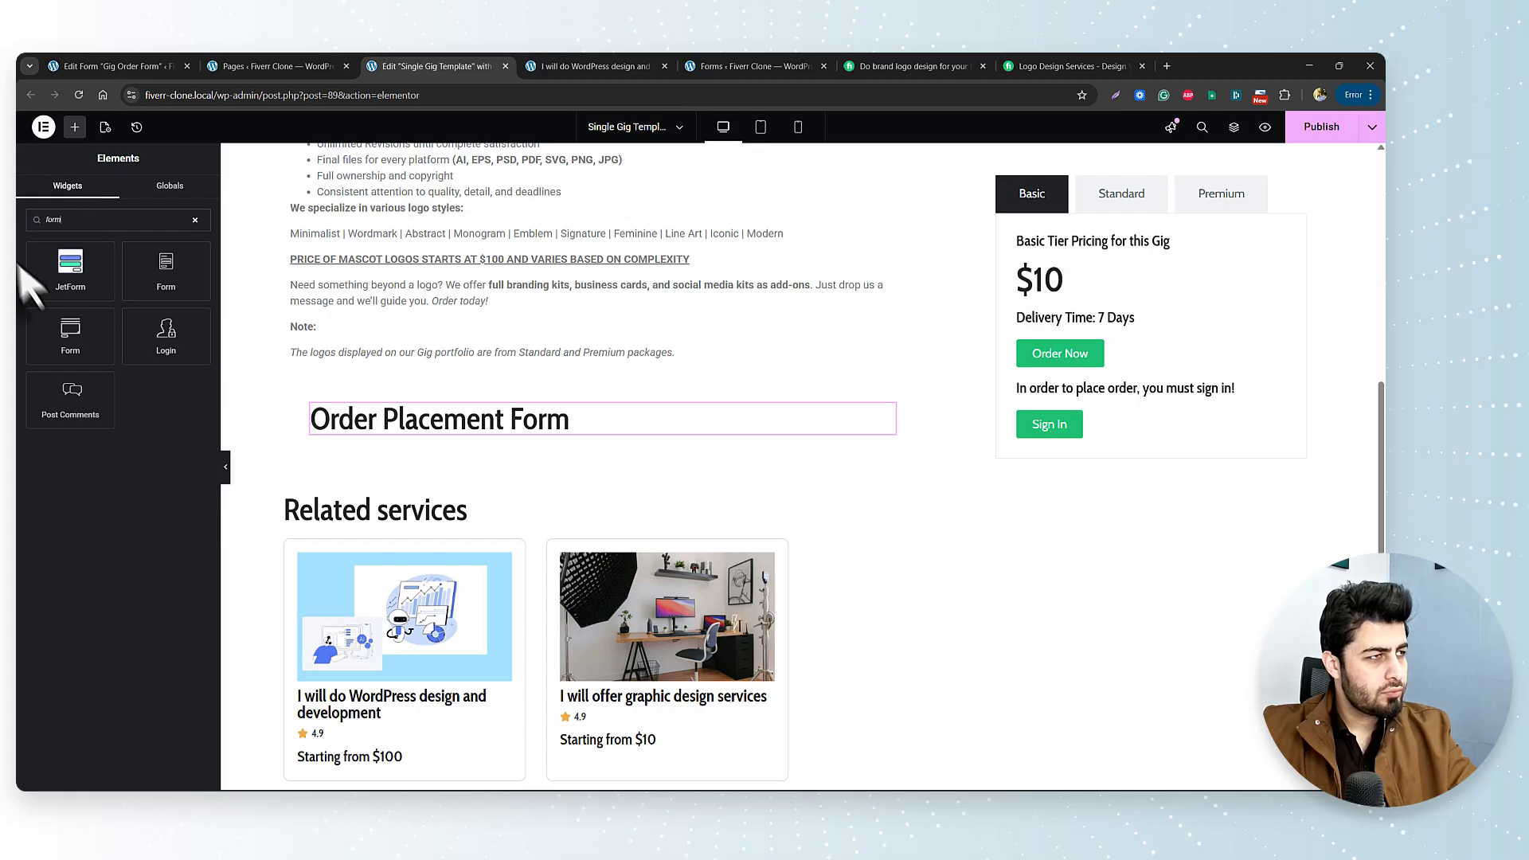
{"action": "left_click_drag", "start_coordinate": [24, 274], "coordinate": [463, 439]}
{"action": "left_click", "coordinate": [179, 271]}
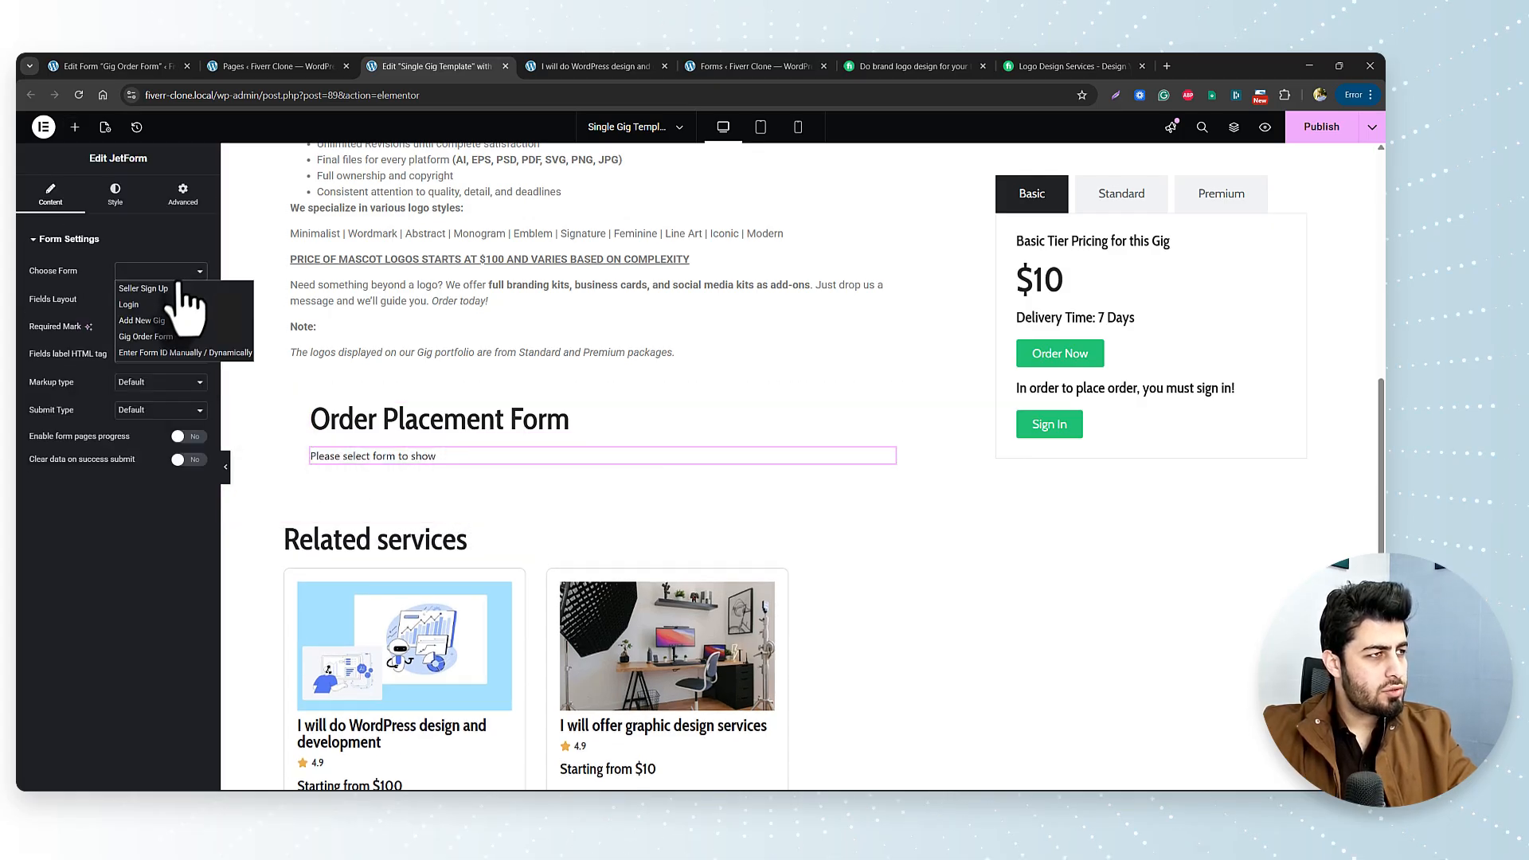
{"action": "left_click", "coordinate": [146, 336]}
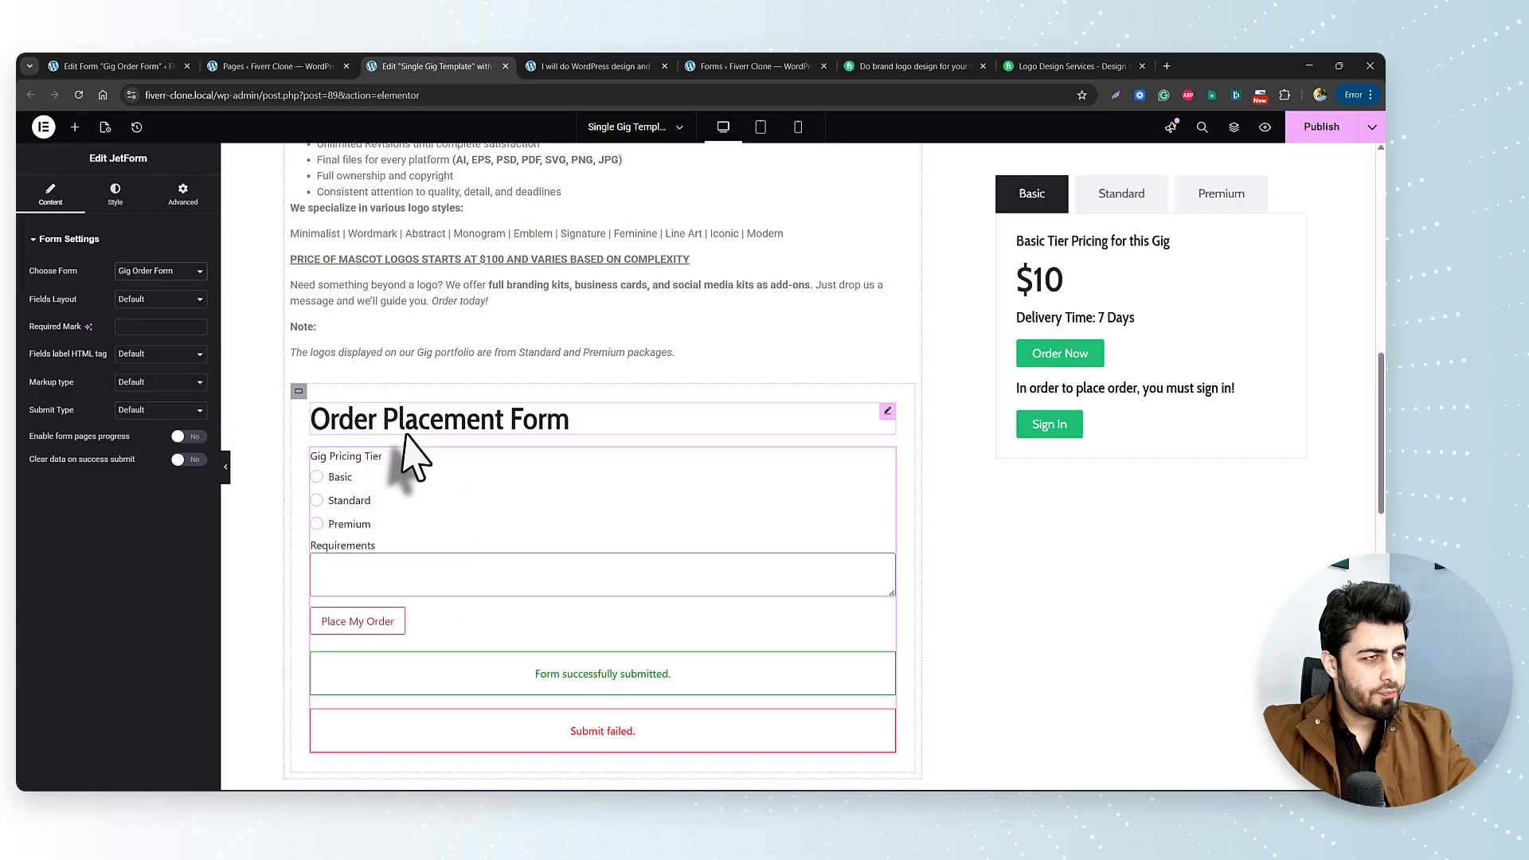
Give the order-form container a Login Status = Logged In display condition and publish the template.
{"action": "left_click", "coordinate": [297, 395]}
{"action": "scroll", "coordinate": [121, 575], "scroll_direction": "down", "scroll_amount": 1}
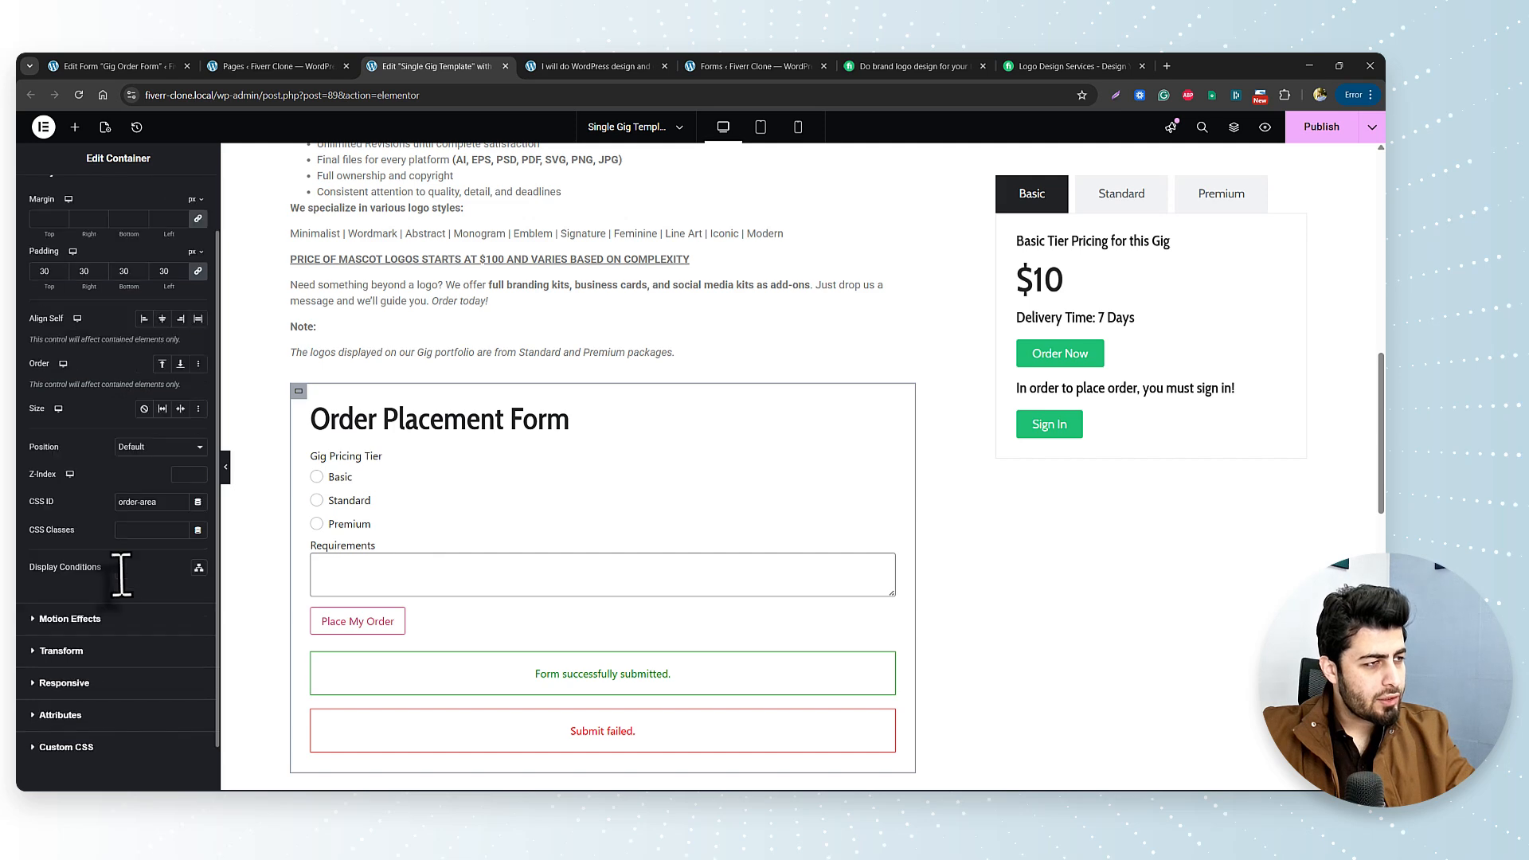
{"action": "scroll", "coordinate": [121, 574], "scroll_direction": "down", "scroll_amount": 1}
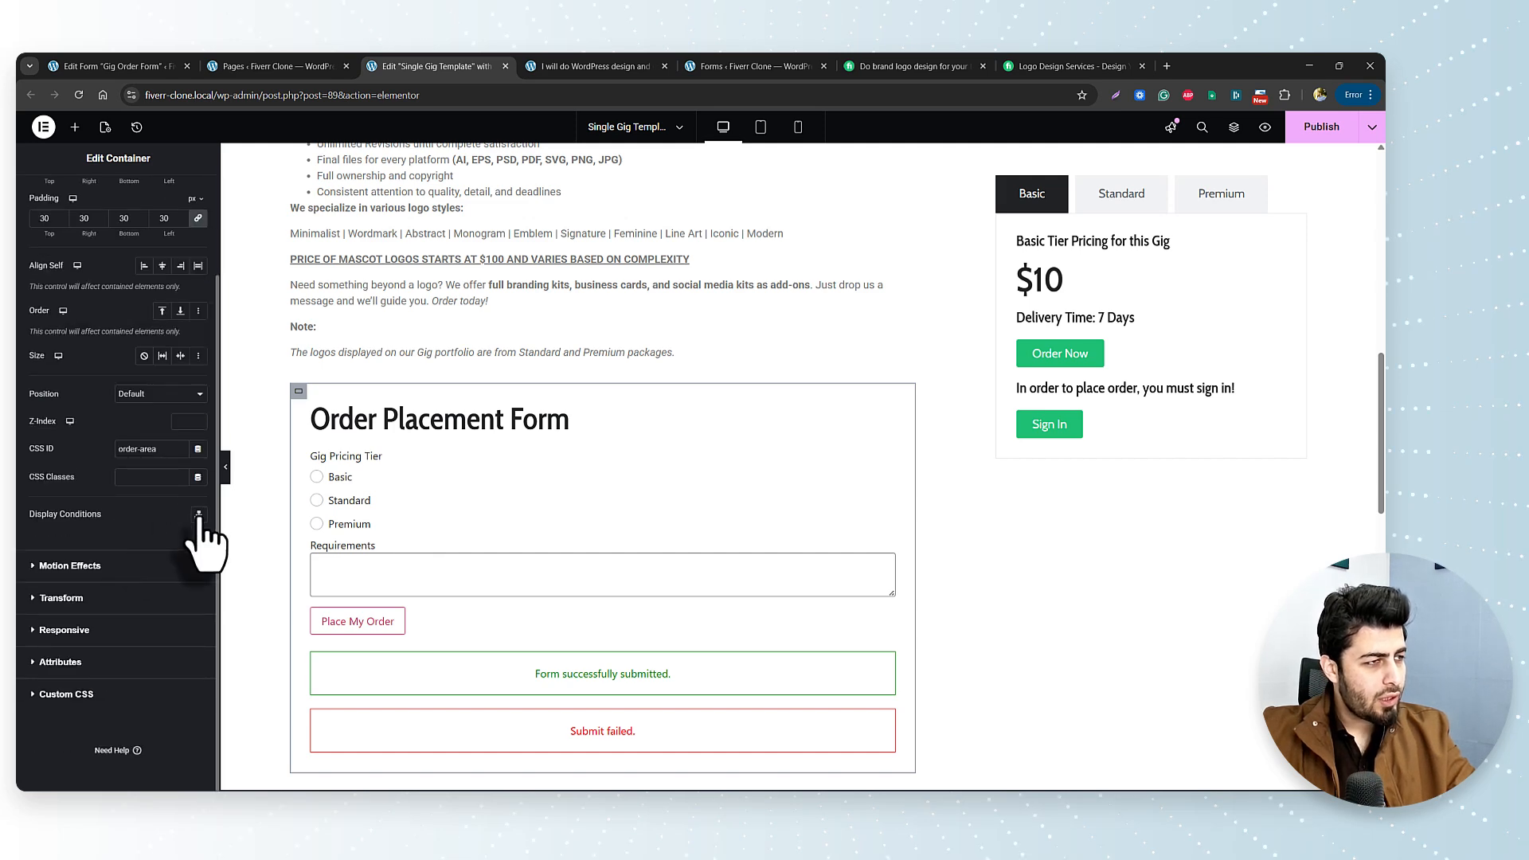
{"action": "left_click", "coordinate": [198, 515]}
{"action": "left_click", "coordinate": [696, 404]}
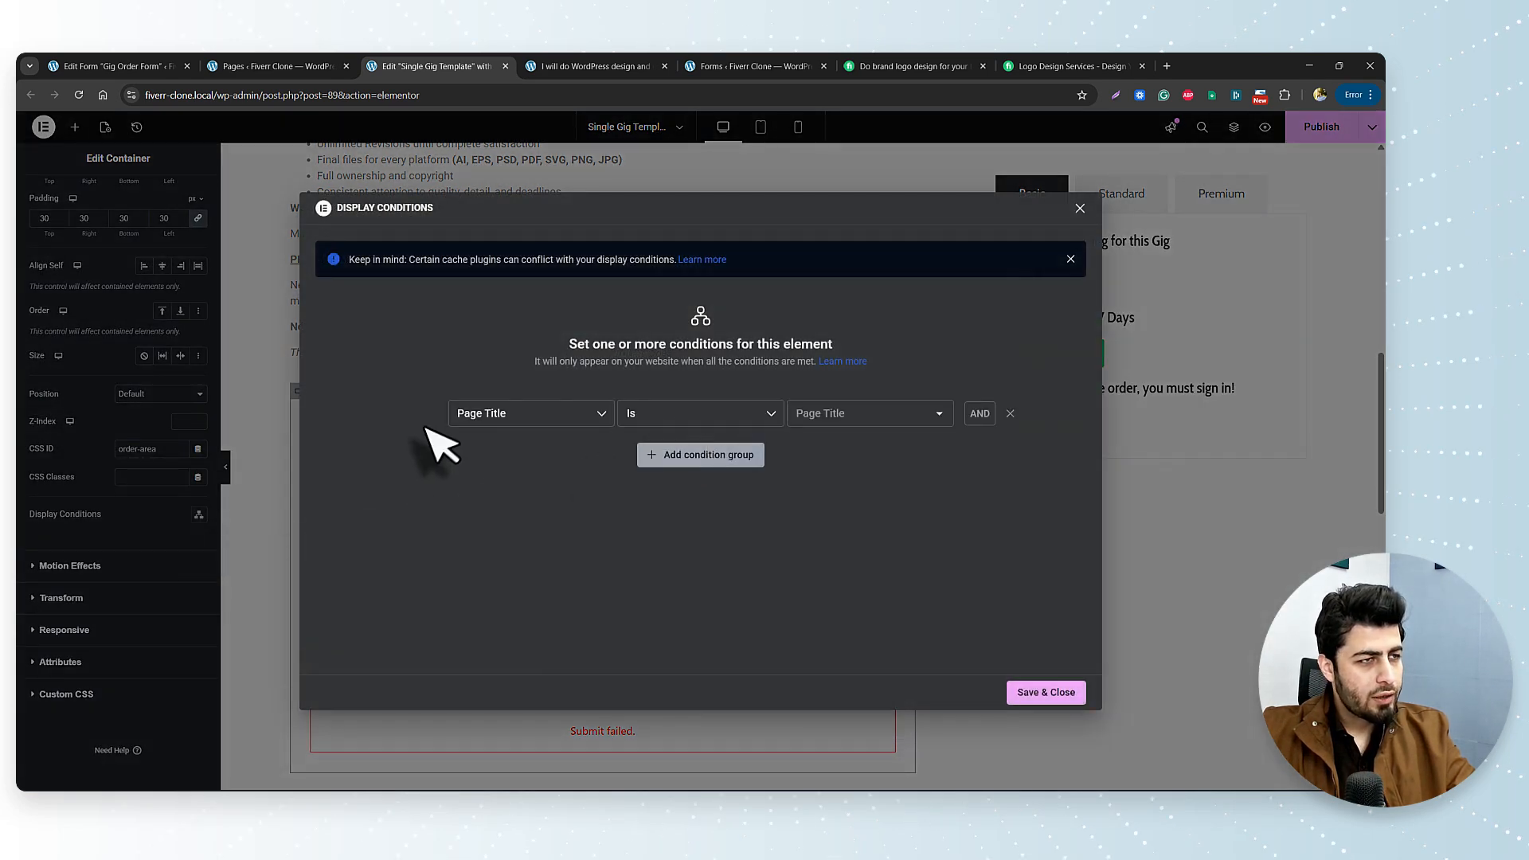
{"action": "left_click", "coordinate": [535, 415]}
{"action": "scroll", "coordinate": [525, 569], "scroll_direction": "down", "scroll_amount": 2}
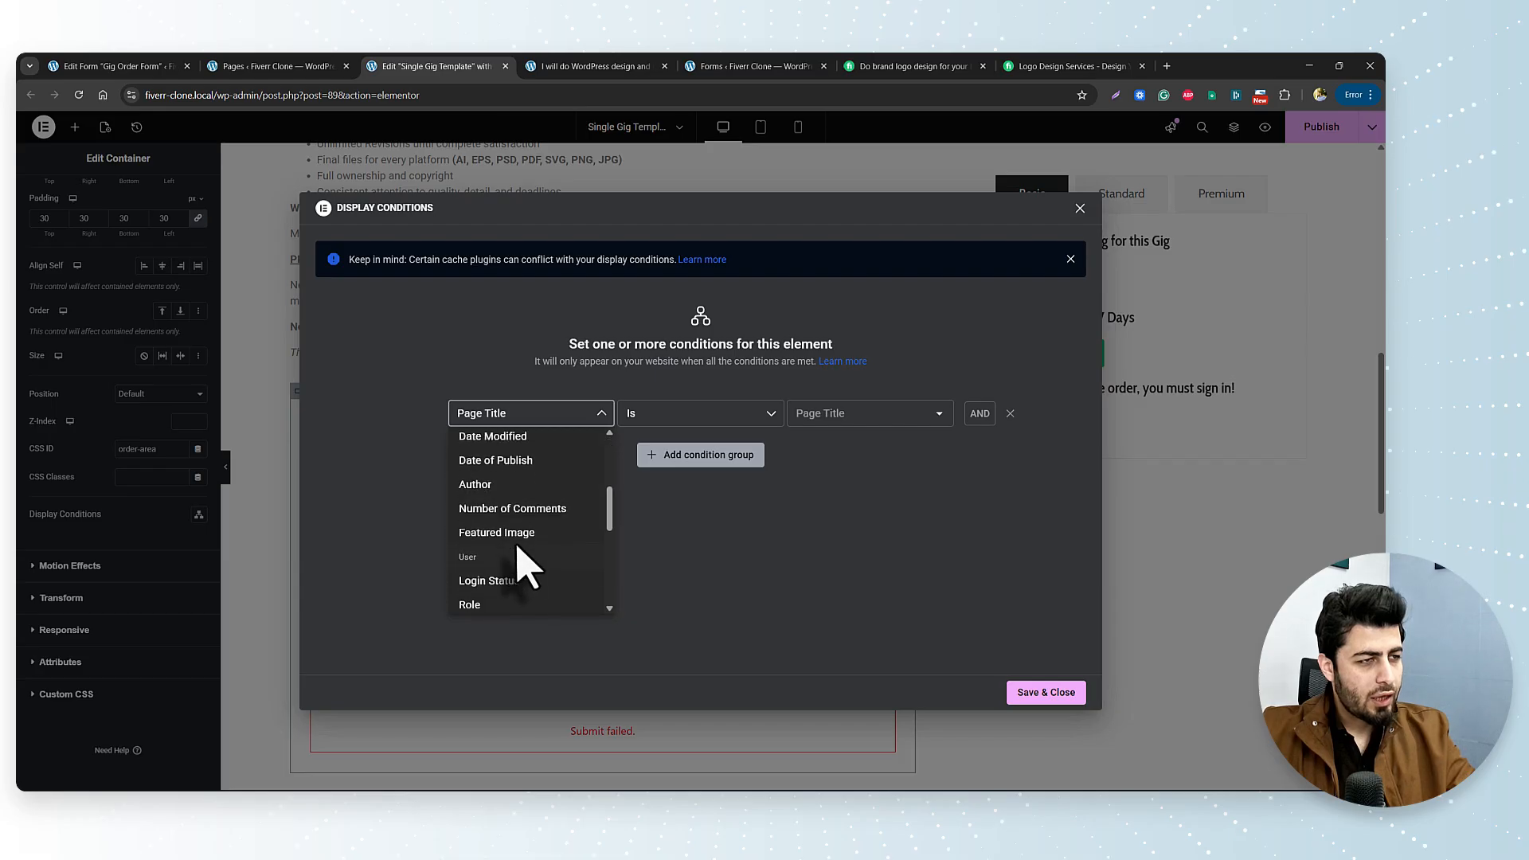
{"action": "left_click", "coordinate": [493, 580]}
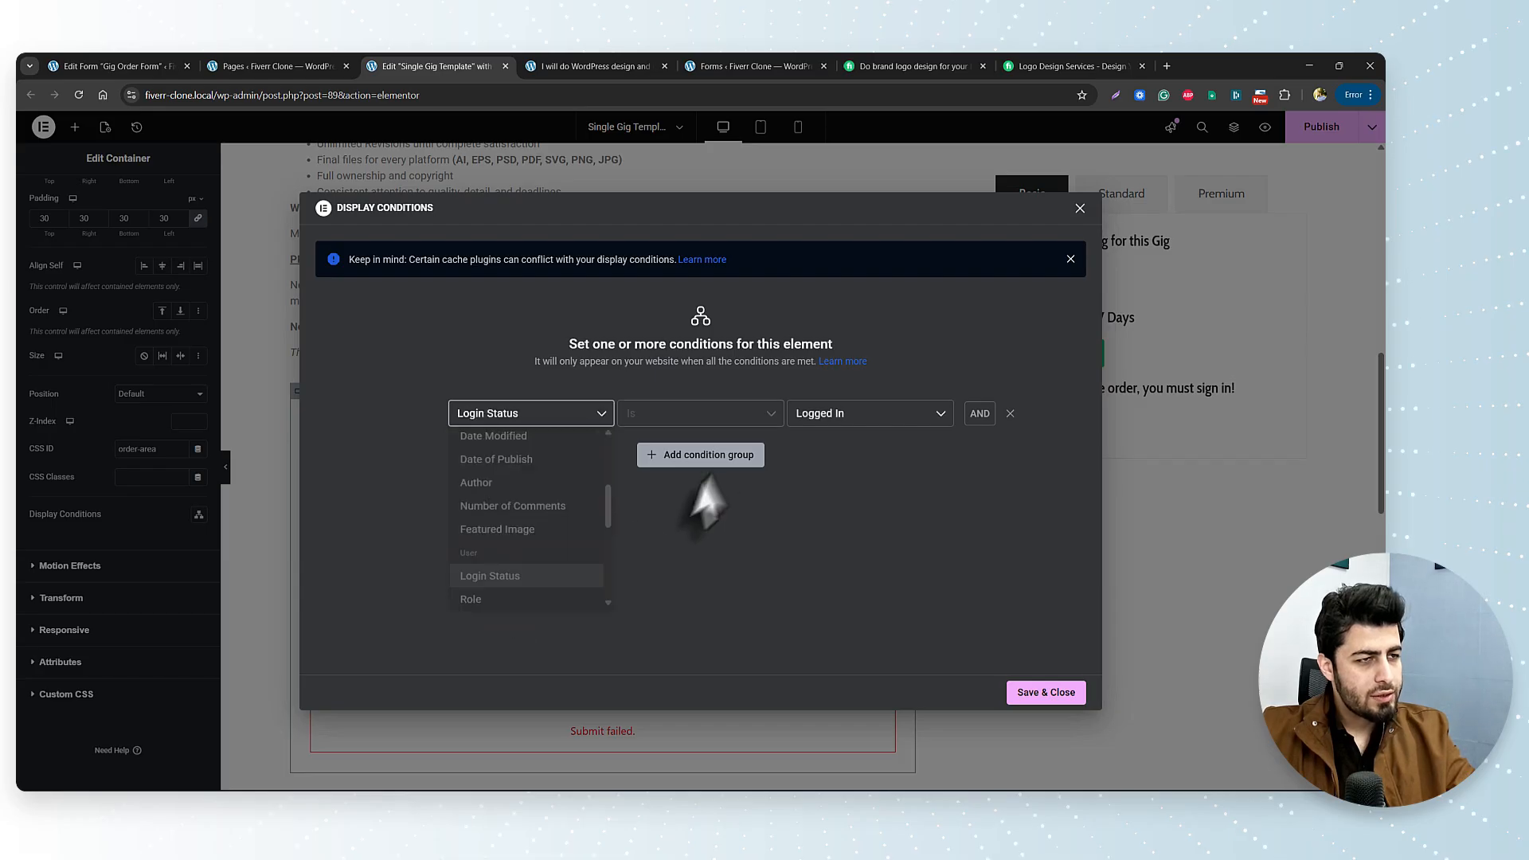
{"action": "left_click", "coordinate": [852, 420]}
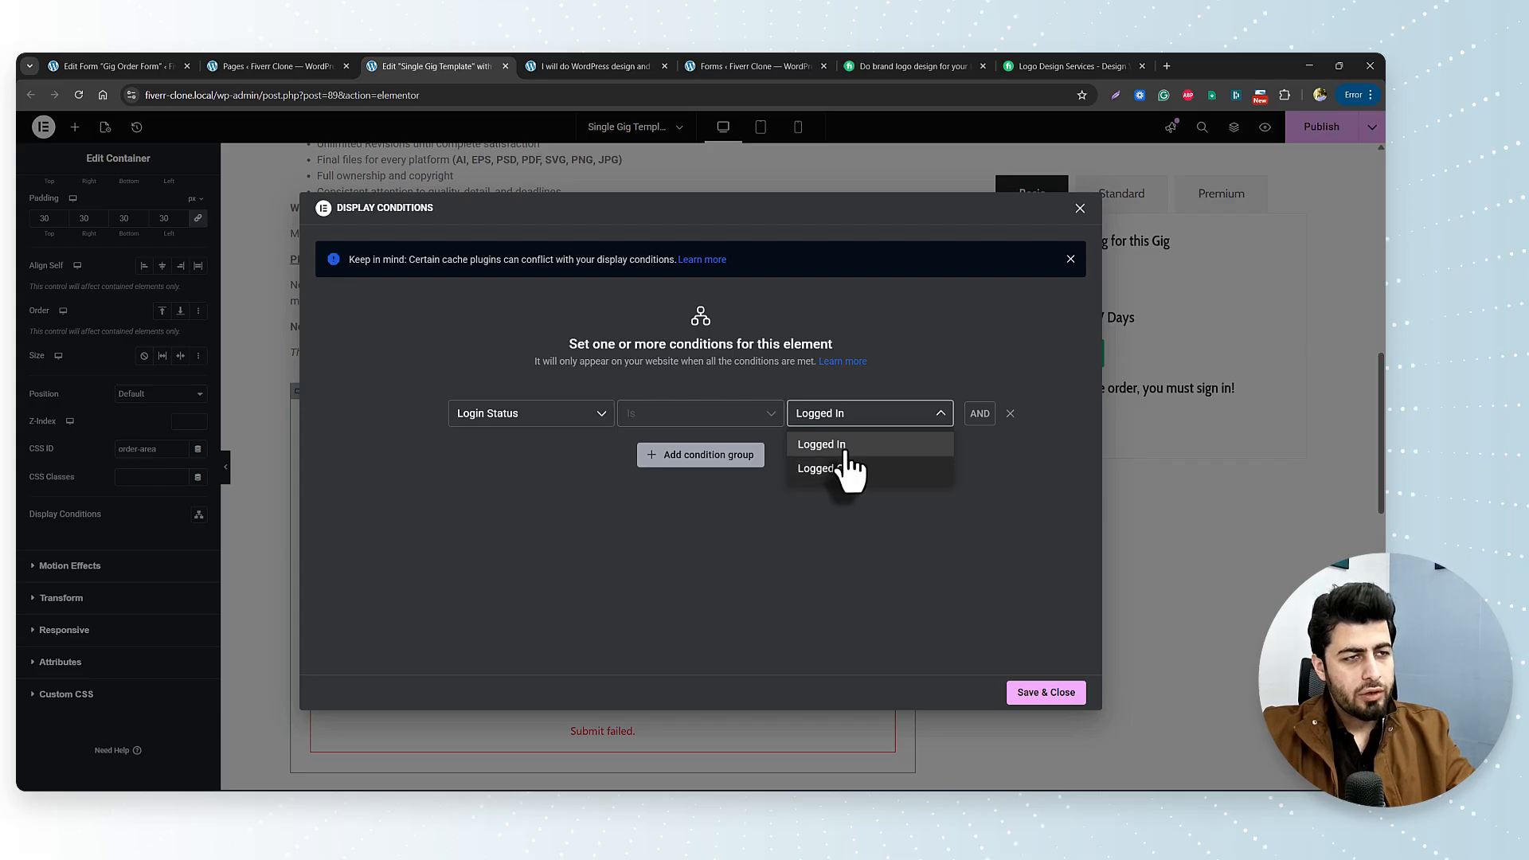
{"action": "left_click", "coordinate": [836, 445]}
{"action": "left_click", "coordinate": [1043, 693]}
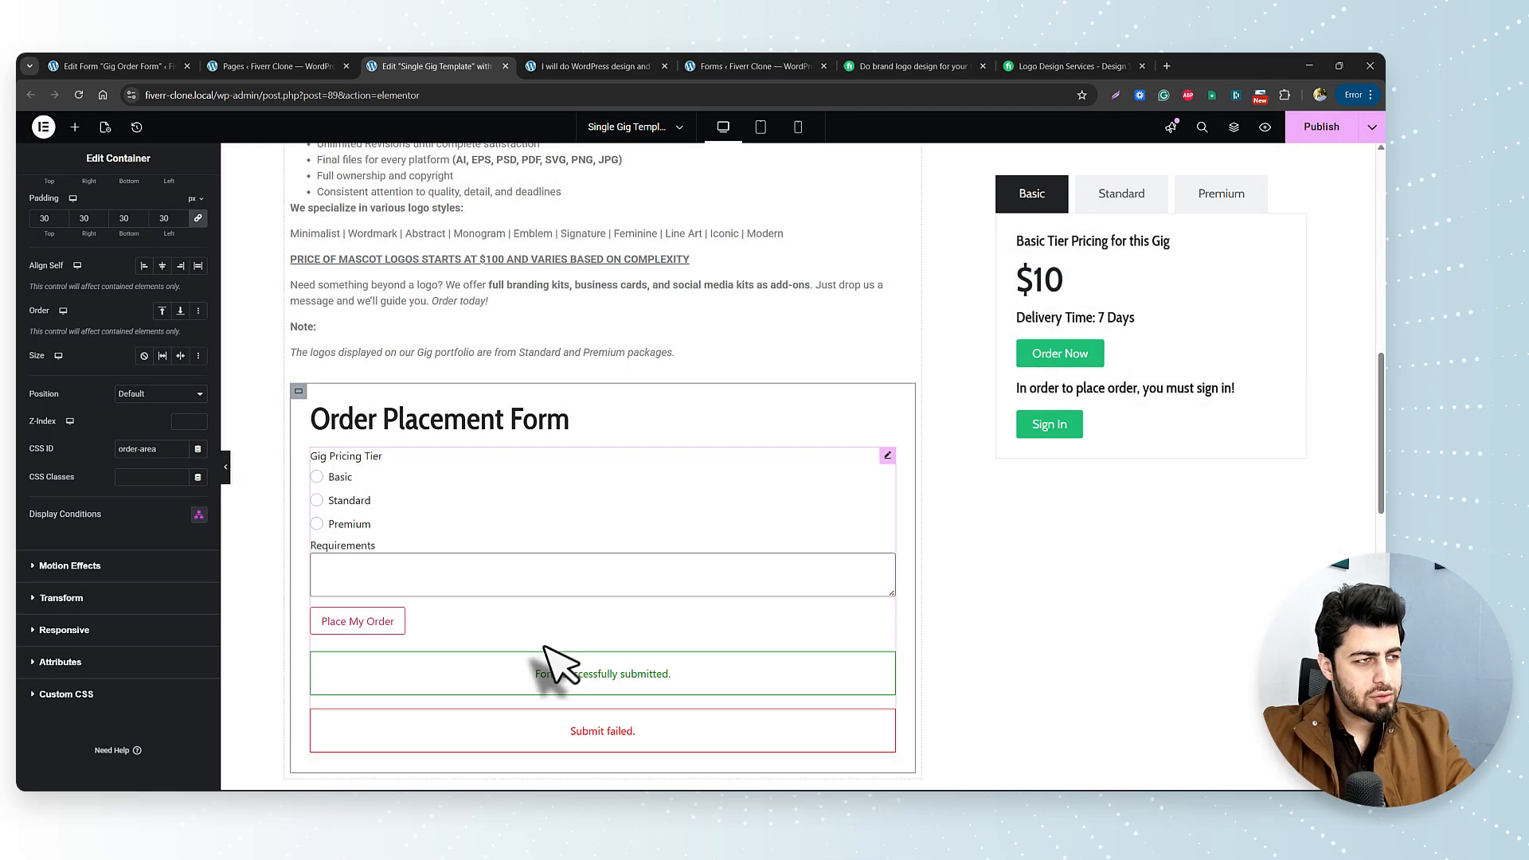
{"action": "left_click", "coordinate": [1321, 126]}
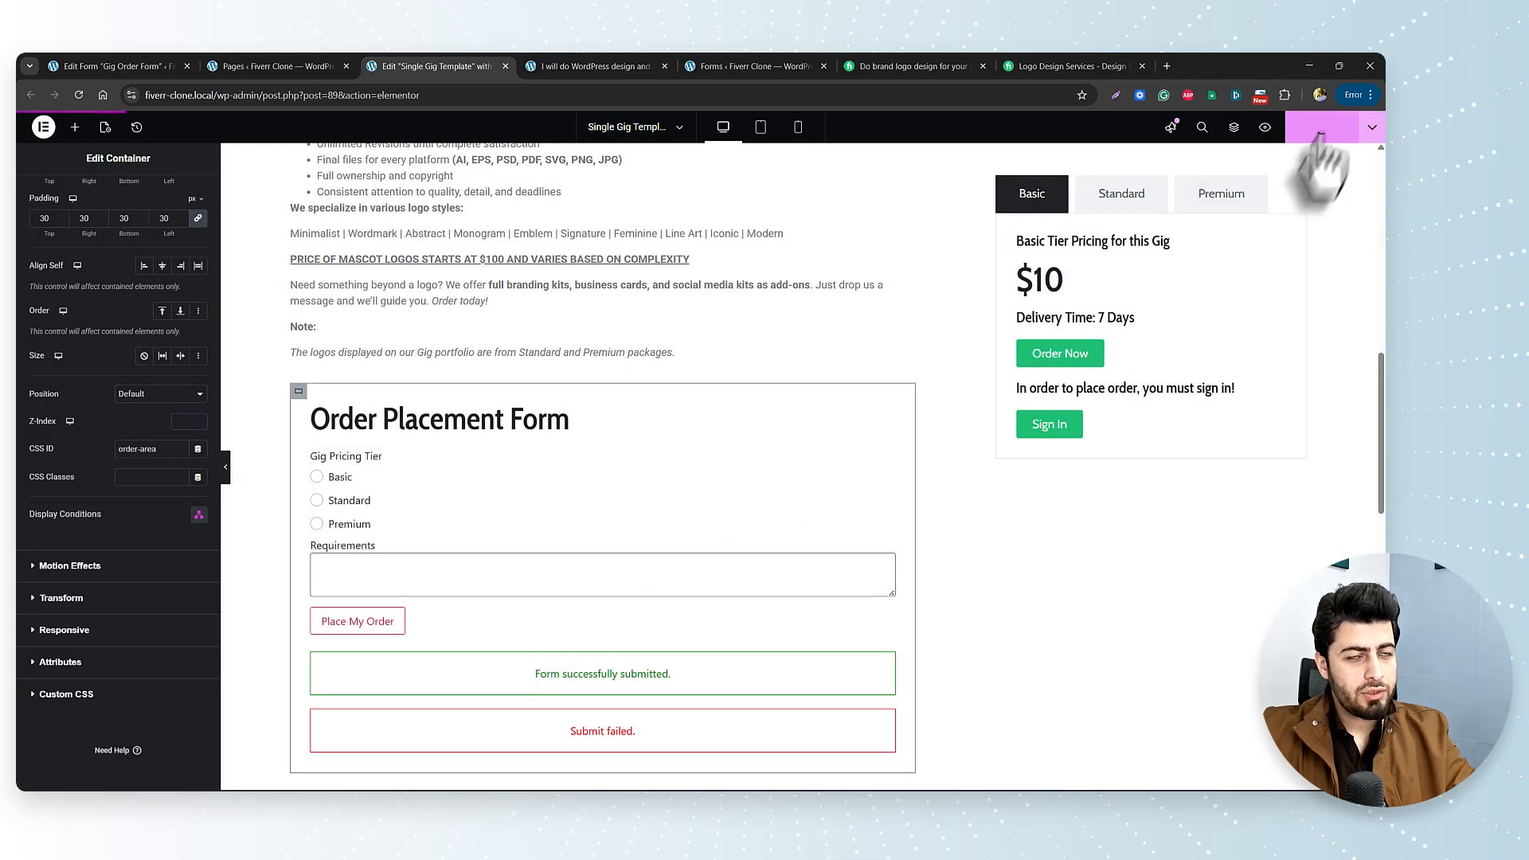
{"action": "left_click", "coordinate": [594, 67]}
Reload the live gig page to confirm the Order Placement Form appears, then return to the editor.
{"action": "left_click", "coordinate": [78, 95]}
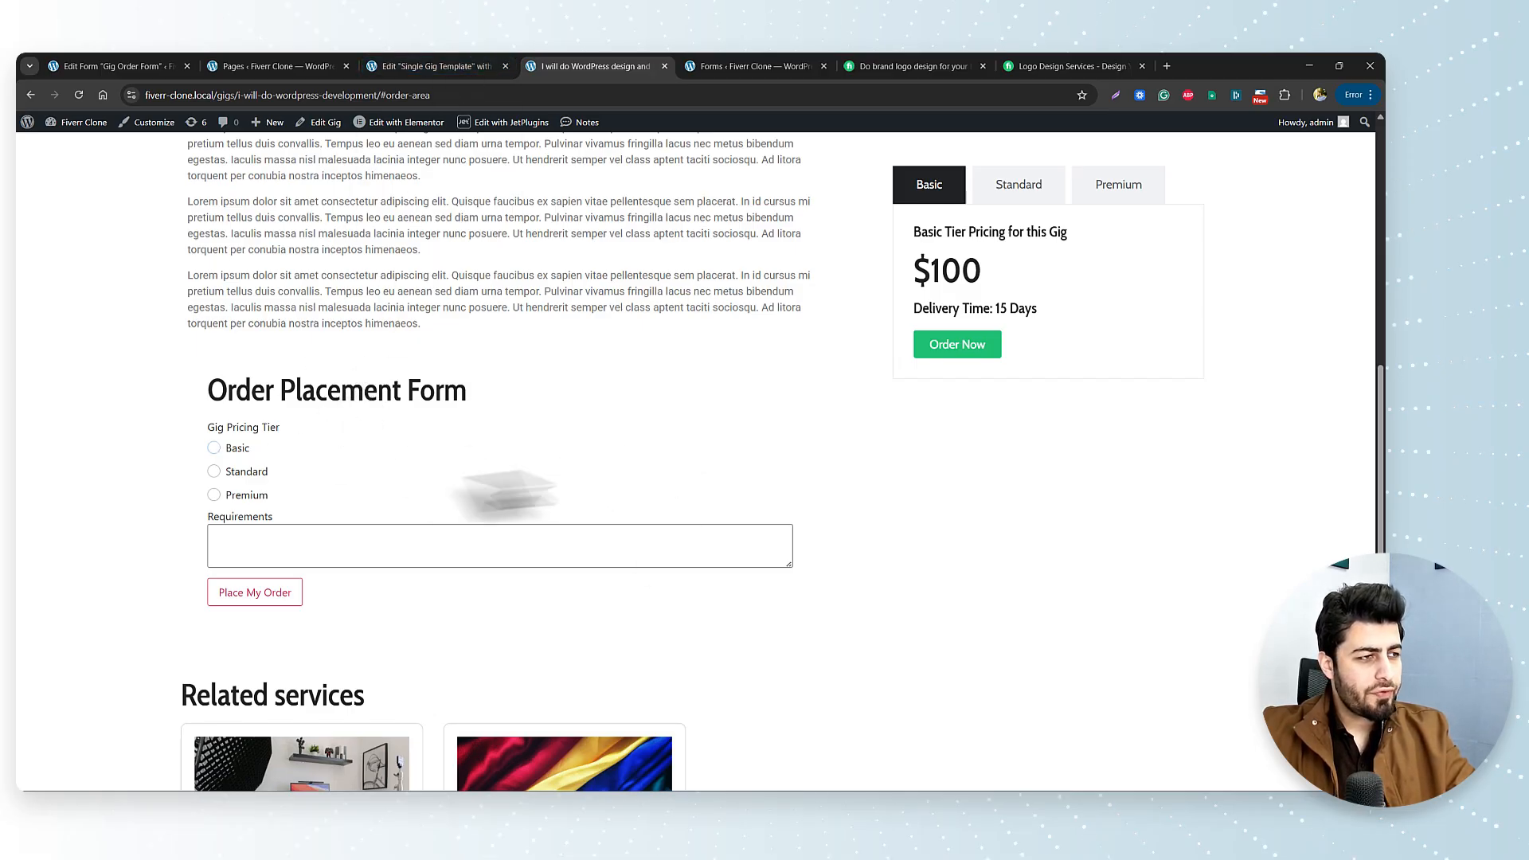
{"action": "scroll", "coordinate": [454, 454], "scroll_direction": "up", "scroll_amount": 6}
{"action": "scroll", "coordinate": [464, 450], "scroll_direction": "down", "scroll_amount": 5}
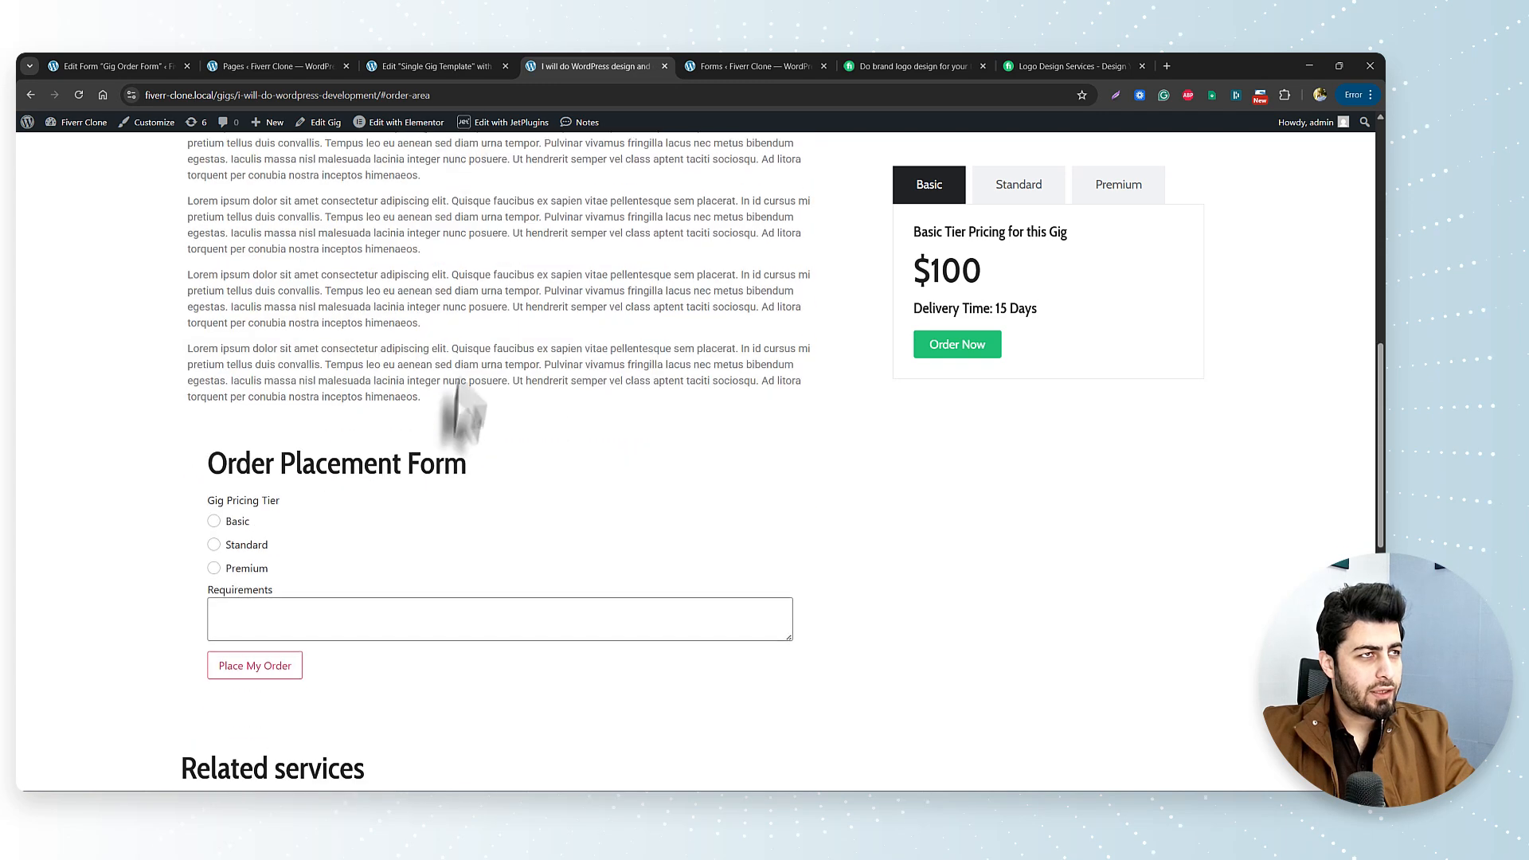
{"action": "left_click", "coordinate": [430, 63]}
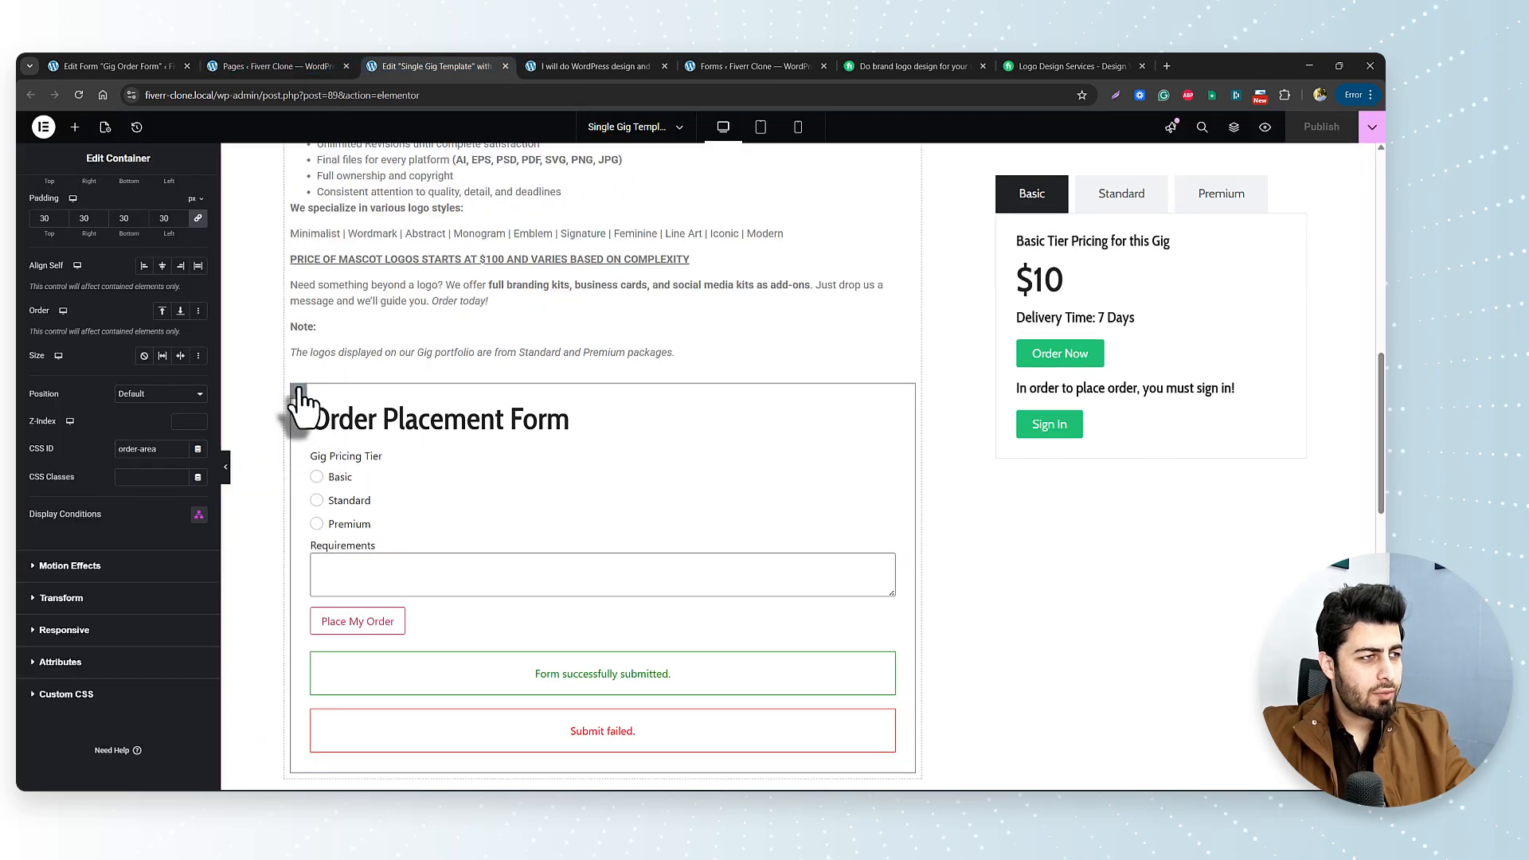
Give the order container a classic global Dark Grey background and make its heading text White.
{"action": "scroll", "coordinate": [131, 271], "scroll_direction": "up", "scroll_amount": 2}
{"action": "left_click", "coordinate": [114, 195]}
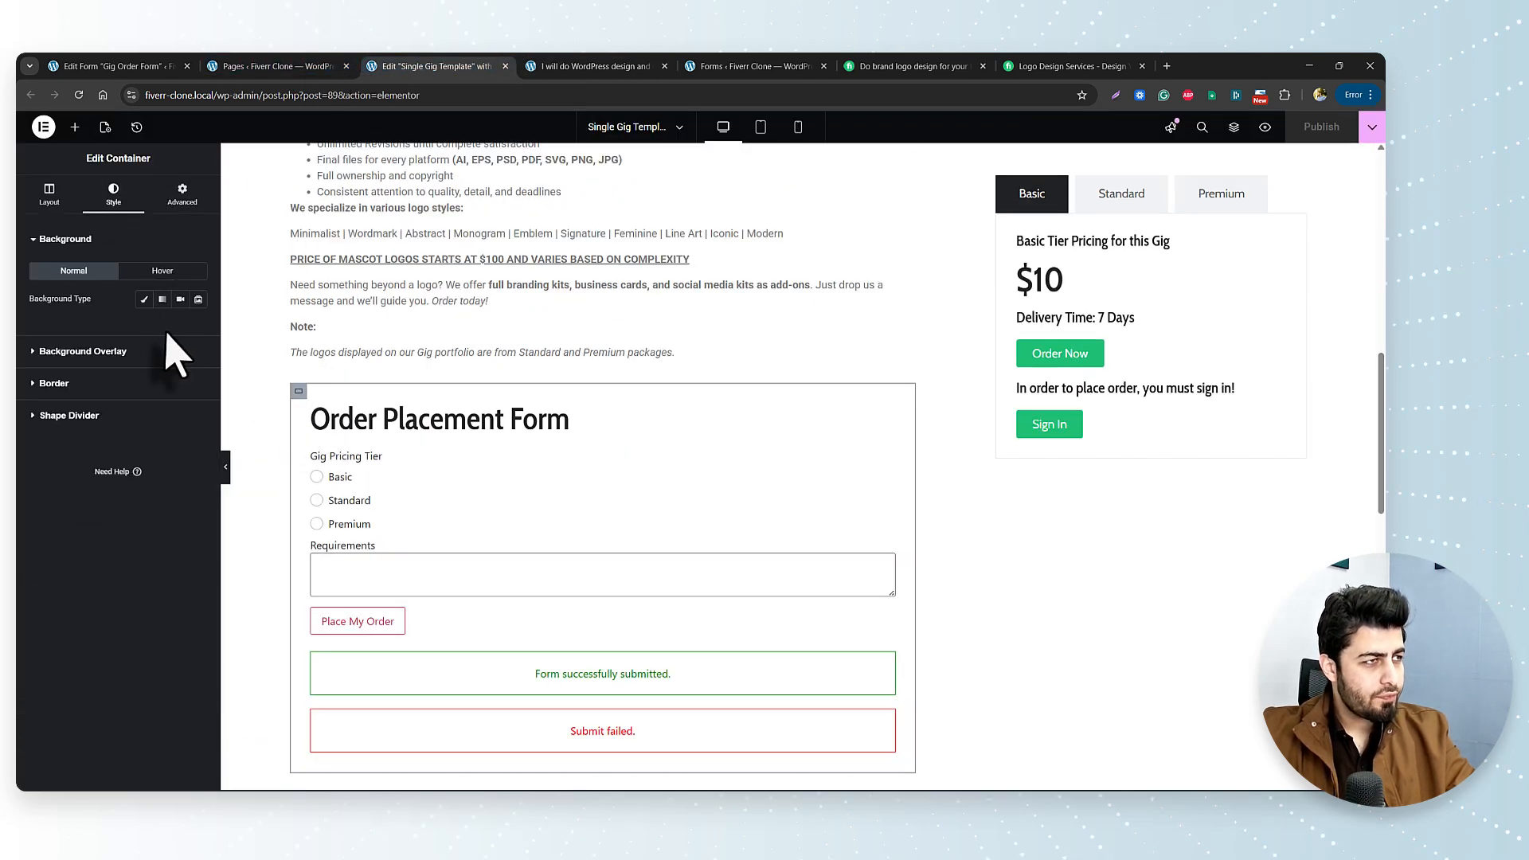
{"action": "left_click", "coordinate": [144, 299]}
{"action": "left_click", "coordinate": [180, 327]}
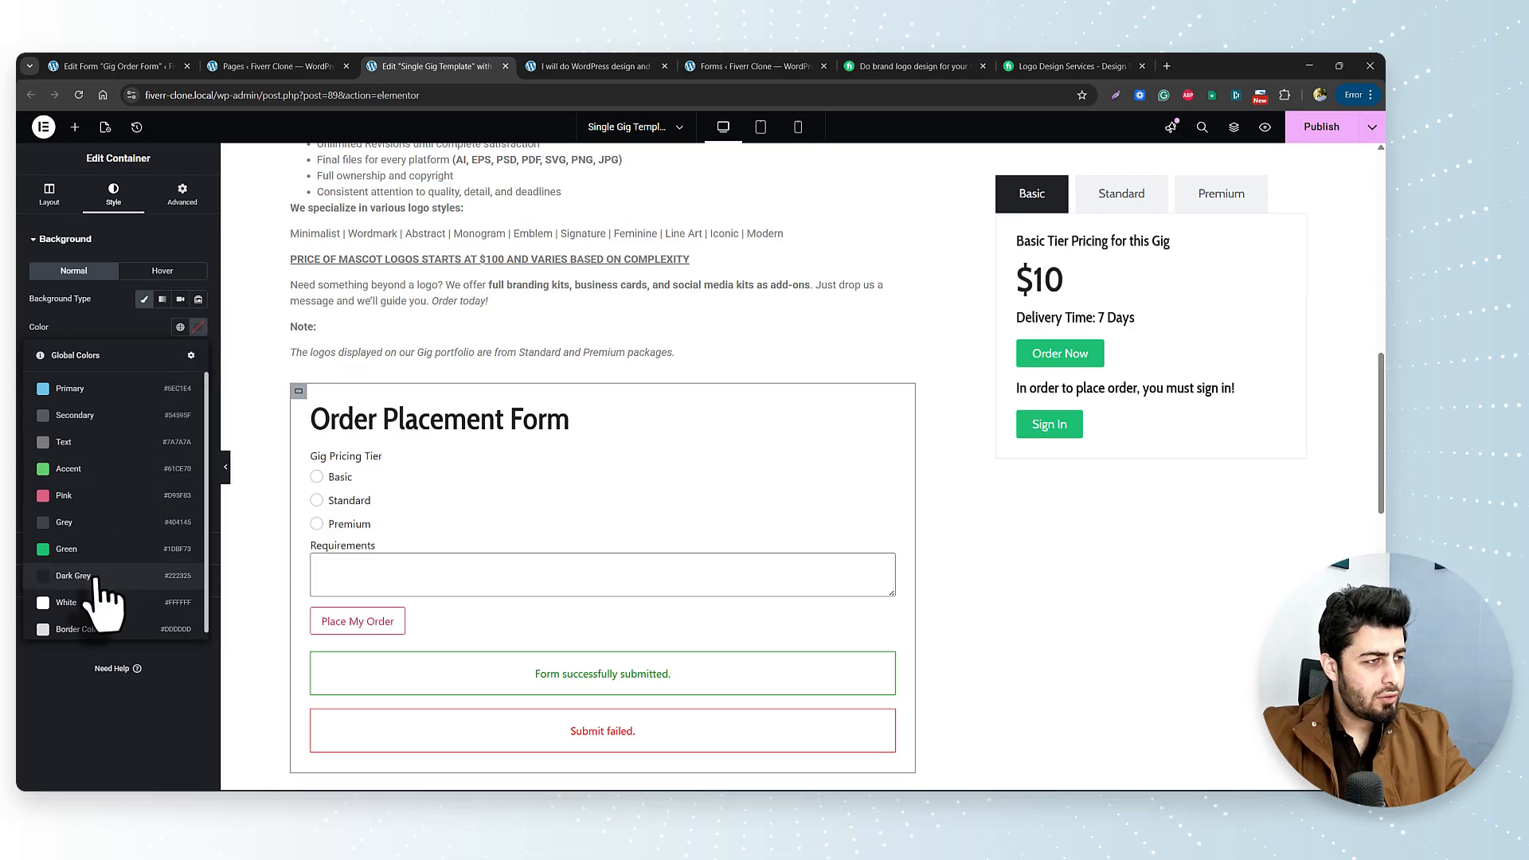
{"action": "left_click", "coordinate": [86, 521]}
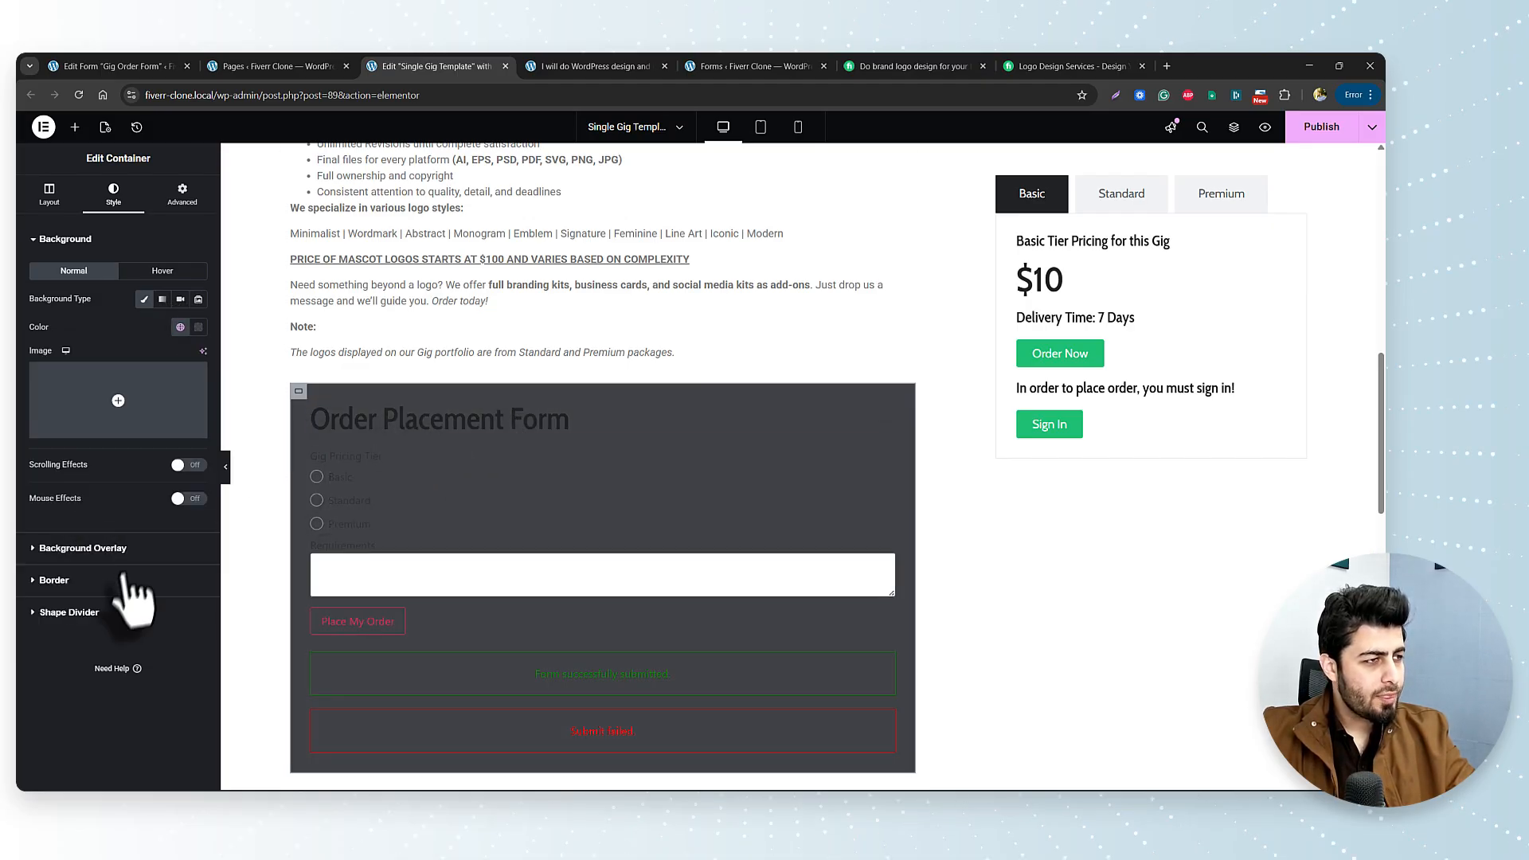
{"action": "left_click", "coordinate": [448, 426]}
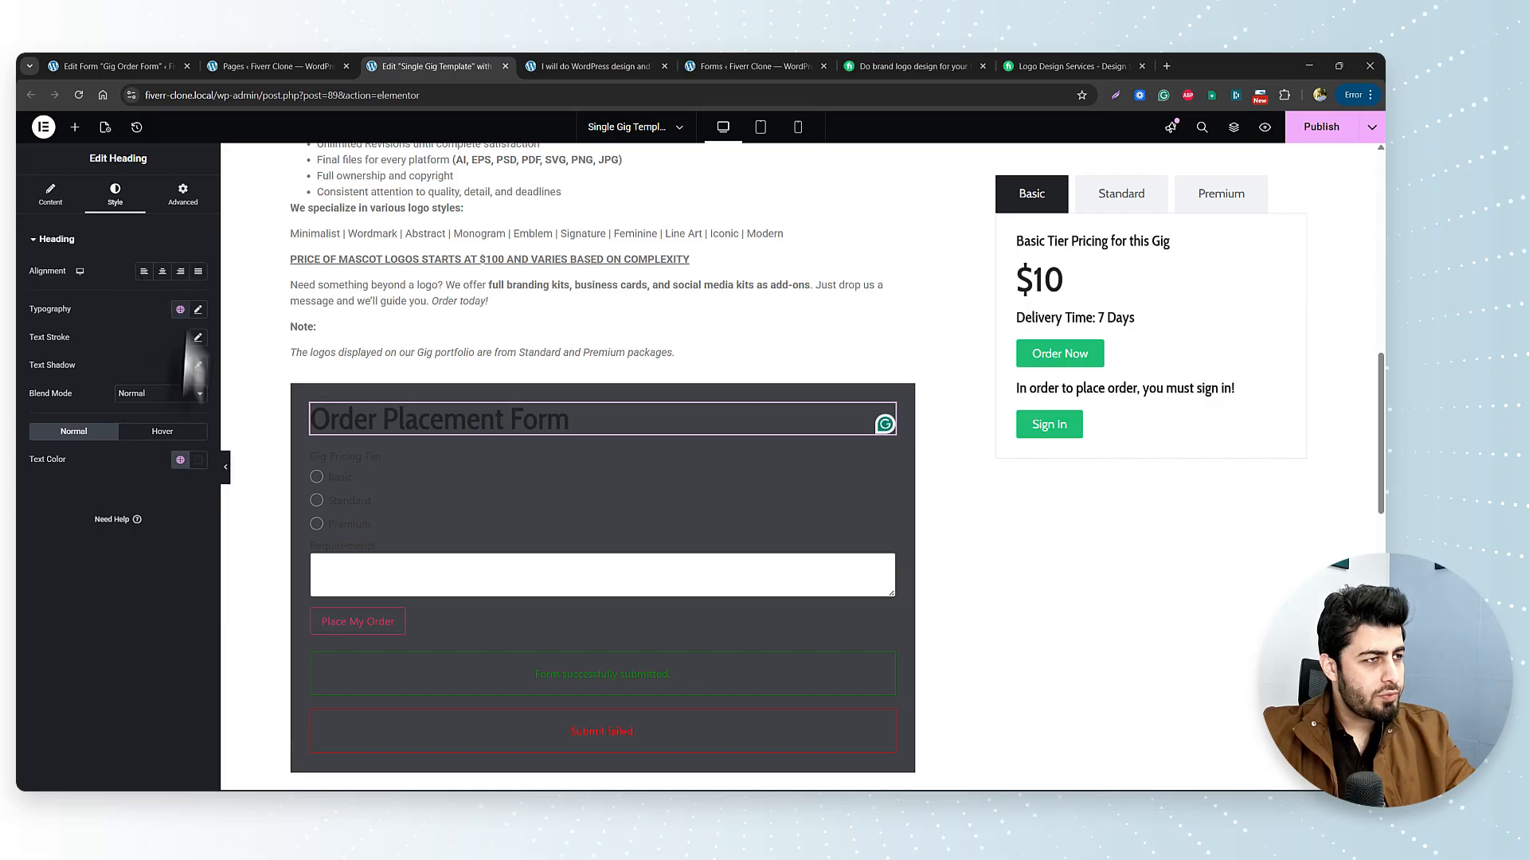
{"action": "left_click", "coordinate": [180, 460]}
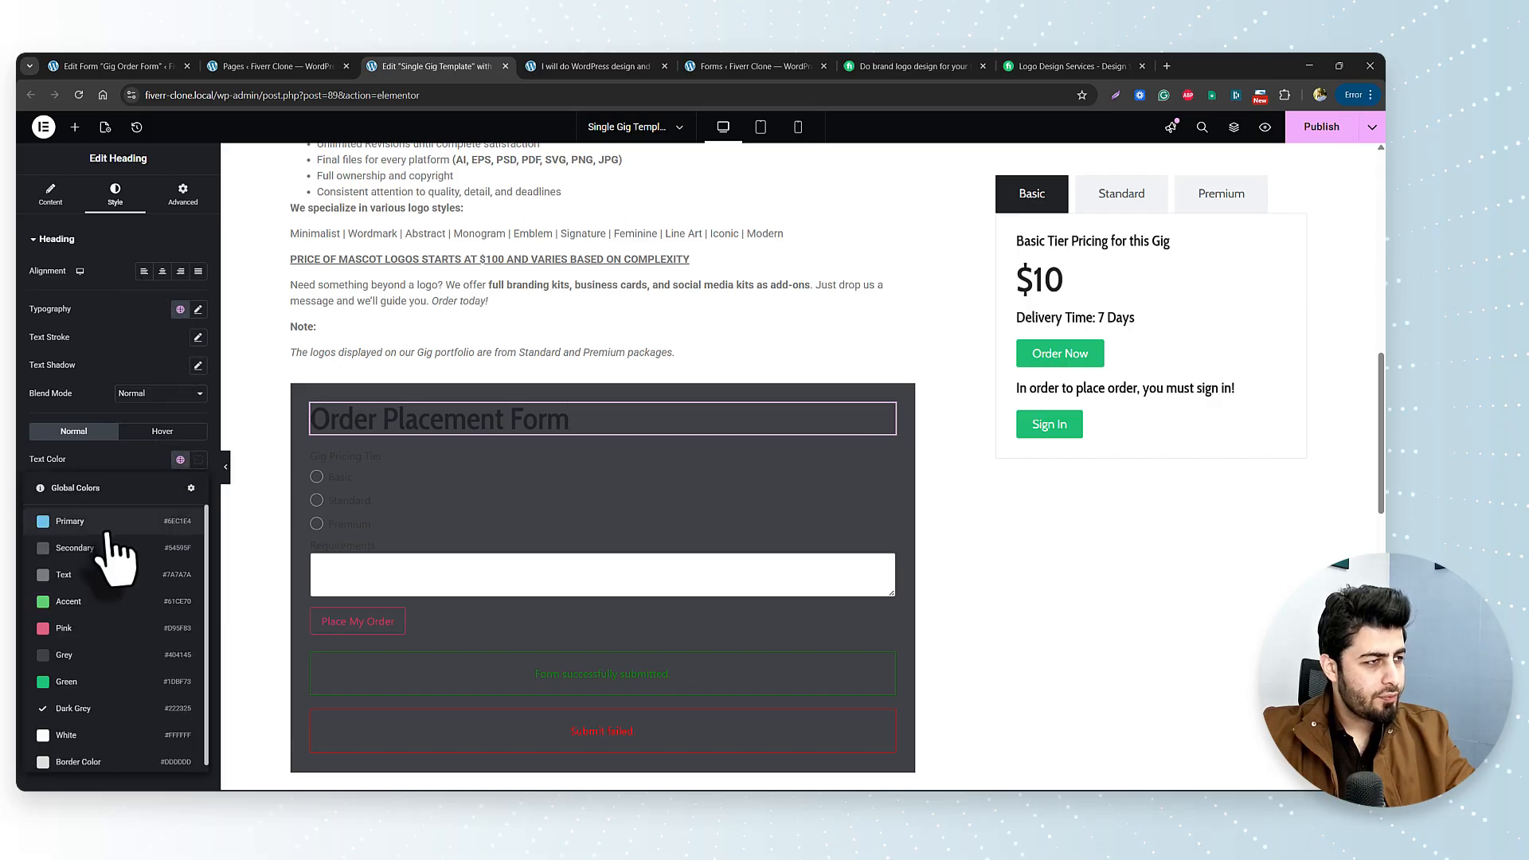
{"action": "left_click", "coordinate": [100, 737]}
Set the JetForm field labels and Basic, Standard, Premium option labels to White.
{"action": "left_click", "coordinate": [505, 502]}
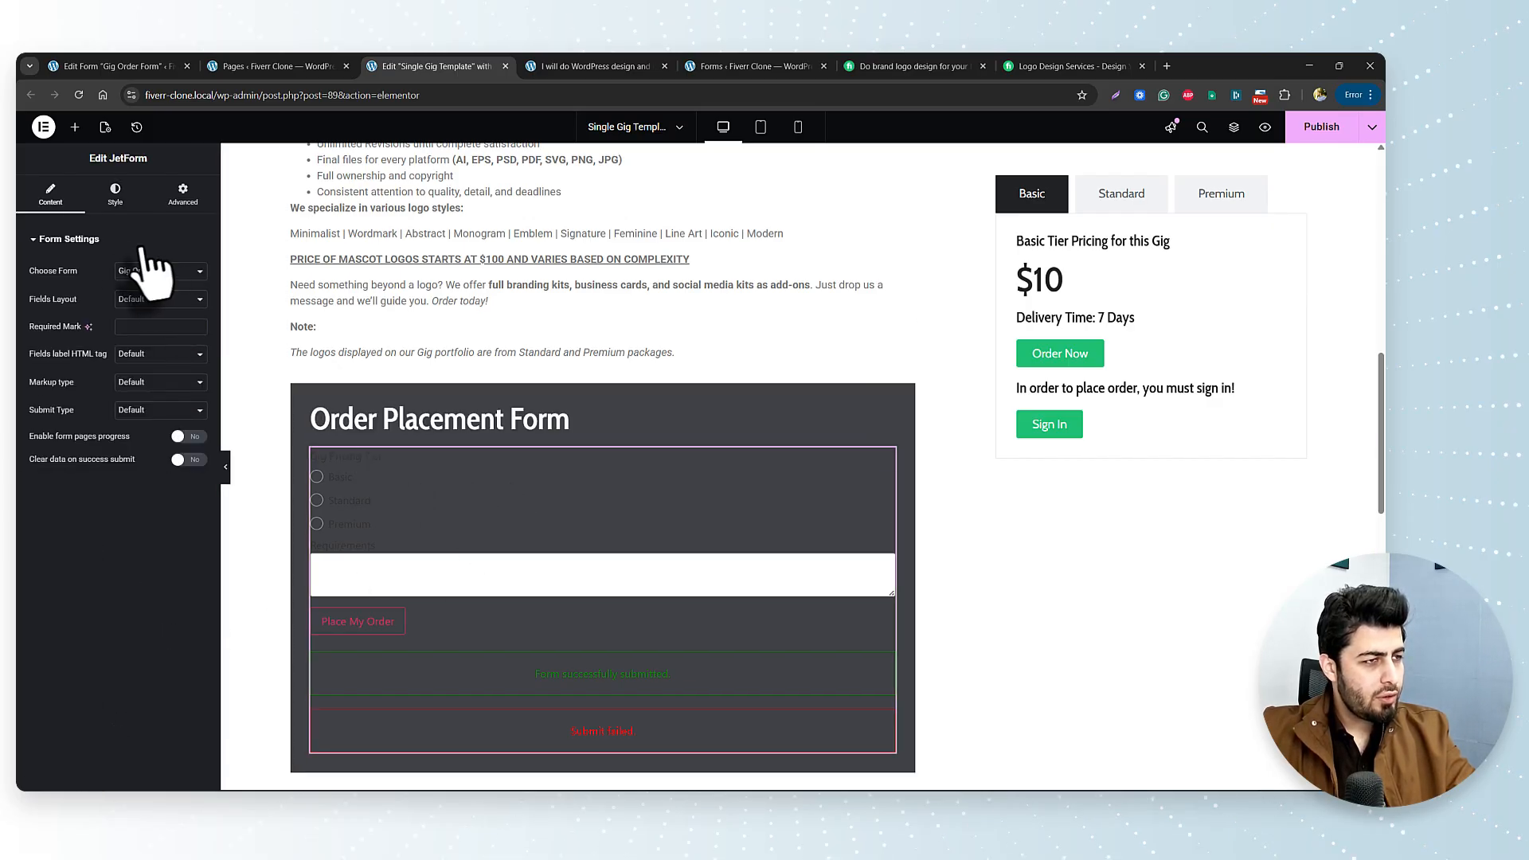
{"action": "left_click", "coordinate": [117, 199]}
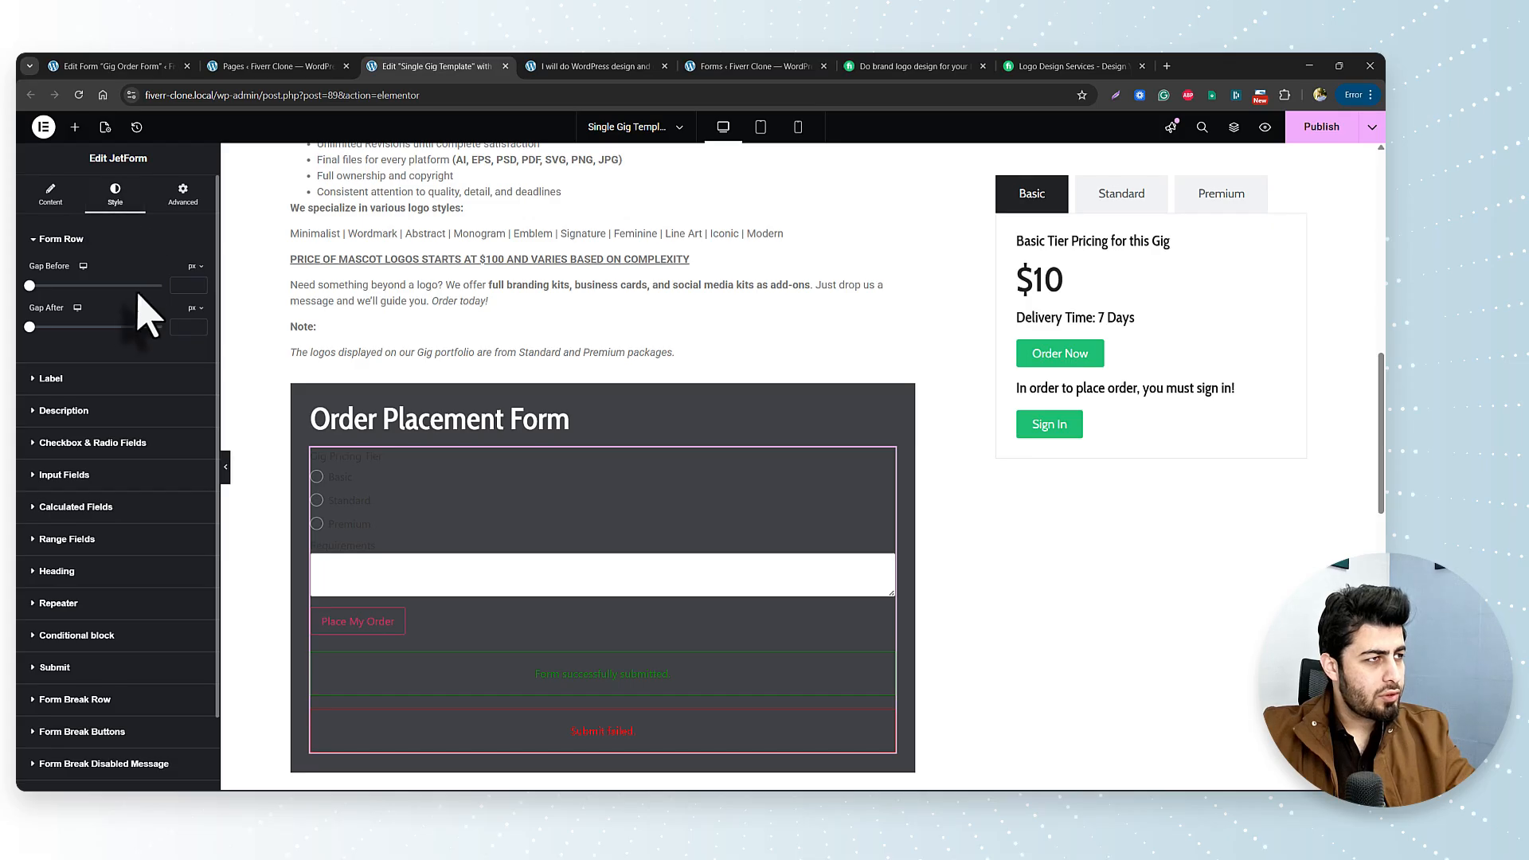
{"action": "left_click", "coordinate": [80, 381]}
{"action": "left_click", "coordinate": [180, 474]}
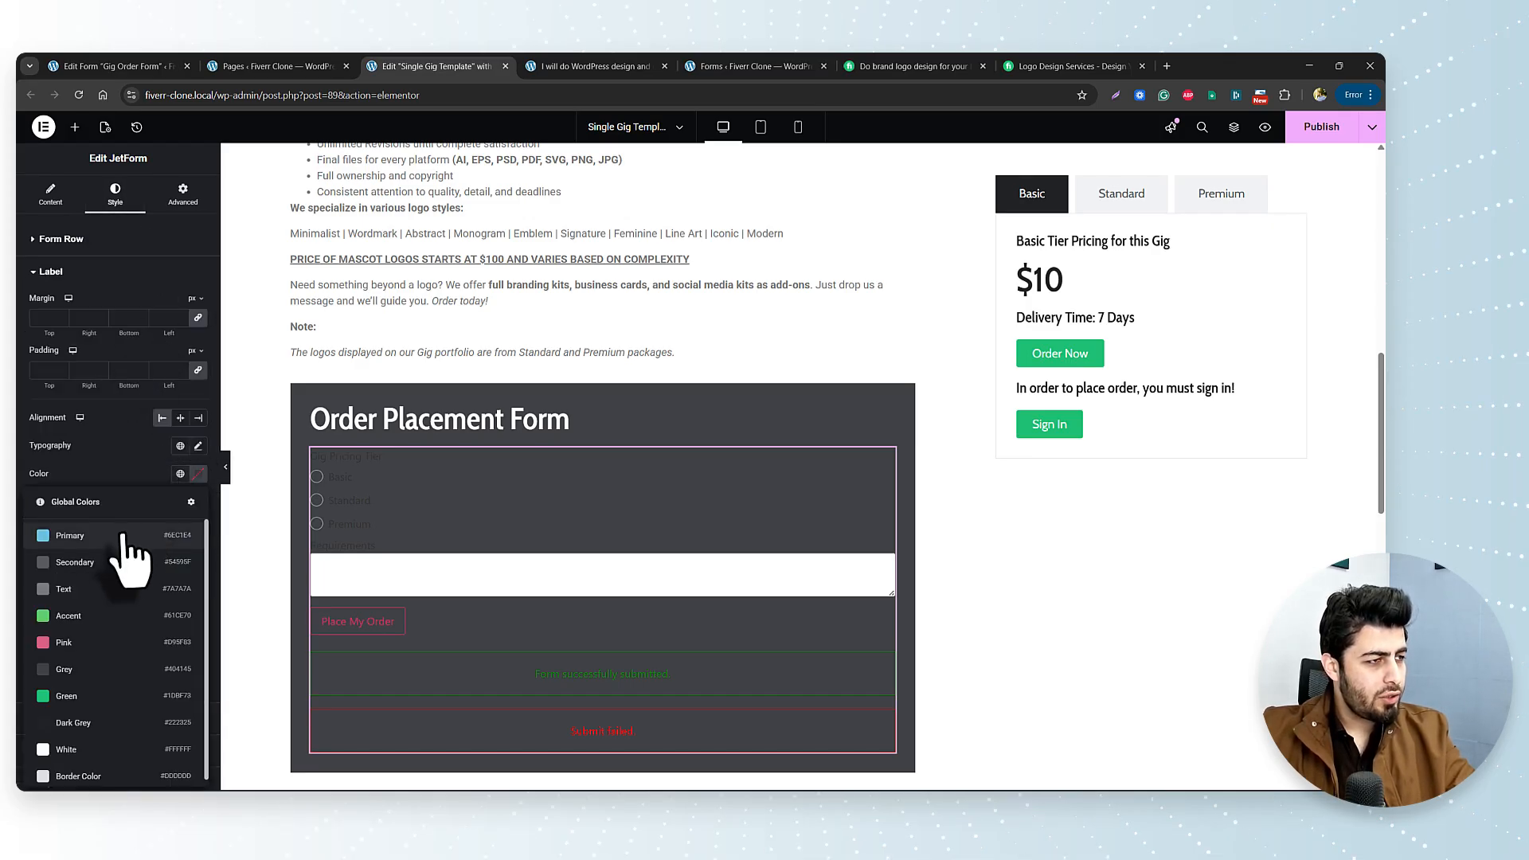
{"action": "left_click", "coordinate": [92, 767]}
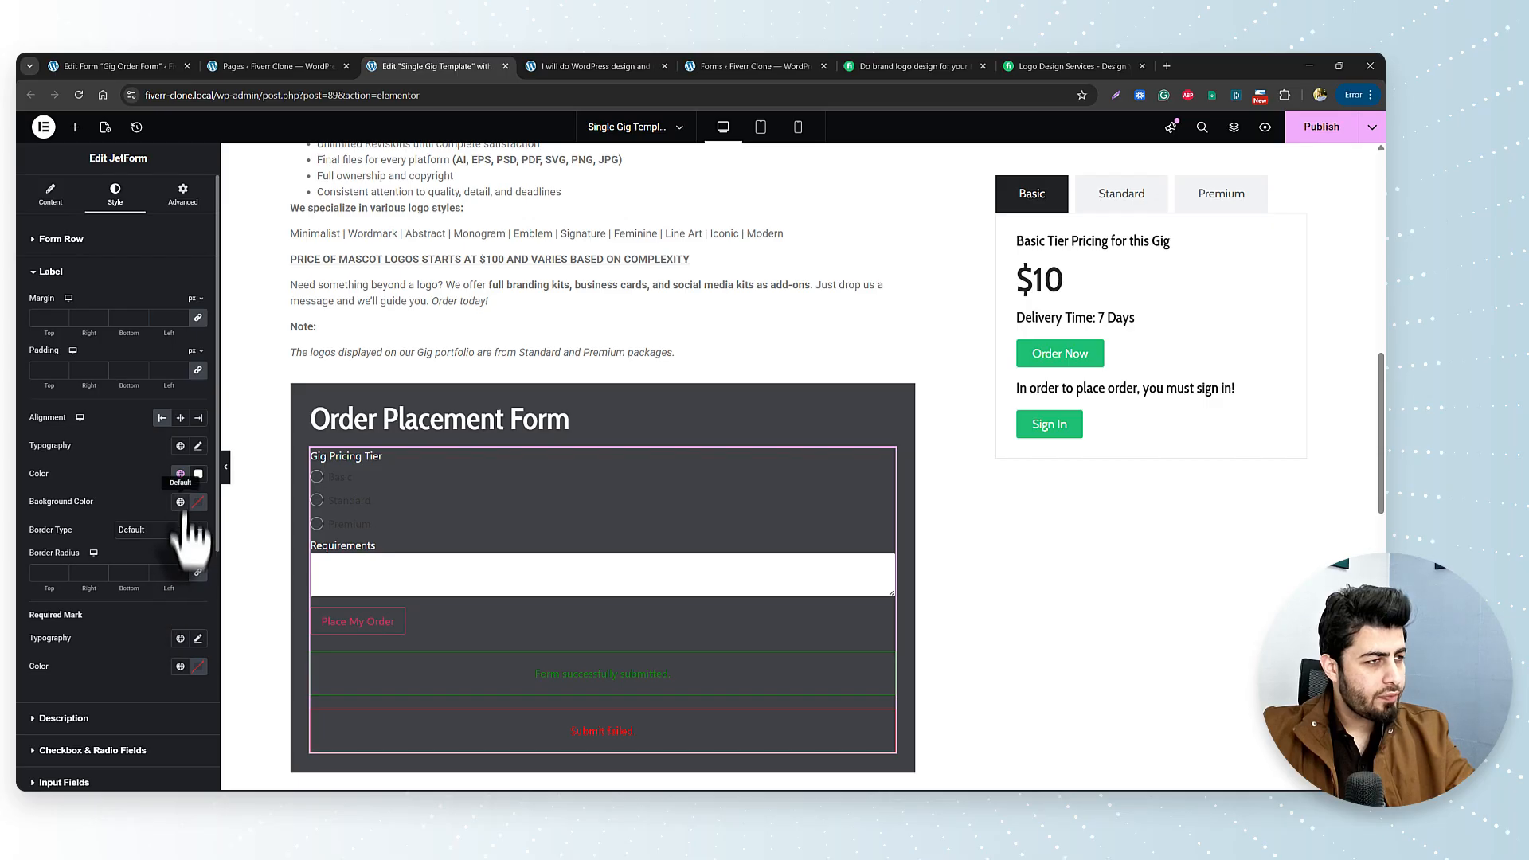
{"action": "left_click", "coordinate": [104, 751]}
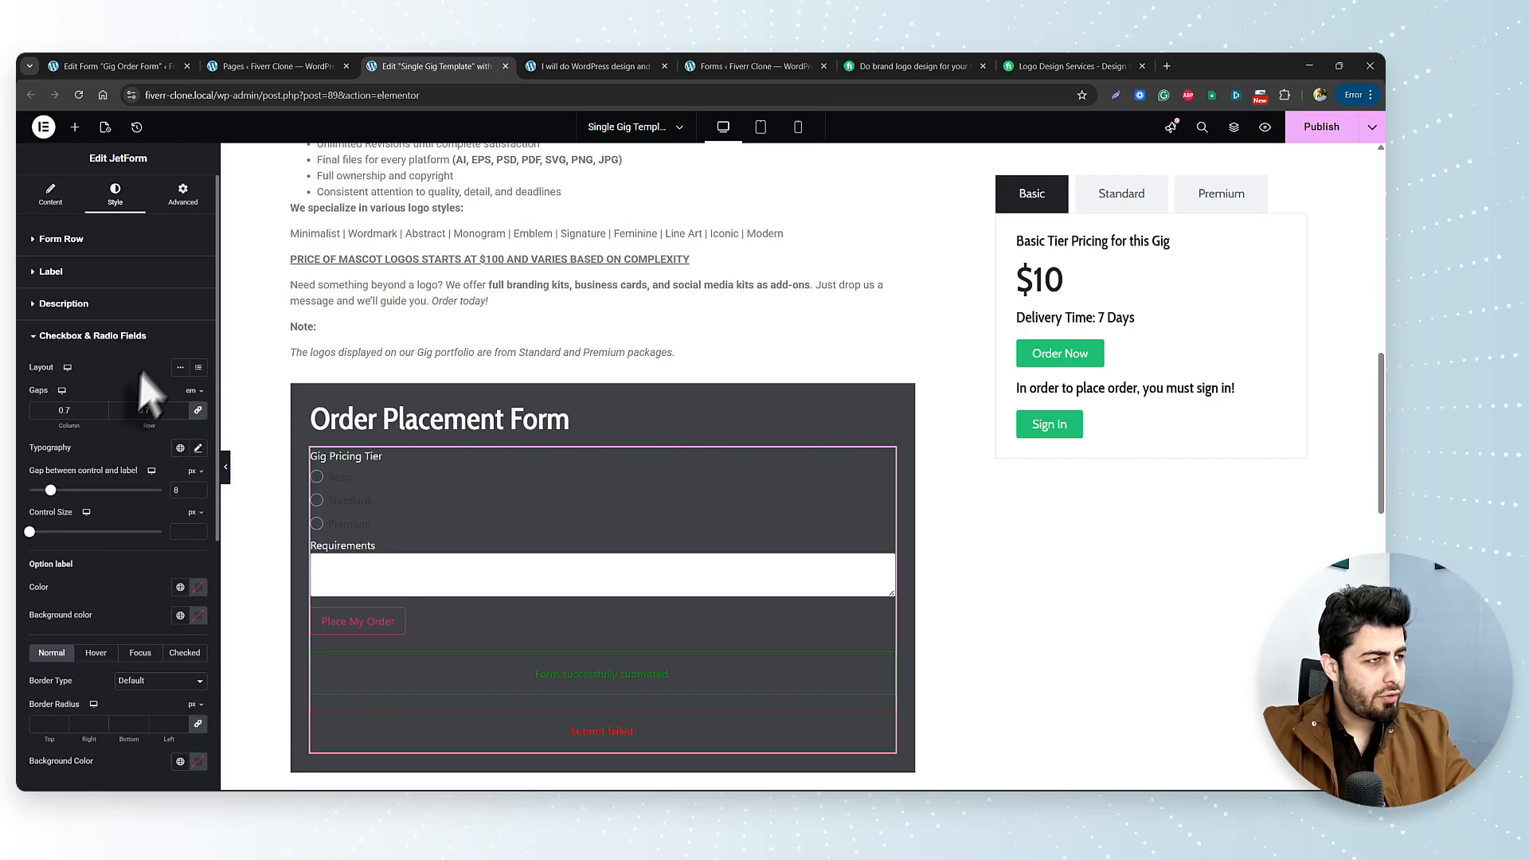
{"action": "left_click", "coordinate": [179, 587]}
{"action": "left_click", "coordinate": [127, 558]}
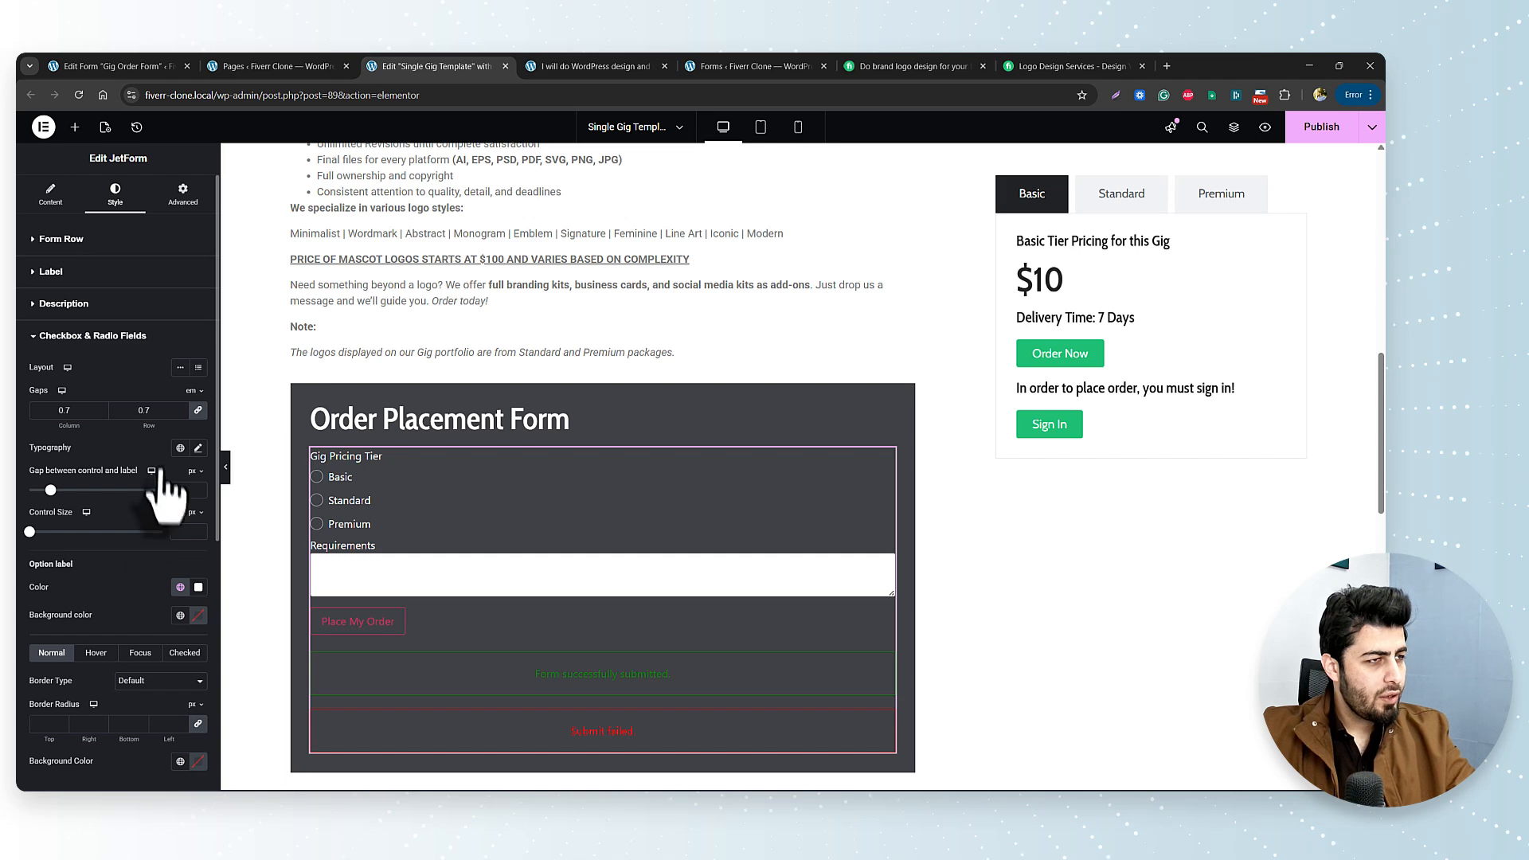
{"action": "scroll", "coordinate": [164, 489], "scroll_direction": "down", "scroll_amount": 1}
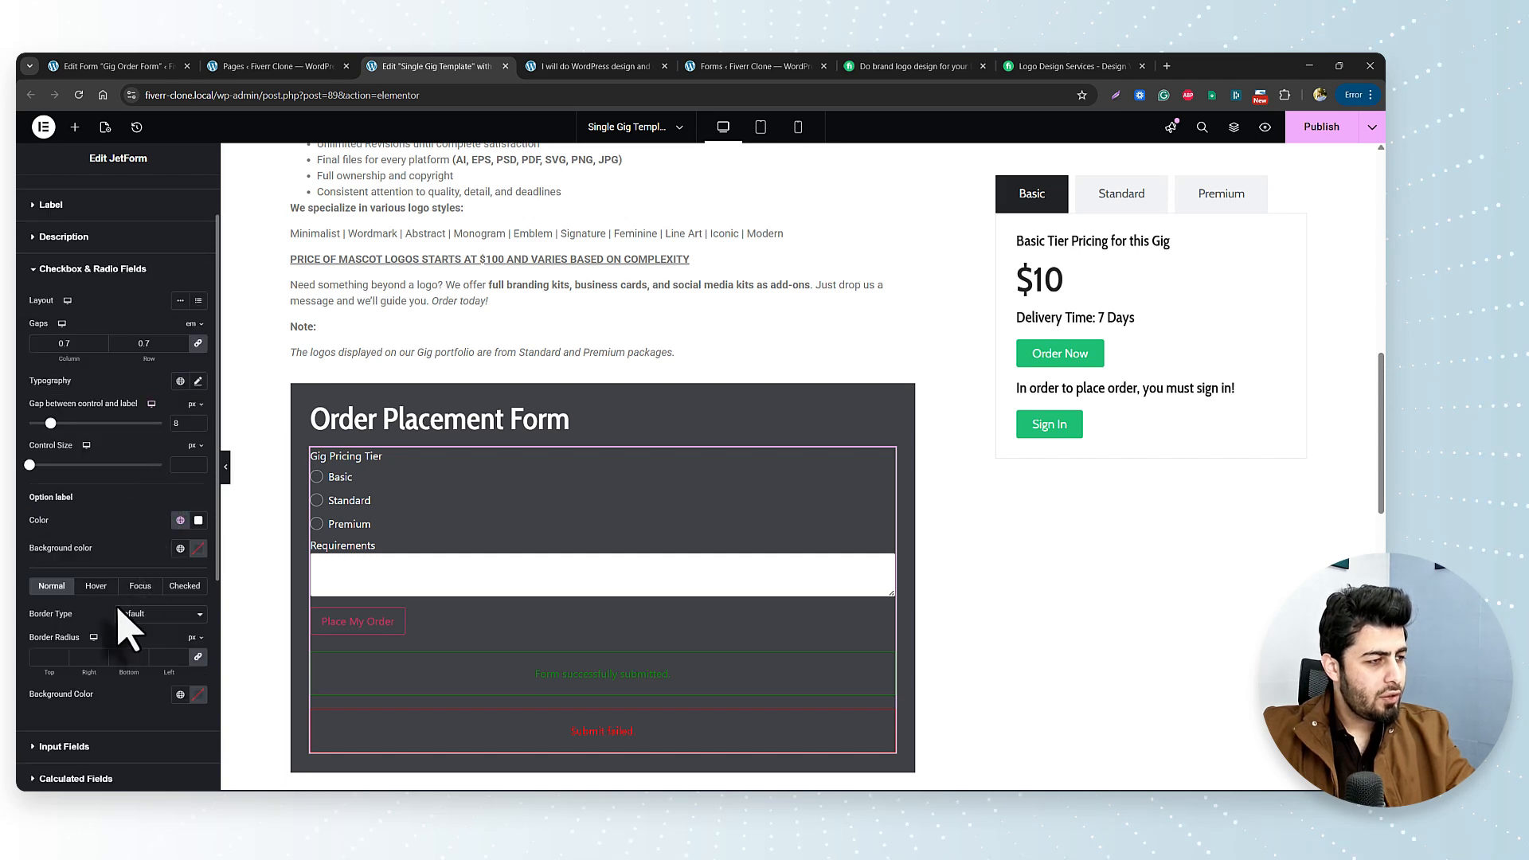
{"action": "scroll", "coordinate": [121, 628], "scroll_direction": "down", "scroll_amount": 2}
{"action": "scroll", "coordinate": [84, 717], "scroll_direction": "down", "scroll_amount": 2}
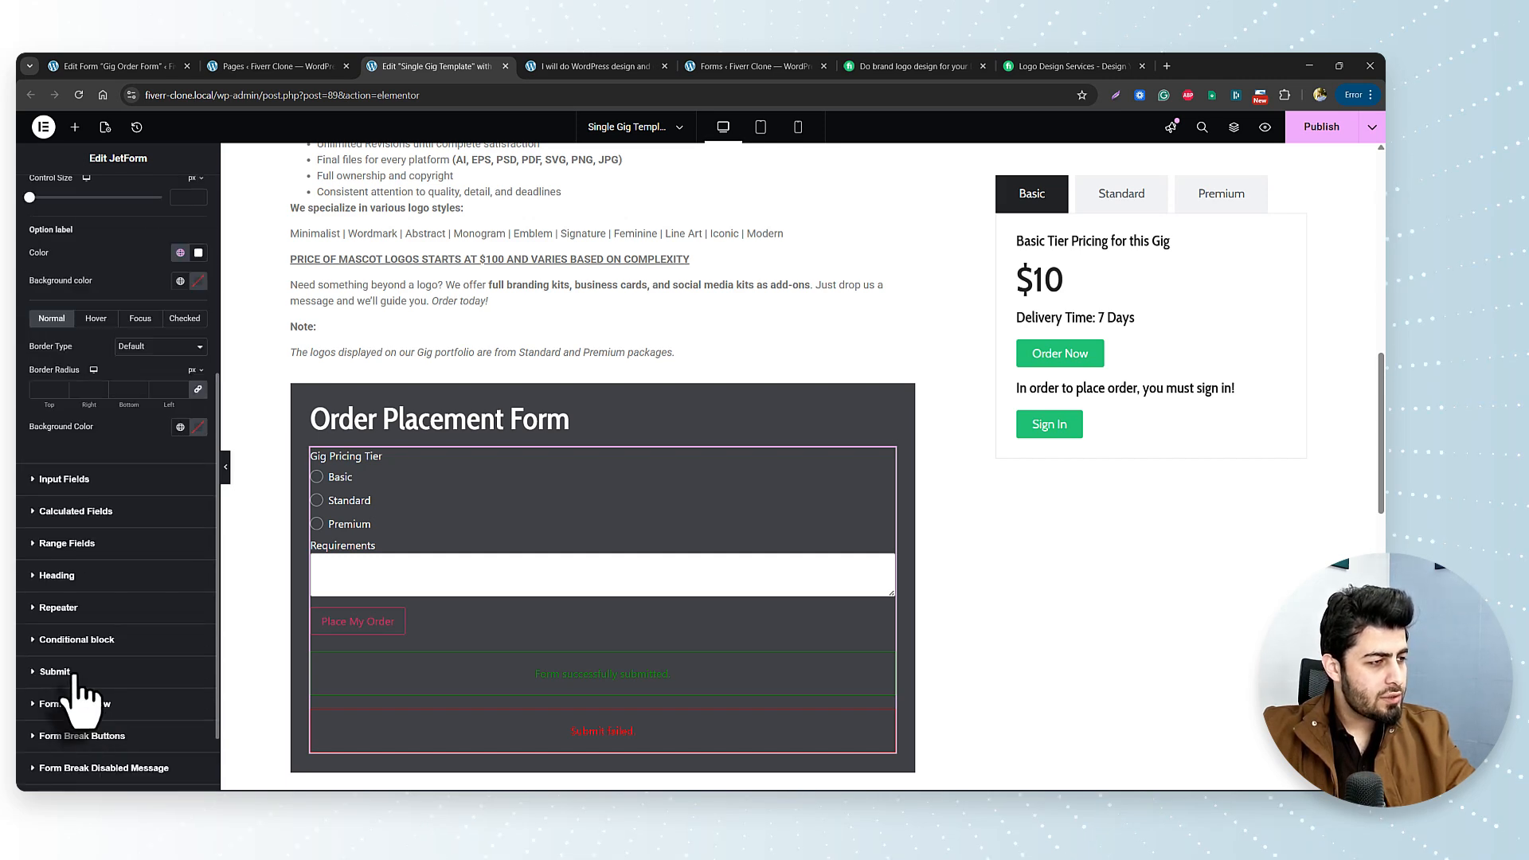
Give the Place My Order button a global White background and Dark Grey text.
{"action": "left_click", "coordinate": [73, 673]}
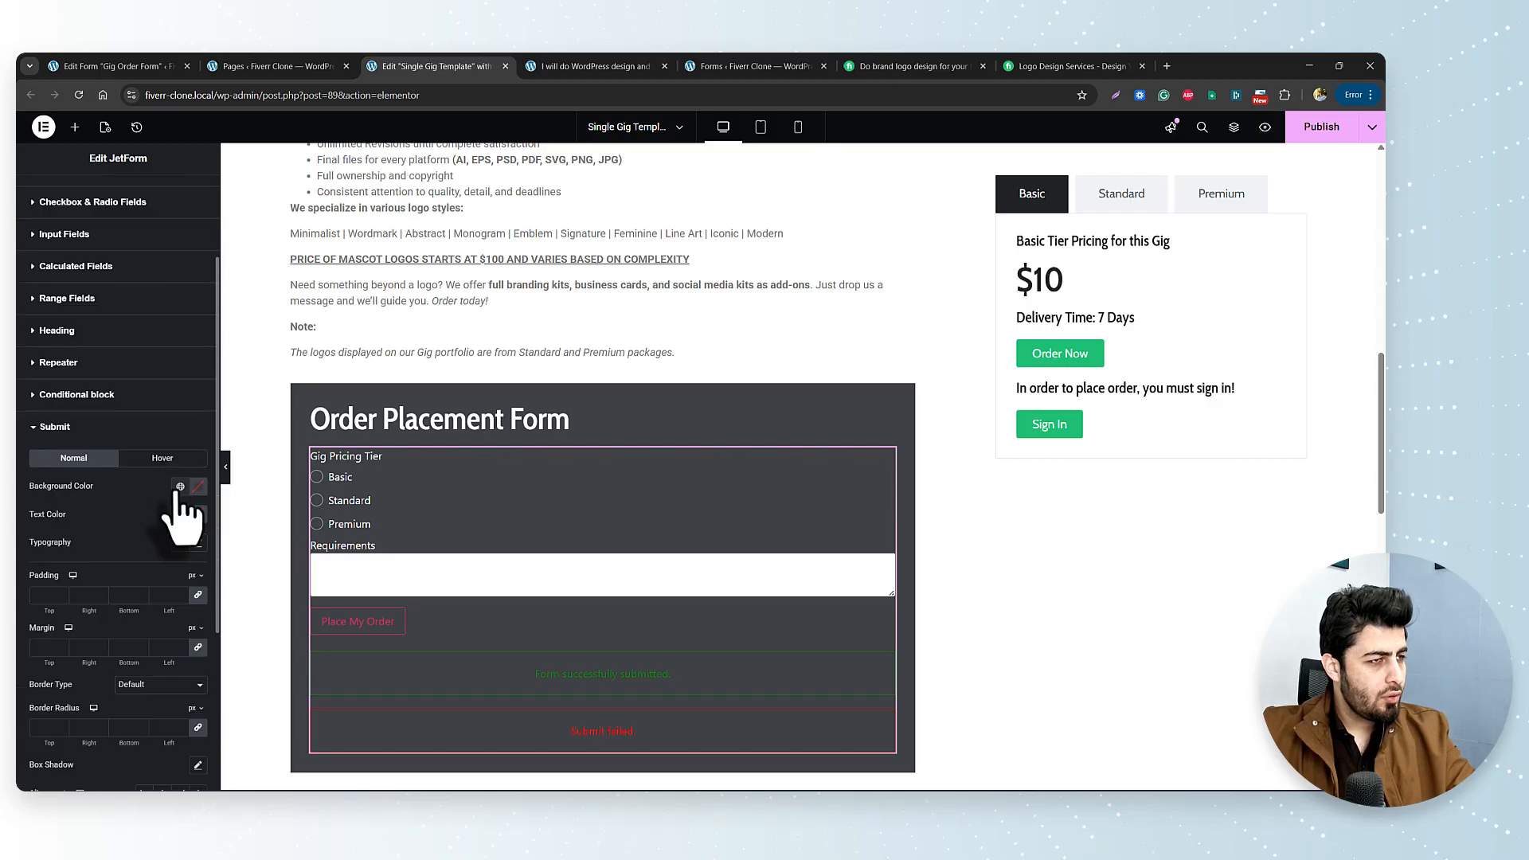
{"action": "left_click", "coordinate": [180, 486]}
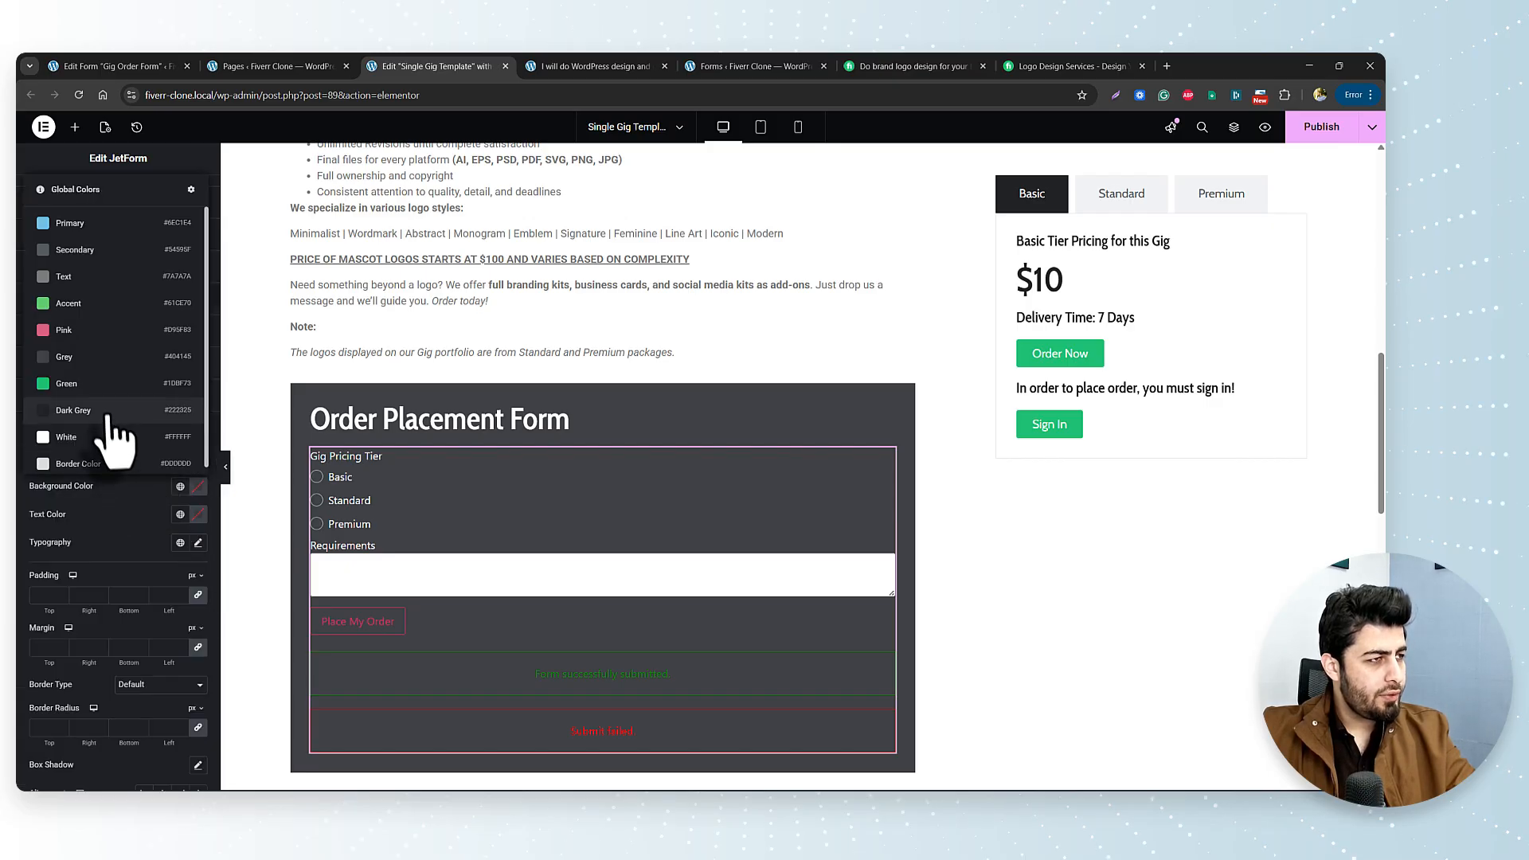
{"action": "left_click", "coordinate": [42, 438]}
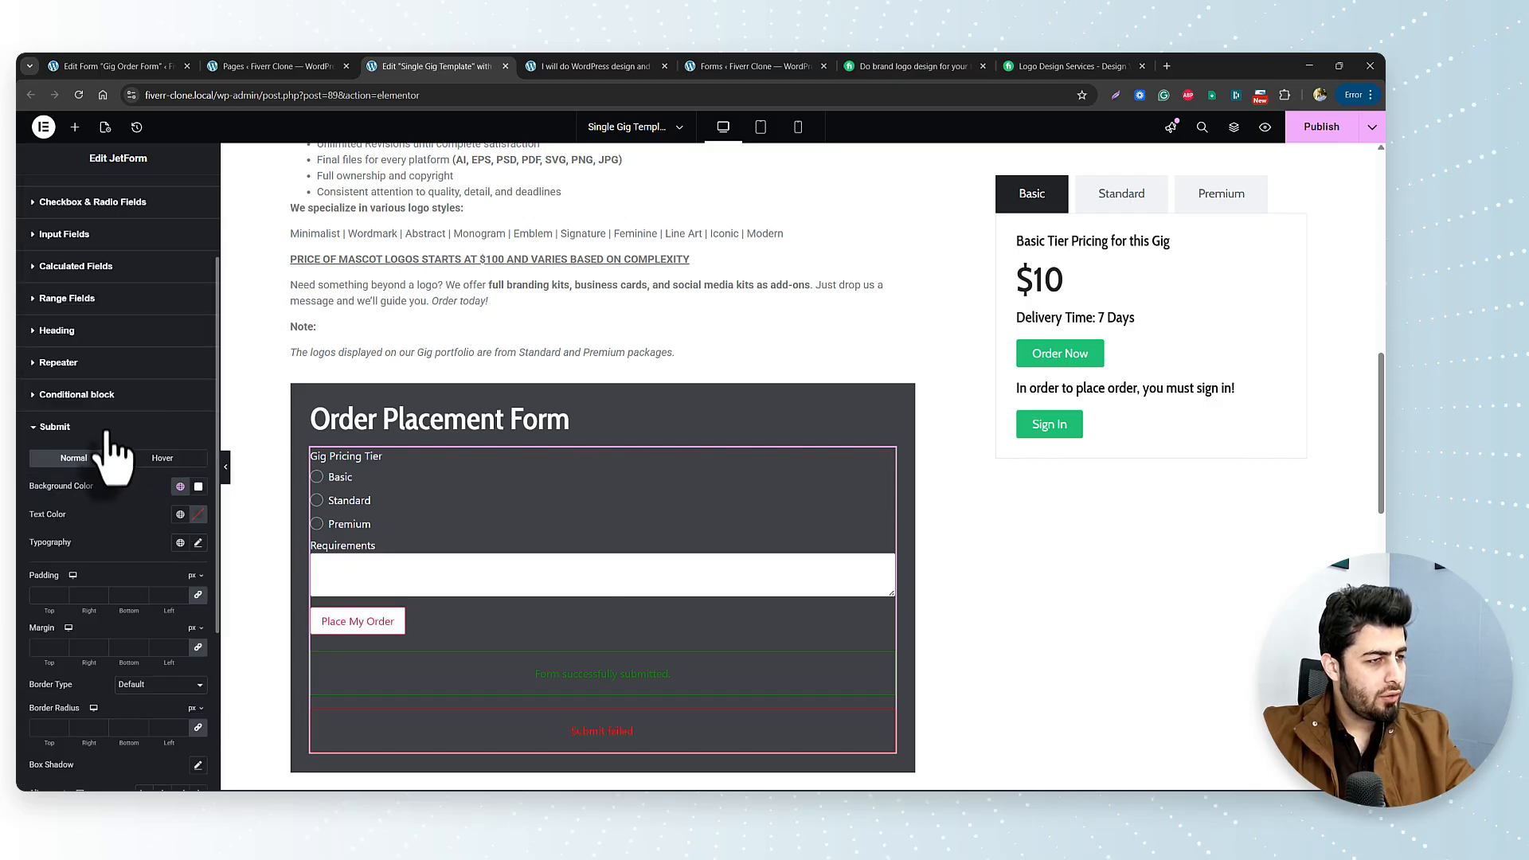
{"action": "left_click", "coordinate": [180, 514]}
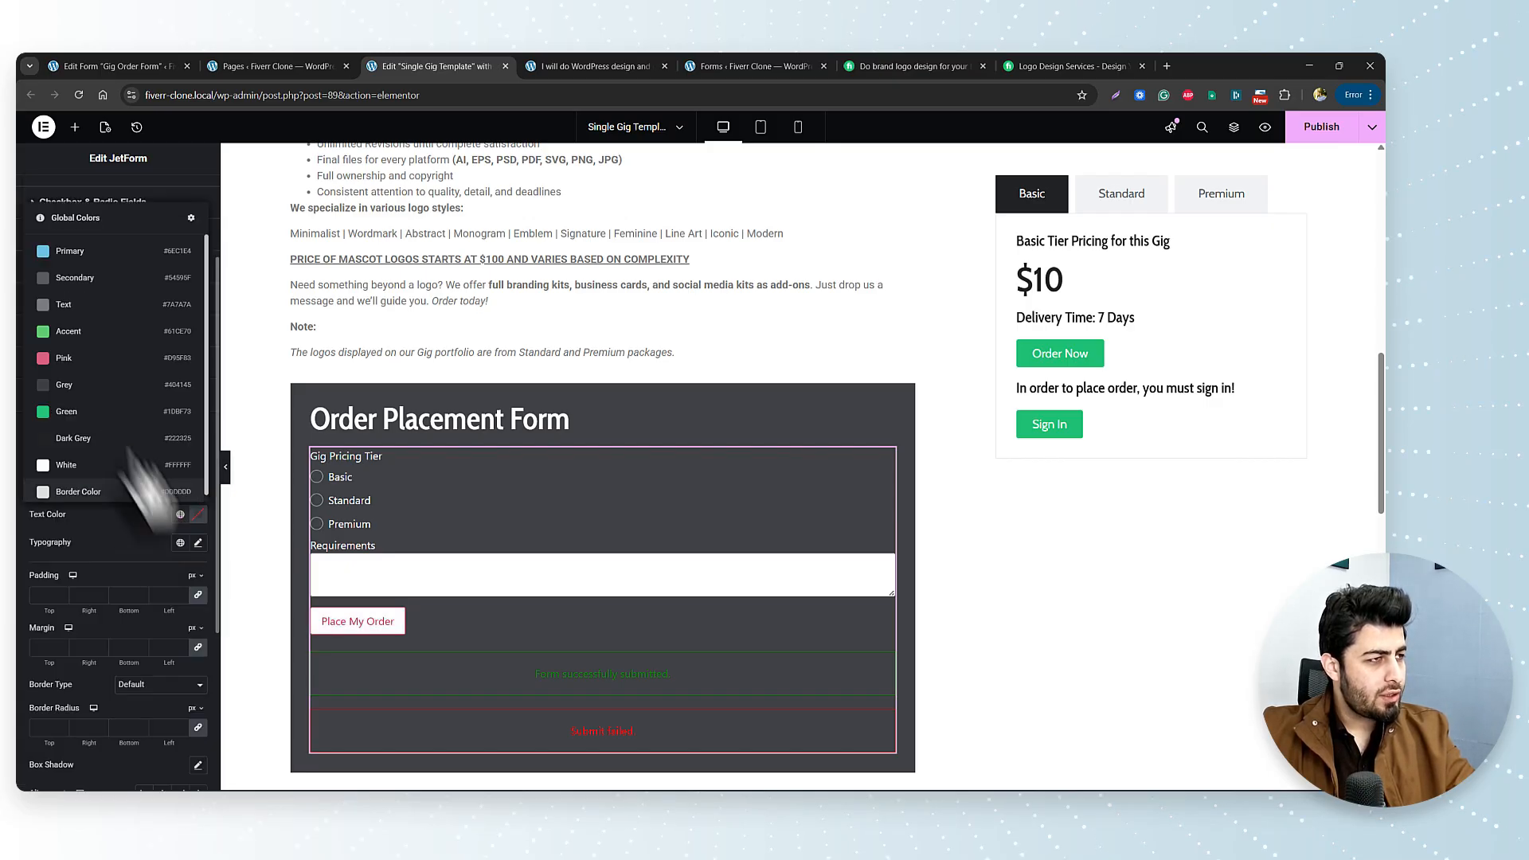
{"action": "left_click", "coordinate": [101, 439]}
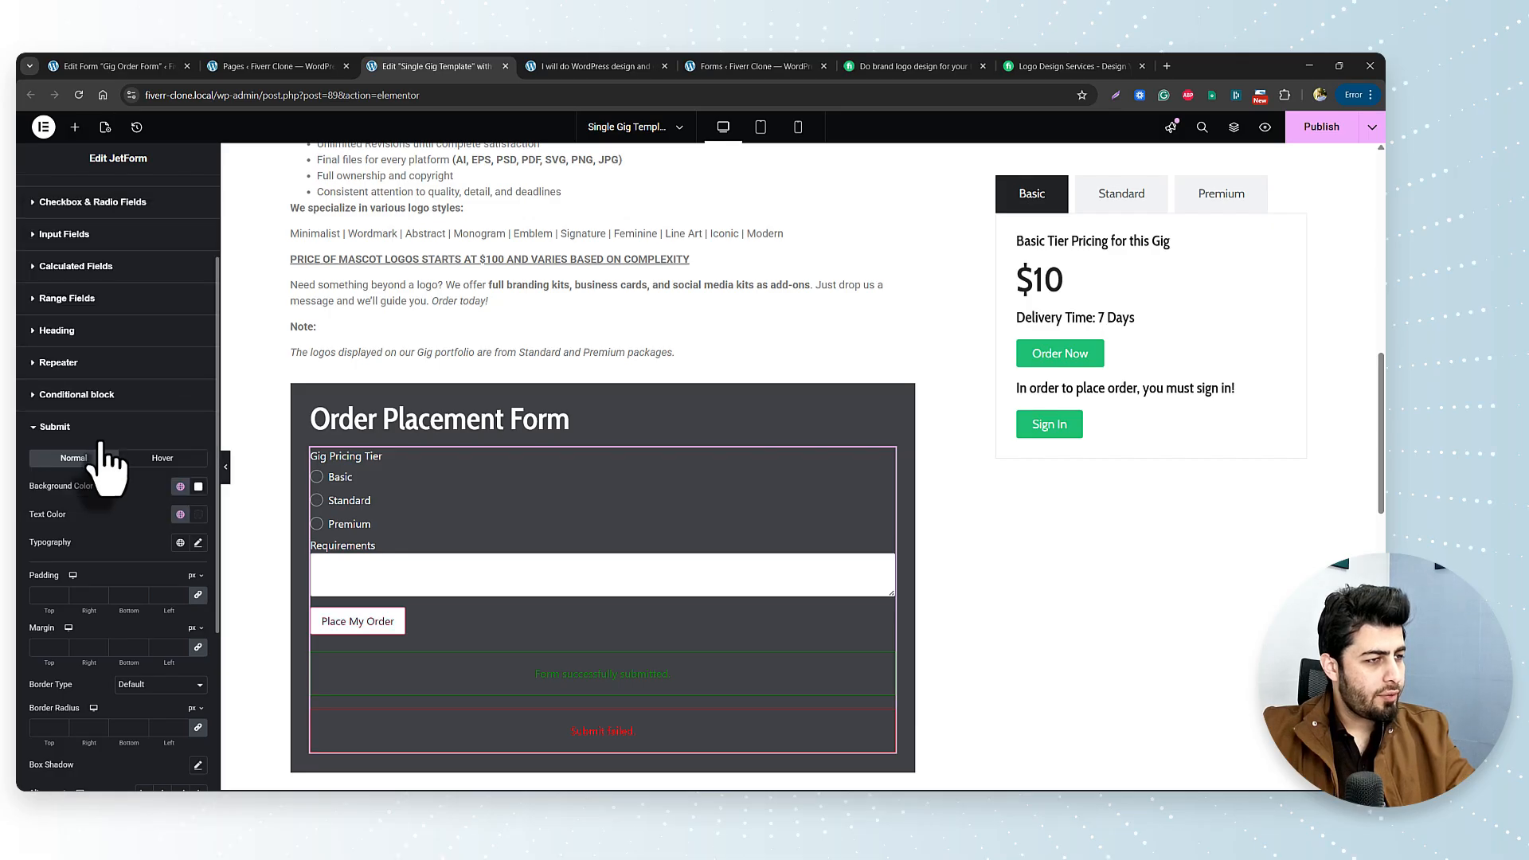
Apply the Cabin font preset to the button and set its border type to None.
{"action": "left_click", "coordinate": [180, 543]}
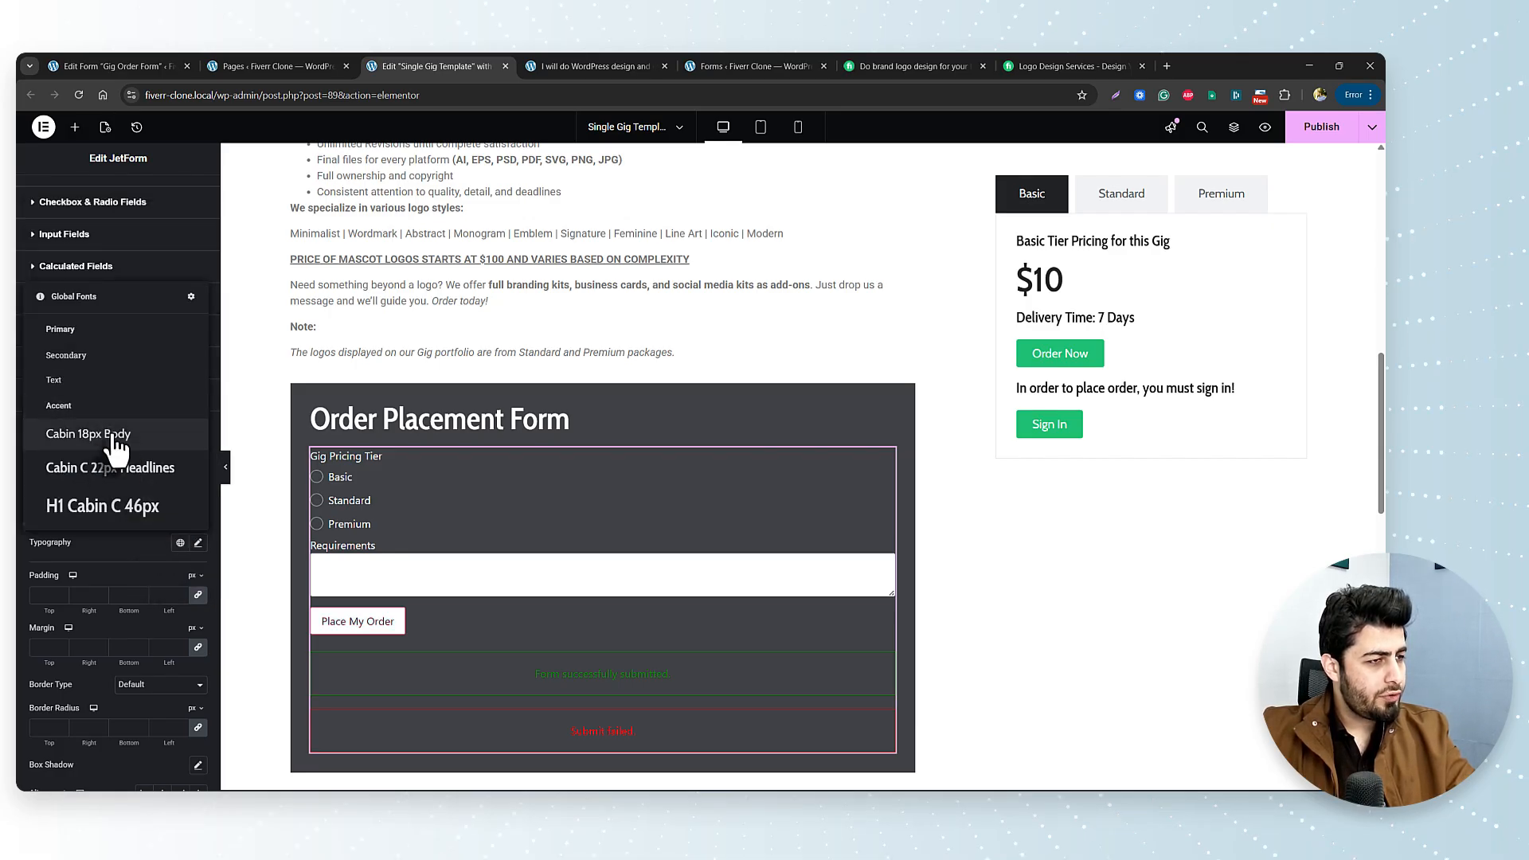
{"action": "left_click", "coordinate": [72, 431]}
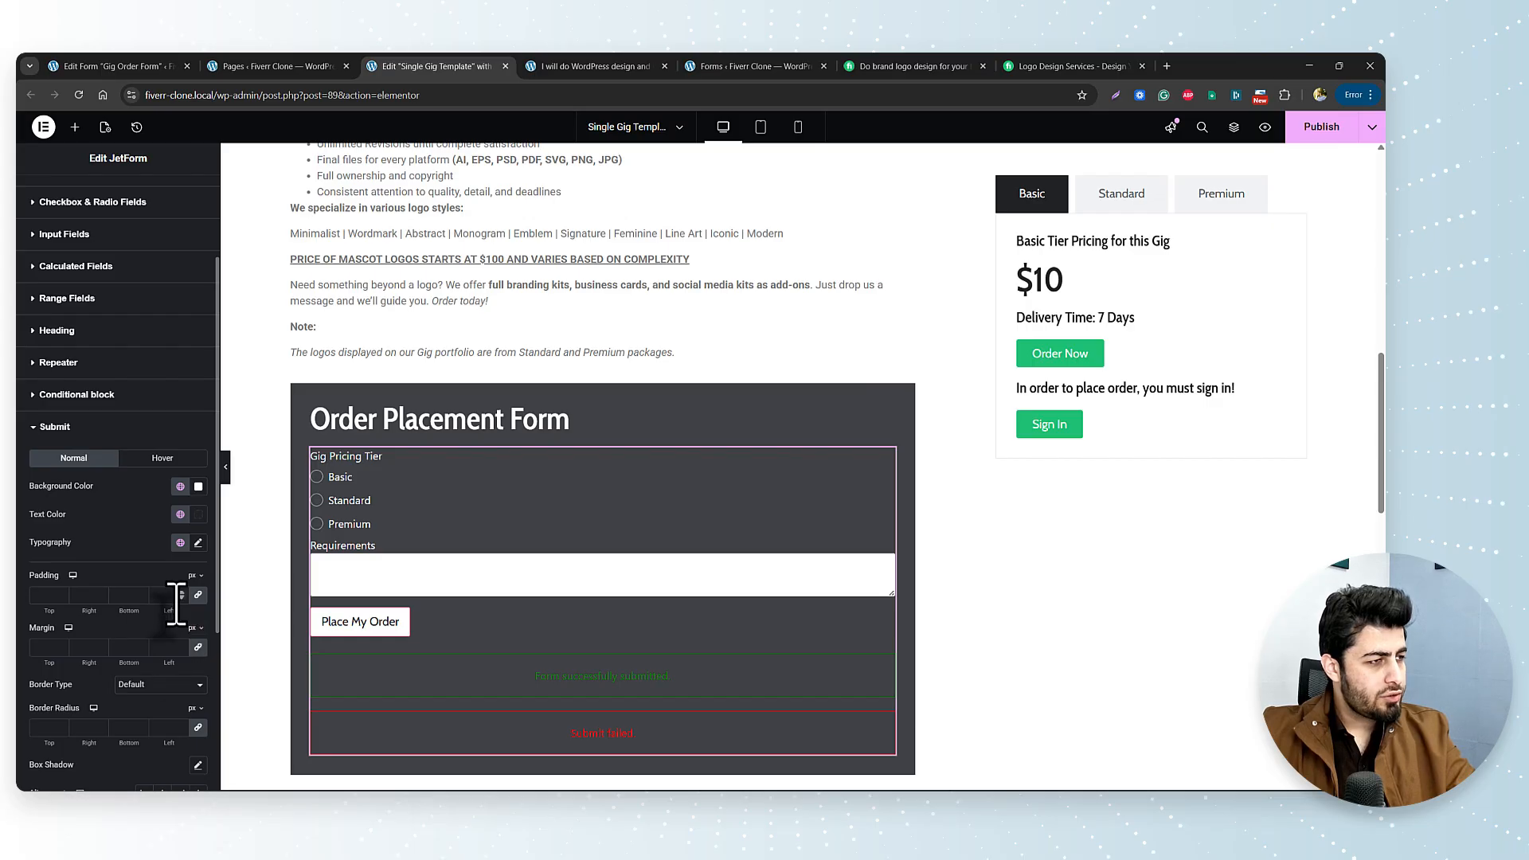
{"action": "left_click", "coordinate": [159, 685]}
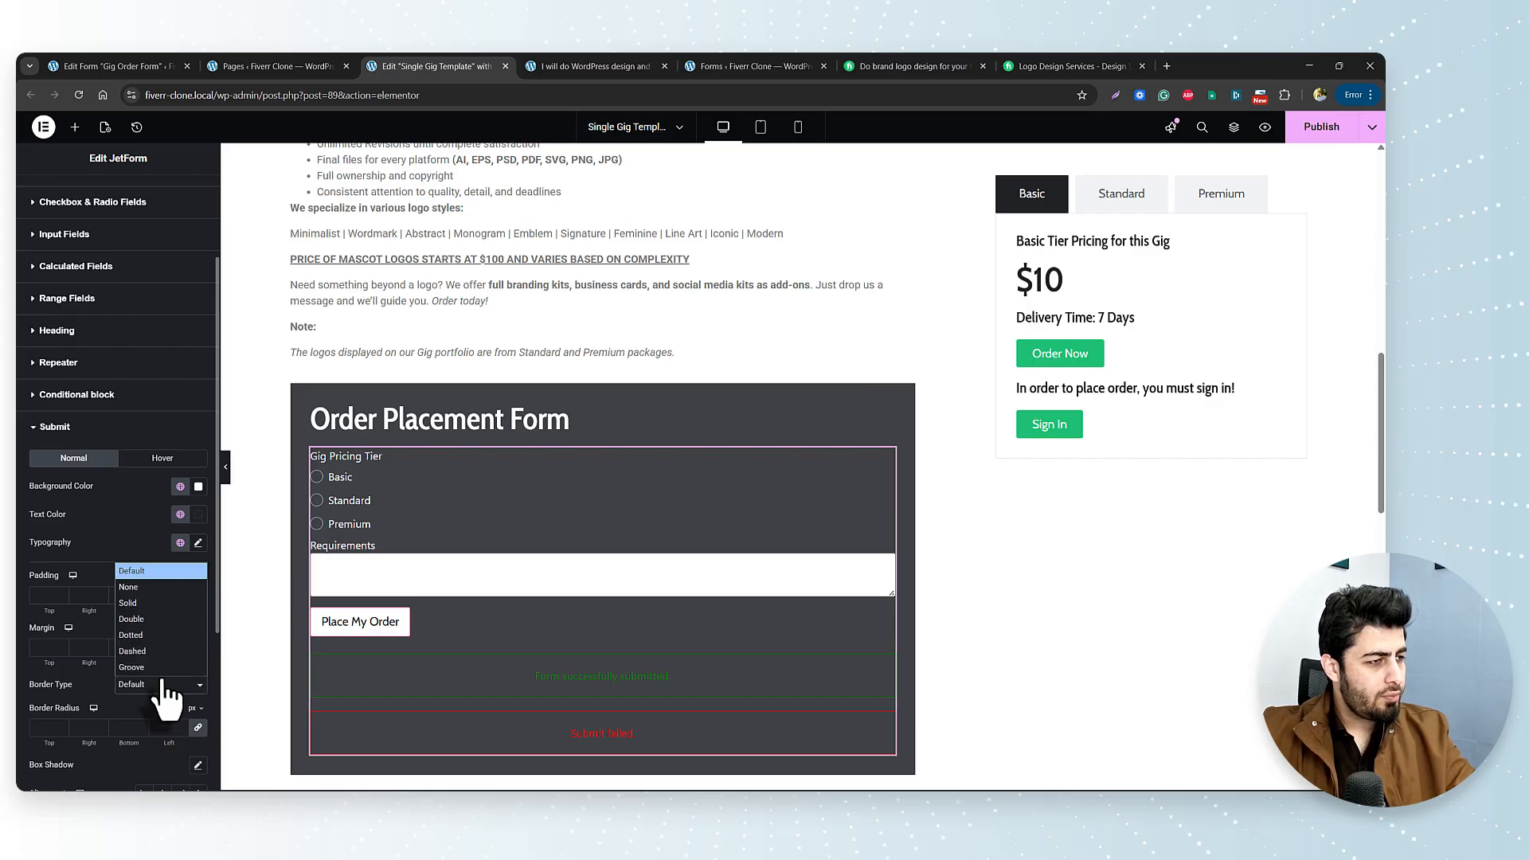
{"action": "left_click", "coordinate": [144, 587]}
{"action": "scroll", "coordinate": [156, 633], "scroll_direction": "down", "scroll_amount": 3}
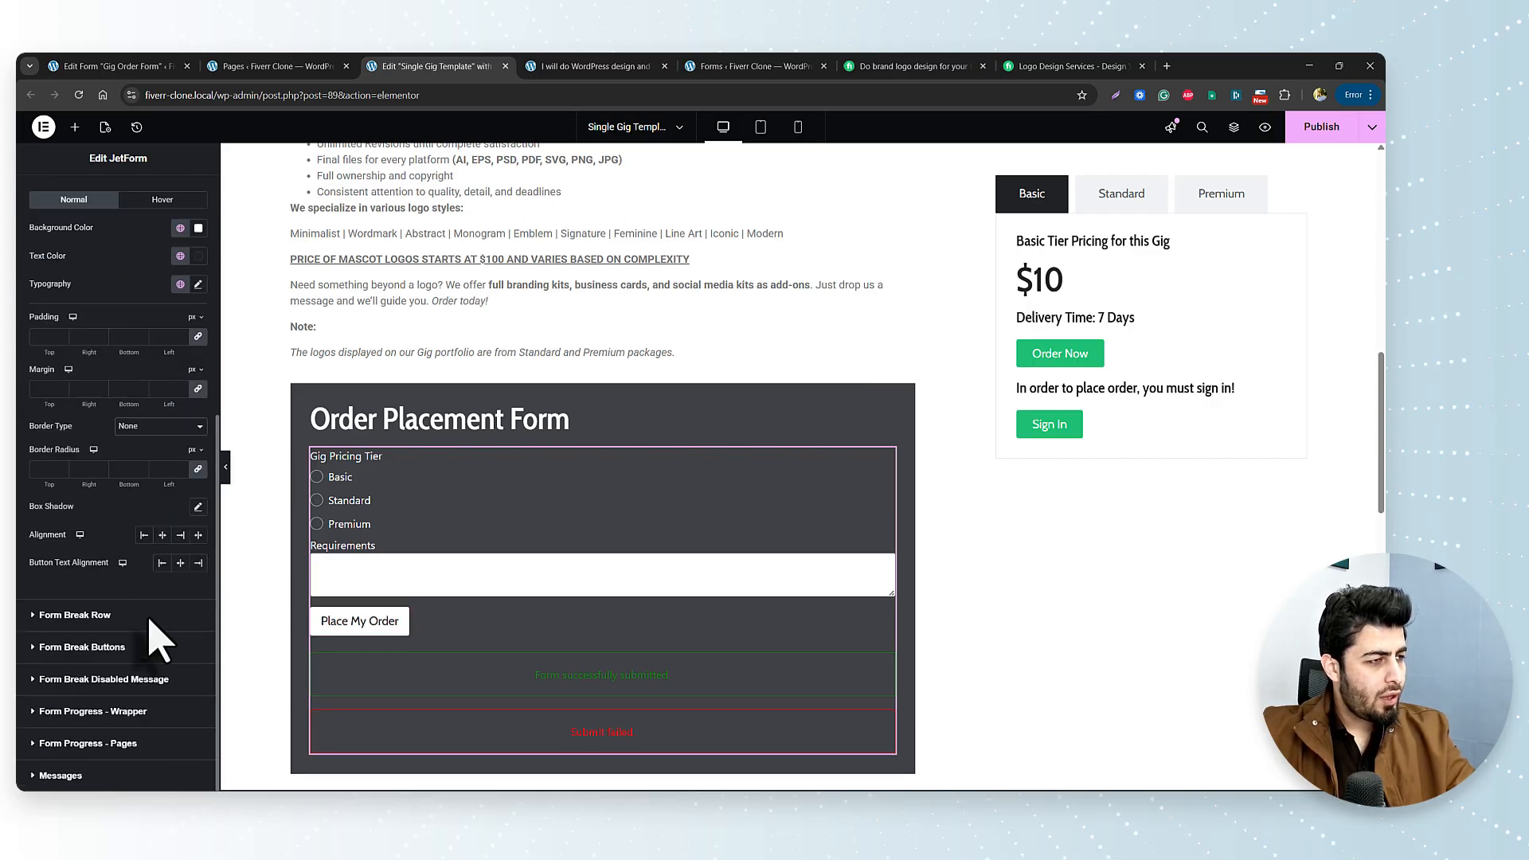
{"action": "left_click", "coordinate": [127, 776]}
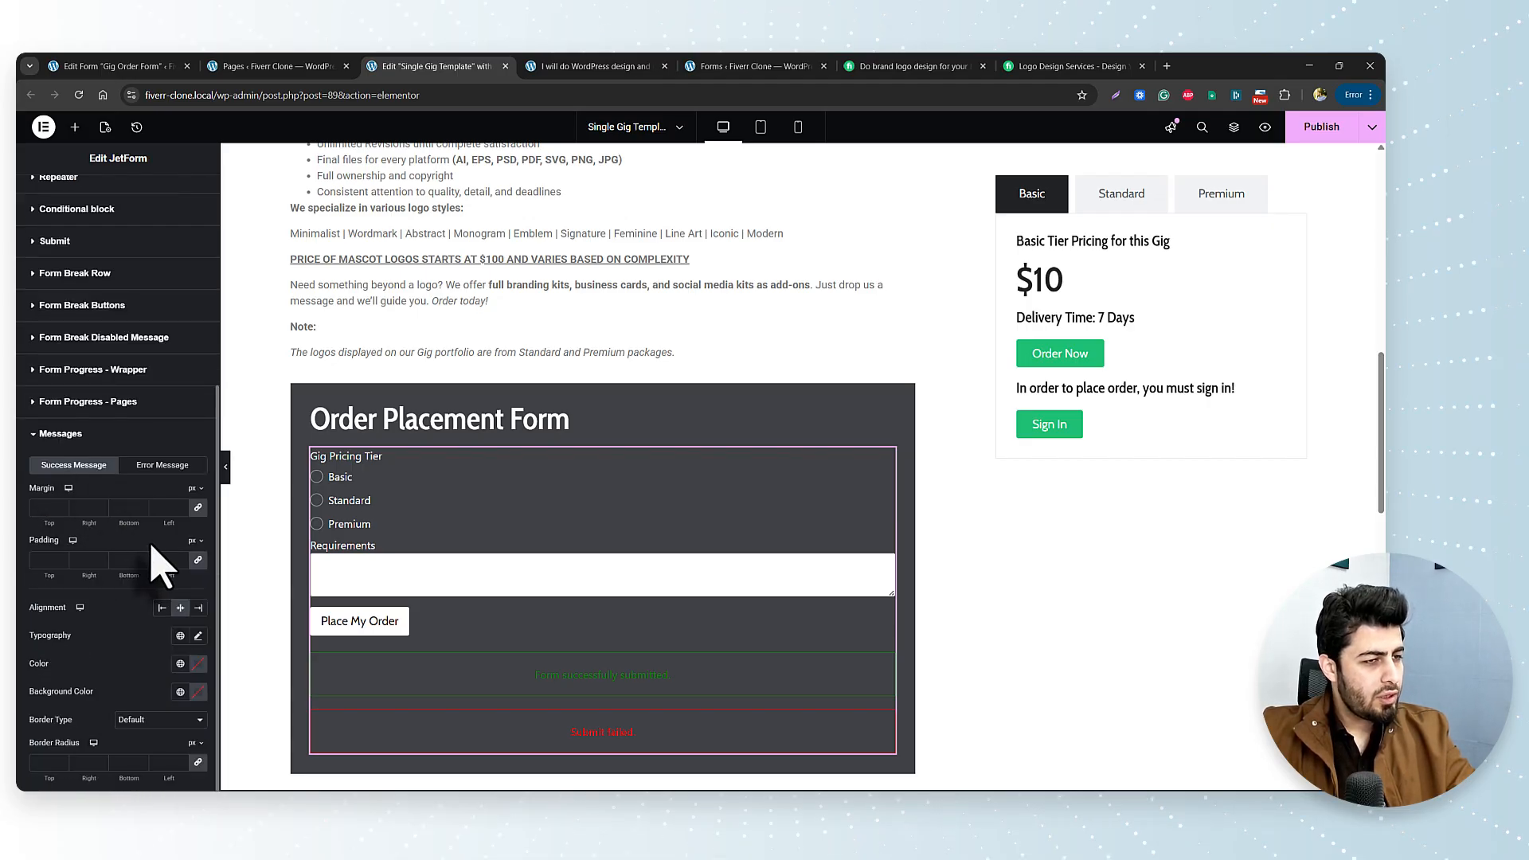
Set the success message background to global Green and its text to White.
{"action": "left_click", "coordinate": [181, 692]}
{"action": "left_click", "coordinate": [114, 611]}
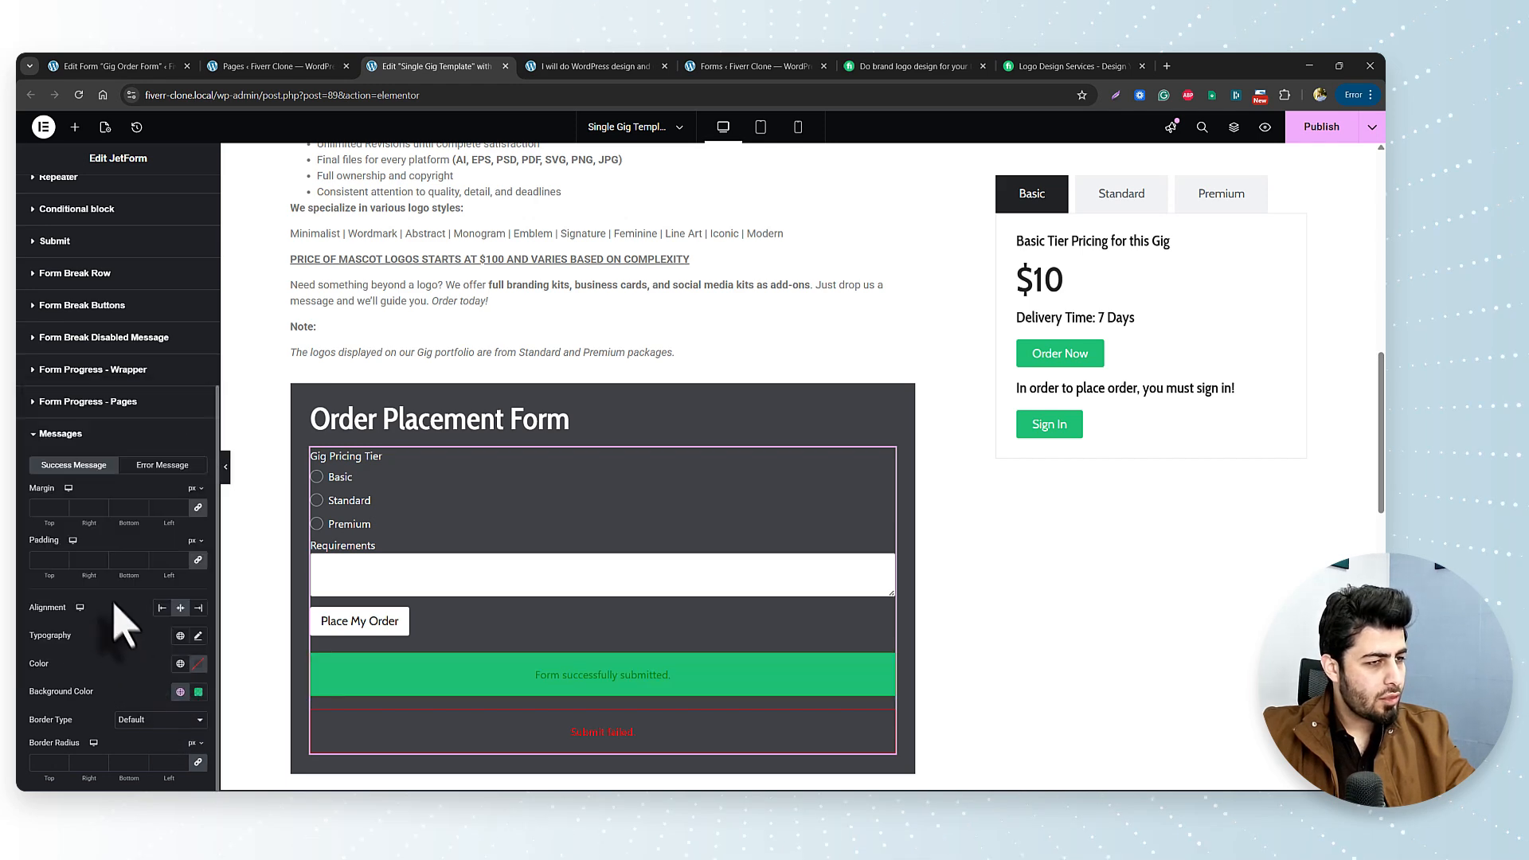
{"action": "left_click", "coordinate": [180, 663]}
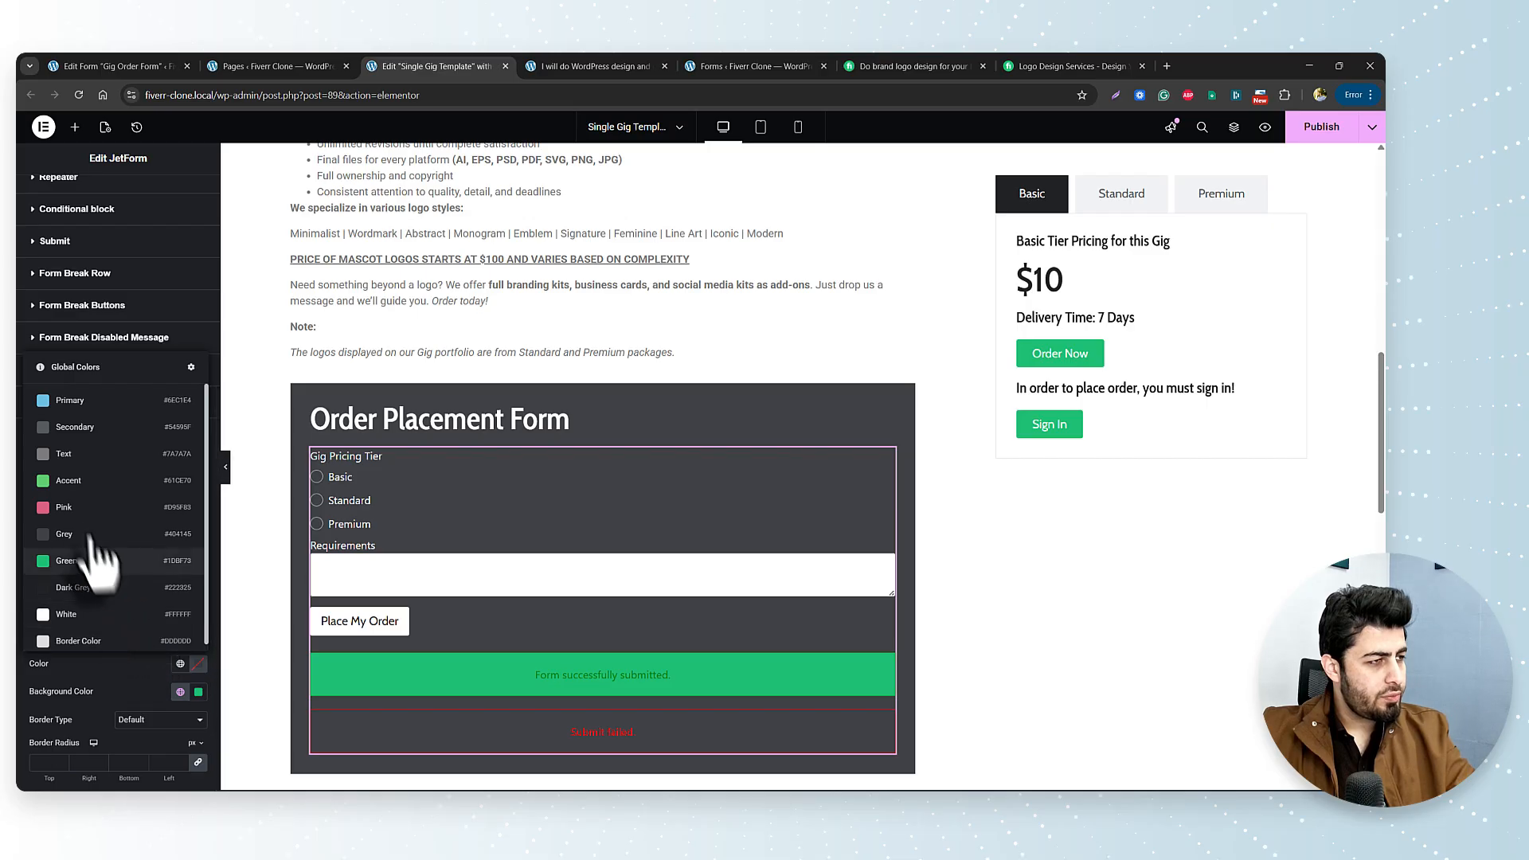
{"action": "left_click", "coordinate": [86, 615]}
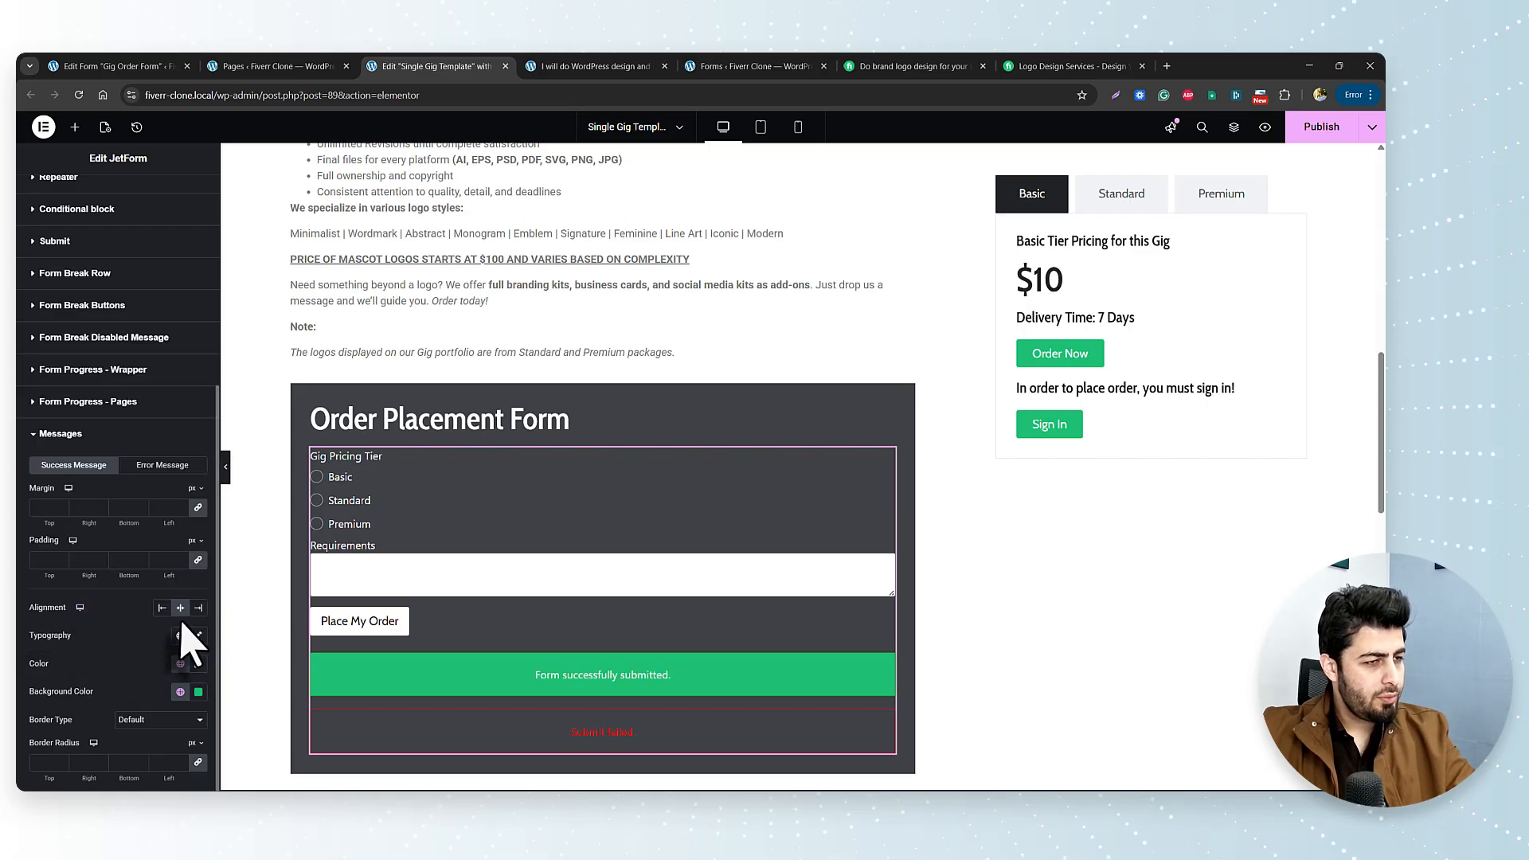
Give the error message a custom soft red background from the colour picker.
{"action": "left_click", "coordinate": [157, 466]}
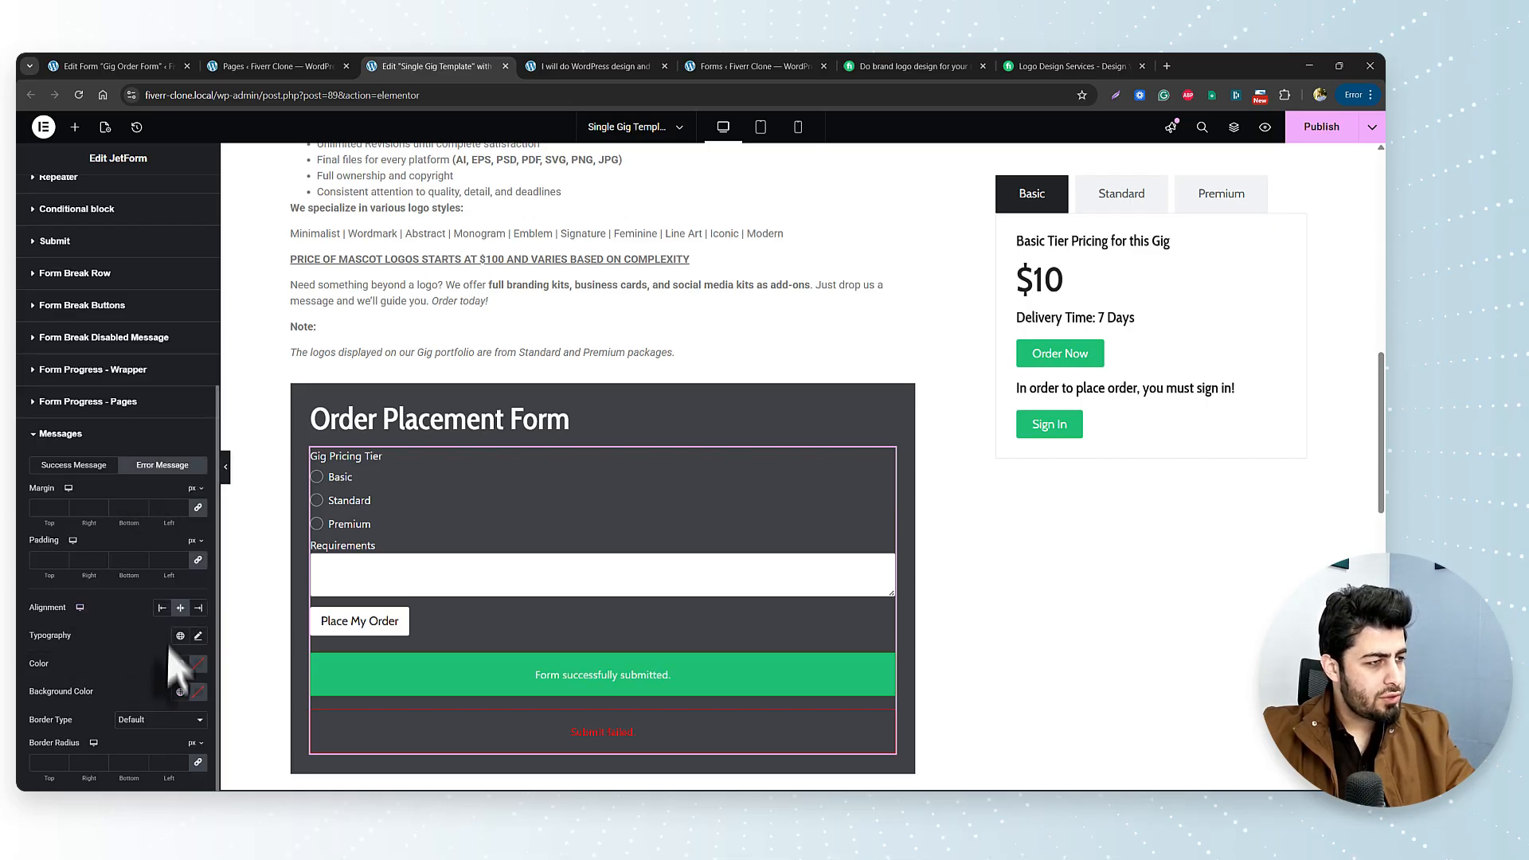
{"action": "left_click", "coordinate": [180, 692]}
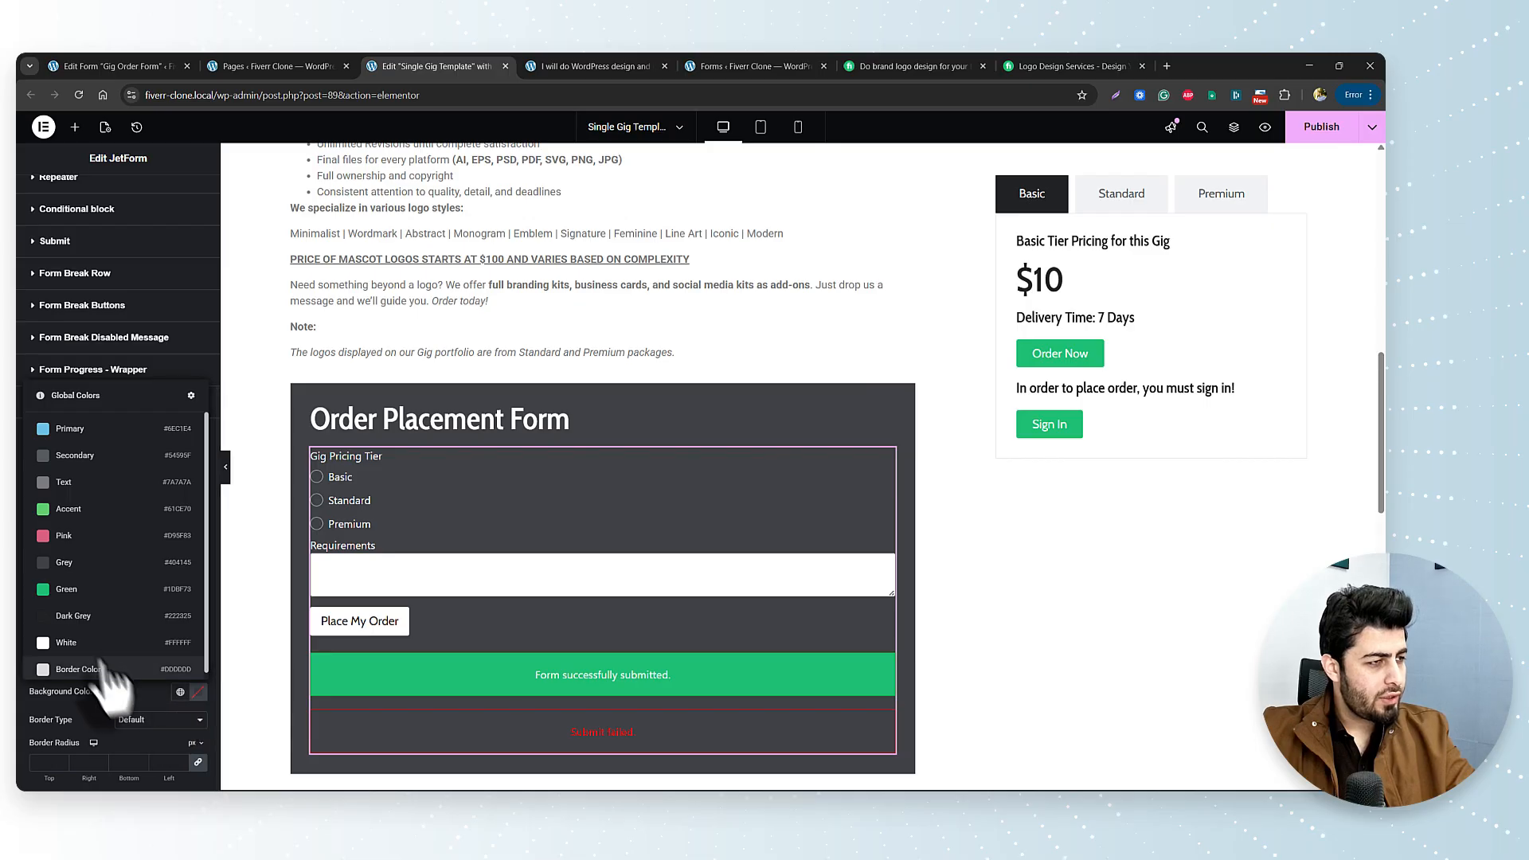
{"action": "scroll", "coordinate": [69, 614], "scroll_direction": "down", "scroll_amount": 1}
{"action": "left_click", "coordinate": [199, 691]}
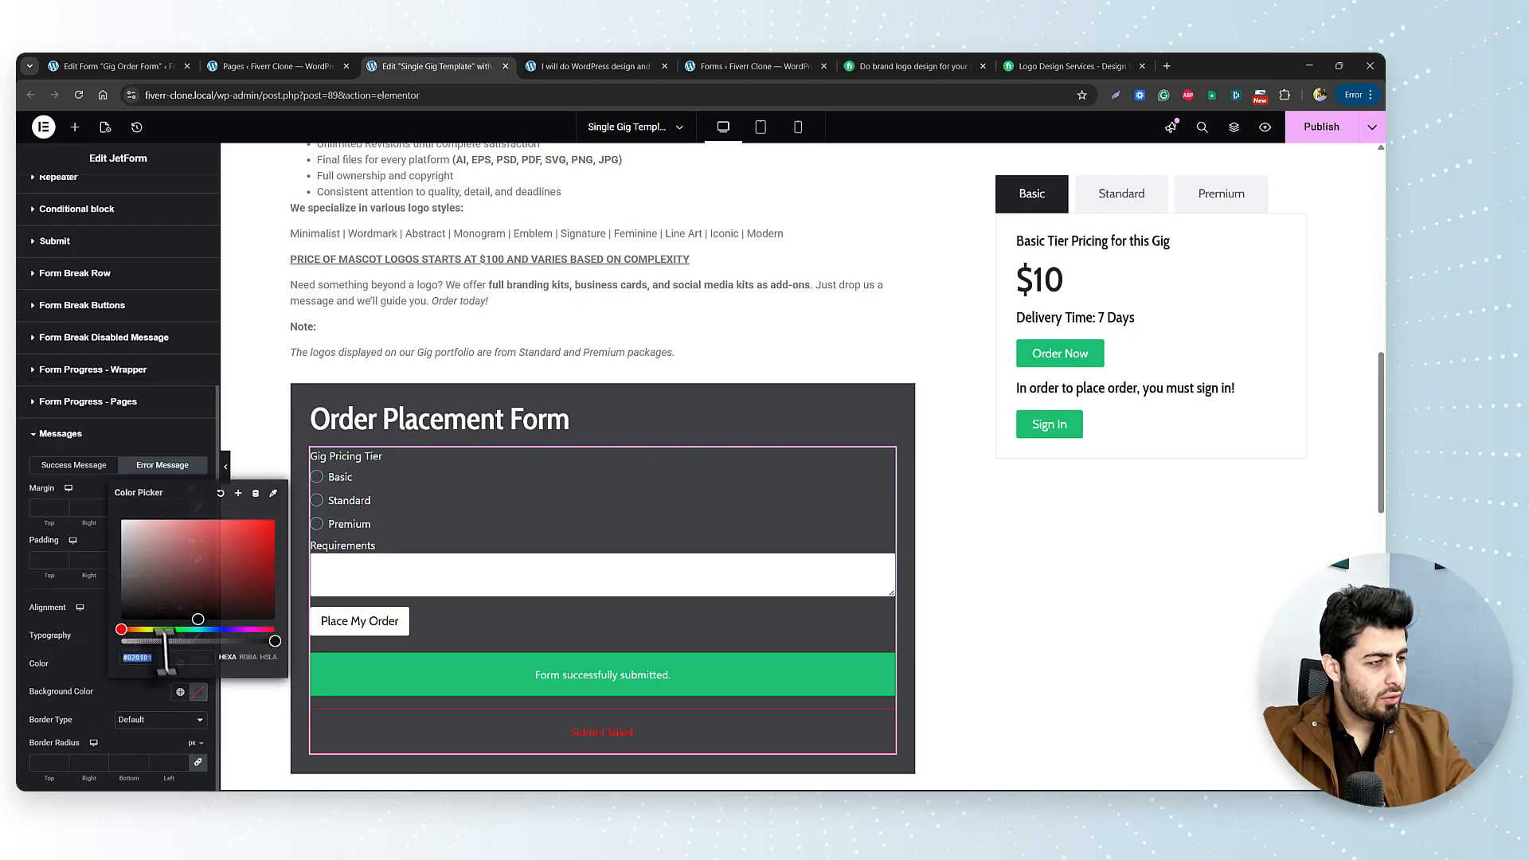
{"action": "left_click", "coordinate": [165, 569]}
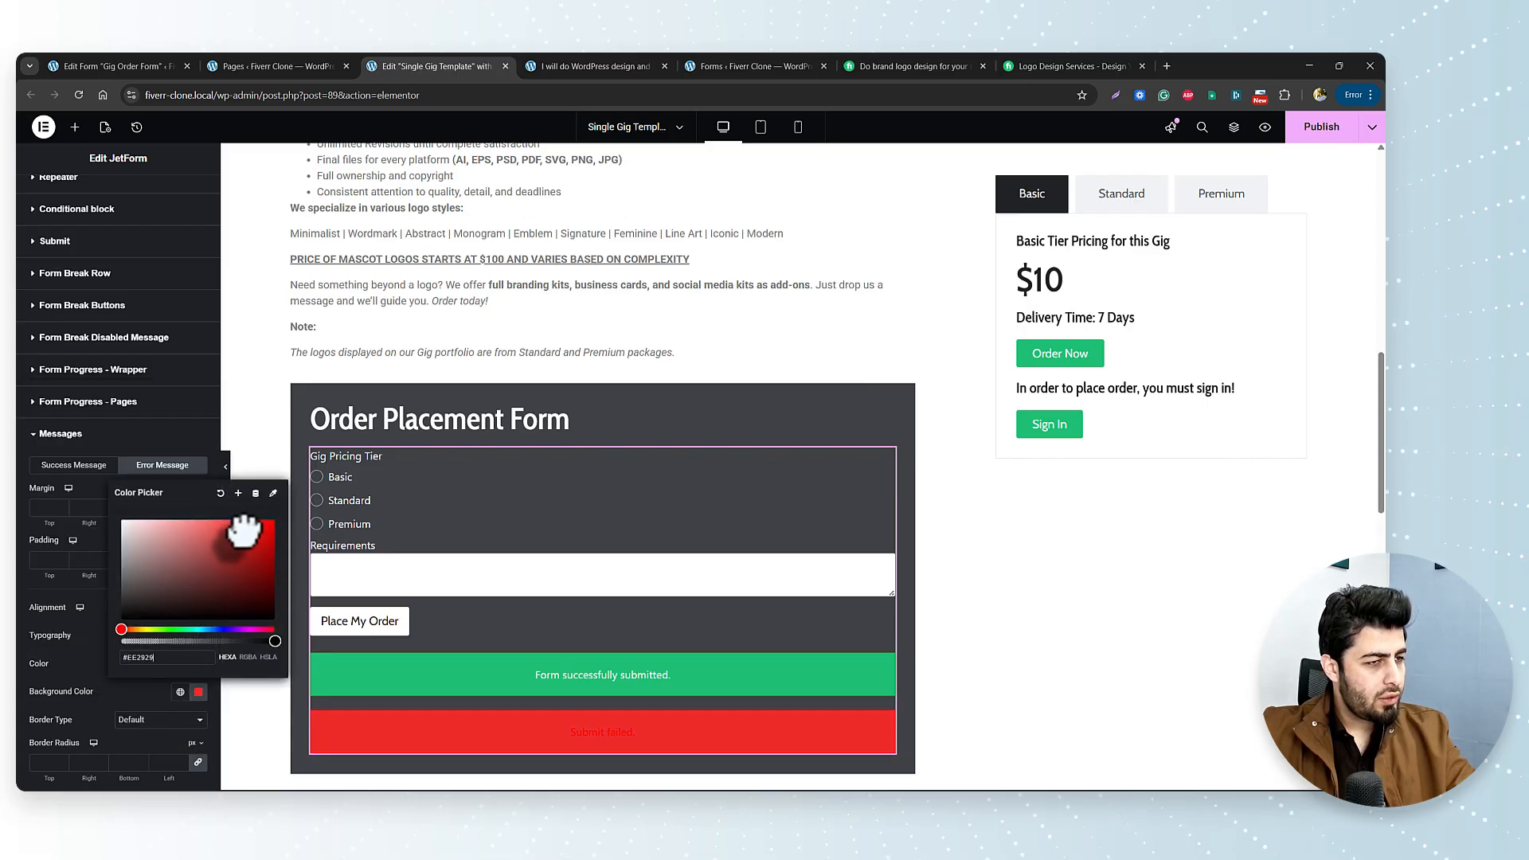
{"action": "left_click_drag", "start_coordinate": [243, 529], "coordinate": [233, 533]}
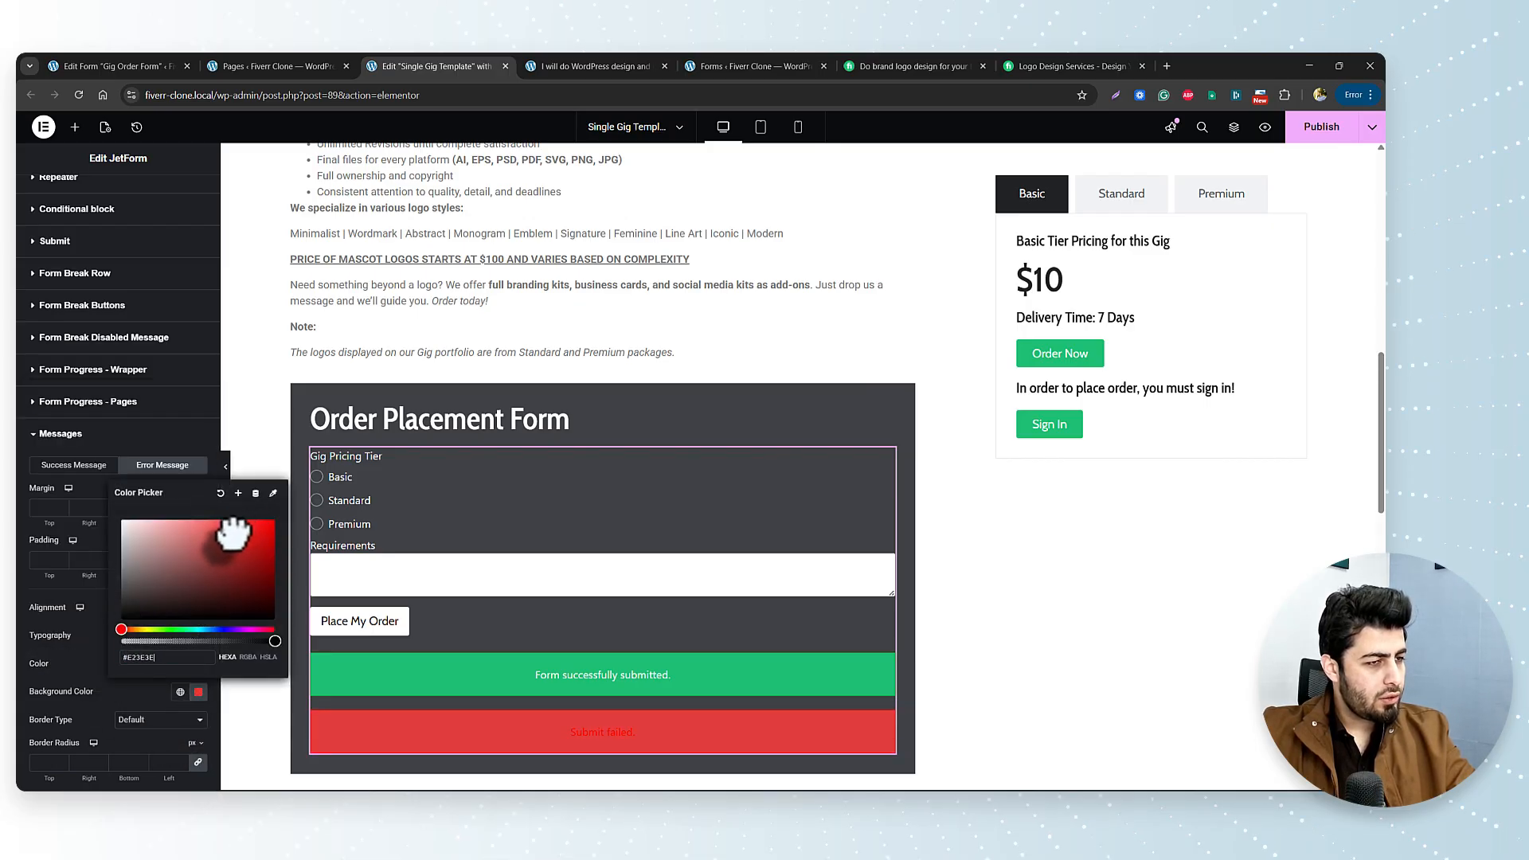
{"action": "left_click", "coordinate": [76, 656]}
Make the error text white in Cabin body font, and the success text Cabin 18px Body.
{"action": "left_click", "coordinate": [180, 664]}
{"action": "left_click", "coordinate": [97, 619]}
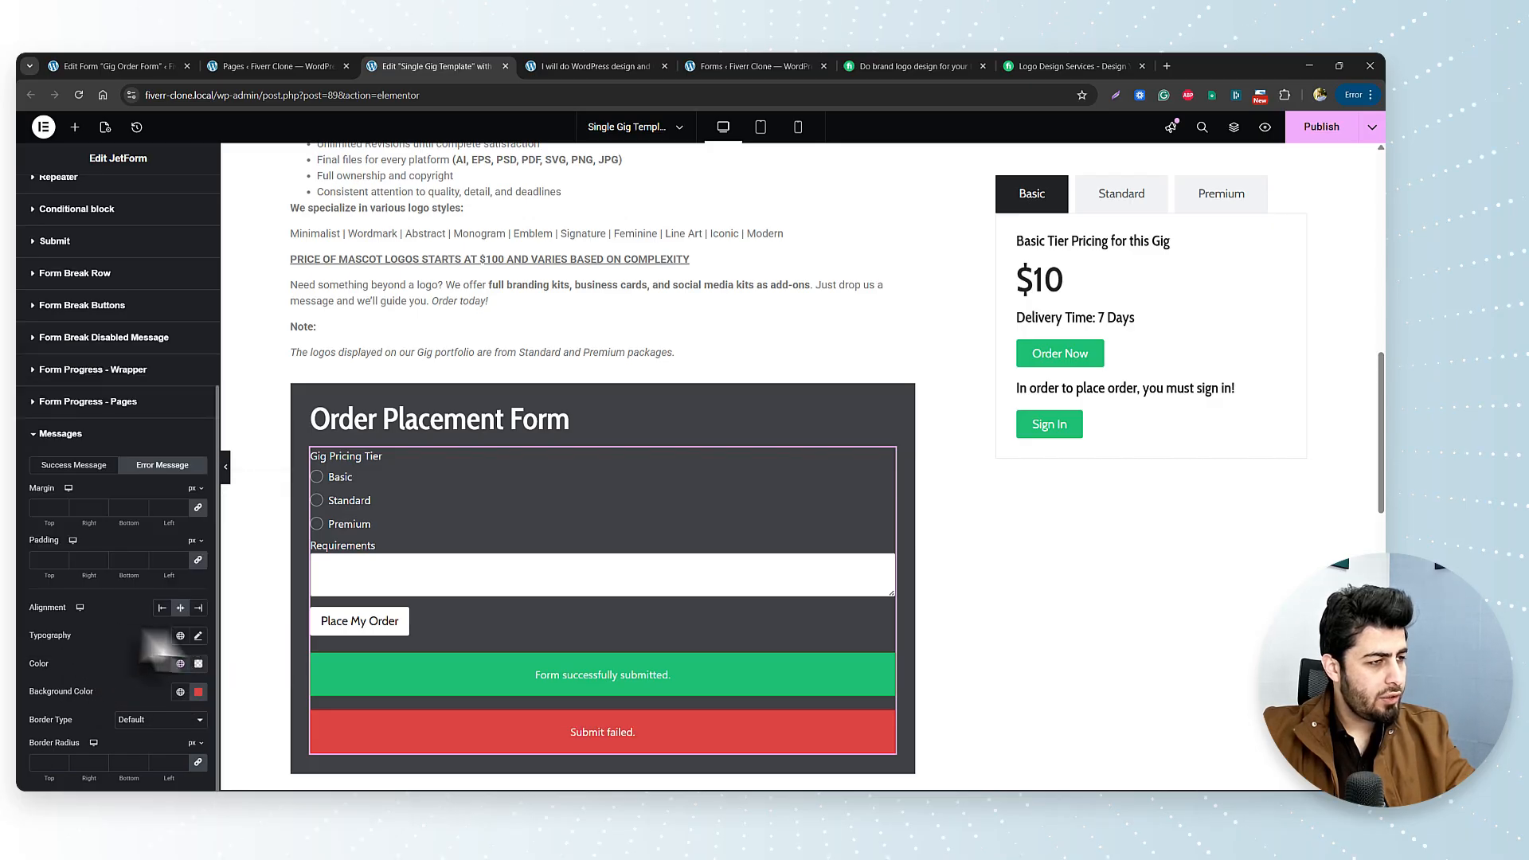
{"action": "left_click", "coordinate": [180, 635]}
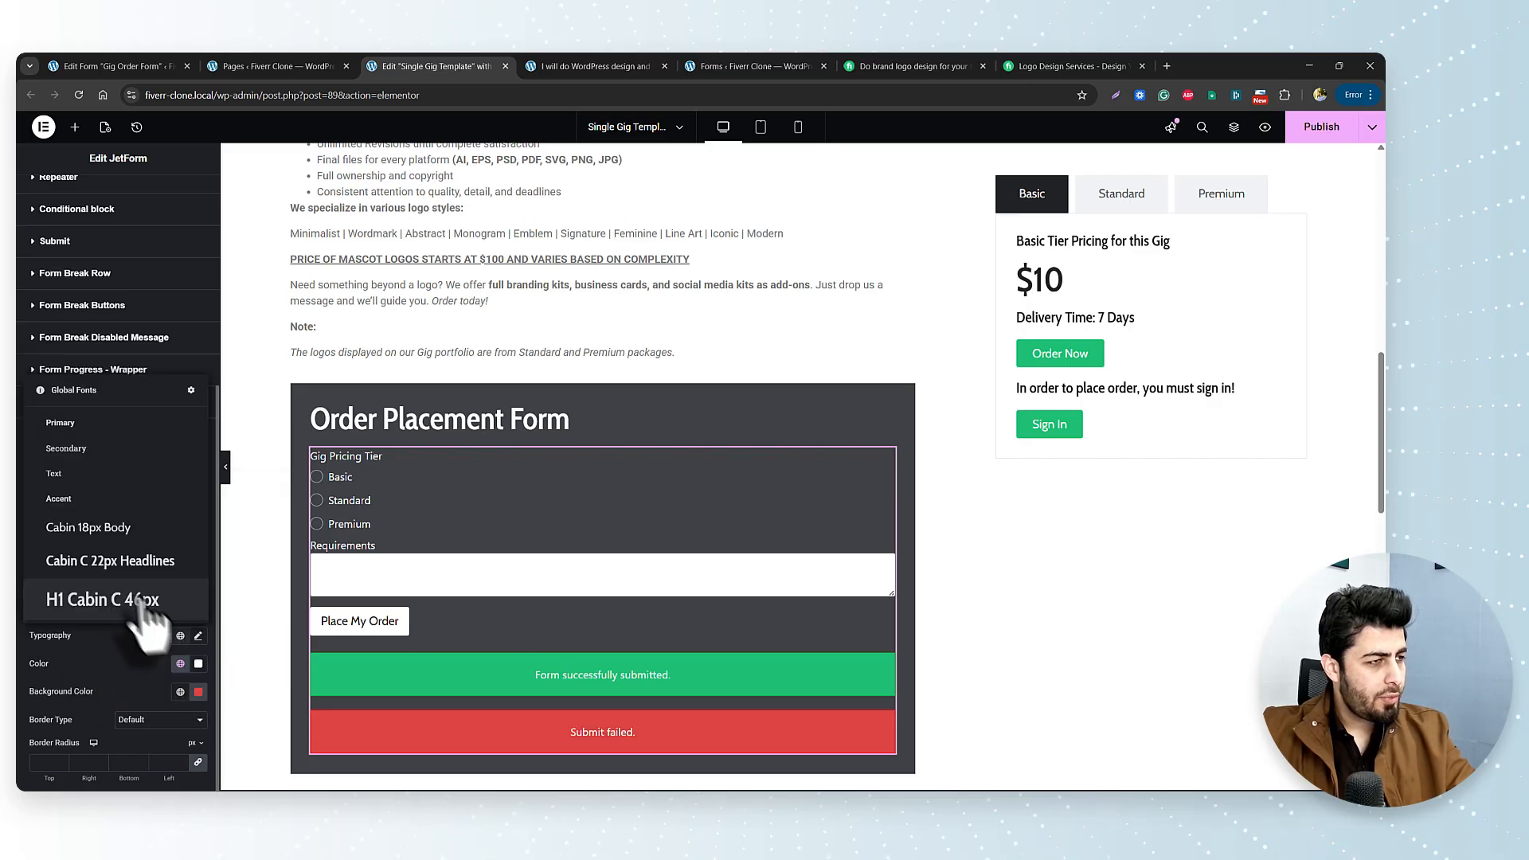
{"action": "left_click", "coordinate": [136, 523]}
{"action": "left_click", "coordinate": [73, 465]}
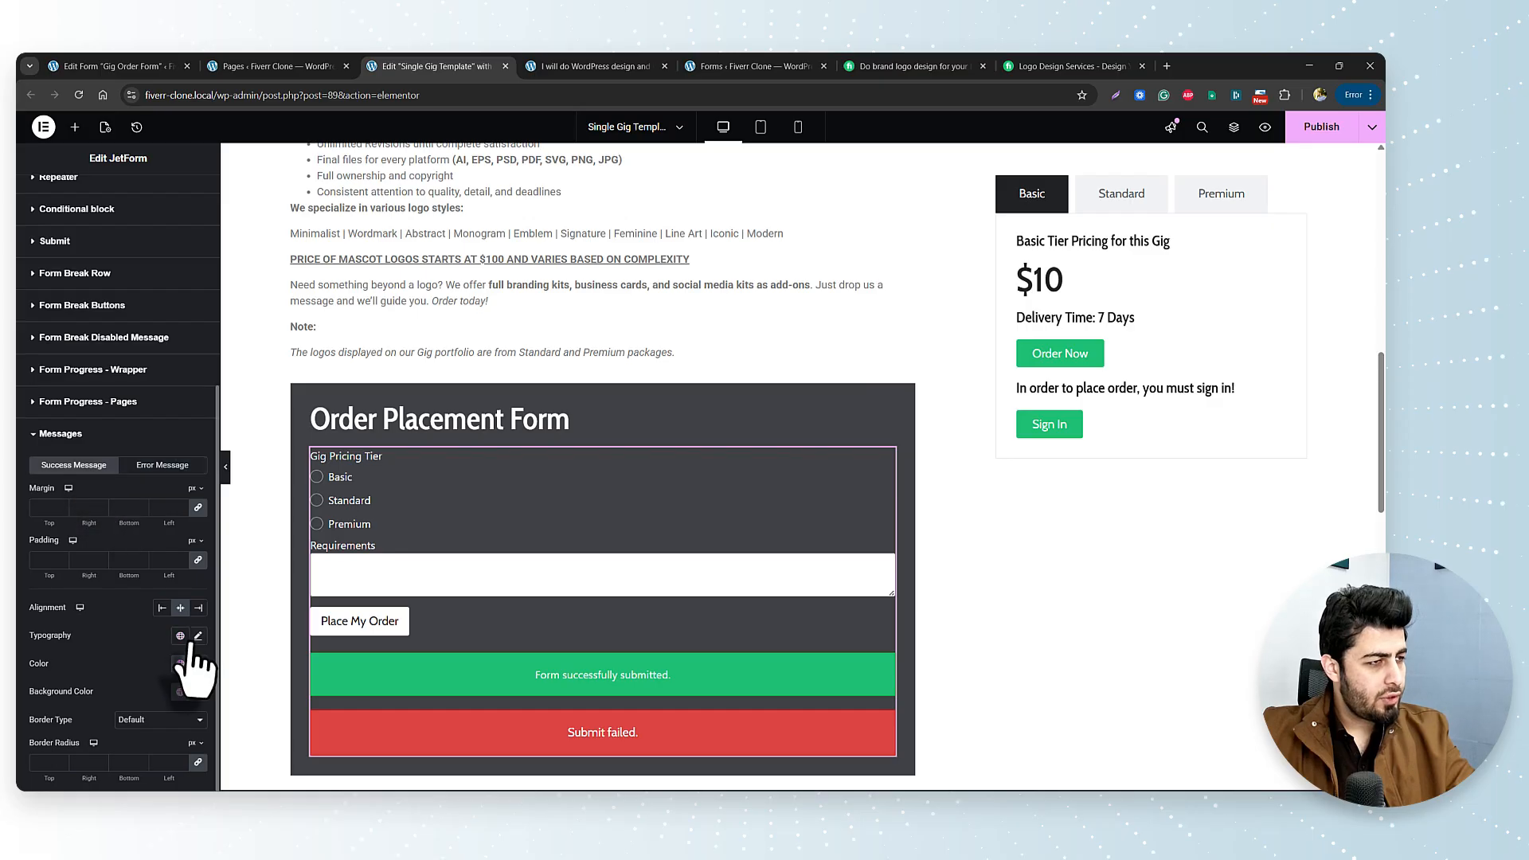
{"action": "left_click", "coordinate": [180, 635]}
{"action": "left_click", "coordinate": [89, 527]}
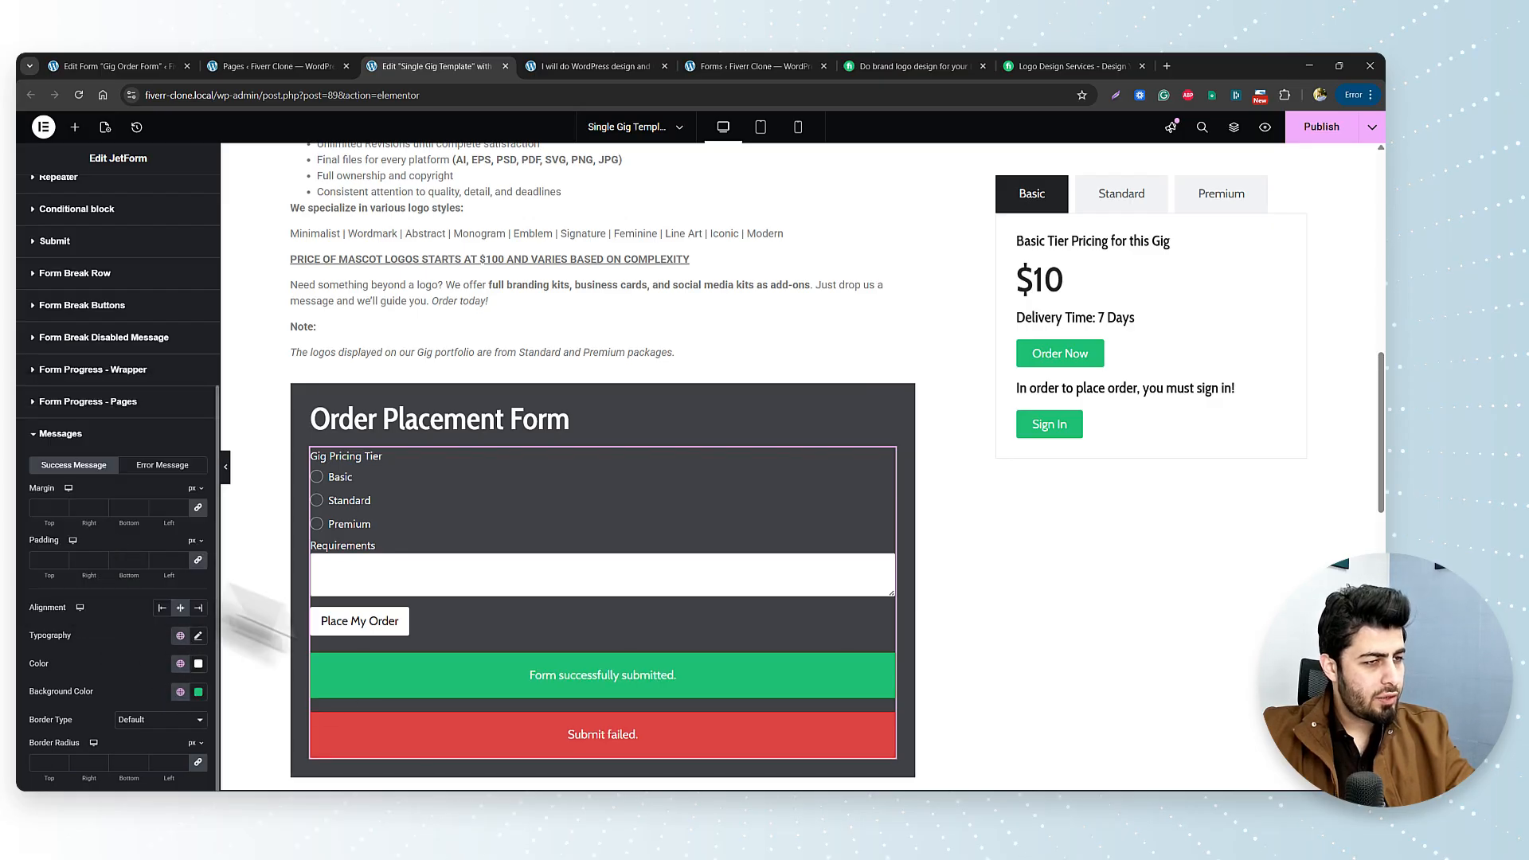
{"action": "scroll", "coordinate": [558, 700], "scroll_direction": "down", "scroll_amount": 2}
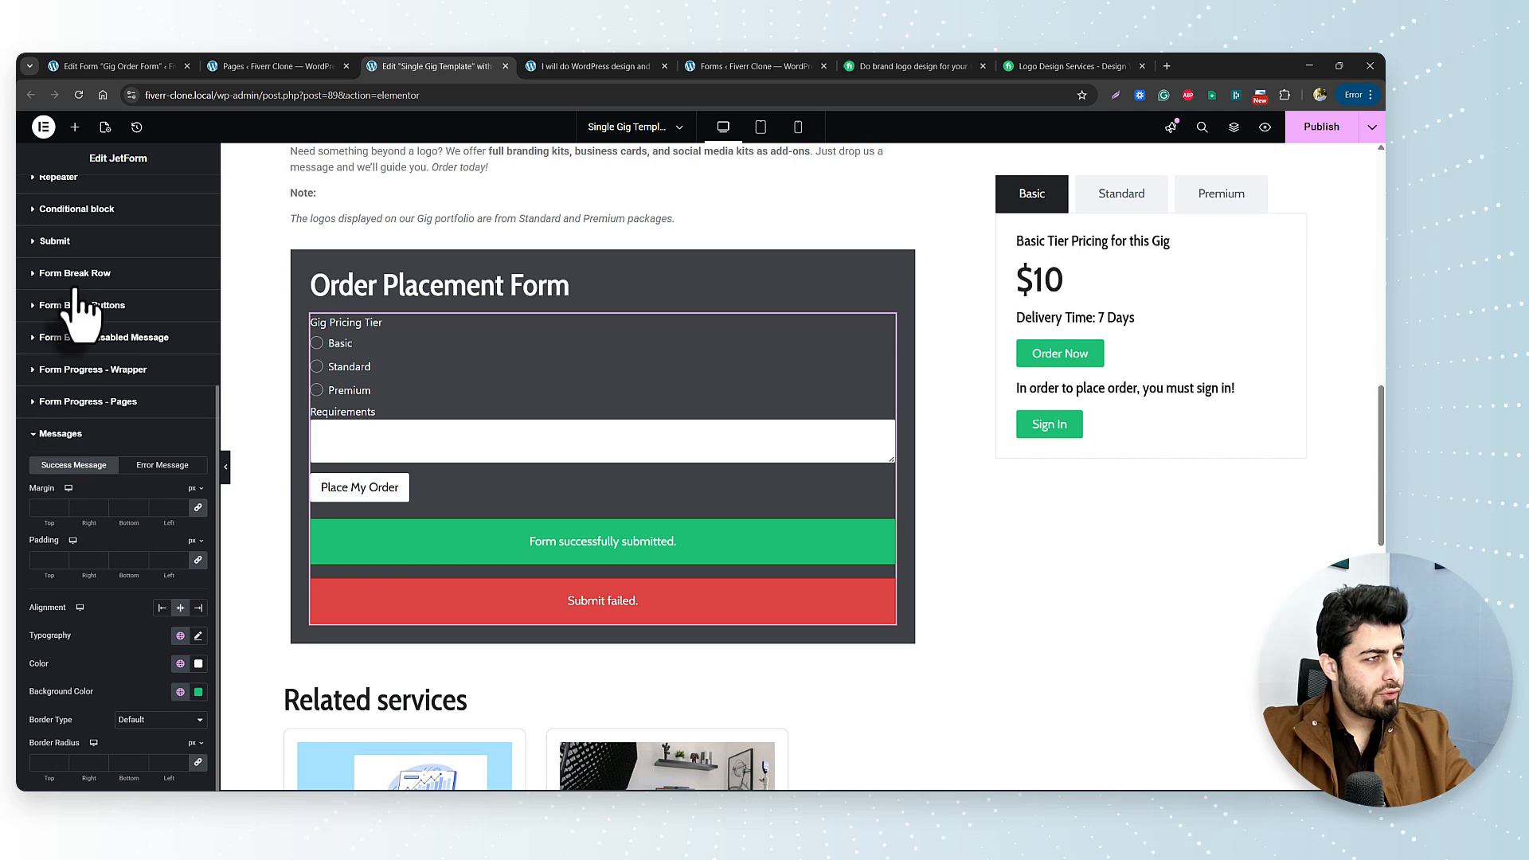
Set the Place My Order hover state to a global Green background with global White text.
{"action": "left_click", "coordinate": [56, 240]}
{"action": "left_click", "coordinate": [163, 591]}
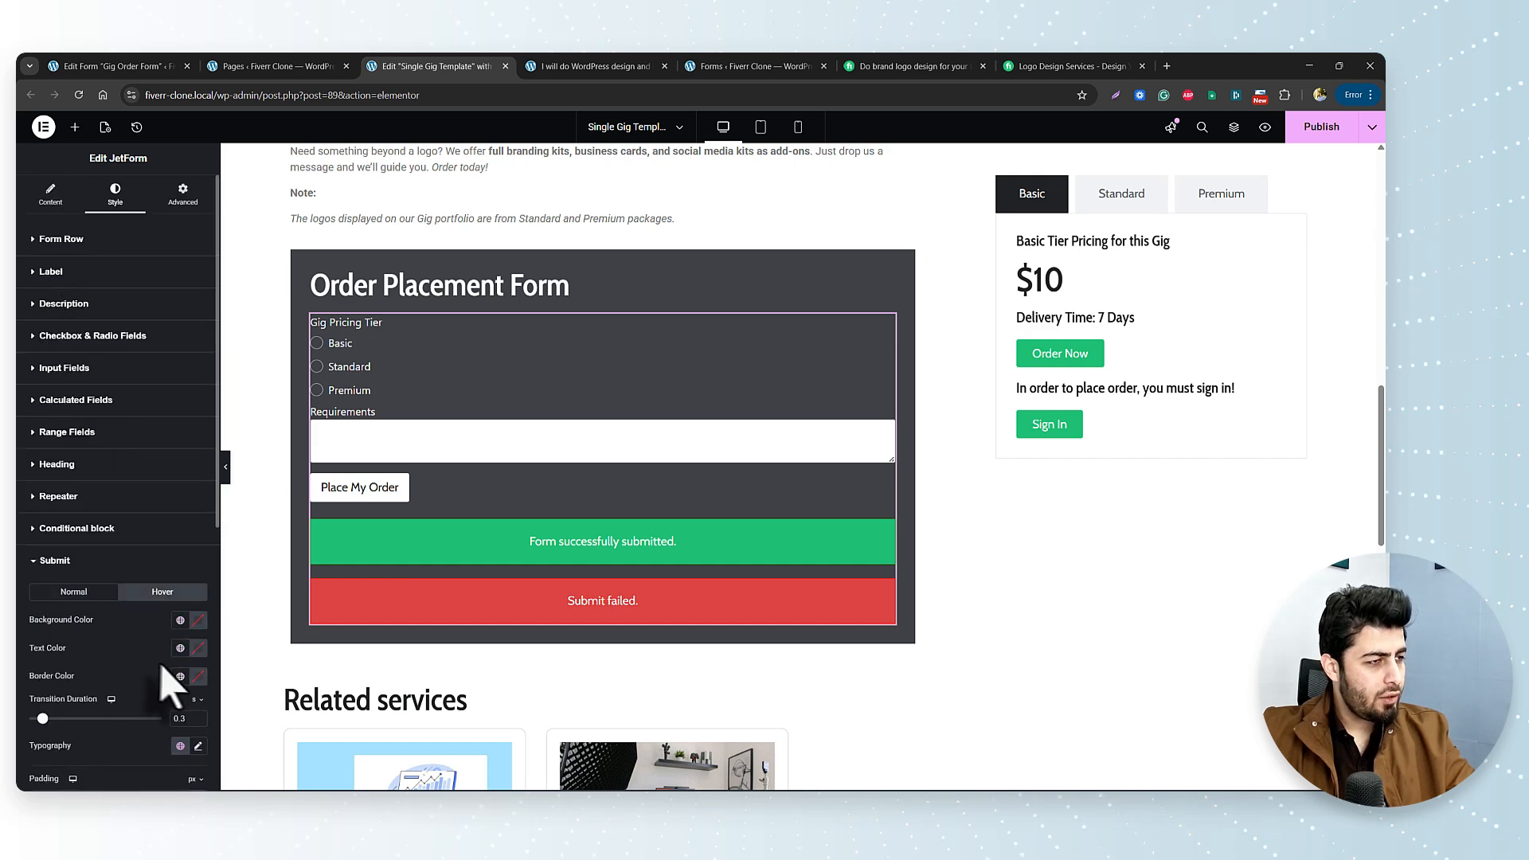
{"action": "left_click", "coordinate": [180, 621]}
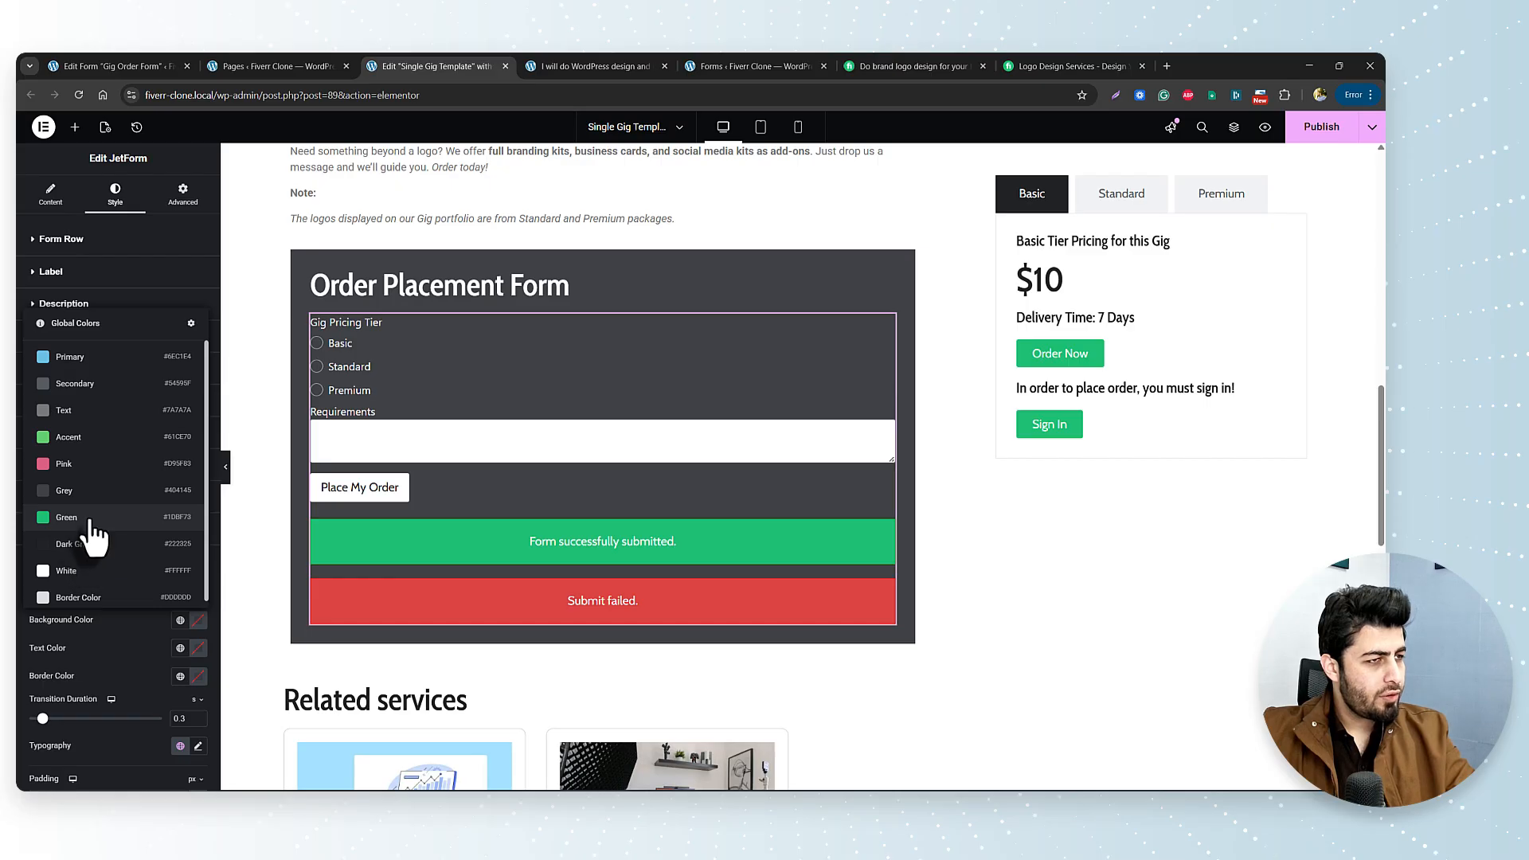
{"action": "left_click", "coordinate": [67, 517]}
{"action": "left_click", "coordinate": [179, 647]}
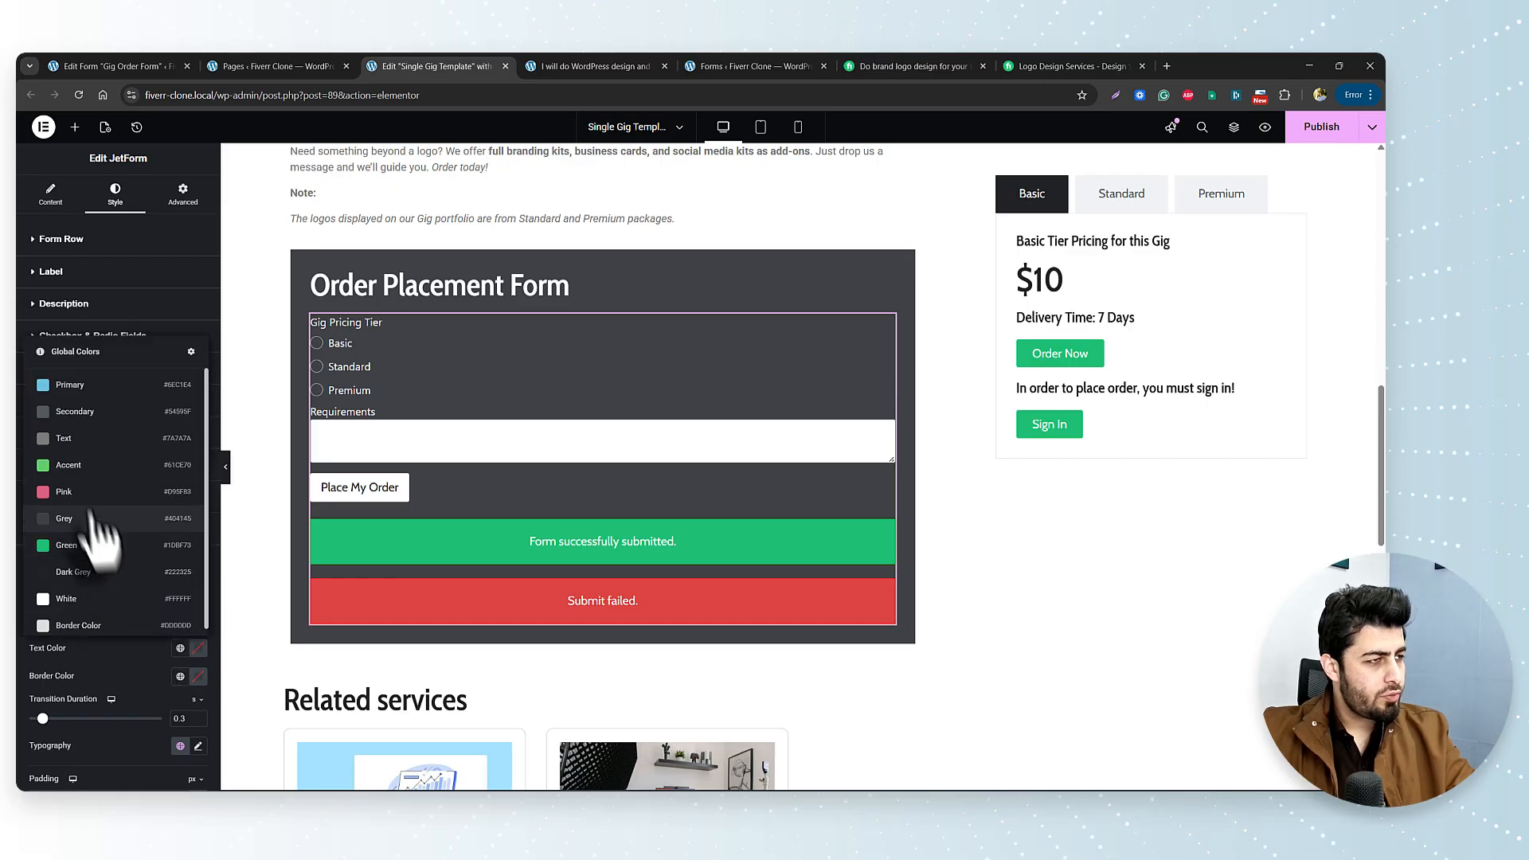
{"action": "left_click", "coordinate": [120, 597]}
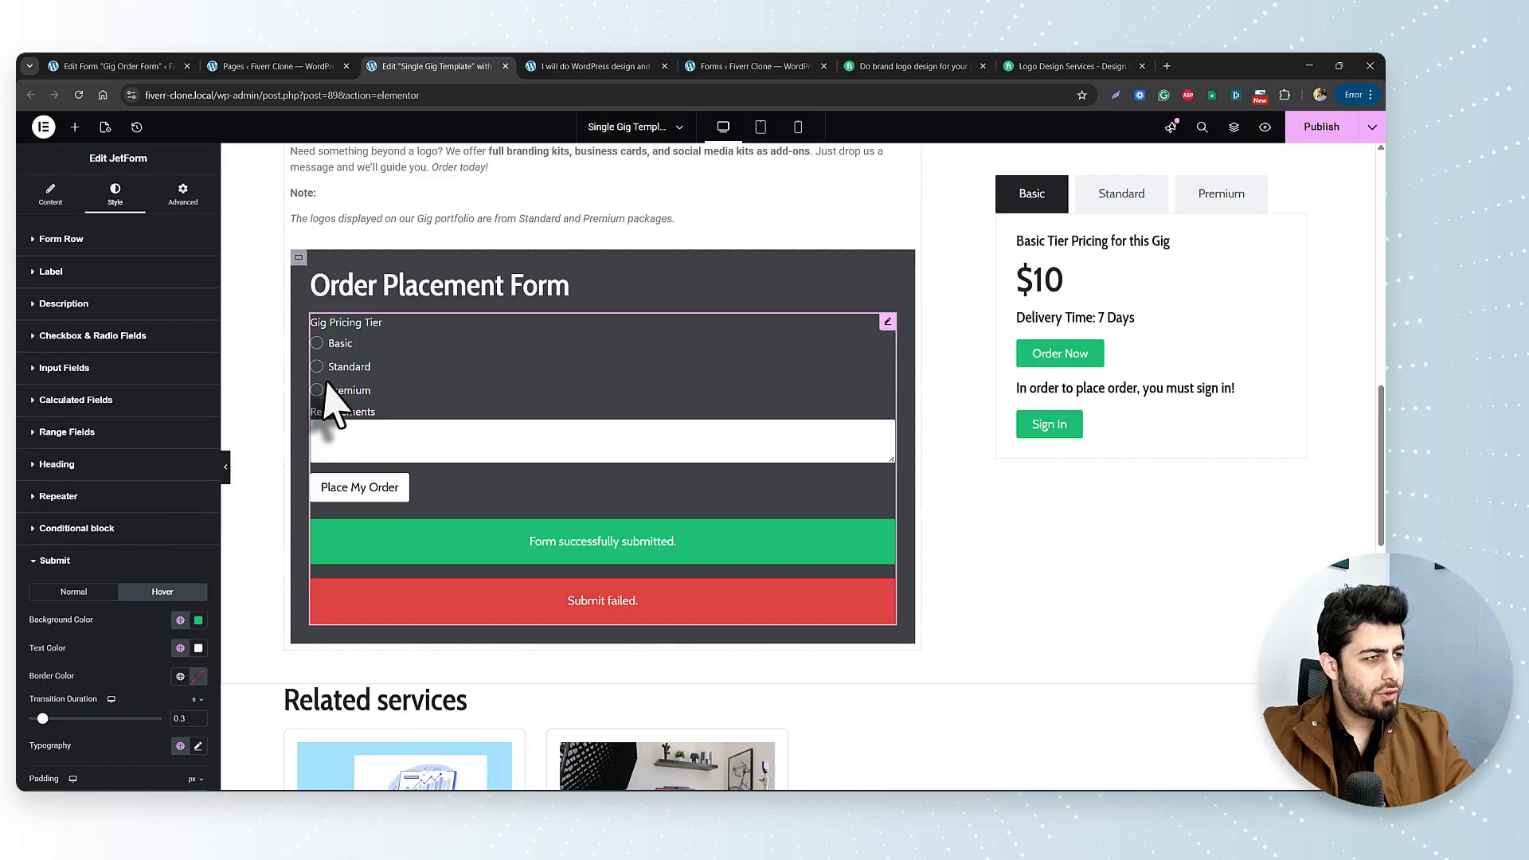
{"action": "left_click", "coordinate": [341, 347]}
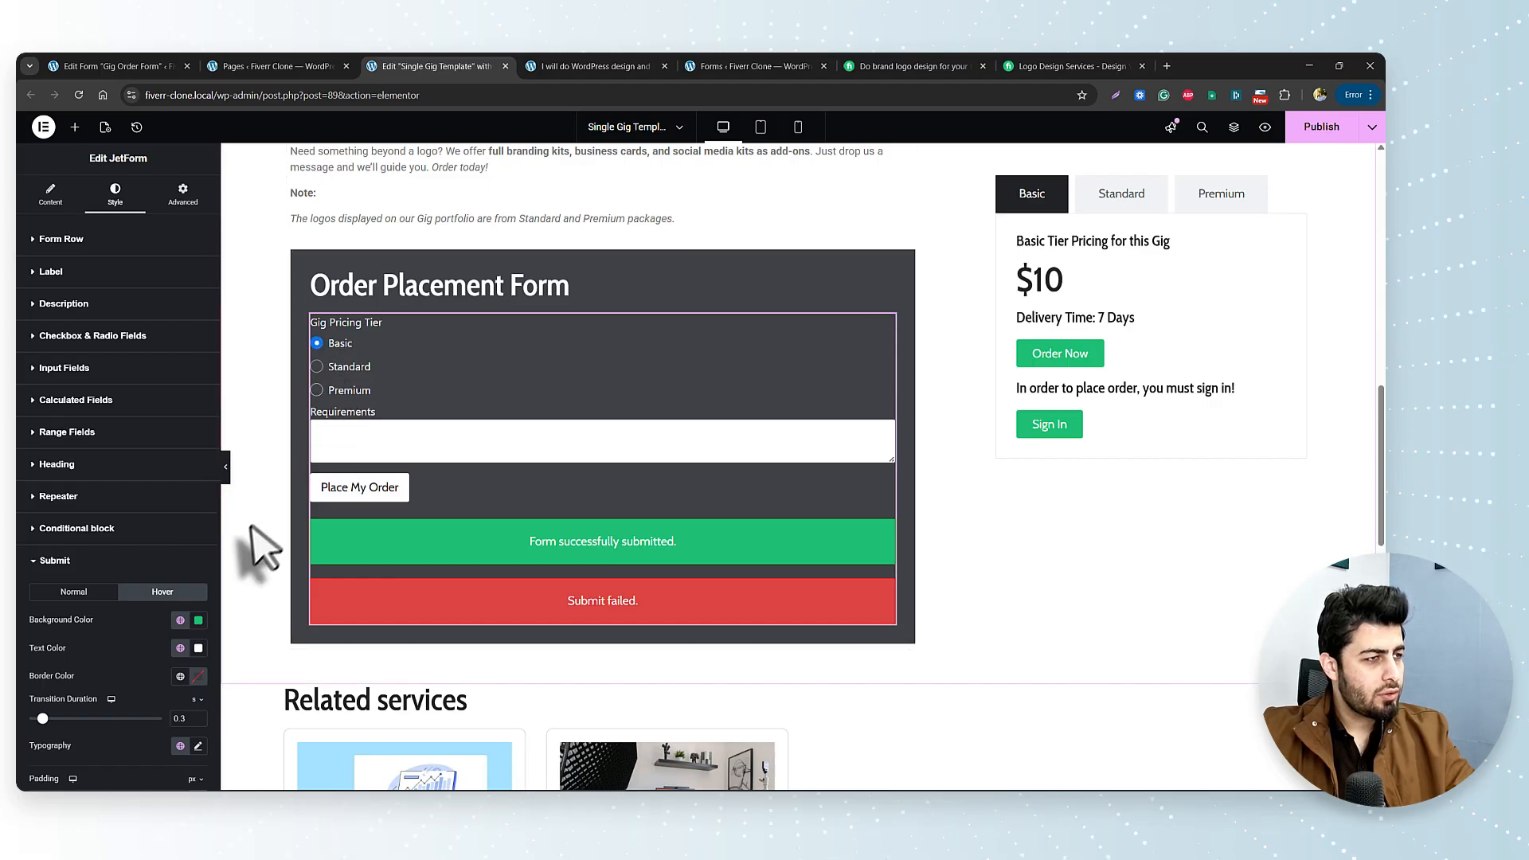
Hide the editor panel and review the dark Order Placement Form in the page preview.
{"action": "left_click", "coordinate": [225, 466]}
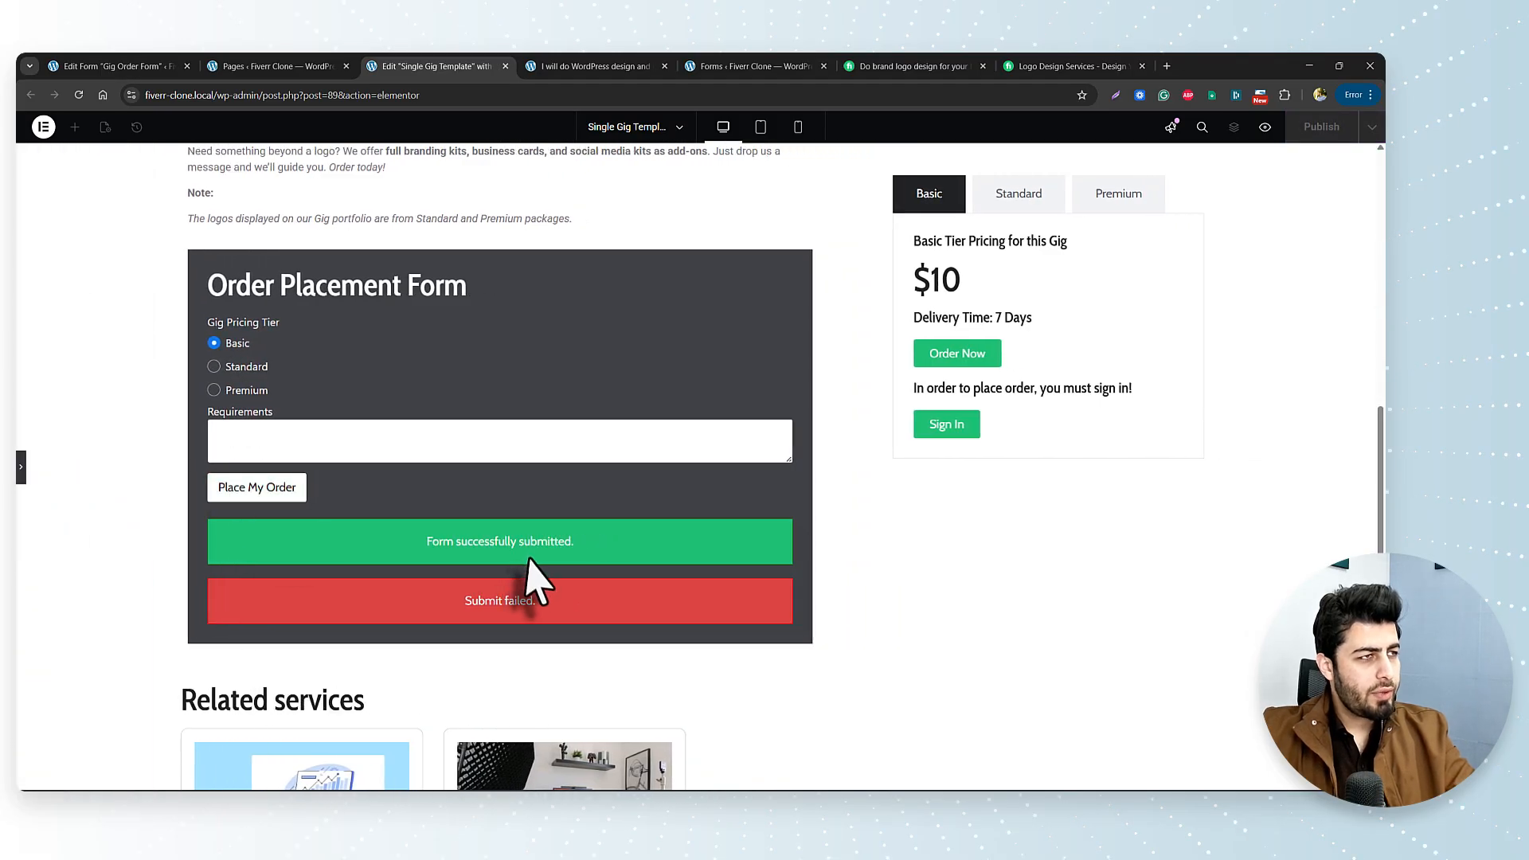
{"action": "scroll", "coordinate": [470, 571], "scroll_direction": "up", "scroll_amount": 12}
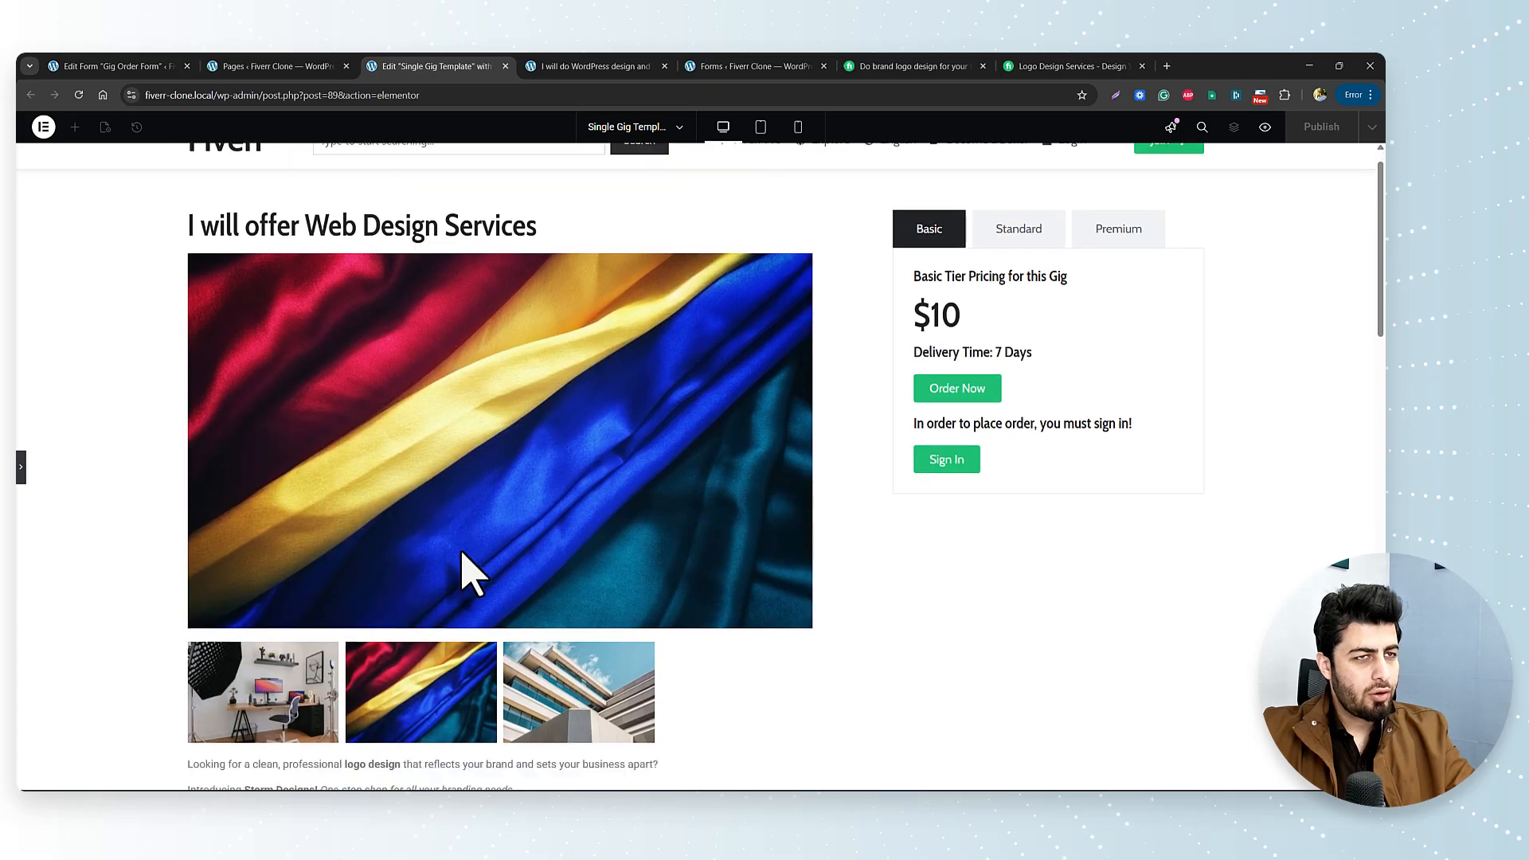
{"action": "scroll", "coordinate": [468, 579], "scroll_direction": "down", "scroll_amount": 8}
{"action": "scroll", "coordinate": [468, 571], "scroll_direction": "down", "scroll_amount": 3}
{"action": "scroll", "coordinate": [443, 581], "scroll_direction": "up", "scroll_amount": 1}
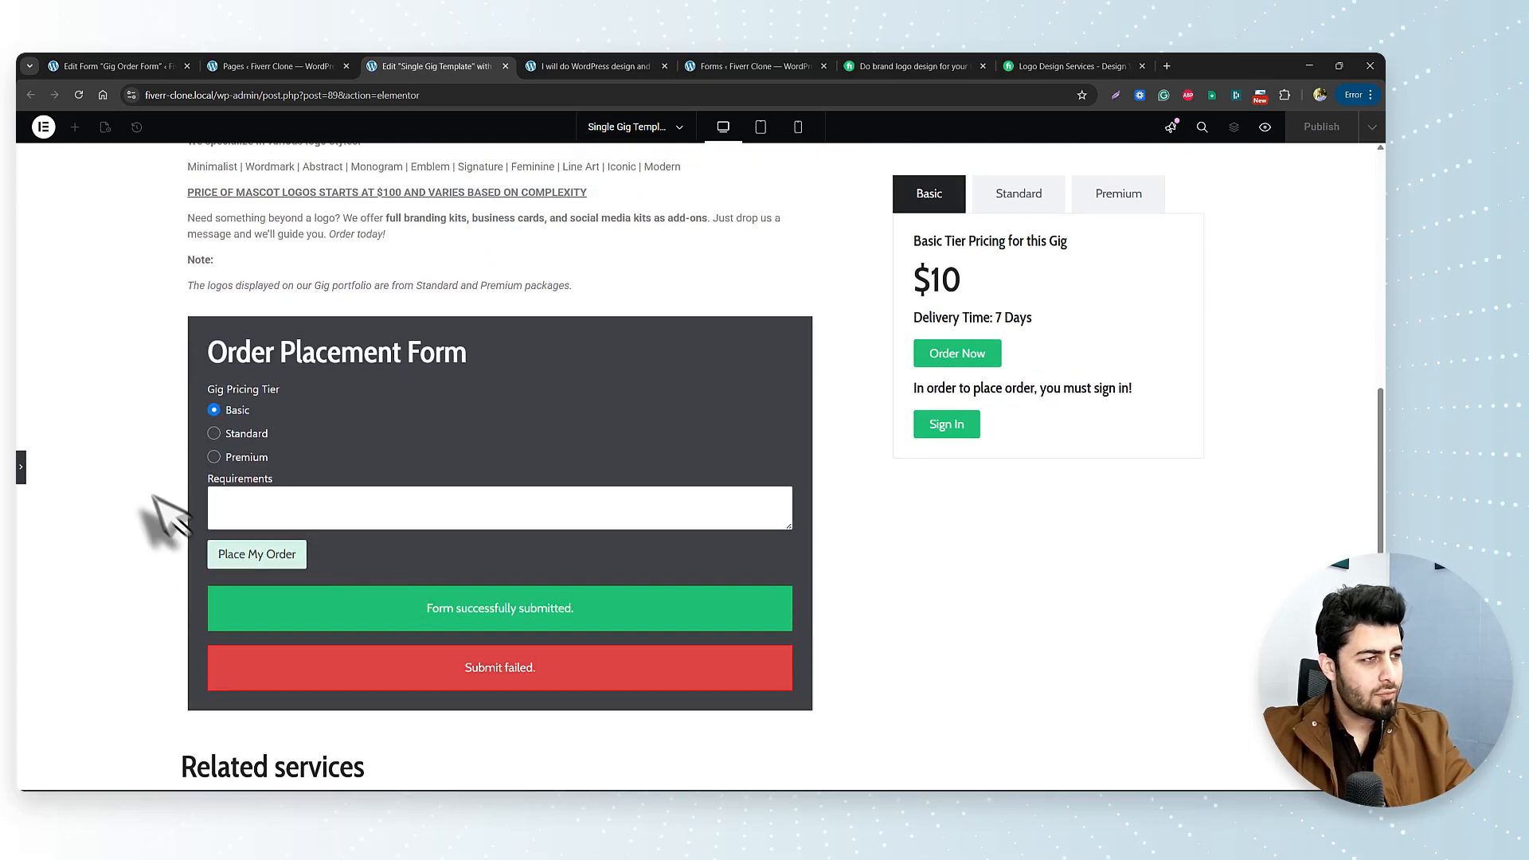
Bring back the form's style settings and publish the Single Gig Template.
{"action": "left_click", "coordinate": [28, 489]}
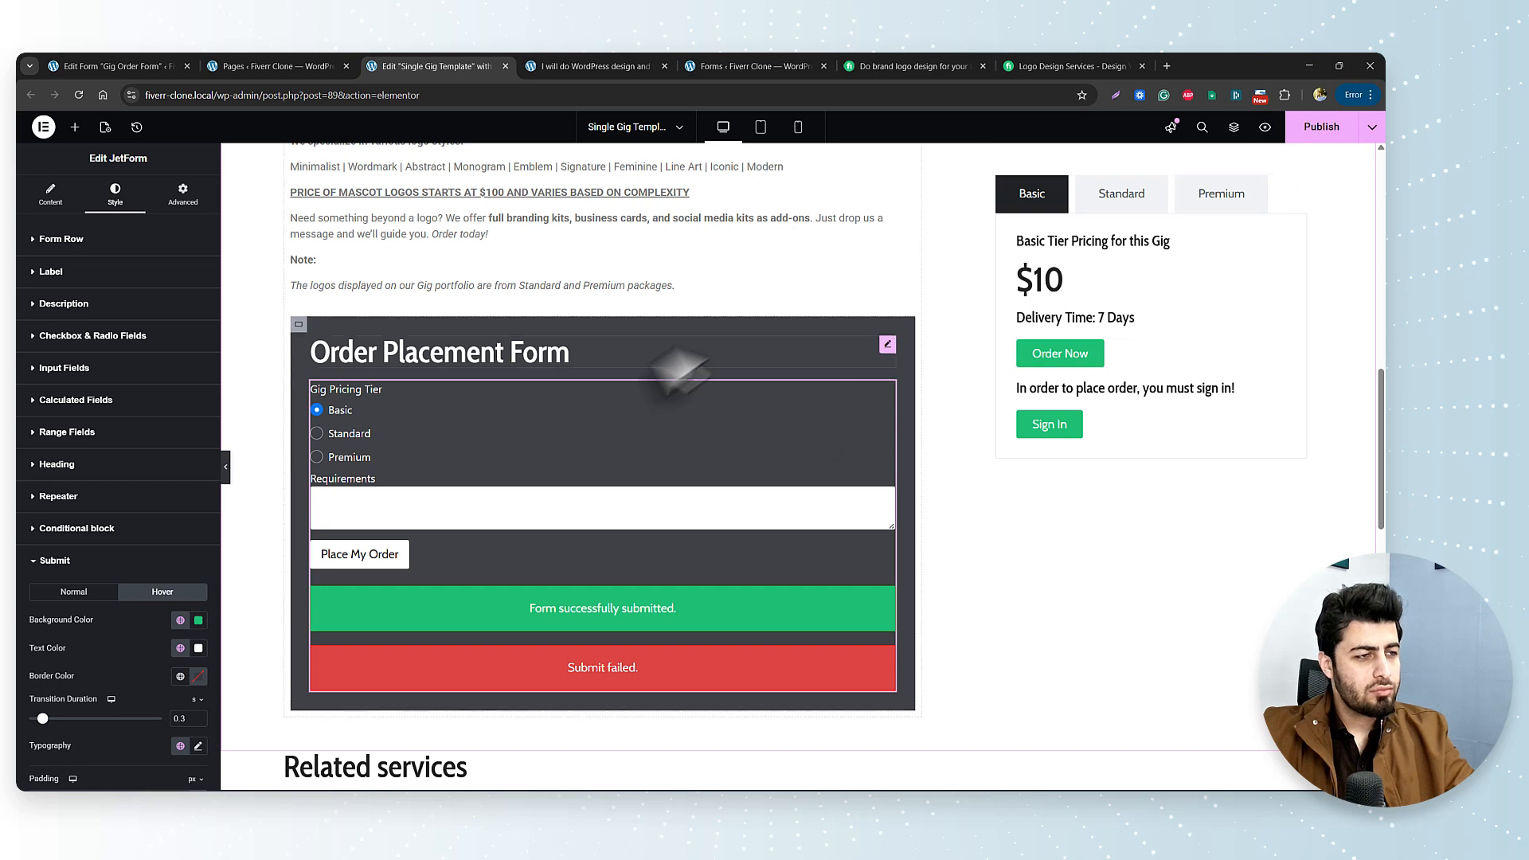
{"action": "scroll", "coordinate": [635, 478], "scroll_direction": "down", "scroll_amount": 4}
{"action": "scroll", "coordinate": [645, 478], "scroll_direction": "up", "scroll_amount": 6}
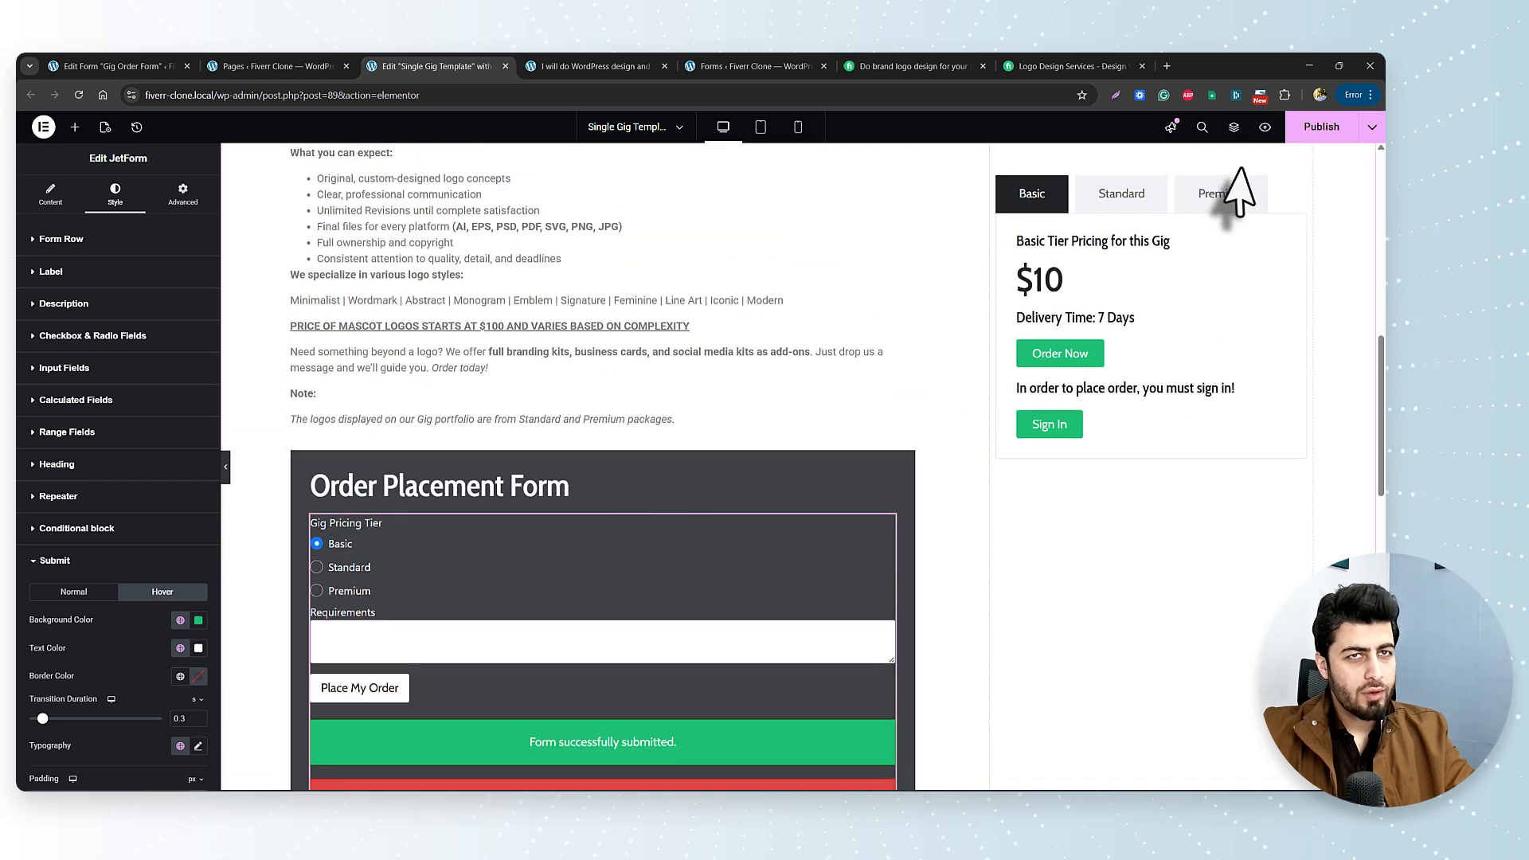
{"action": "left_click", "coordinate": [1310, 129]}
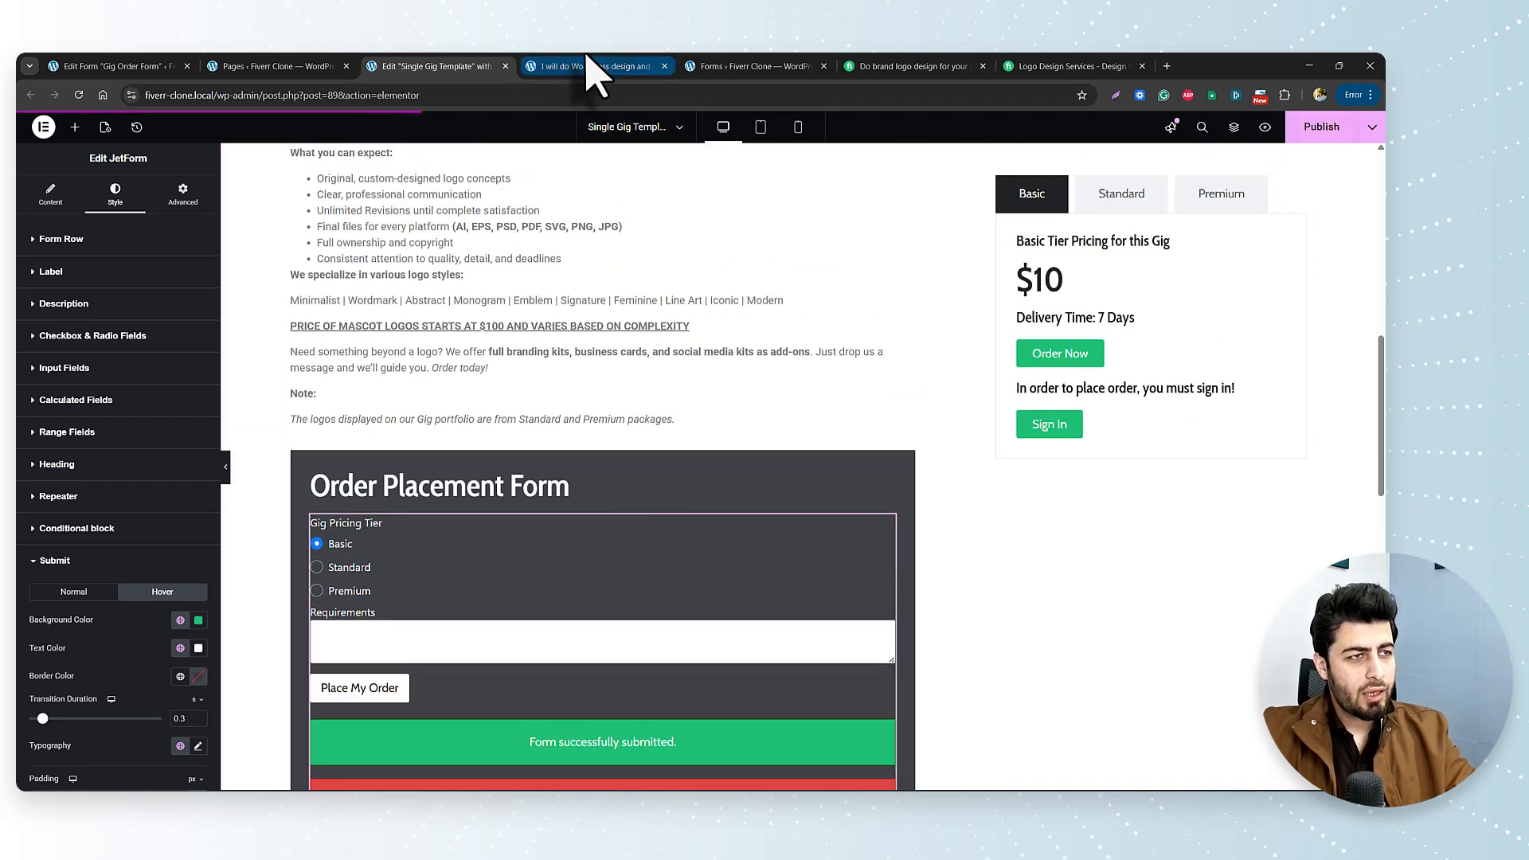
Reload the live gig page, check Order Now jumps to the dark order form, then return to the editor.
{"action": "left_click", "coordinate": [589, 64]}
{"action": "left_click", "coordinate": [79, 95]}
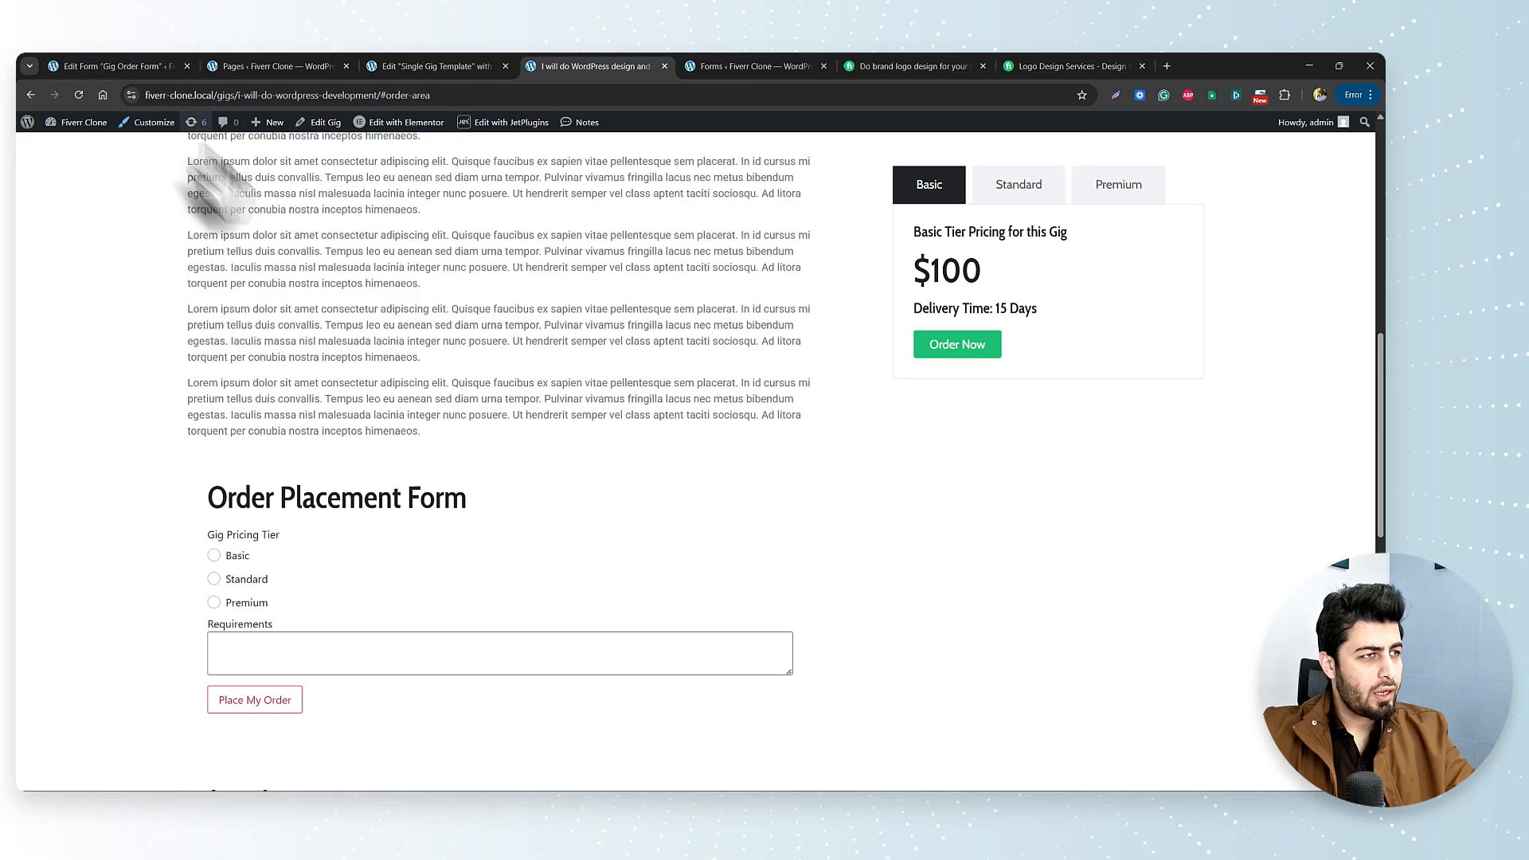
{"action": "left_click", "coordinate": [80, 95]}
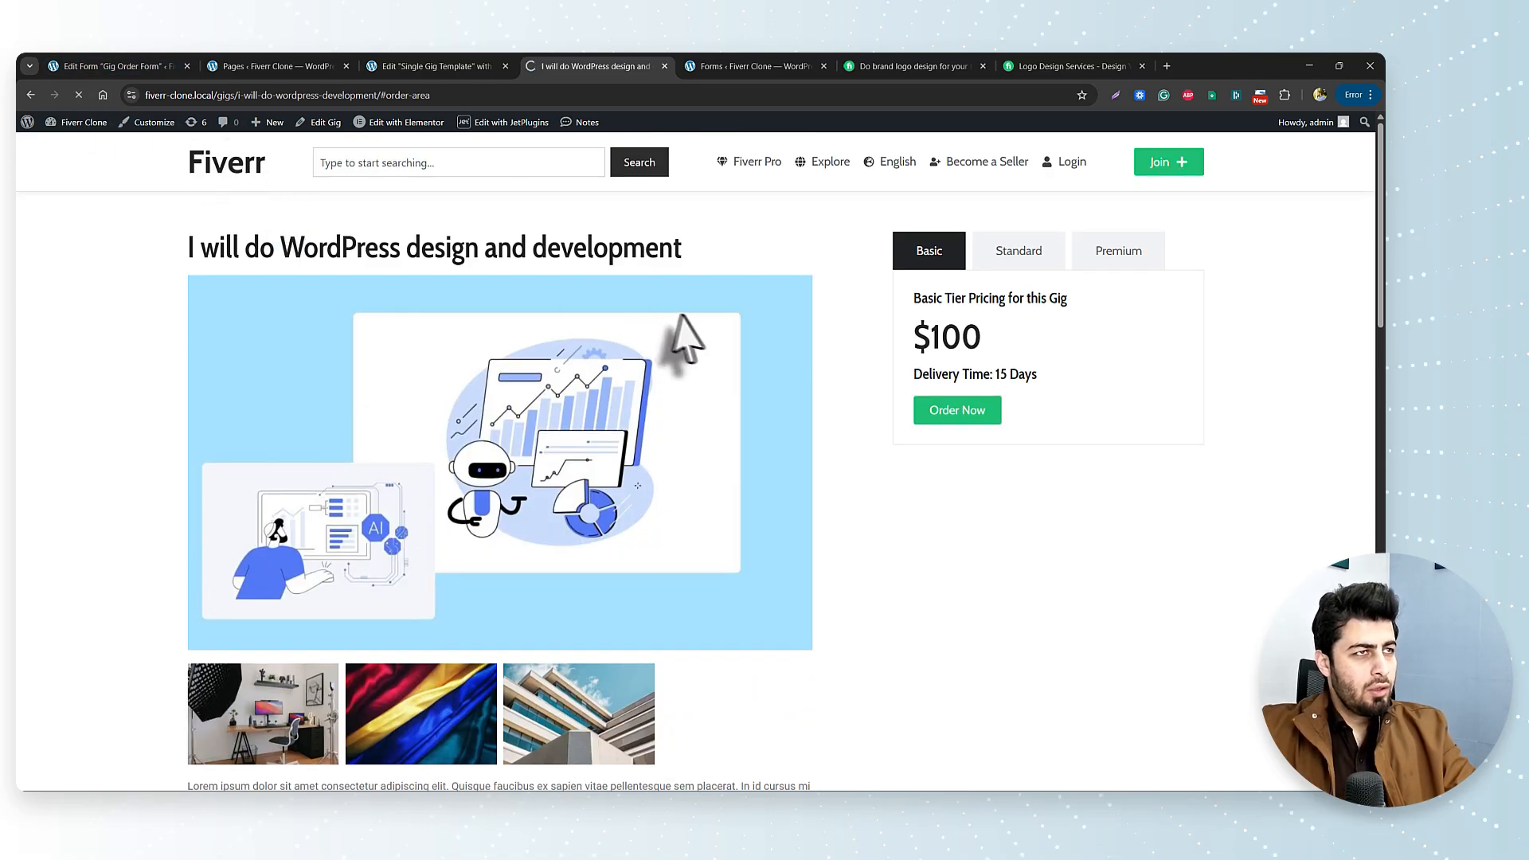
{"action": "left_click", "coordinate": [956, 410]}
{"action": "scroll", "coordinate": [916, 407], "scroll_direction": "down", "scroll_amount": 2}
{"action": "scroll", "coordinate": [557, 382], "scroll_direction": "up", "scroll_amount": 1}
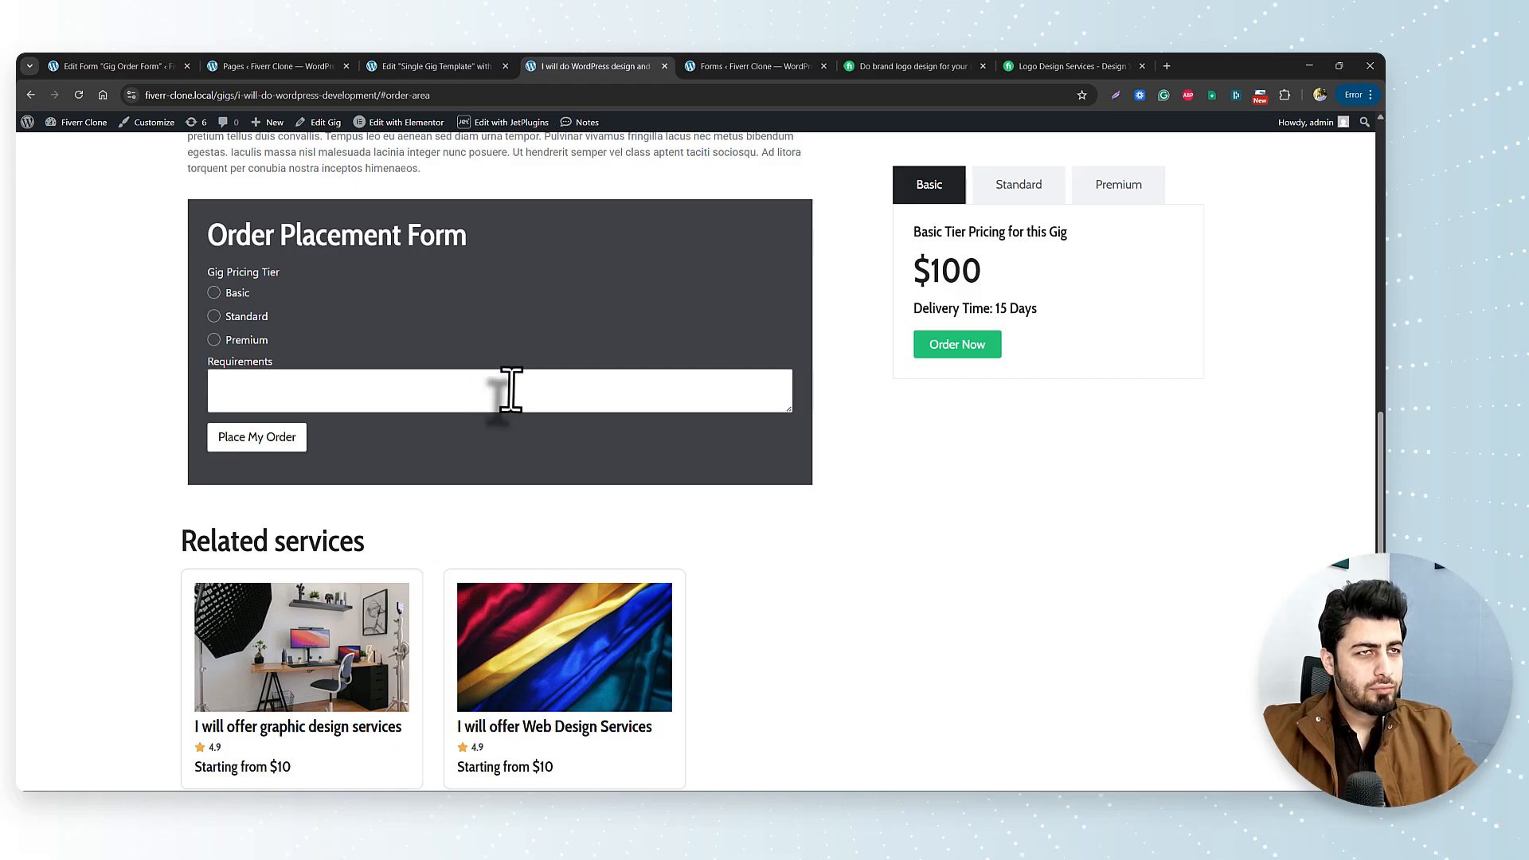
{"action": "scroll", "coordinate": [510, 390], "scroll_direction": "up", "scroll_amount": 12}
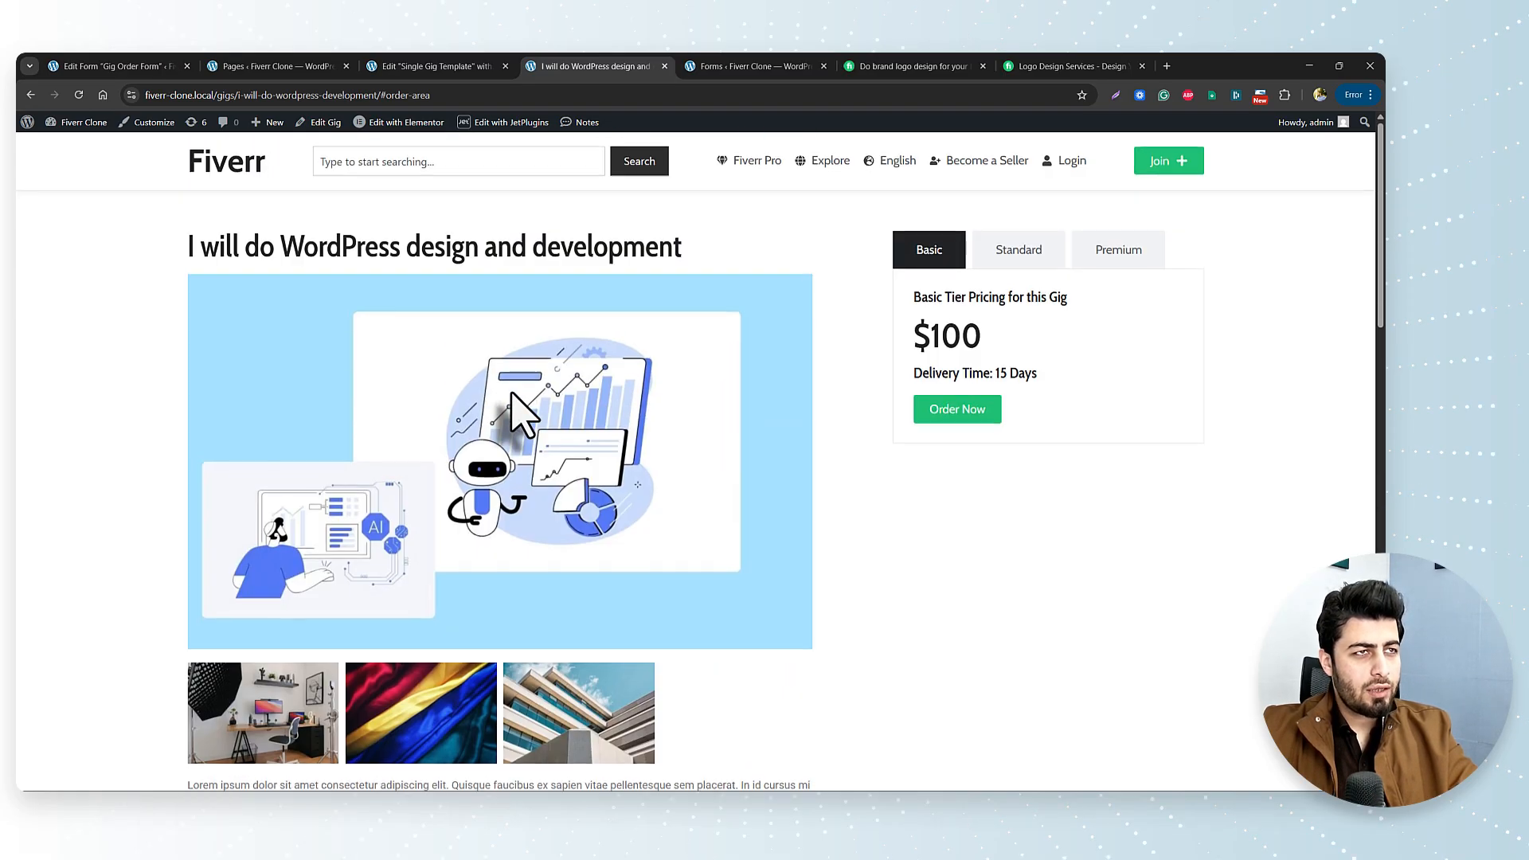
{"action": "scroll", "coordinate": [511, 391], "scroll_direction": "down", "scroll_amount": 7}
{"action": "scroll", "coordinate": [517, 414], "scroll_direction": "down", "scroll_amount": 10}
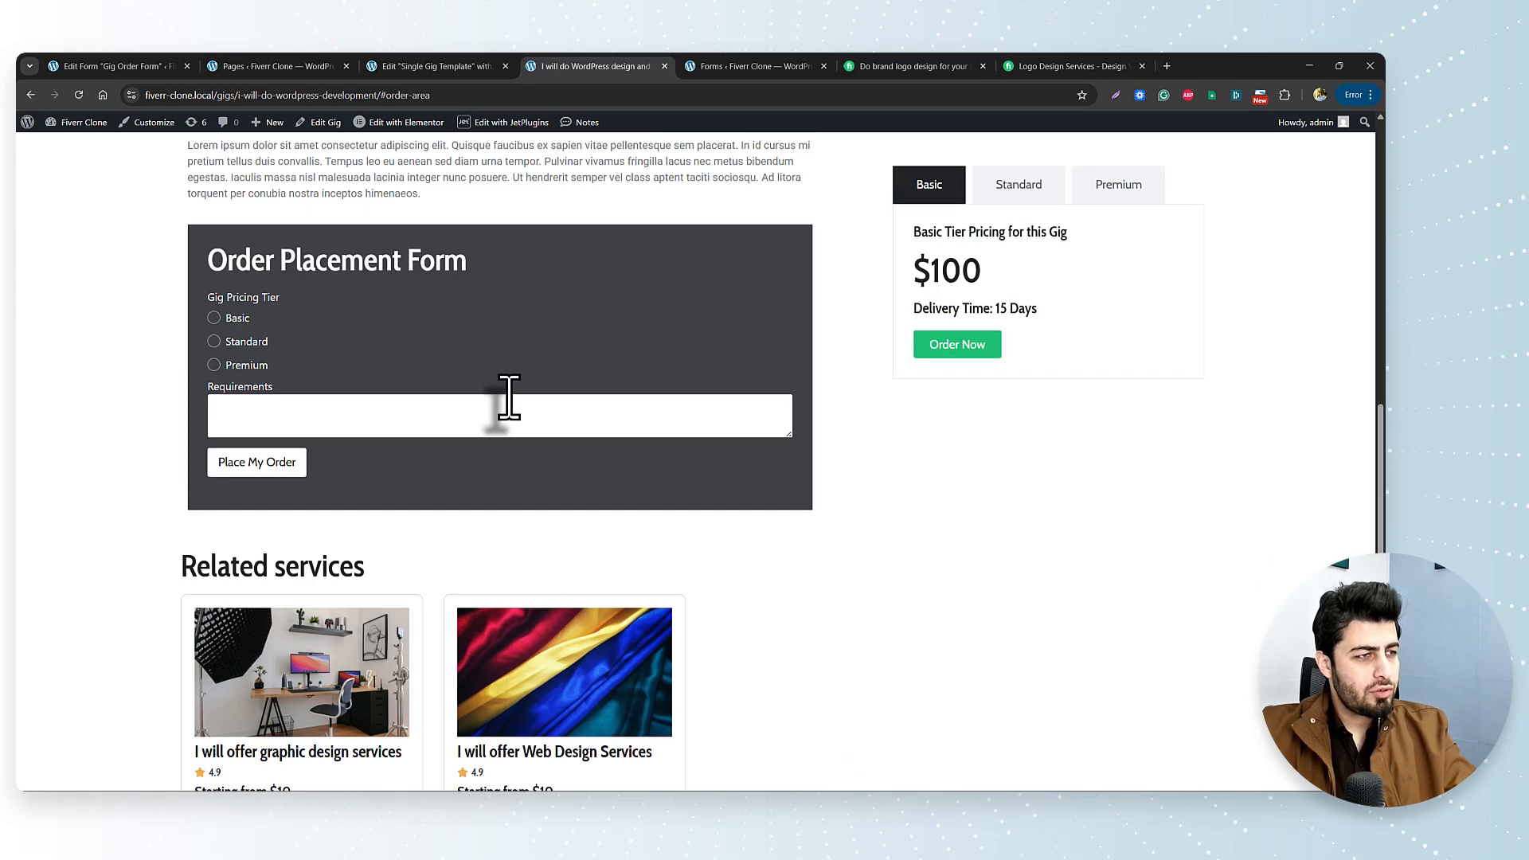
{"action": "scroll", "coordinate": [510, 395], "scroll_direction": "up", "scroll_amount": 17}
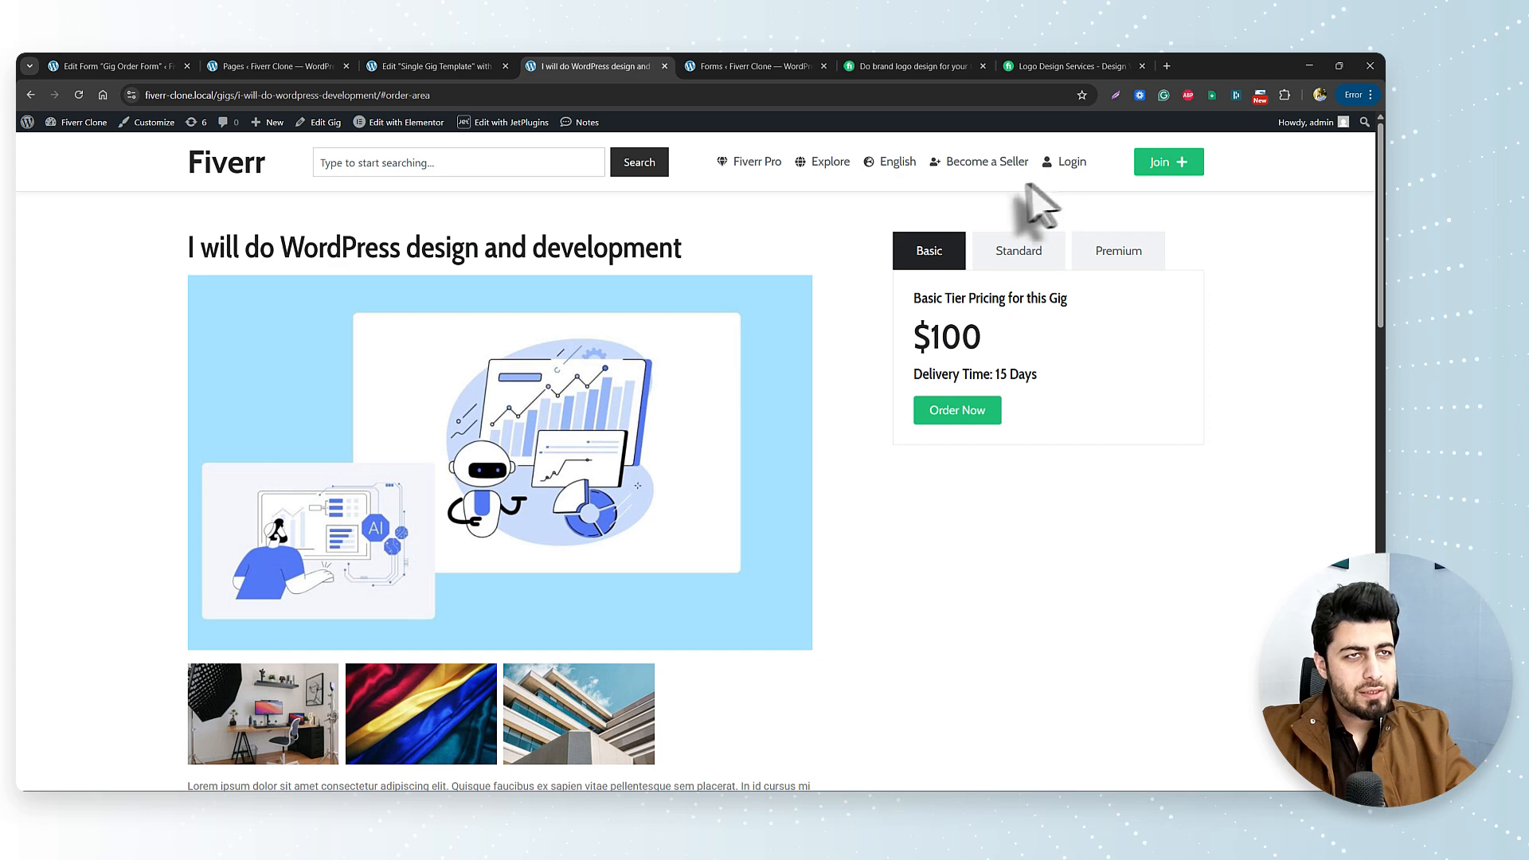
{"action": "left_click", "coordinate": [458, 60]}
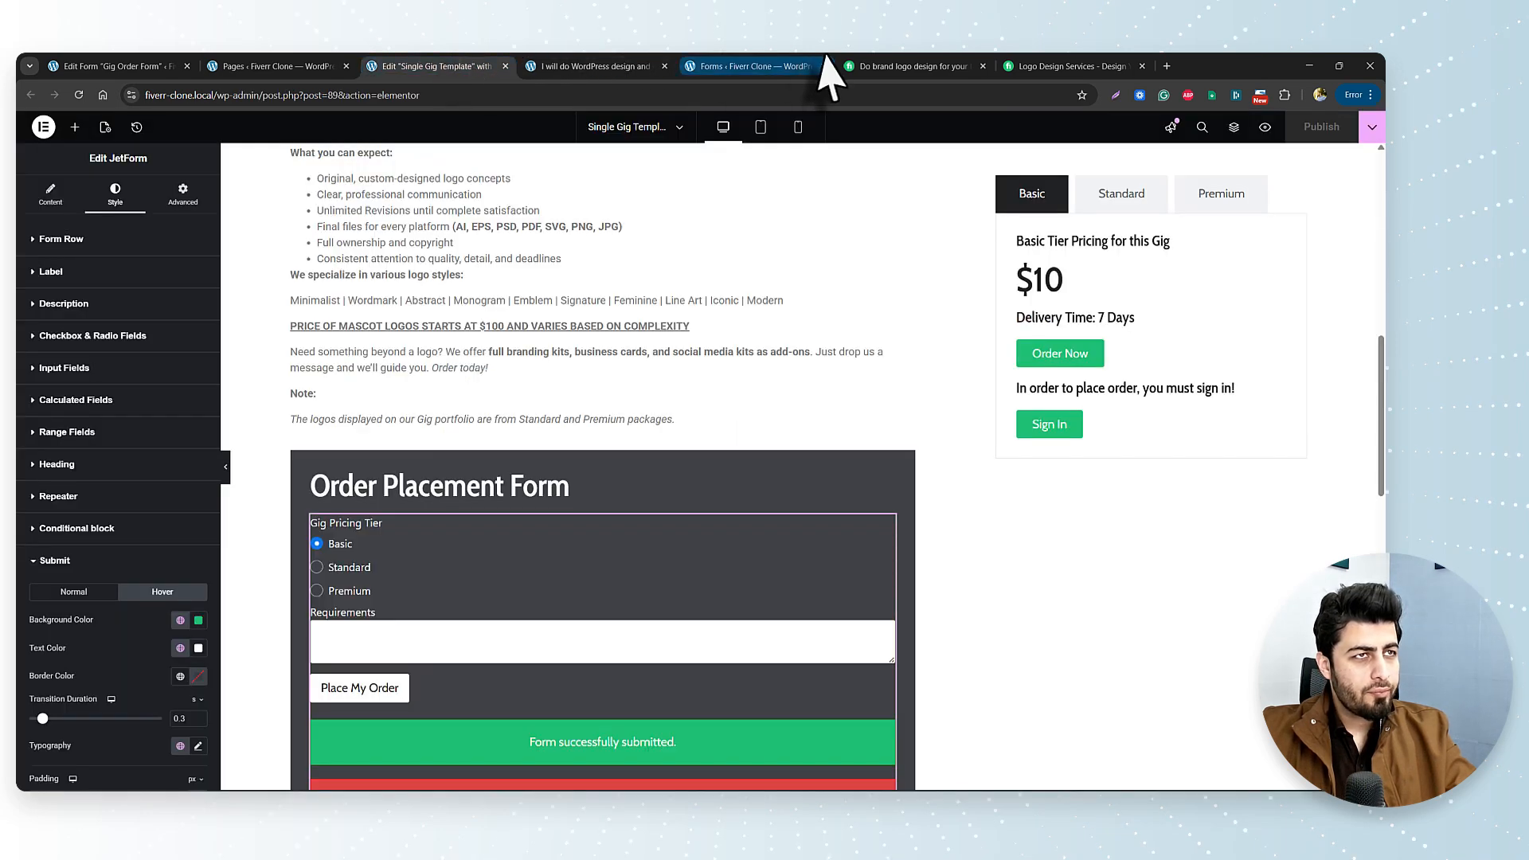
Open the Global Header for editing and select its navigation icon list.
{"action": "left_click", "coordinate": [112, 65]}
{"action": "left_click", "coordinate": [278, 64]}
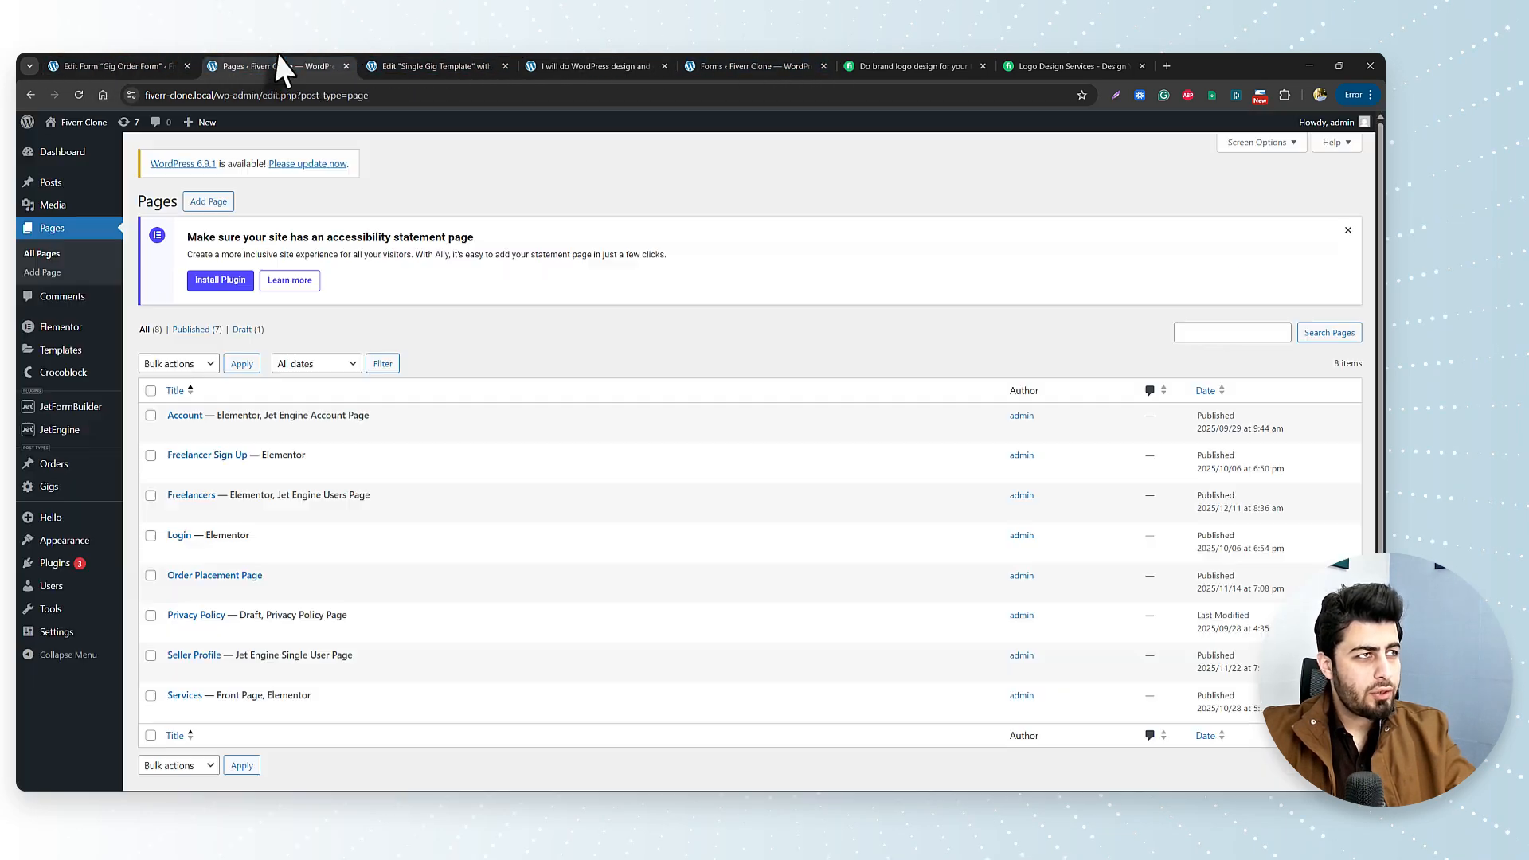
{"action": "left_click", "coordinate": [490, 65]}
{"action": "scroll", "coordinate": [828, 331], "scroll_direction": "up", "scroll_amount": 10}
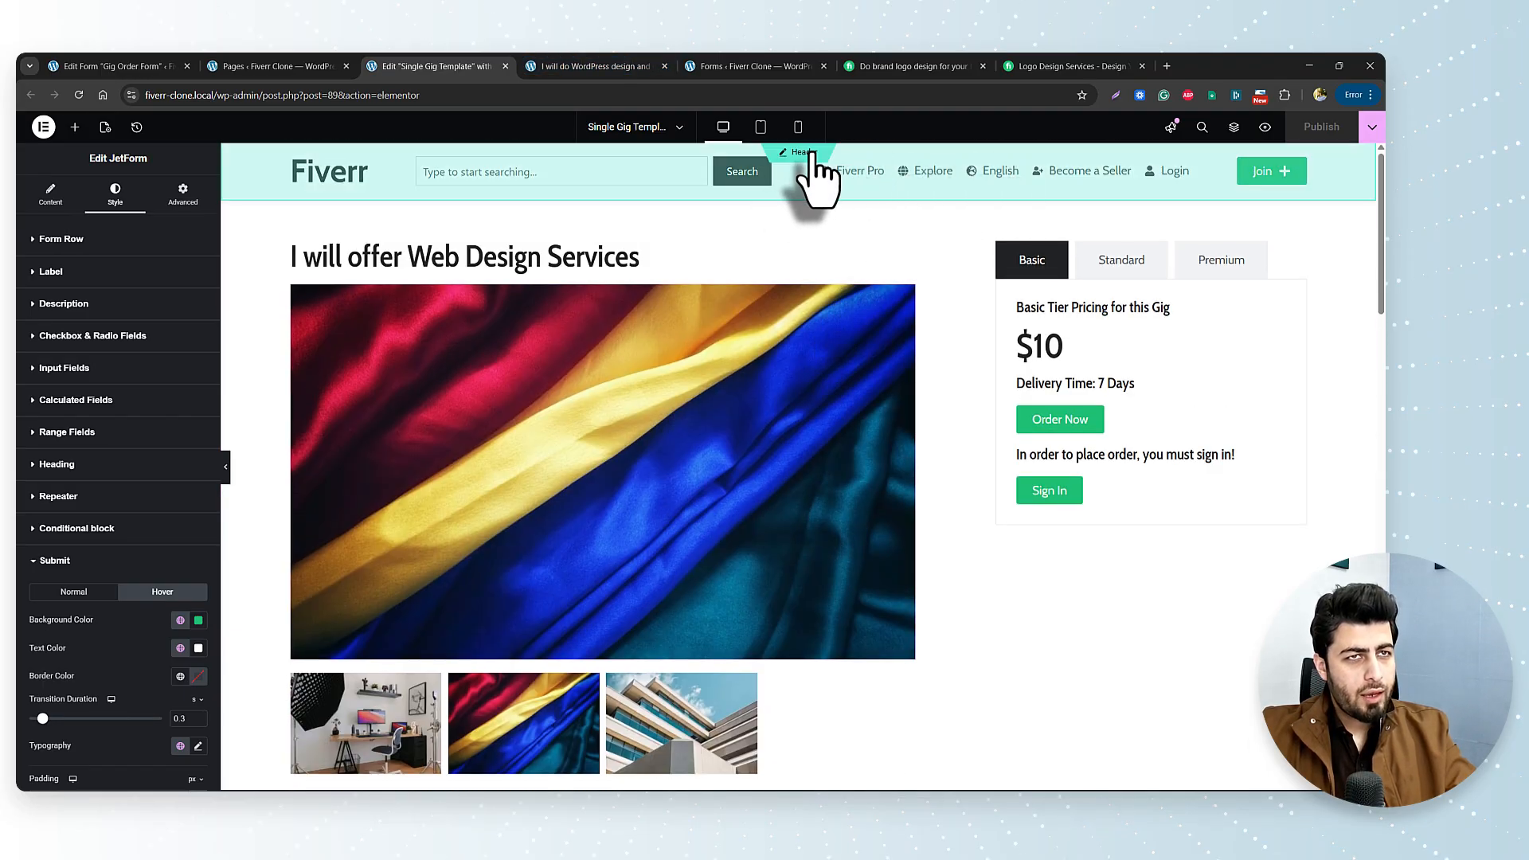
{"action": "left_click", "coordinate": [811, 153]}
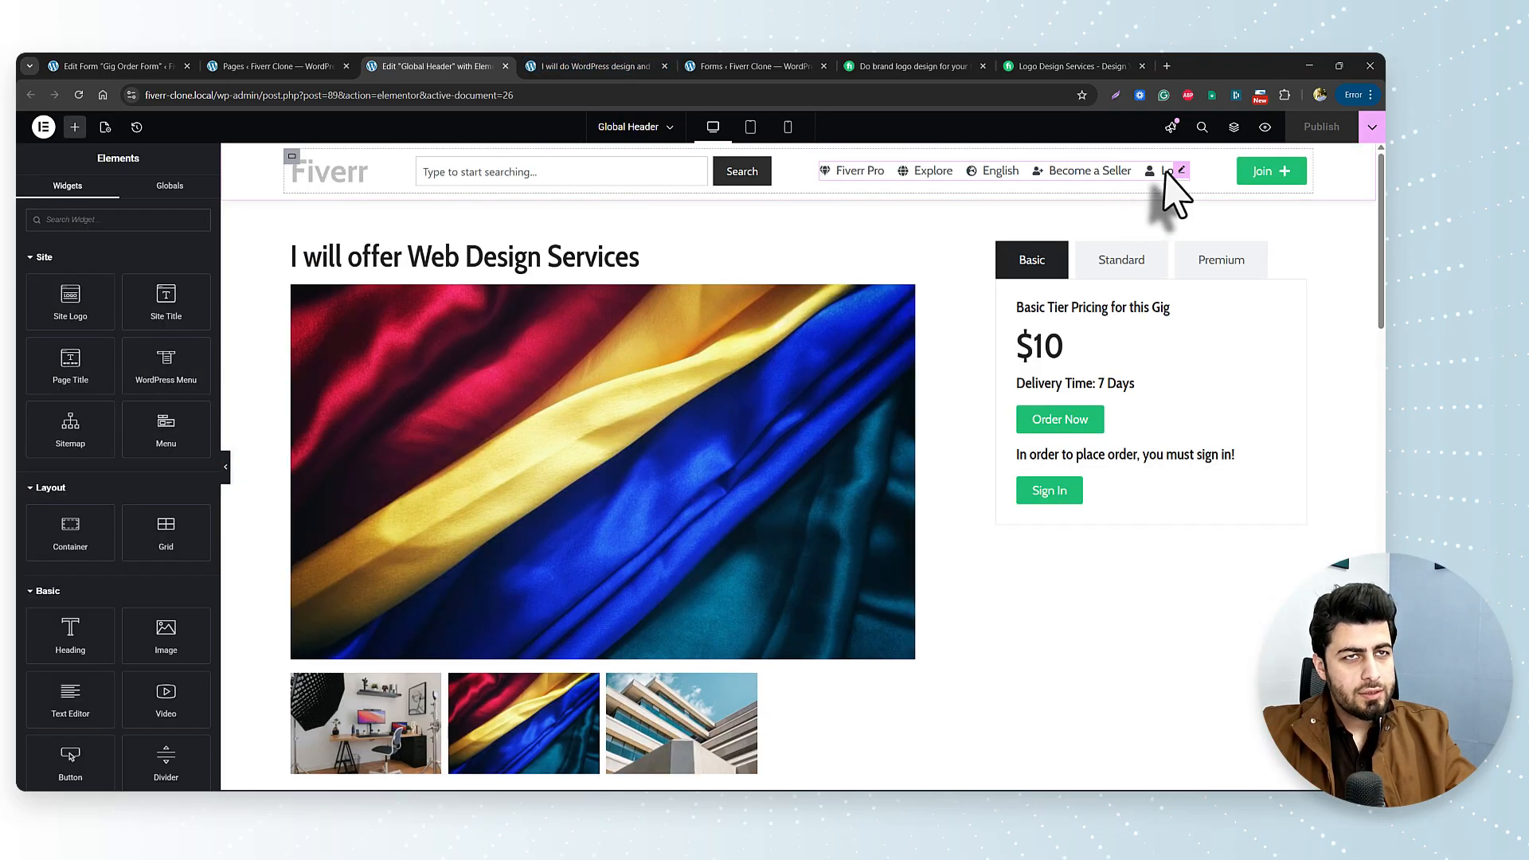
{"action": "left_click", "coordinate": [1181, 170]}
Link the Login item to the Login page through a dynamic Internal URL.
{"action": "left_click", "coordinate": [57, 458]}
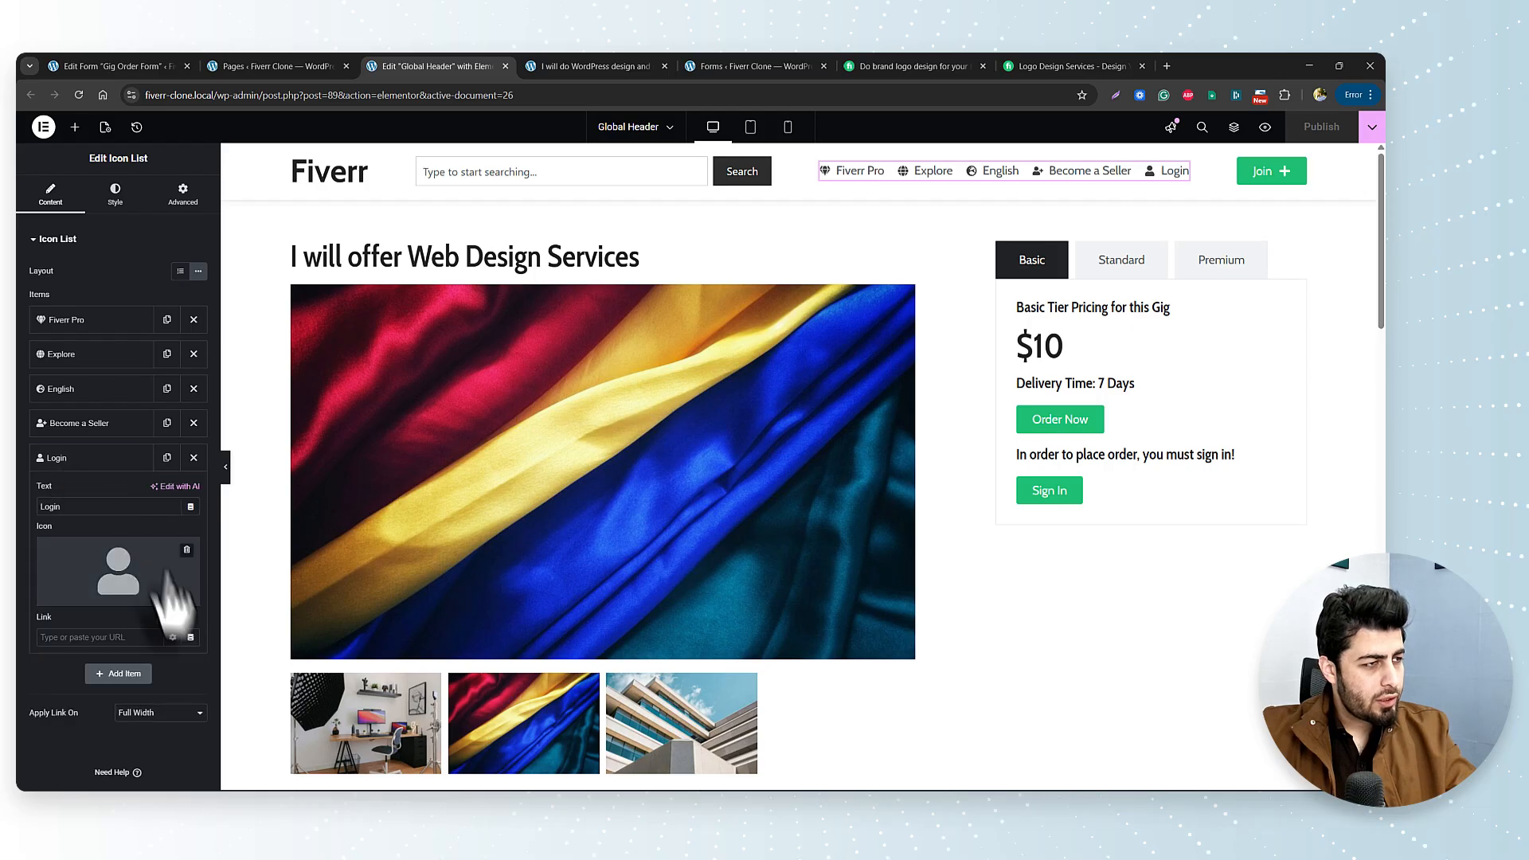
{"action": "left_click", "coordinate": [191, 638]}
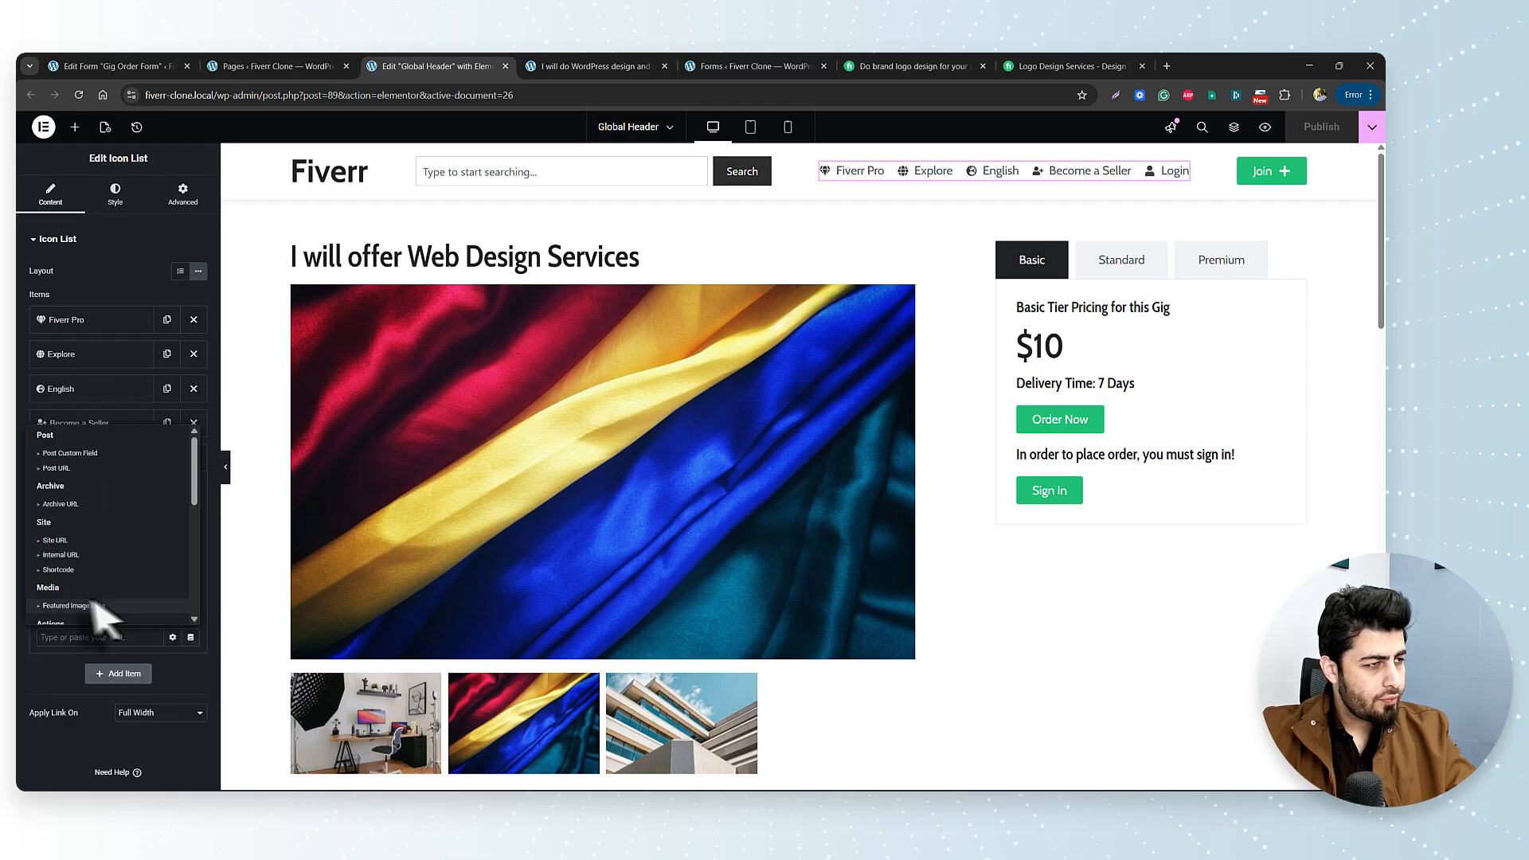
{"action": "left_click", "coordinate": [65, 556]}
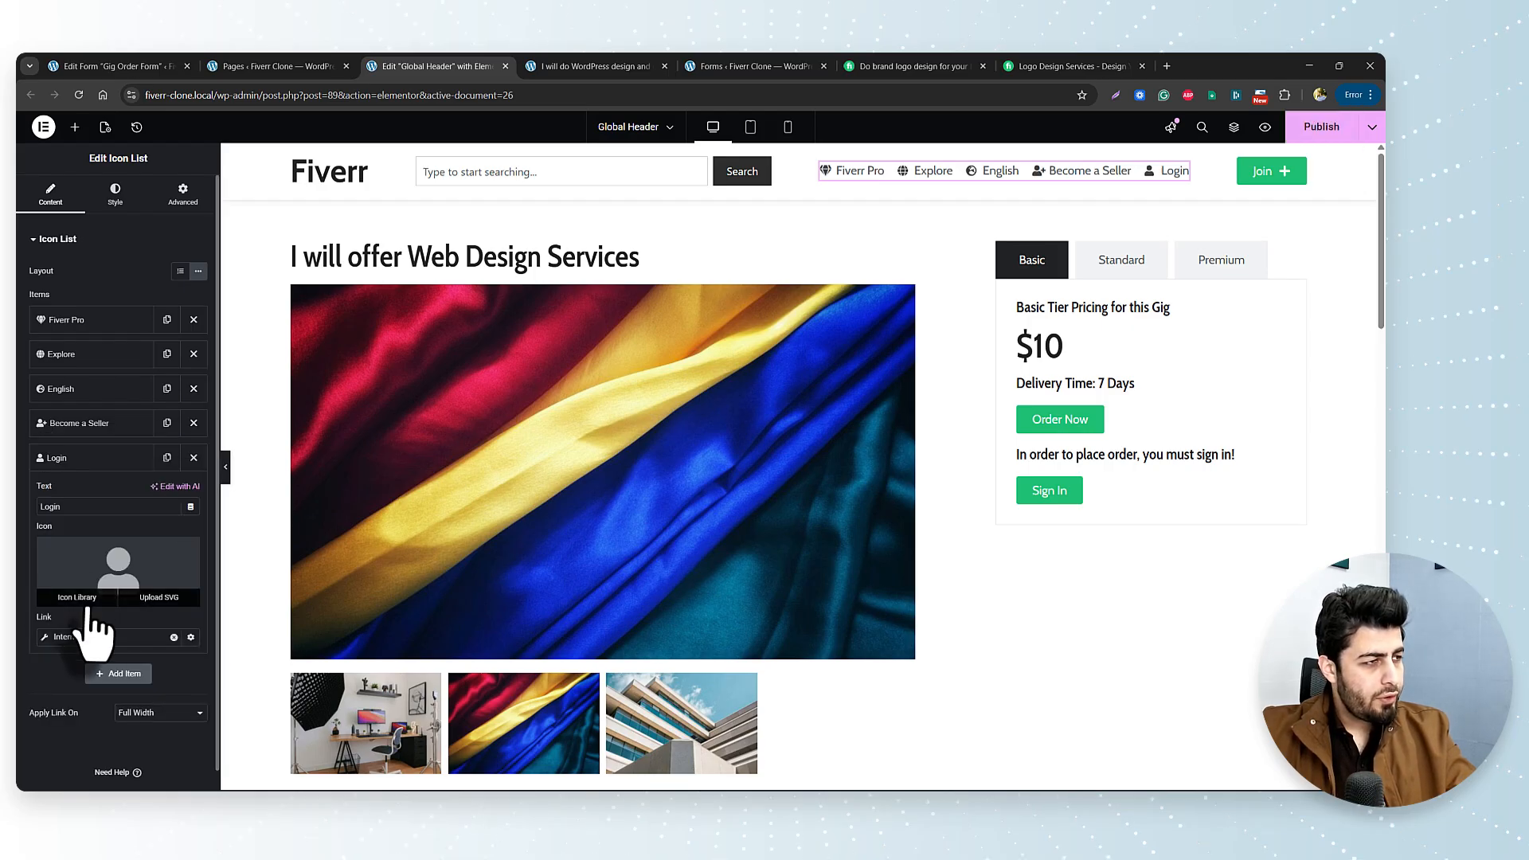
{"action": "left_click", "coordinate": [44, 638]}
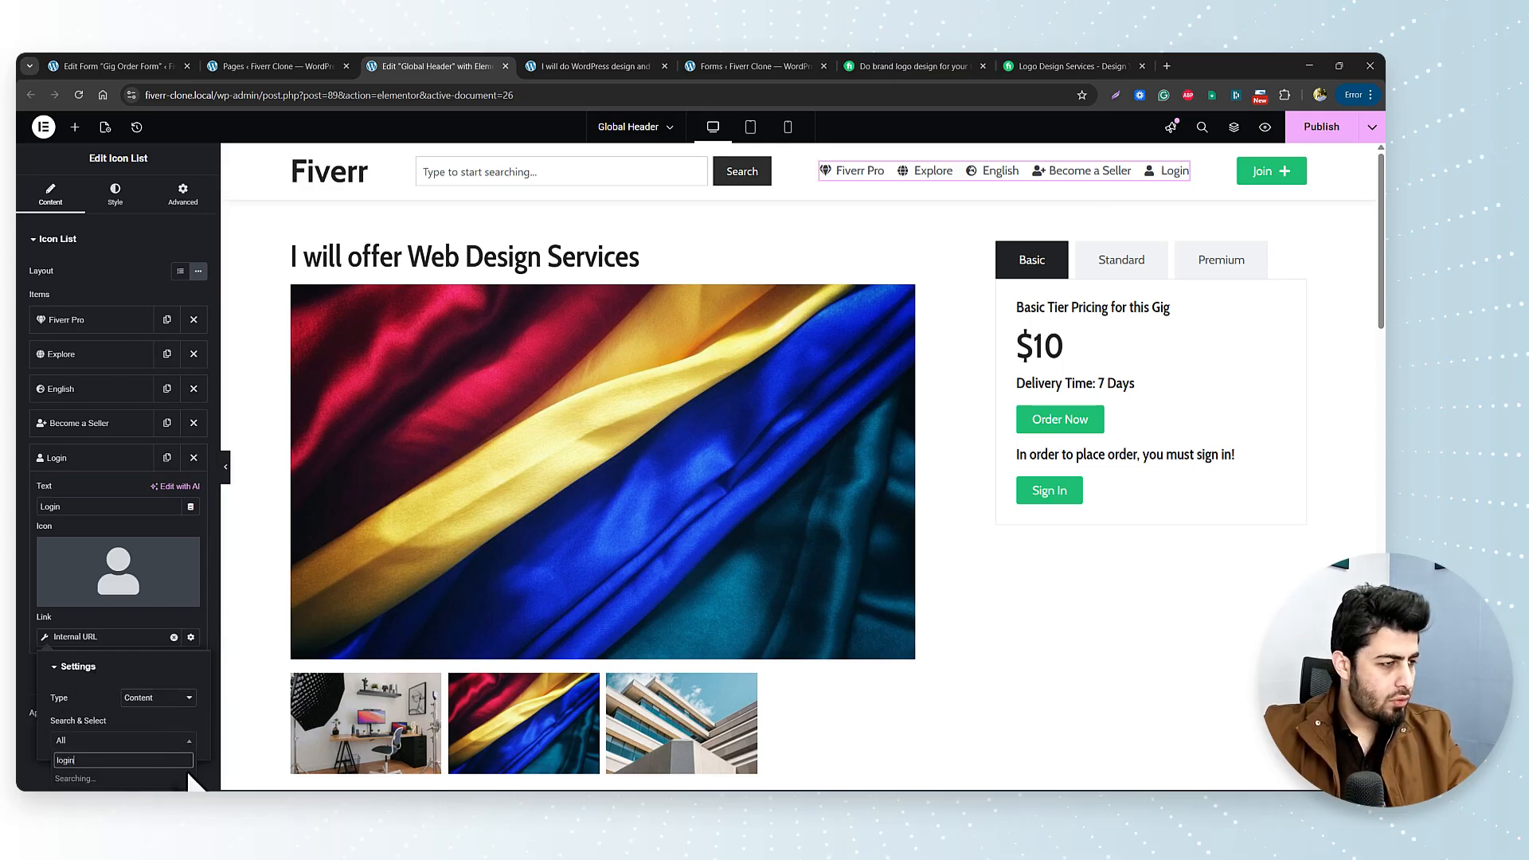
{"action": "left_click", "coordinate": [105, 708]}
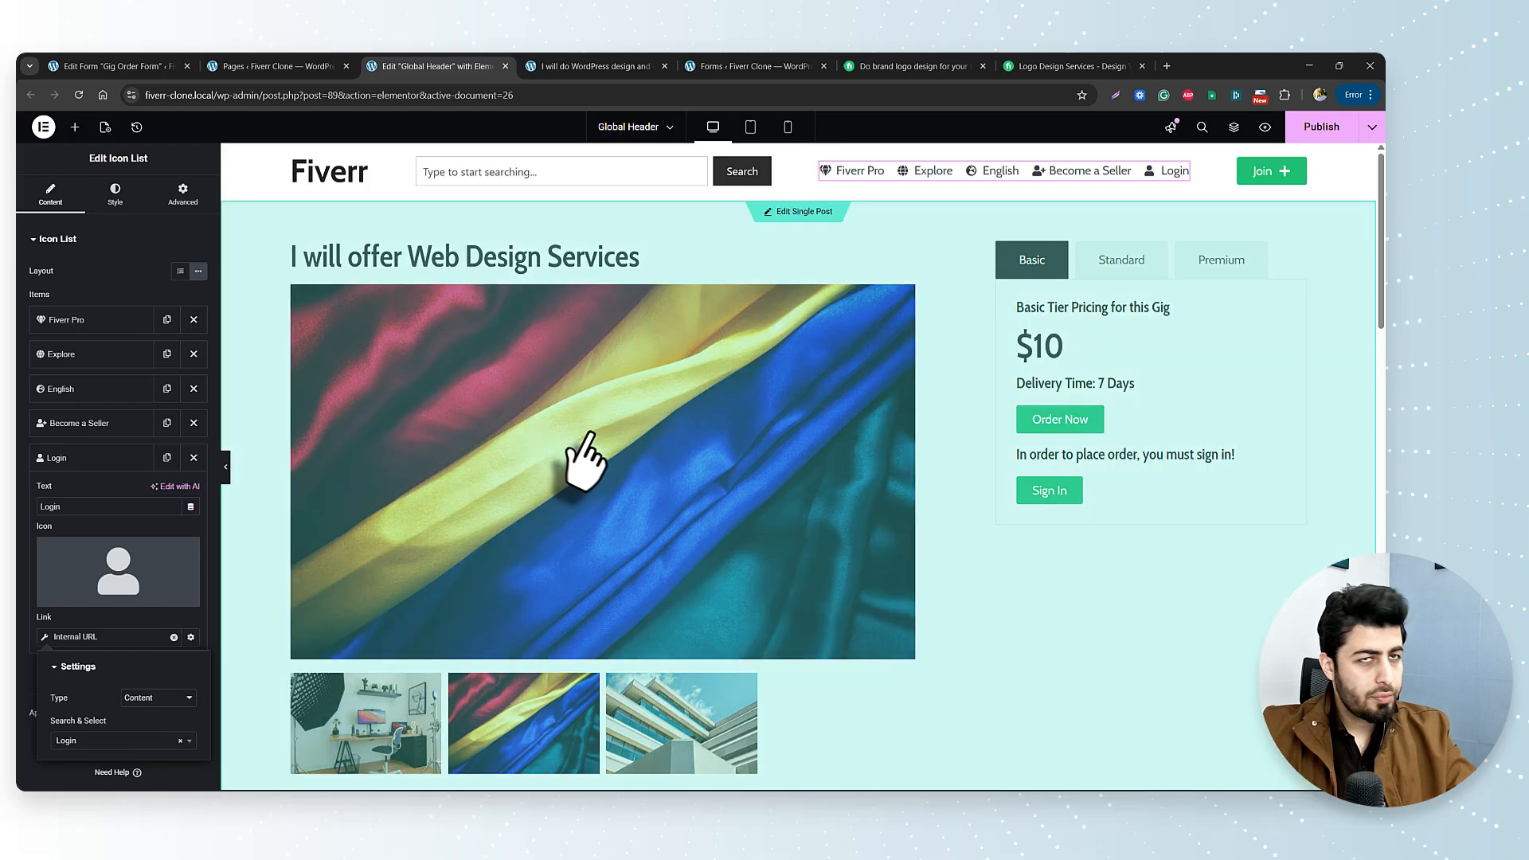
{"action": "left_click", "coordinate": [1297, 171]}
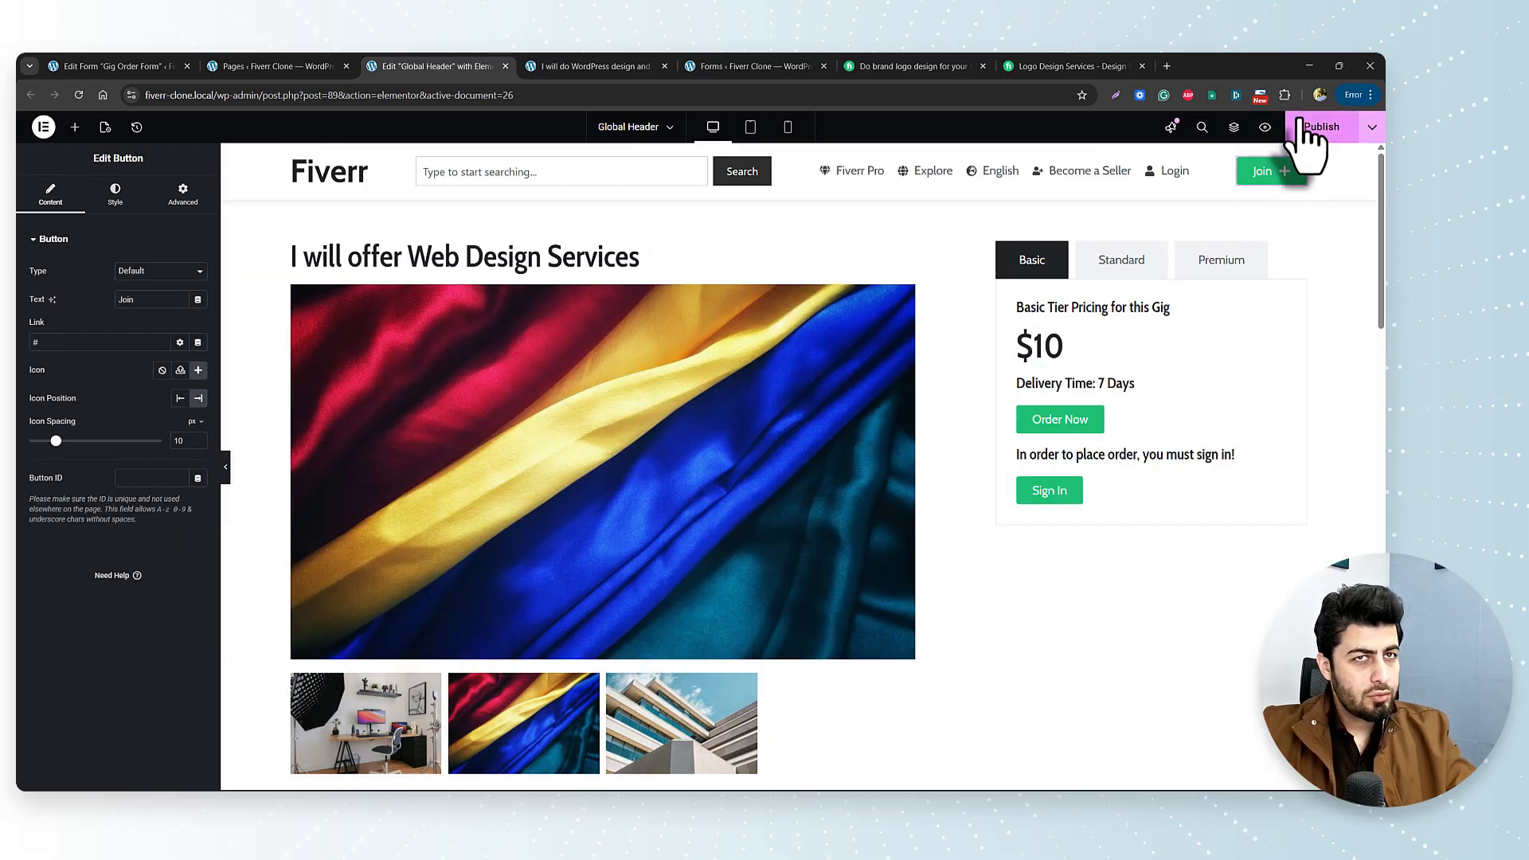
{"action": "left_click", "coordinate": [283, 66]}
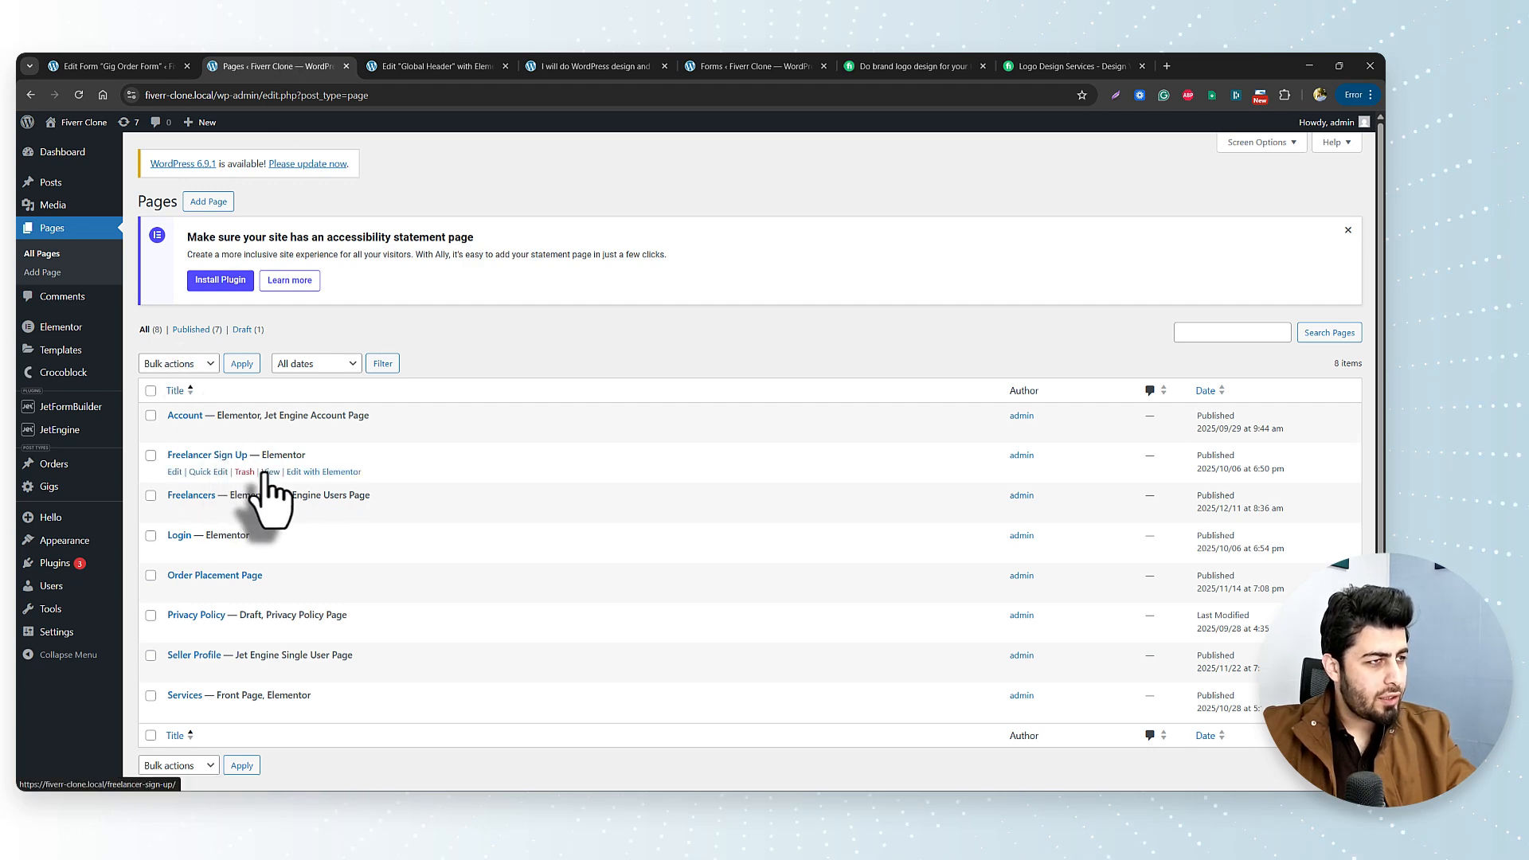
Open the Freelancer Sign Up page in a new tab to check it, then return to the header editor.
{"action": "right_click", "coordinate": [270, 473]}
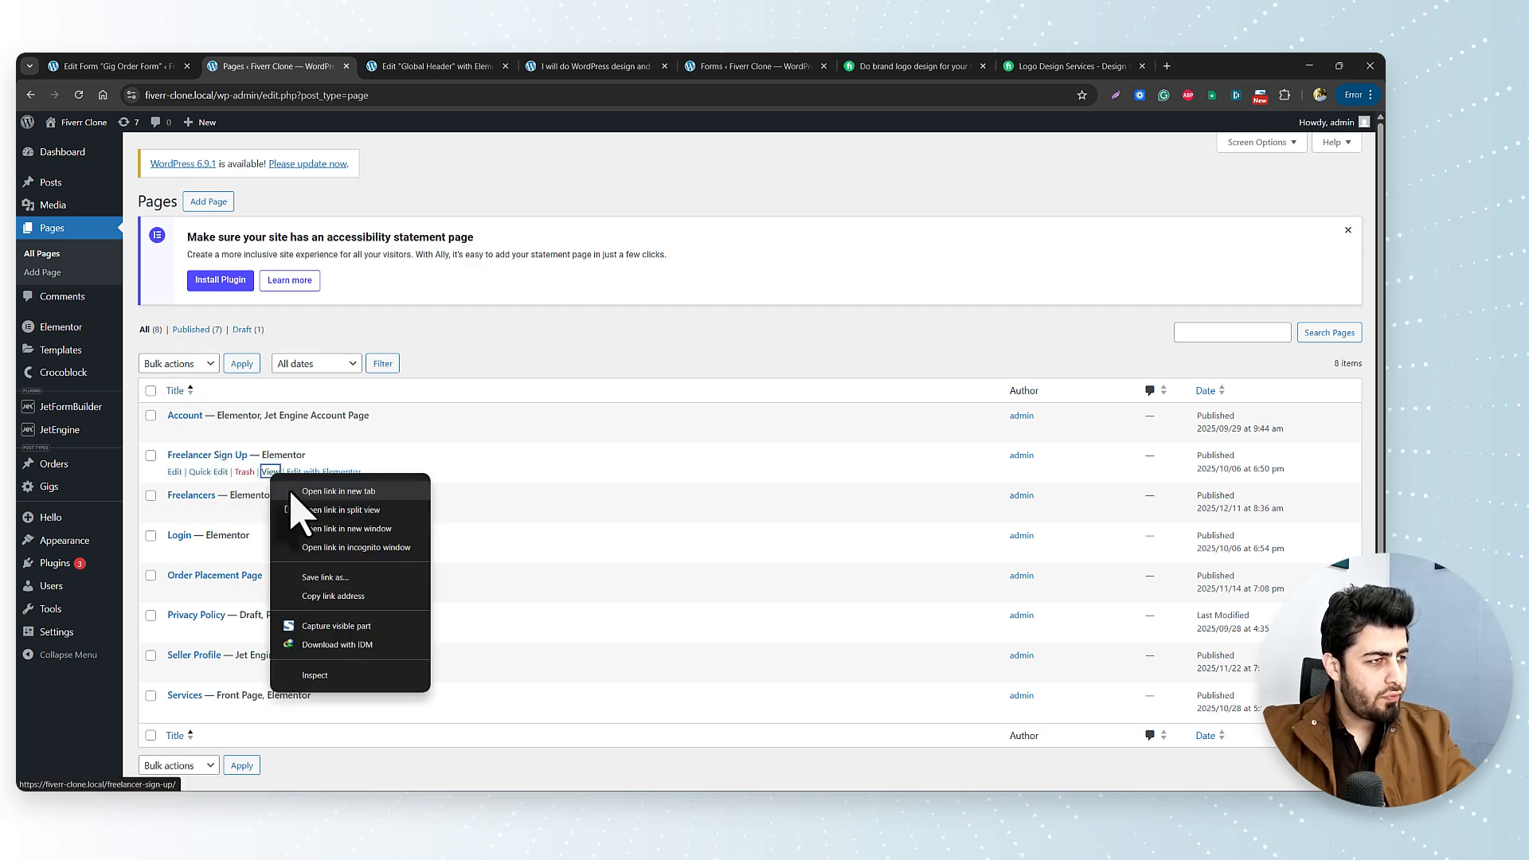
{"action": "left_click", "coordinate": [318, 491]}
{"action": "left_click", "coordinate": [415, 65]}
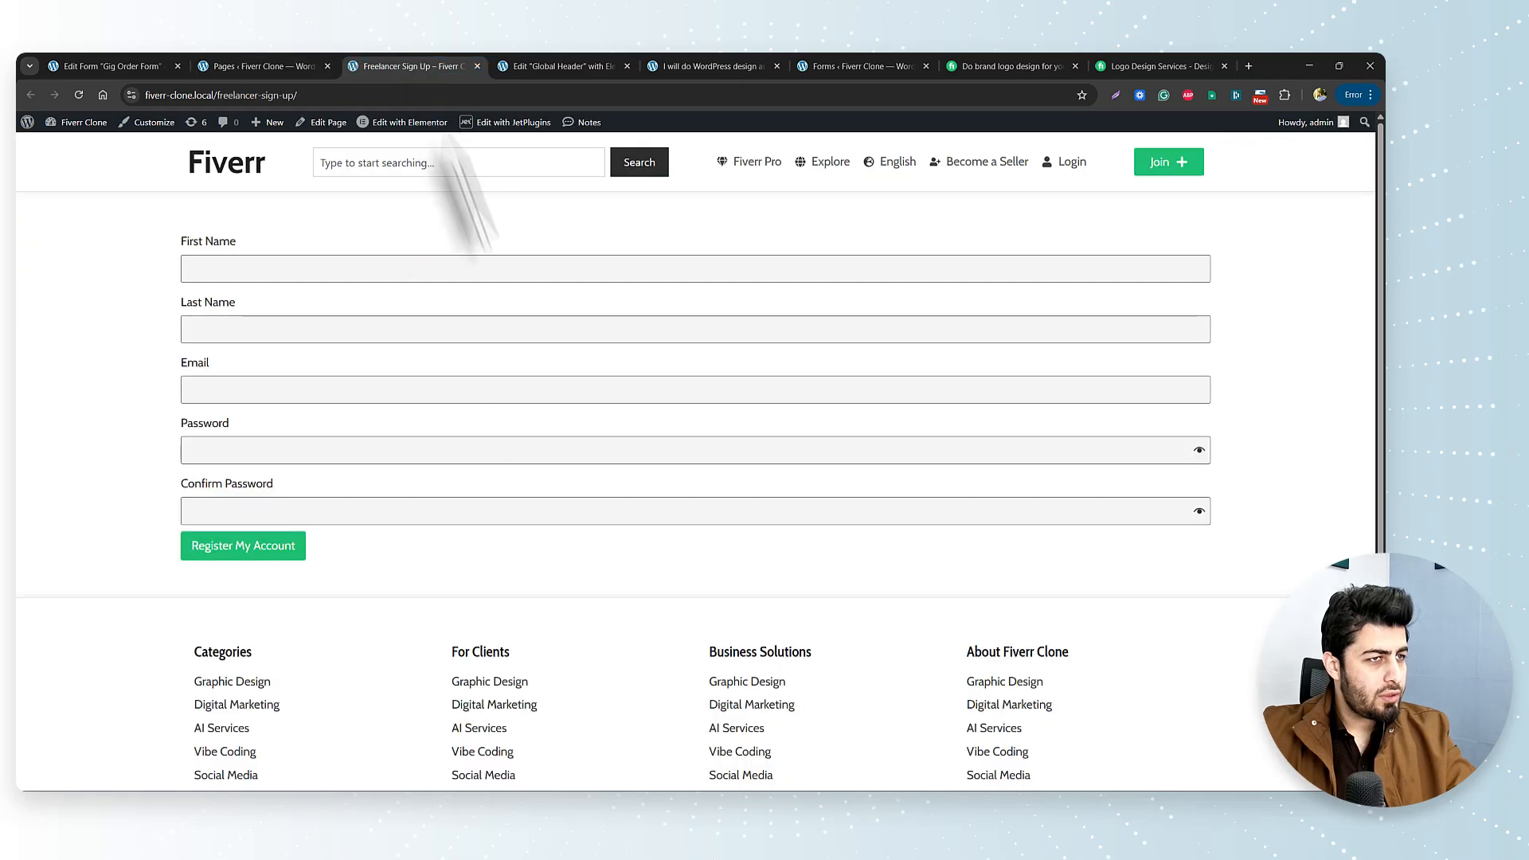
{"action": "left_click", "coordinate": [361, 512]}
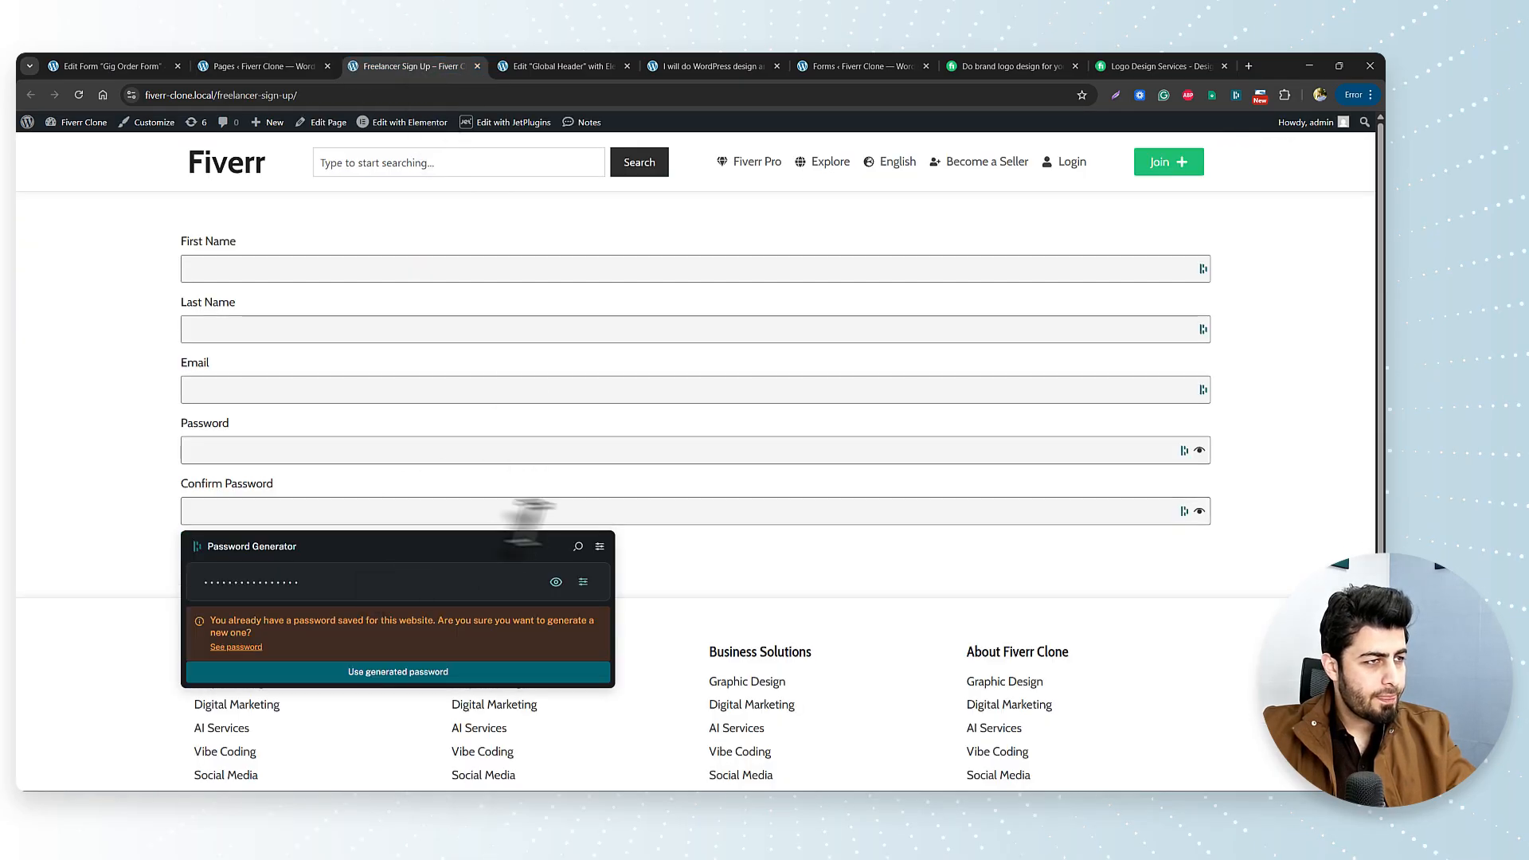
{"action": "left_click", "coordinate": [757, 562]}
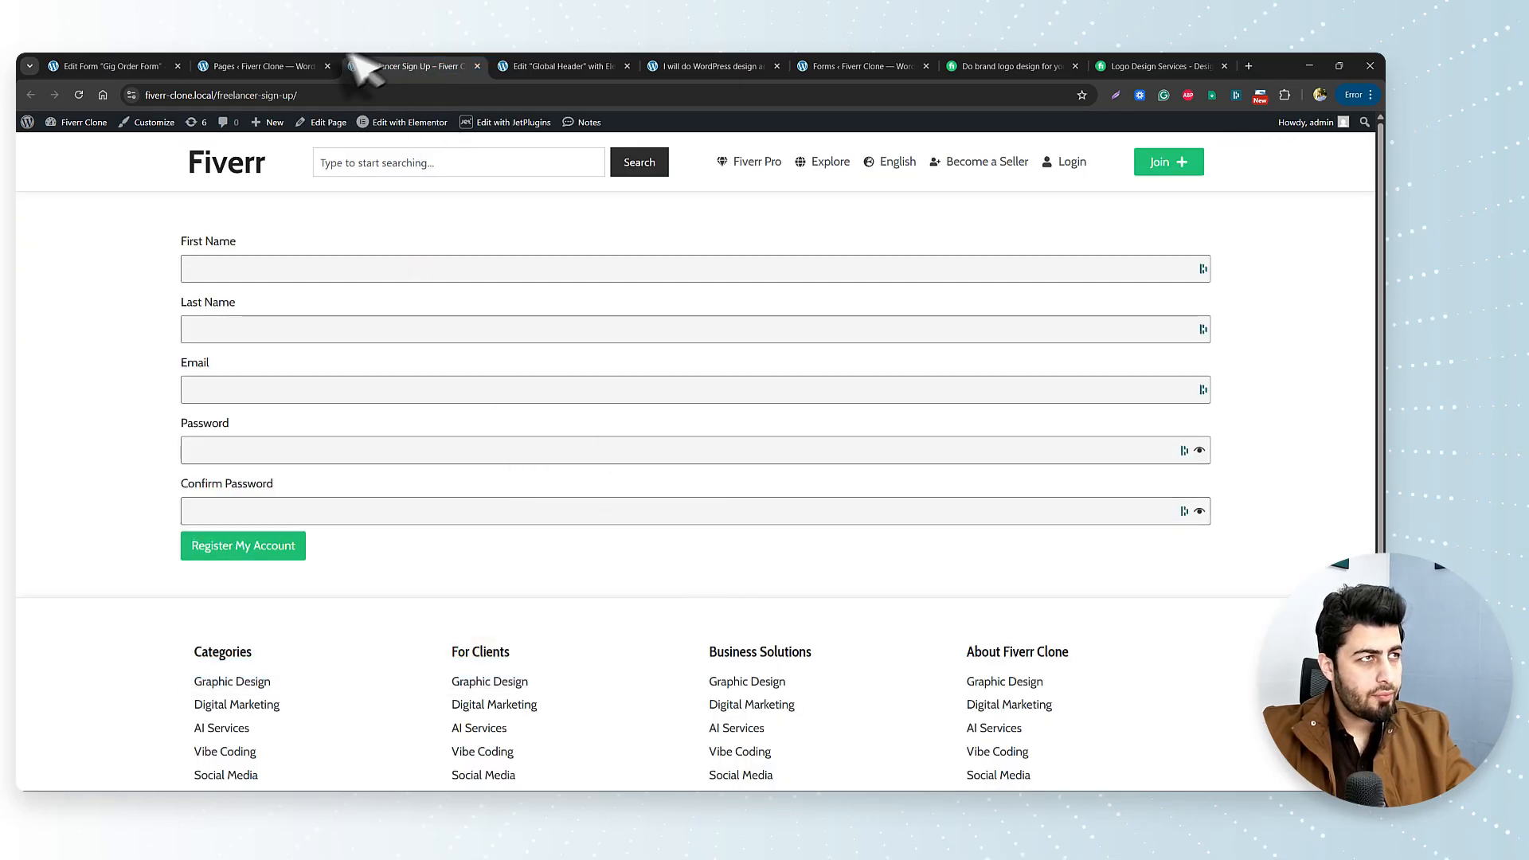
{"action": "left_click", "coordinate": [305, 63]}
{"action": "left_click", "coordinate": [536, 64]}
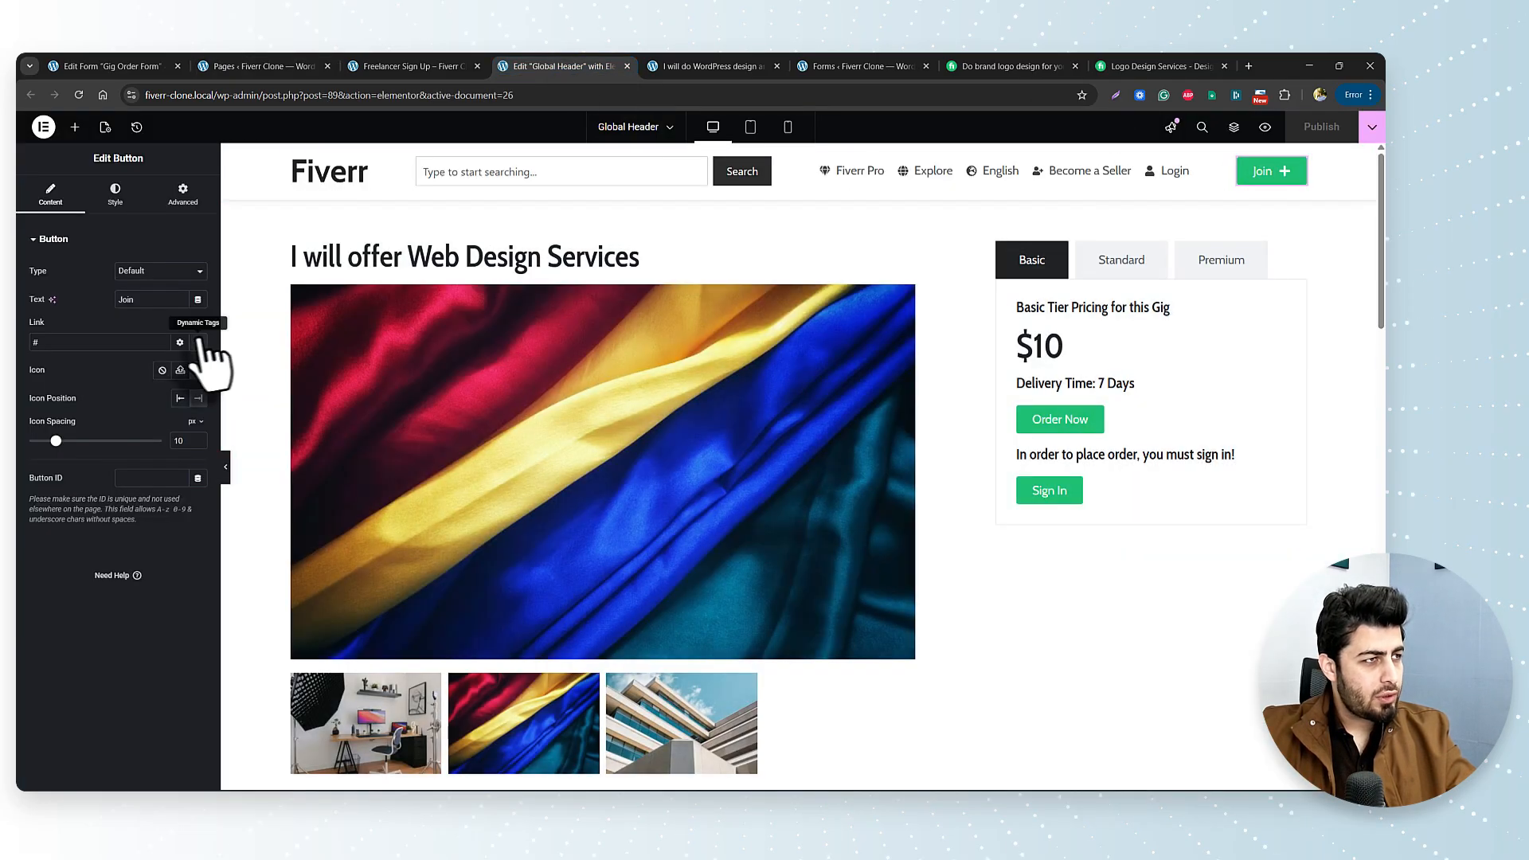
Point the Join button's Internal URL link at Freelancer Sign Up and publish the header.
{"action": "left_click", "coordinate": [197, 341]}
{"action": "left_click", "coordinate": [69, 486]}
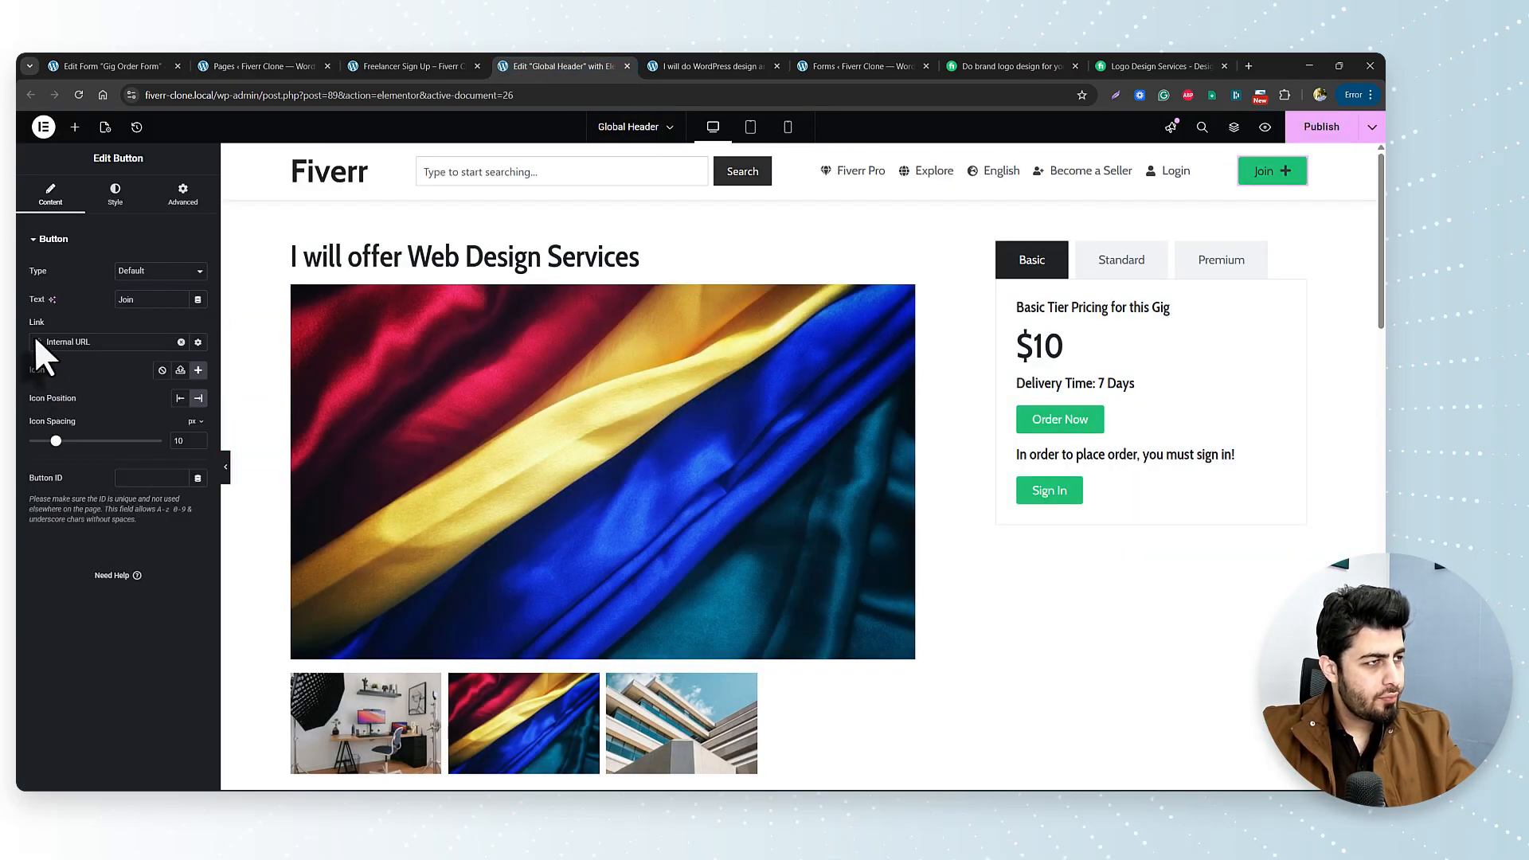
{"action": "left_click", "coordinate": [42, 344]}
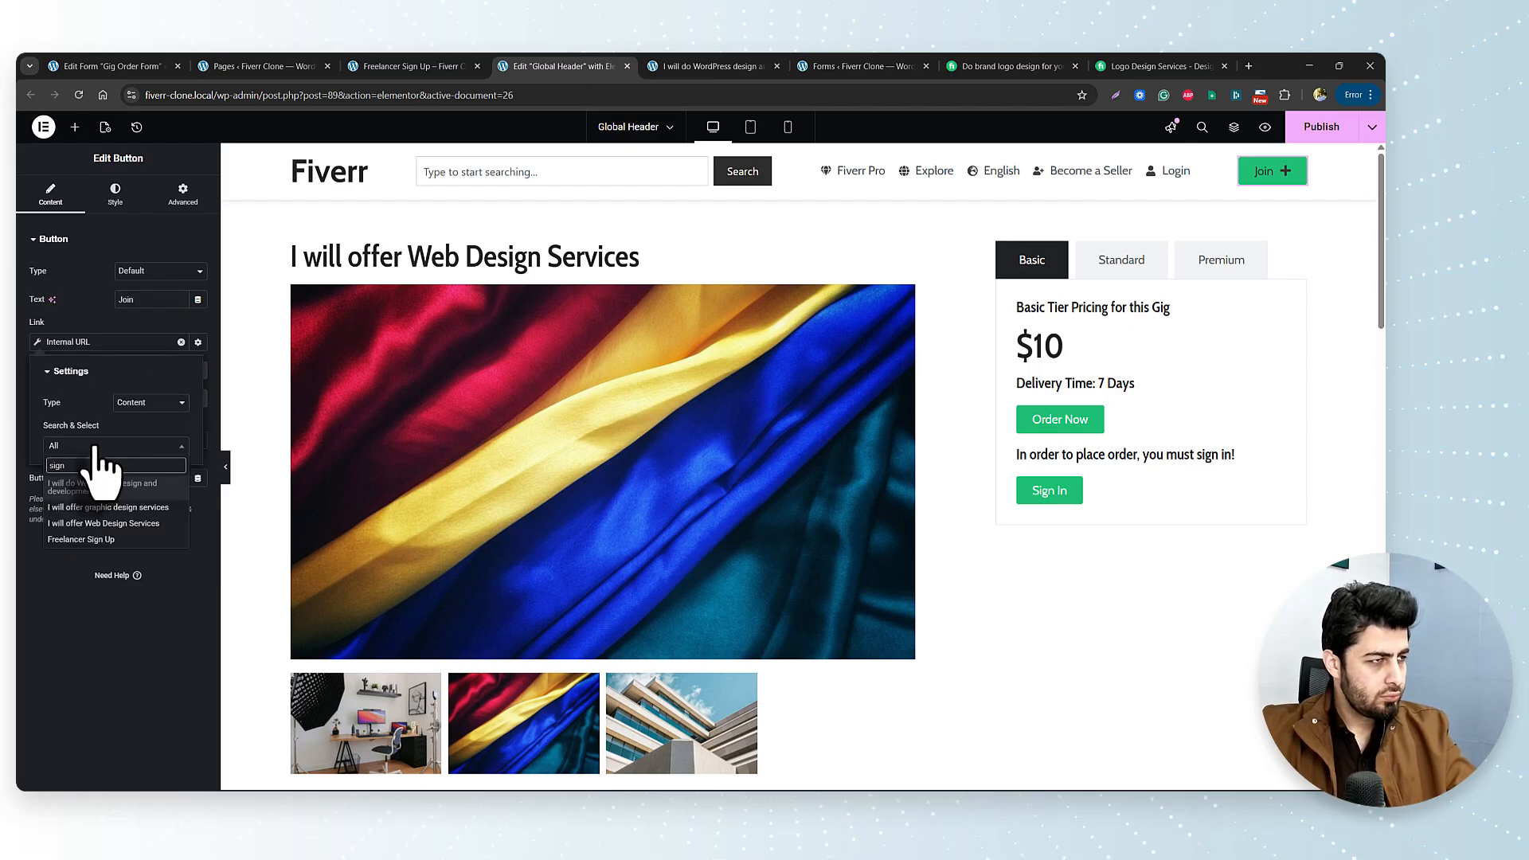
{"action": "left_click", "coordinate": [102, 558]}
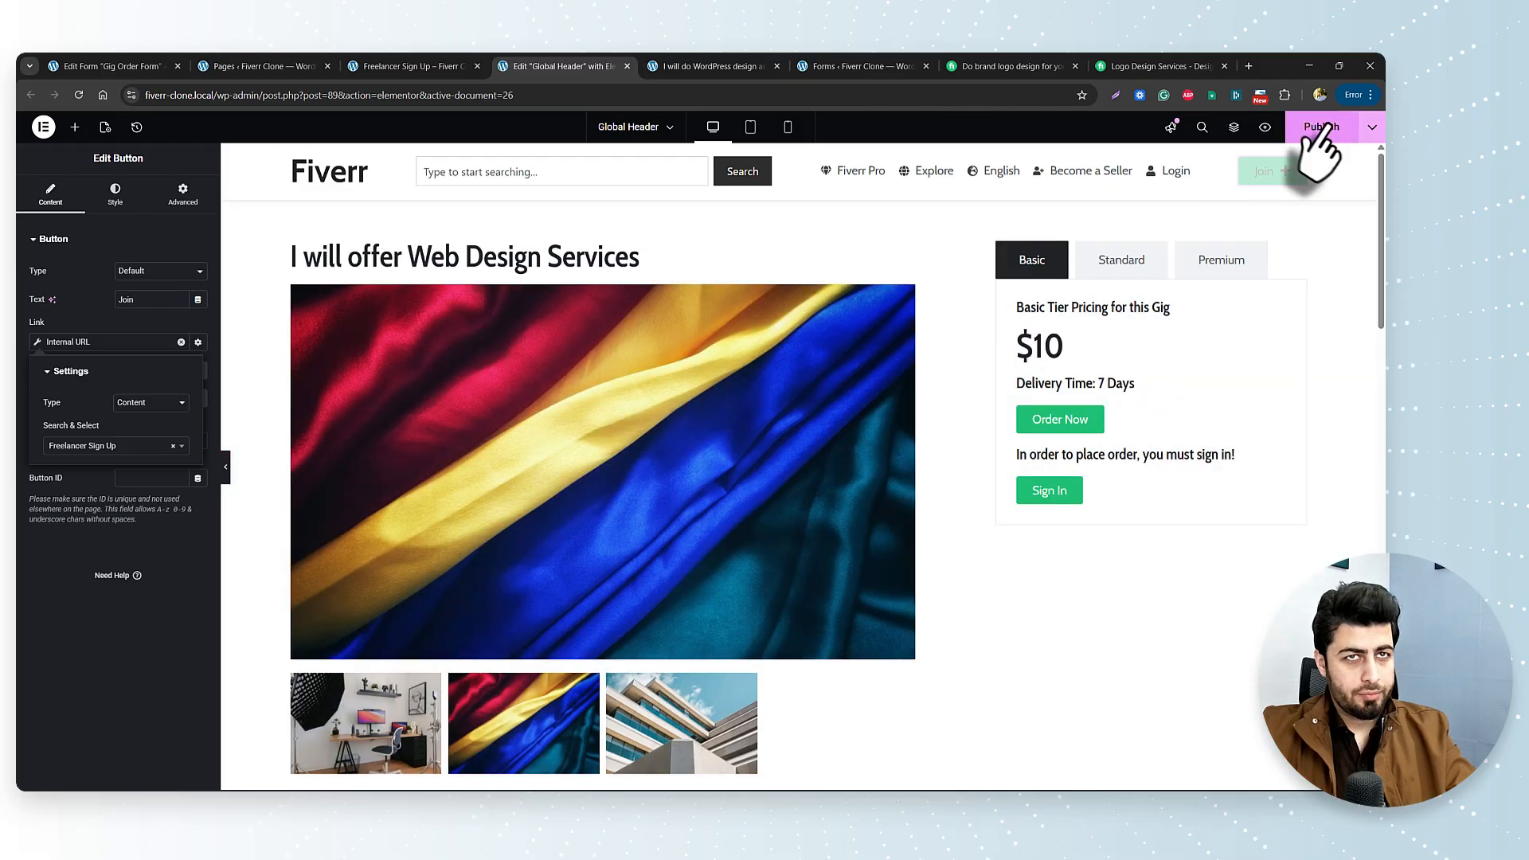
{"action": "left_click", "coordinate": [1321, 129]}
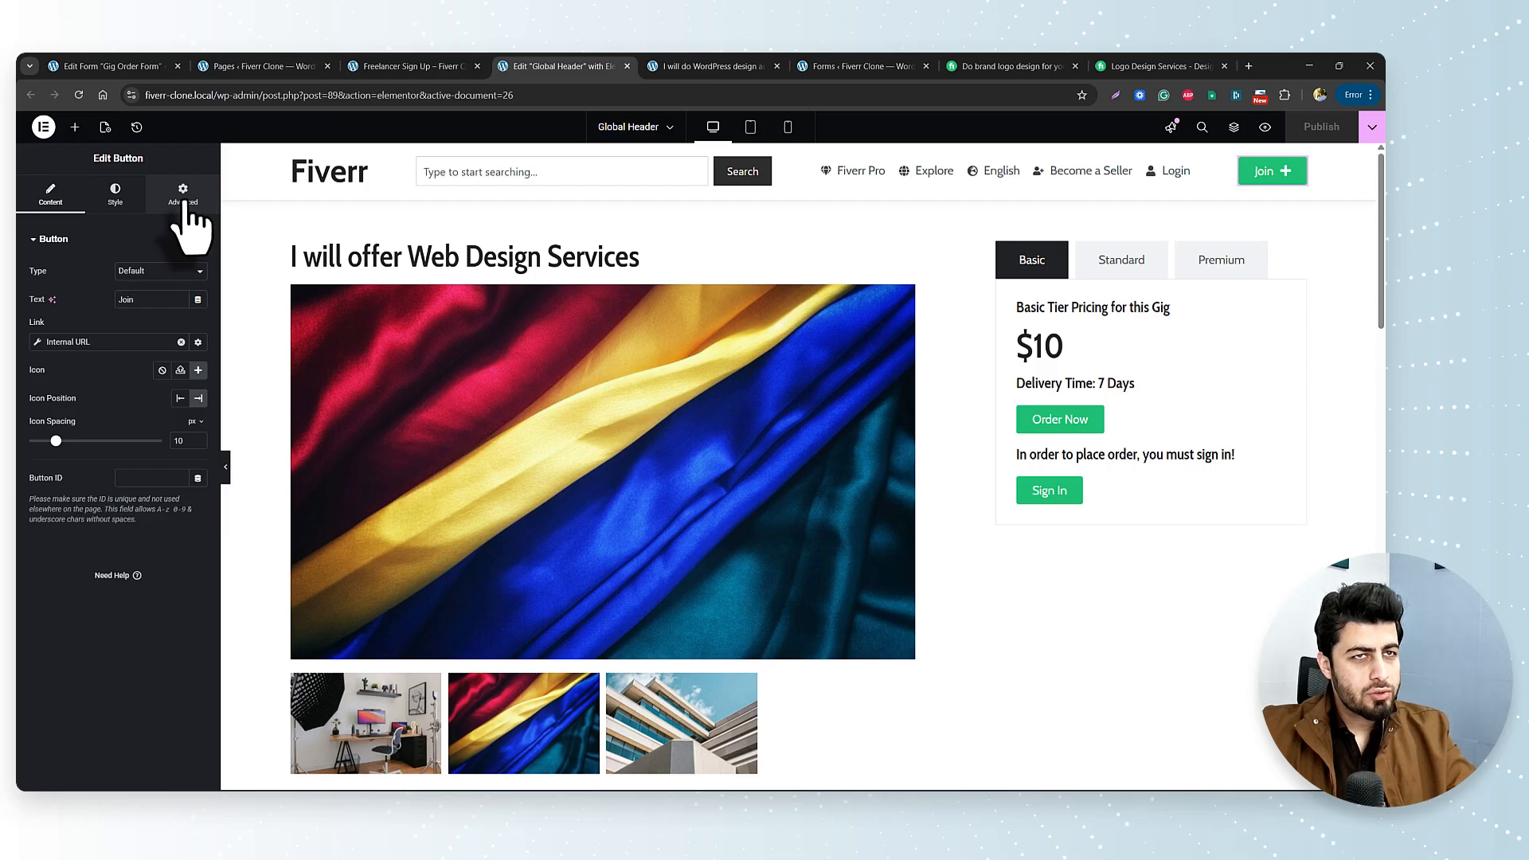
Duplicate the Join button and relabel the first copy 'Dashboard'.
{"action": "right_click", "coordinate": [1298, 176]}
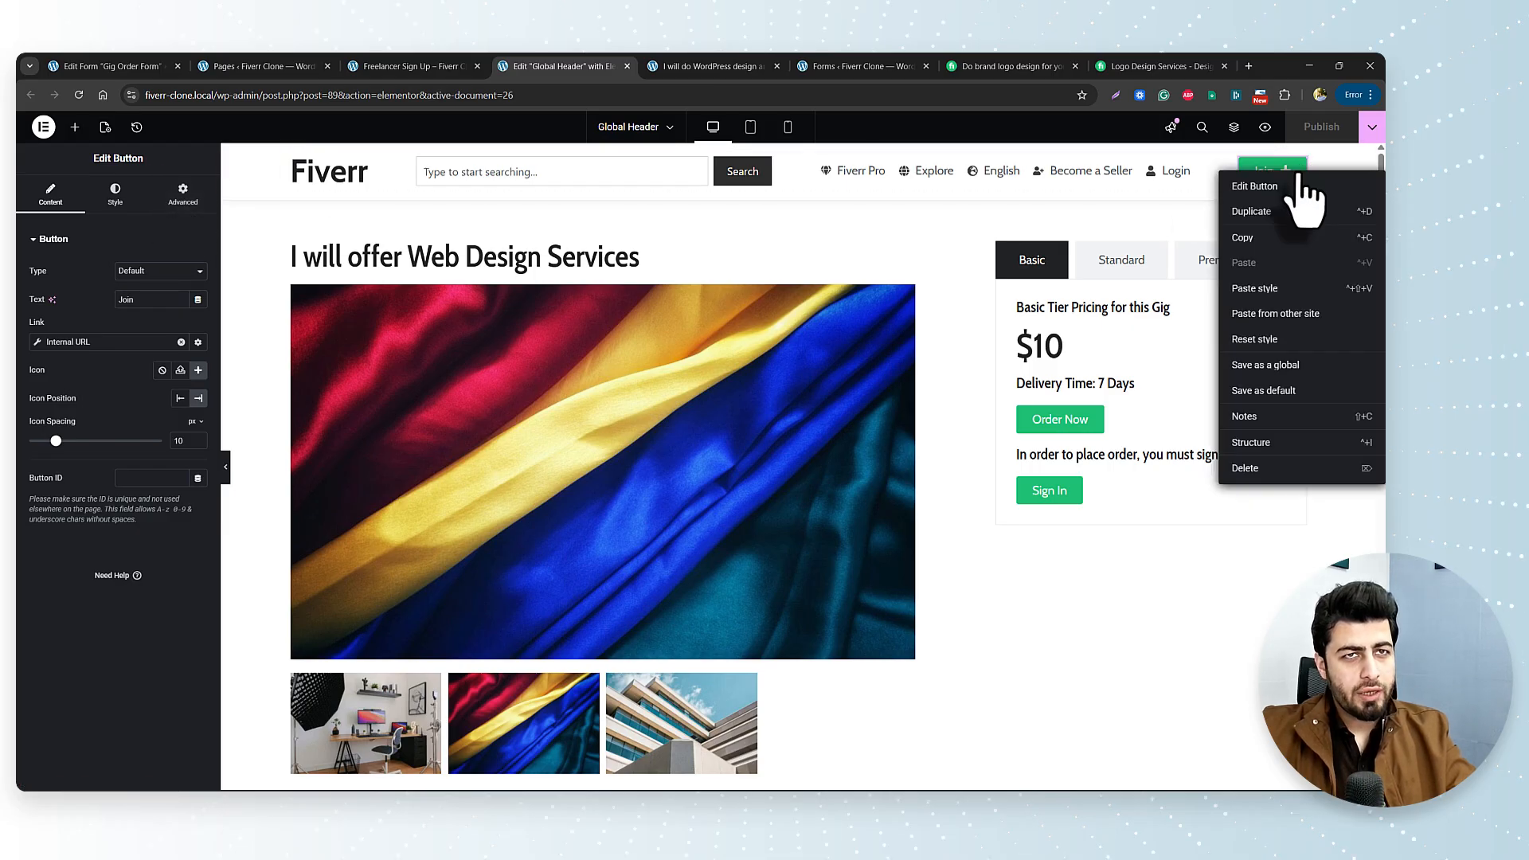
{"action": "left_click", "coordinate": [1303, 227]}
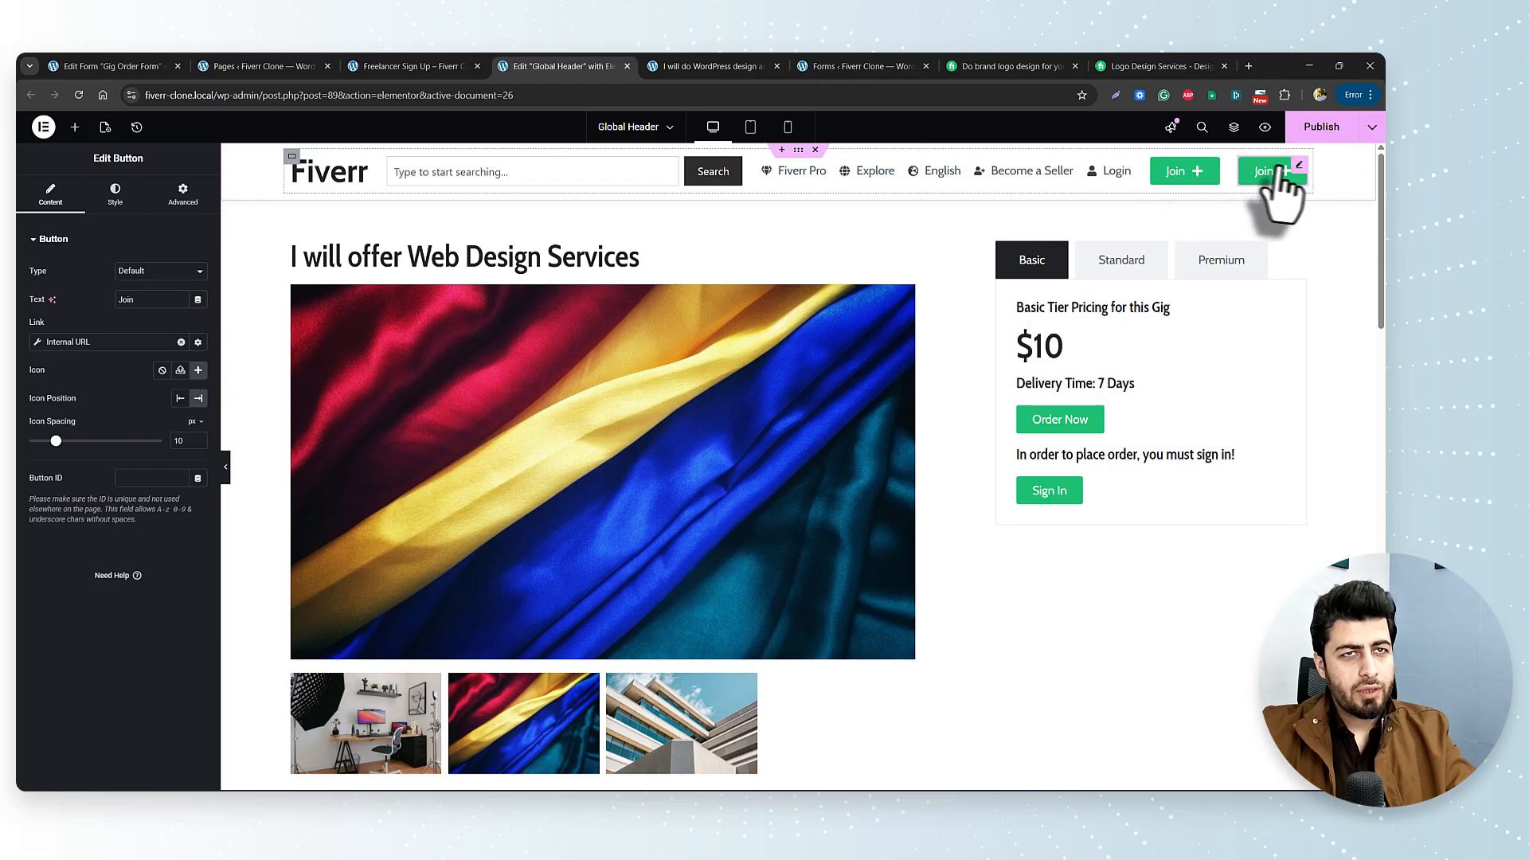
{"action": "left_click", "coordinate": [1188, 172]}
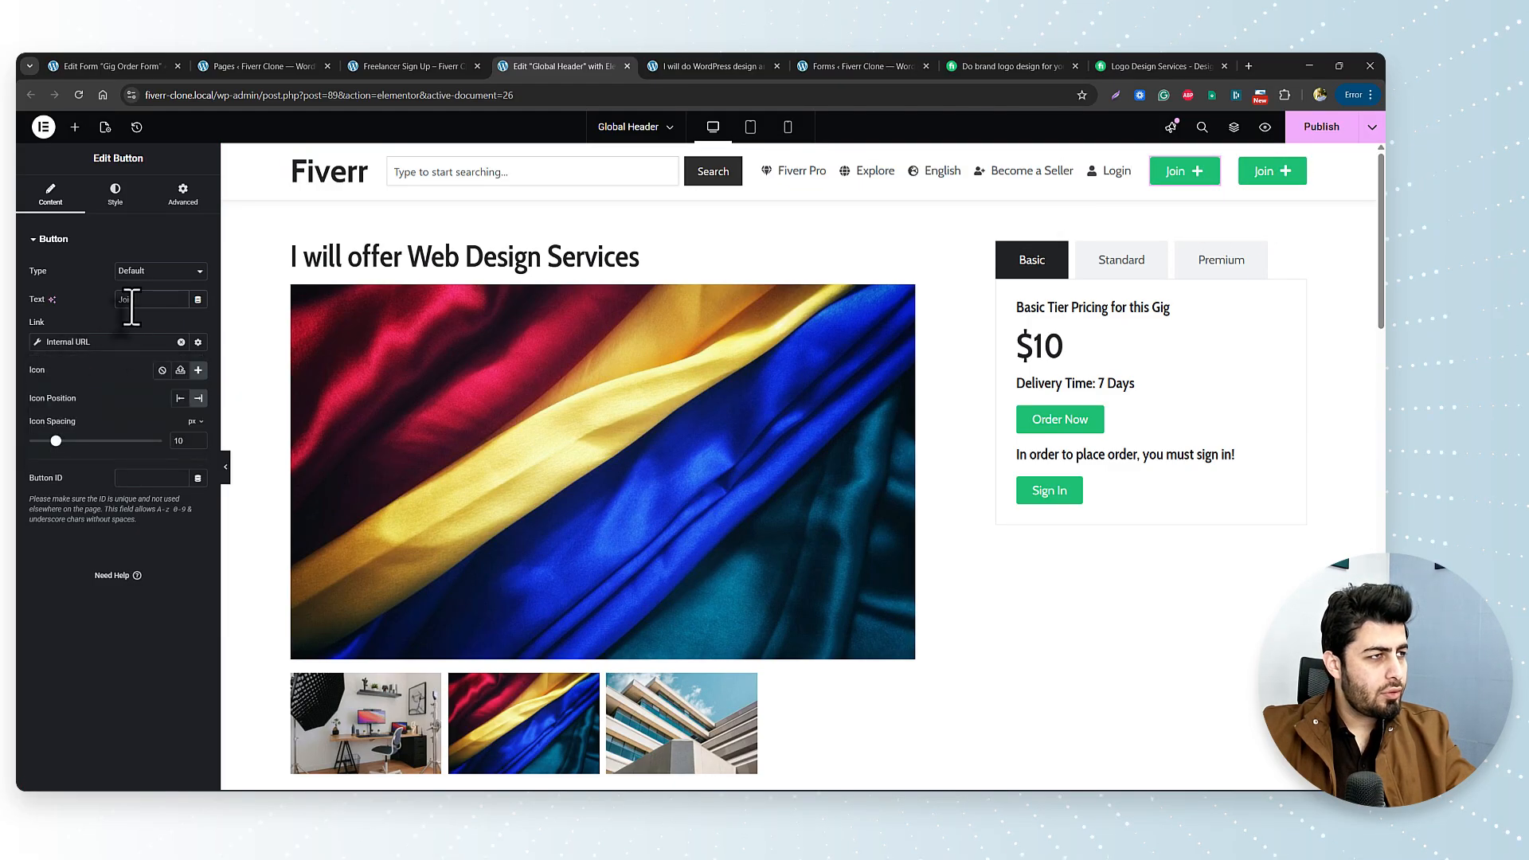
{"action": "type", "text": "Dashb"}
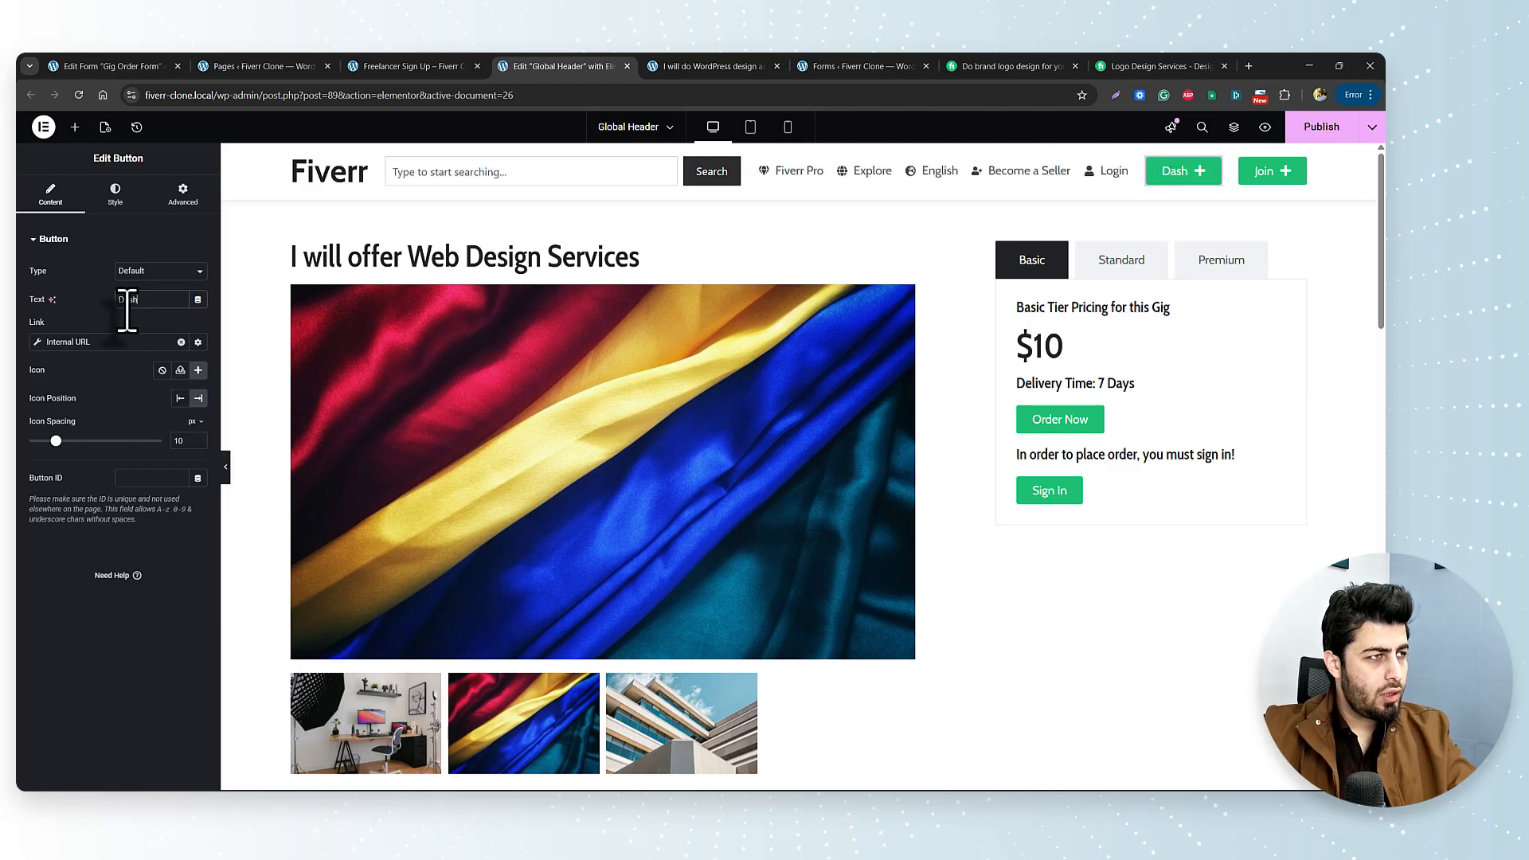
{"action": "type", "text": "oard"}
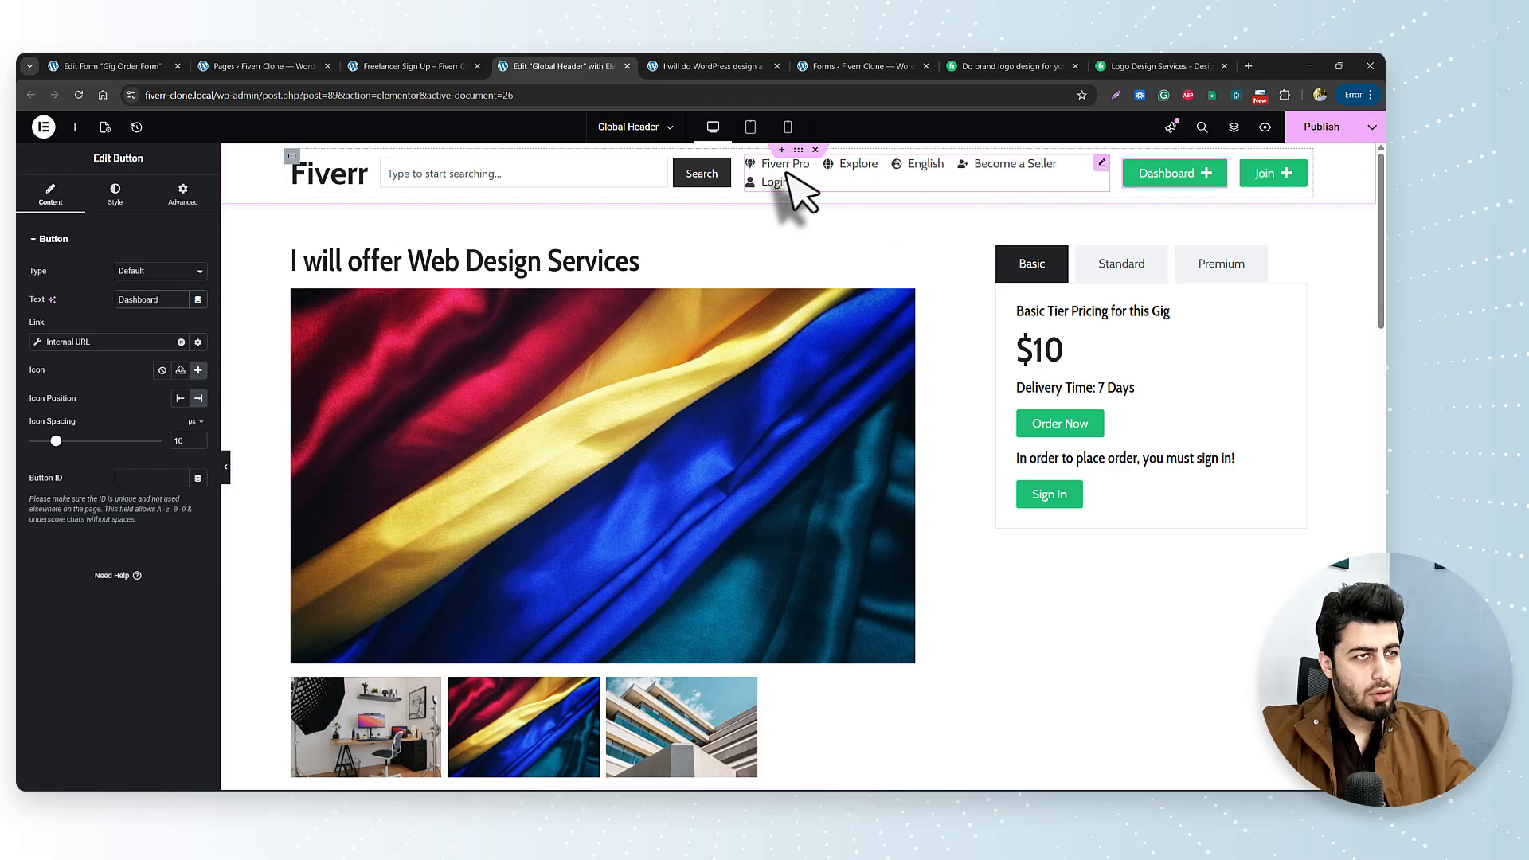
Reduce the search box's custom width from 35 to 31 so the navigation fits on one line.
{"action": "left_click", "coordinate": [723, 177]}
{"action": "left_click", "coordinate": [115, 195]}
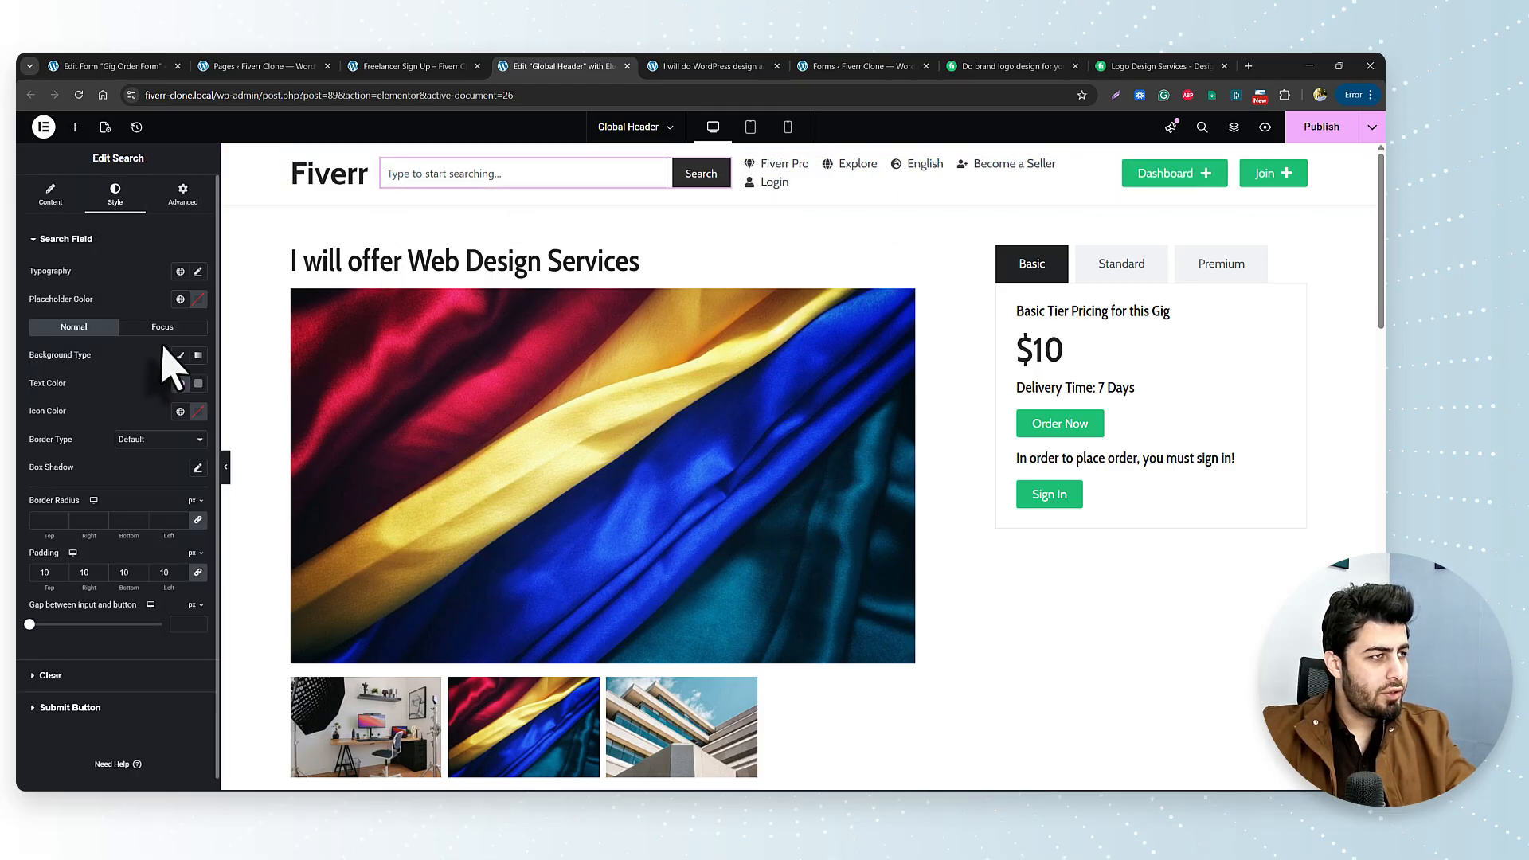
{"action": "left_click", "coordinate": [169, 196]}
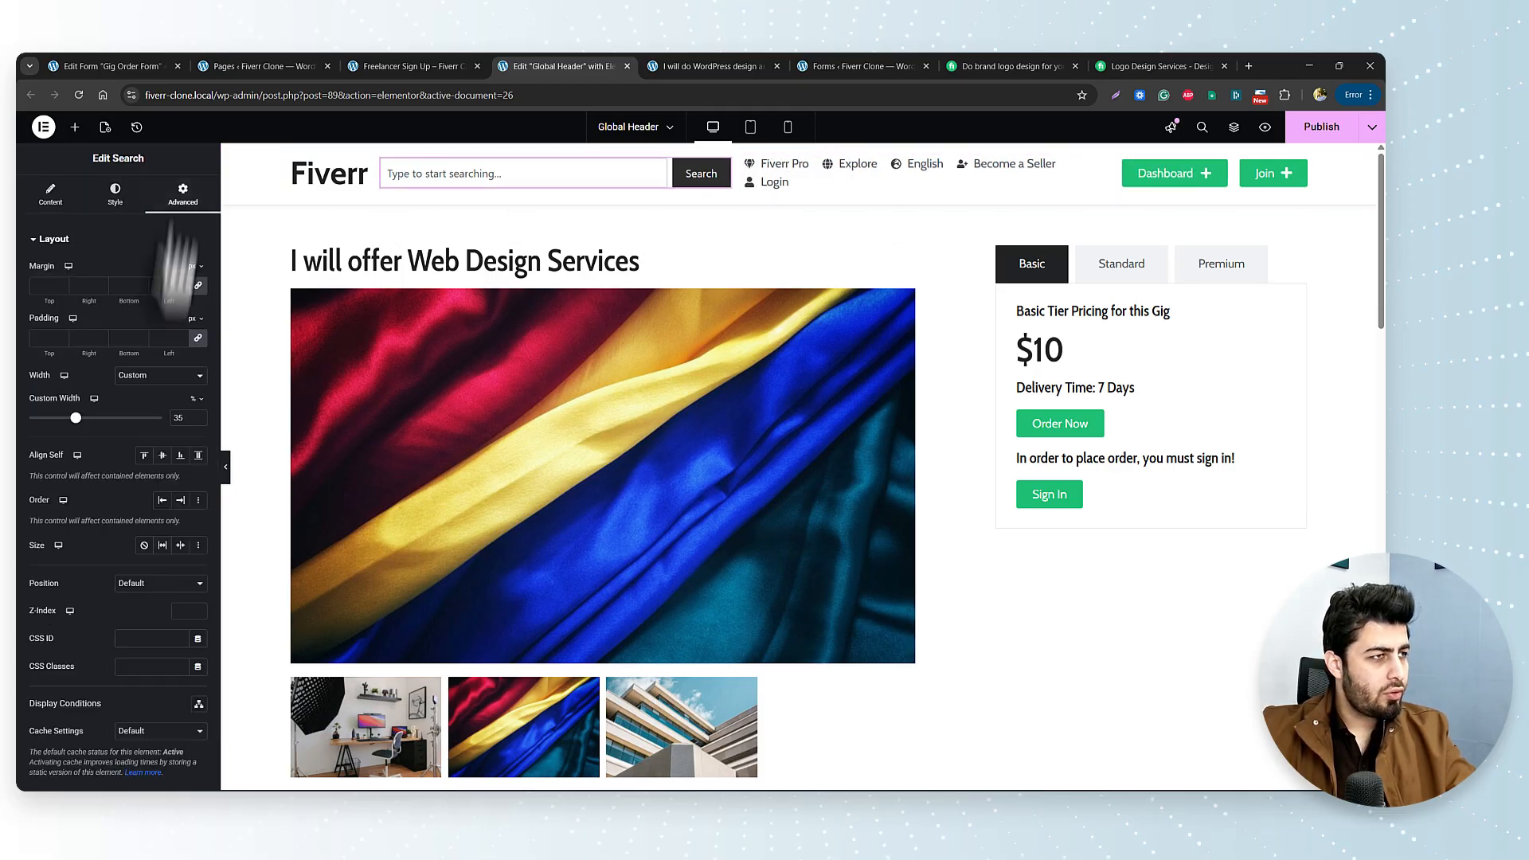
{"action": "left_click", "coordinate": [198, 420]}
{"action": "left_click", "coordinate": [199, 421]}
{"action": "left_click", "coordinate": [199, 420]}
{"action": "left_click", "coordinate": [199, 420]}
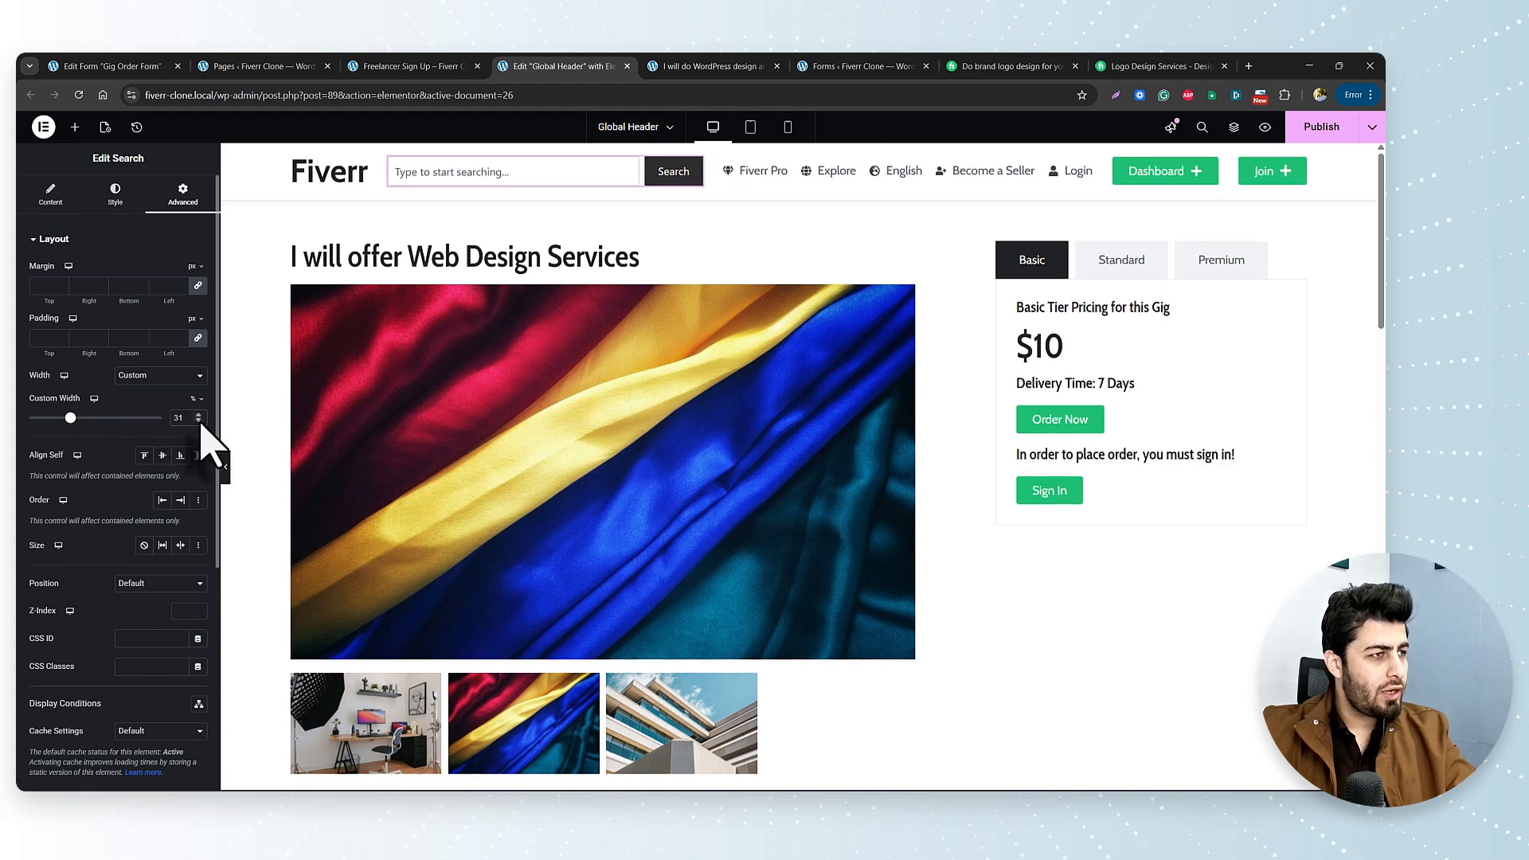
{"action": "left_click", "coordinate": [199, 421]}
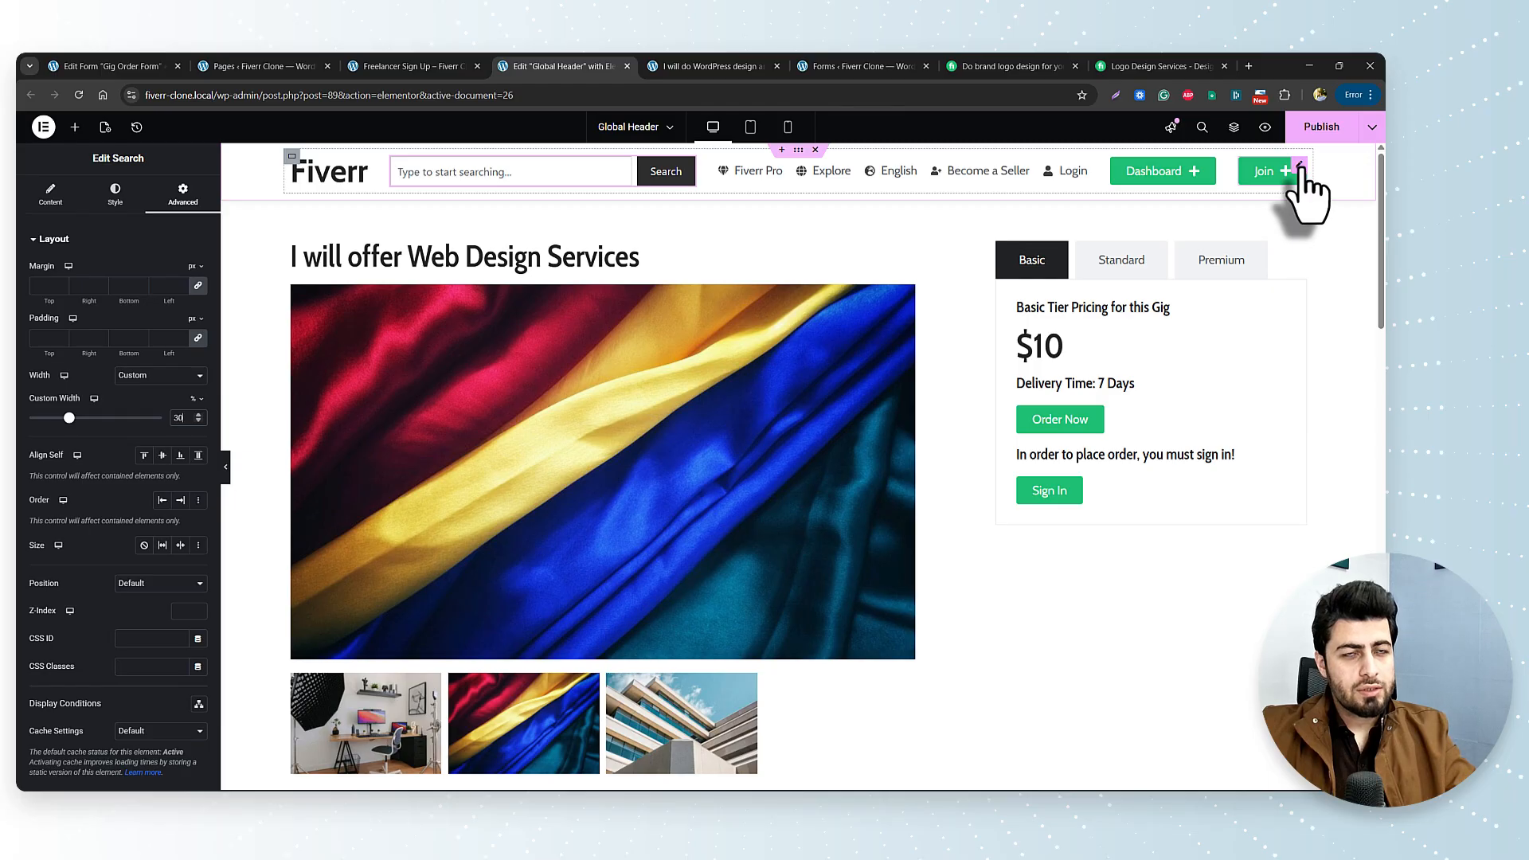
{"action": "left_click", "coordinate": [1299, 167]}
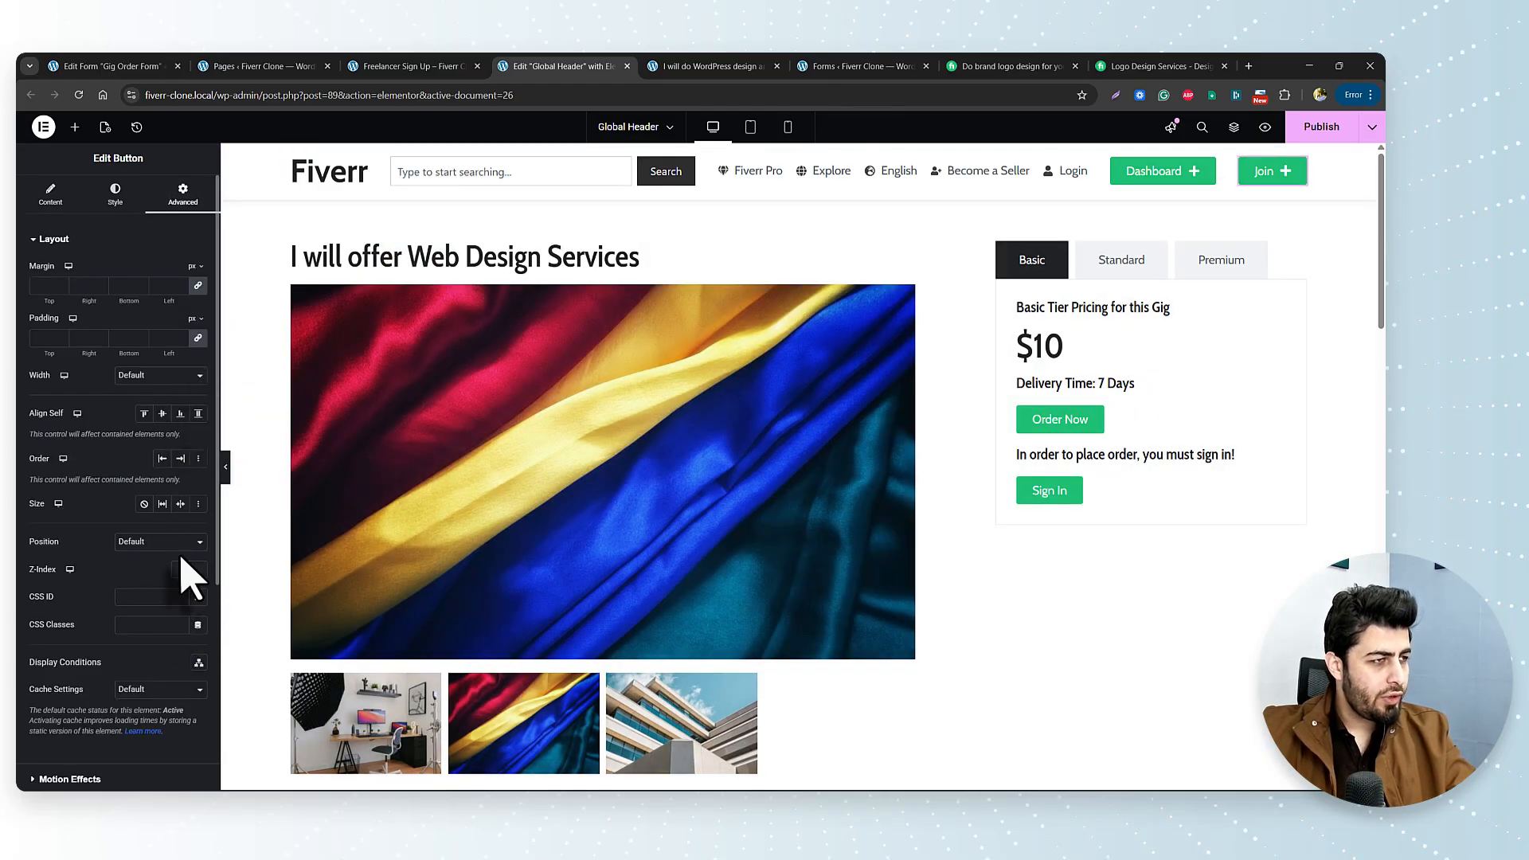
Add a 'Login Status is Logged Out' display condition to the Join button and save it.
{"action": "scroll", "coordinate": [183, 605], "scroll_direction": "down", "scroll_amount": 1}
{"action": "left_click", "coordinate": [199, 596]}
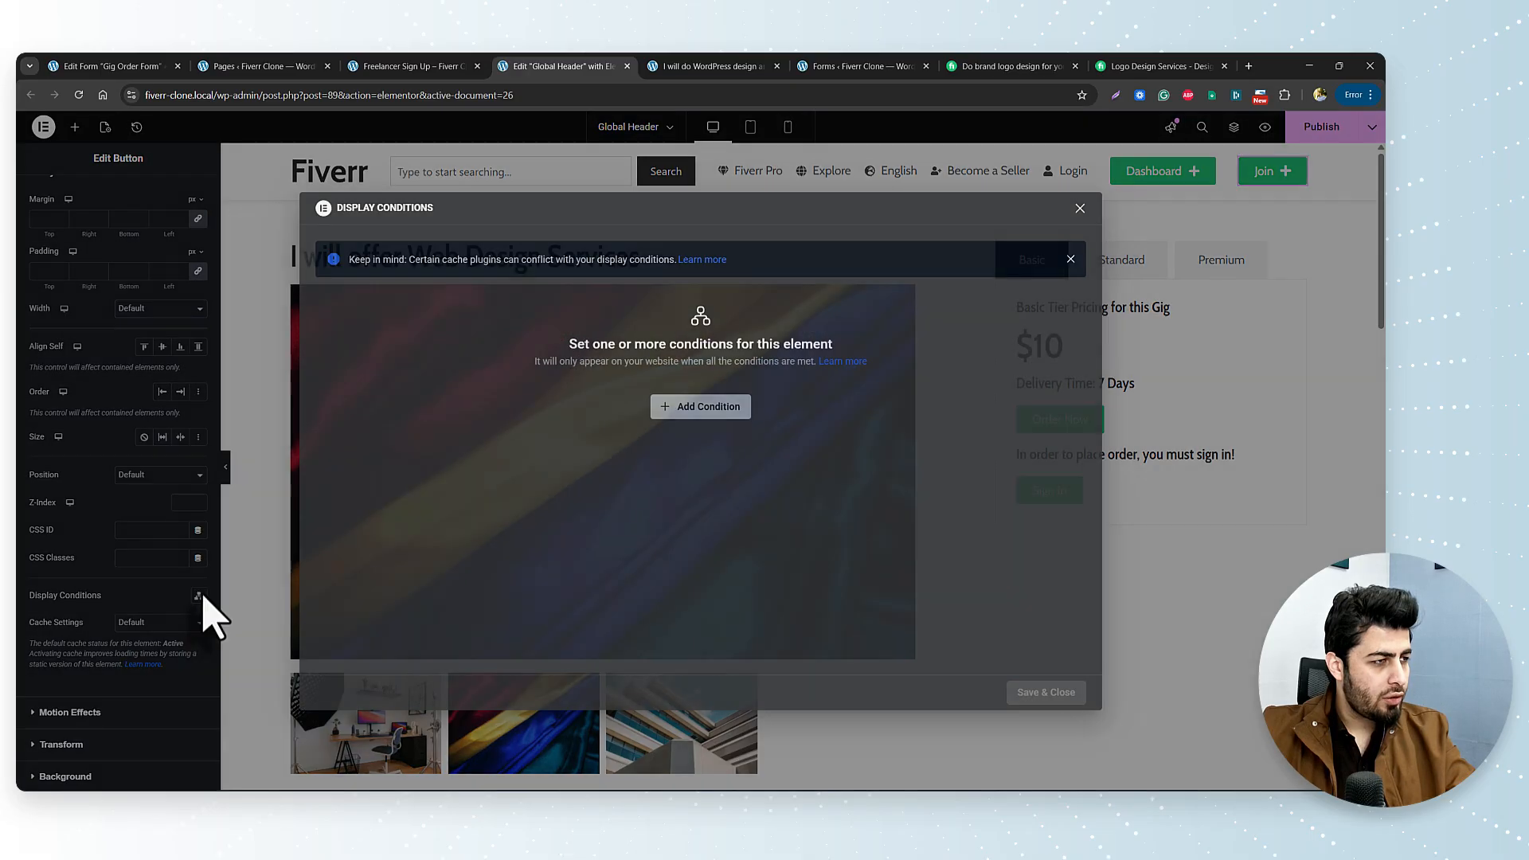
{"action": "left_click", "coordinate": [701, 407]}
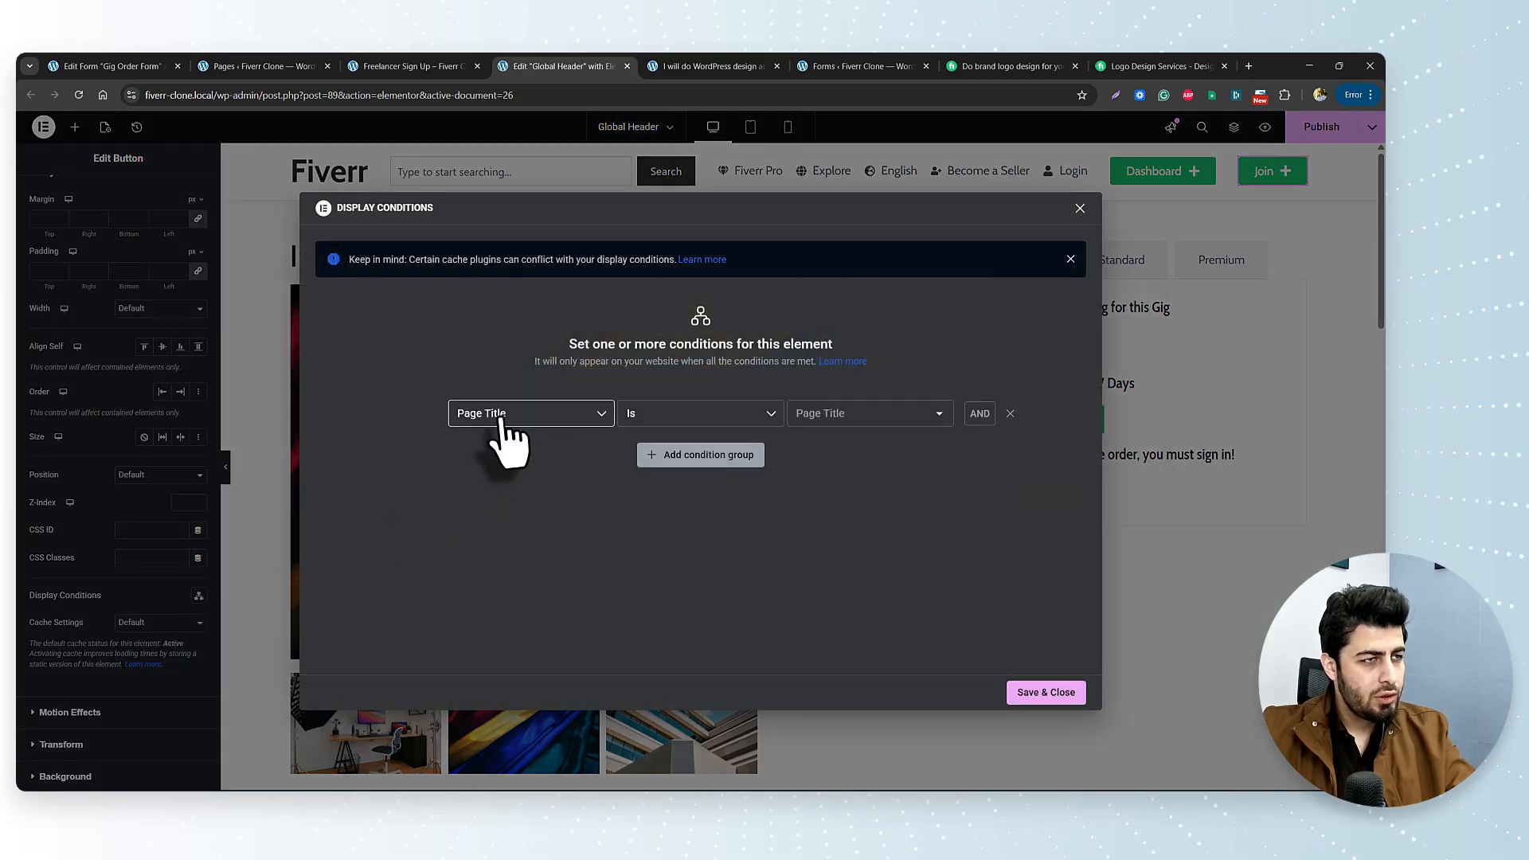
{"action": "left_click", "coordinate": [502, 415]}
{"action": "scroll", "coordinate": [514, 517], "scroll_direction": "down", "scroll_amount": 5}
{"action": "scroll", "coordinate": [513, 509], "scroll_direction": "up", "scroll_amount": 5}
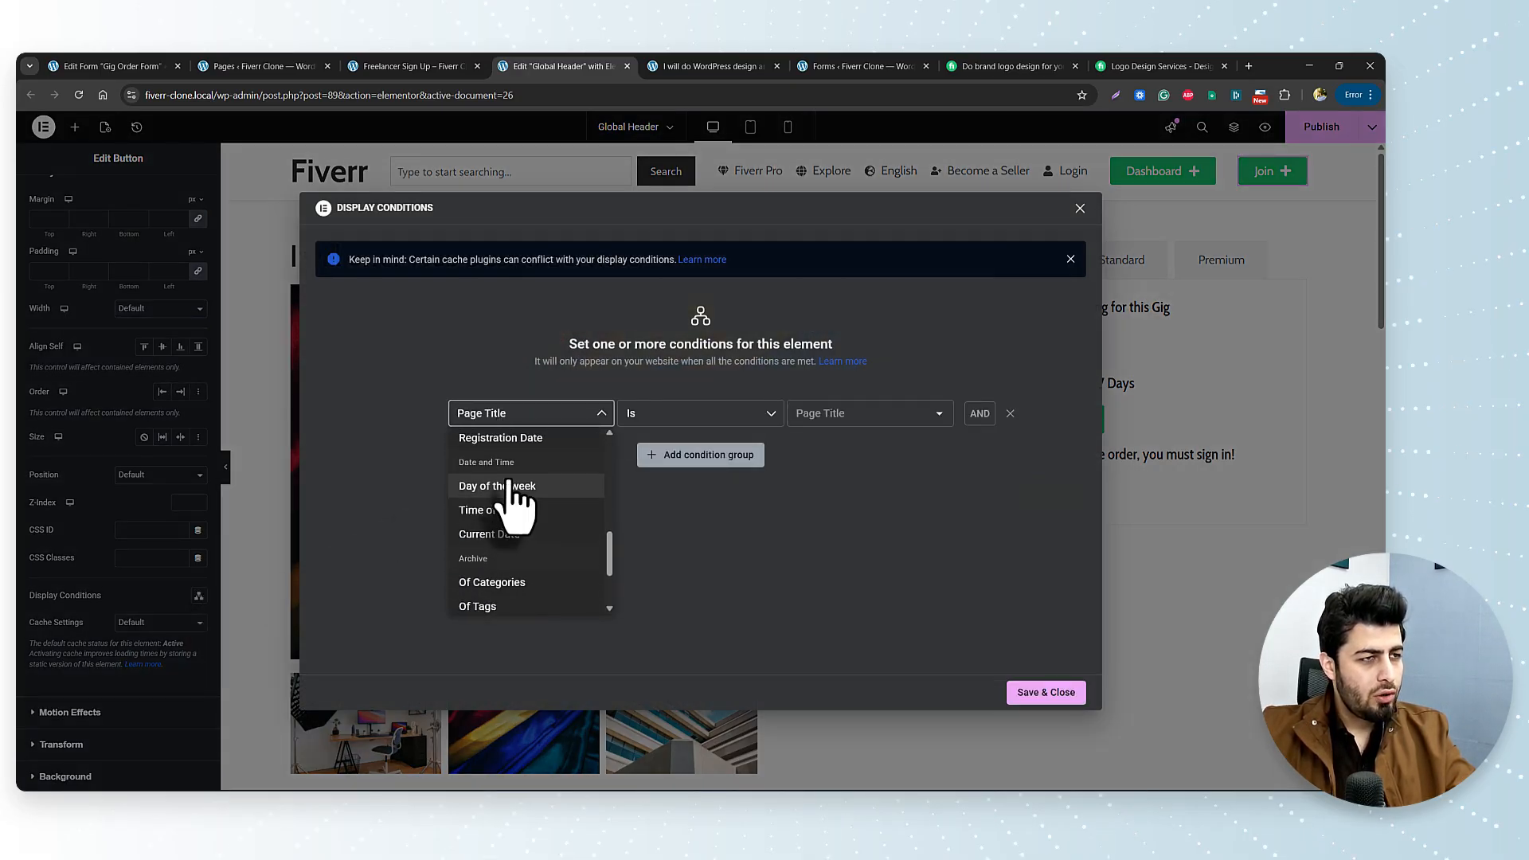
{"action": "left_click", "coordinate": [510, 436]}
{"action": "left_click", "coordinate": [886, 418]}
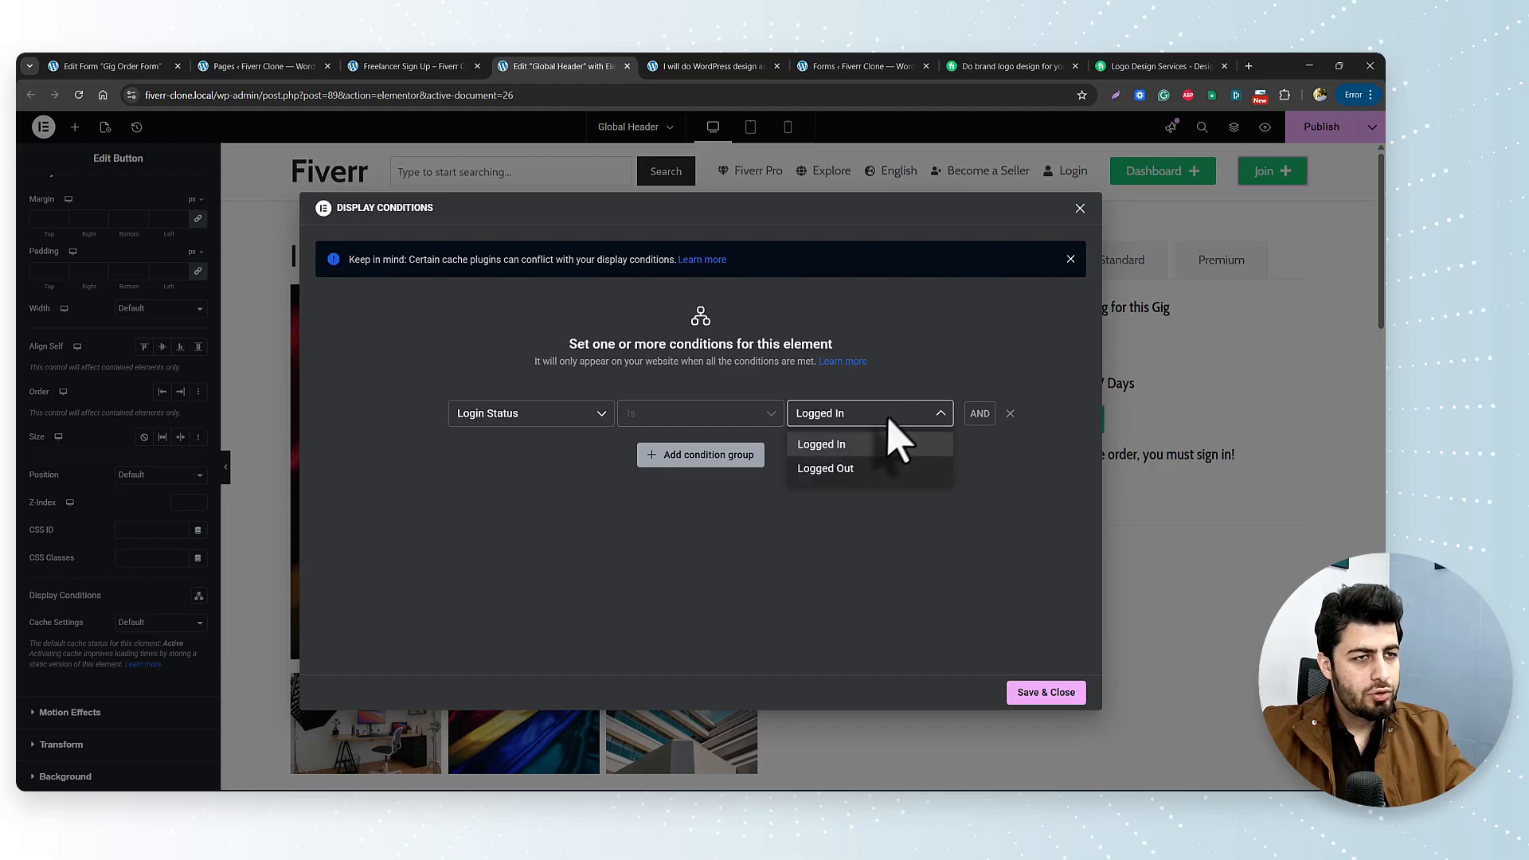
{"action": "left_click", "coordinate": [851, 468]}
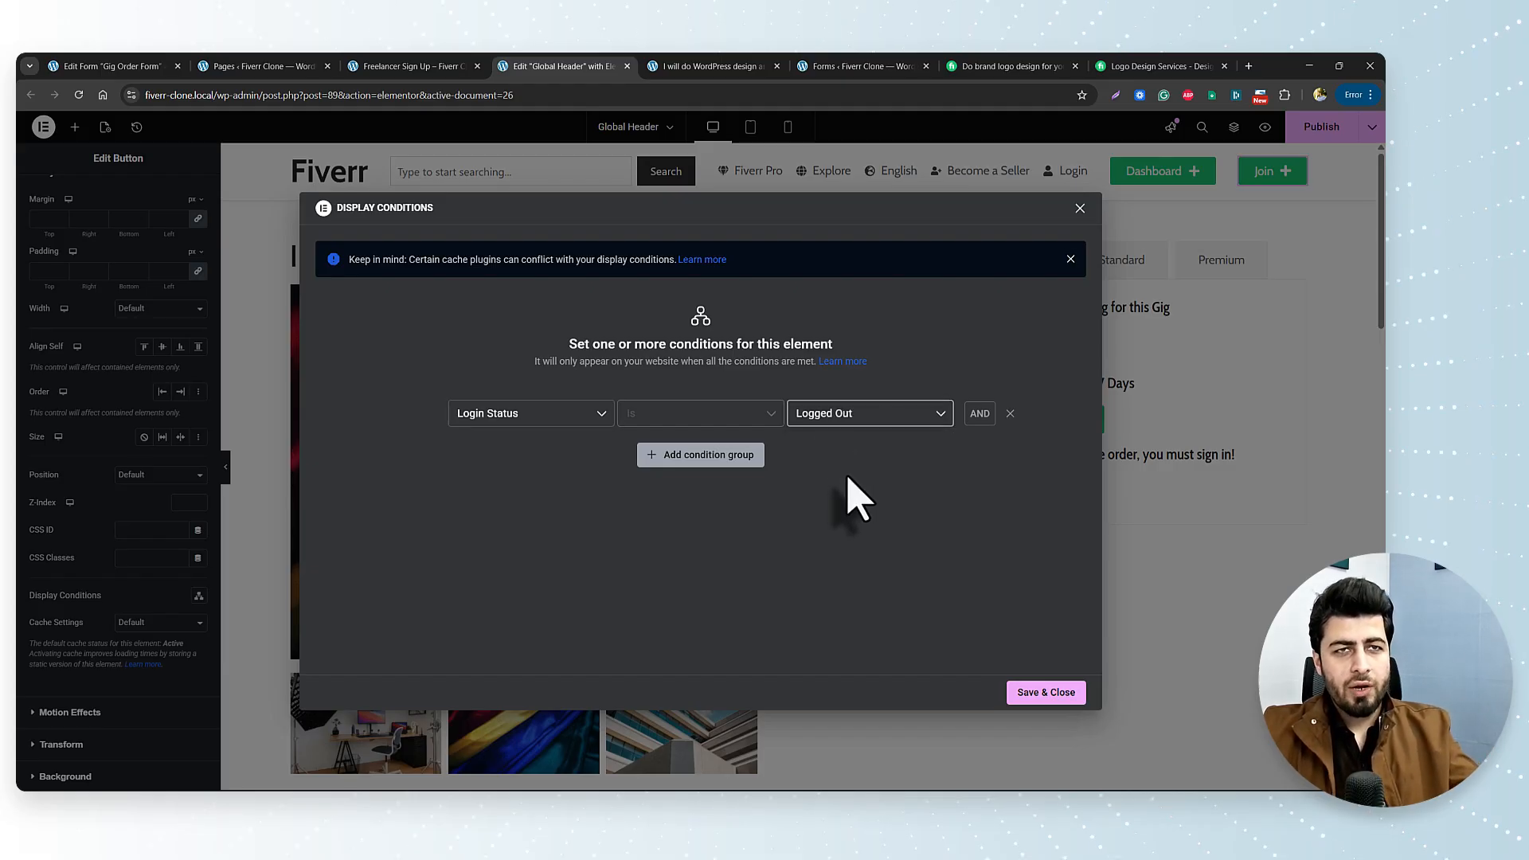
{"action": "left_click", "coordinate": [1042, 695]}
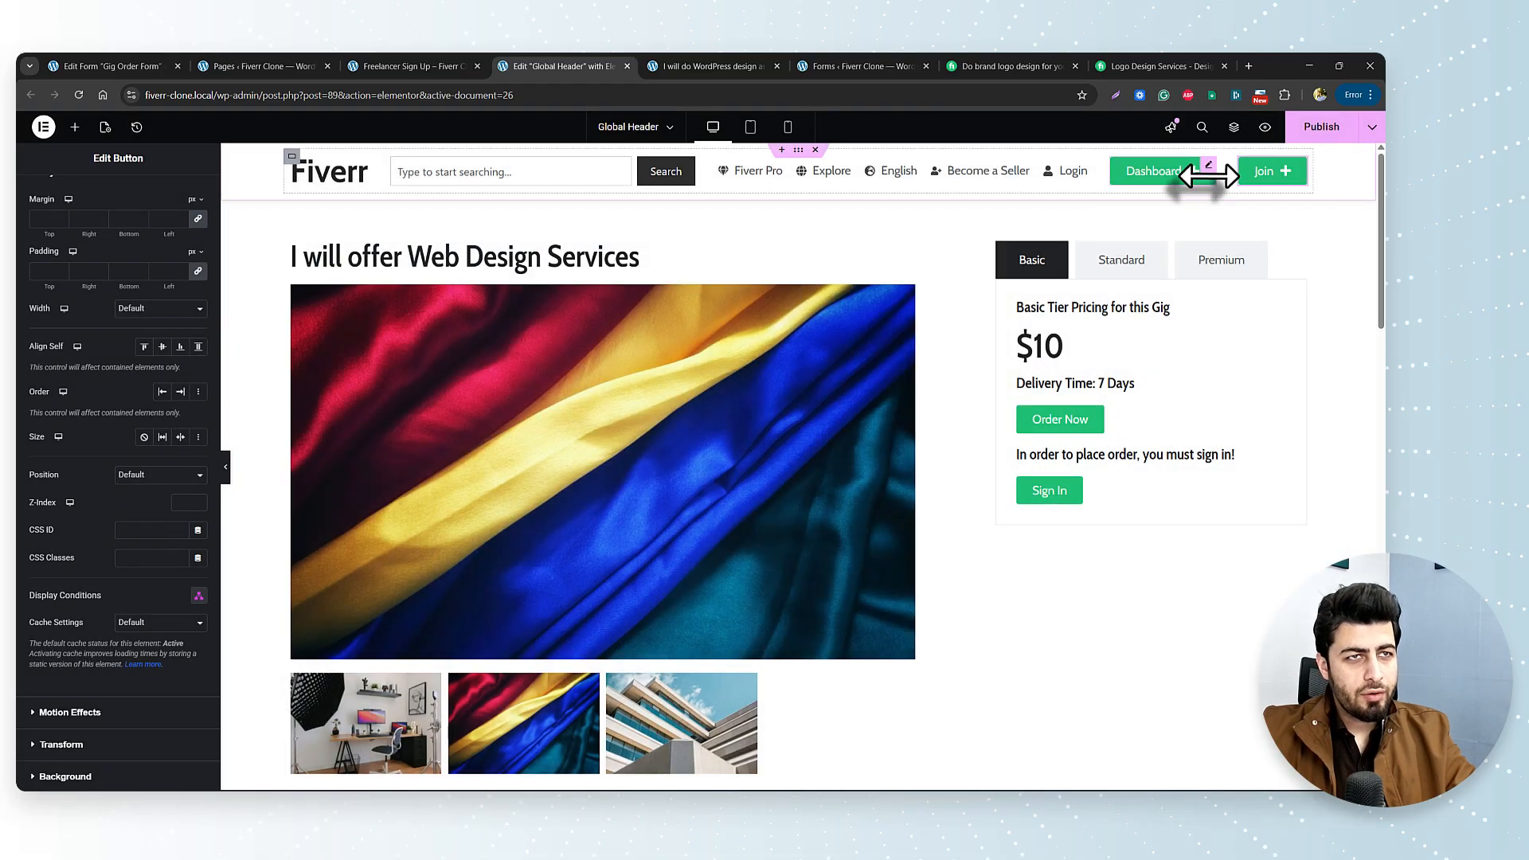
{"action": "left_click", "coordinate": [1210, 174]}
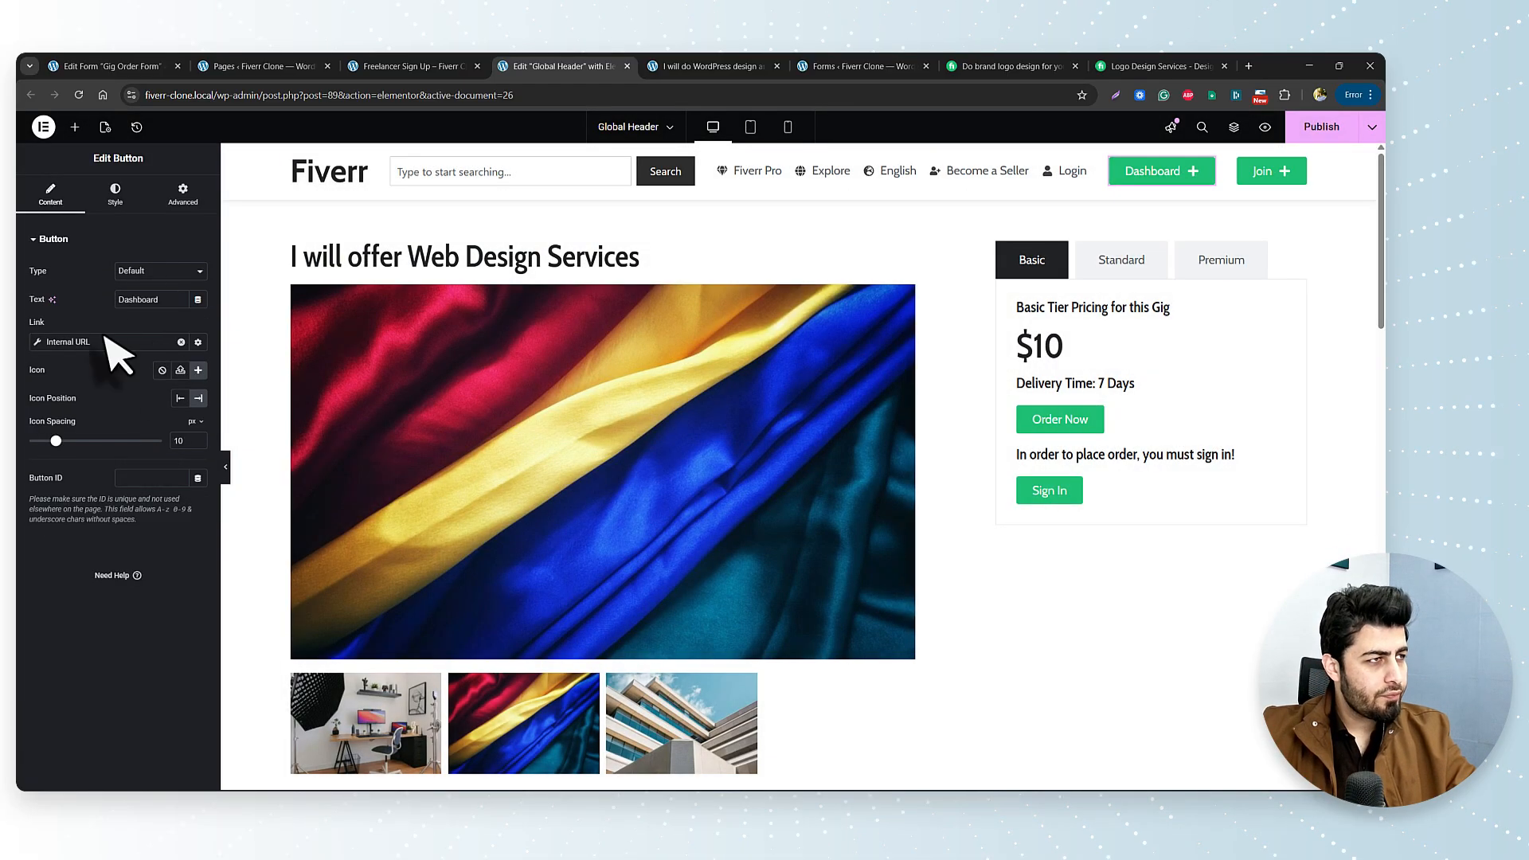
Link the Dashboard button to the site's Account page.
{"action": "left_click", "coordinate": [38, 343]}
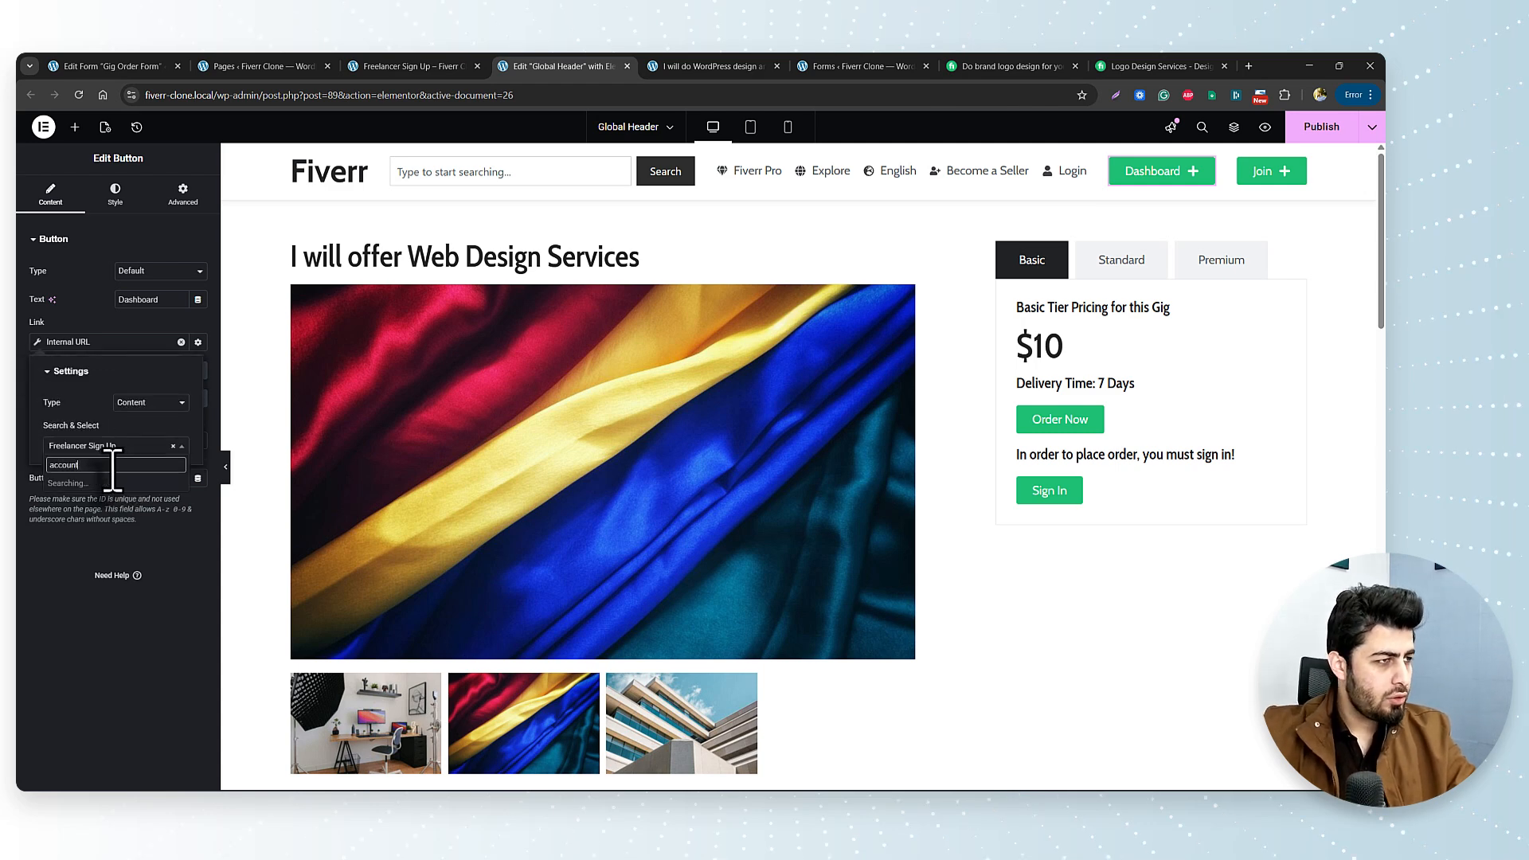
{"action": "left_click", "coordinate": [83, 495]}
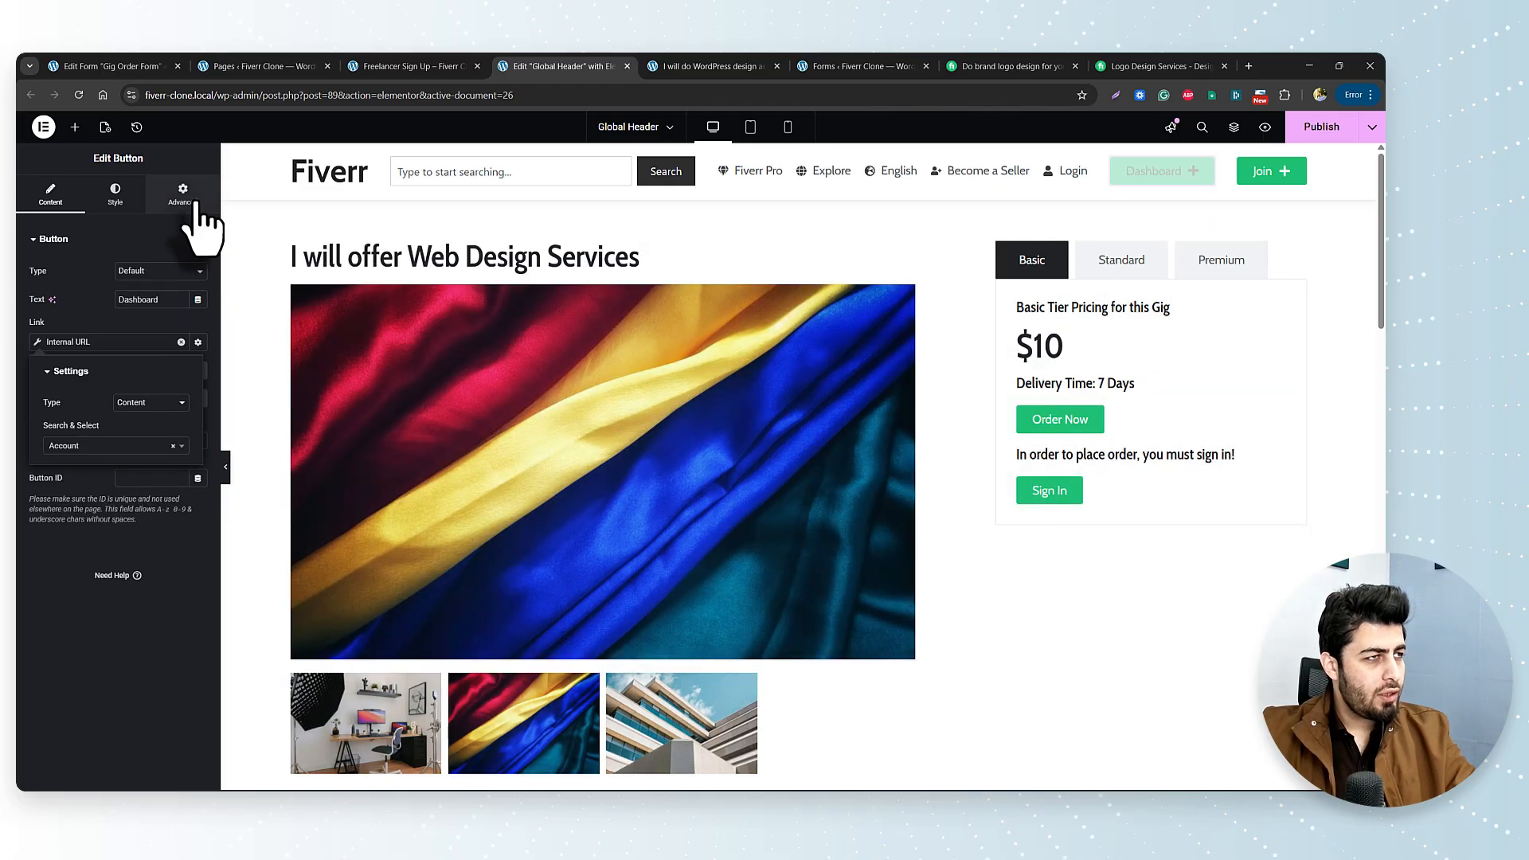
{"action": "left_click", "coordinate": [191, 200]}
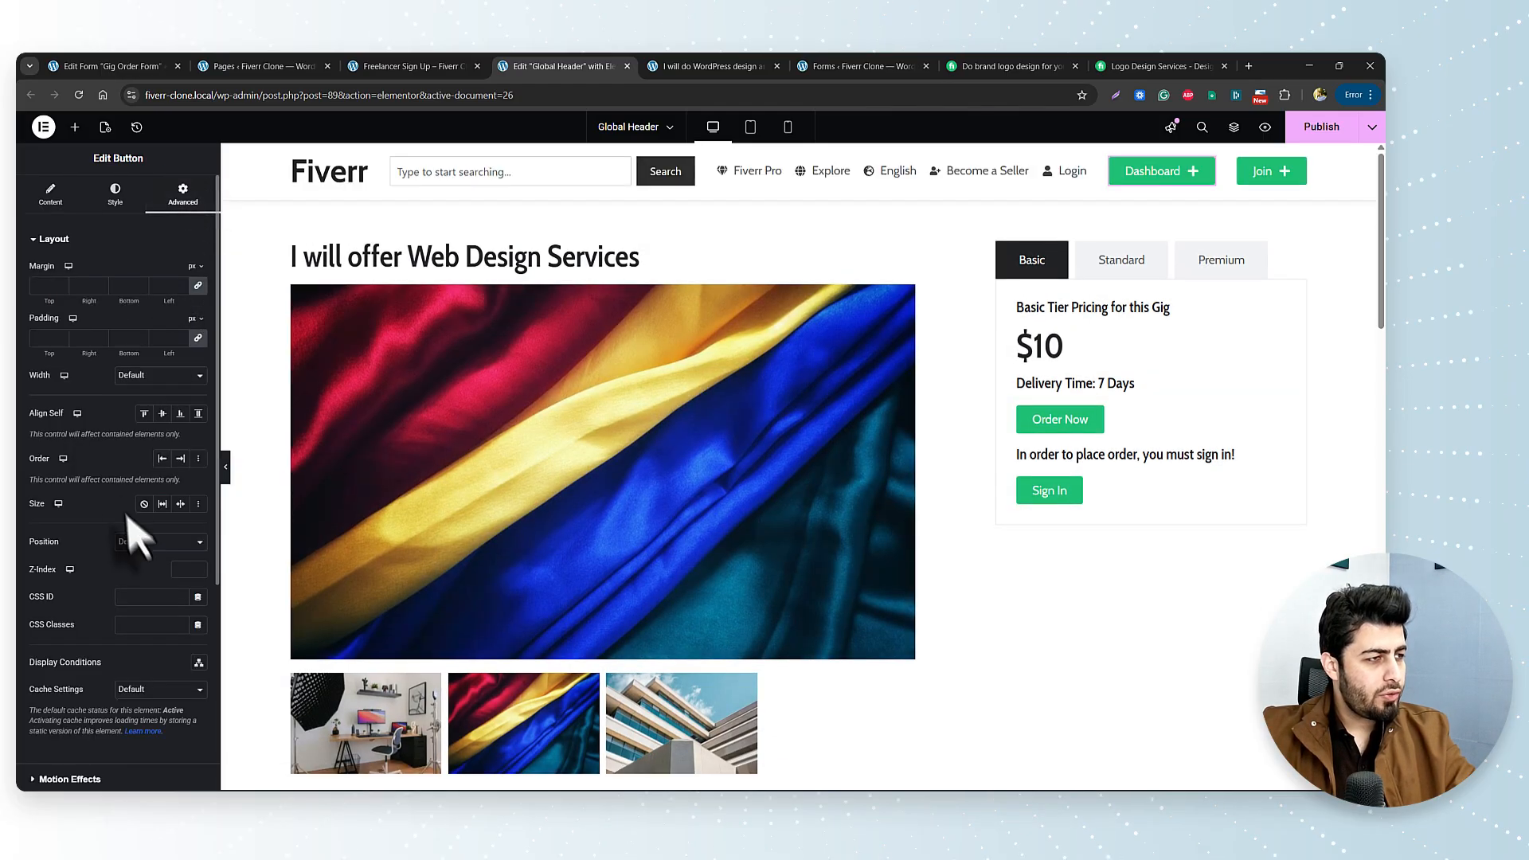
Add a Login Status is Logged In display condition to the Dashboard button and save it.
{"action": "left_click", "coordinate": [199, 663]}
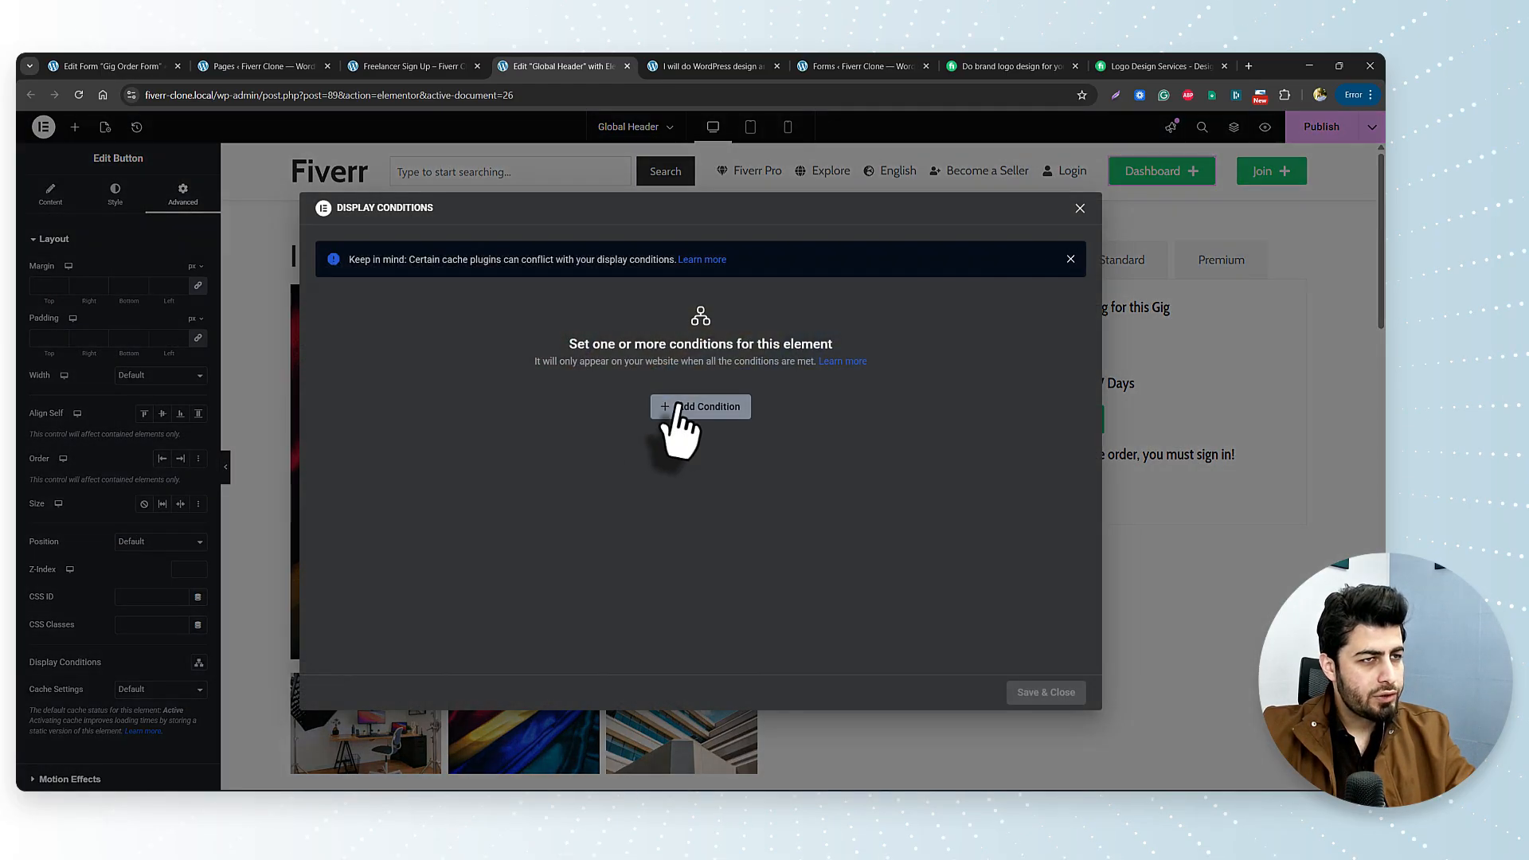
{"action": "left_click", "coordinate": [681, 404]}
{"action": "left_click", "coordinate": [507, 415]}
{"action": "scroll", "coordinate": [505, 565], "scroll_direction": "down", "scroll_amount": 5}
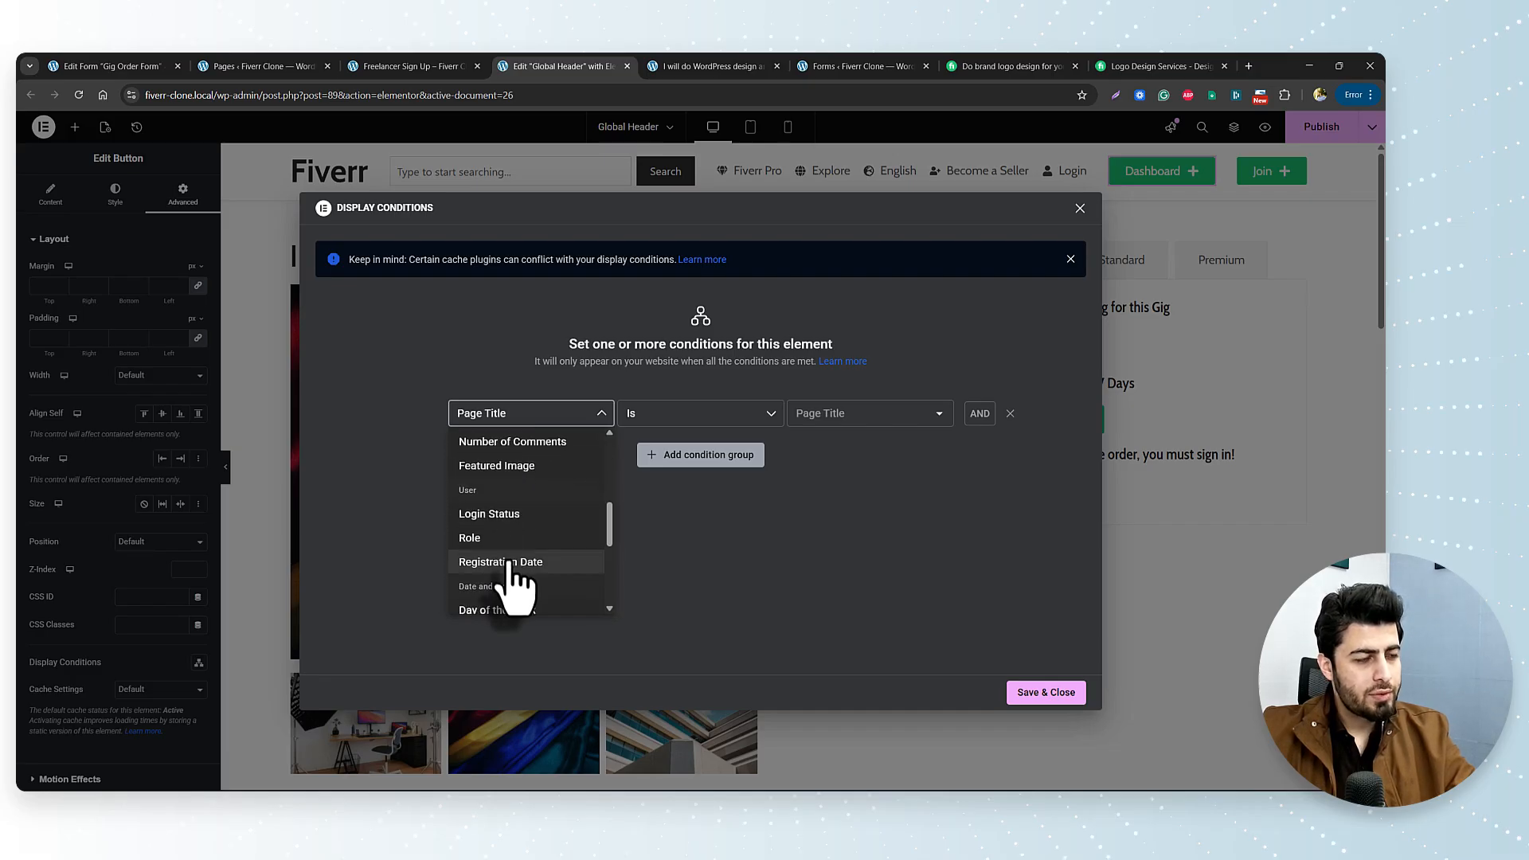
{"action": "left_click", "coordinate": [501, 514]}
{"action": "left_click", "coordinate": [872, 414]}
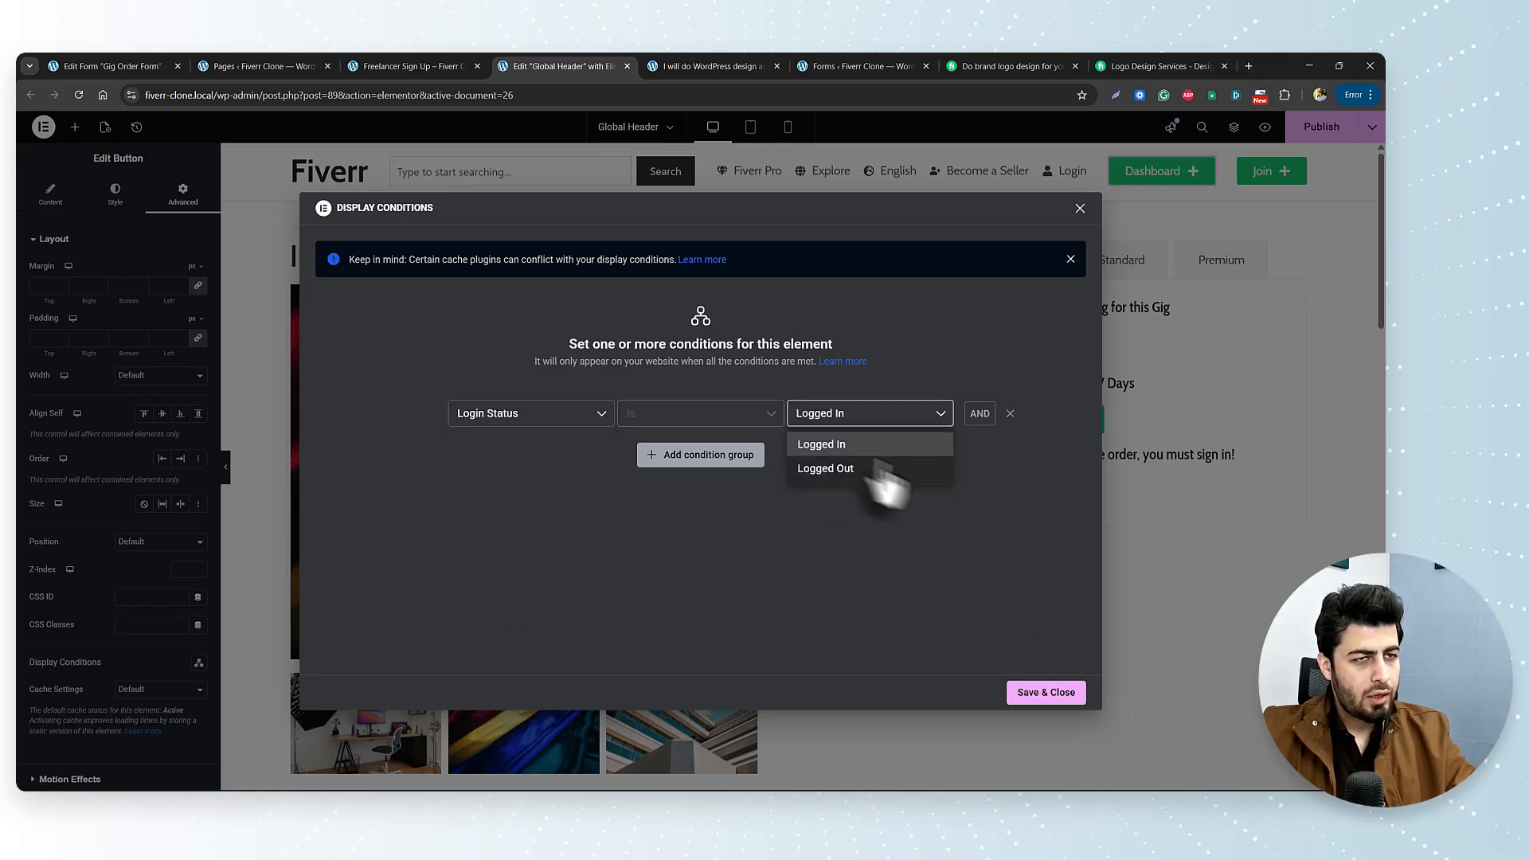
{"action": "left_click", "coordinate": [872, 447]}
{"action": "left_click", "coordinate": [1060, 695]}
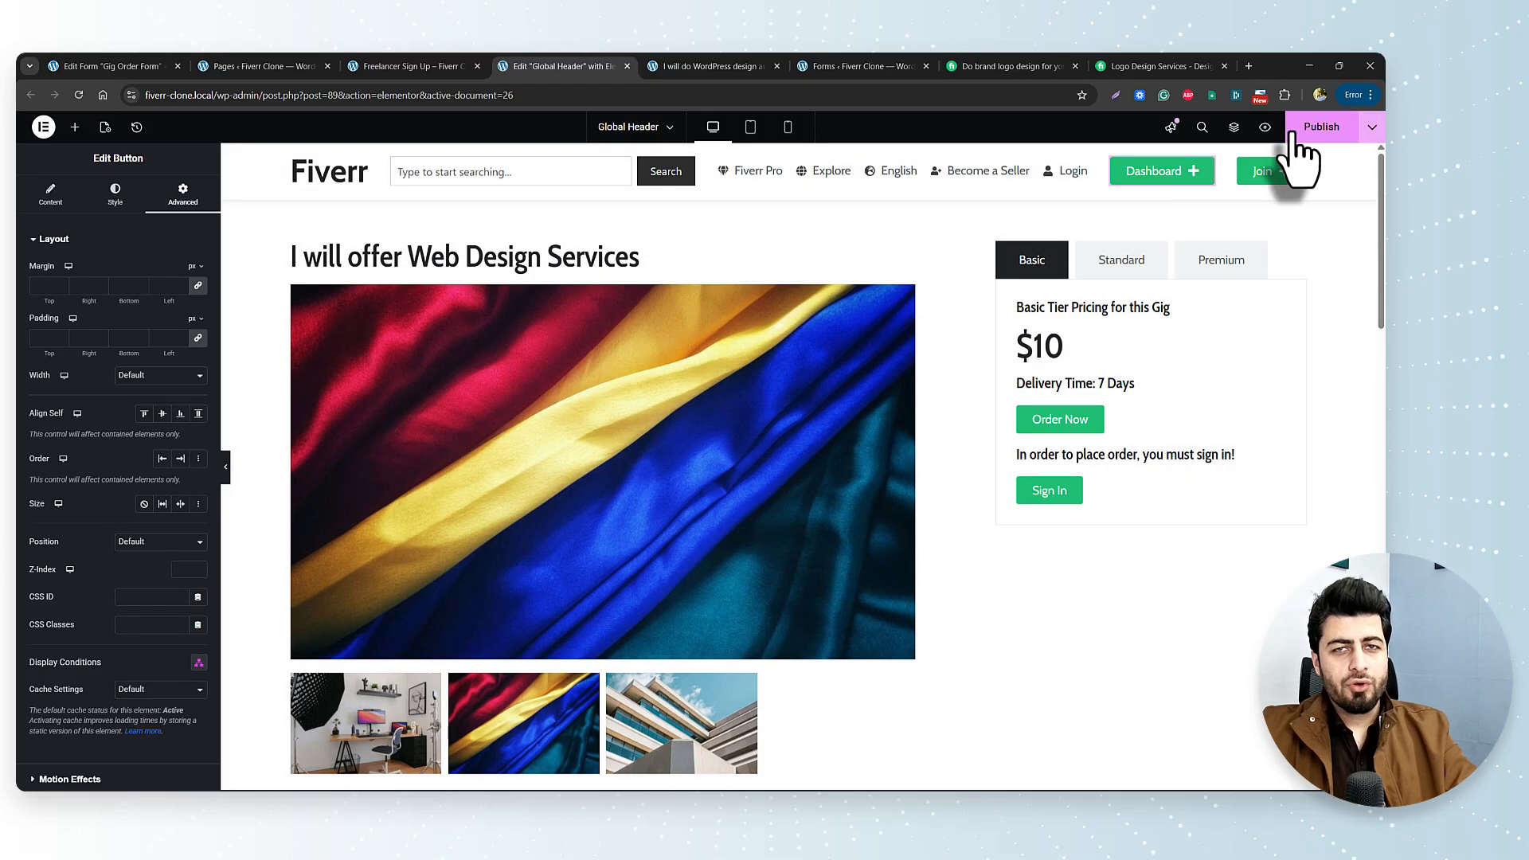
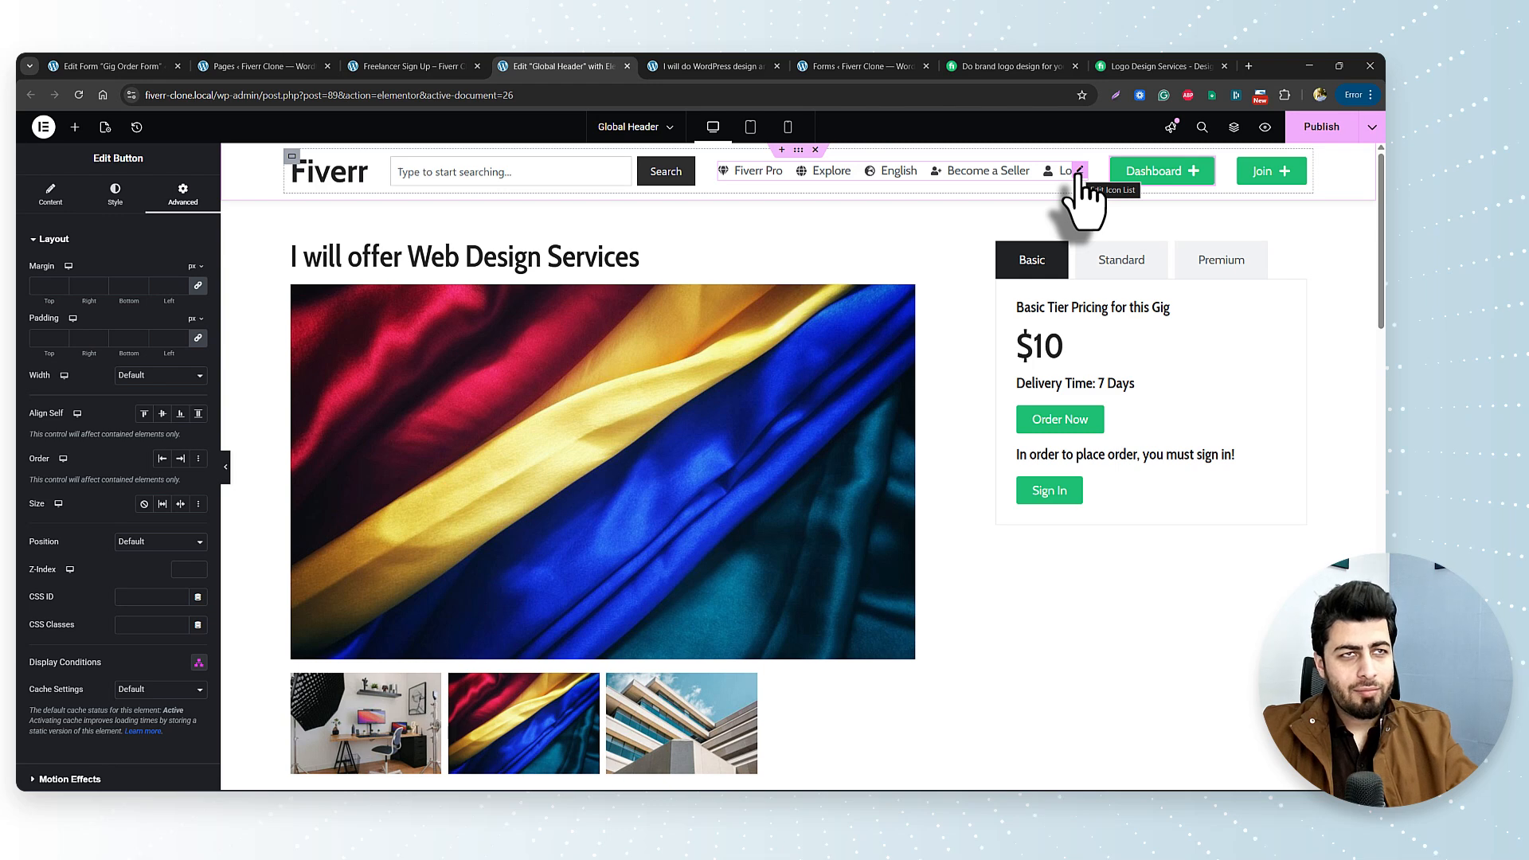
Delete the Login item from the Global Header's Icon List and publish the header.
{"action": "left_click", "coordinate": [374, 66]}
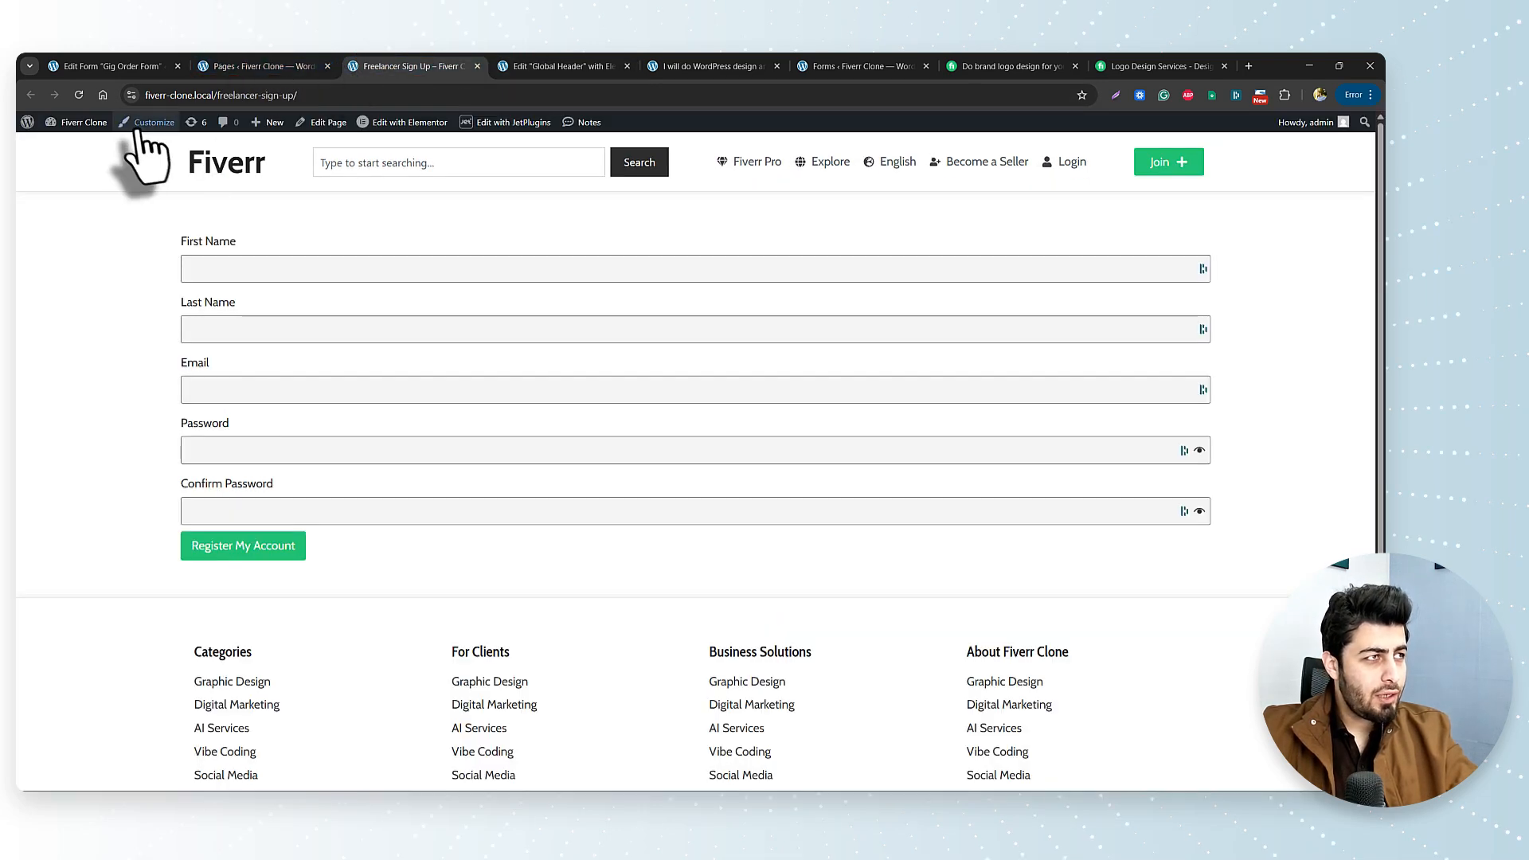
{"action": "left_click", "coordinate": [63, 198]}
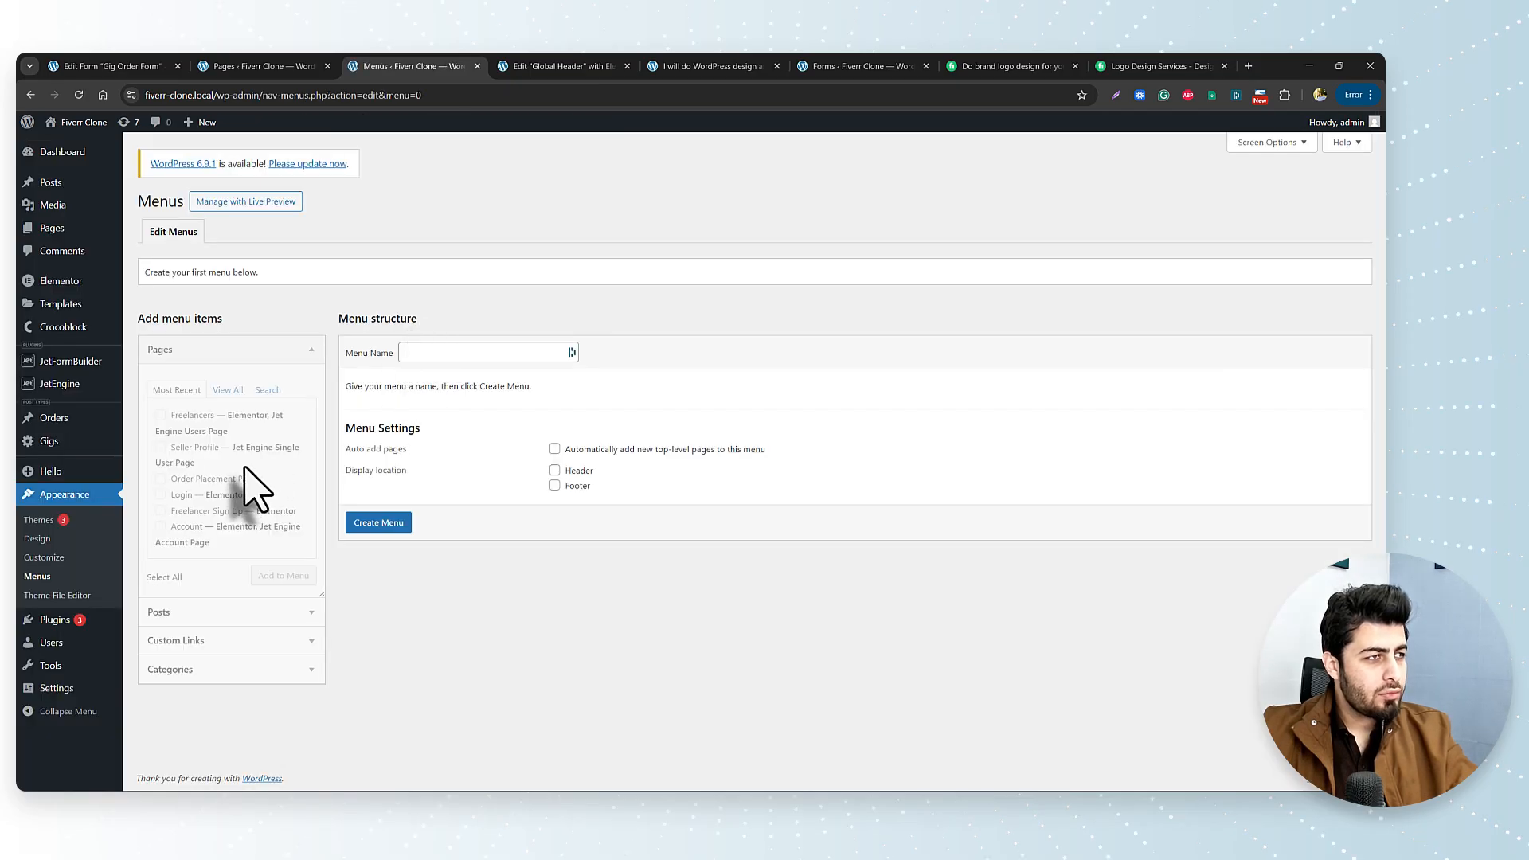
{"action": "left_click", "coordinate": [557, 66]}
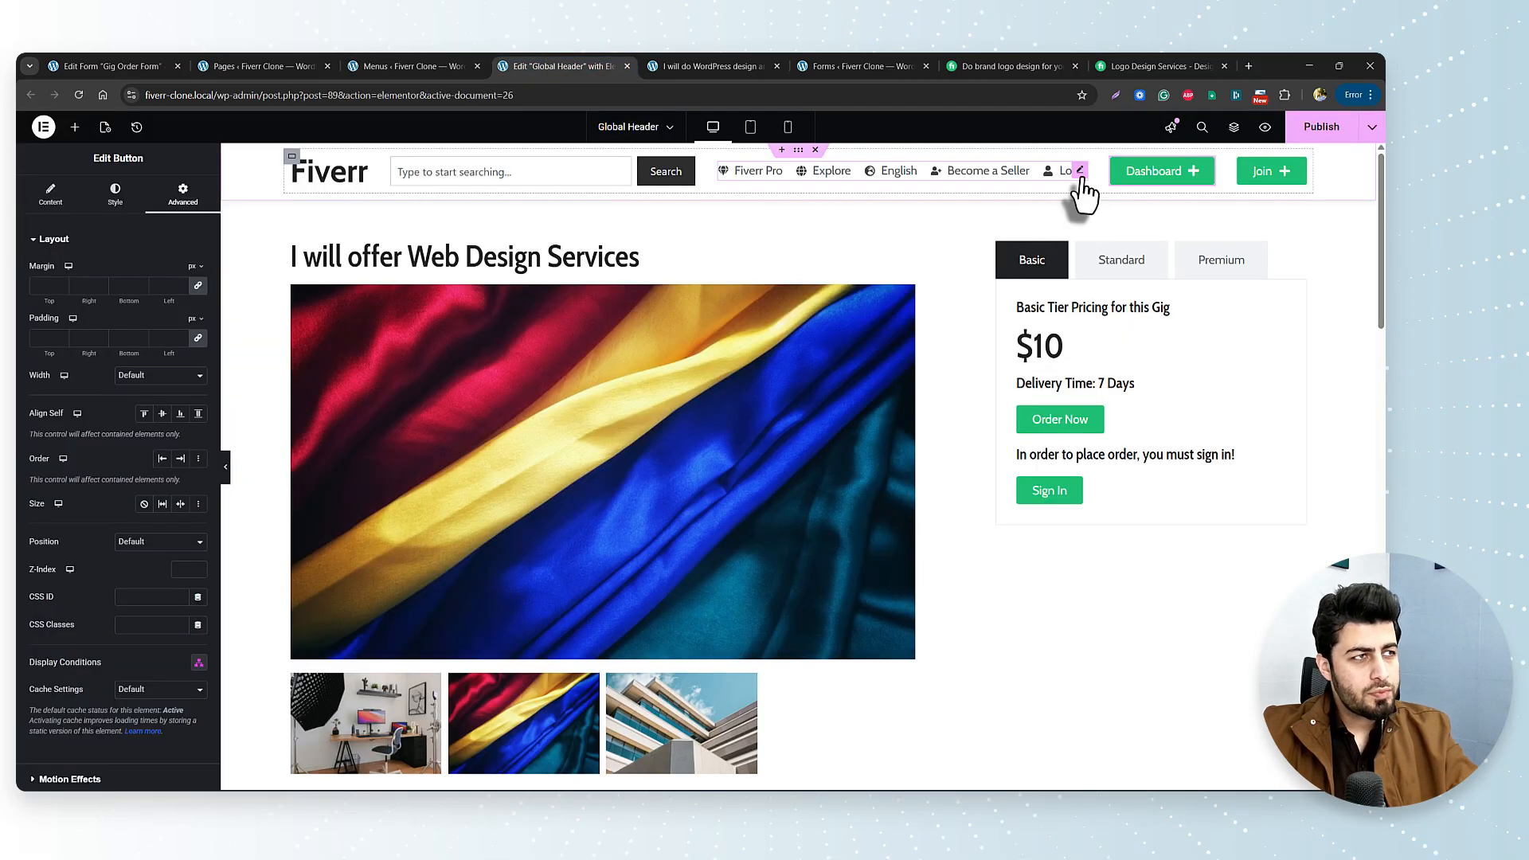
{"action": "left_click", "coordinate": [1080, 173]}
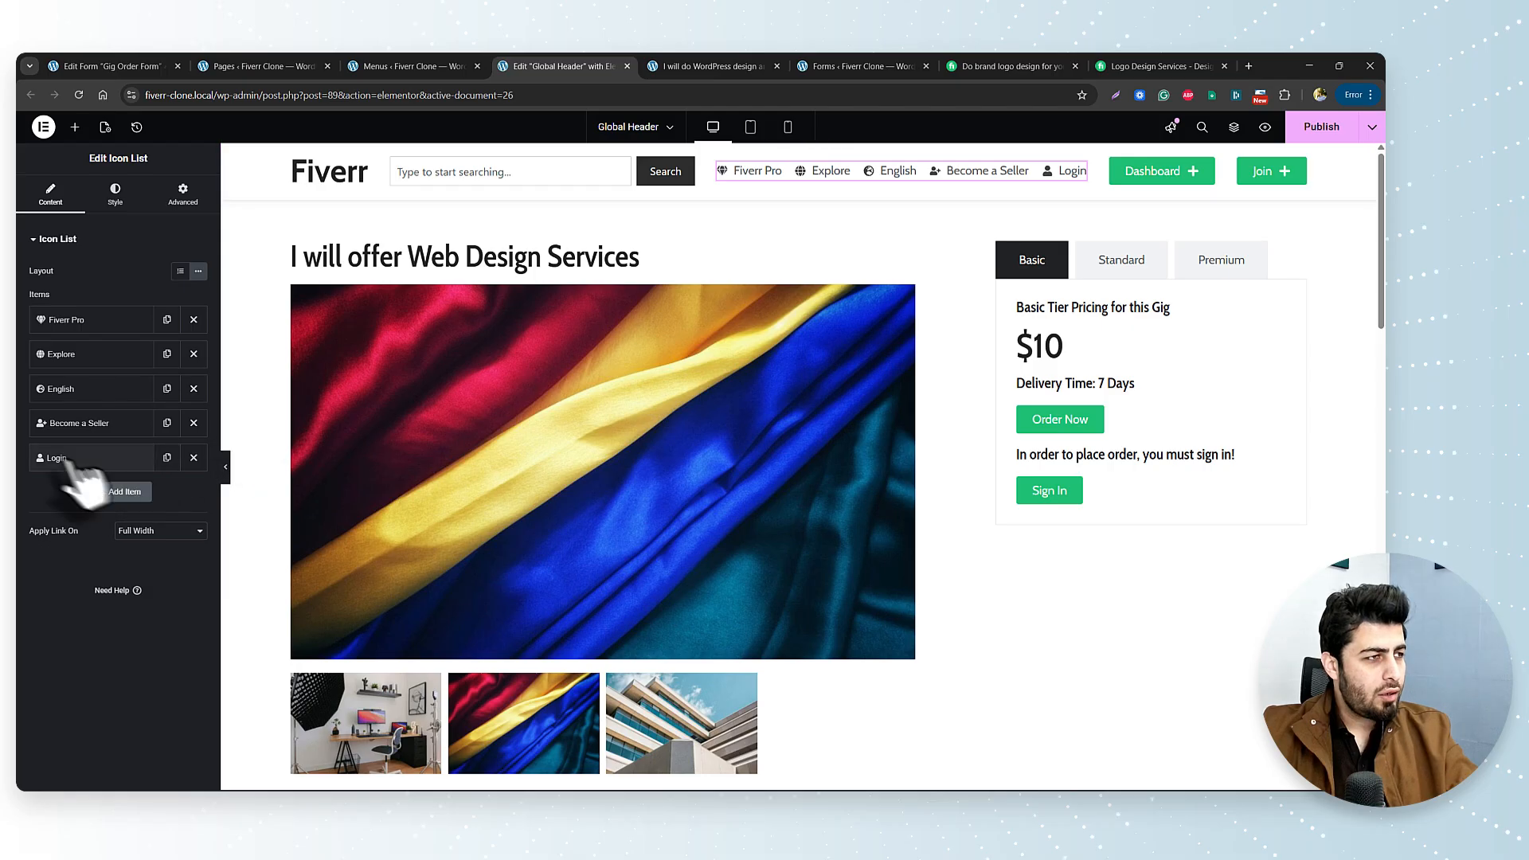
{"action": "left_click", "coordinate": [194, 459]}
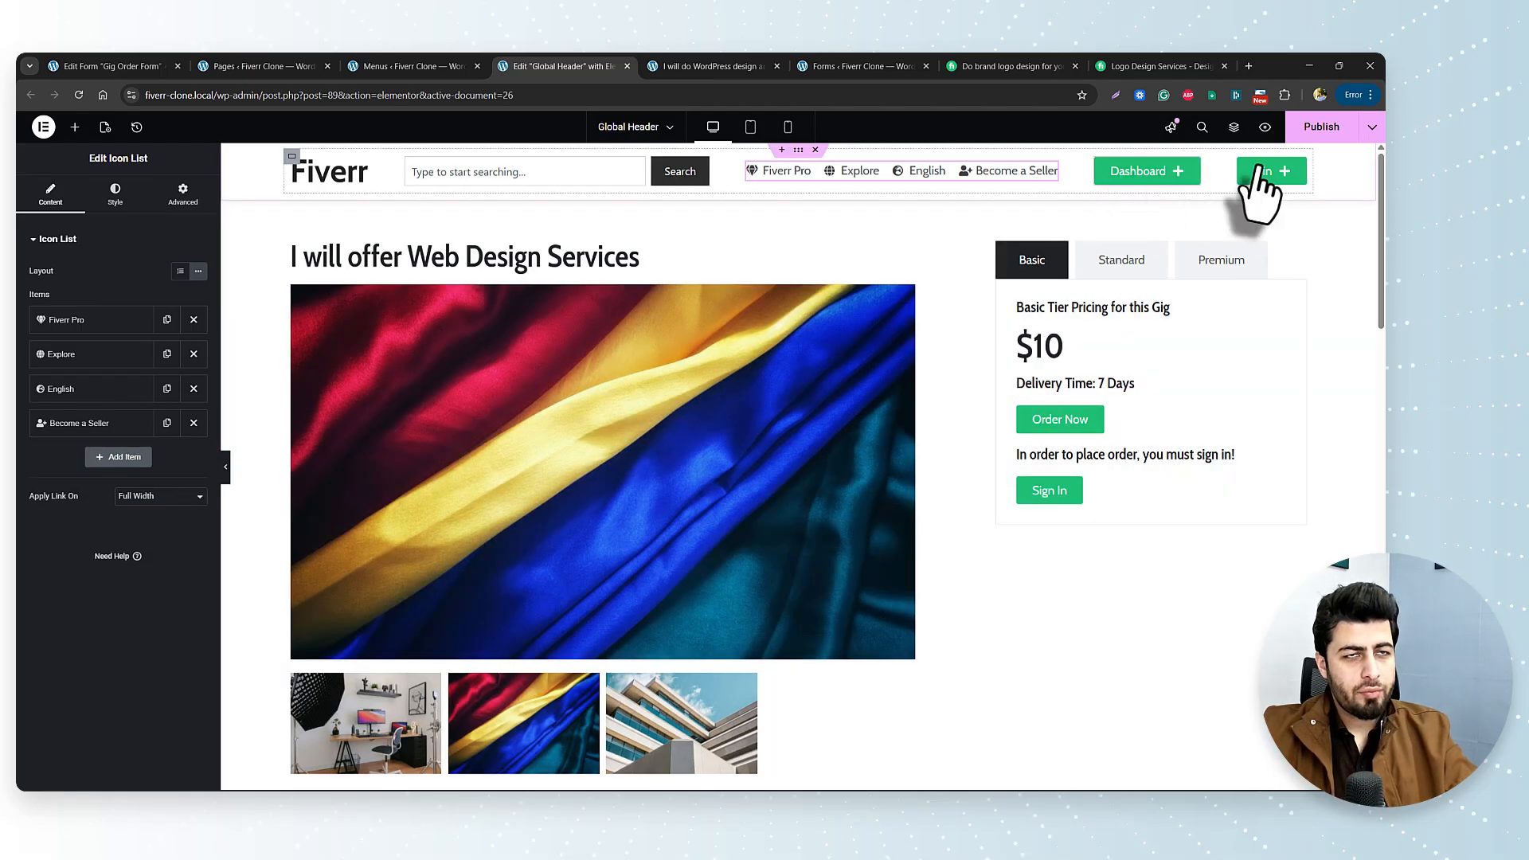
{"action": "left_click", "coordinate": [1318, 128]}
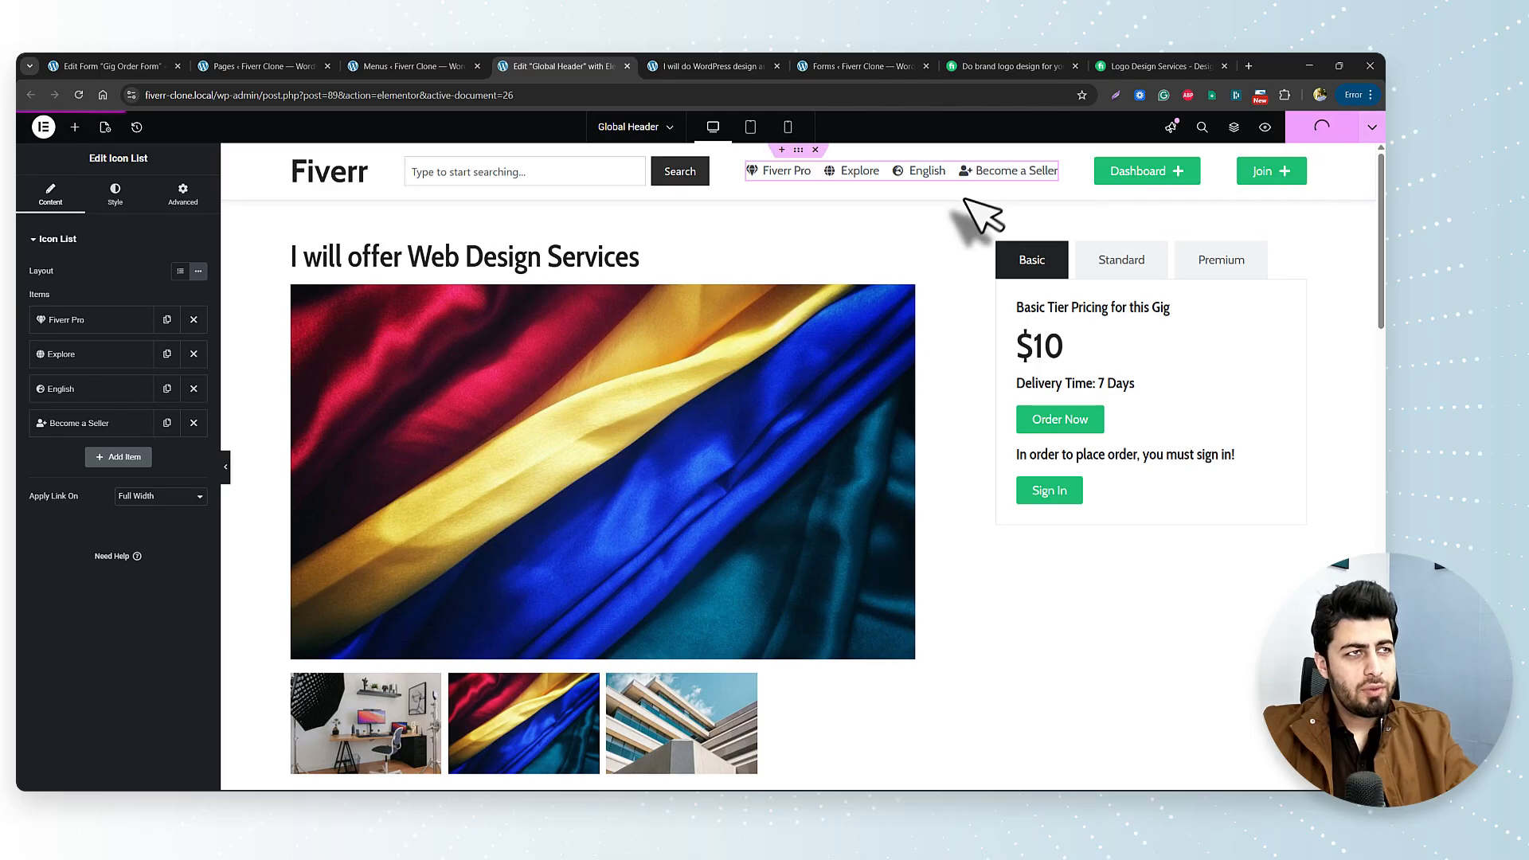
{"action": "left_click", "coordinate": [709, 67]}
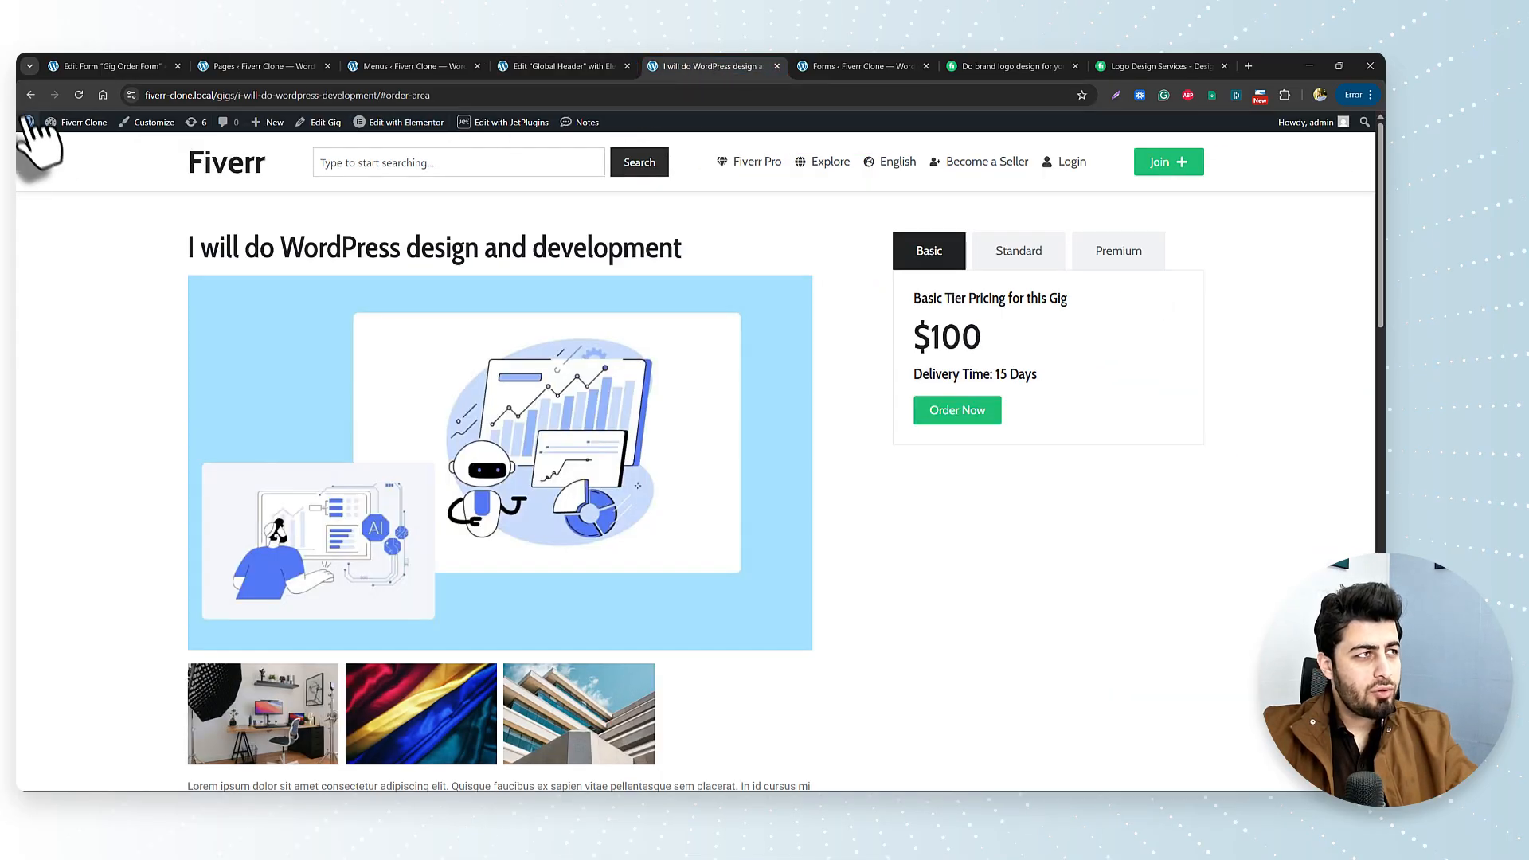
Reload the Fiverr Clone home page to see the updated header.
{"action": "left_click", "coordinate": [225, 159]}
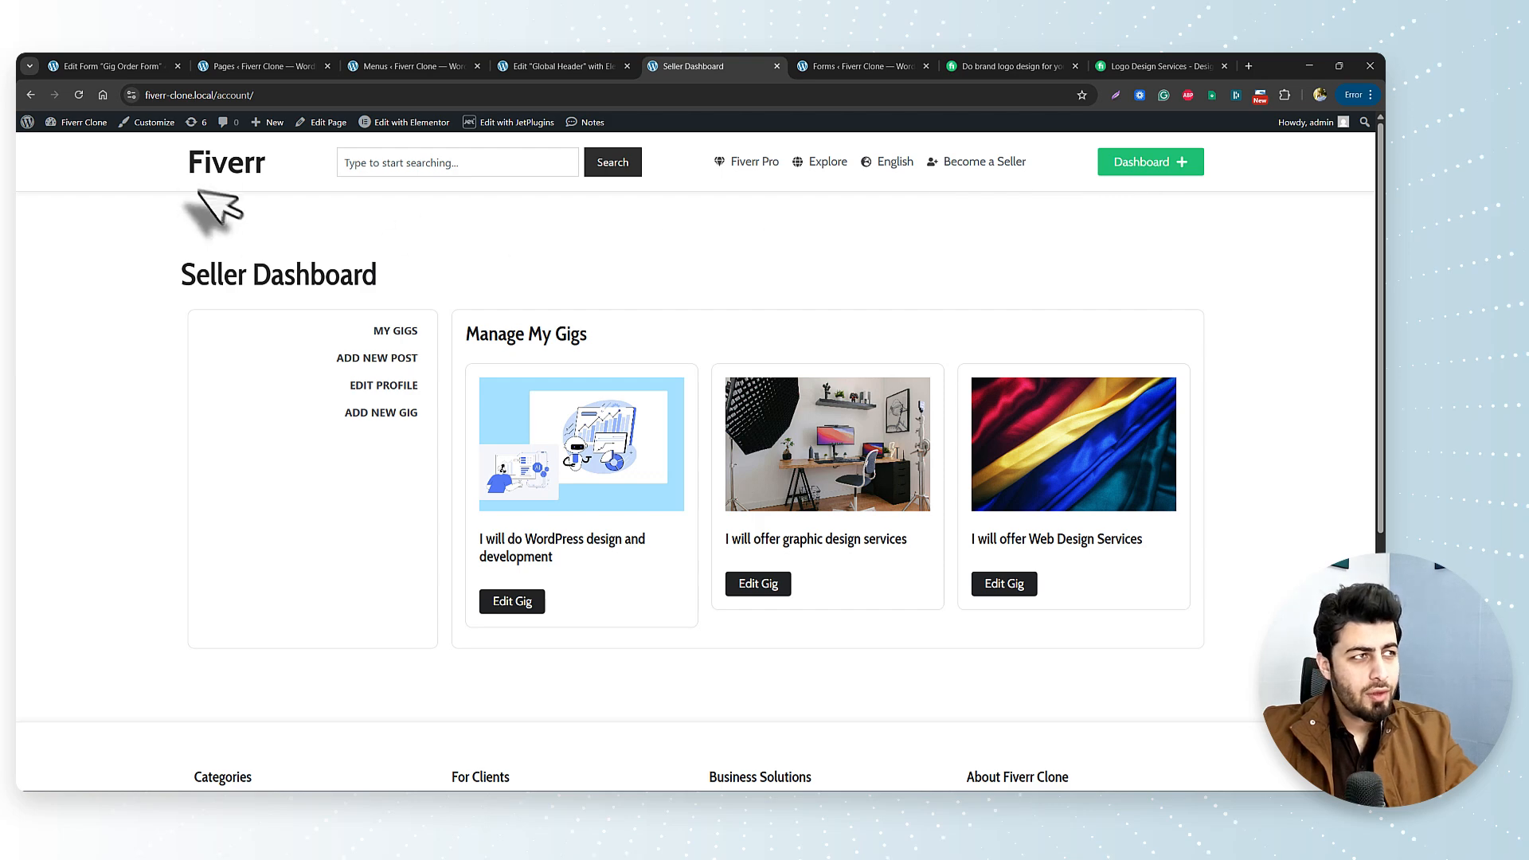
{"action": "left_click", "coordinate": [257, 95]}
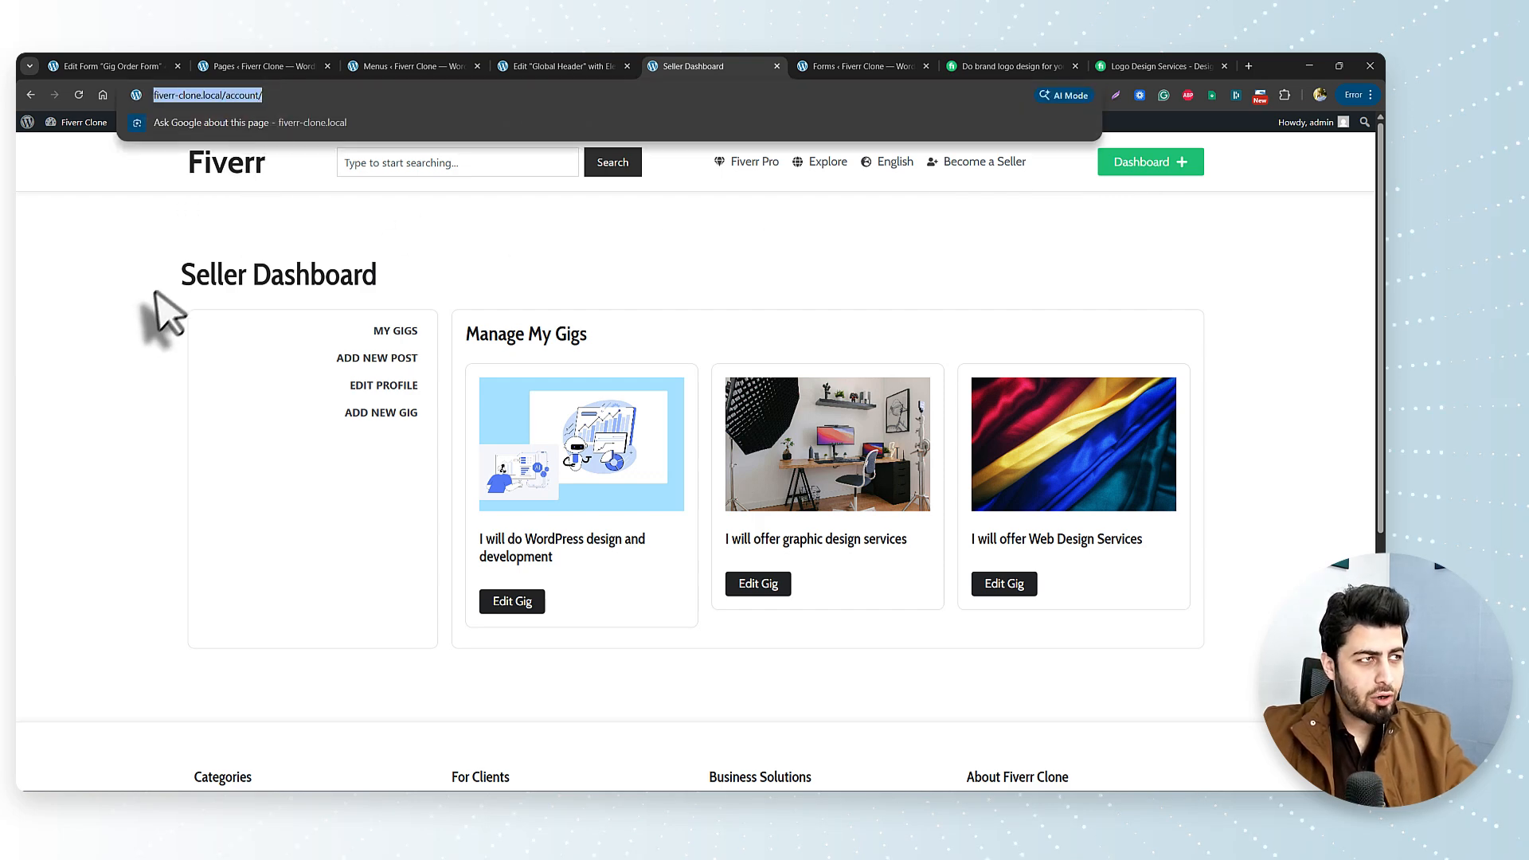
{"action": "key", "text": "Return"}
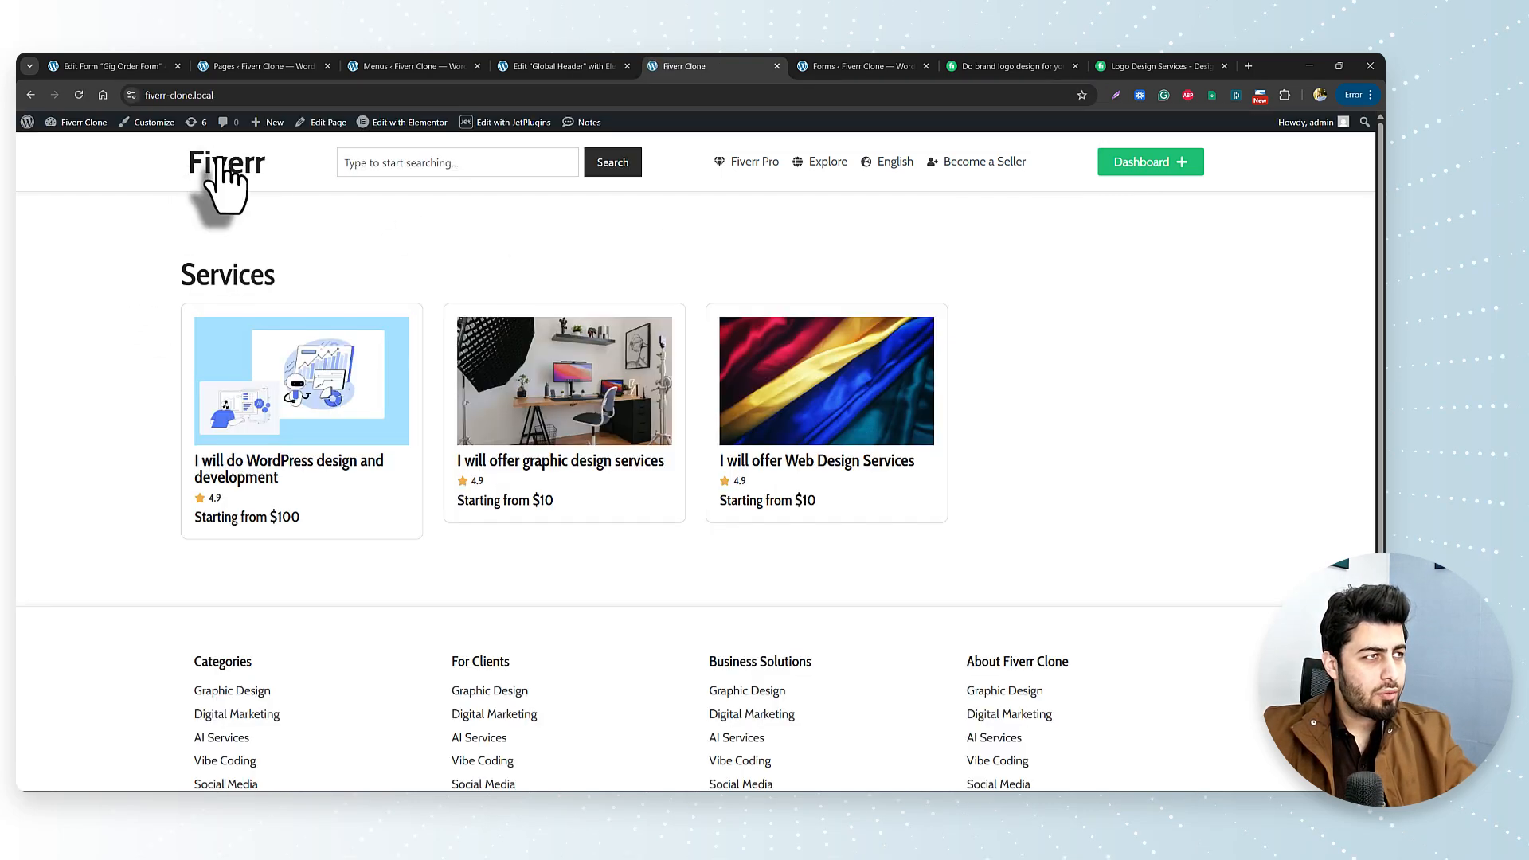
{"action": "left_click", "coordinate": [222, 97]}
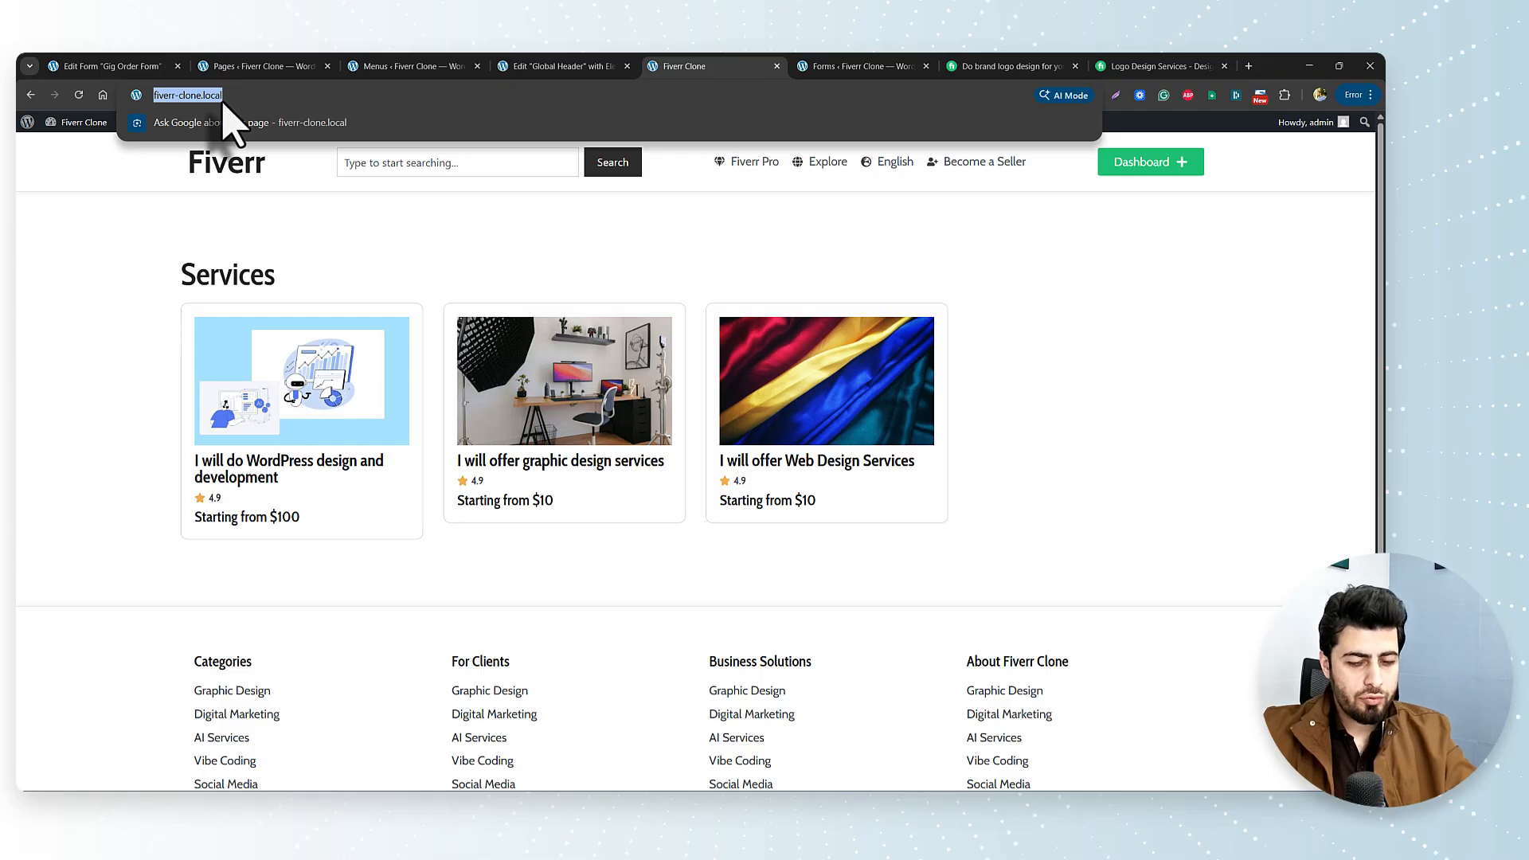
In a private window, load fiverr-clone.local and confirm Join opens the sign-up form.
{"action": "key", "text": "ctrl+shift+n"}
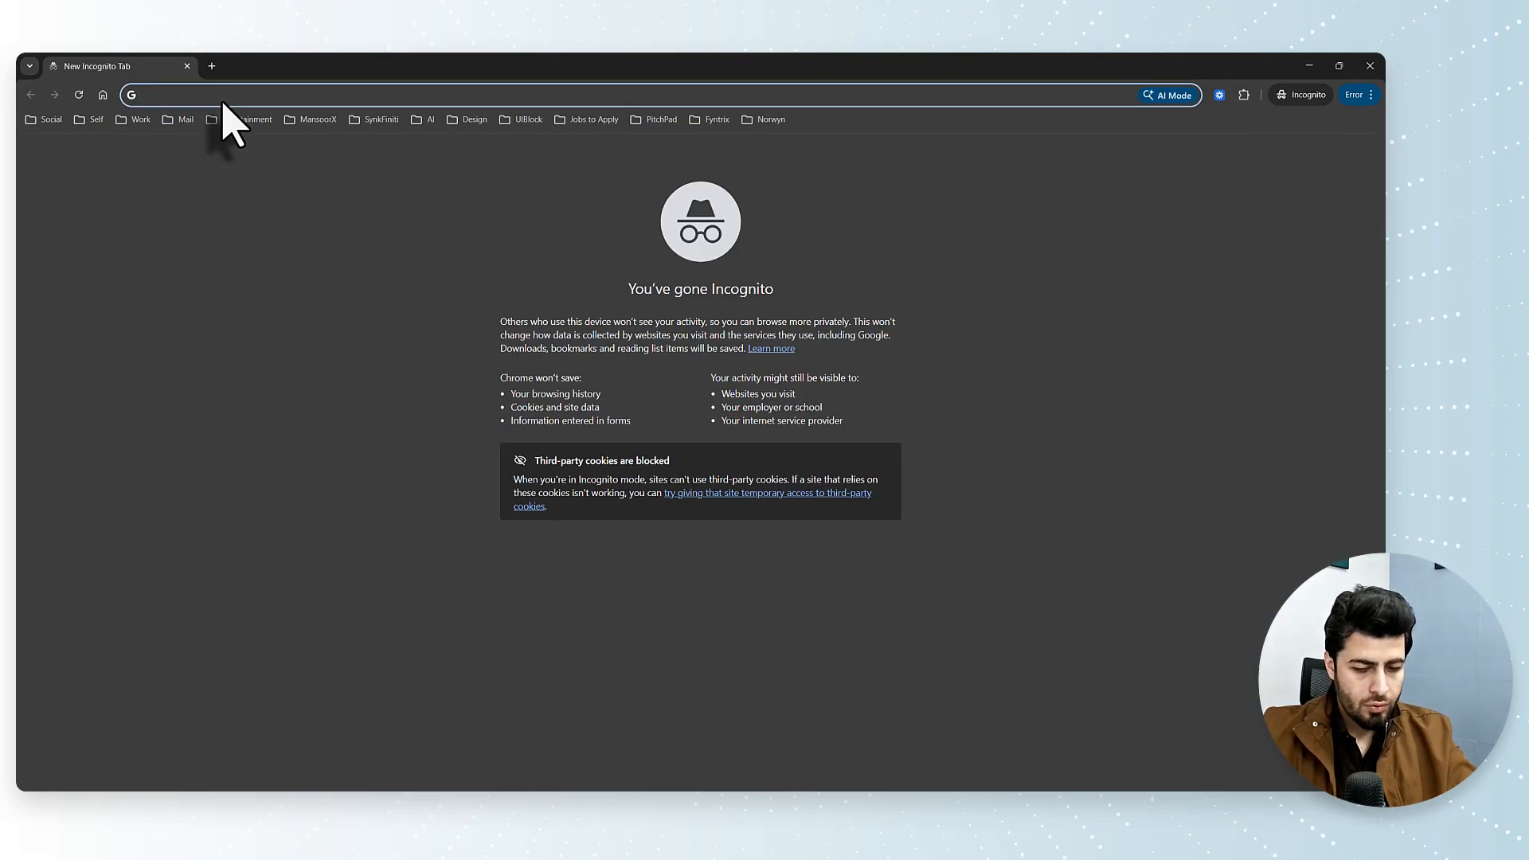
{"action": "type", "text": "fiverr-clone.local"}
{"action": "key", "text": "Return"}
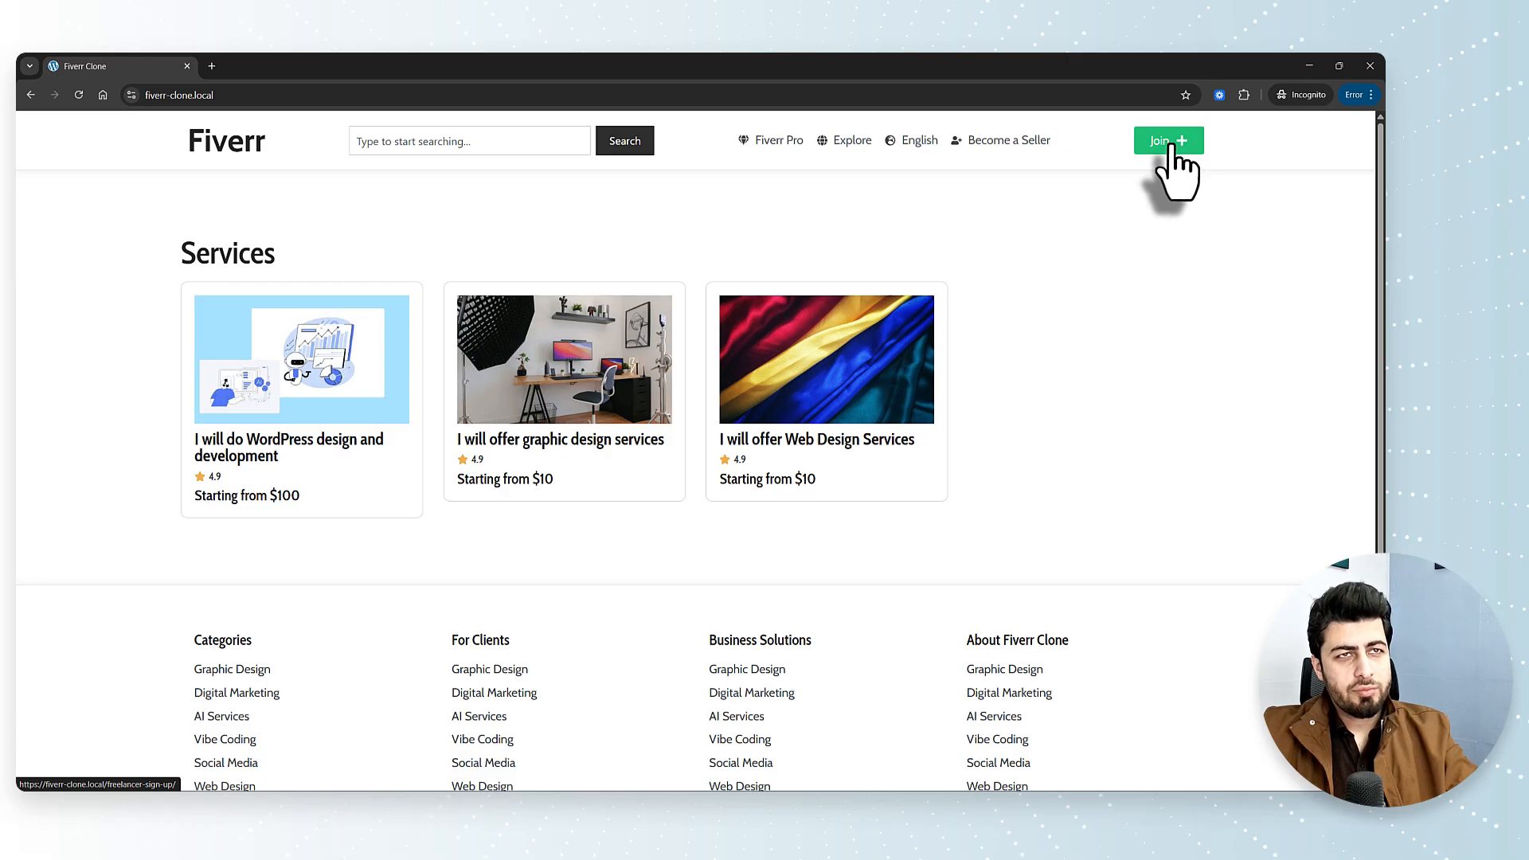
{"action": "left_click", "coordinate": [1171, 145]}
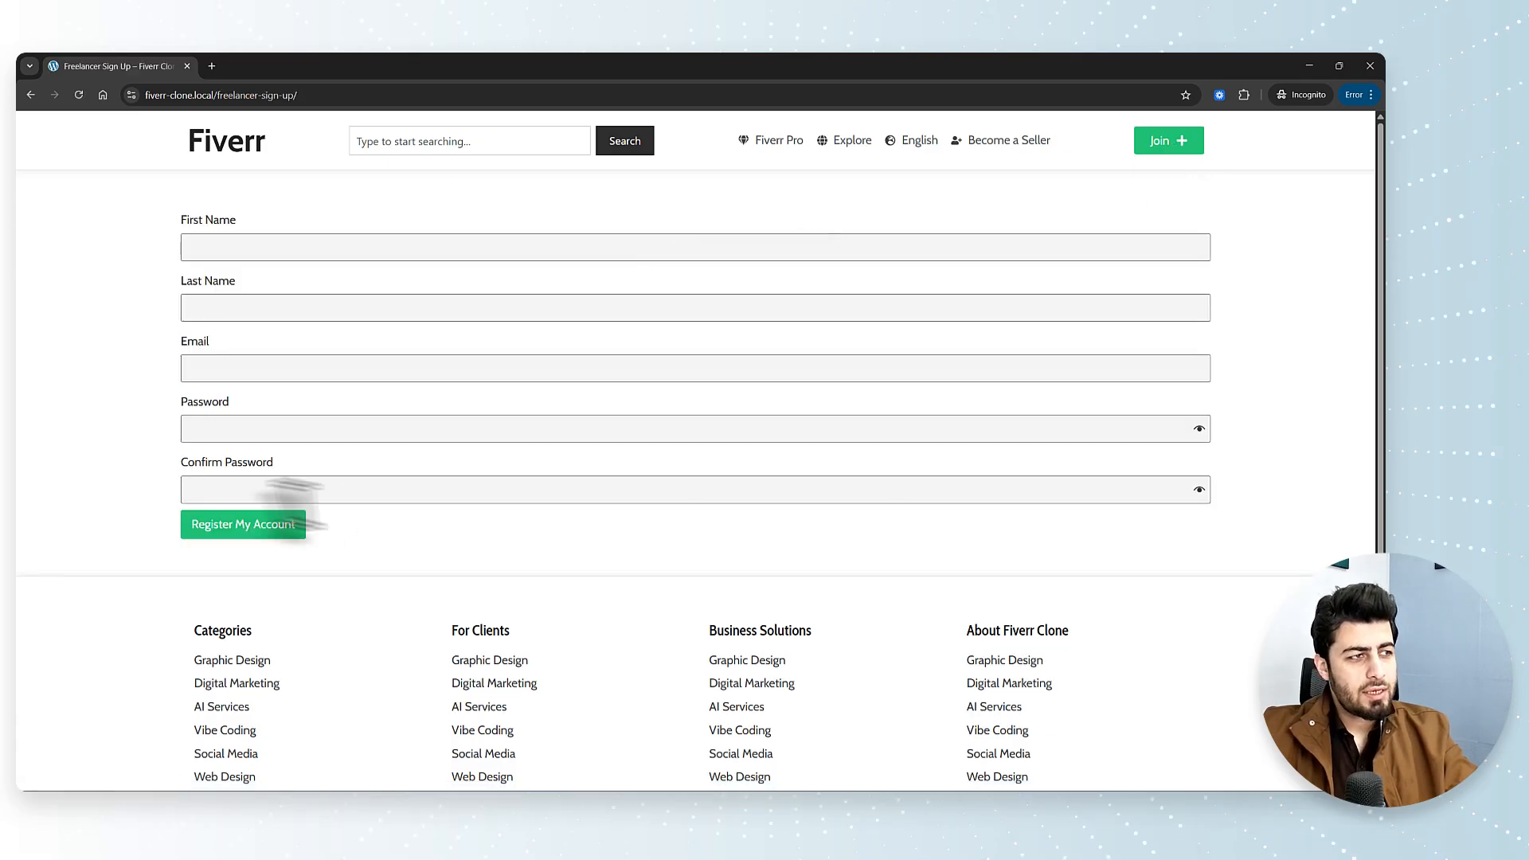
{"action": "left_click", "coordinate": [400, 499]}
{"action": "left_click", "coordinate": [400, 549]}
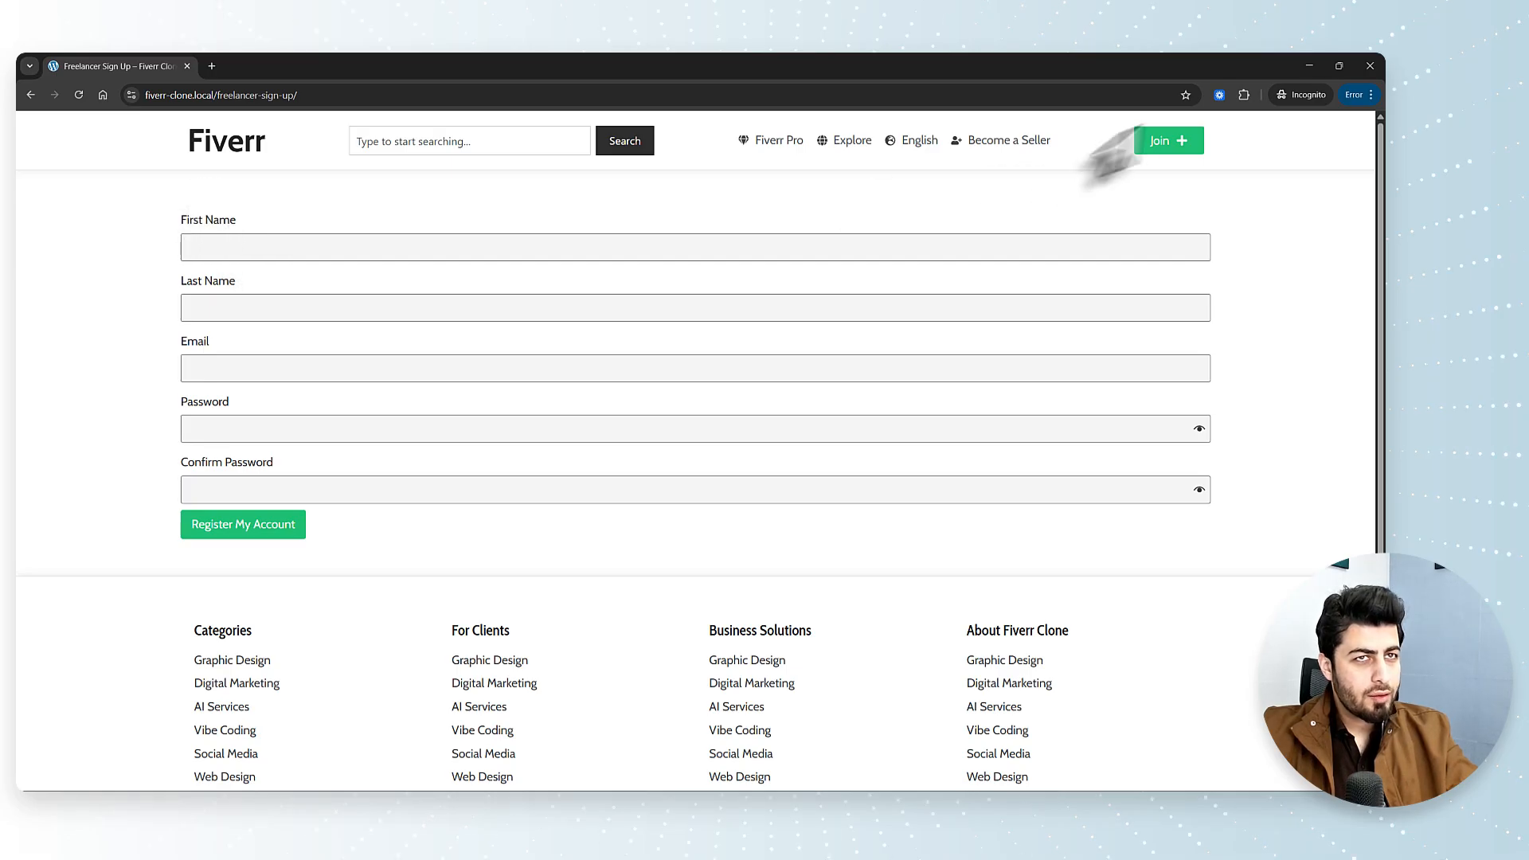
{"action": "left_click", "coordinate": [1369, 66]}
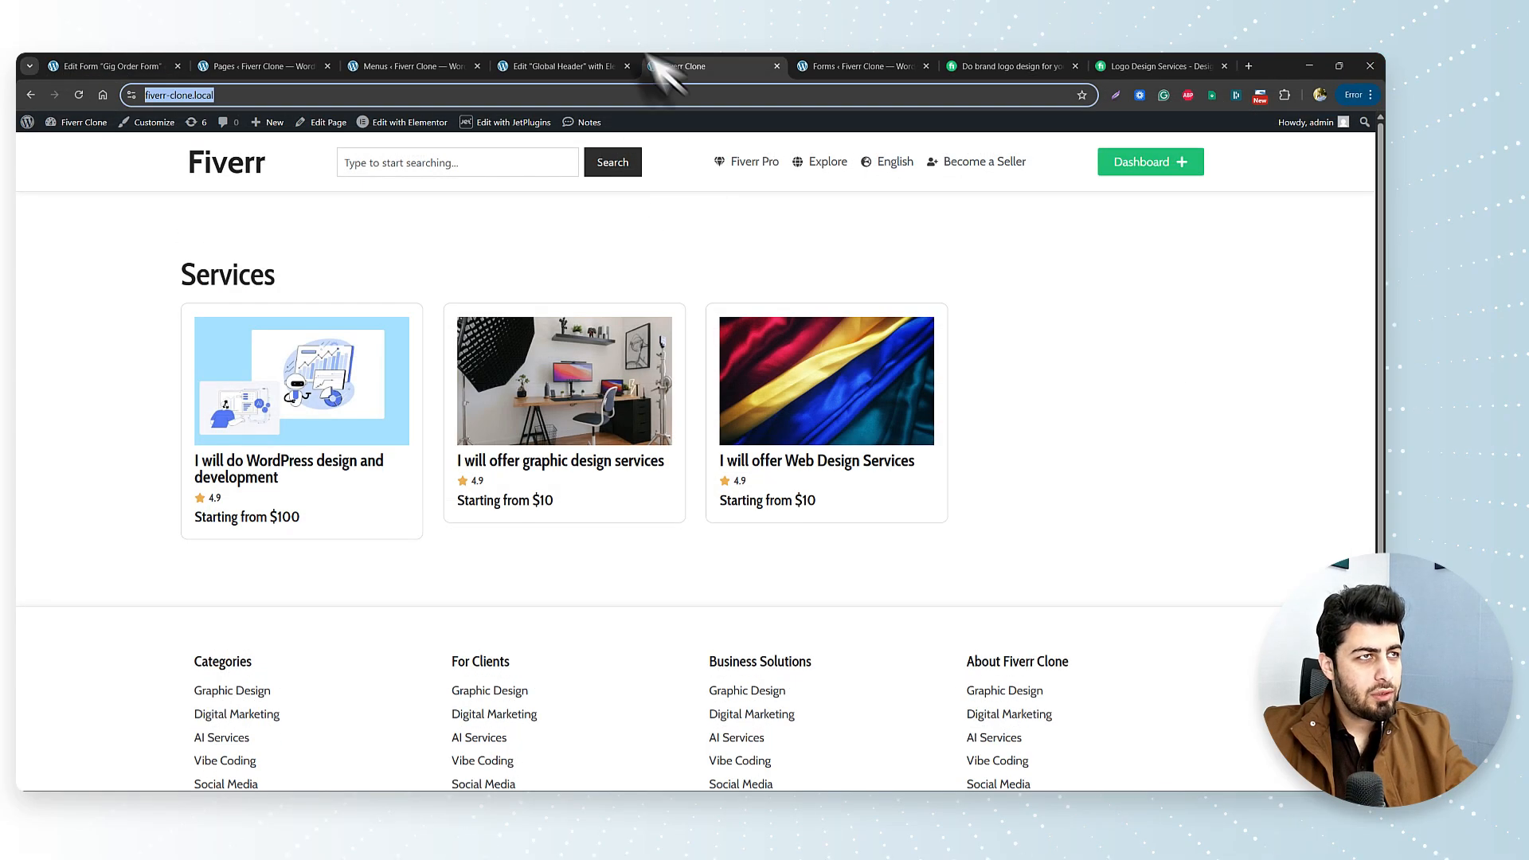
Open the Freelancer Sign Up page in Elementor from the site's pages list.
{"action": "left_click", "coordinate": [392, 66]}
{"action": "left_click", "coordinate": [248, 66]}
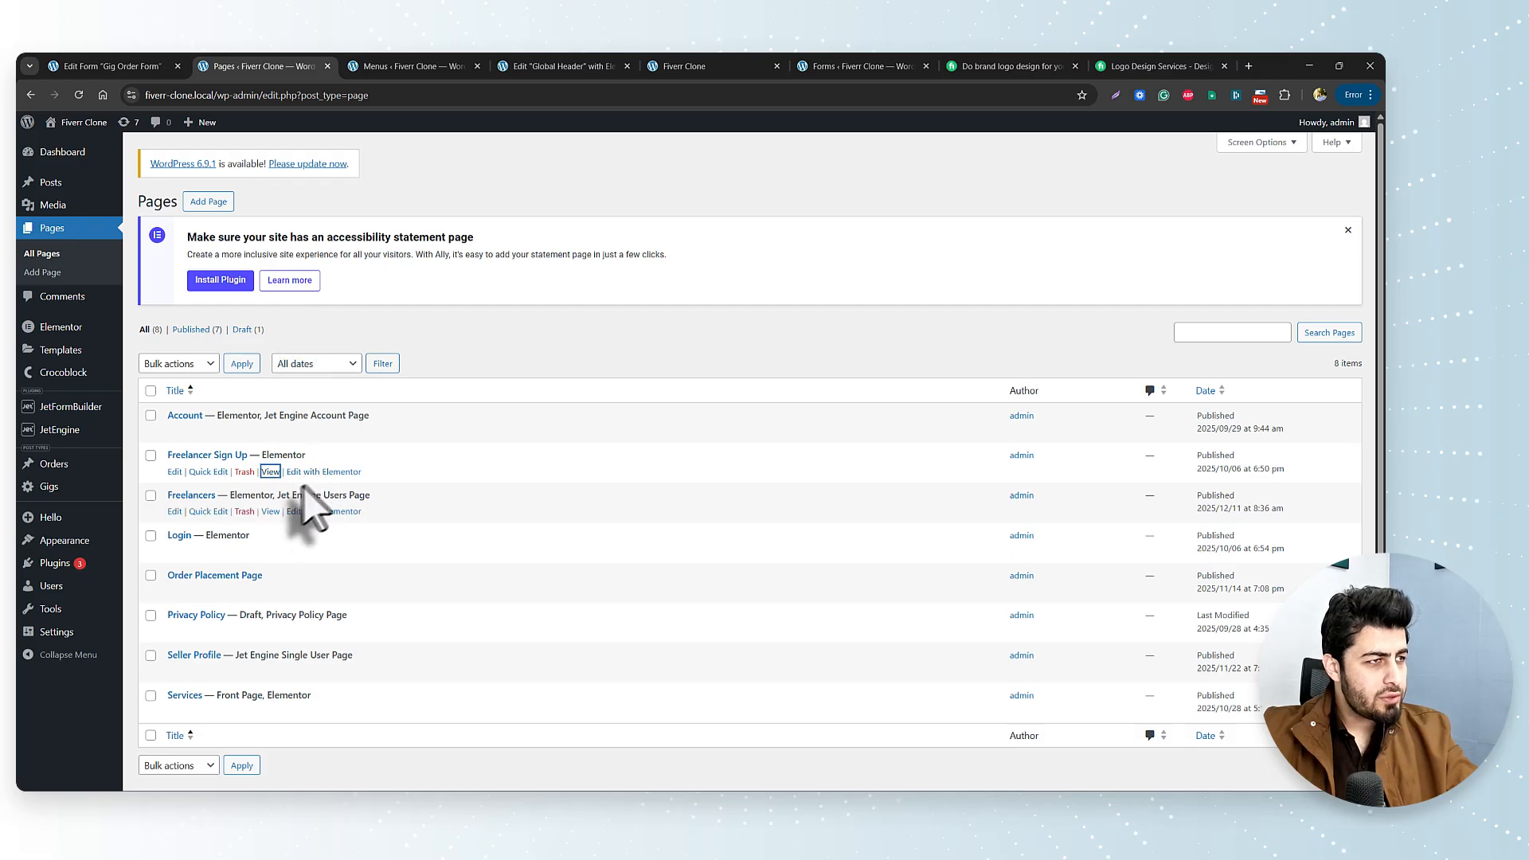
{"action": "left_click", "coordinate": [324, 472]}
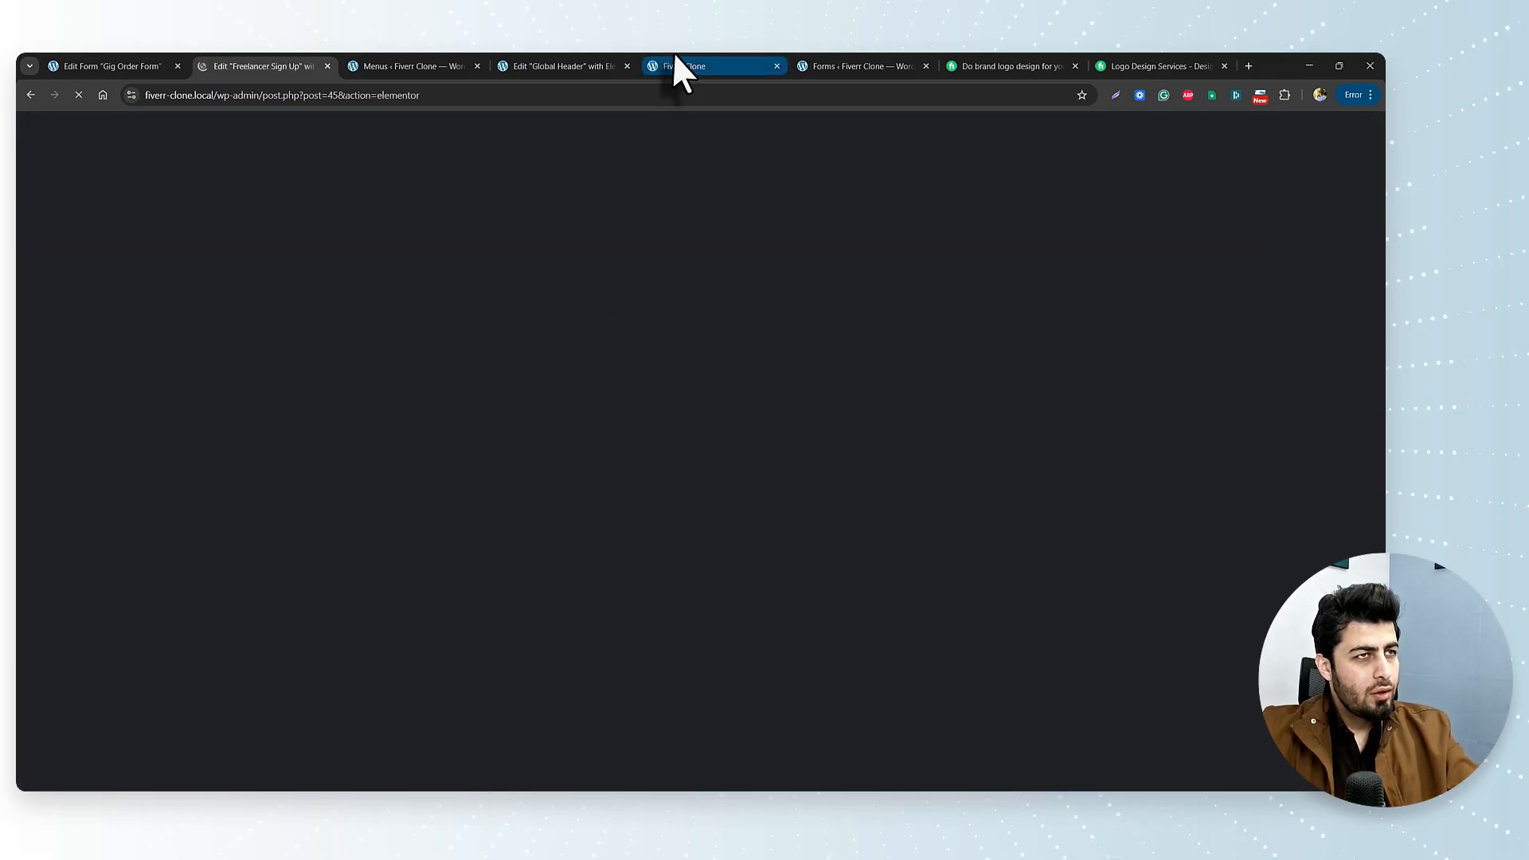
Close the Menus tab and go to the Freelancer Sign Up editor.
{"action": "left_click", "coordinate": [677, 66]}
{"action": "left_click", "coordinate": [546, 63]}
{"action": "left_click", "coordinate": [443, 64]}
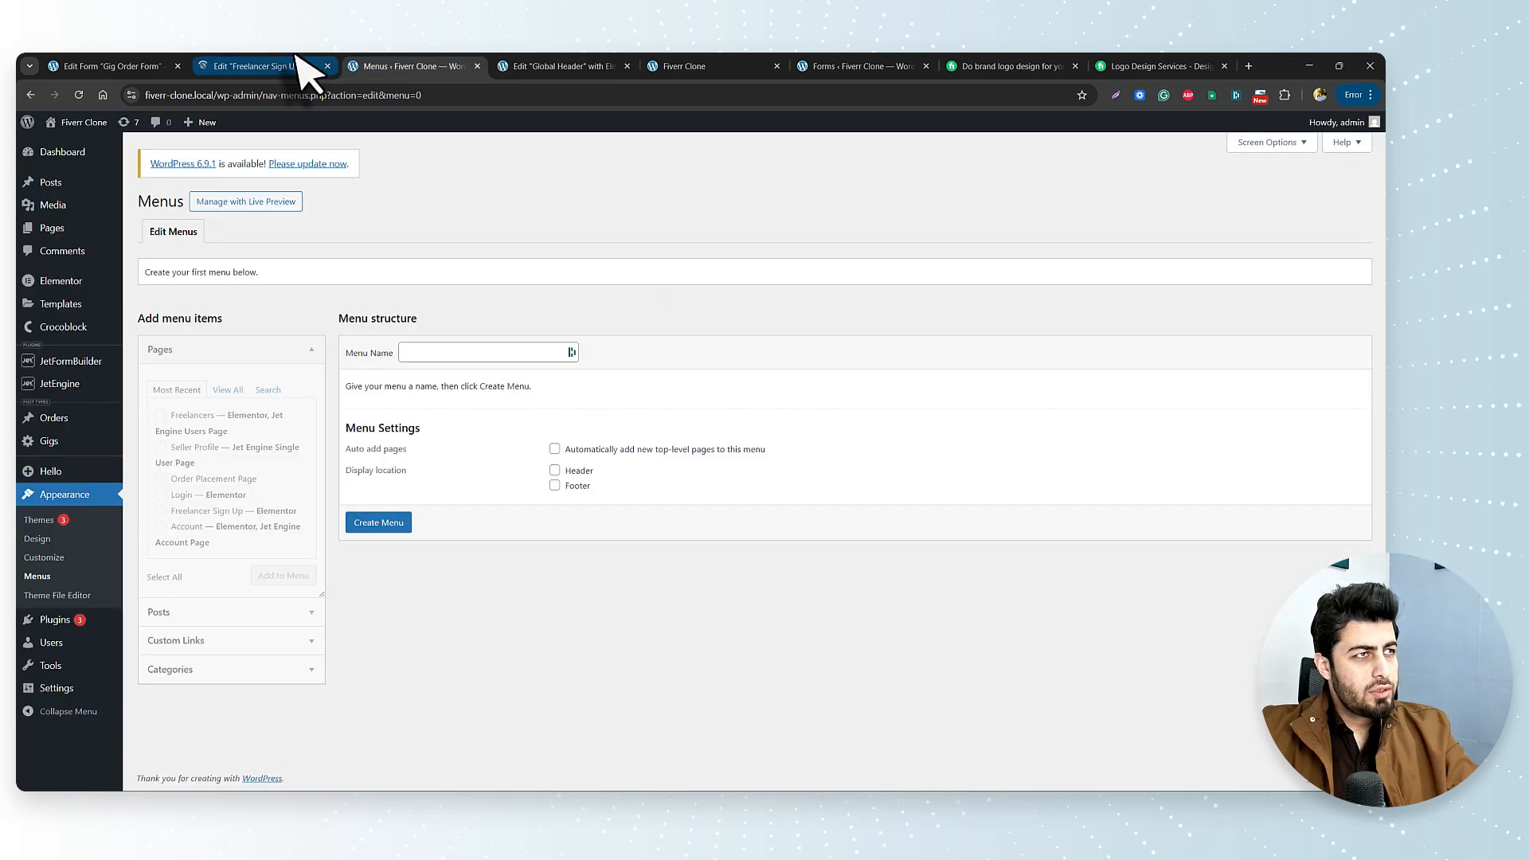
{"action": "left_click", "coordinate": [298, 64]}
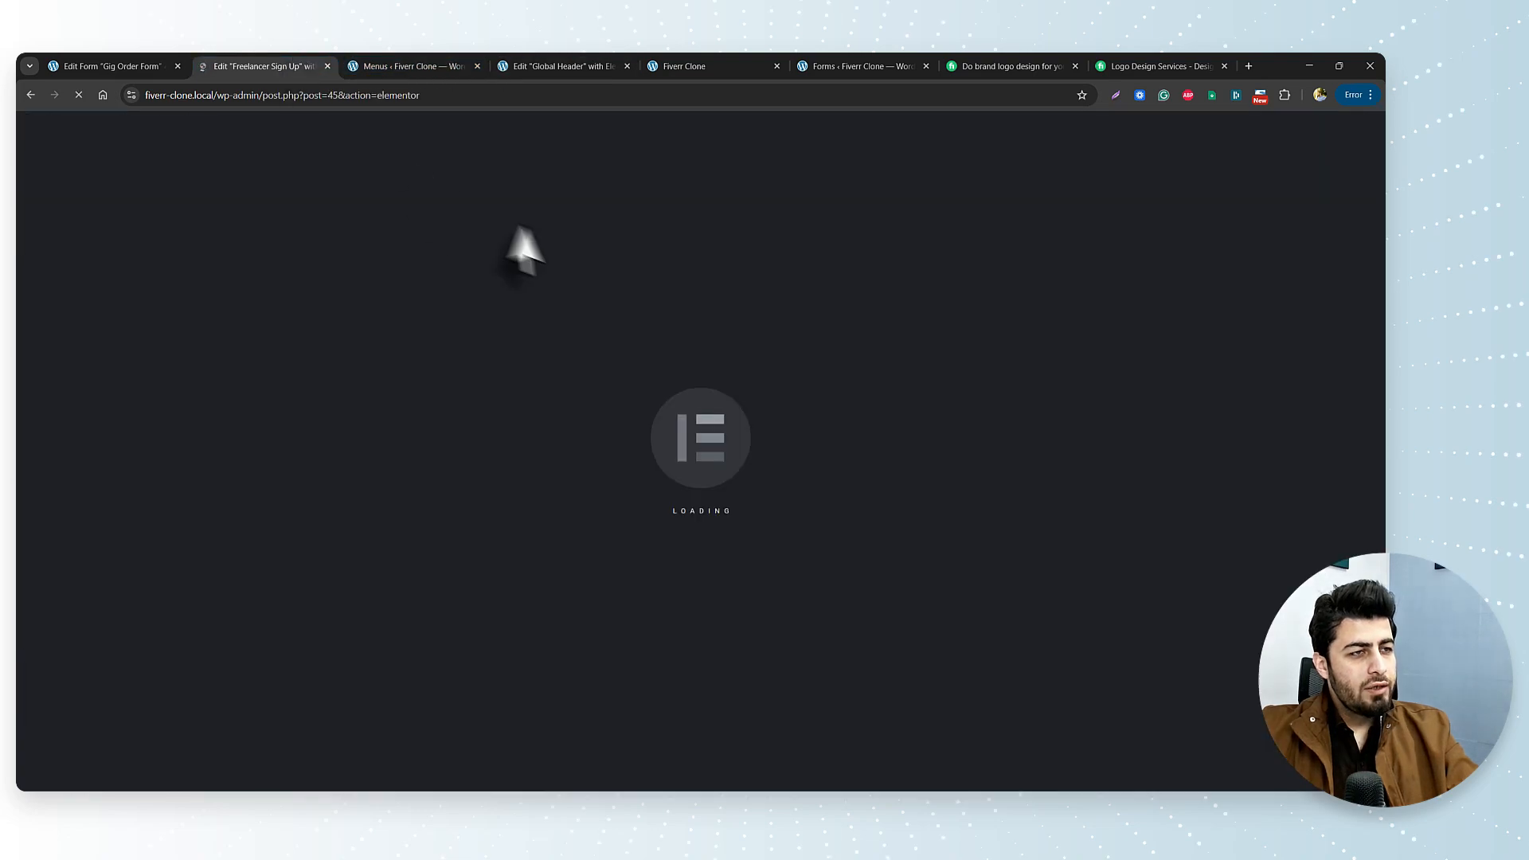
{"action": "left_click", "coordinate": [477, 66]}
{"action": "left_click", "coordinate": [444, 64]}
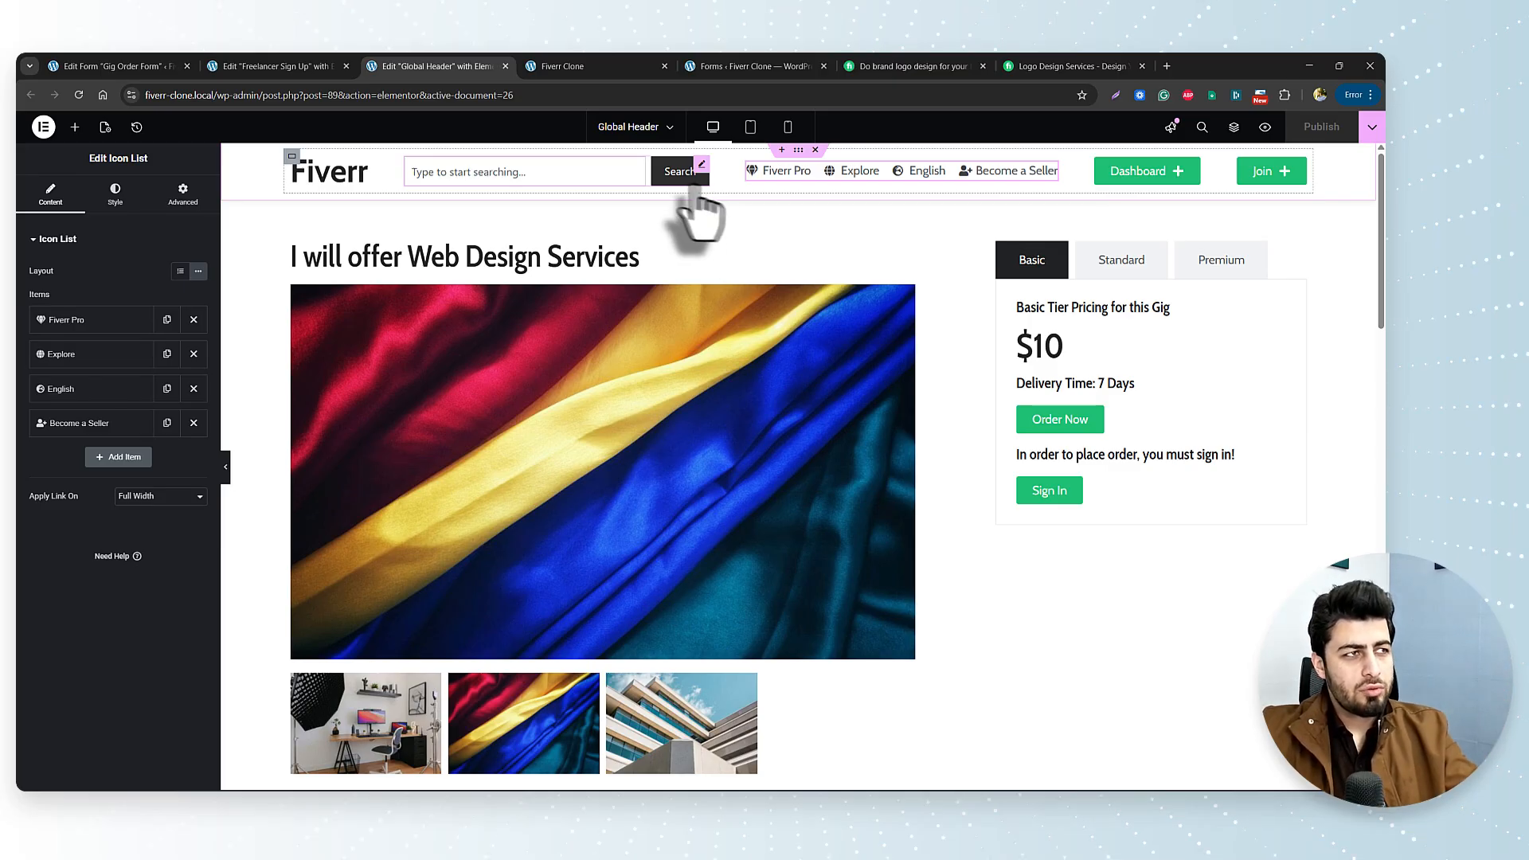
{"action": "left_click", "coordinate": [247, 63]}
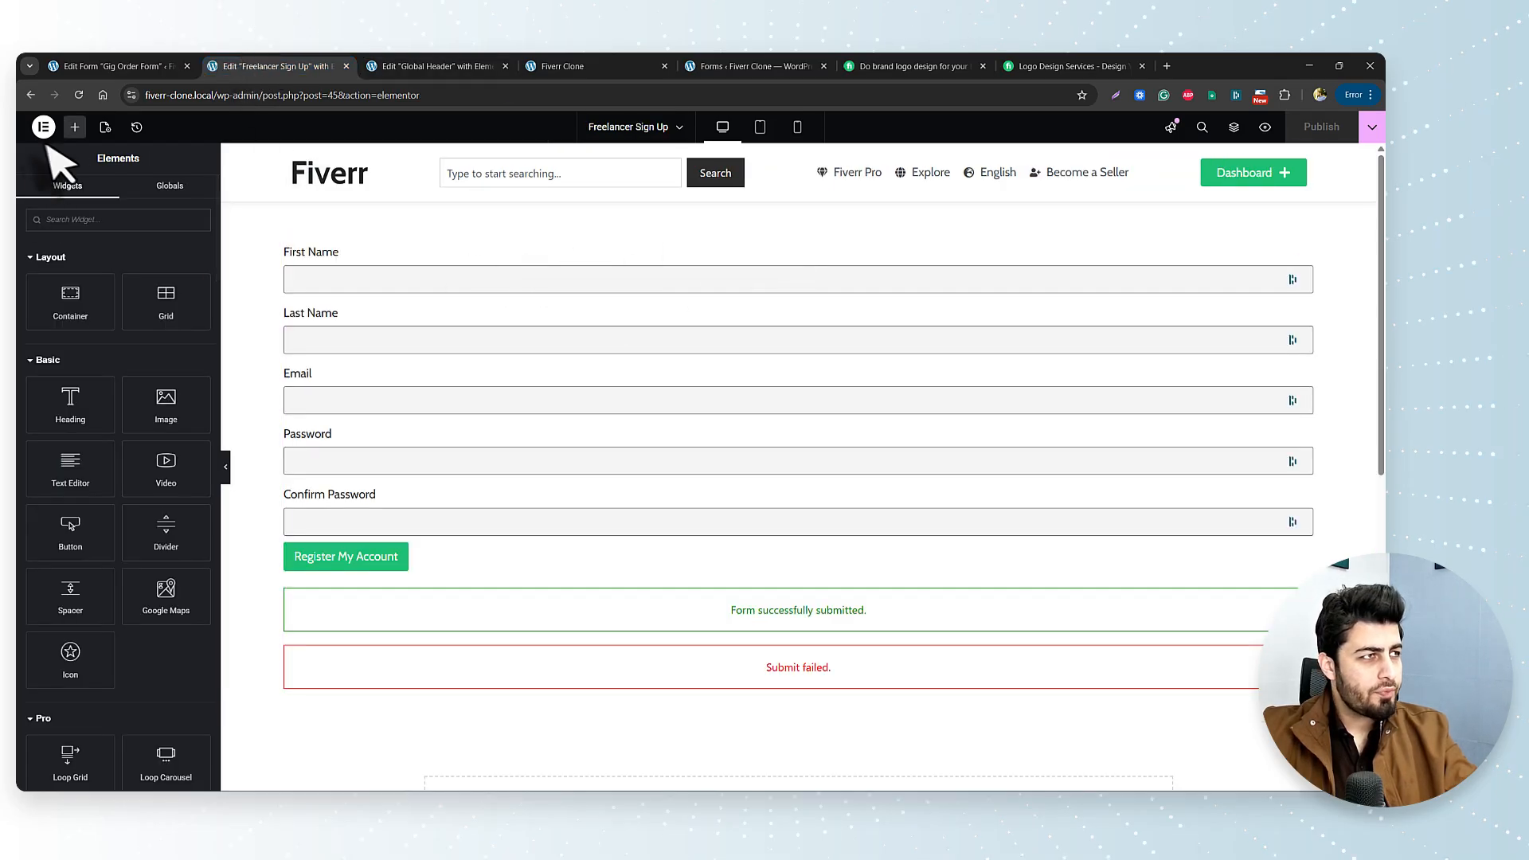
Add a heading above the sign-up form with the global H1 font and dark grey colour.
{"action": "left_click_drag", "start_coordinate": [111, 390], "coordinate": [398, 253]}
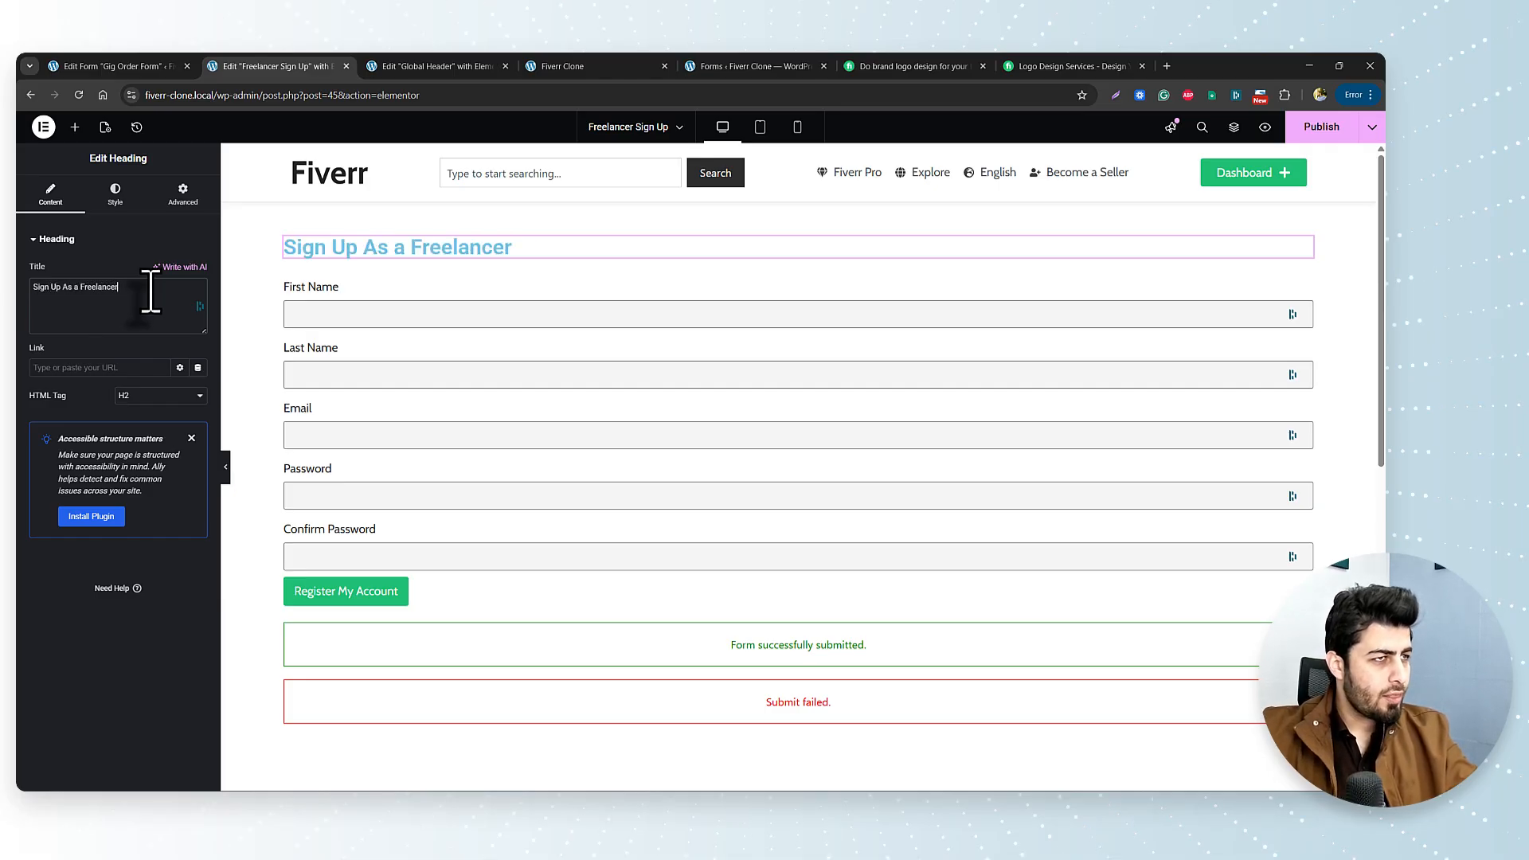
{"action": "left_click", "coordinate": [119, 199]}
{"action": "left_click", "coordinate": [180, 309]}
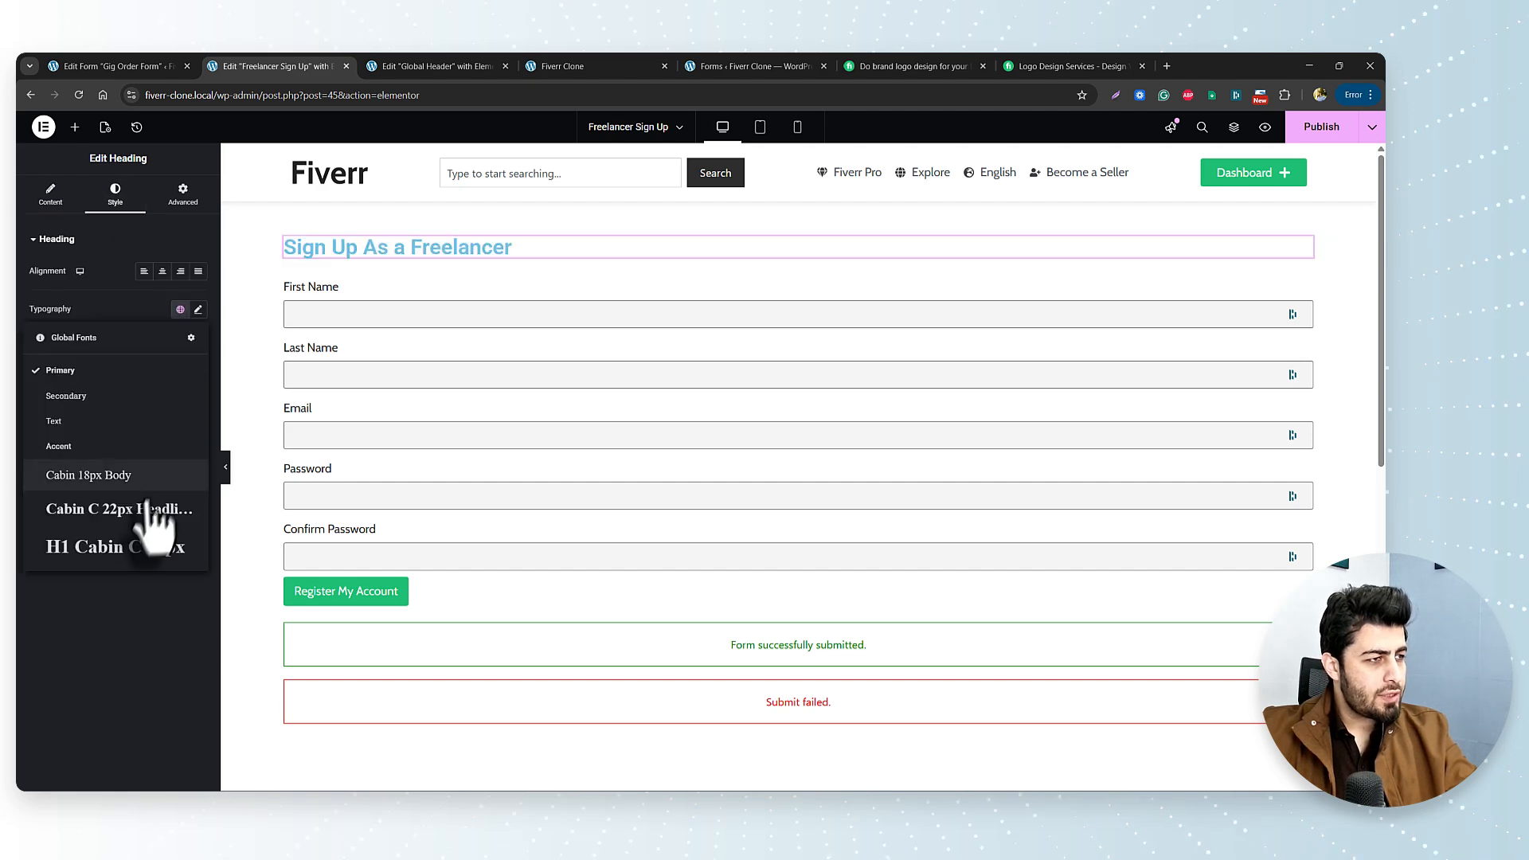
{"action": "left_click", "coordinate": [136, 572]}
{"action": "left_click", "coordinate": [180, 460]}
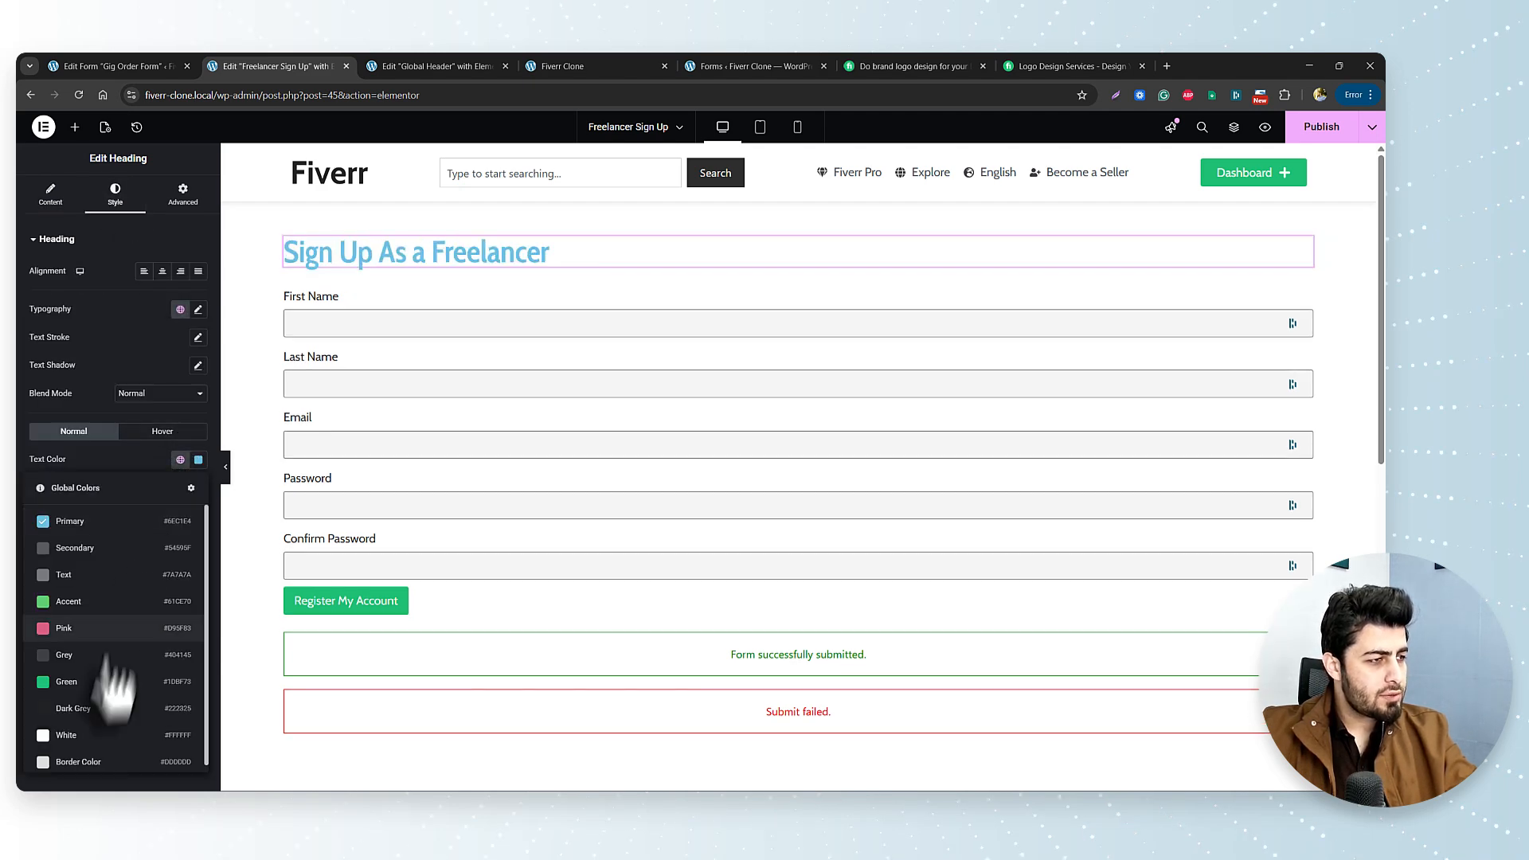
{"action": "left_click", "coordinate": [109, 733]}
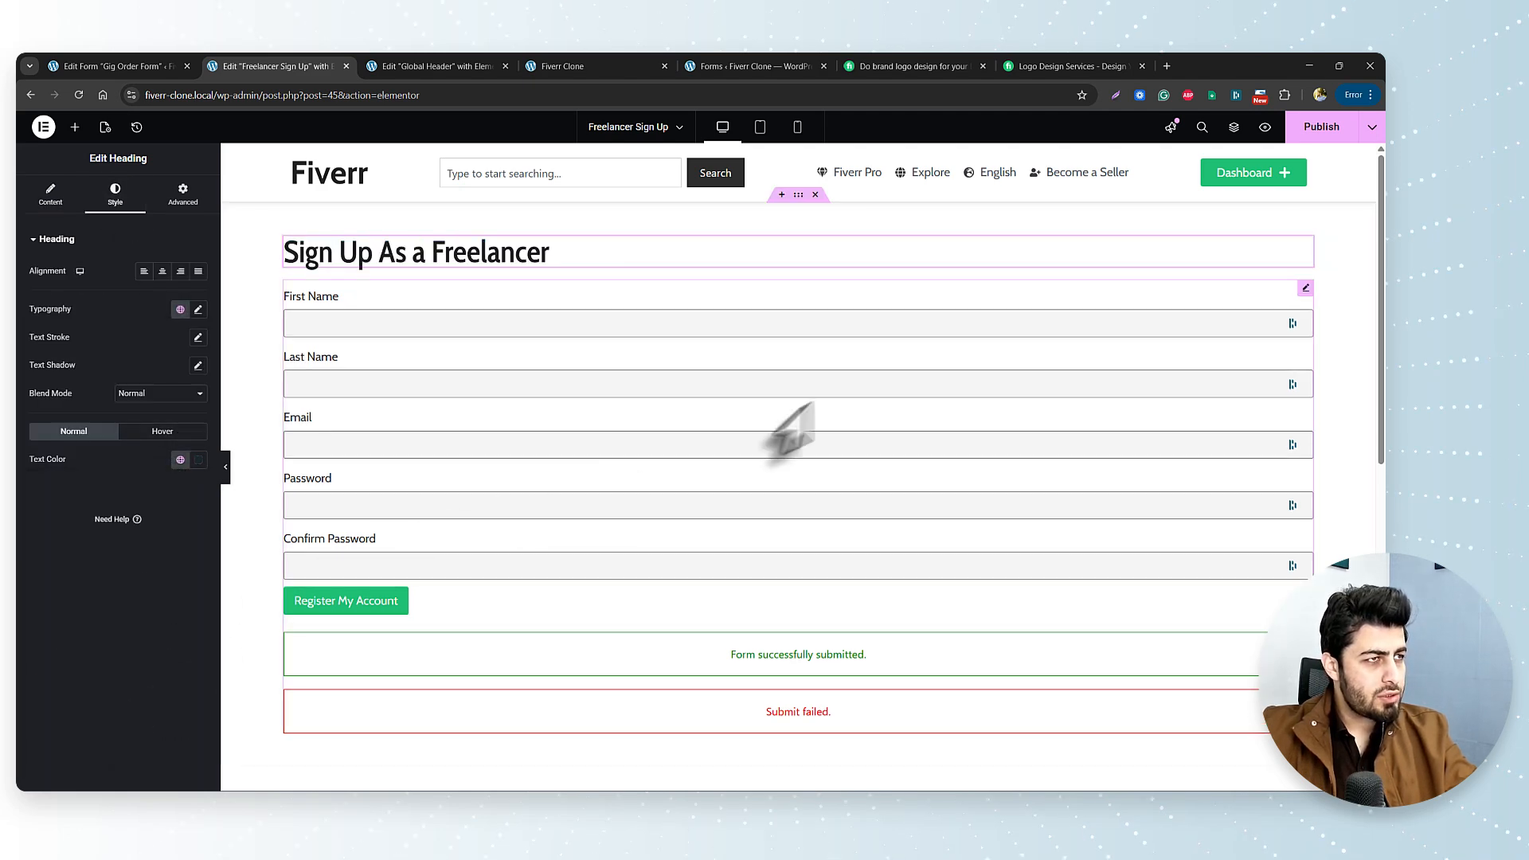
Give the form's container 100 px top and bottom padding and publish the page.
{"action": "left_click", "coordinate": [798, 194]}
{"action": "left_click", "coordinate": [159, 195]}
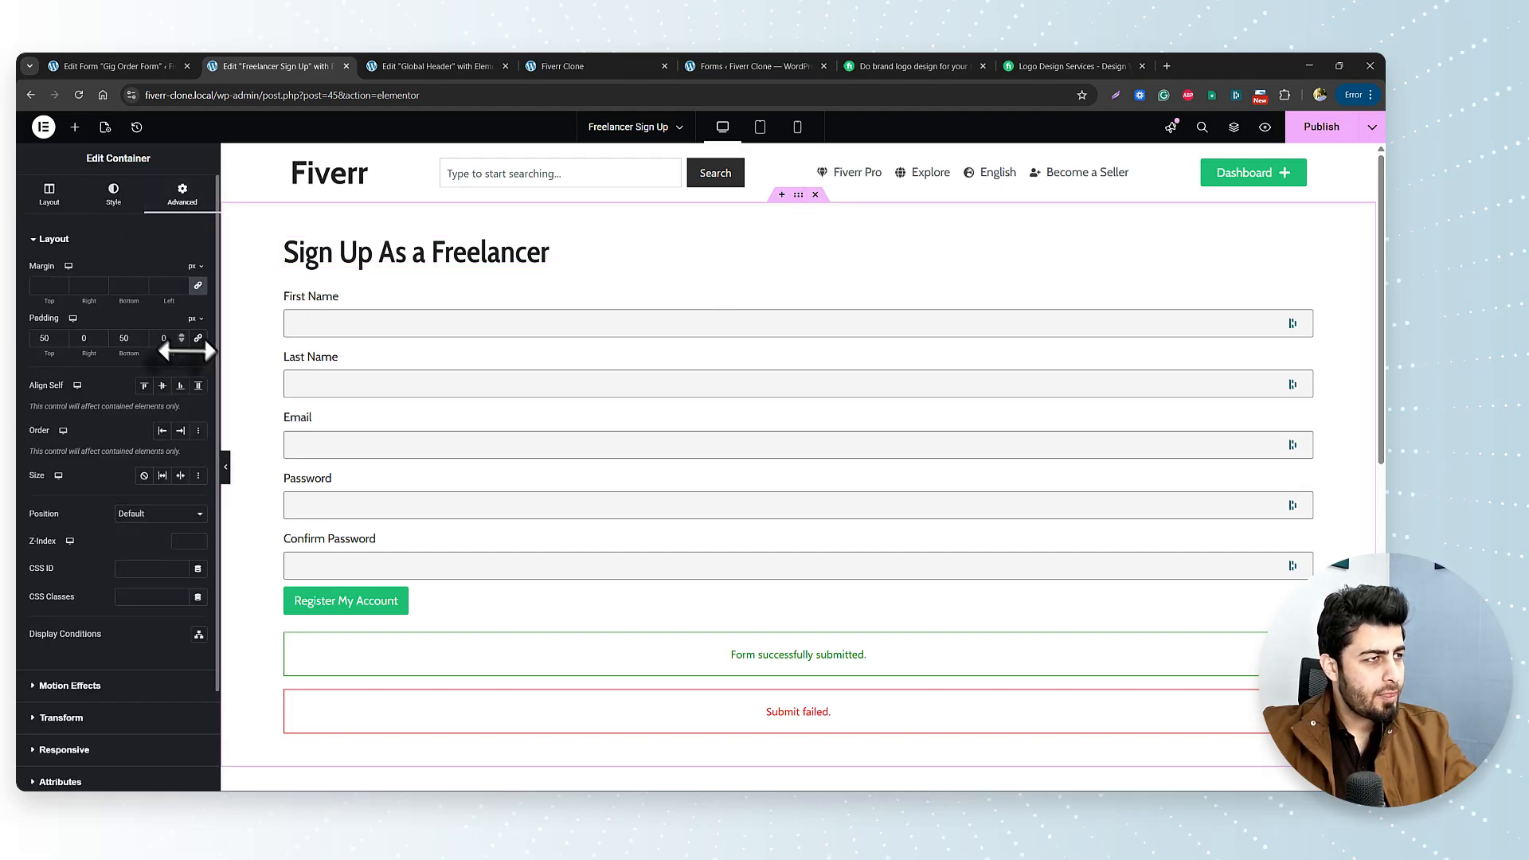
{"action": "type", "text": "100"}
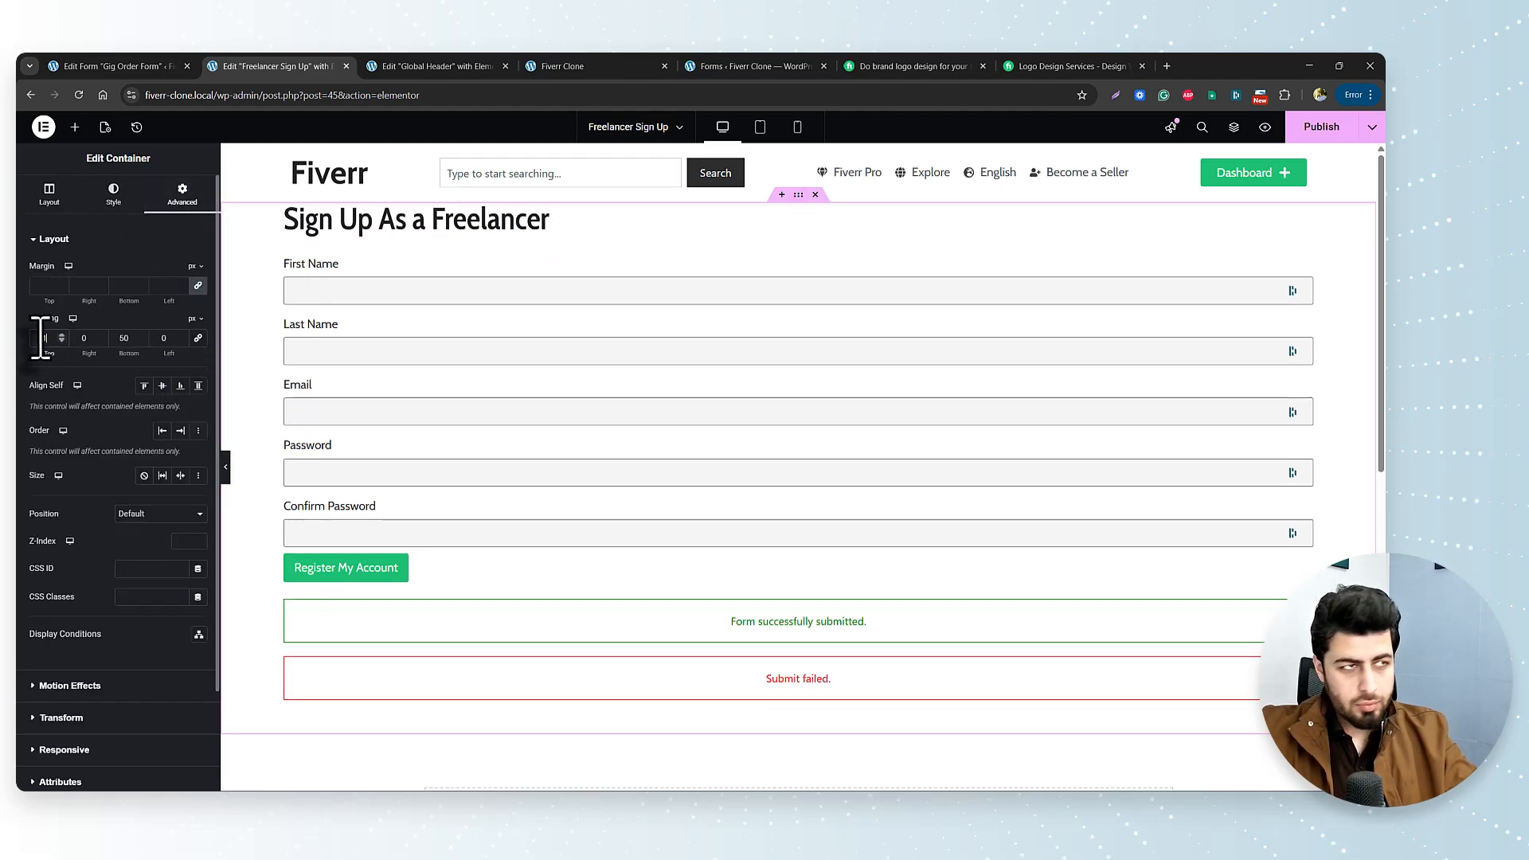
{"action": "type", "text": "100"}
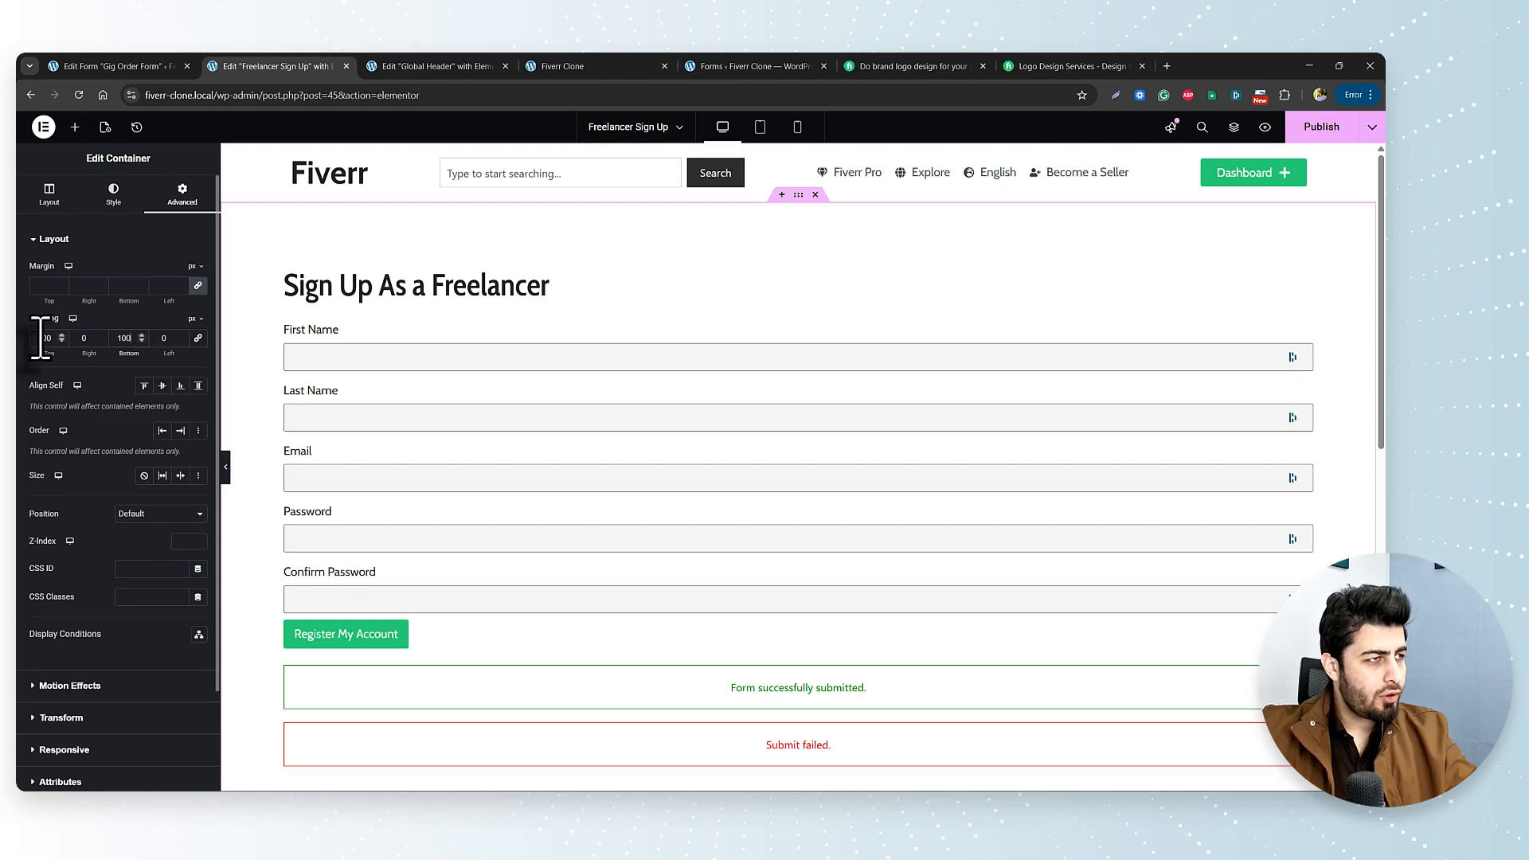
{"action": "left_click", "coordinate": [1322, 127]}
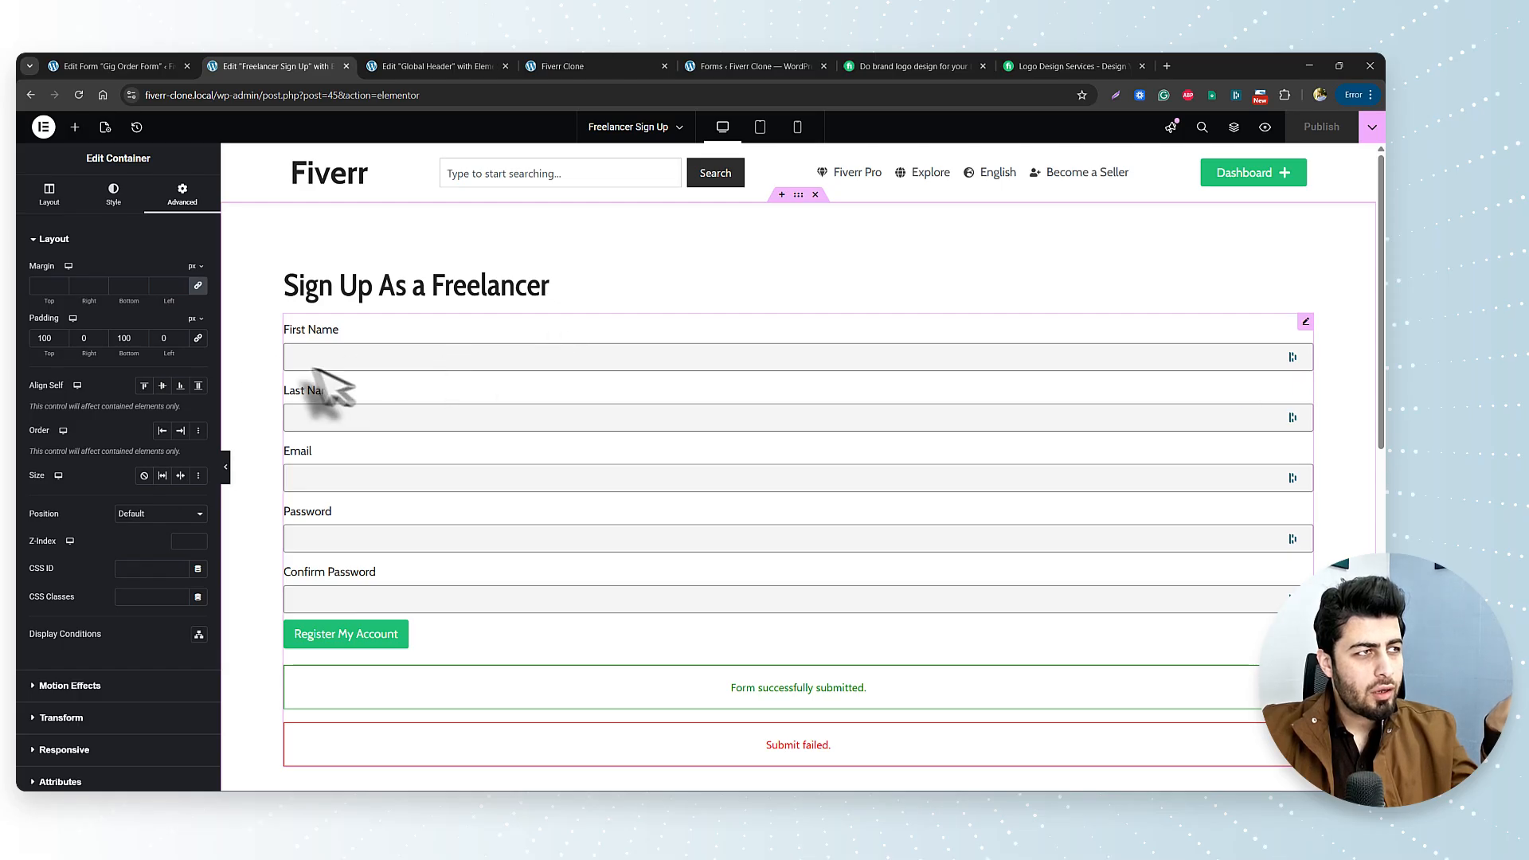
{"action": "left_click", "coordinate": [228, 467]}
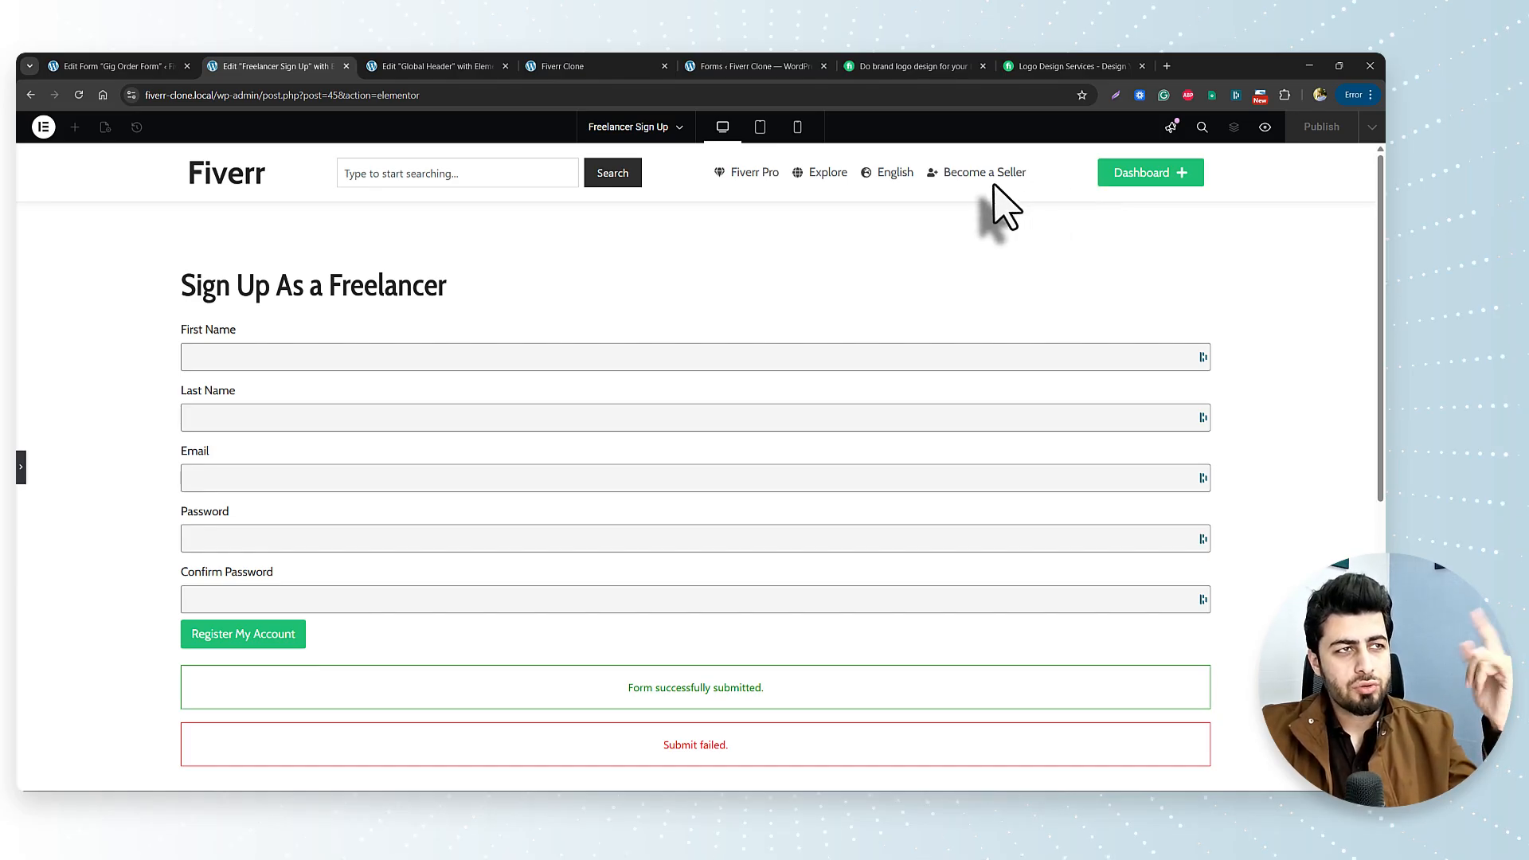
Set the outer Global Header container's Justify Content to Space Between.
{"action": "left_click", "coordinate": [468, 67]}
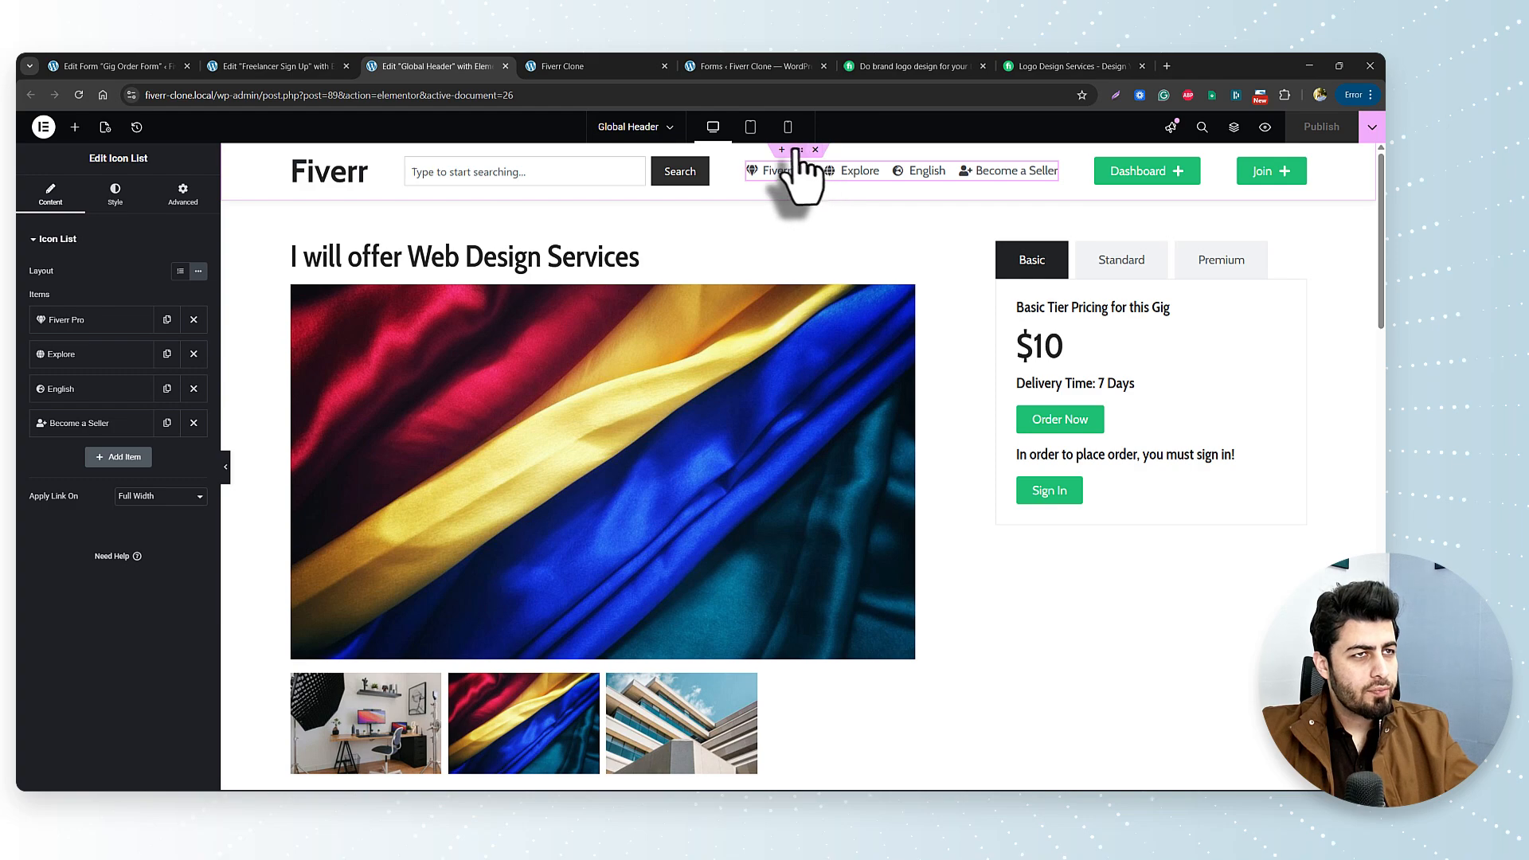
{"action": "left_click", "coordinate": [798, 151]}
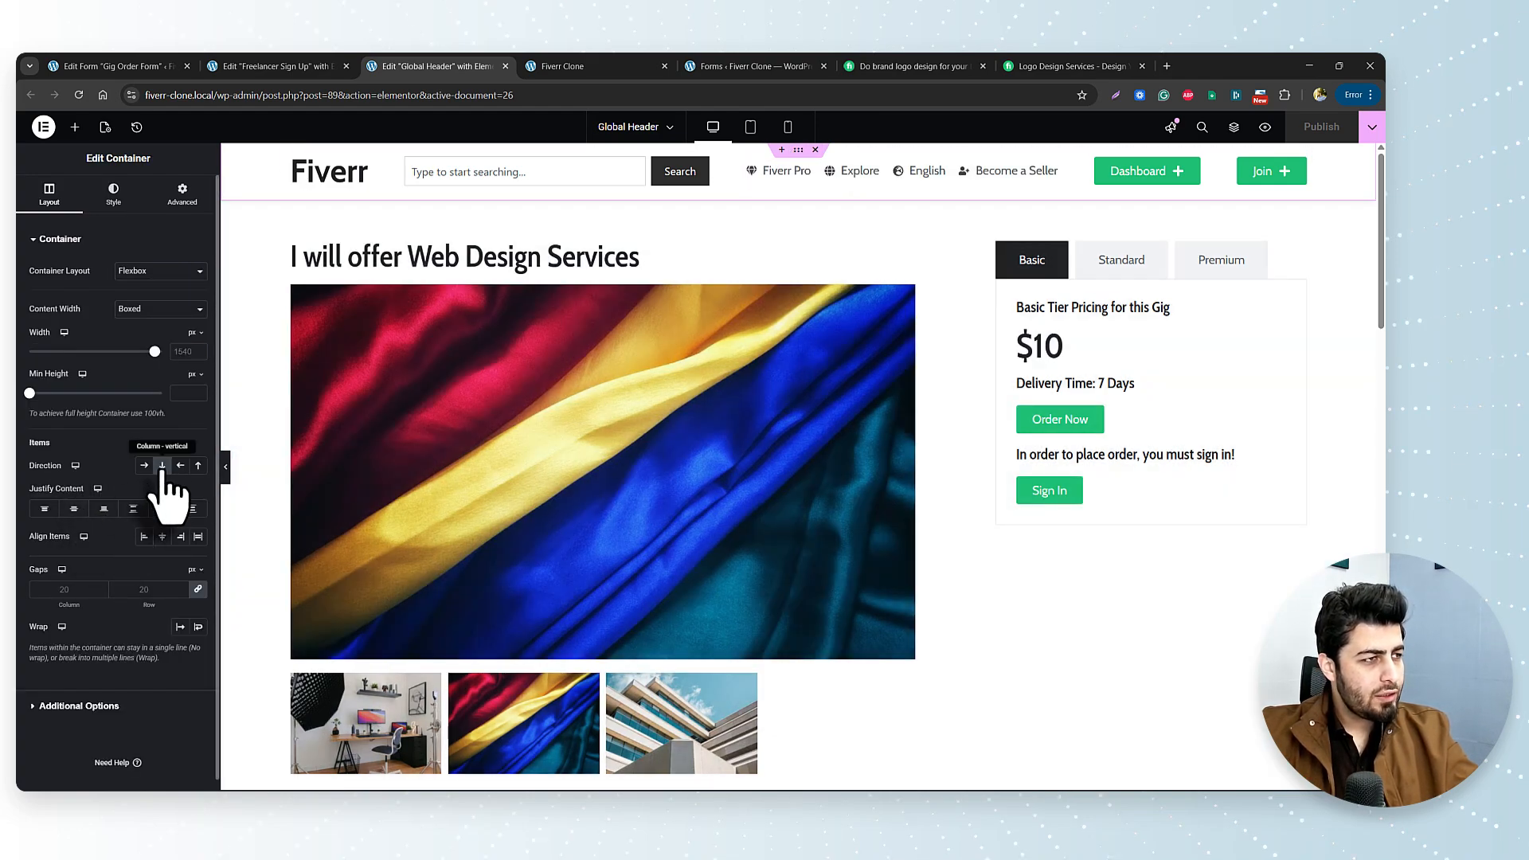
{"action": "left_click", "coordinate": [293, 159]}
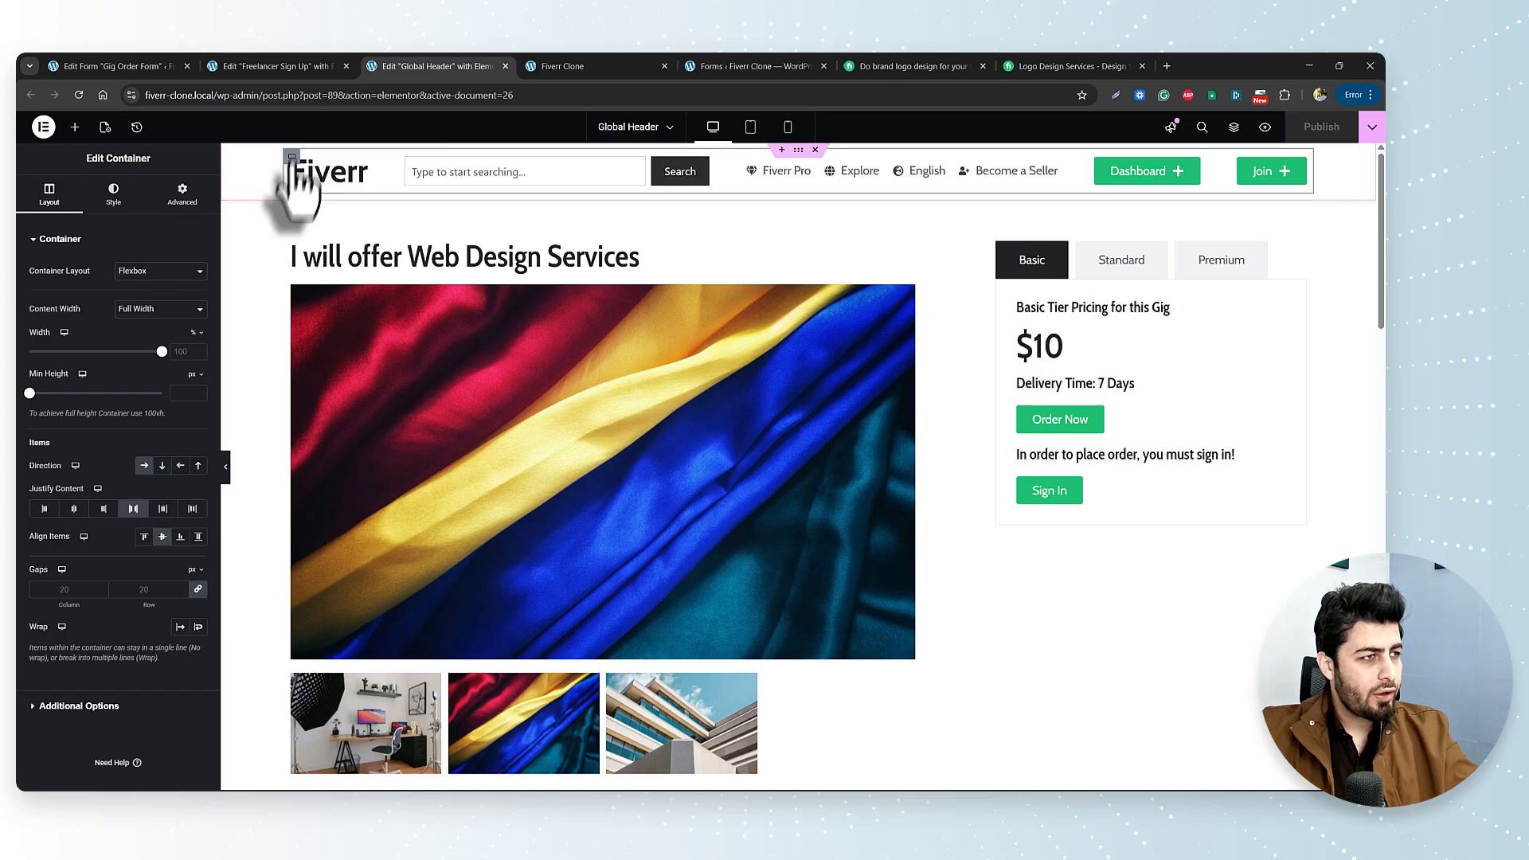
{"action": "left_click", "coordinate": [131, 510]}
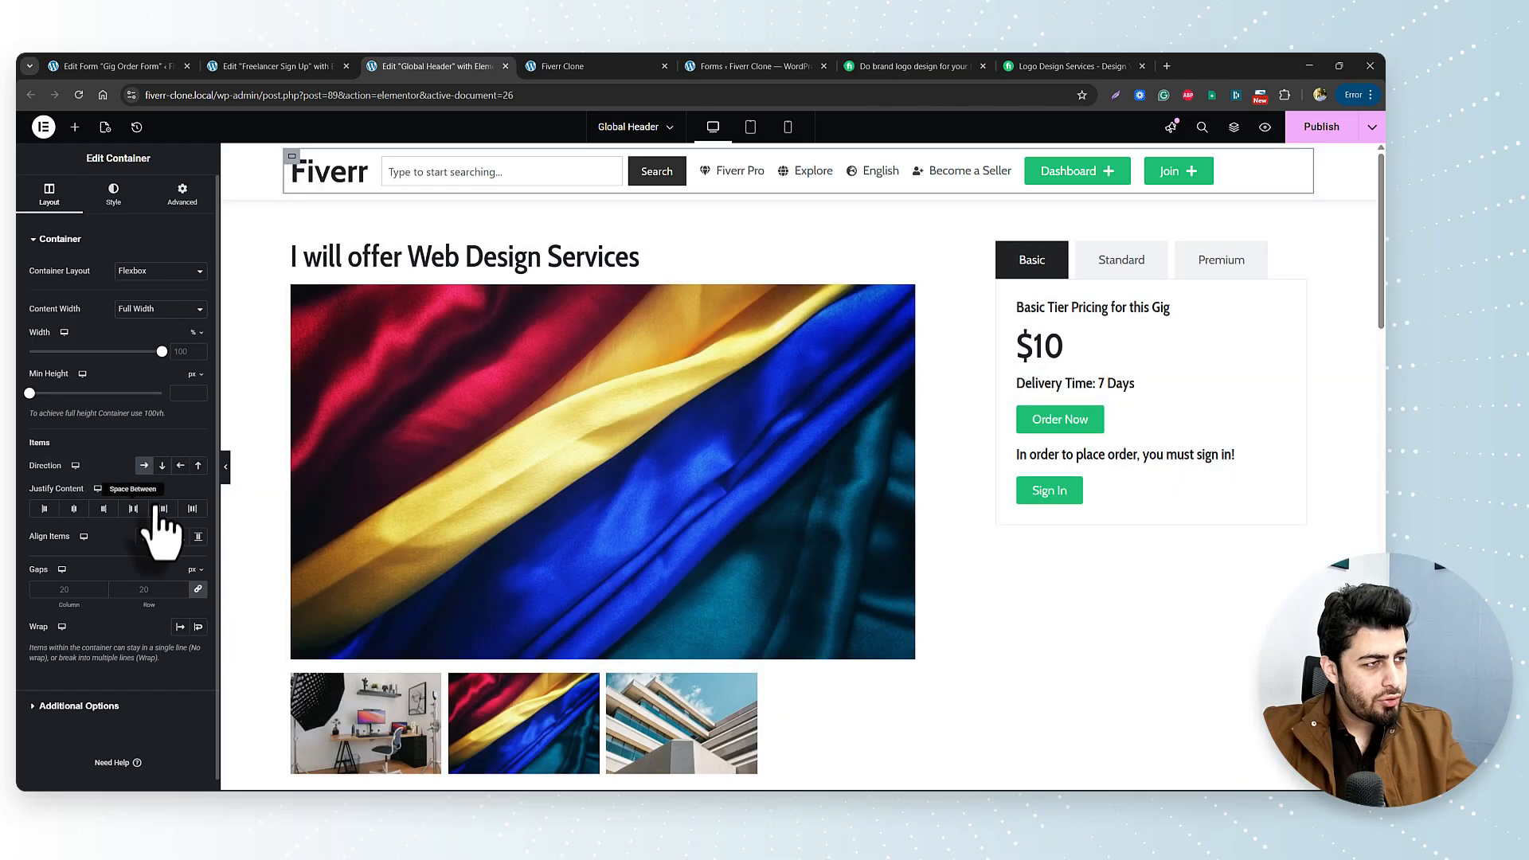
{"action": "left_click", "coordinate": [133, 508]}
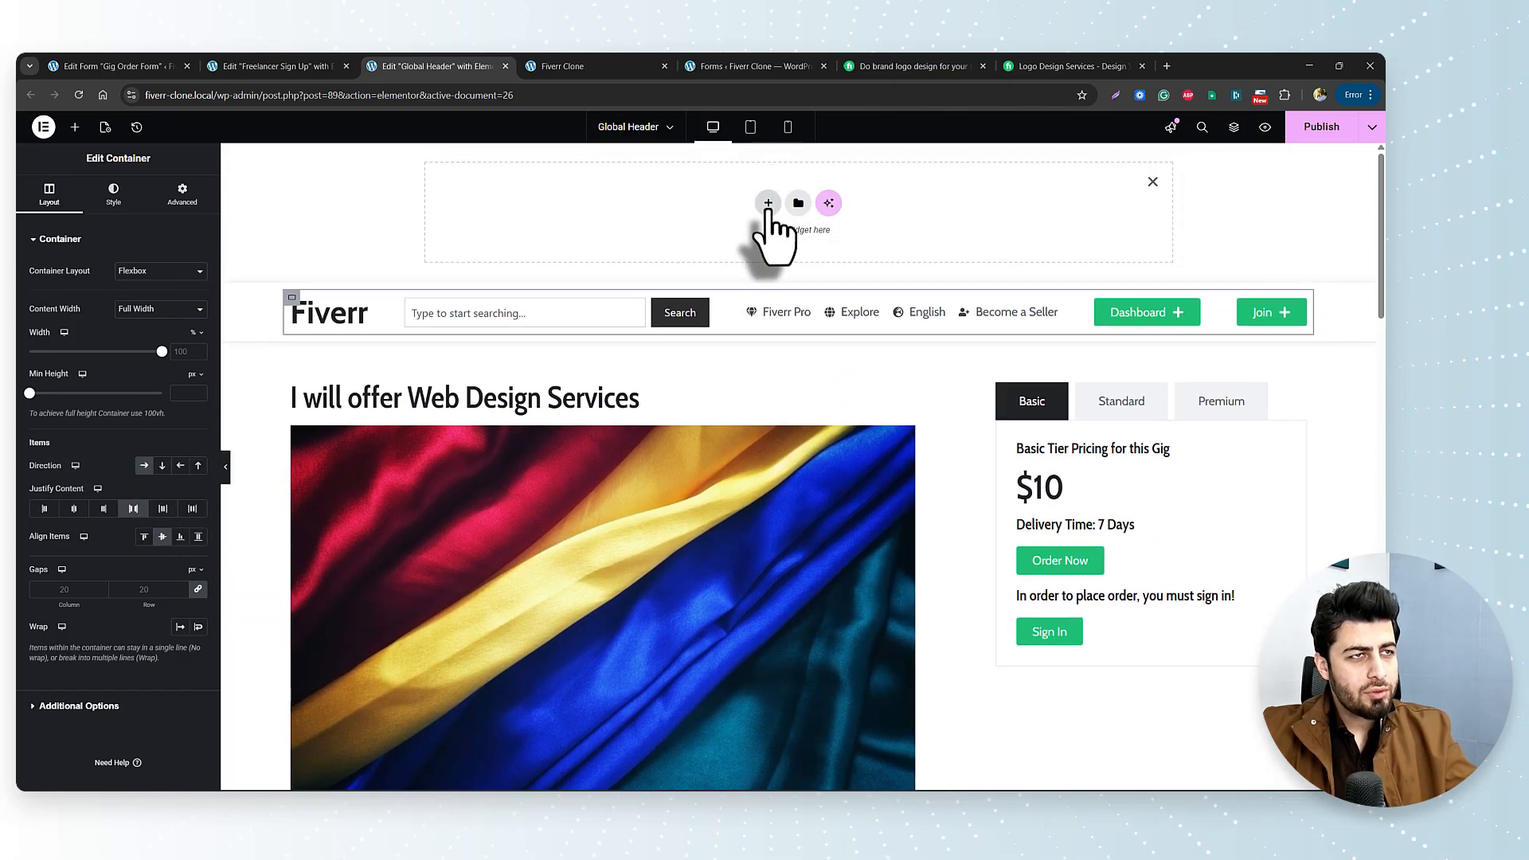
Add a two-column flexbox container and move Join, Dashboard, links, search and Fiverr heading into it.
{"action": "left_click", "coordinate": [768, 203]}
{"action": "left_click", "coordinate": [741, 253]}
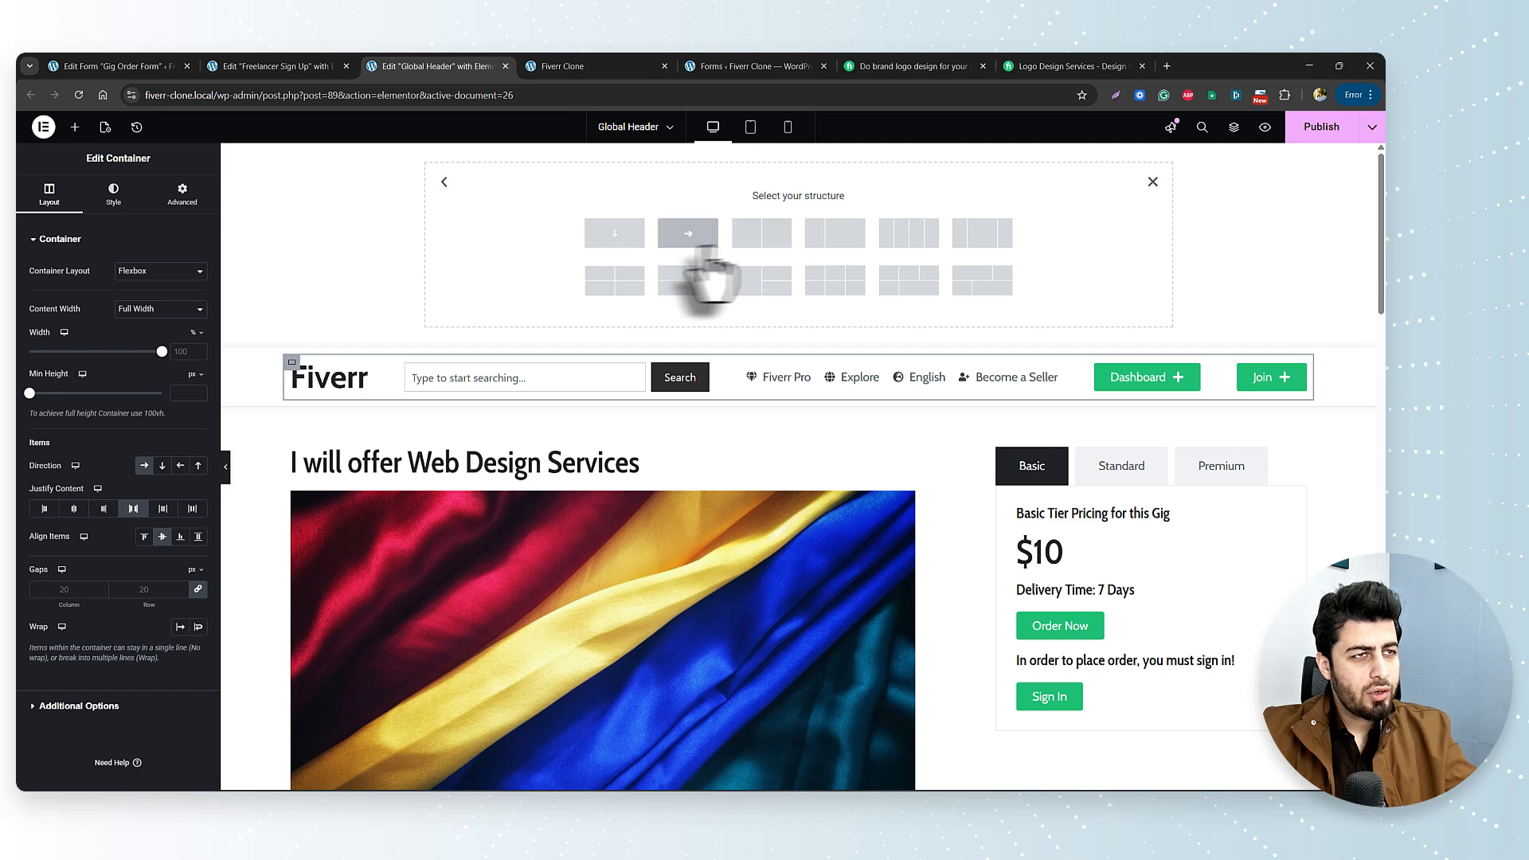
{"action": "left_click", "coordinate": [764, 247]}
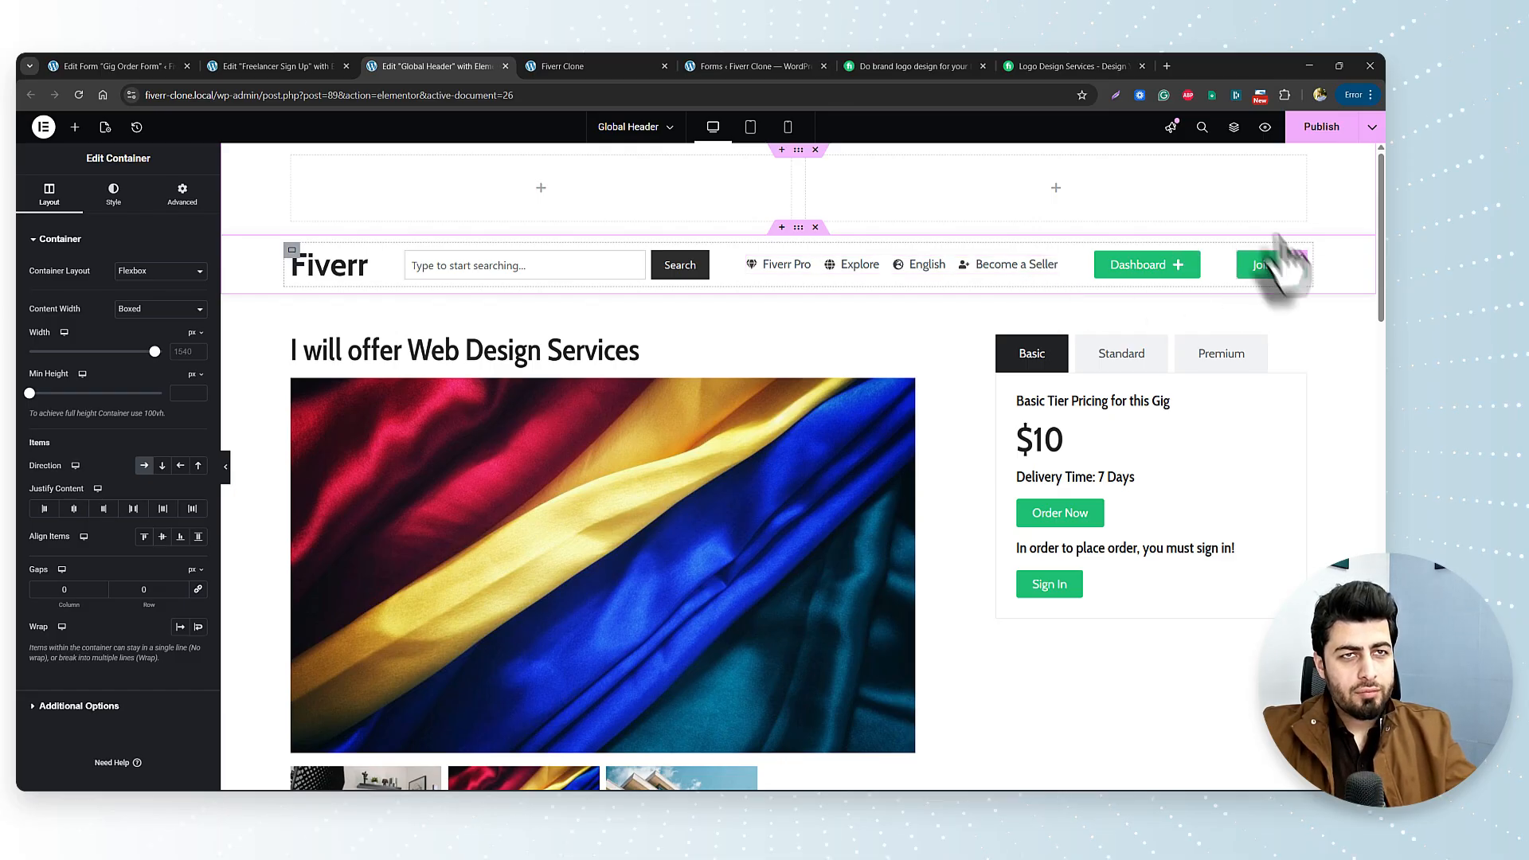
{"action": "left_click_drag", "start_coordinate": [1269, 266], "coordinate": [1250, 195]}
{"action": "left_click", "coordinate": [1266, 264]}
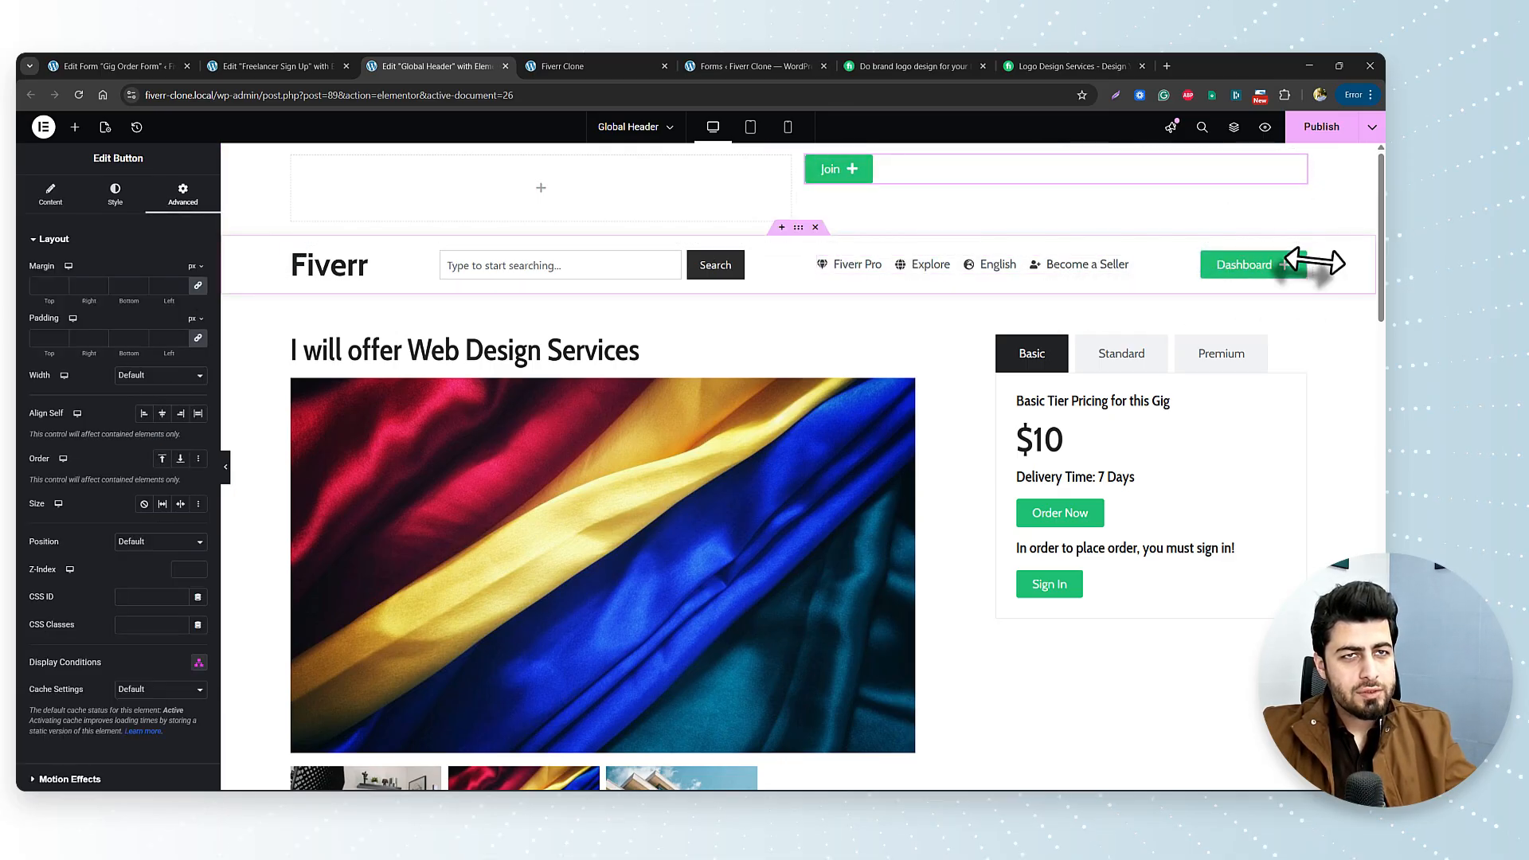
{"action": "left_click_drag", "start_coordinate": [1304, 279], "coordinate": [836, 188]}
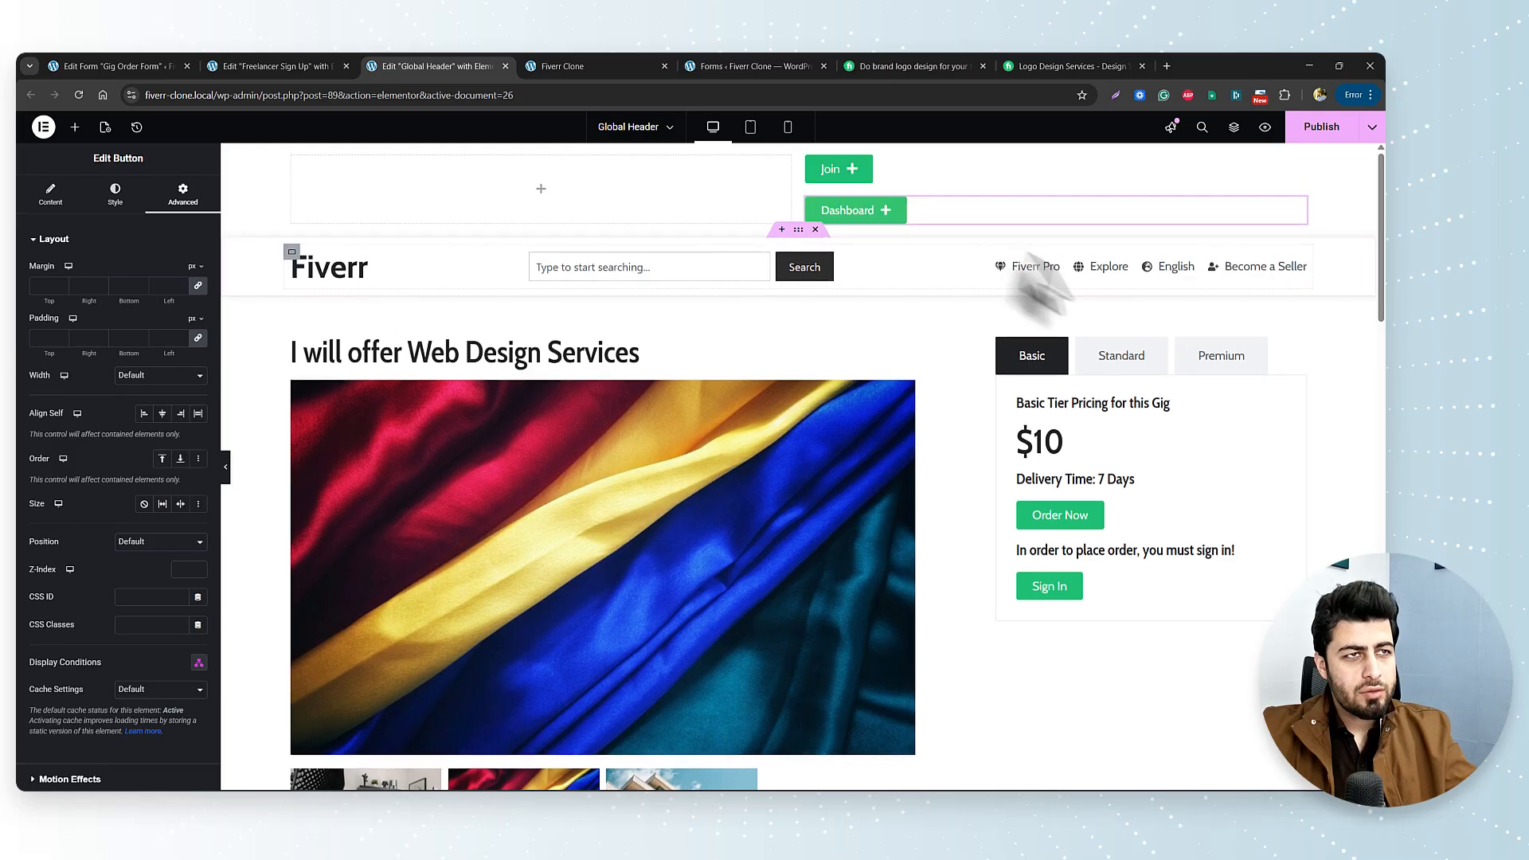
{"action": "left_click_drag", "start_coordinate": [1276, 279], "coordinate": [989, 232]}
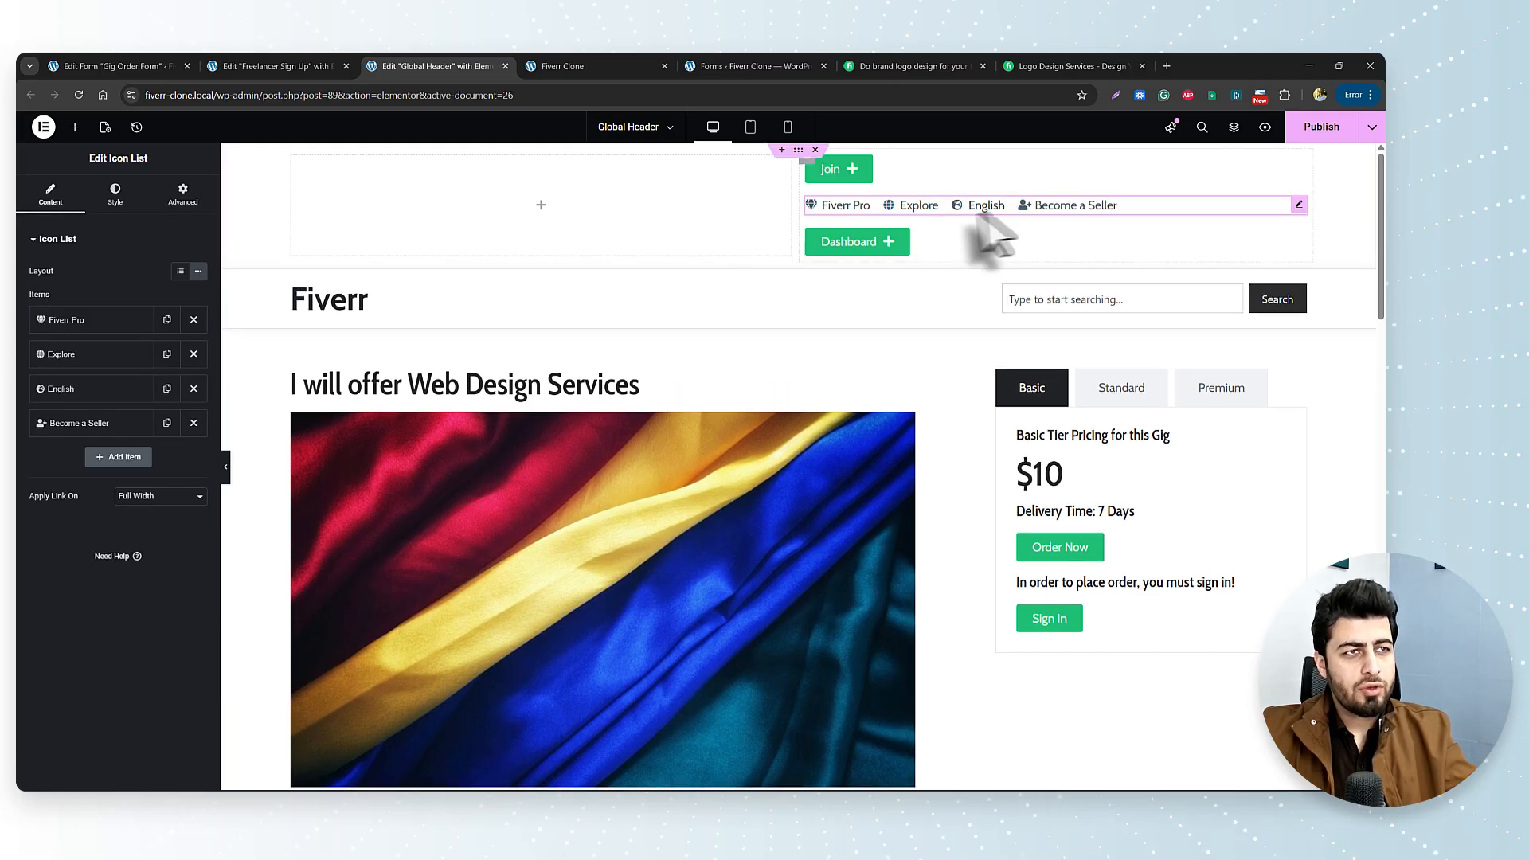
{"action": "left_click_drag", "start_coordinate": [1299, 301], "coordinate": [649, 339]}
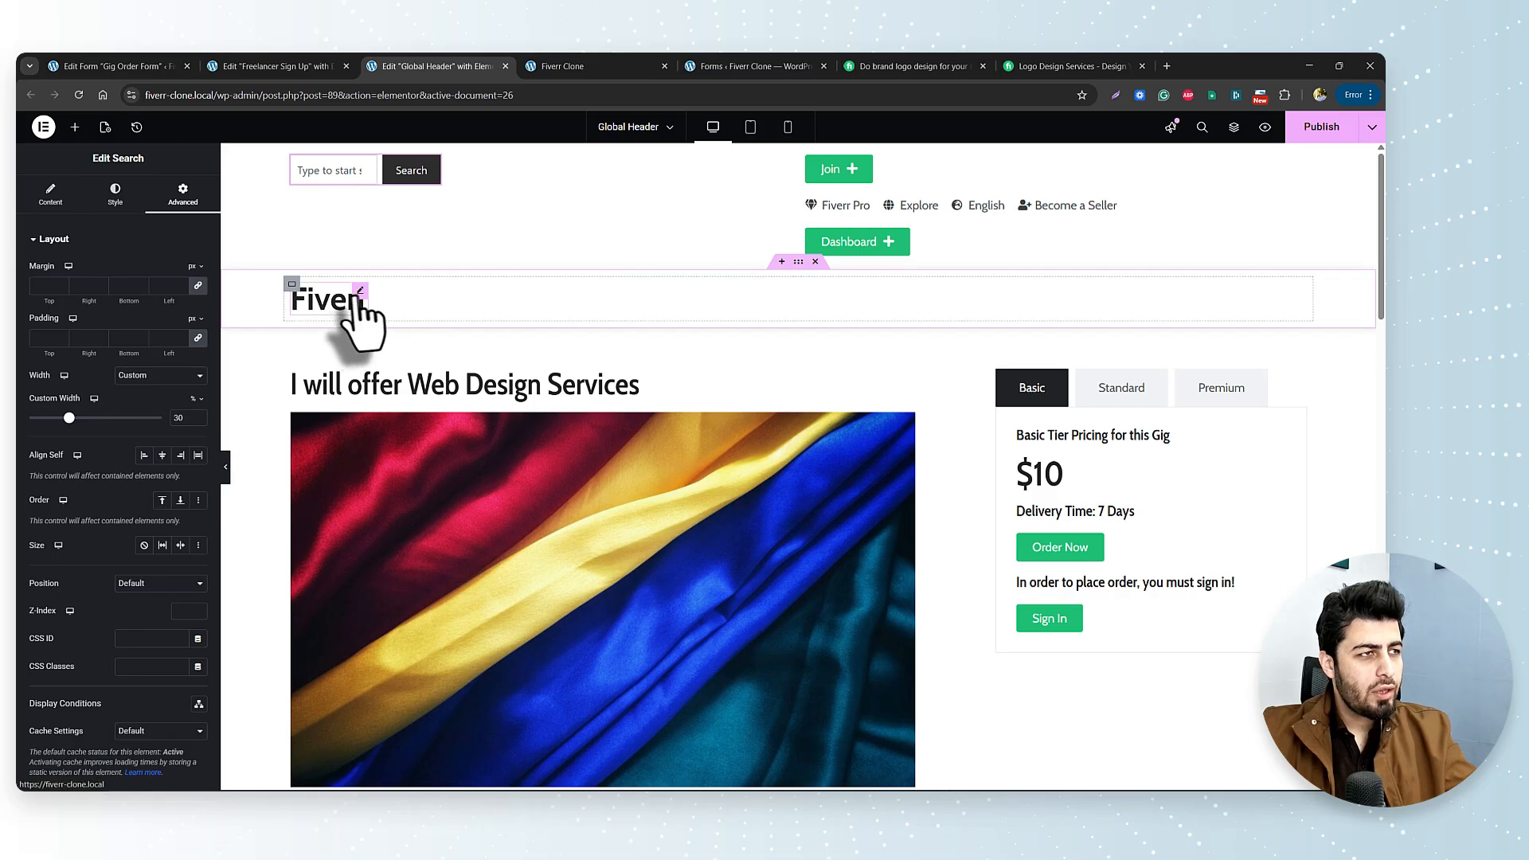
{"action": "left_click_drag", "start_coordinate": [358, 310], "coordinate": [341, 232]}
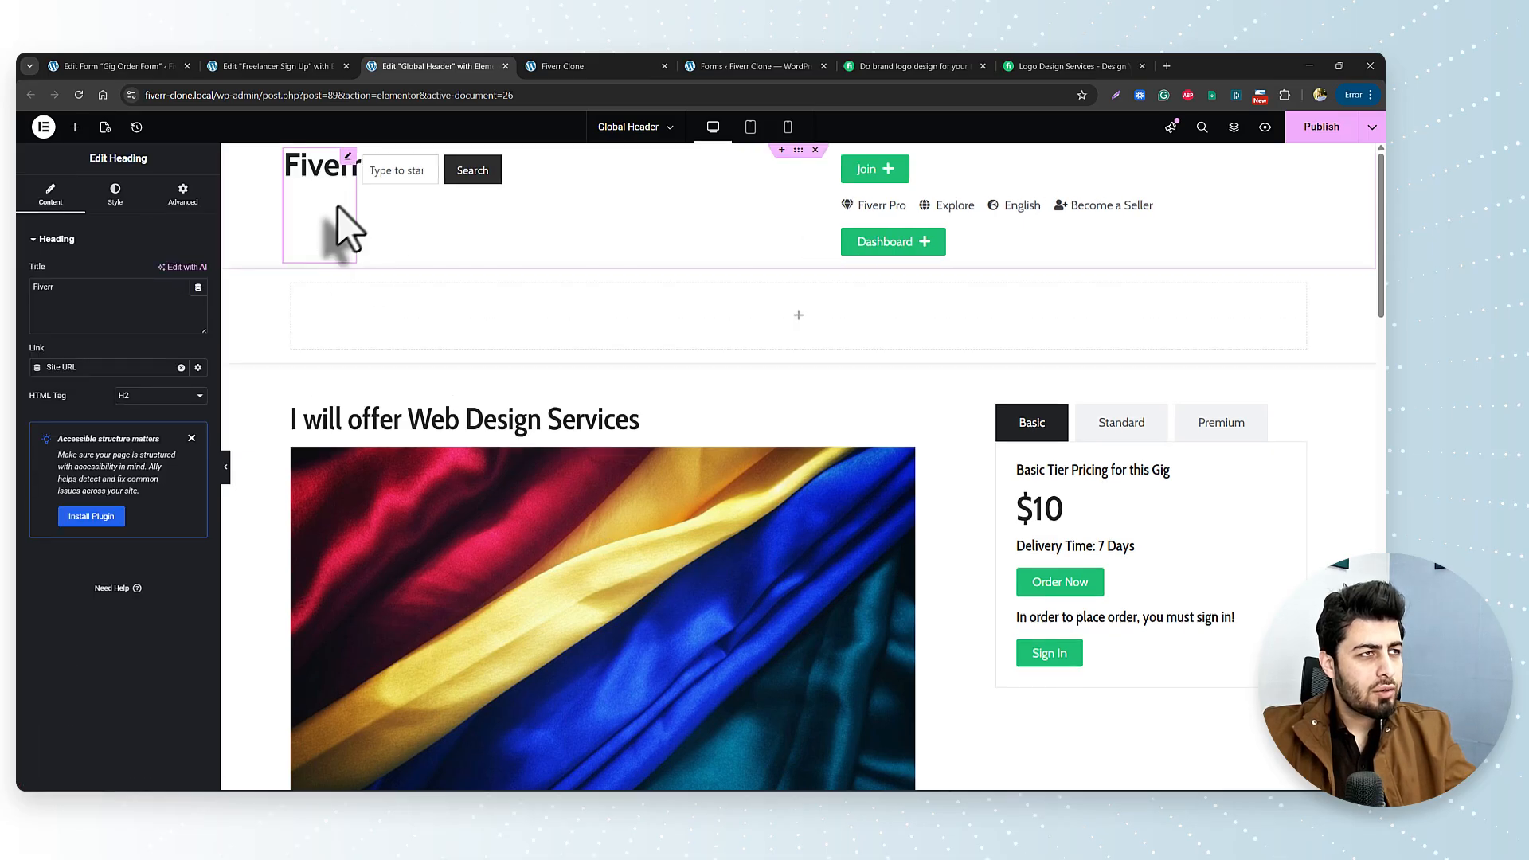
Set the search width (50/60) and lay the Fiverr logo and search in a vertically centred row.
{"action": "left_click", "coordinate": [495, 164]}
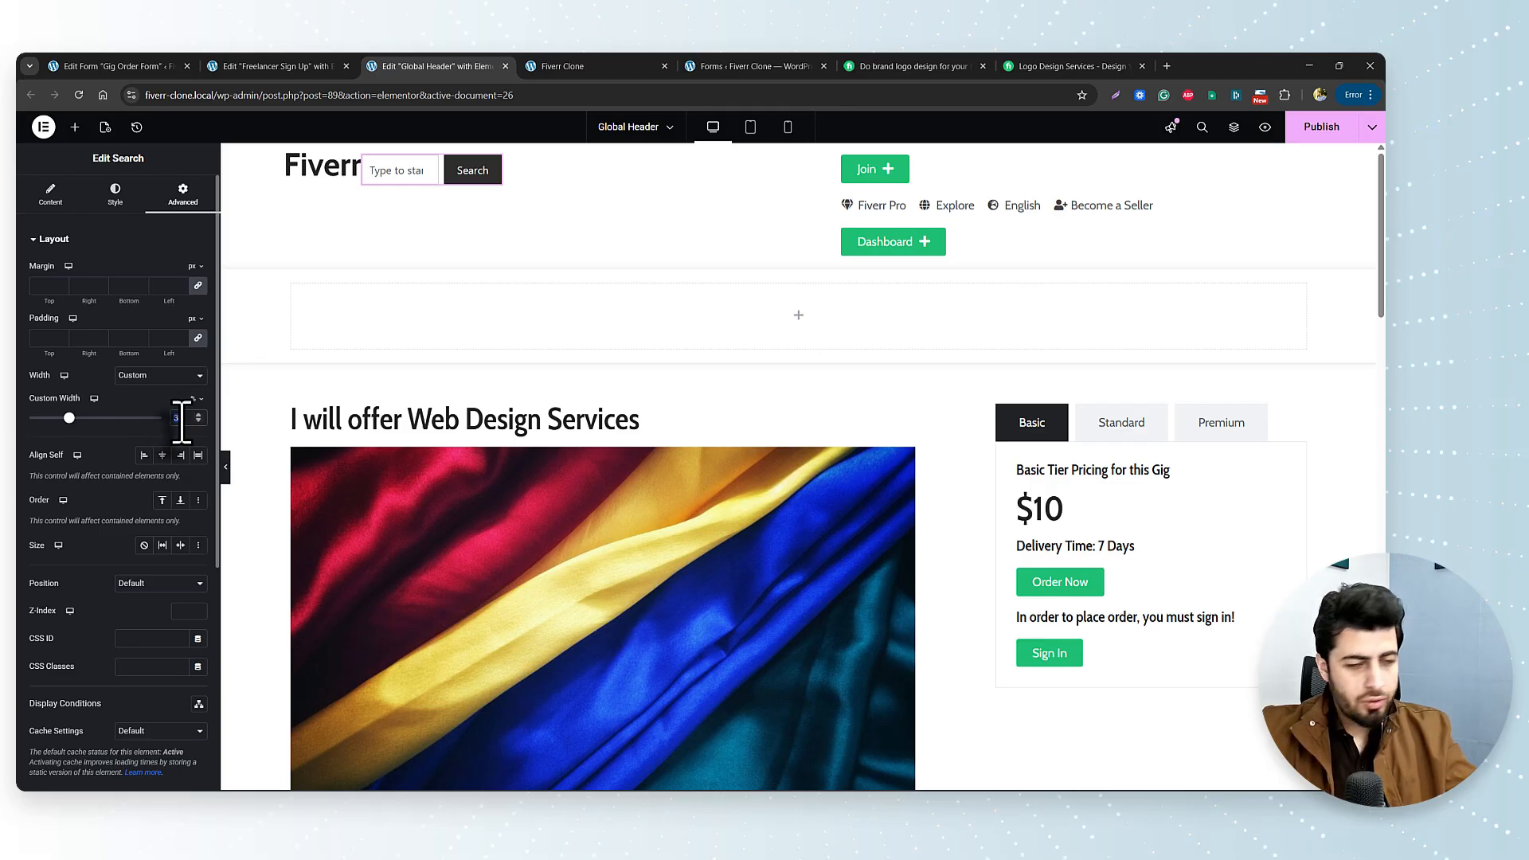
{"action": "type", "text": "5"}
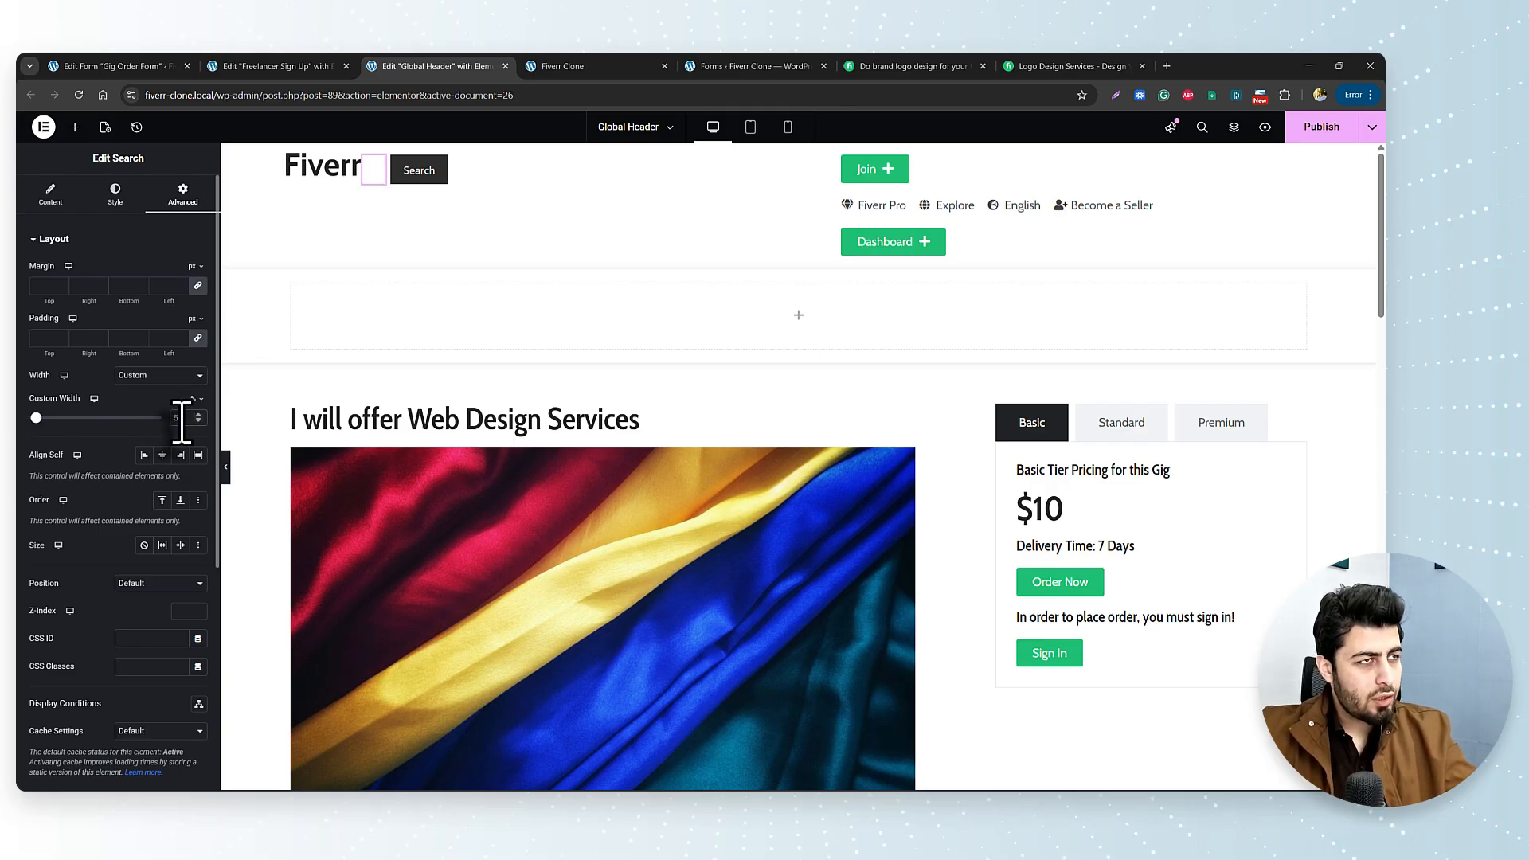
{"action": "type", "text": "0"}
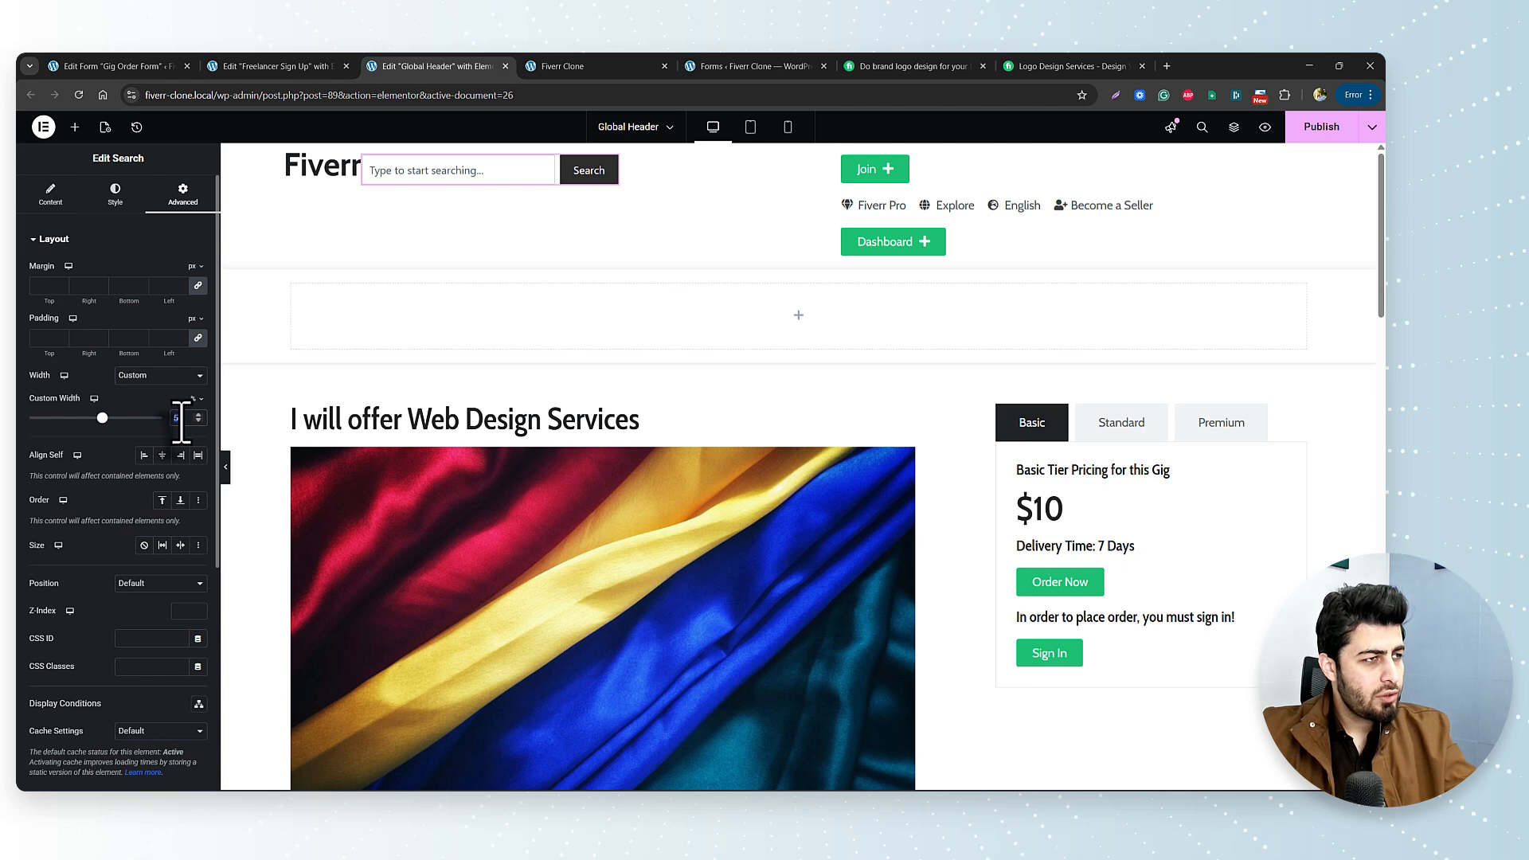
{"action": "type", "text": "60"}
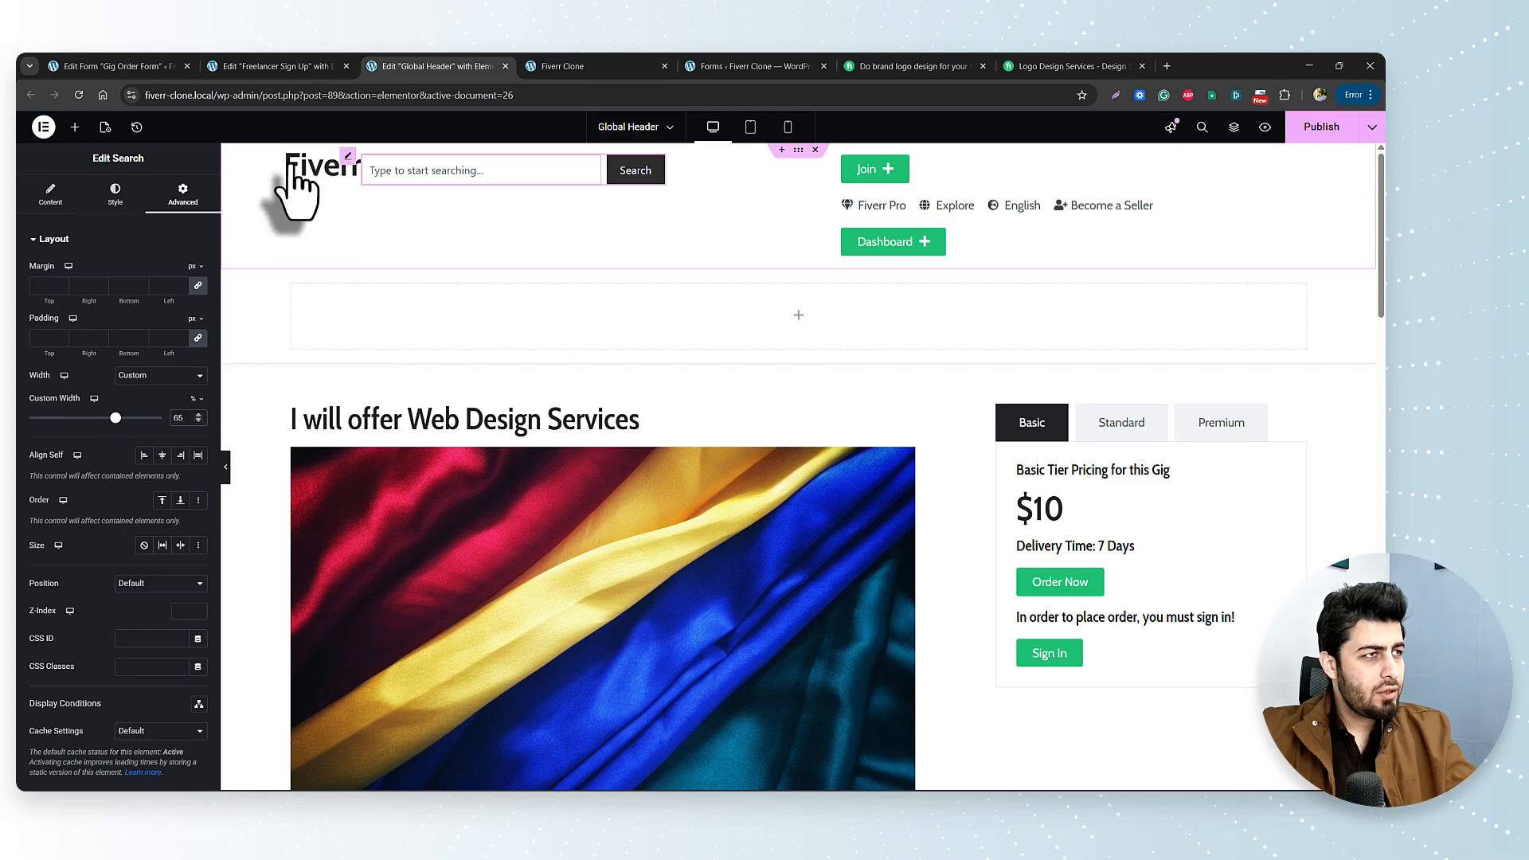
{"action": "left_click", "coordinate": [794, 161]}
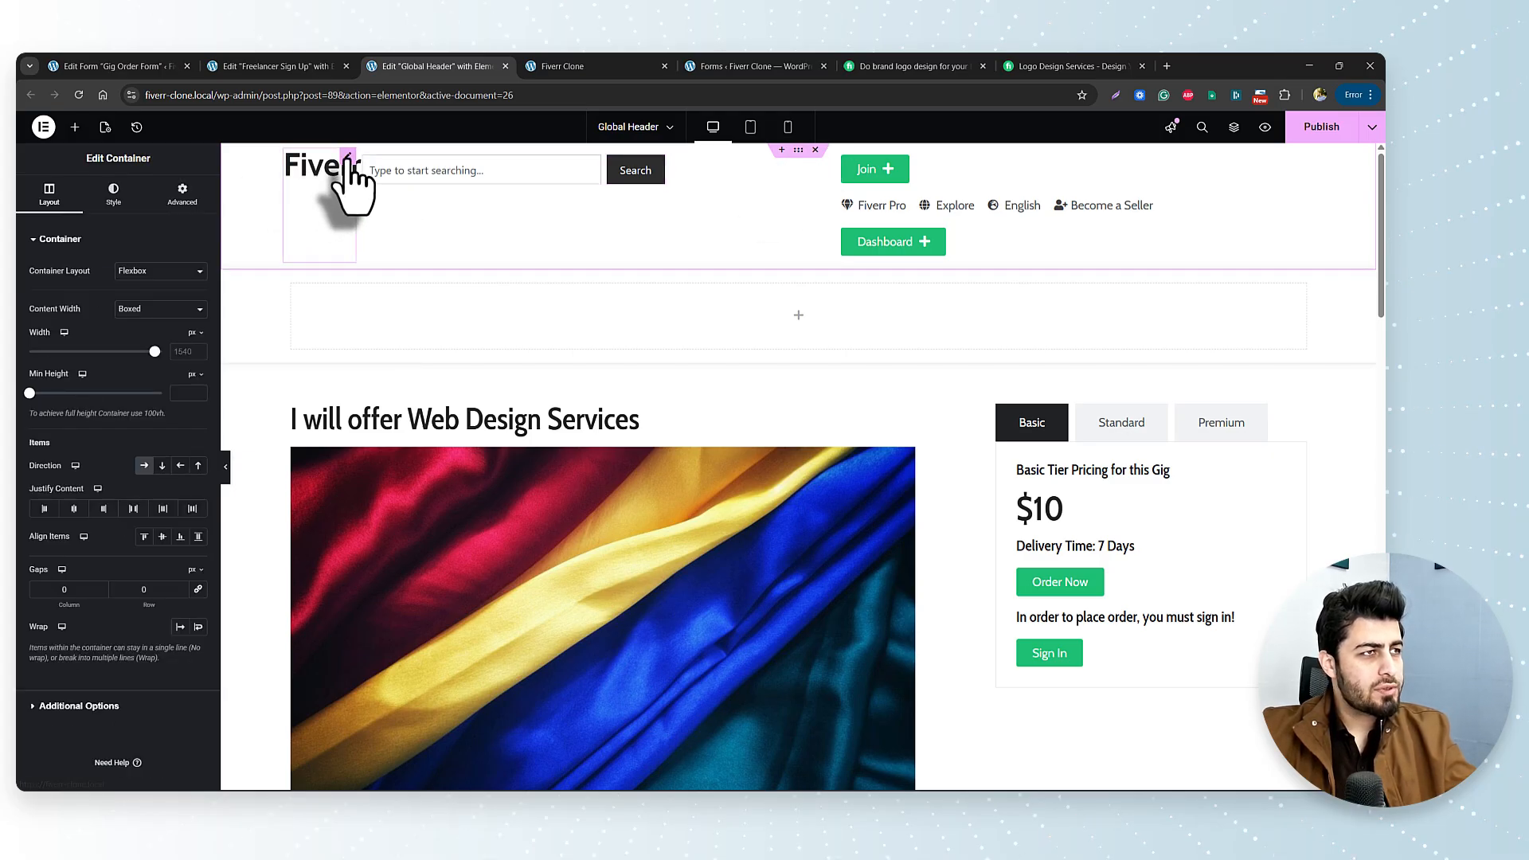
{"action": "left_click_drag", "start_coordinate": [350, 187], "coordinate": [409, 213]}
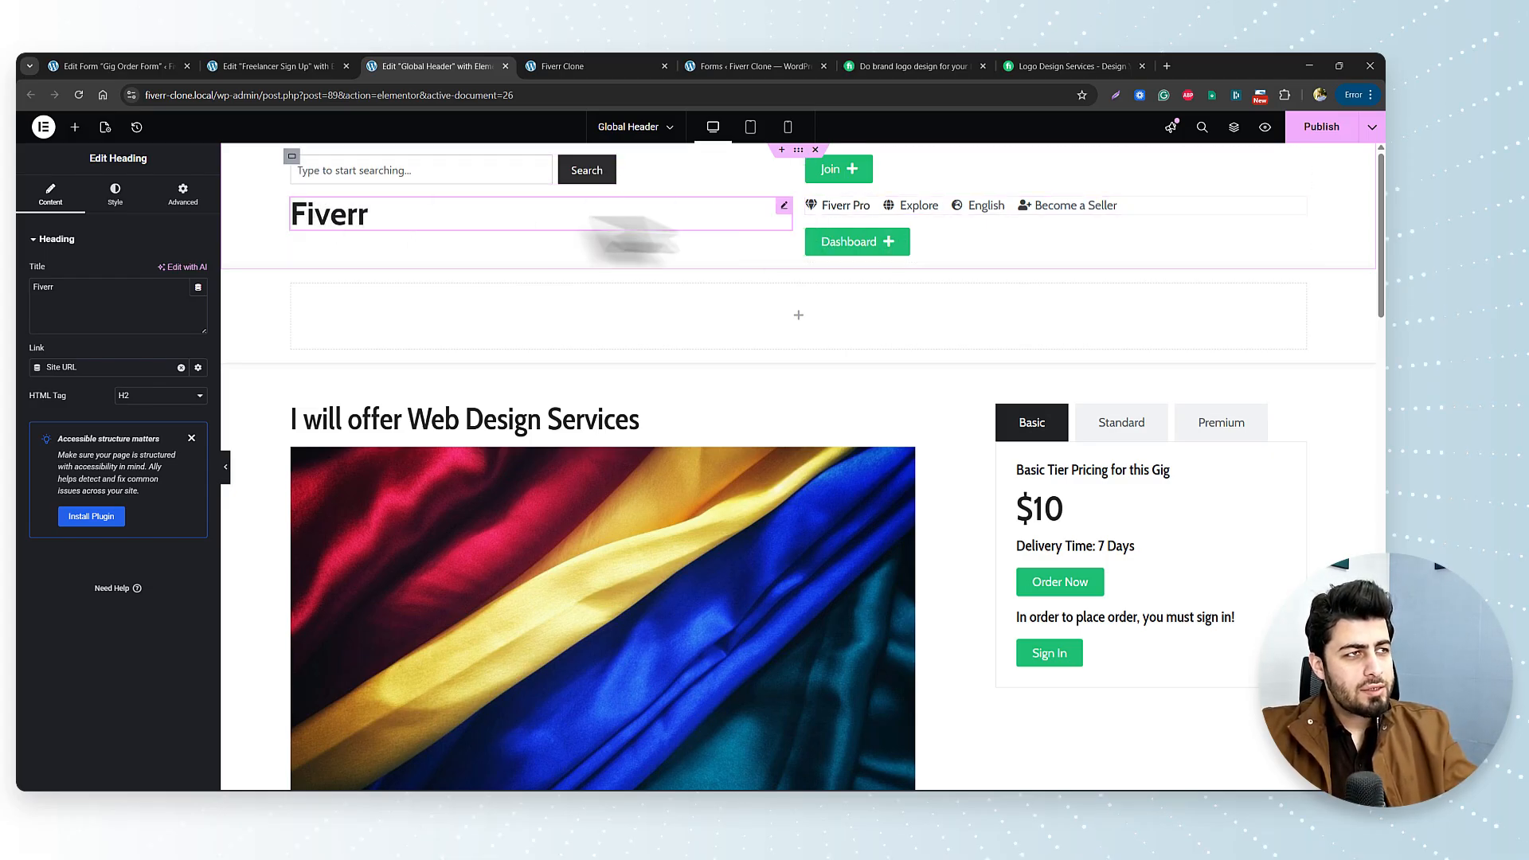
{"action": "left_click", "coordinate": [293, 157]}
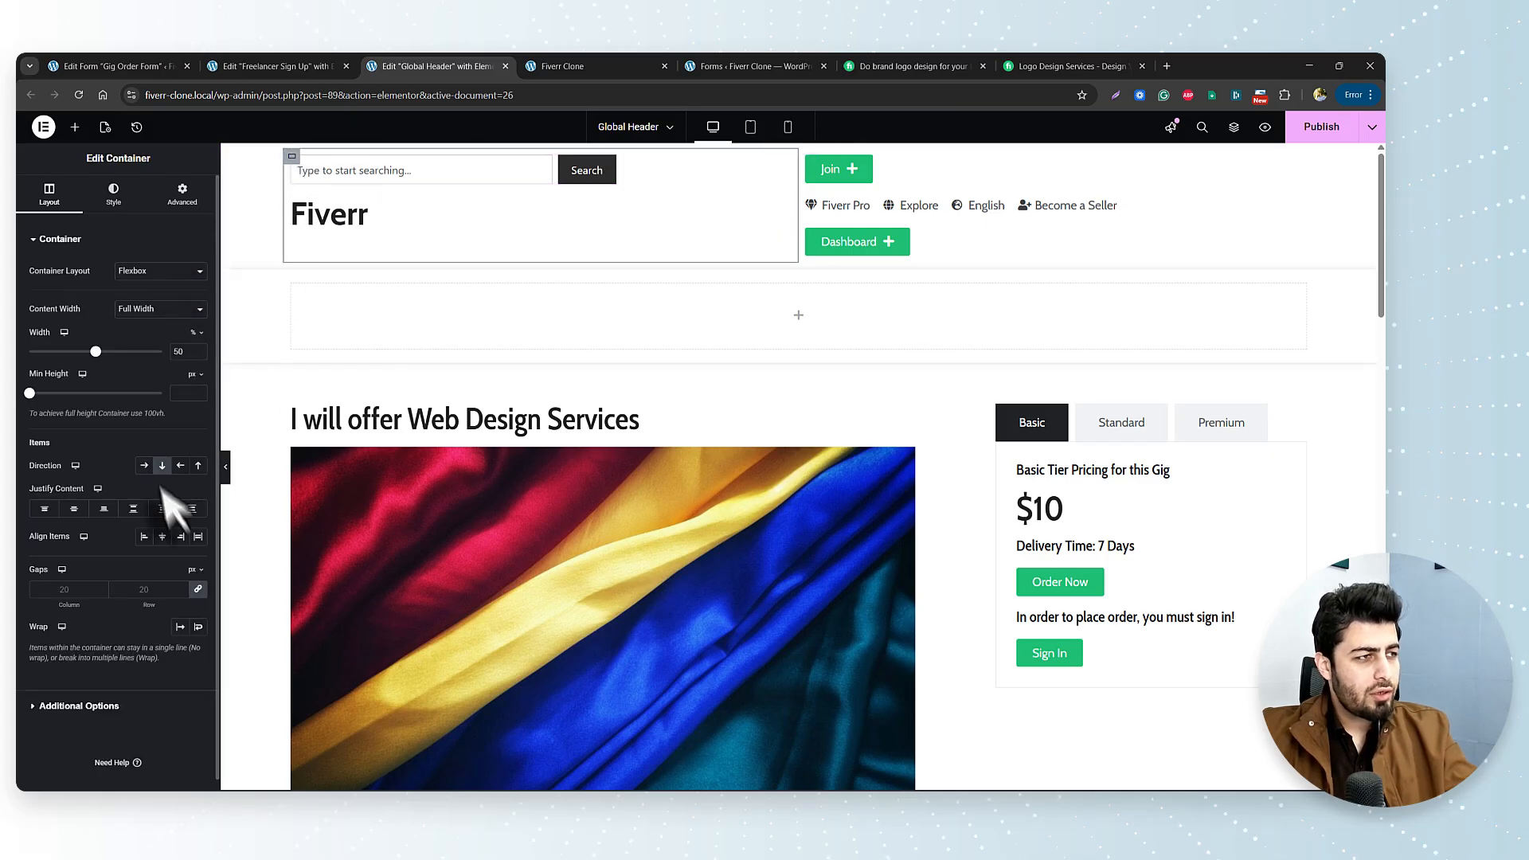
{"action": "left_click", "coordinate": [144, 465]}
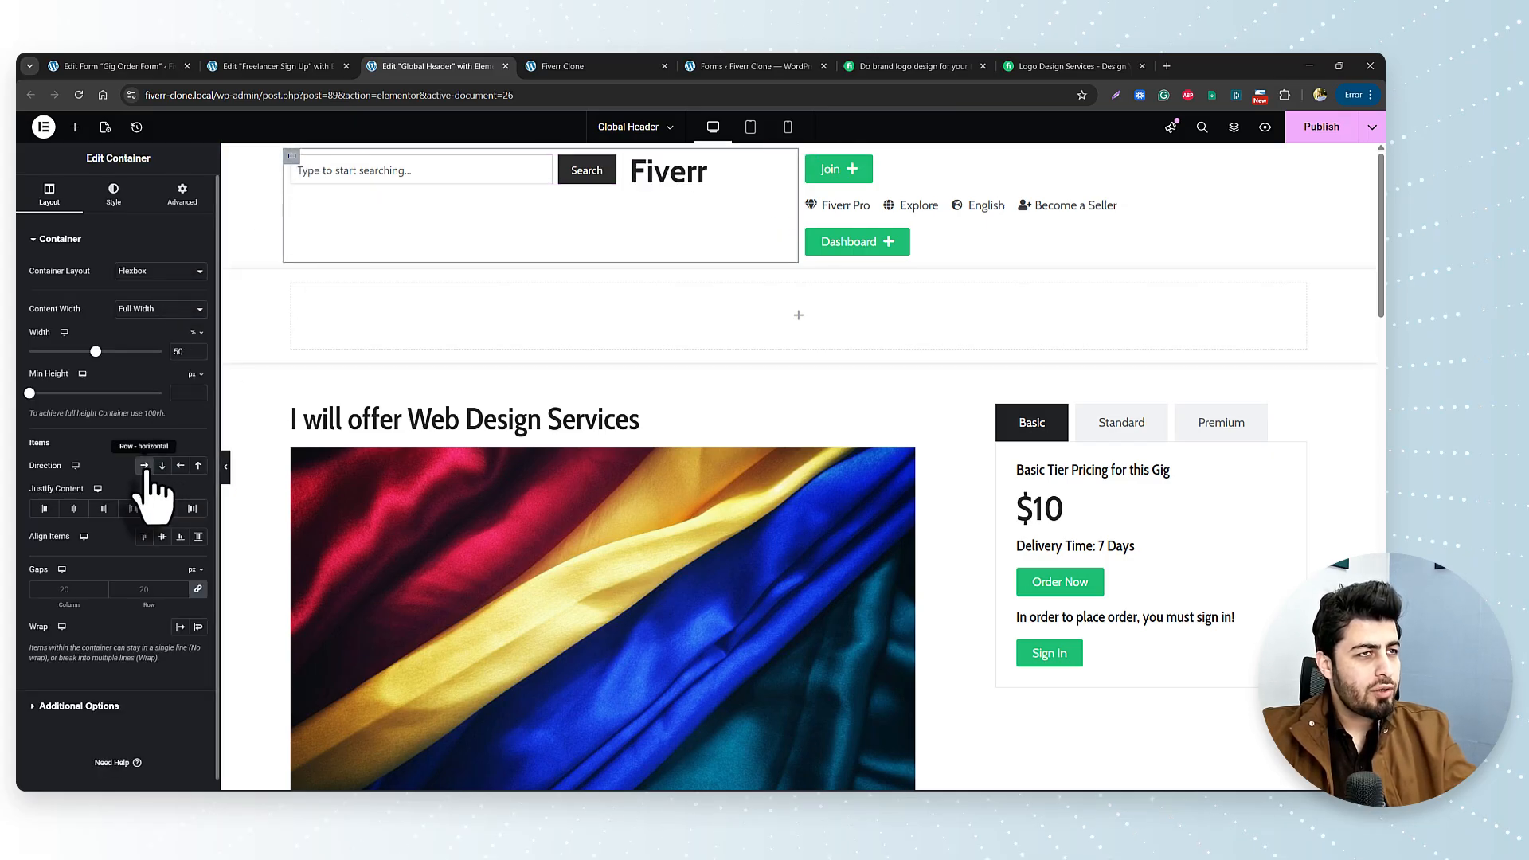
{"action": "left_click_drag", "start_coordinate": [698, 179], "coordinate": [386, 209]}
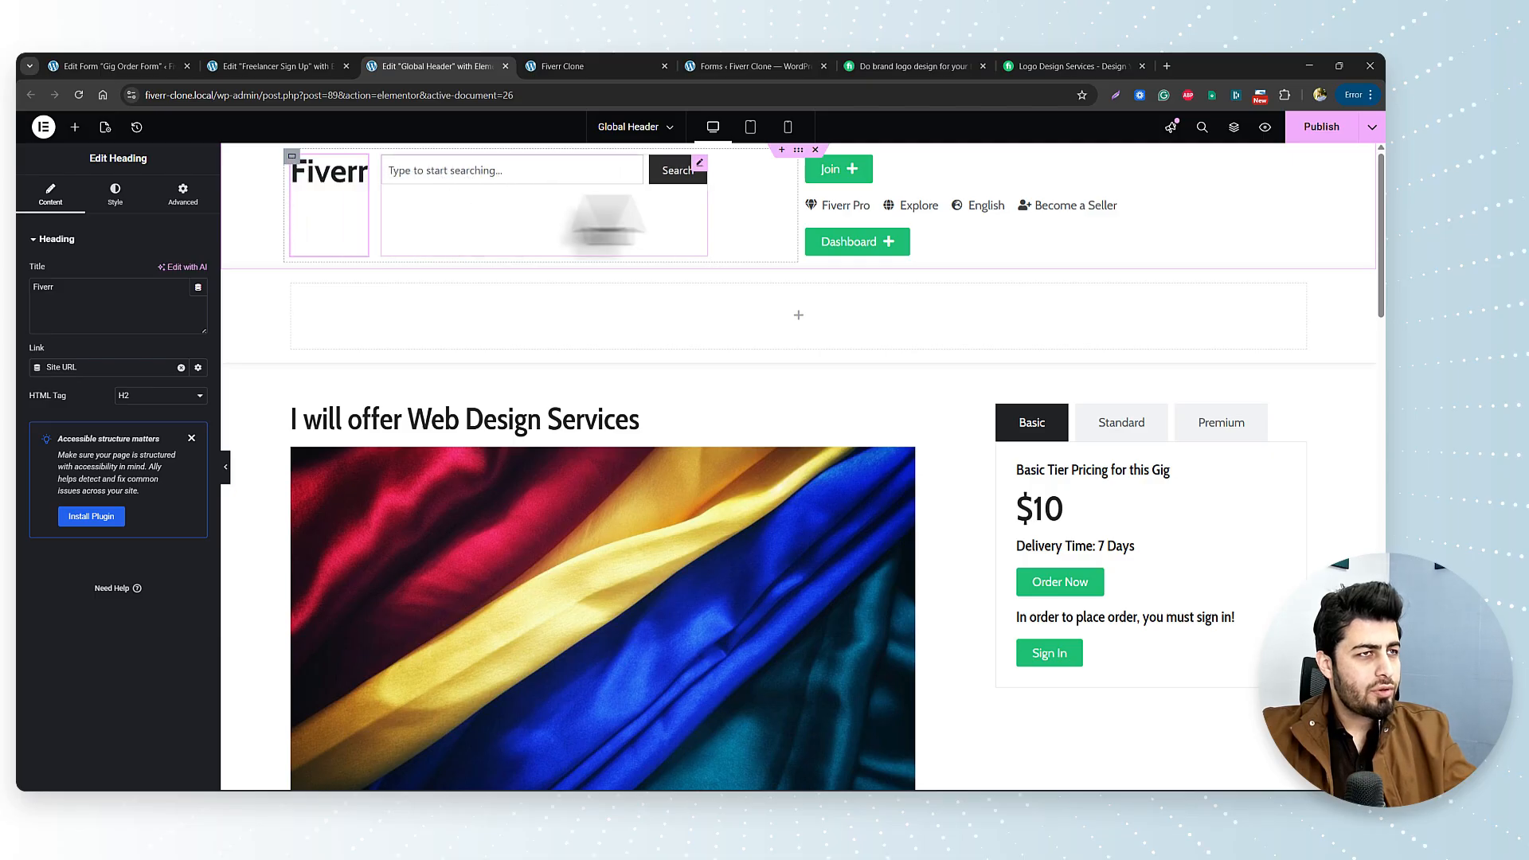
{"action": "left_click", "coordinate": [291, 157]}
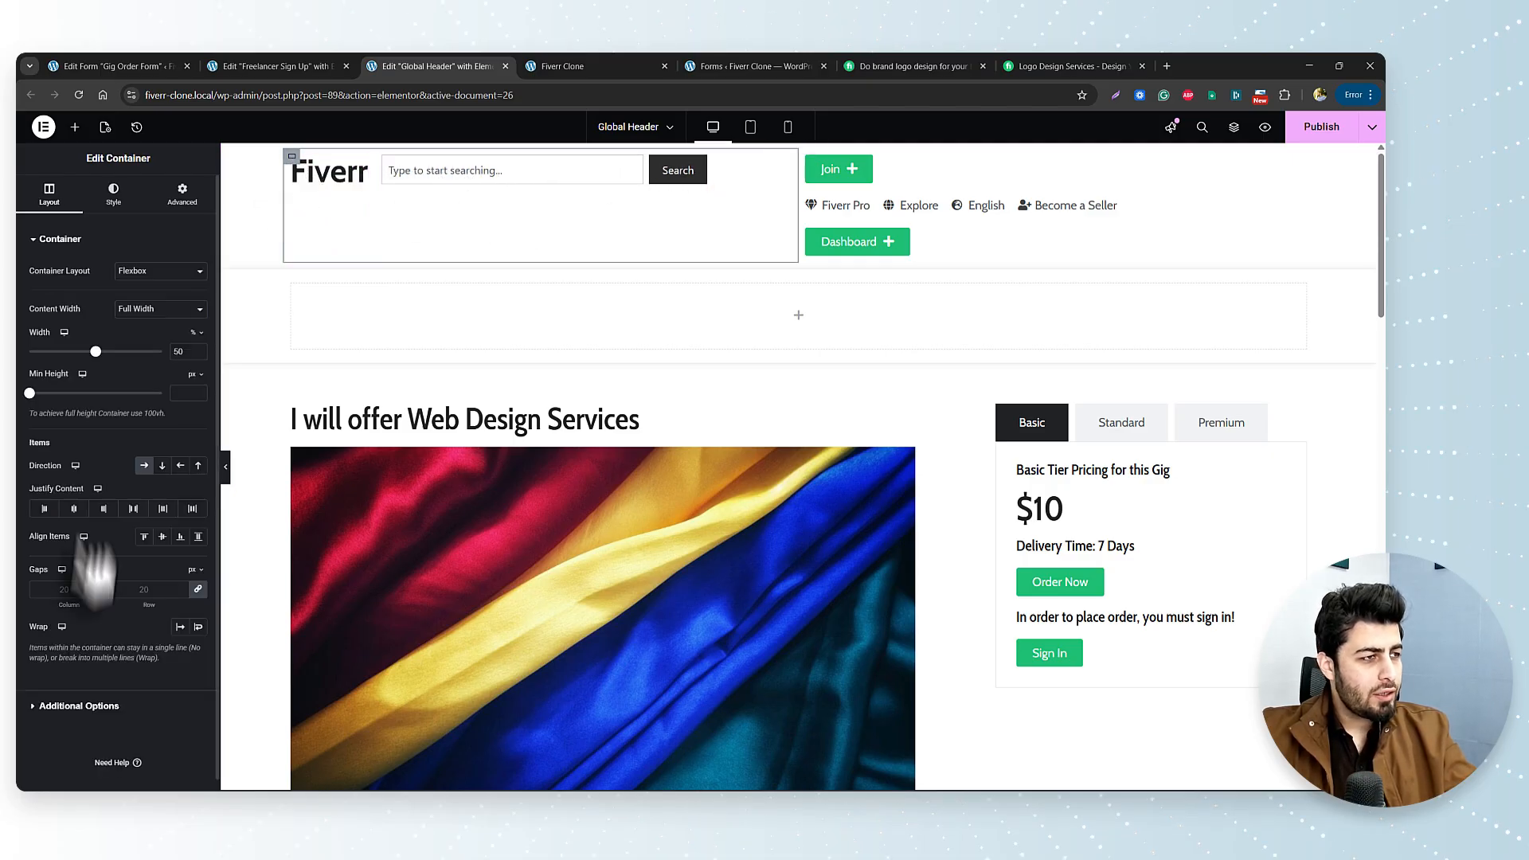
{"action": "left_click", "coordinate": [162, 538]}
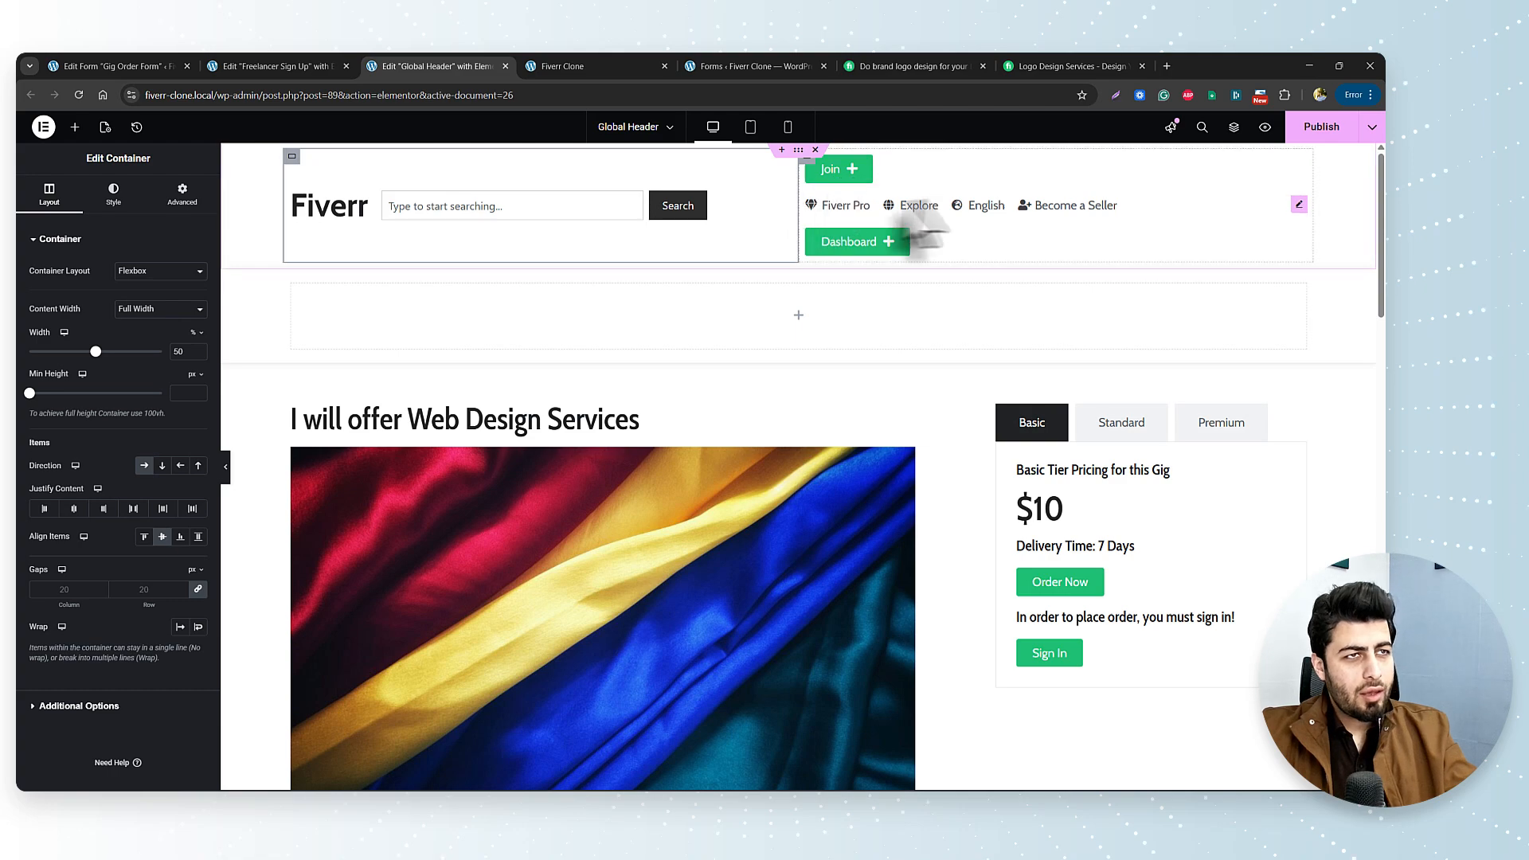
Put links, Dashboard and Join in a row with Join last, and delete the old container.
{"action": "left_click", "coordinate": [809, 162]}
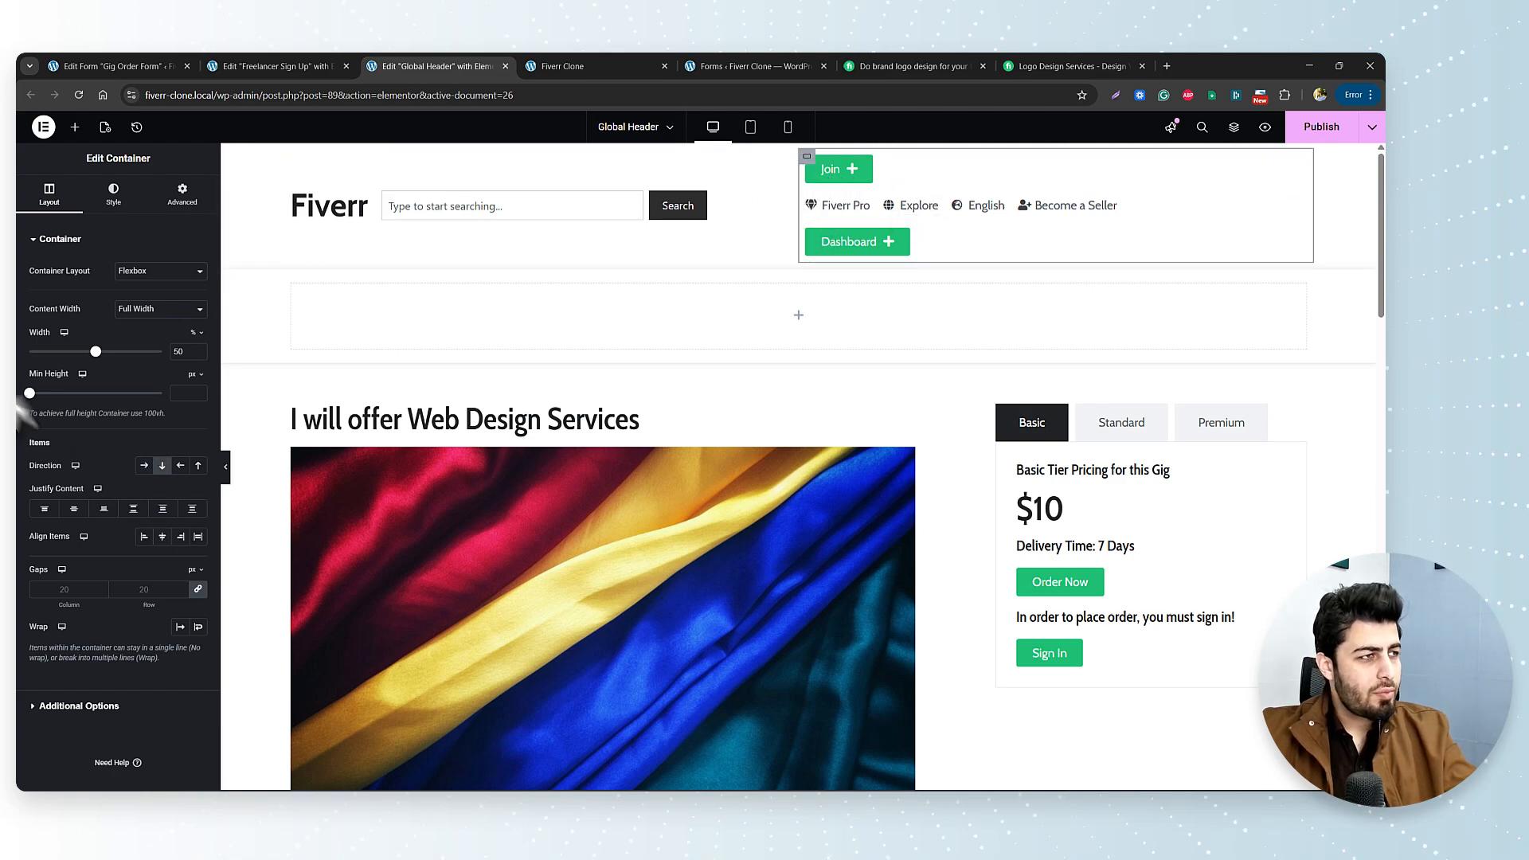
{"action": "left_click", "coordinate": [144, 465]}
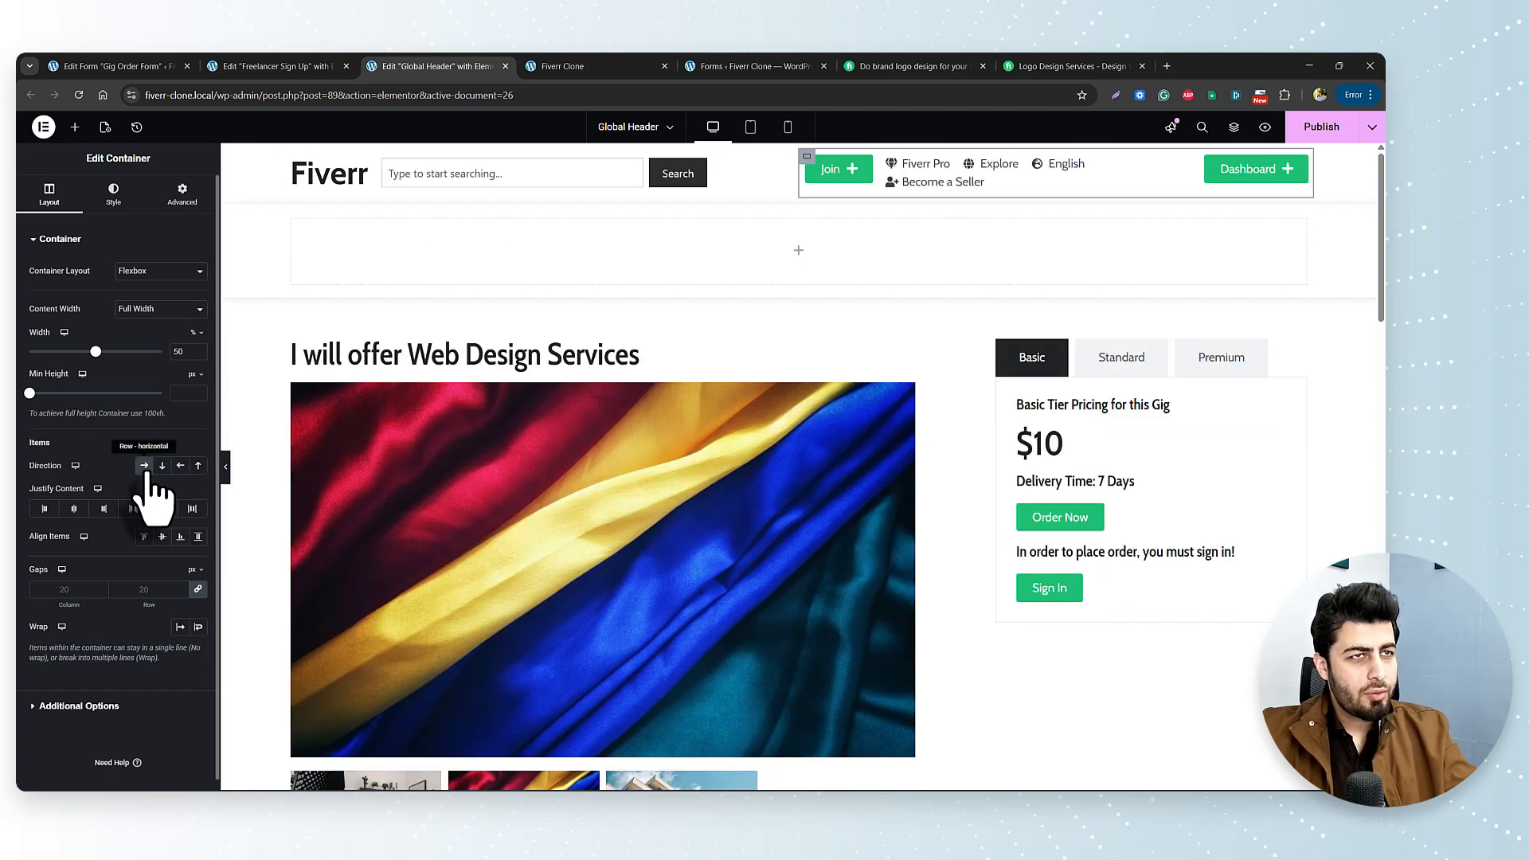
{"action": "left_click_drag", "start_coordinate": [848, 171], "coordinate": [1226, 199]}
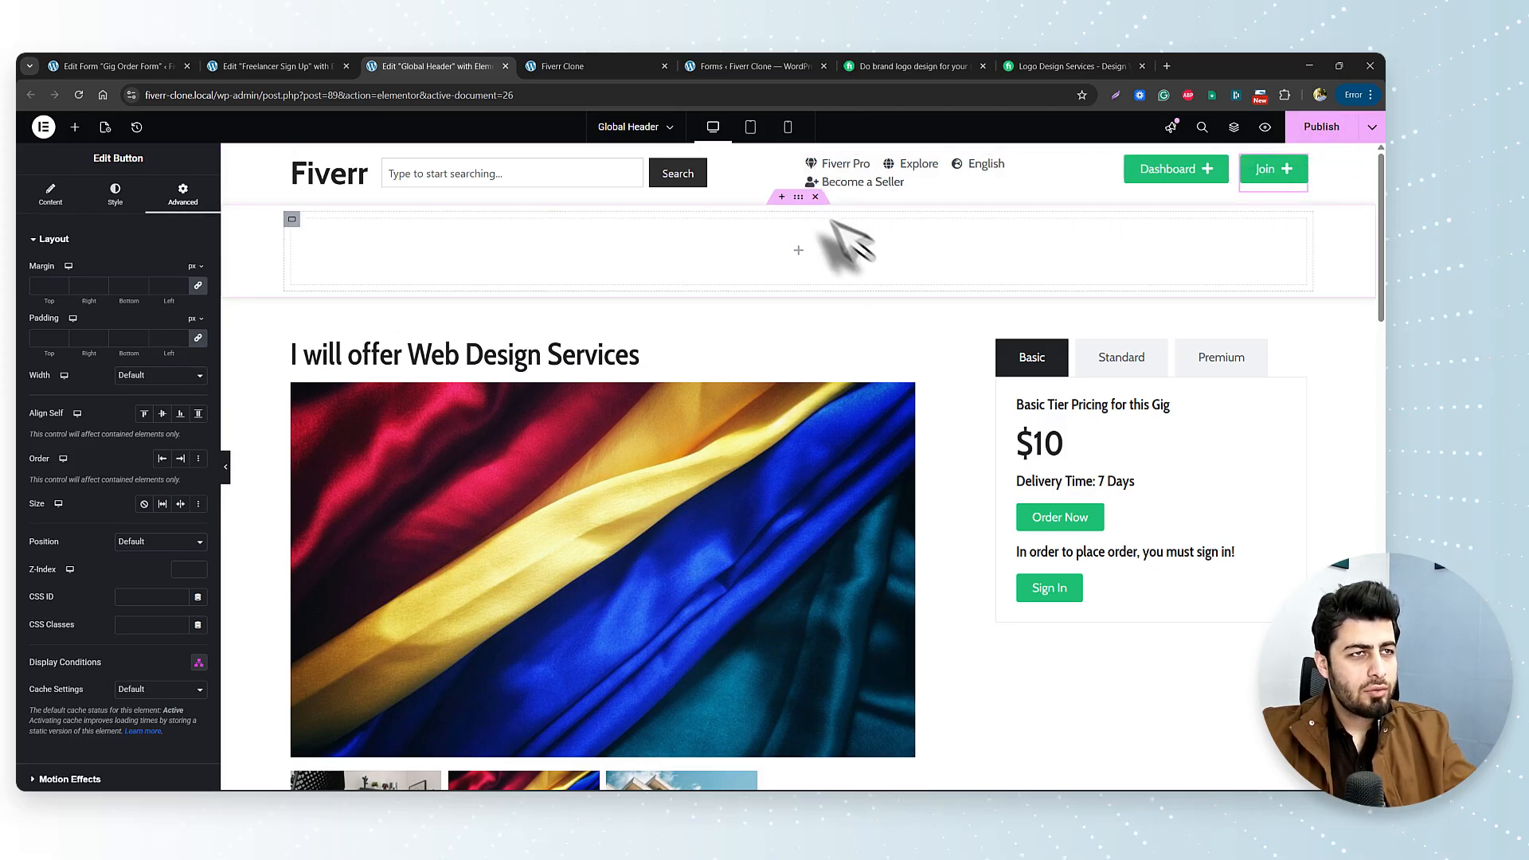
{"action": "left_click", "coordinate": [812, 198]}
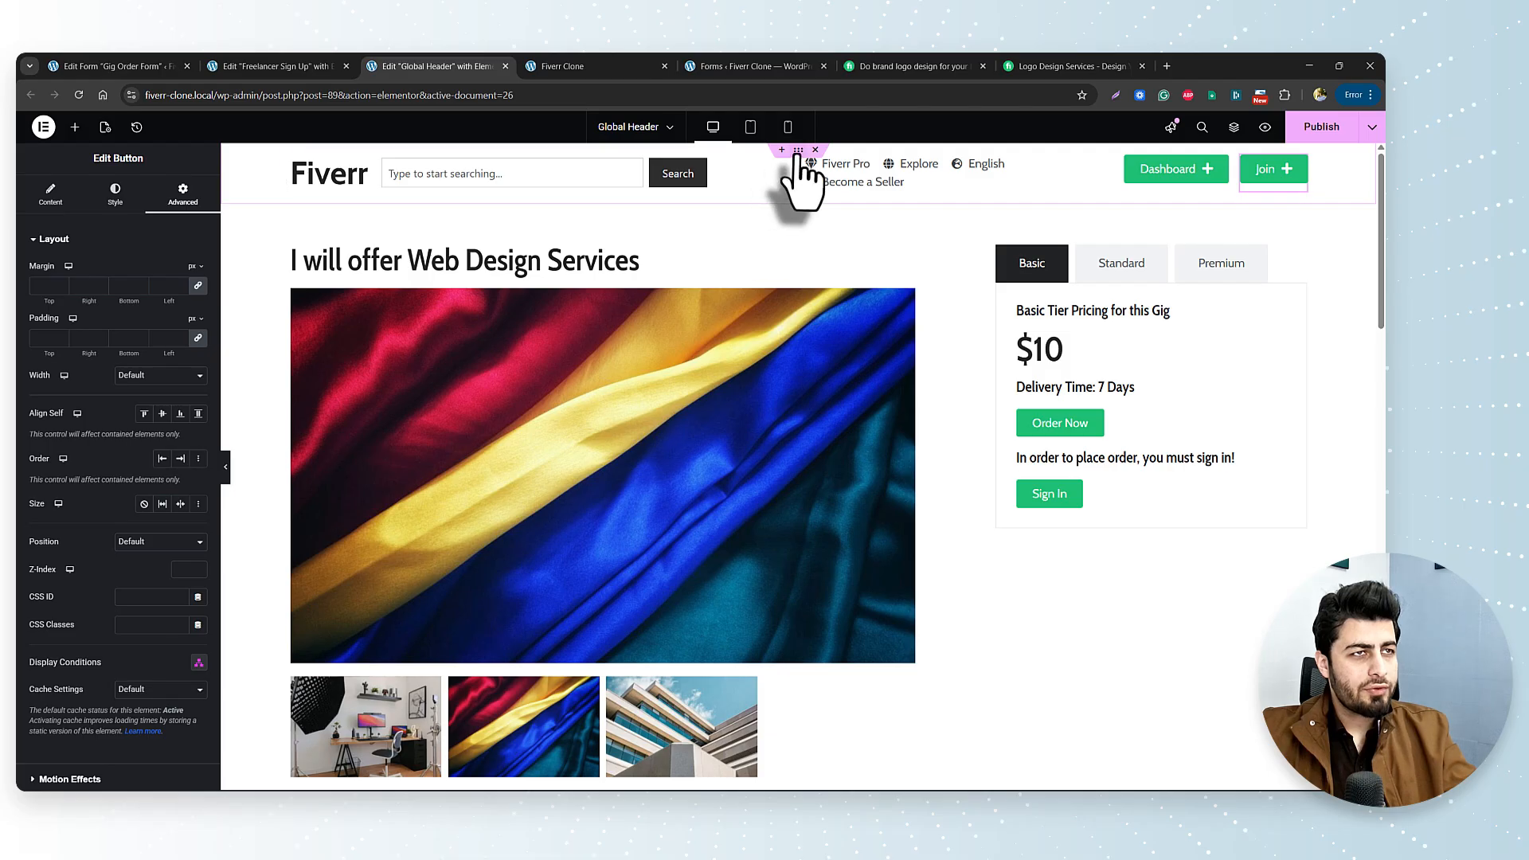
Give the header container a solid 1 px bottom border in the Border Color global colour.
{"action": "left_click", "coordinate": [790, 179]}
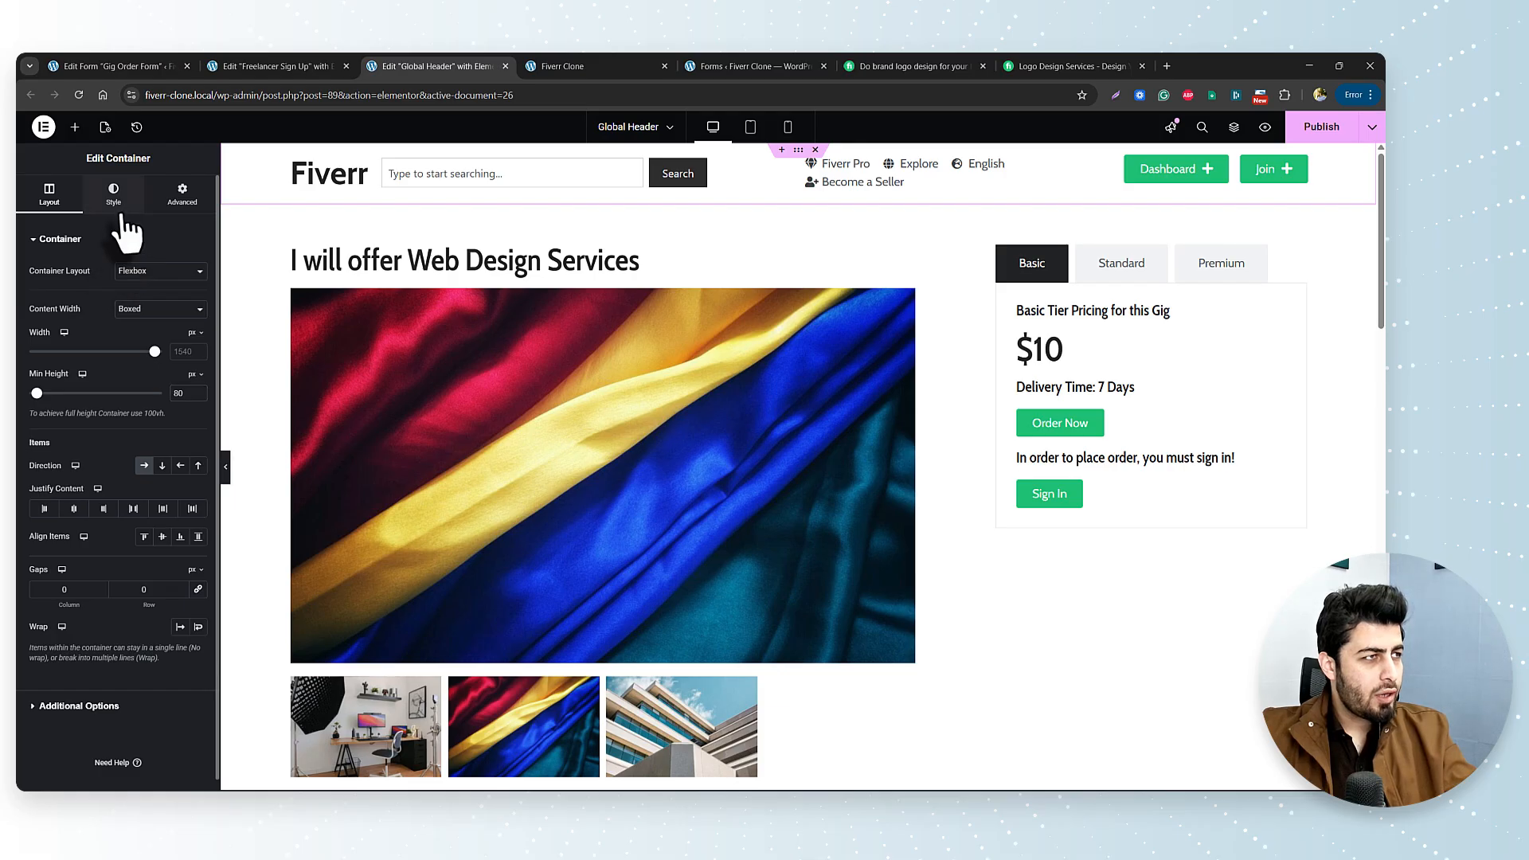
{"action": "left_click", "coordinate": [114, 203]}
{"action": "left_click", "coordinate": [112, 384]}
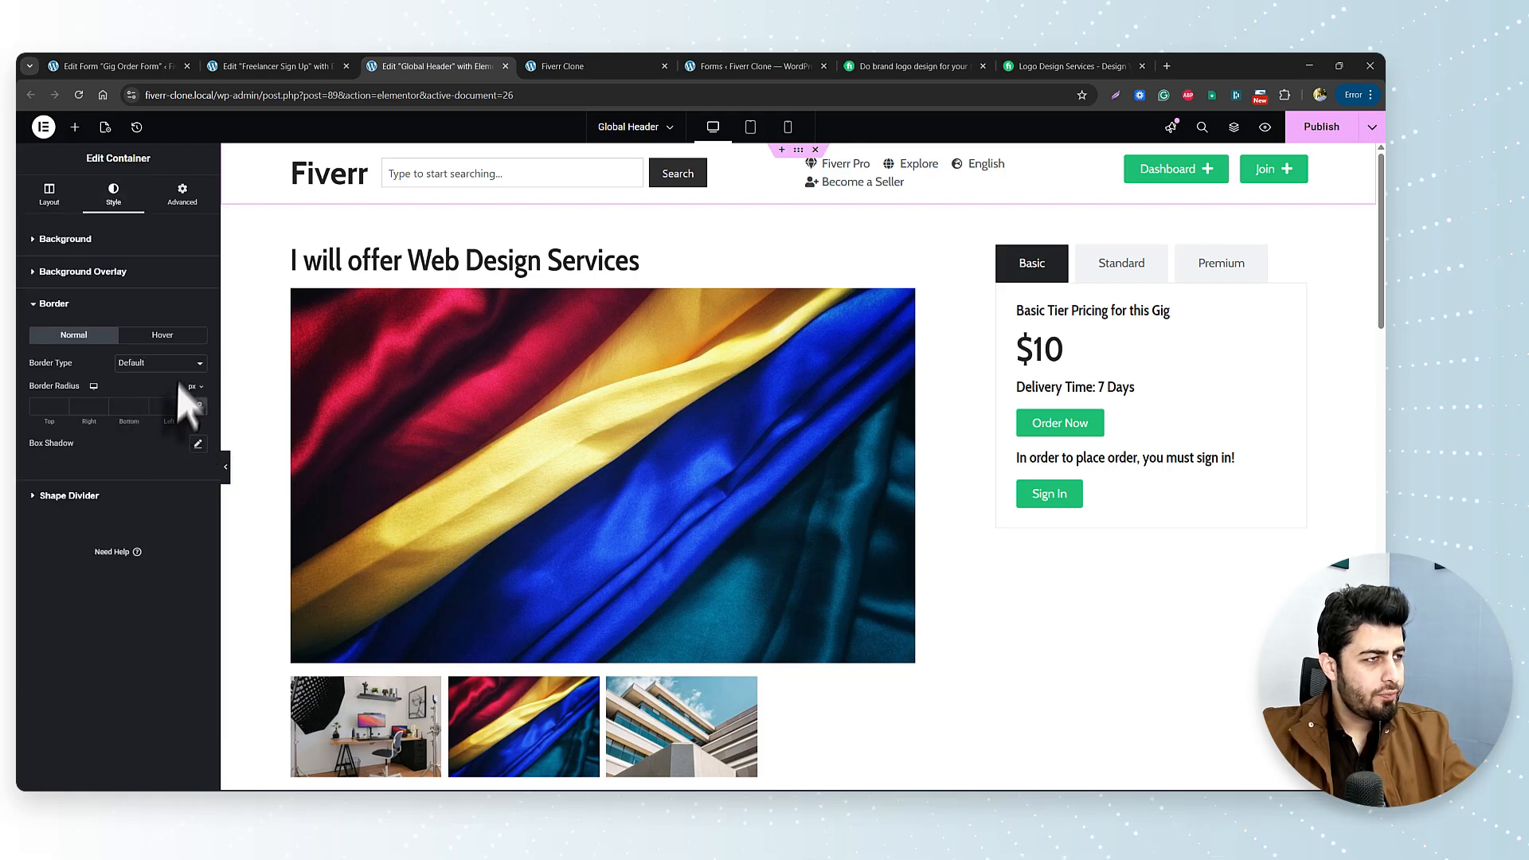
{"action": "left_click", "coordinate": [185, 364]}
{"action": "left_click", "coordinate": [160, 412]}
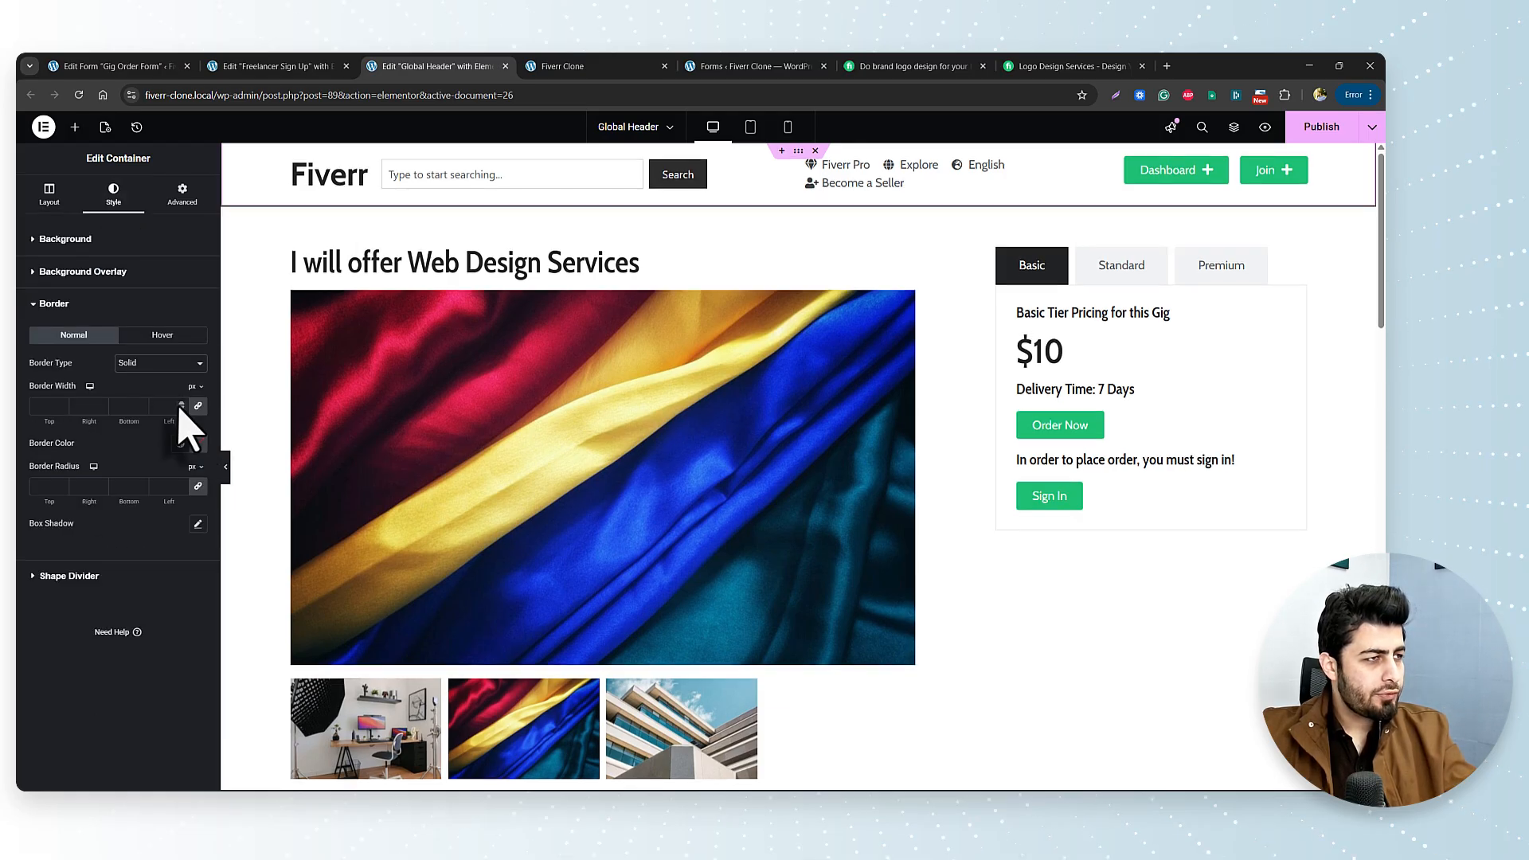
{"action": "left_click", "coordinate": [182, 410]}
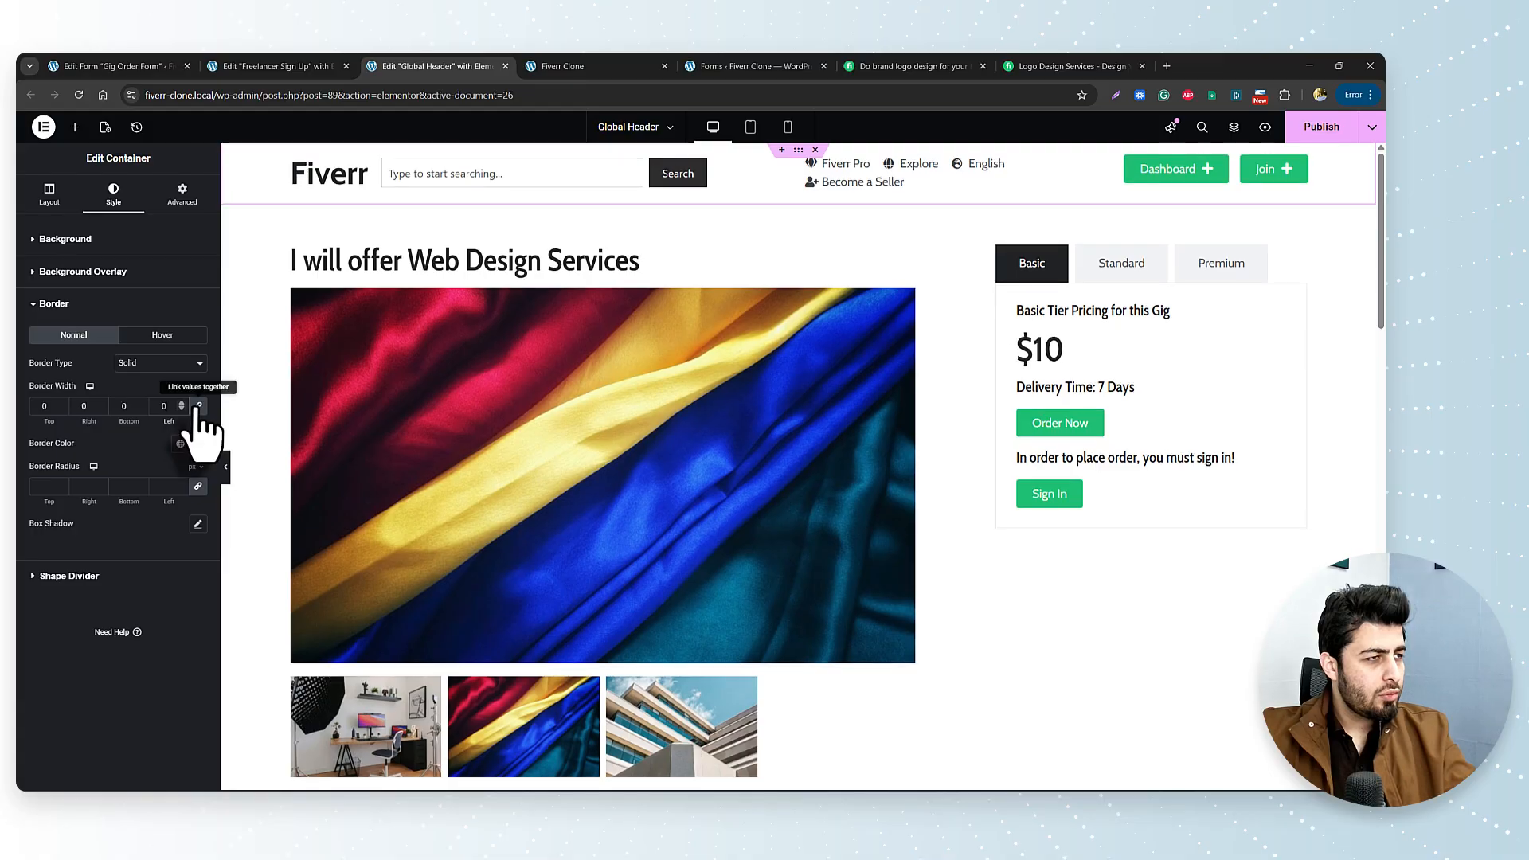
{"action": "left_click", "coordinate": [197, 406]}
{"action": "left_click", "coordinate": [142, 403]}
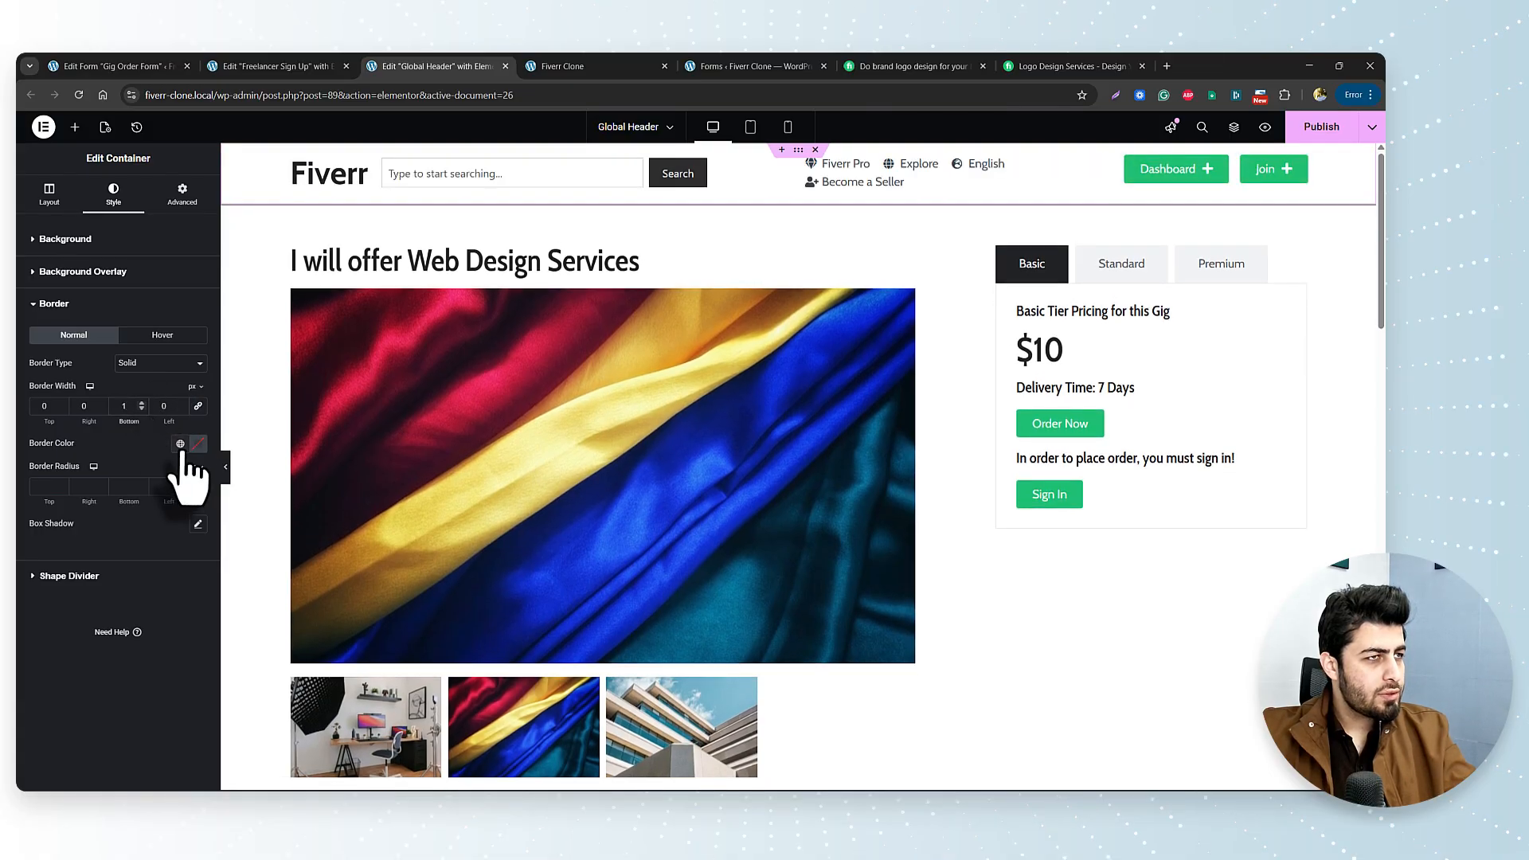
{"action": "left_click", "coordinate": [180, 443]}
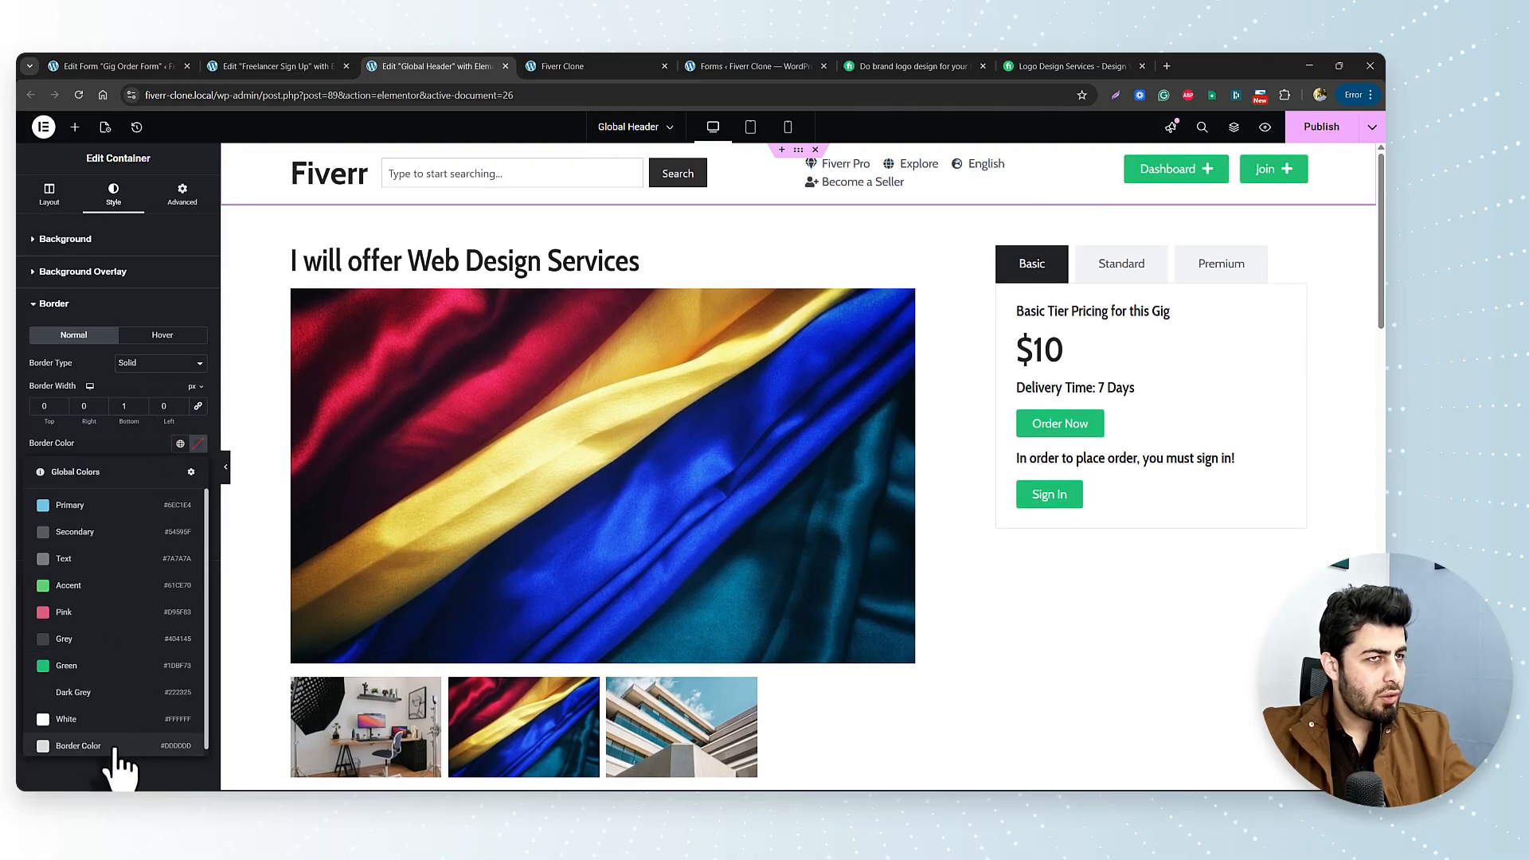
{"action": "left_click", "coordinate": [78, 745]}
Soften the header's box shadow to 20 blur with a faint, transparent colour, then publish.
{"action": "left_click", "coordinate": [199, 524]}
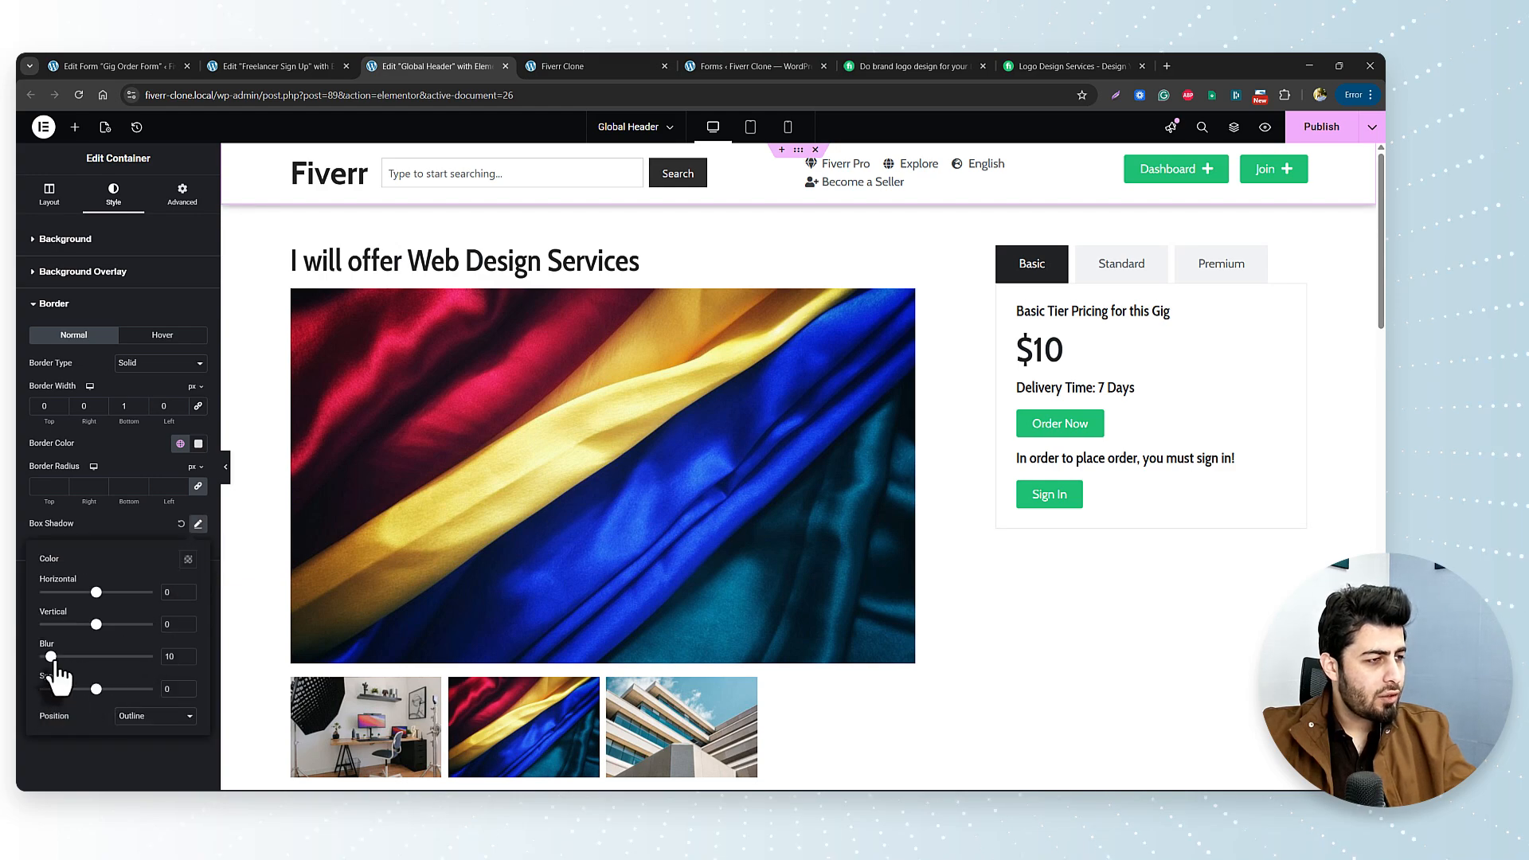
{"action": "left_click_drag", "start_coordinate": [54, 664], "coordinate": [67, 670]}
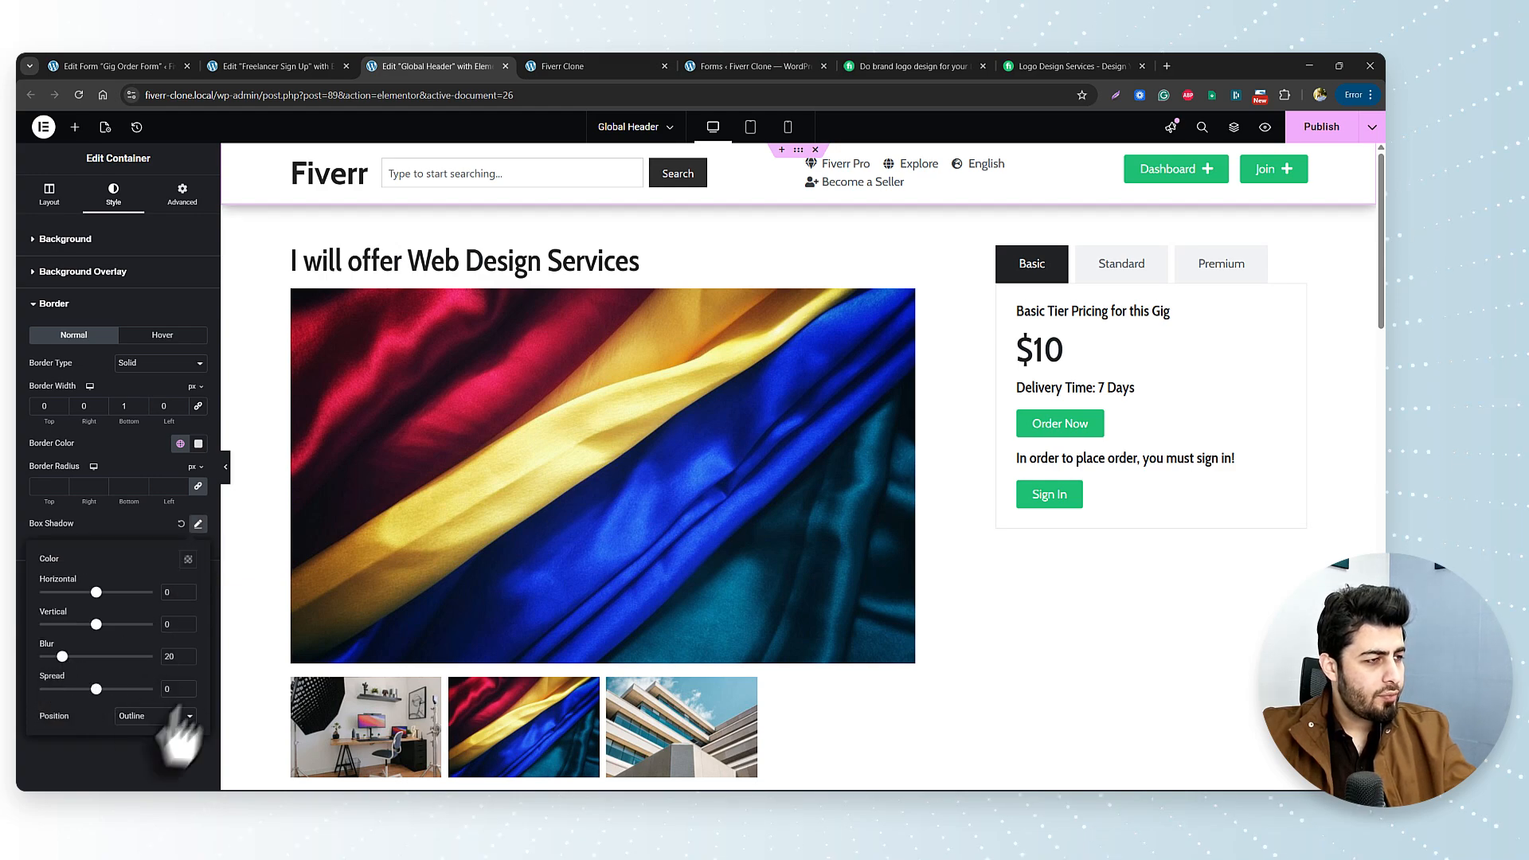
{"action": "left_click", "coordinate": [188, 558]}
{"action": "triple_click", "coordinate": [142, 750]}
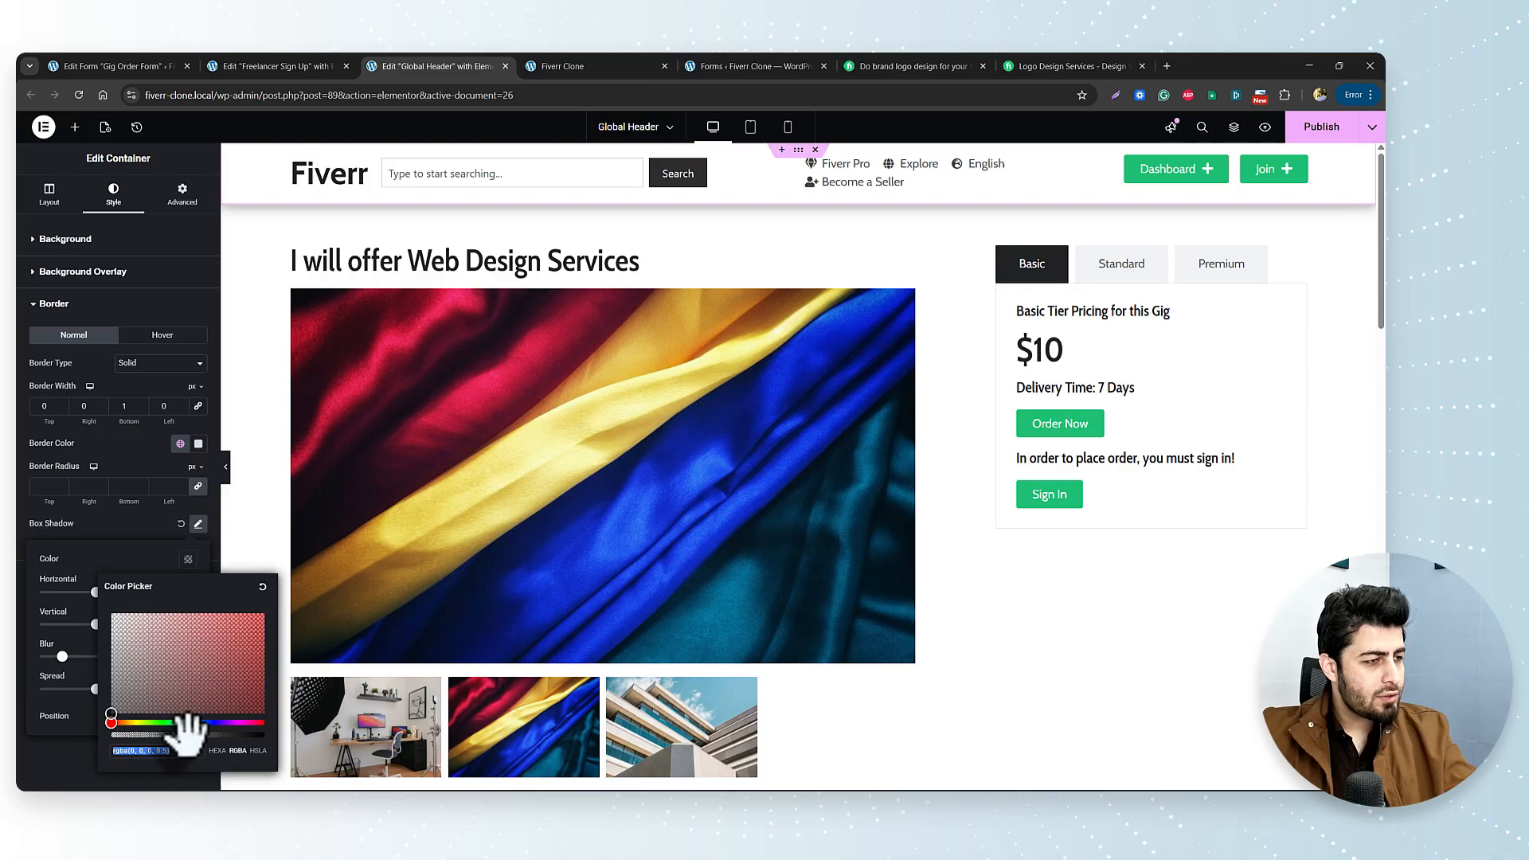
{"action": "left_click_drag", "start_coordinate": [188, 732], "coordinate": [131, 734]}
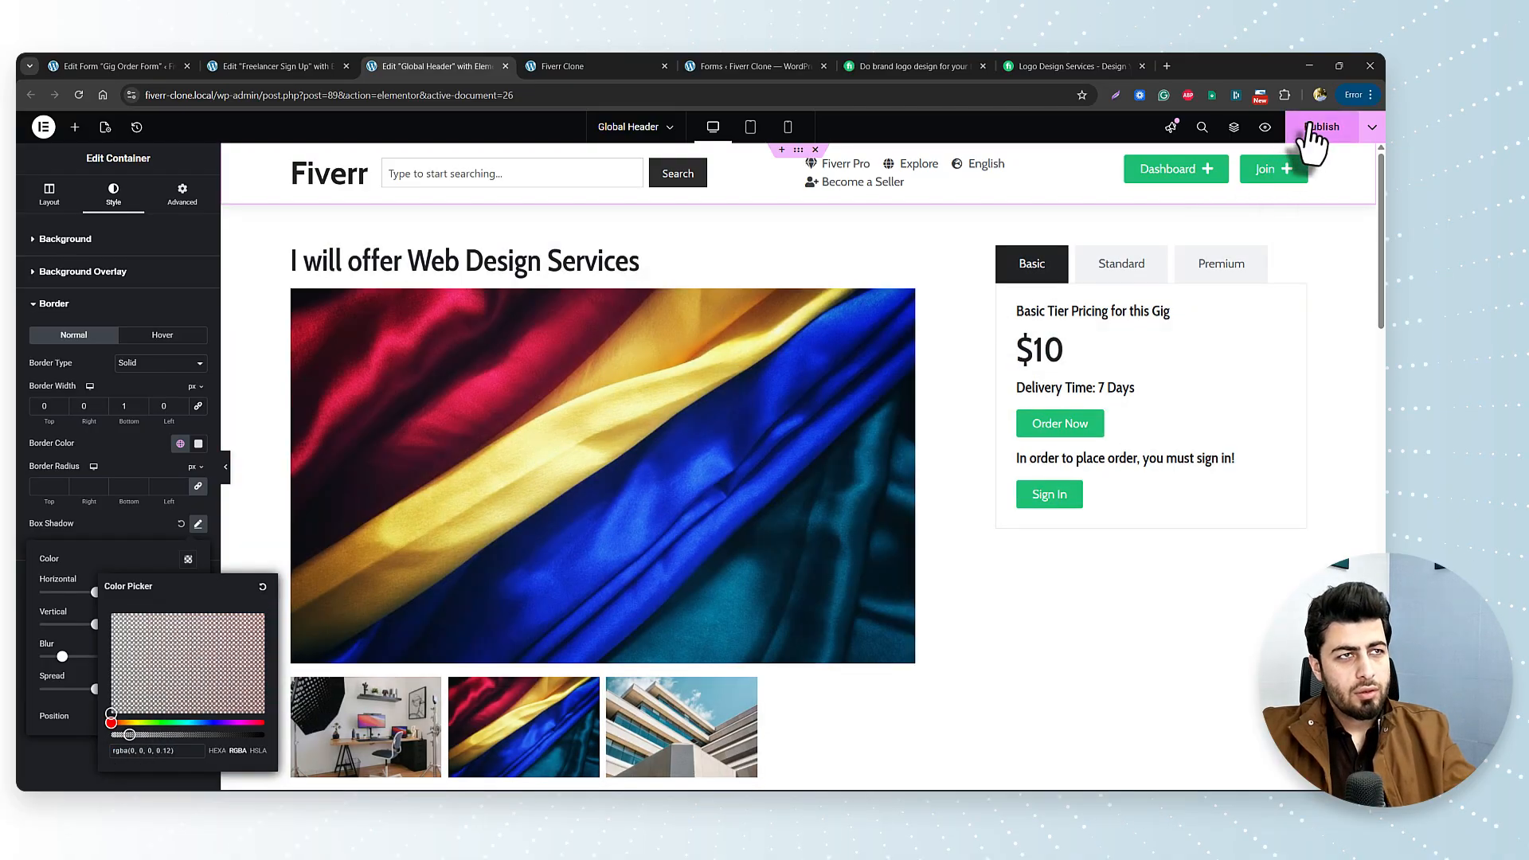
{"action": "left_click", "coordinate": [1315, 128]}
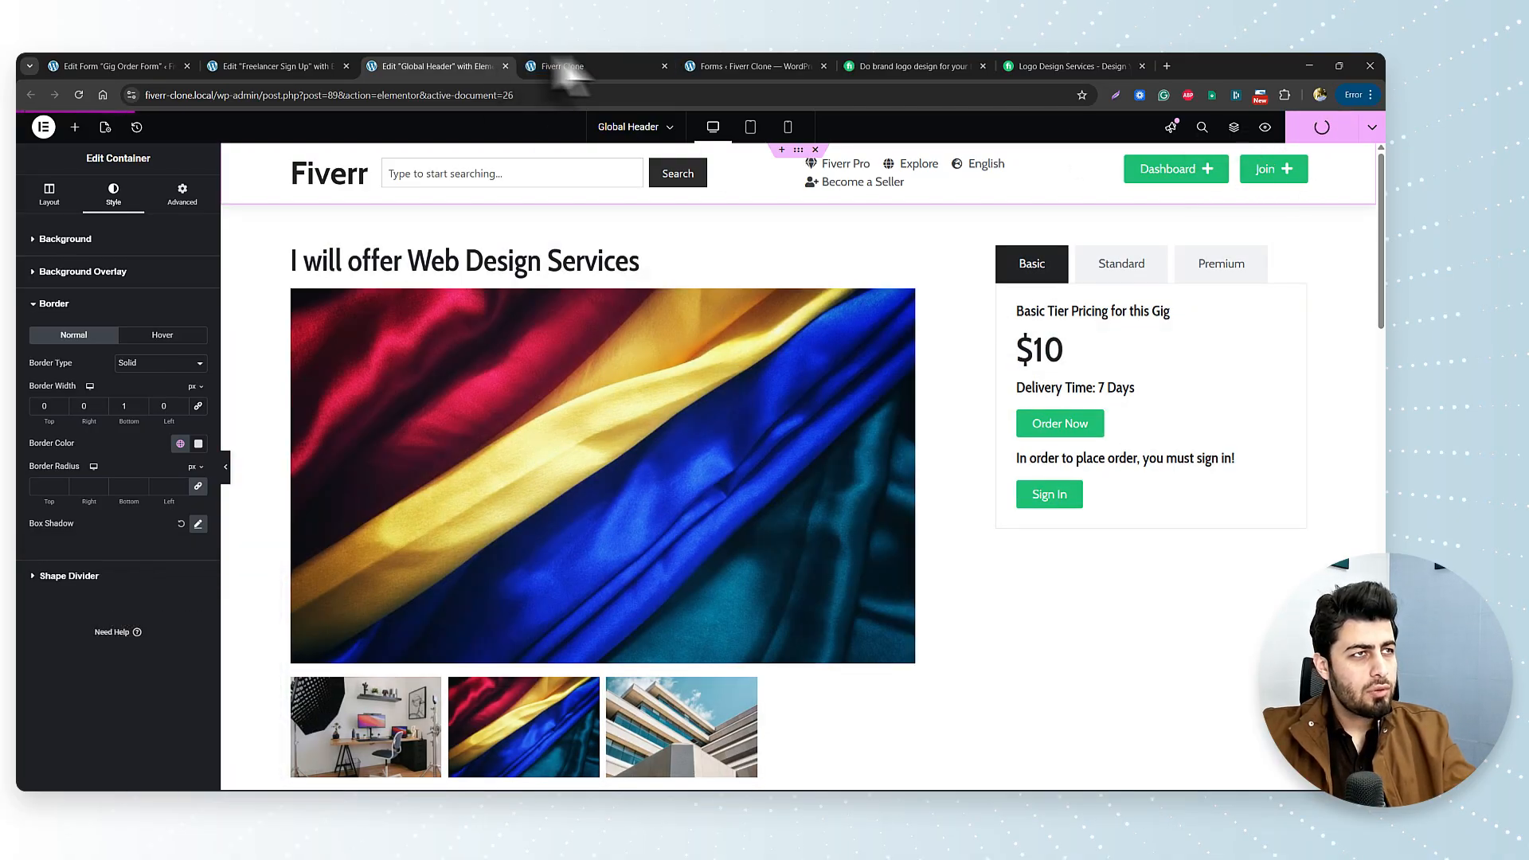
Reload the live site and check the restyled header on the WordPress design gig page.
{"action": "left_click", "coordinate": [595, 66]}
{"action": "left_click", "coordinate": [79, 95]}
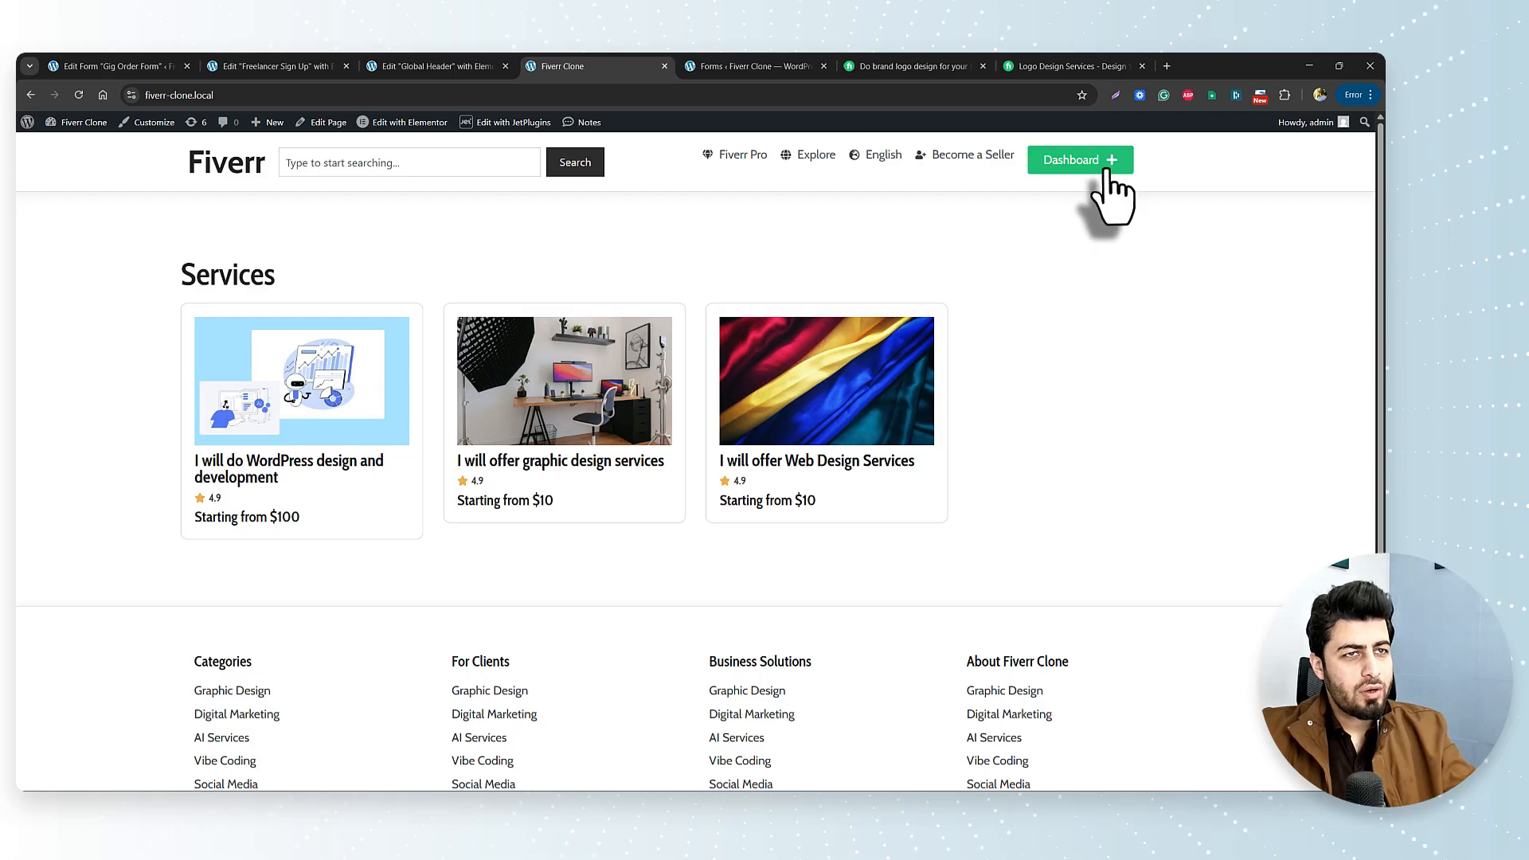
{"action": "left_click", "coordinate": [294, 498]}
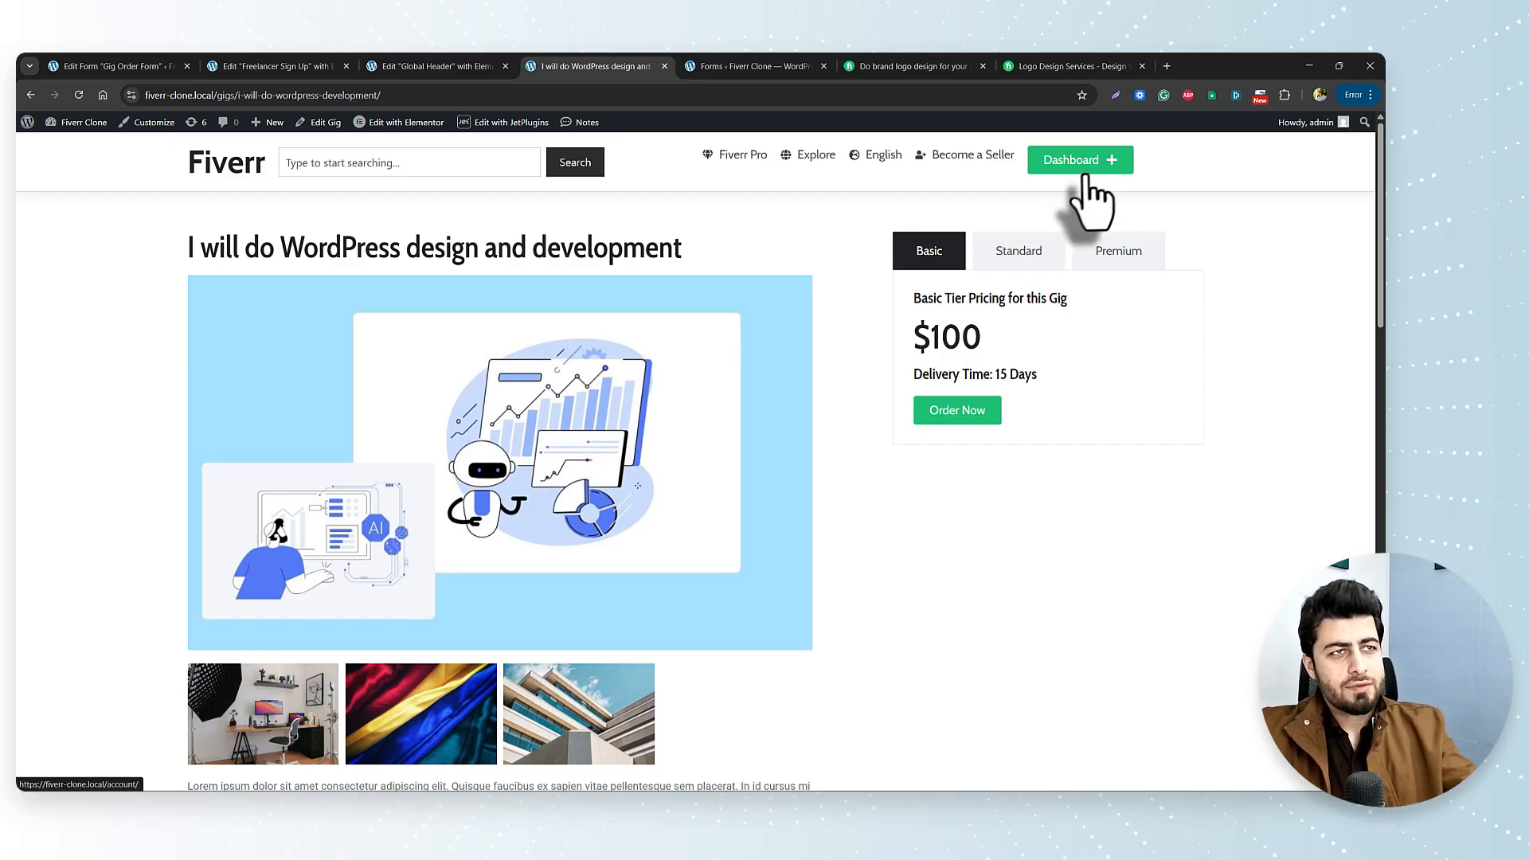
{"action": "left_click", "coordinate": [478, 67]}
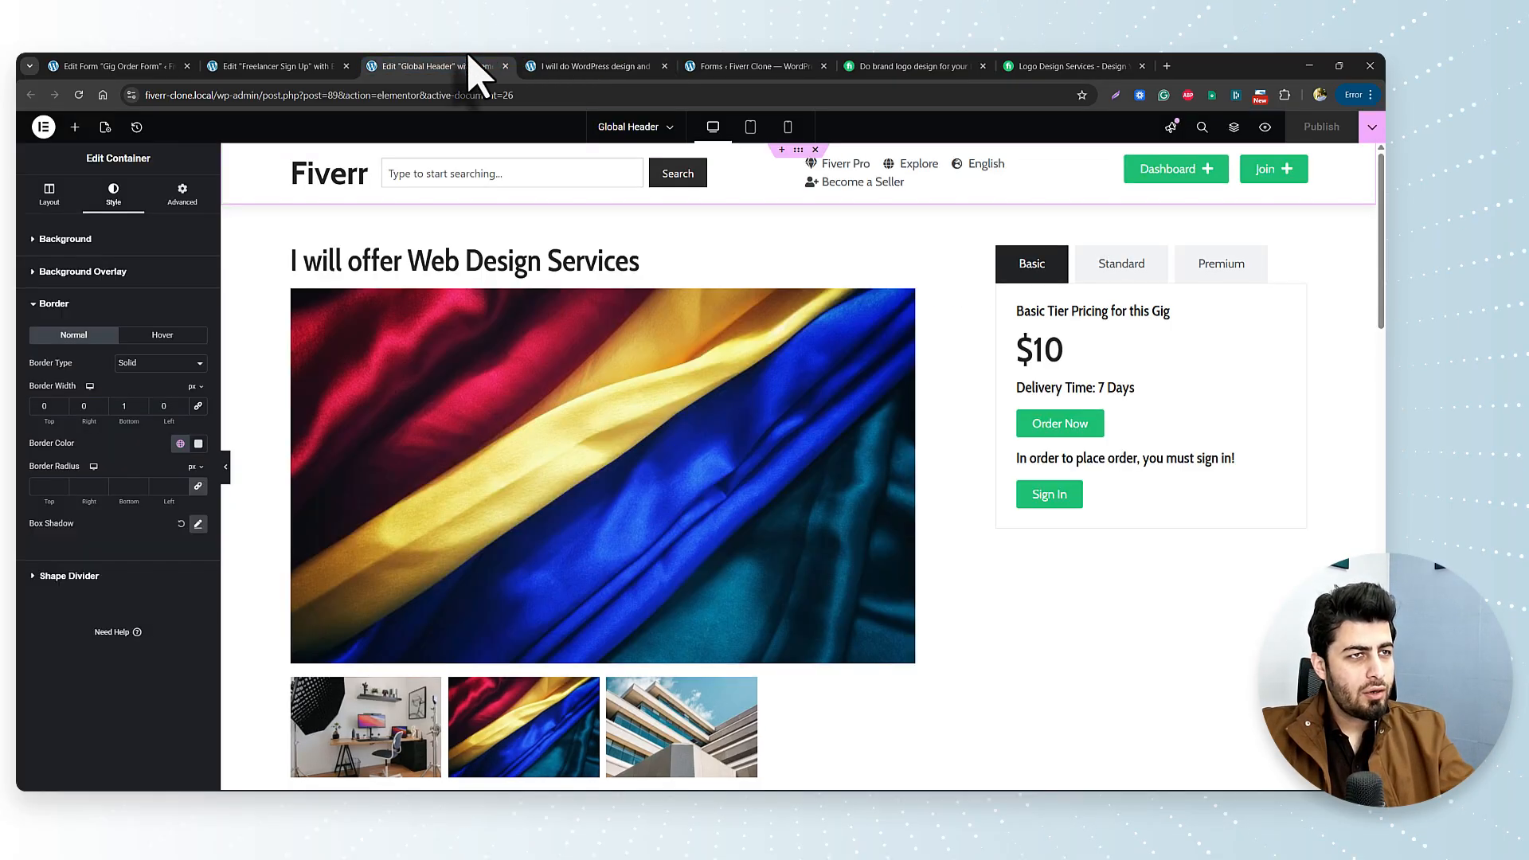
Set the right nav container to Align Items Center and Justify End, save, and reload the gig page.
{"action": "left_click", "coordinate": [297, 158]}
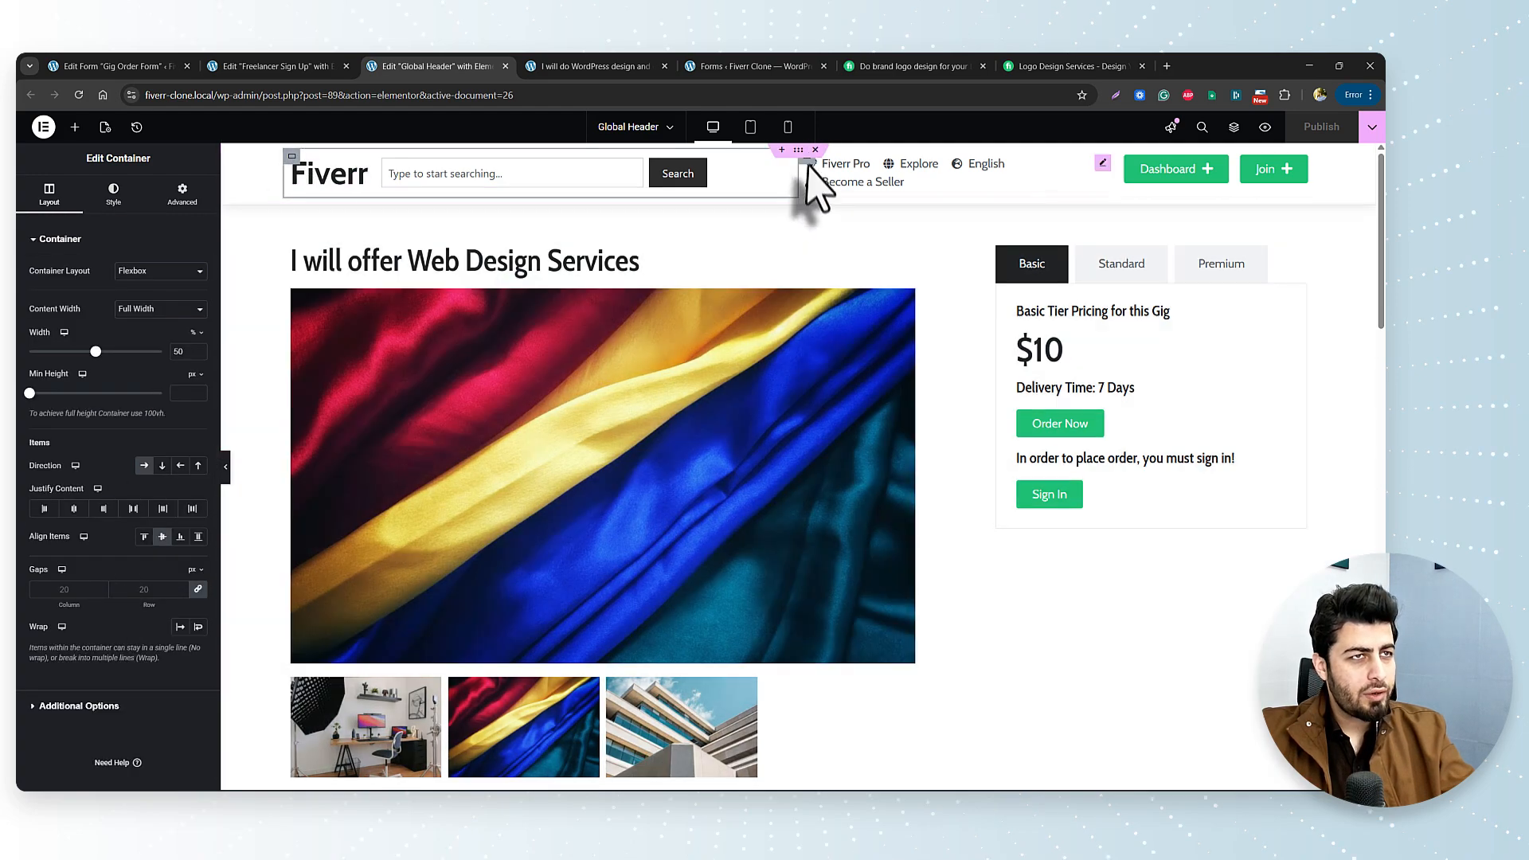
{"action": "left_click", "coordinate": [808, 179]}
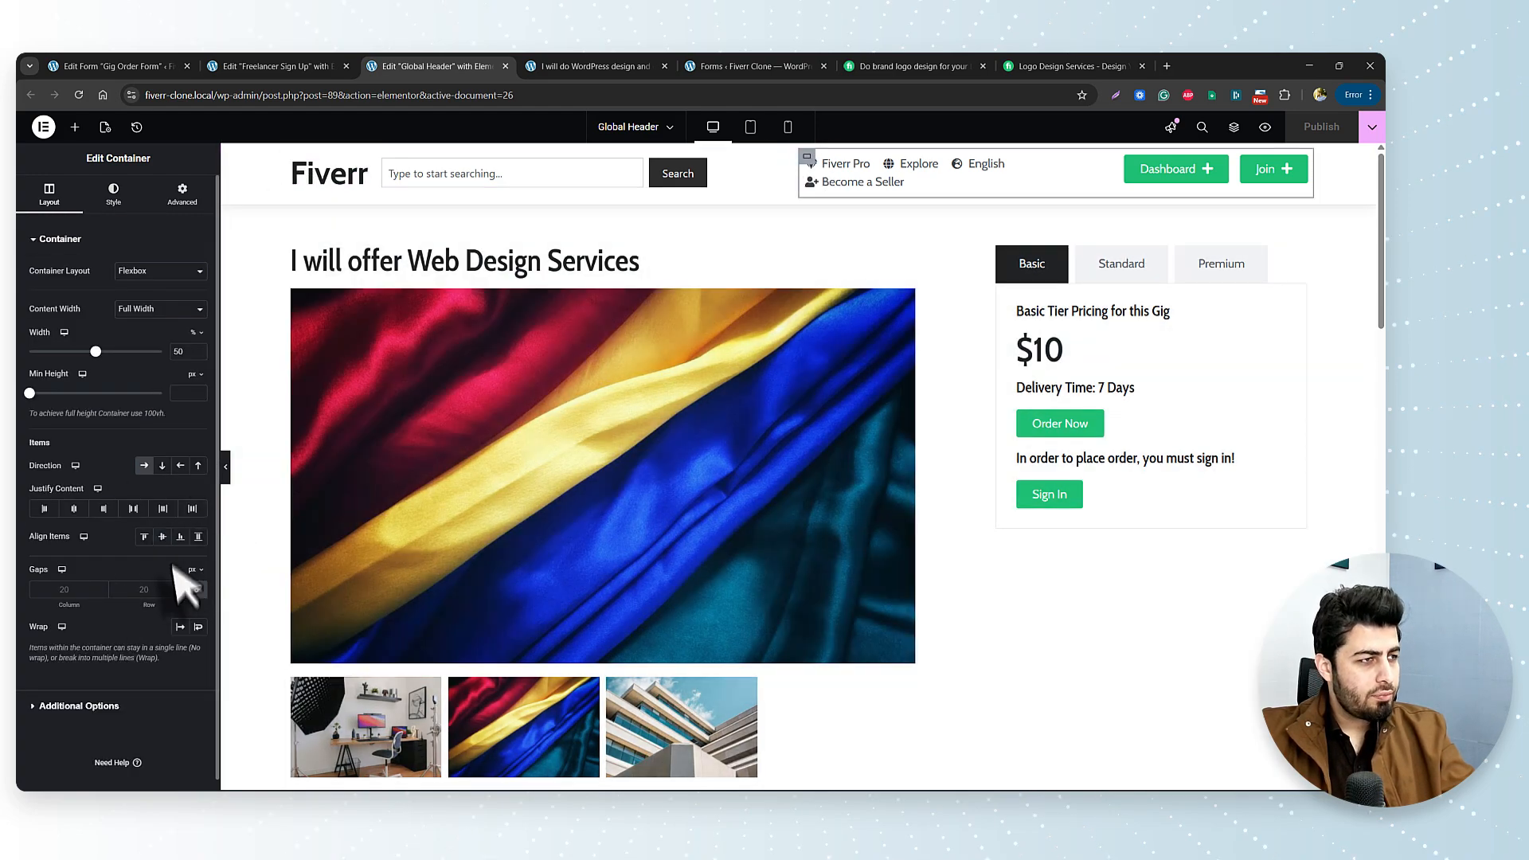
{"action": "left_click", "coordinate": [161, 537]}
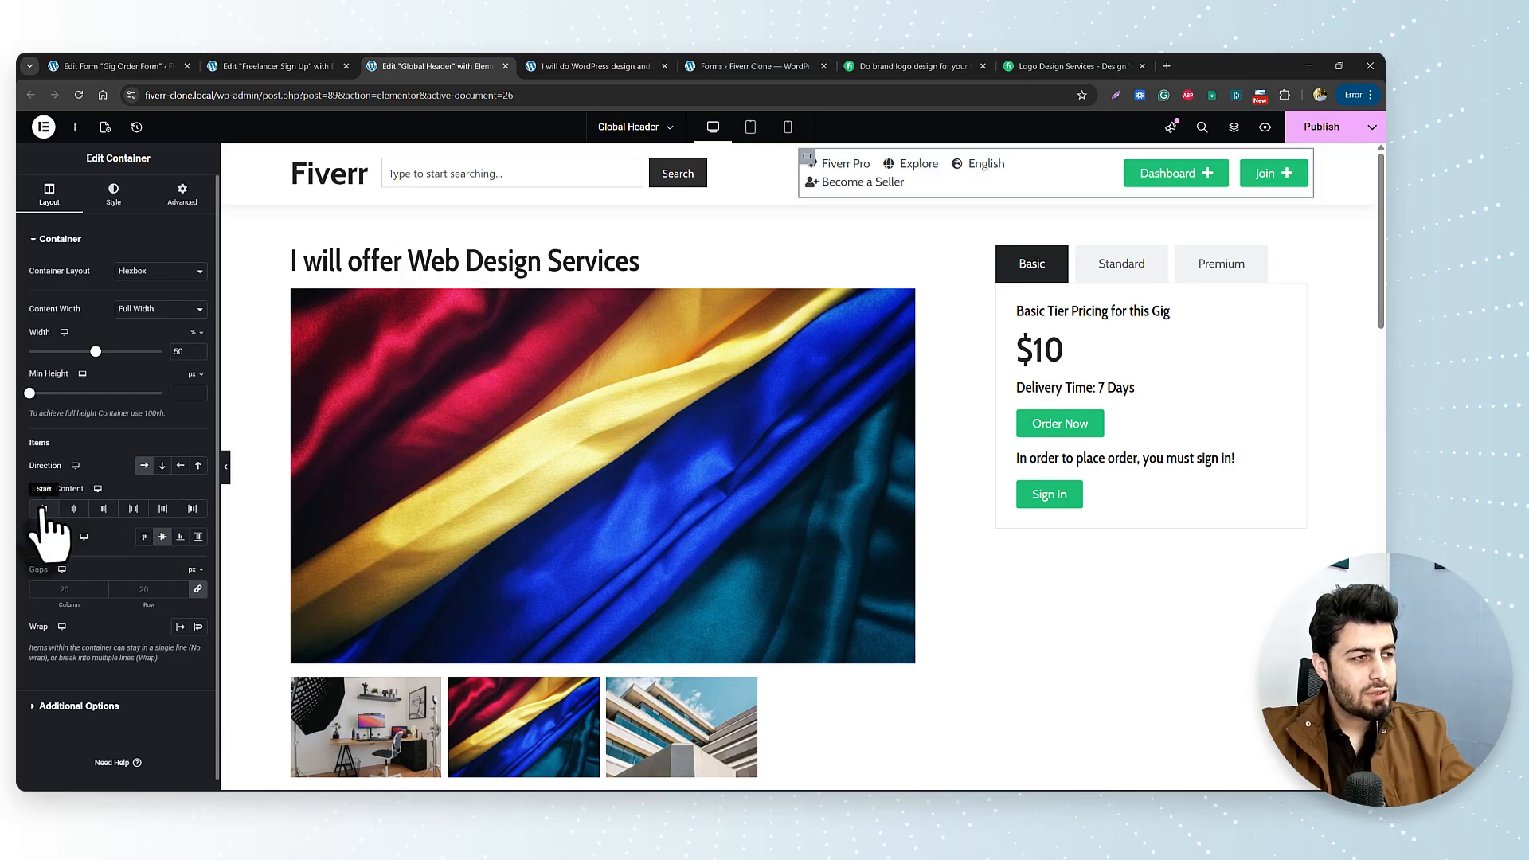
{"action": "left_click", "coordinate": [103, 509]}
{"action": "key", "text": "ctrl+s"}
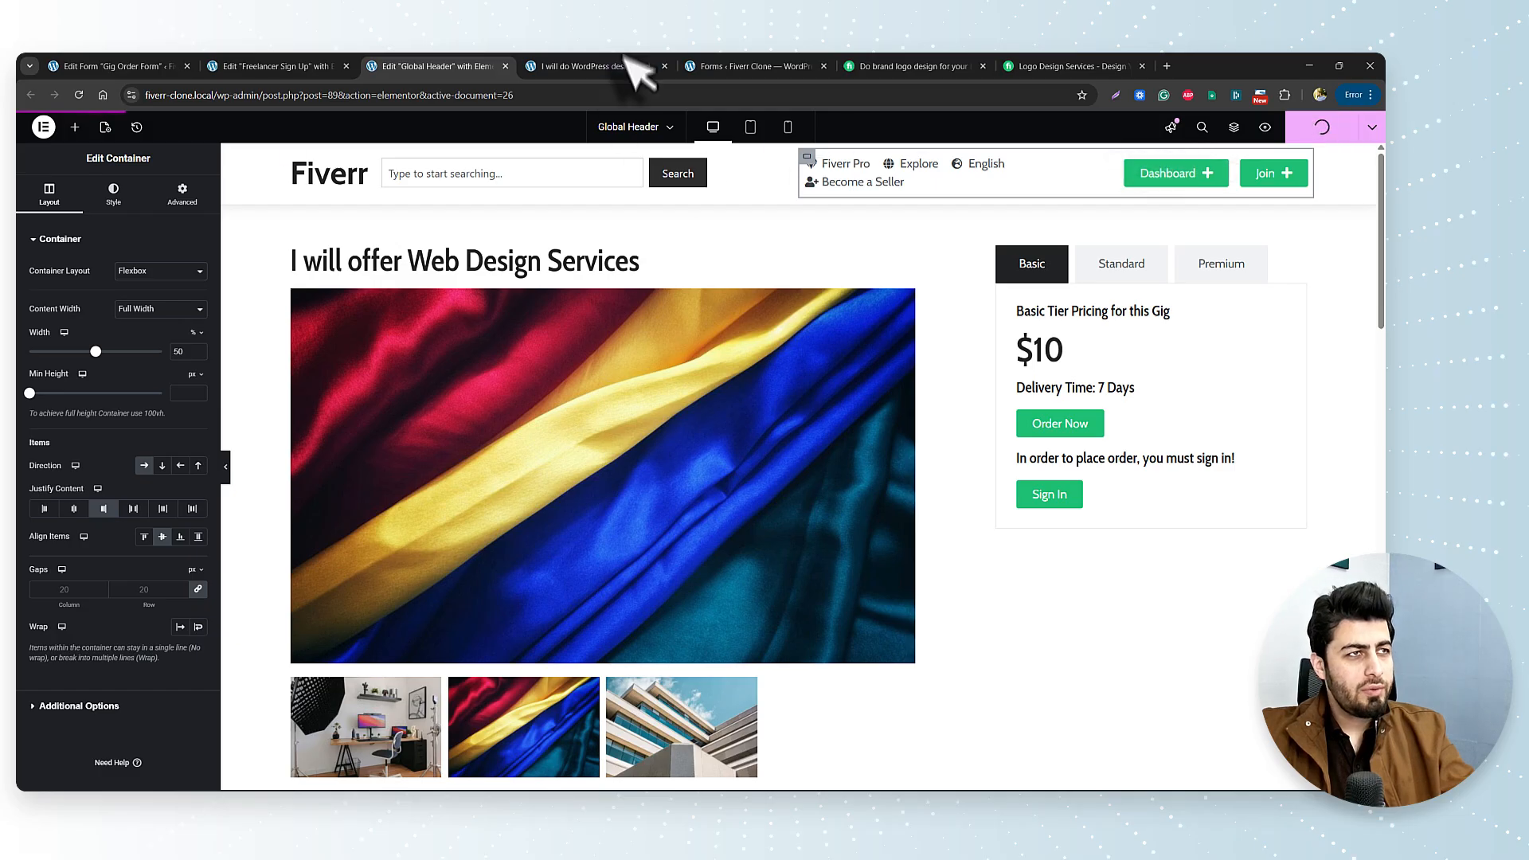
{"action": "left_click", "coordinate": [629, 63]}
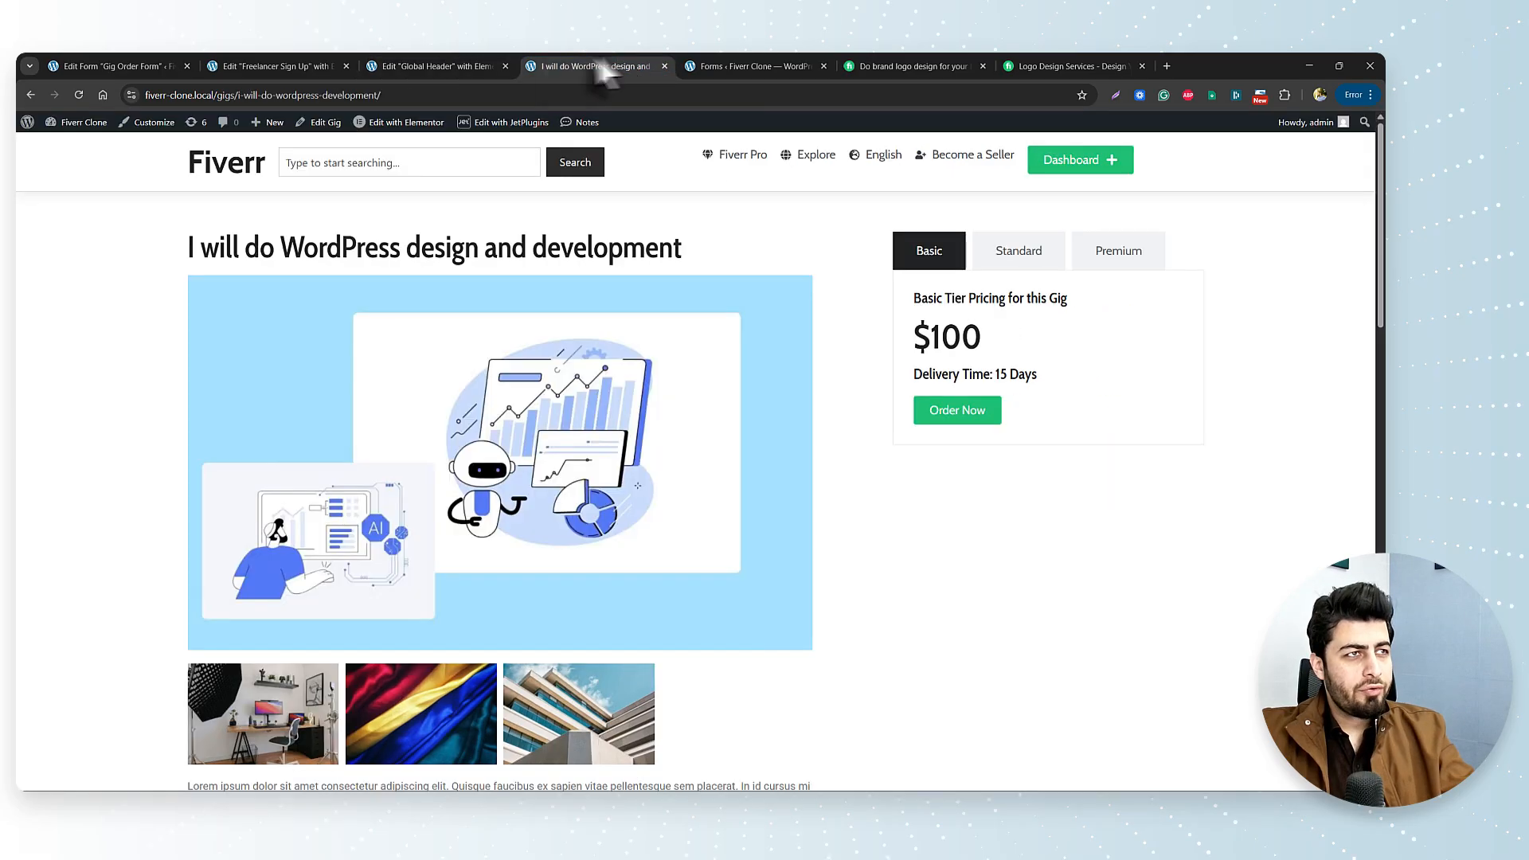
{"action": "left_click", "coordinate": [79, 95]}
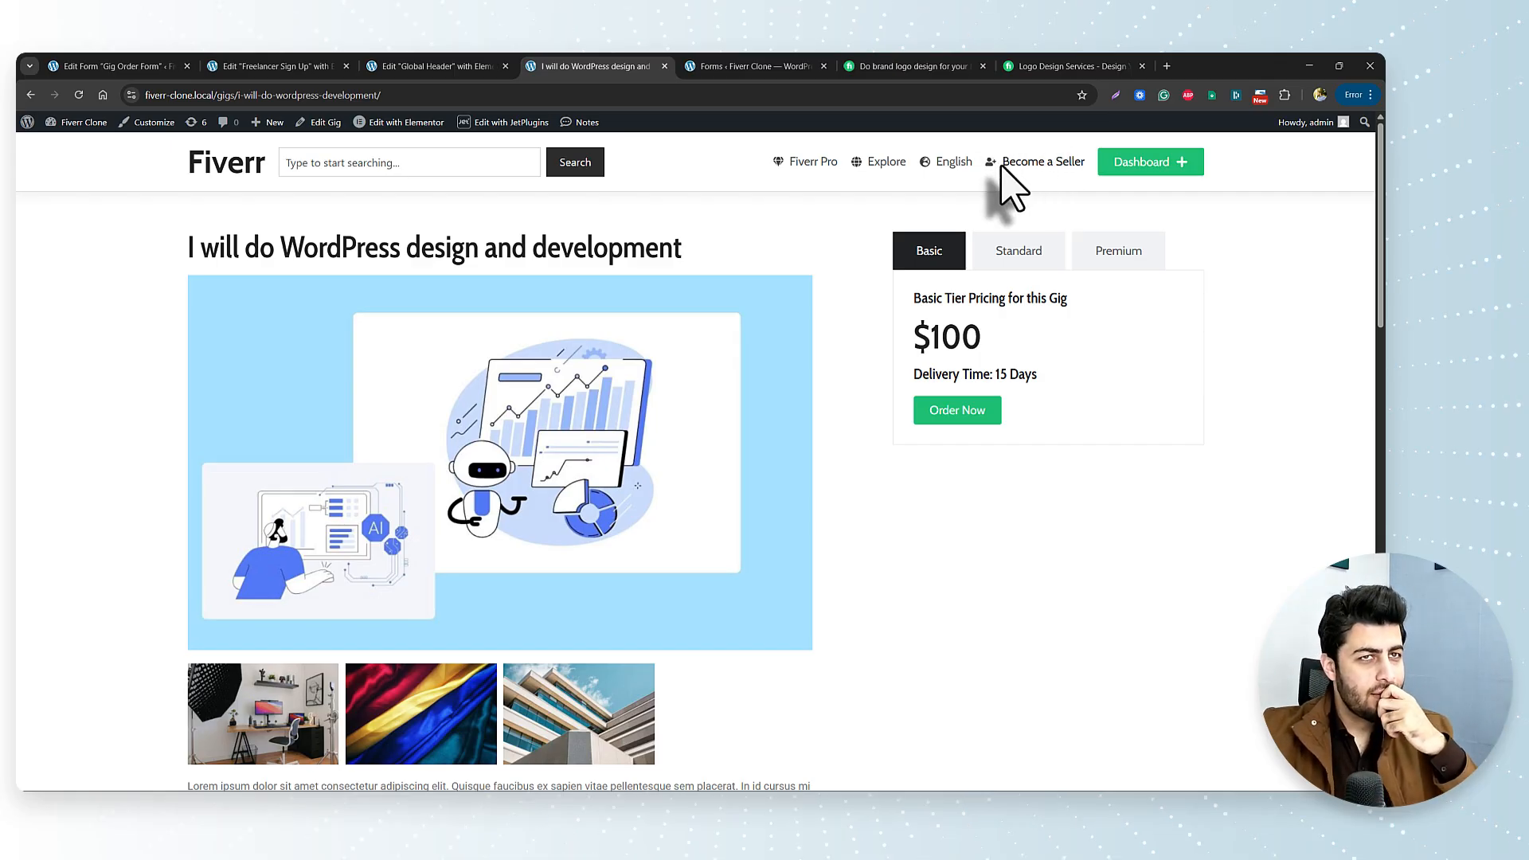
Swap the Dashboard button's plus icon for User circle, found by searching 'user', and publish.
{"action": "left_click", "coordinate": [481, 66]}
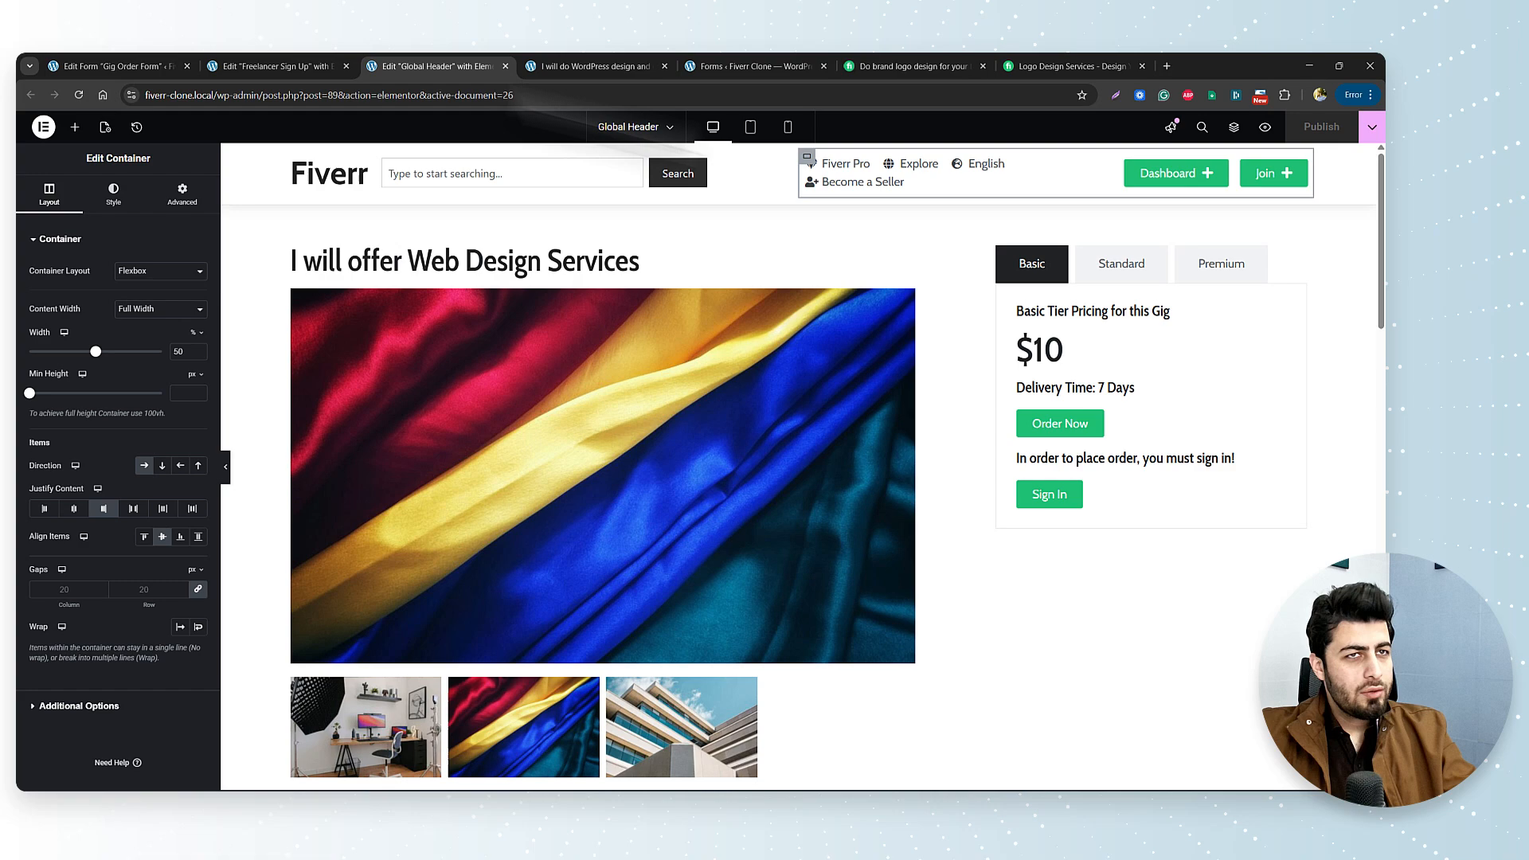
{"action": "left_click", "coordinate": [1218, 171]}
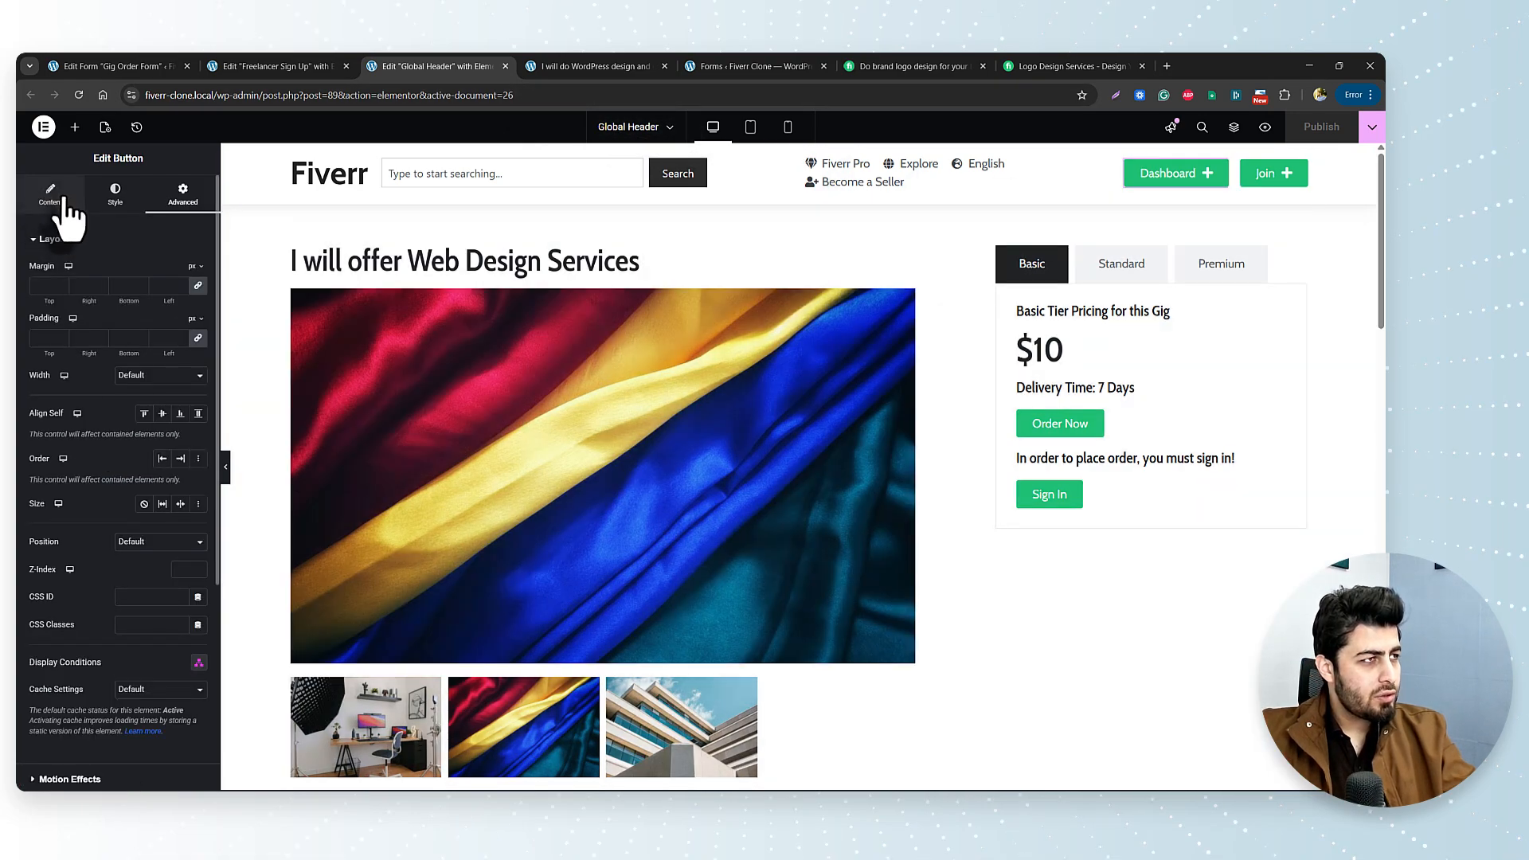
{"action": "left_click", "coordinate": [52, 196]}
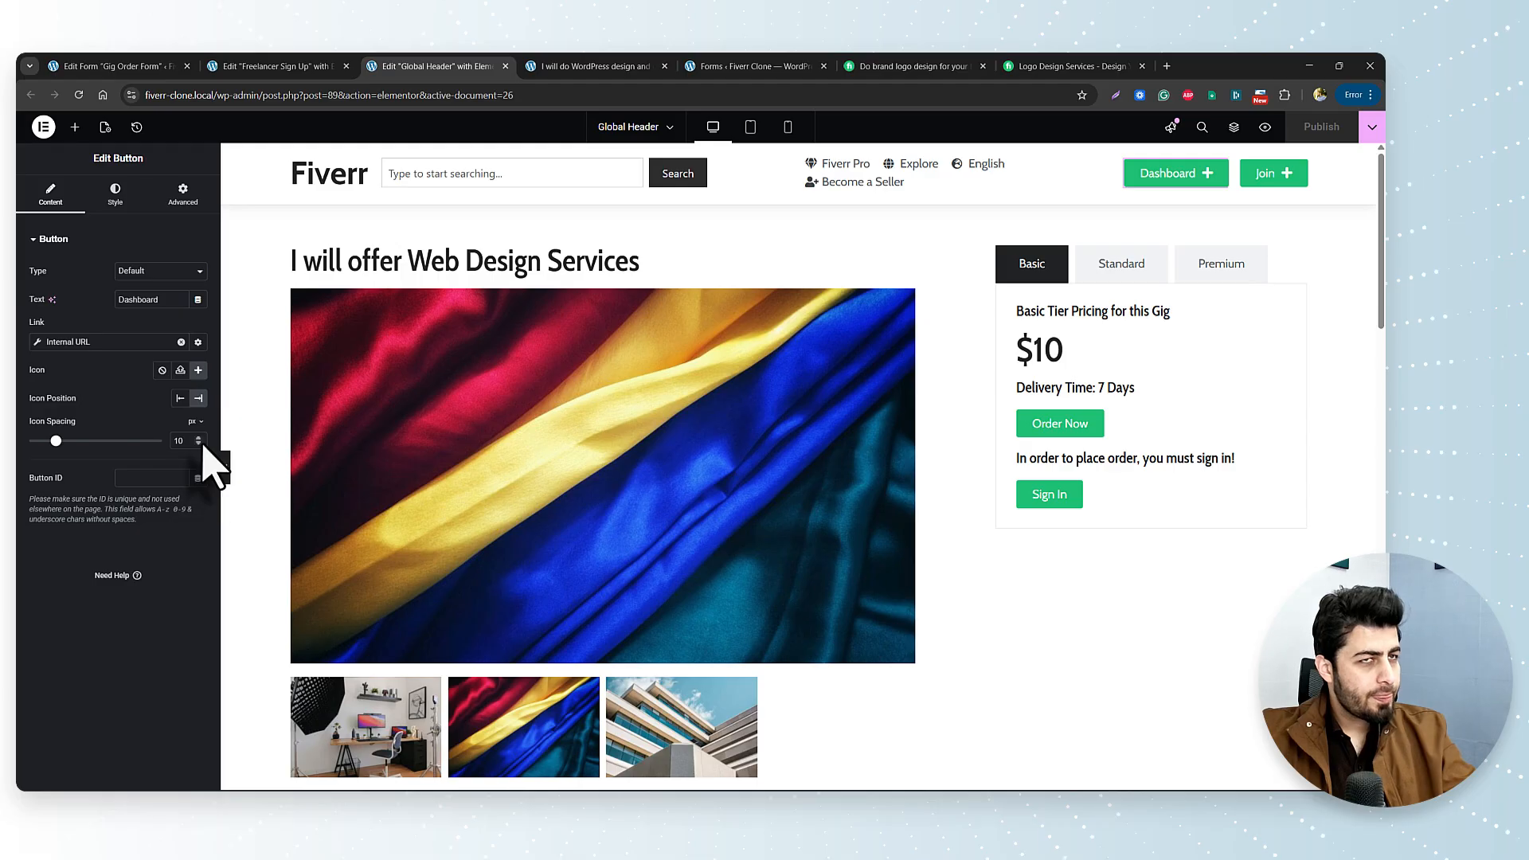
{"action": "left_click", "coordinate": [198, 369]}
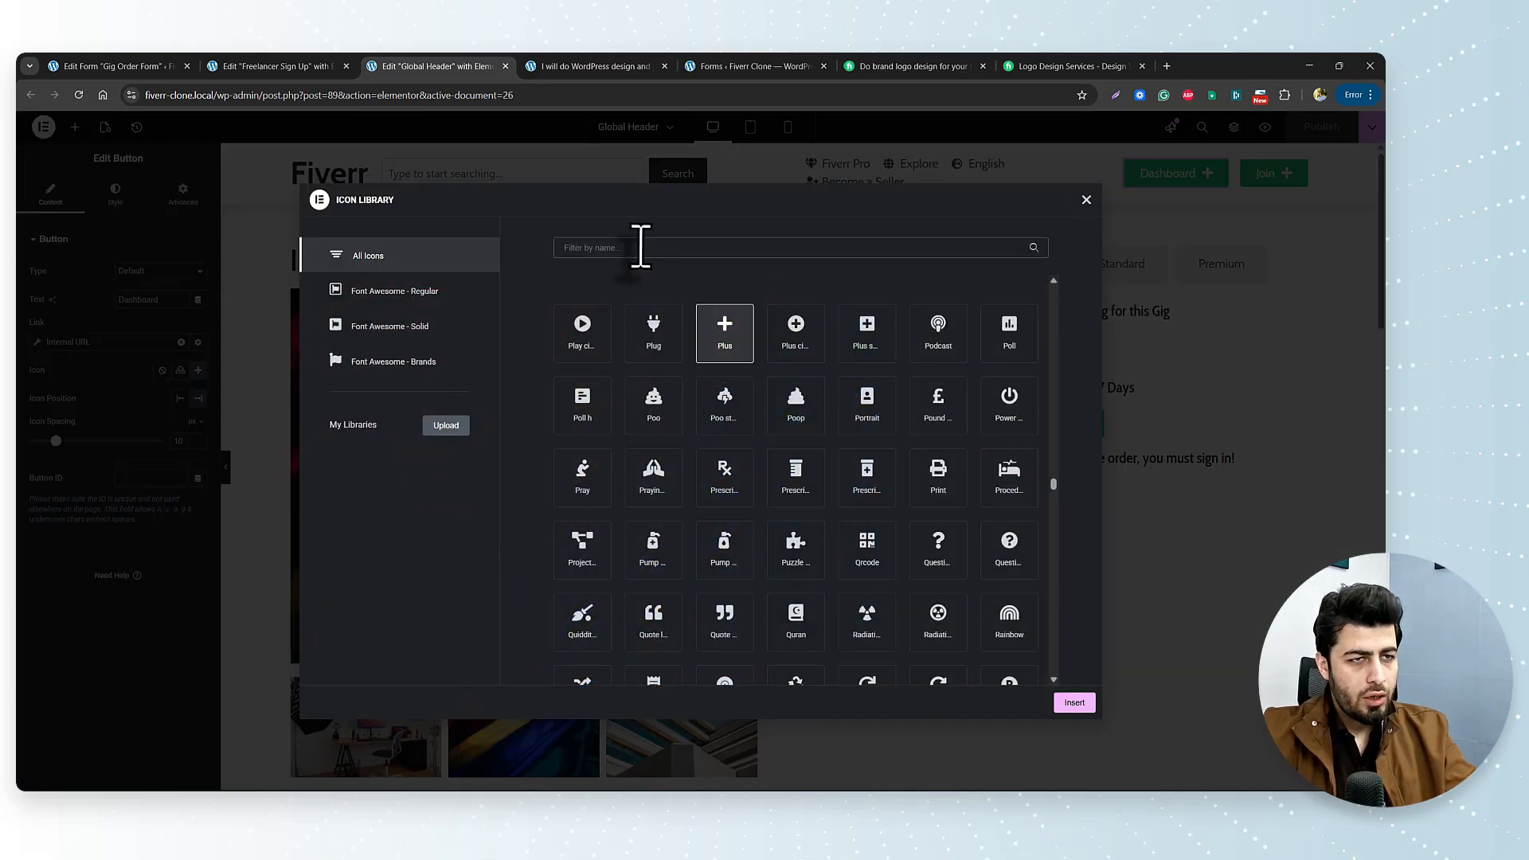
{"action": "left_click", "coordinate": [640, 247]}
{"action": "type", "text": "user"}
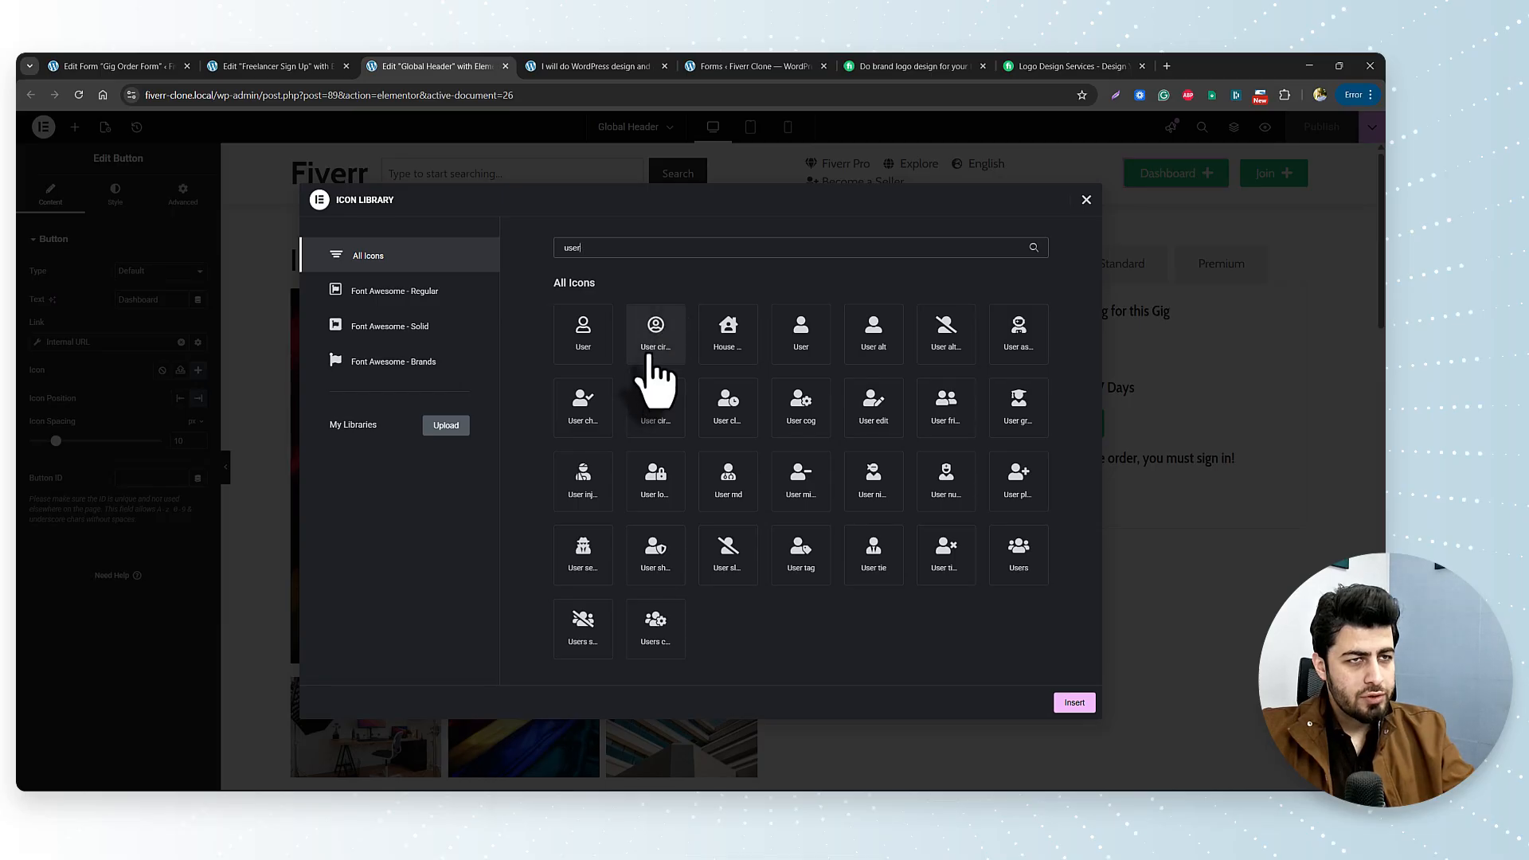
{"action": "left_click", "coordinate": [654, 334]}
{"action": "left_click", "coordinate": [1075, 702]}
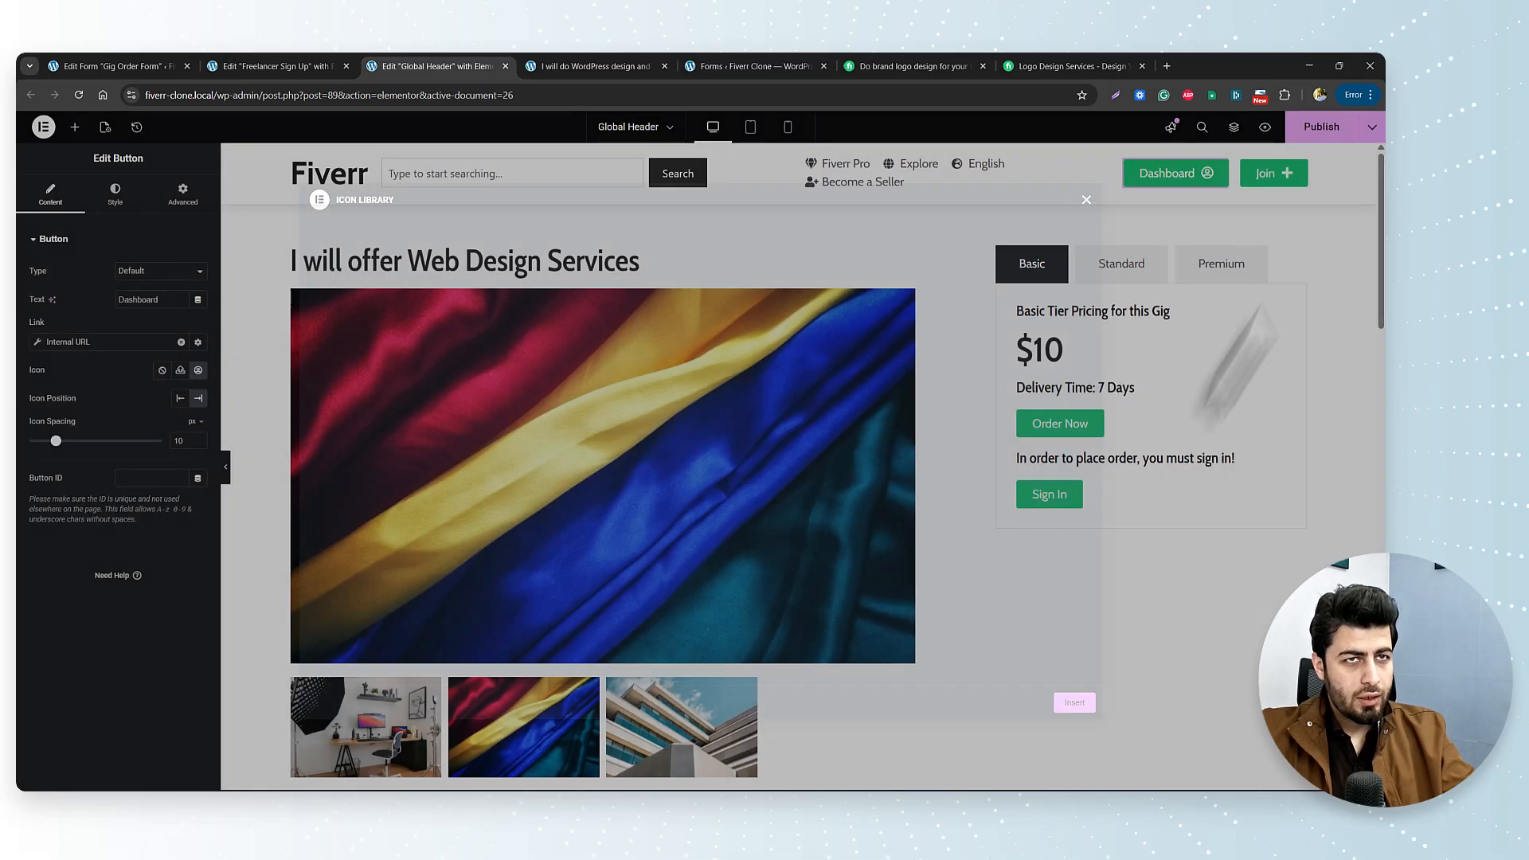
{"action": "left_click", "coordinate": [1328, 129]}
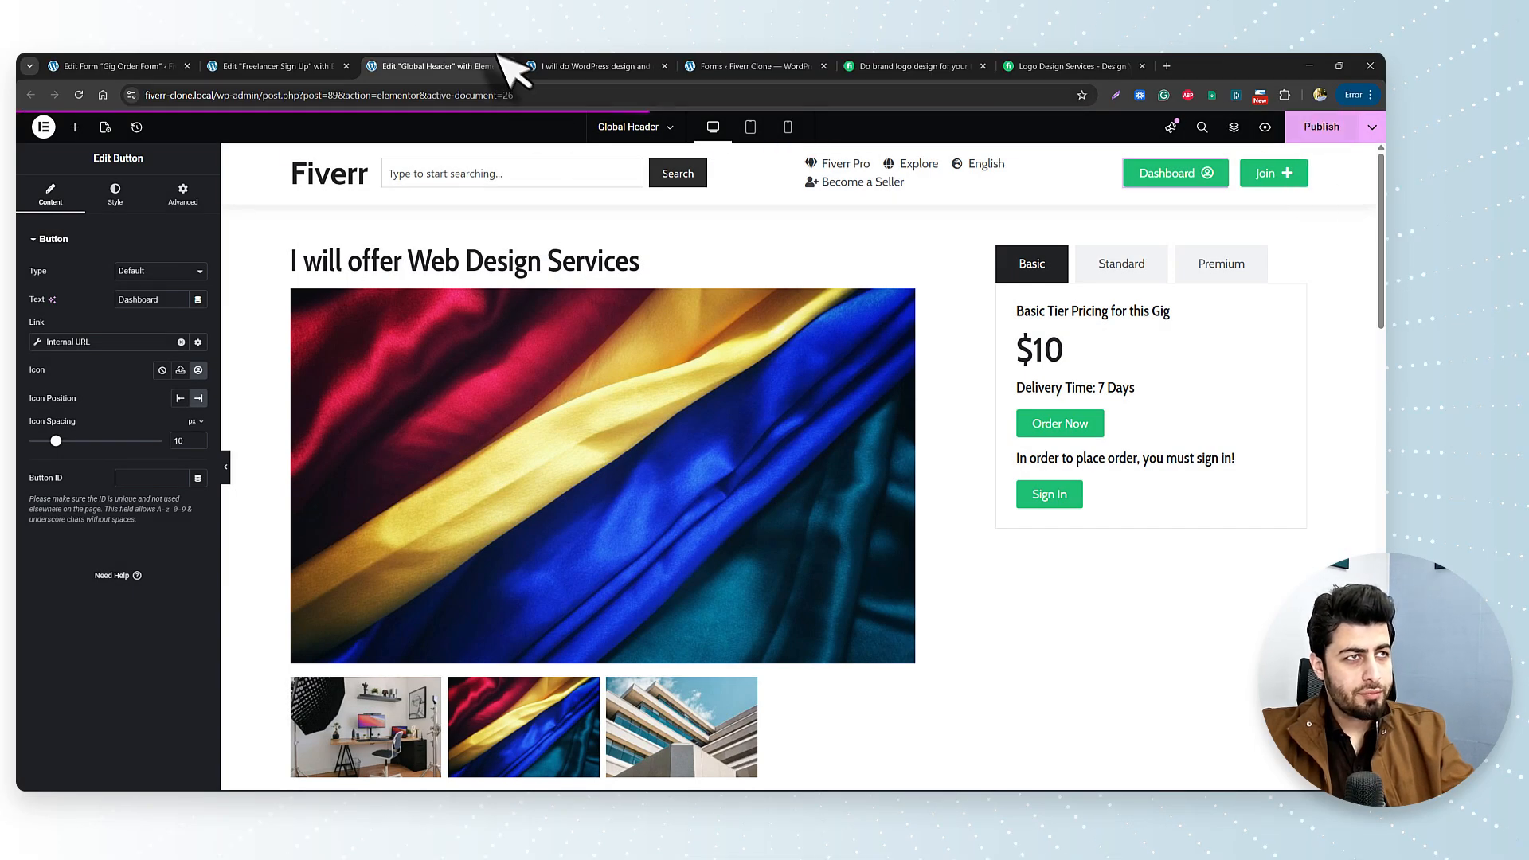
{"action": "left_click", "coordinate": [549, 66]}
Reload the gig page to see the Dashboard icon, then jump to the Order Now form.
{"action": "left_click", "coordinate": [79, 95]}
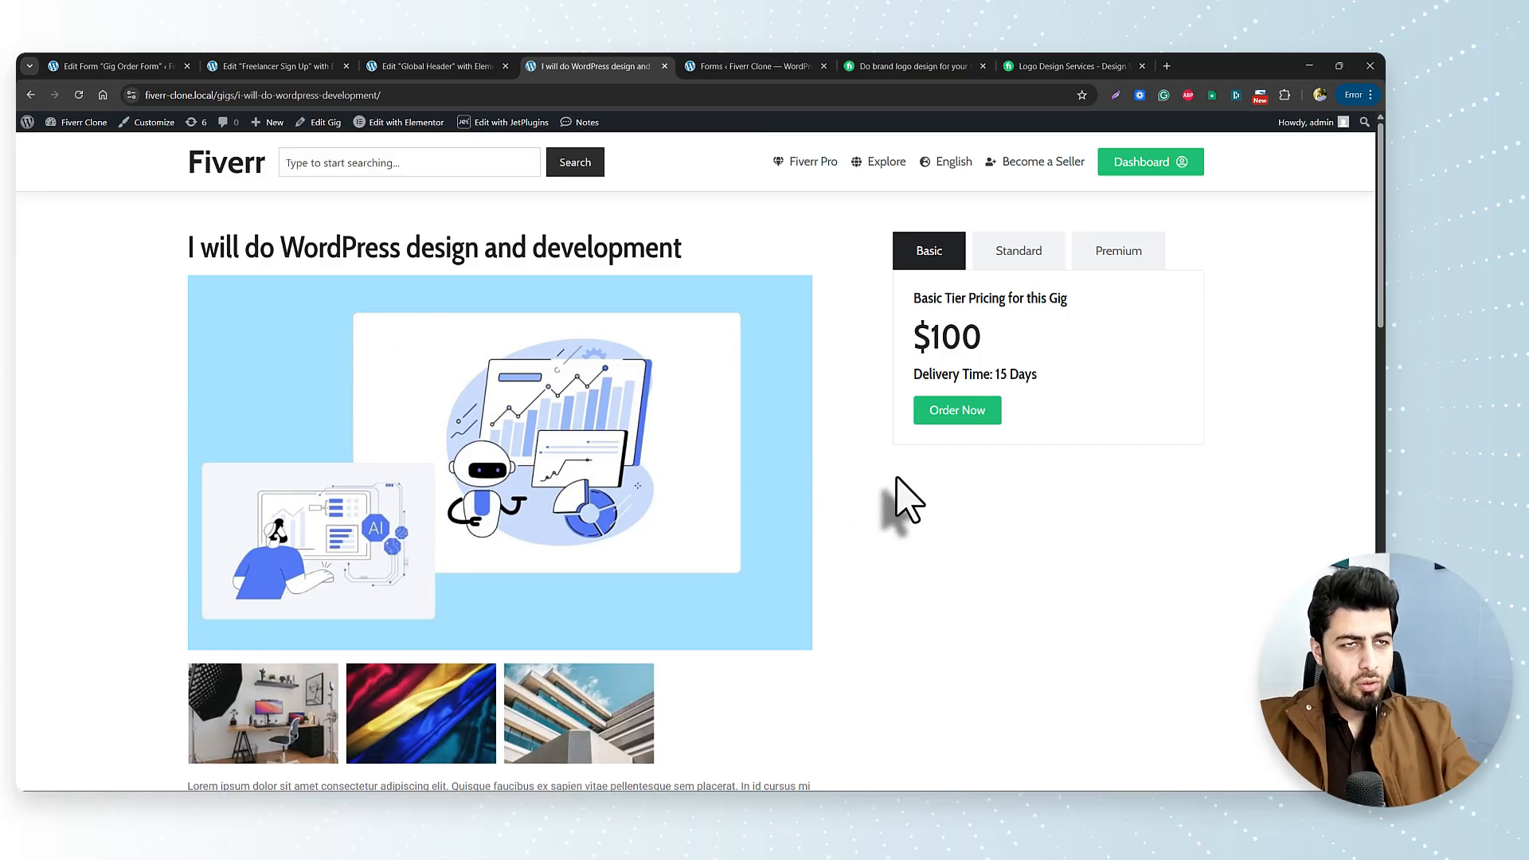
{"action": "left_click", "coordinate": [1161, 164]}
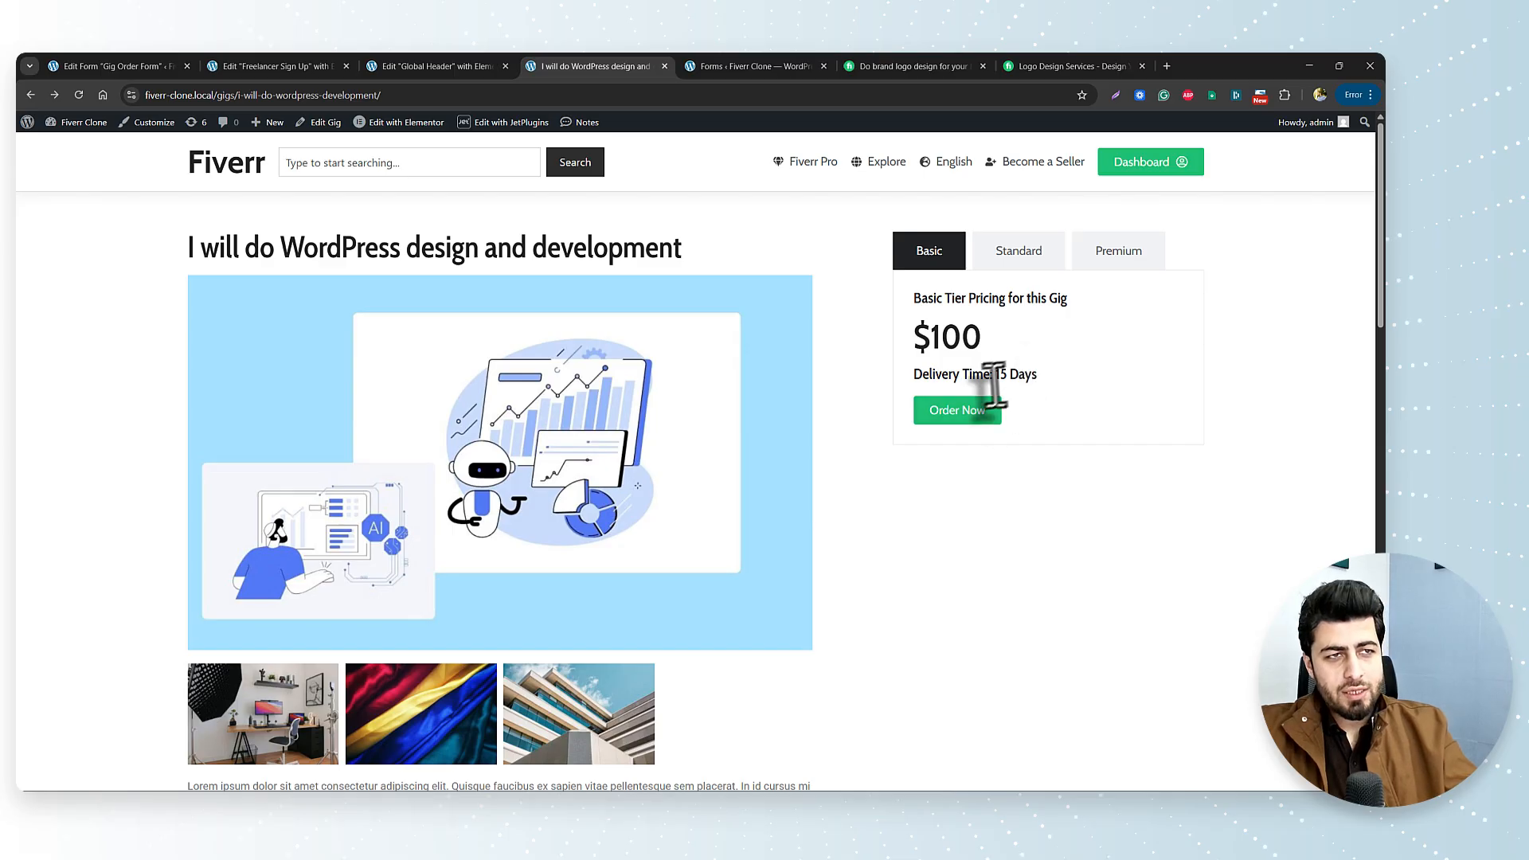
{"action": "left_click", "coordinate": [957, 410]}
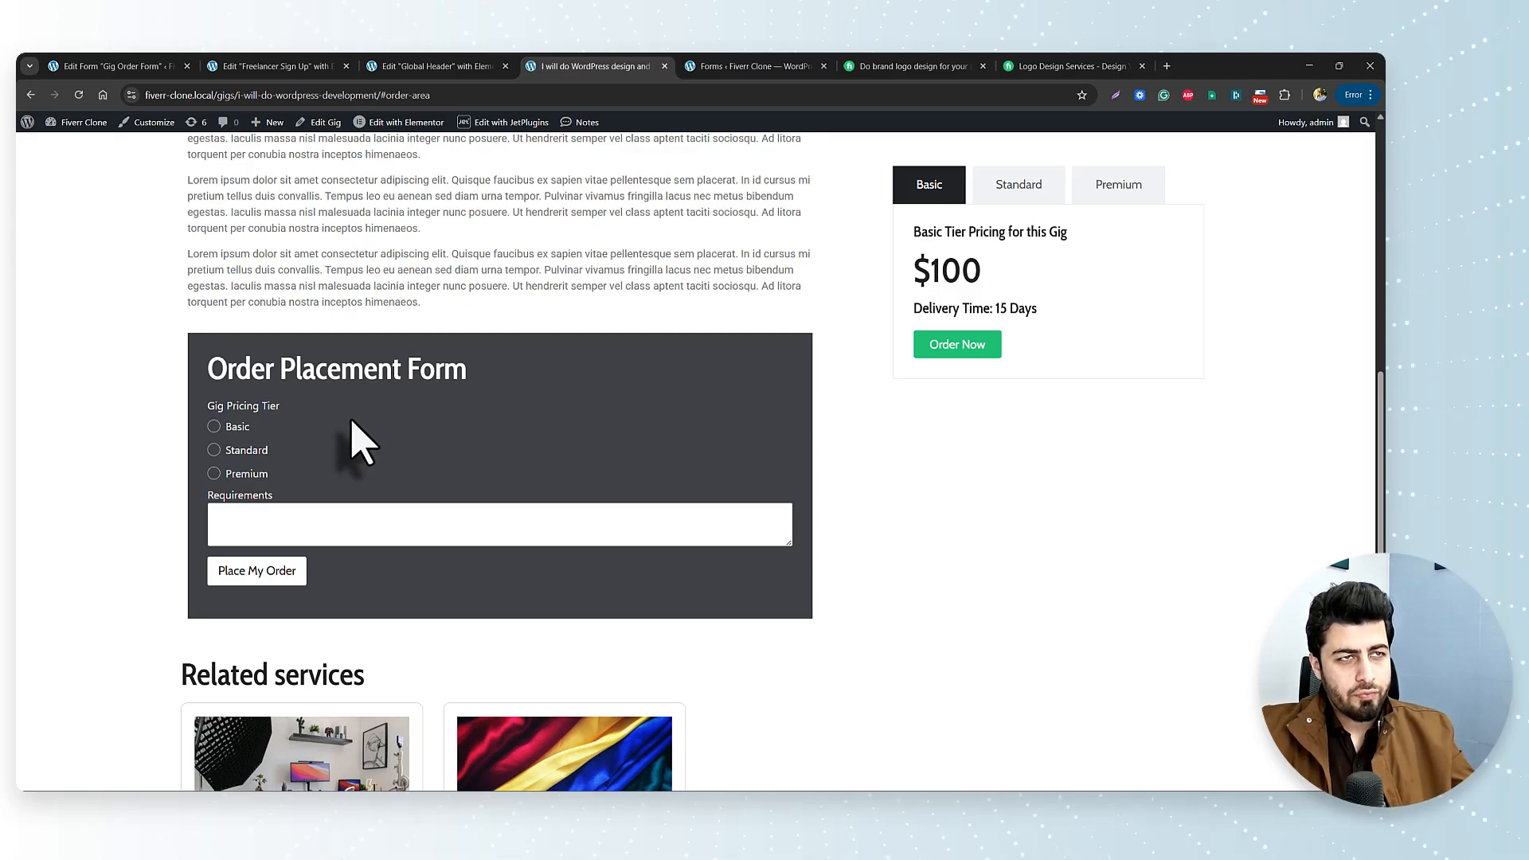
Try the Standard, Premium and Basic pricing tiers, then open the Seller Dashboard.
{"action": "left_click", "coordinate": [1018, 195]}
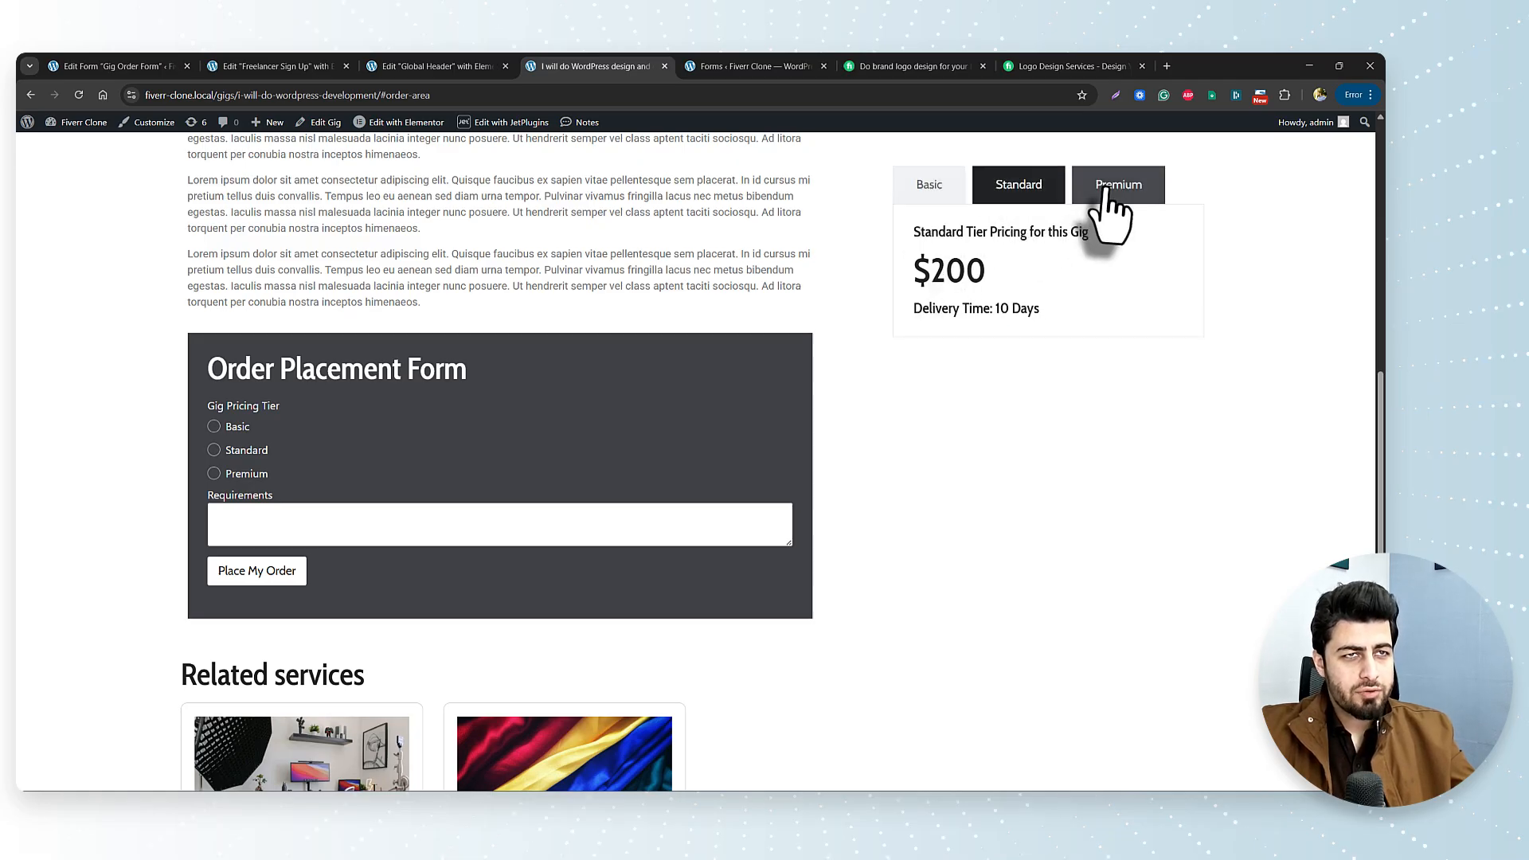
{"action": "left_click", "coordinate": [1107, 197]}
{"action": "left_click", "coordinate": [938, 203]}
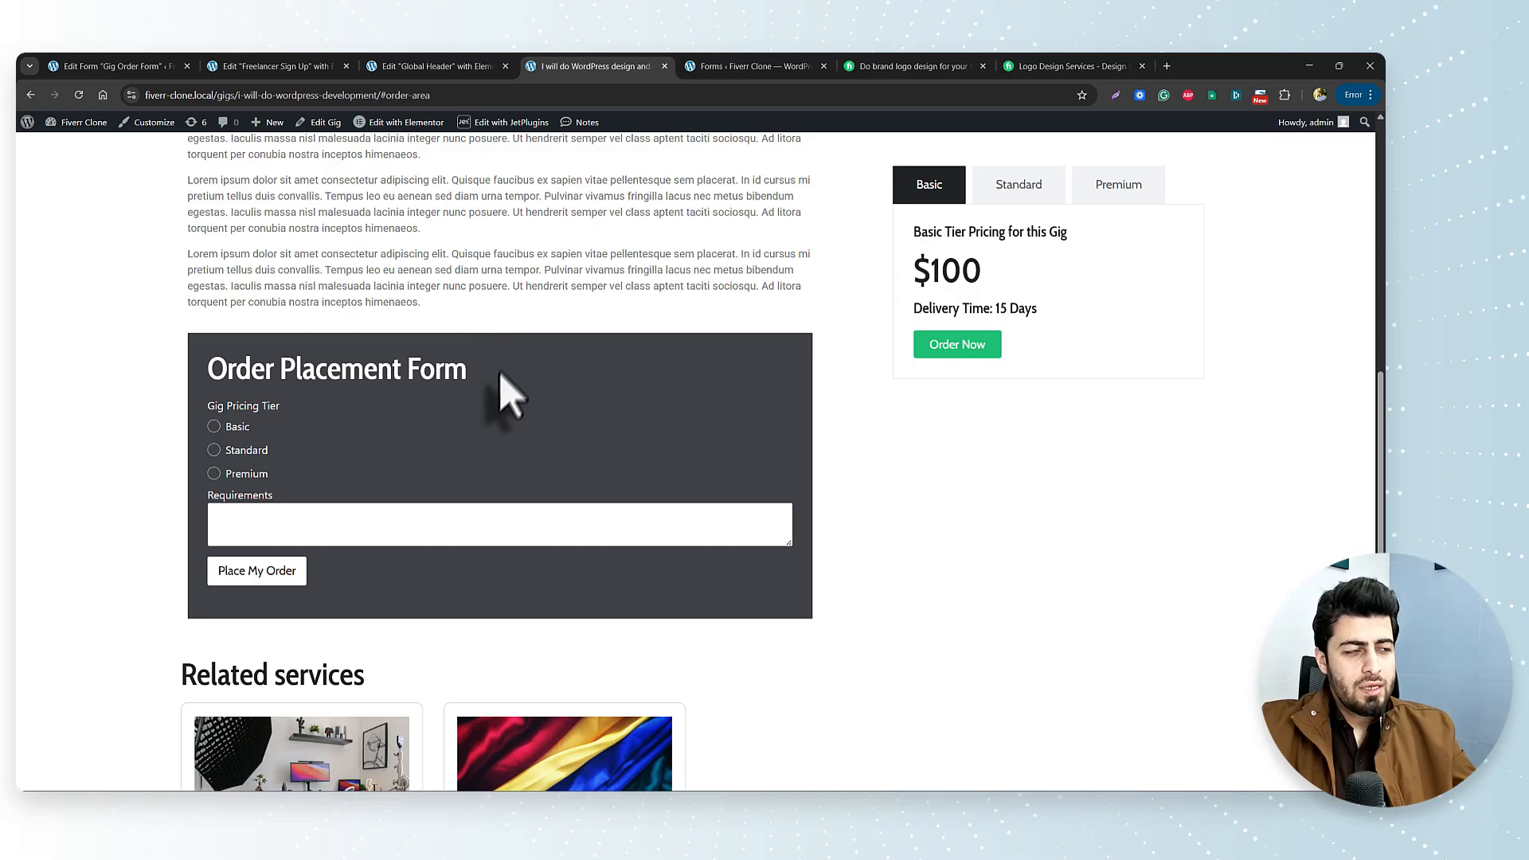
{"action": "scroll", "coordinate": [880, 426], "scroll_direction": "up", "scroll_amount": 10}
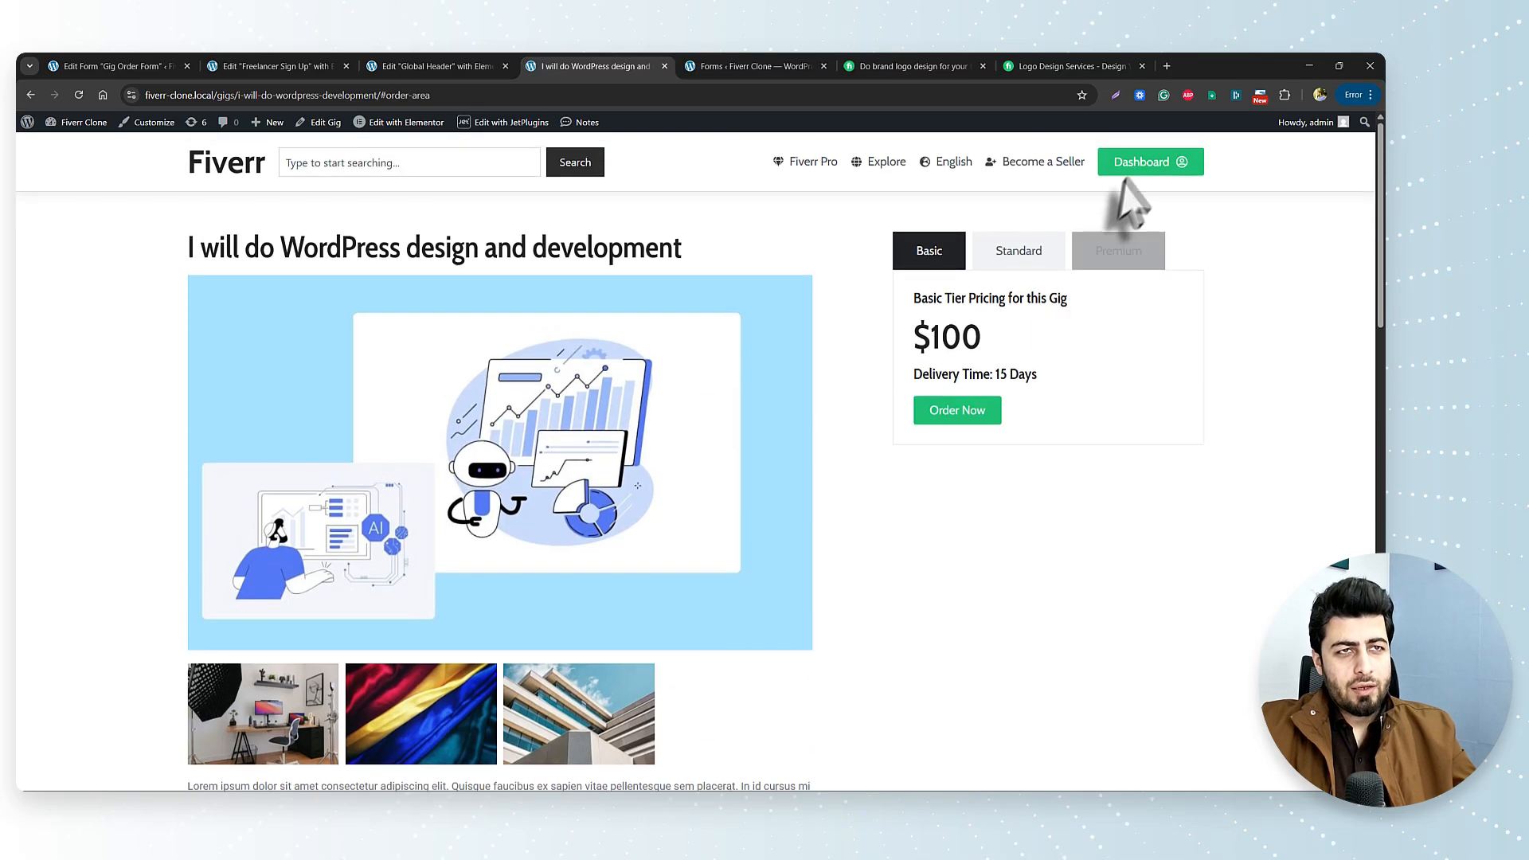
{"action": "left_click", "coordinate": [1143, 164]}
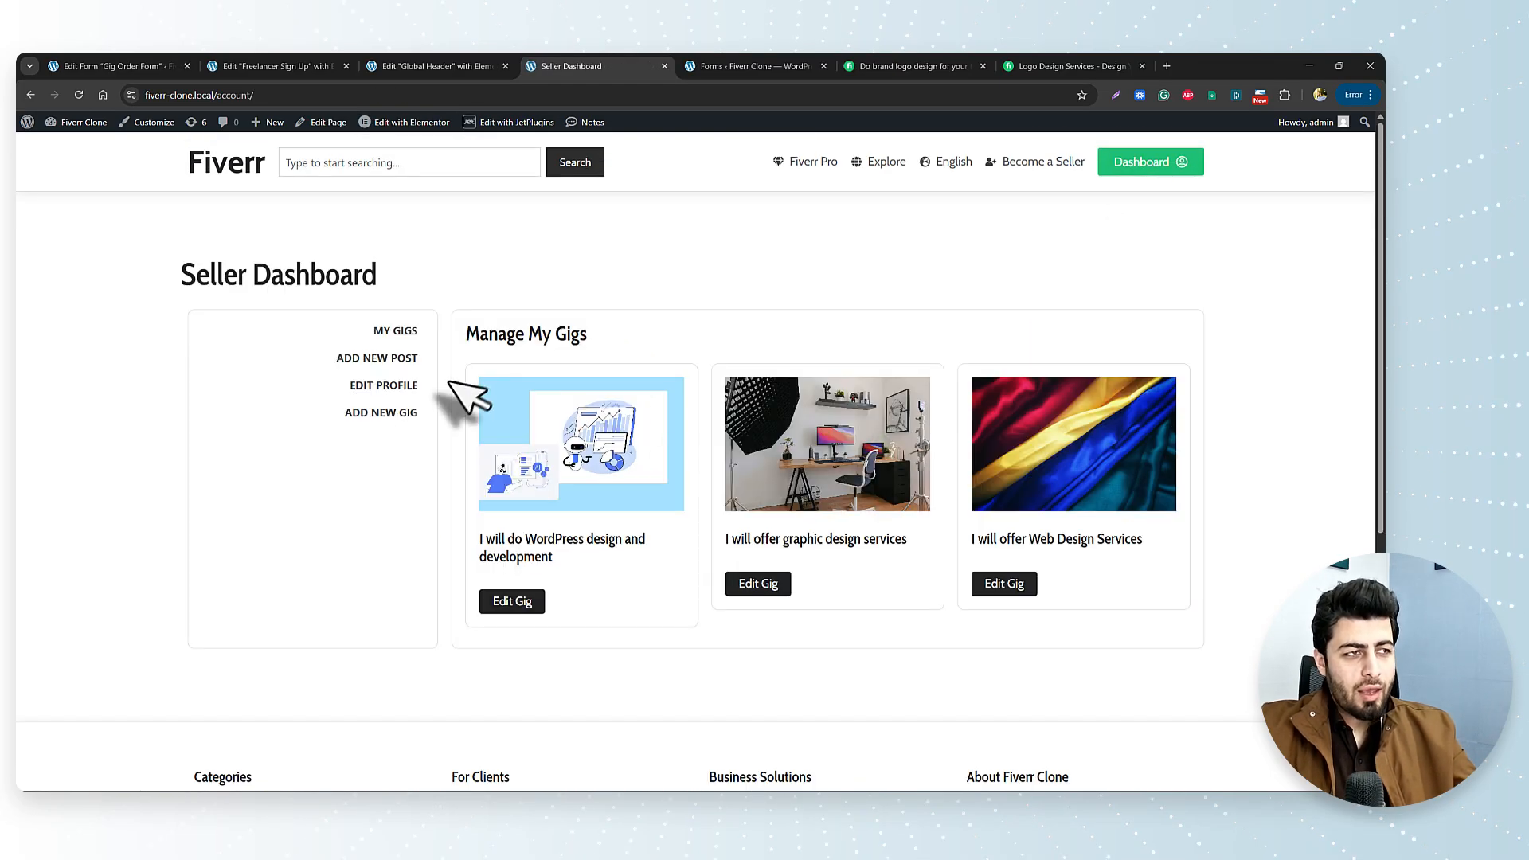